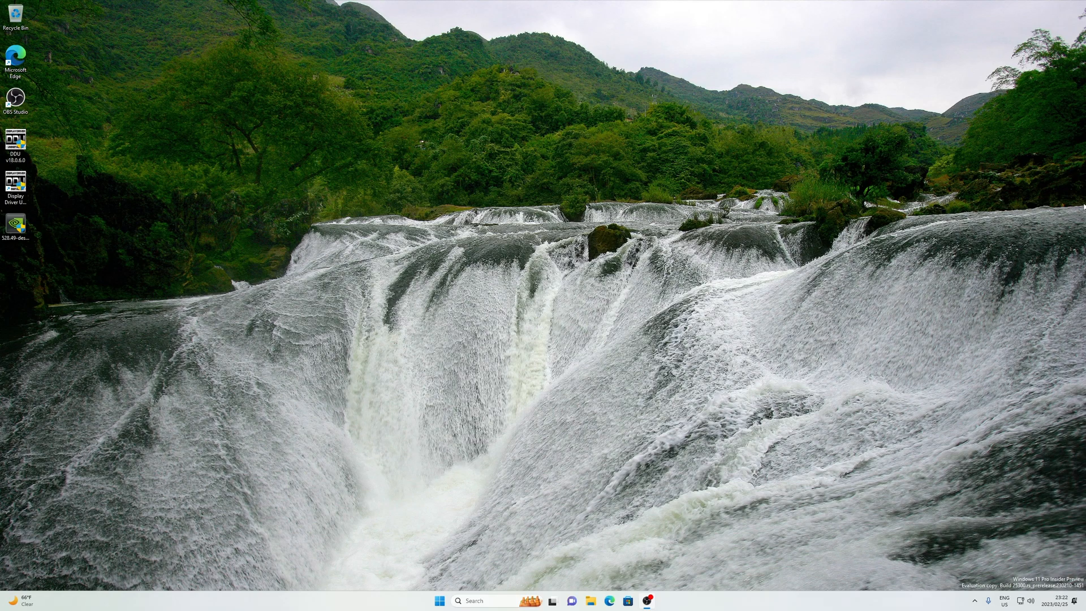
Move the NVIDIA driver installer, the DDU v18.0.6.0 file and the Display Driver Uninstaller shortcut away from the first column of desktop icons.
drag(16, 223, 99, 38)
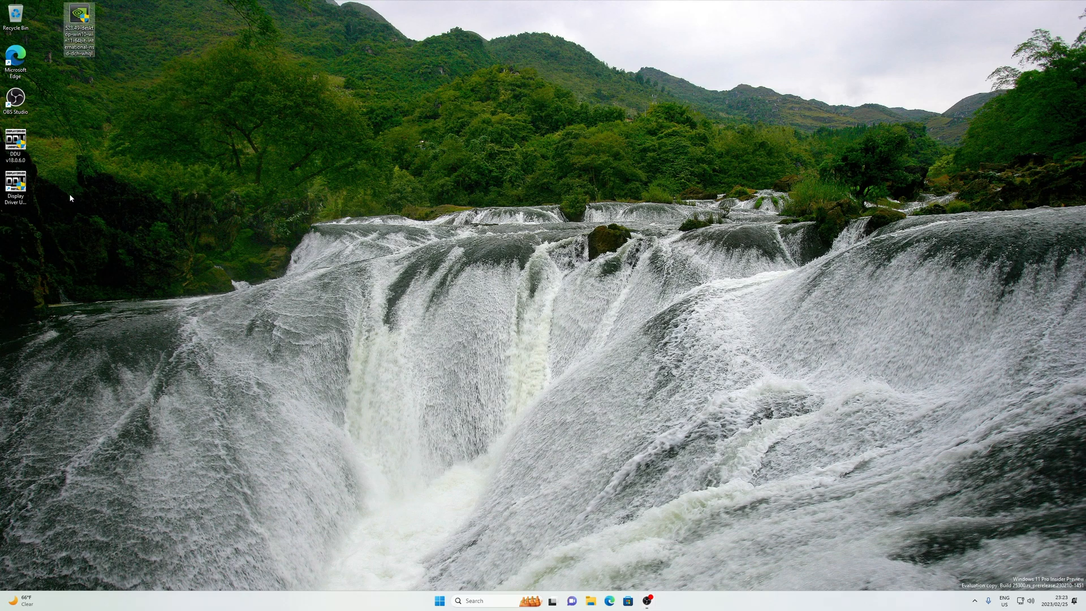
drag(62, 206, 121, 32)
click(22, 147)
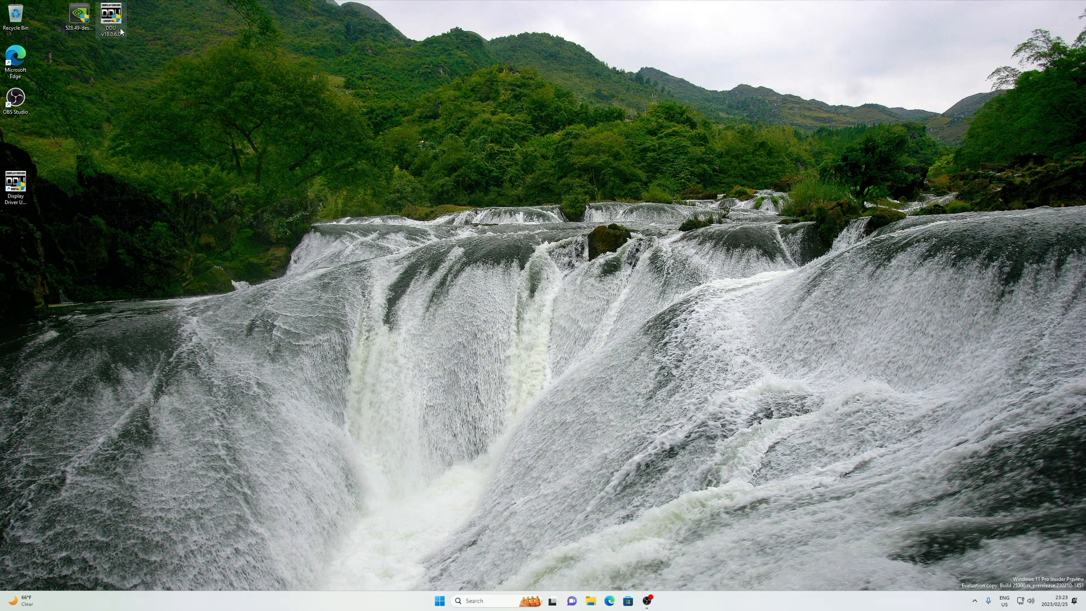
drag(15, 184, 129, 73)
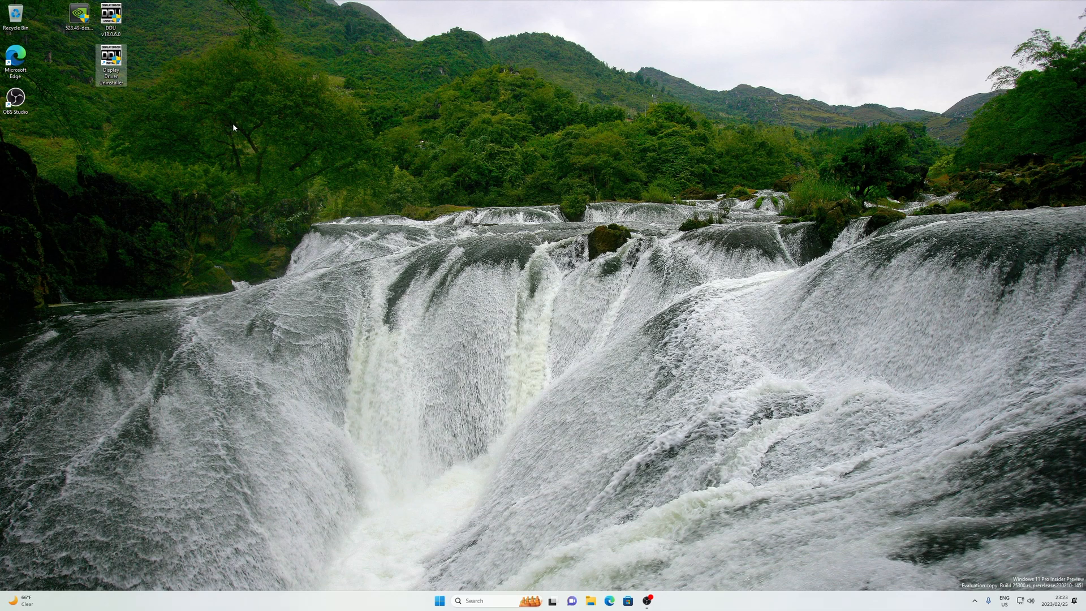
click(320, 162)
Run msconfig, enable Safe boot with the Minimal option in System Configuration and apply the change.
key(super+r)
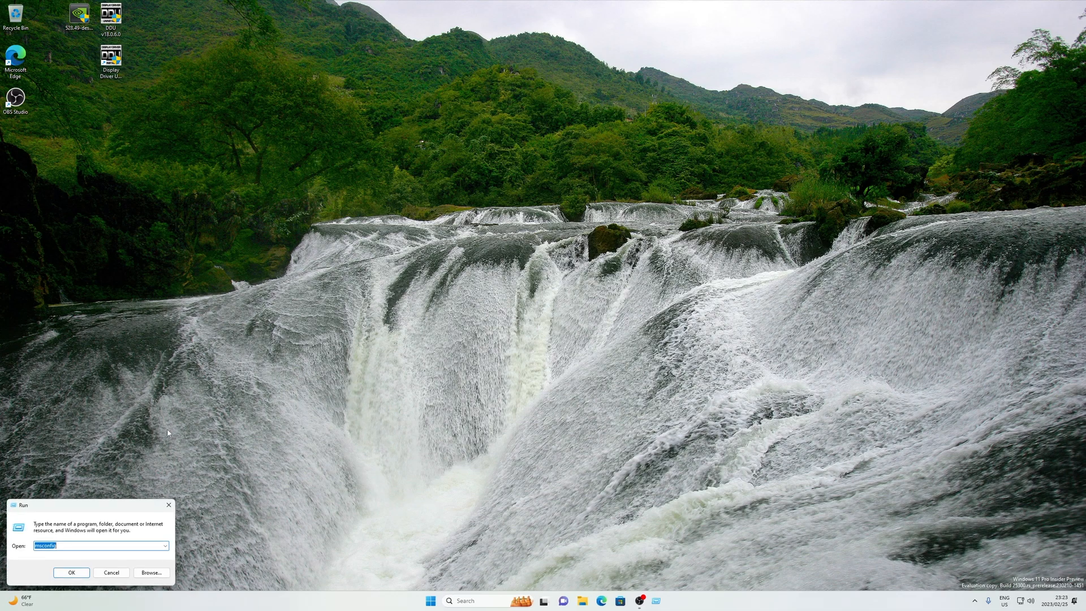
drag(118, 505, 566, 241)
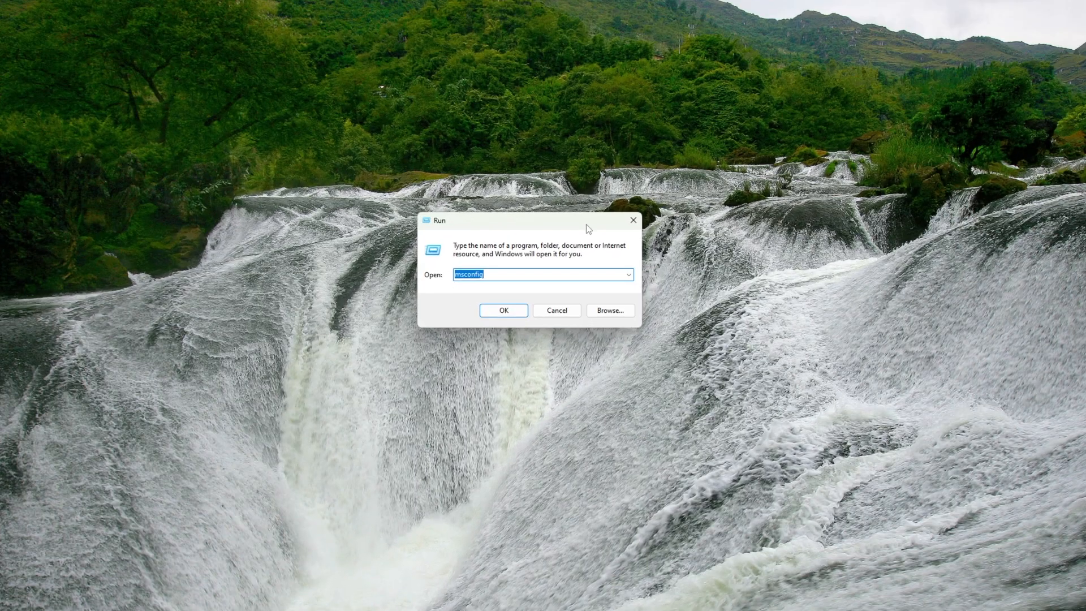
key(Return)
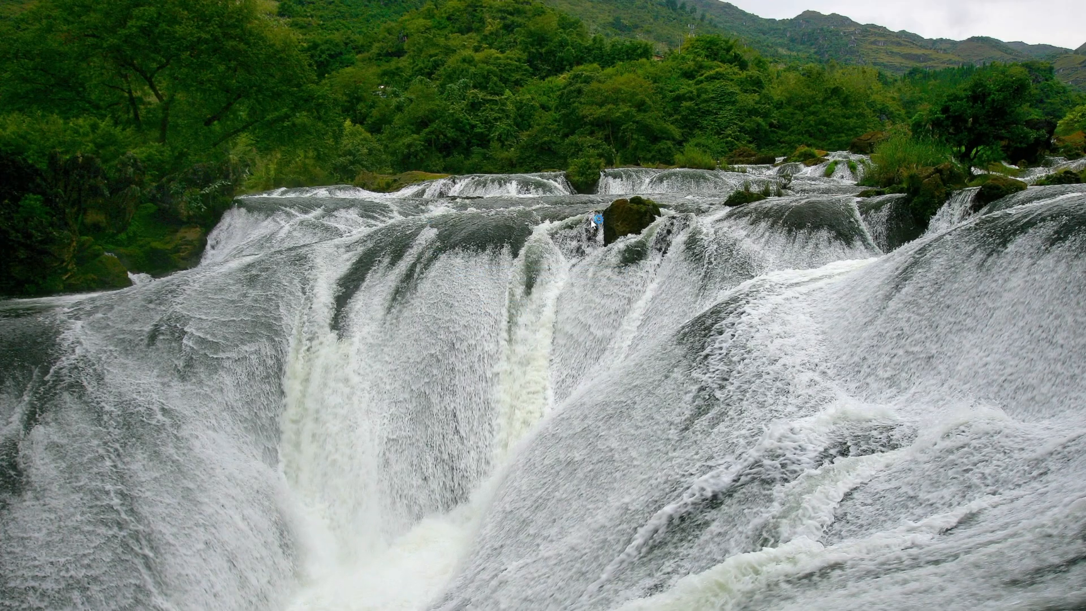
click(428, 211)
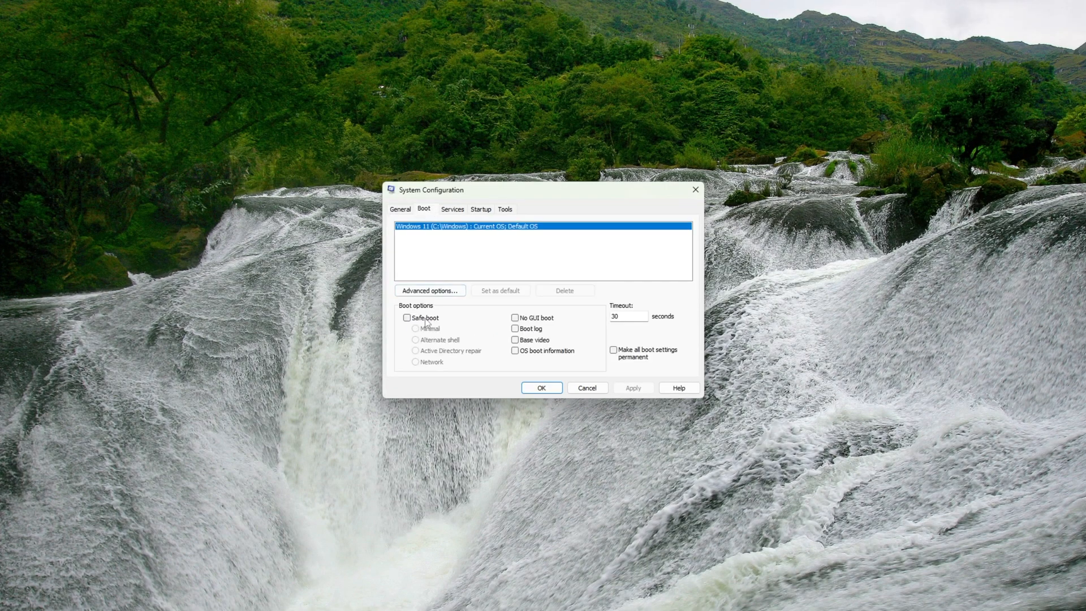
click(407, 317)
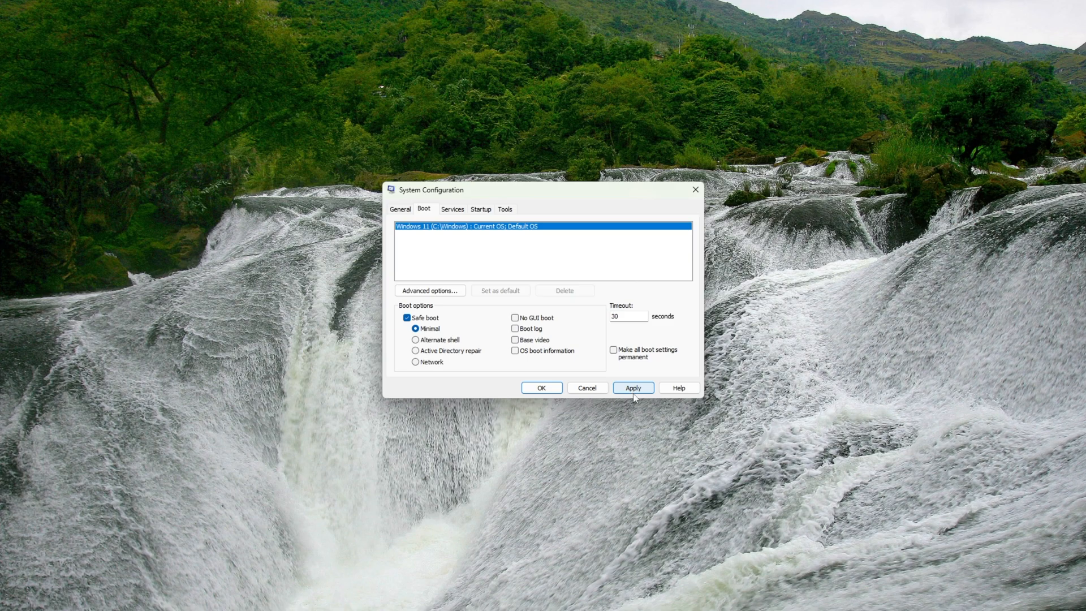
click(633, 390)
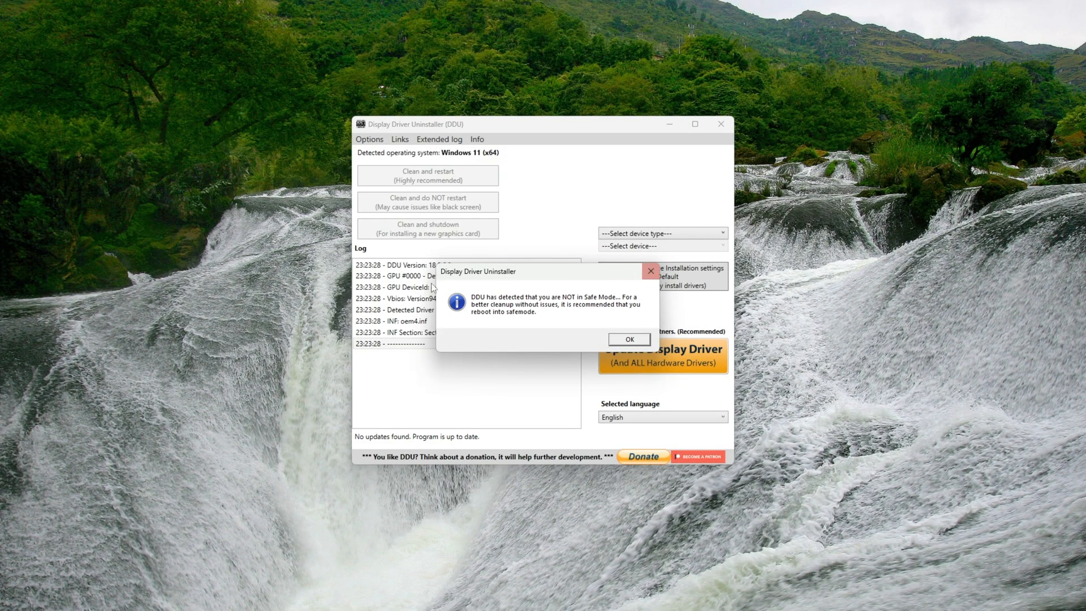
Dismiss the Safe Mode notice in Display Driver Uninstaller and choose GPU as device type and NVIDIA as device.
click(649, 273)
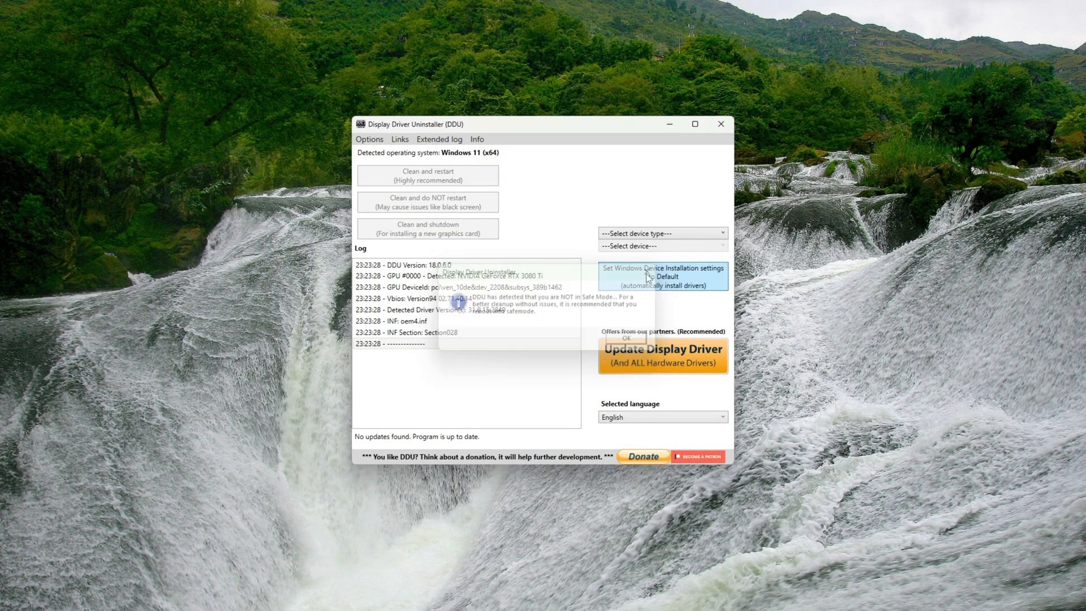
click(633, 247)
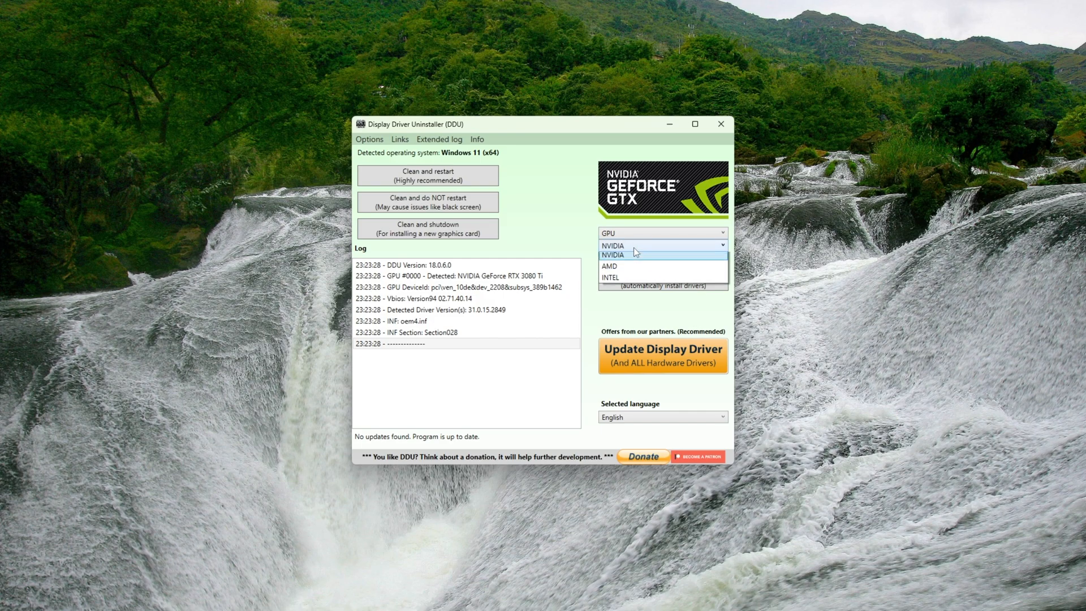
click(630, 252)
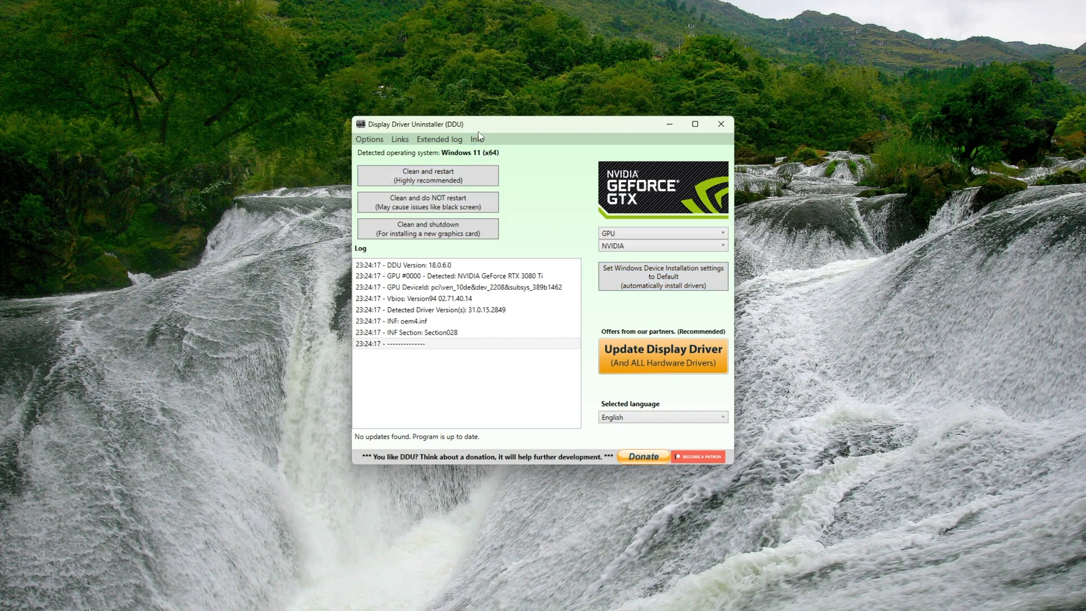
Turn Safe boot off in System Configuration, then close it together with Display Driver Uninstaller.
key(alt+Tab)
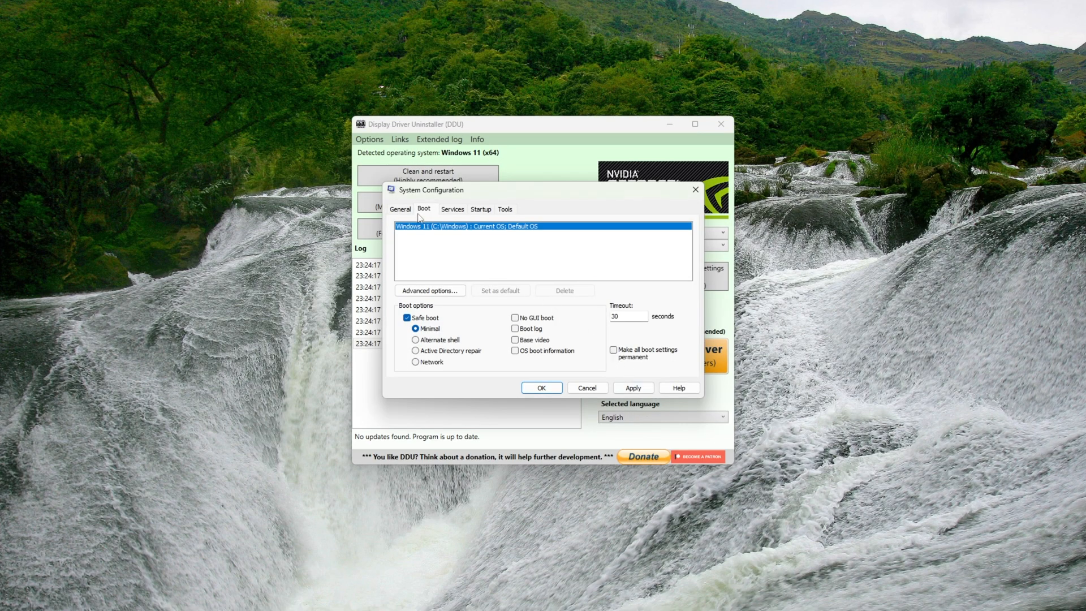
click(429, 319)
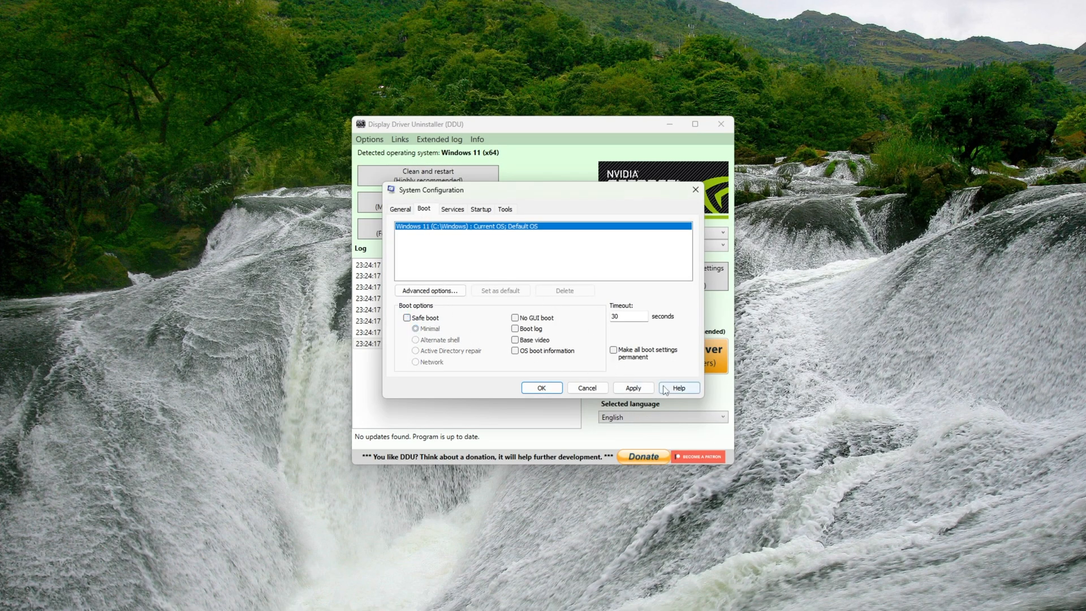
click(695, 191)
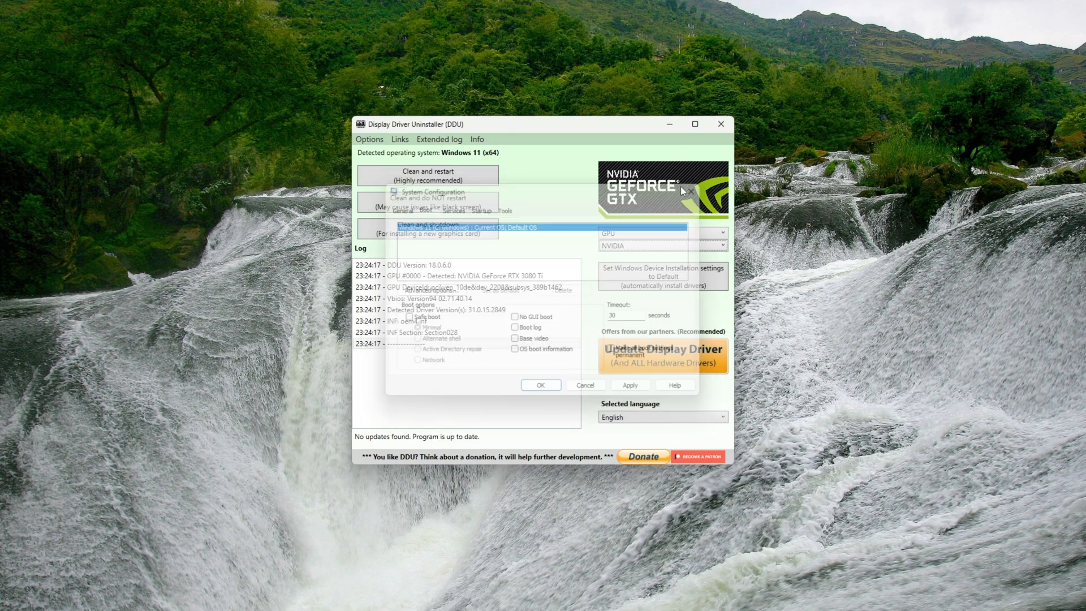
click(719, 129)
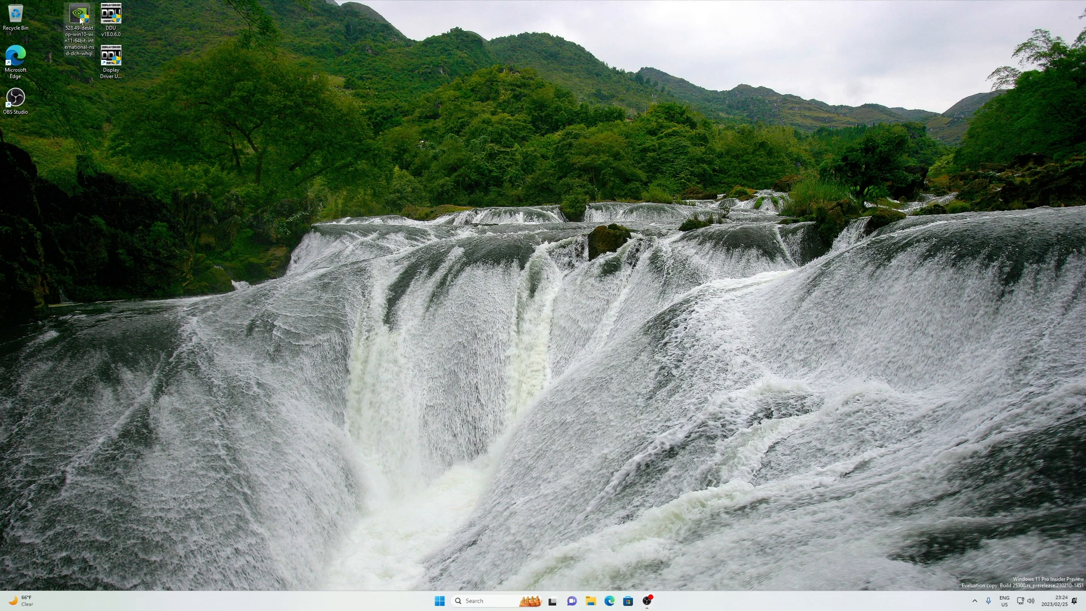
drag(128, 81, 72, 10)
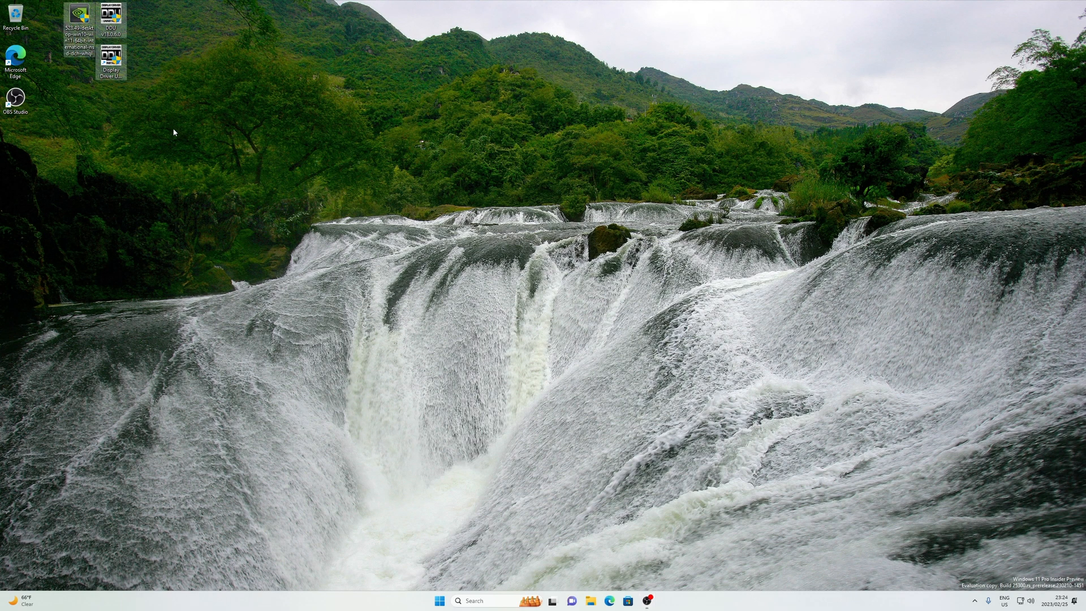
drag(172, 128, 1, 2)
click(310, 200)
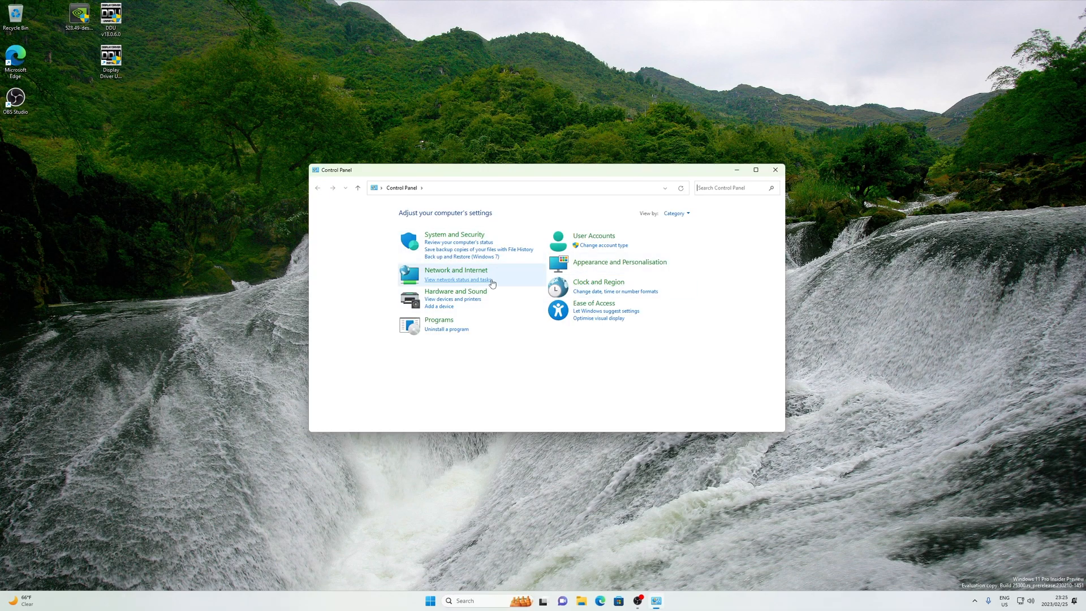
Uninstall Display Driver Uninstaller 18.0.6.0 through Programs and Features in Control Panel, then close the window.
click(439, 320)
click(441, 214)
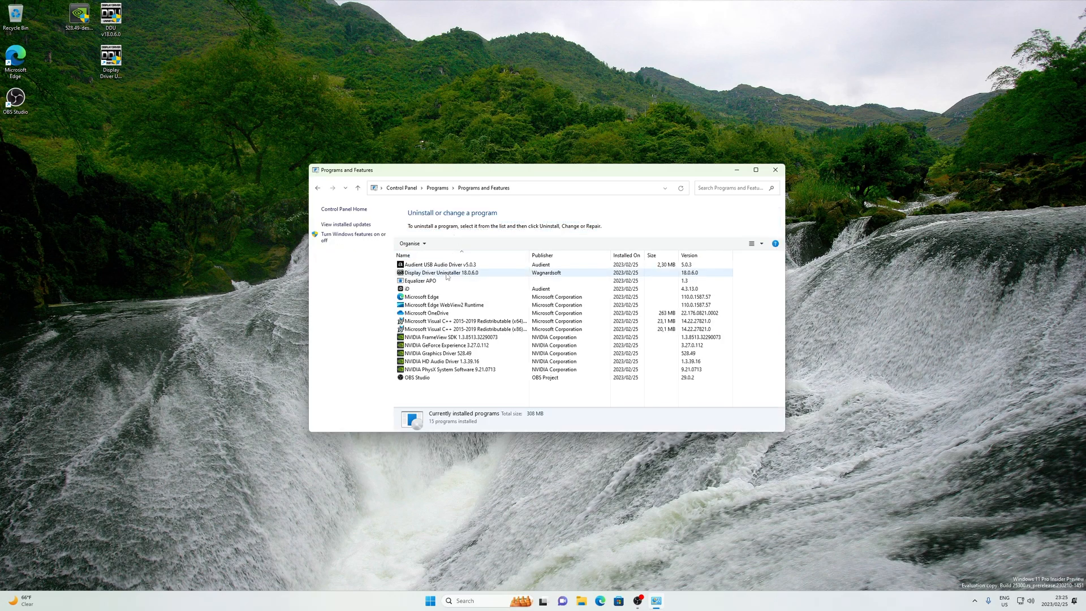
click(441, 272)
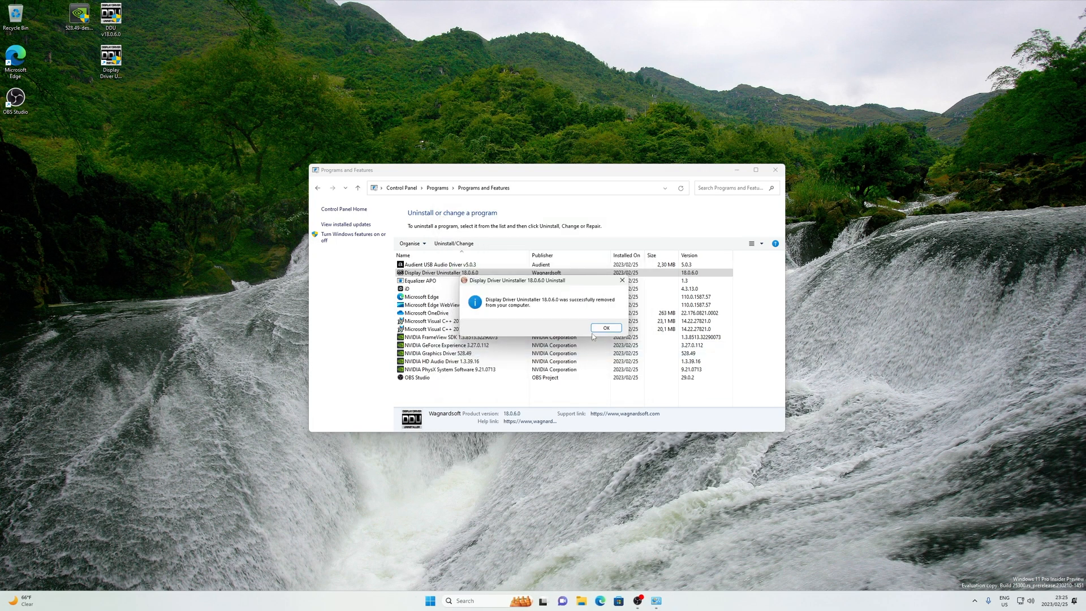
click(783, 170)
Permanently delete the NVIDIA driver installer and the DDU v18.0.6.0 file from the desktop.
drag(128, 68, 54, 4)
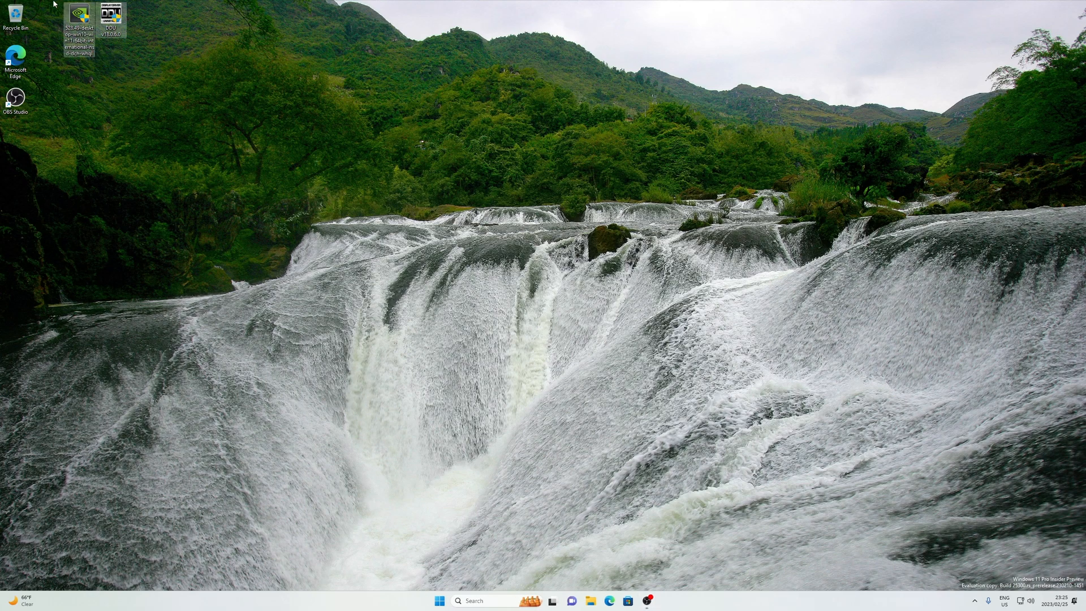
key(shift+Delete)
key(Return)
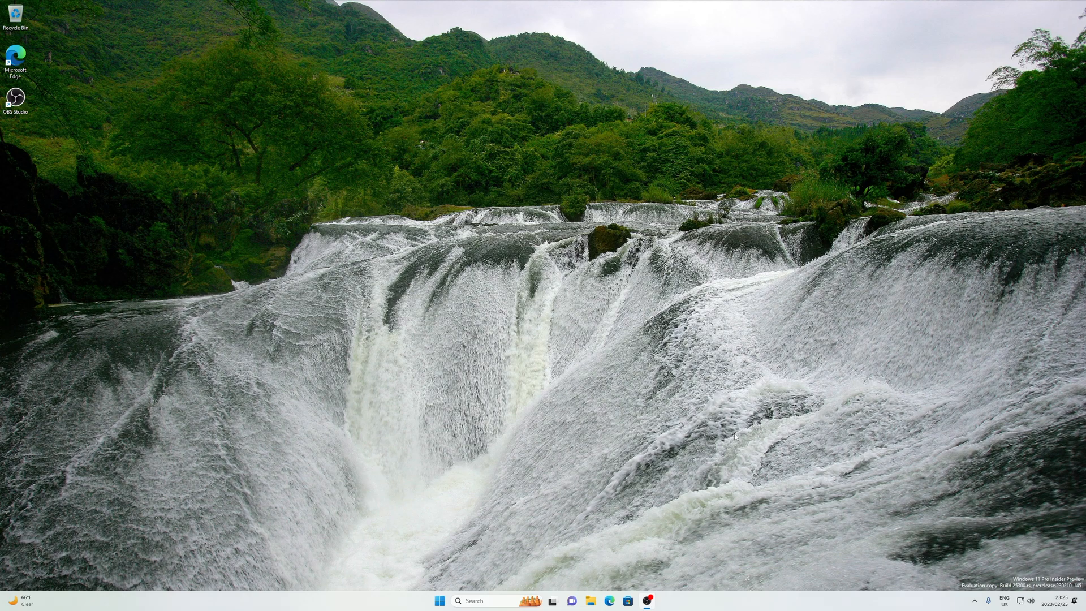
Open File Explorer, switch to Microsoft Edge and search the web for "download chrome".
drag(905, 536, 1042, 580)
click(591, 601)
click(613, 601)
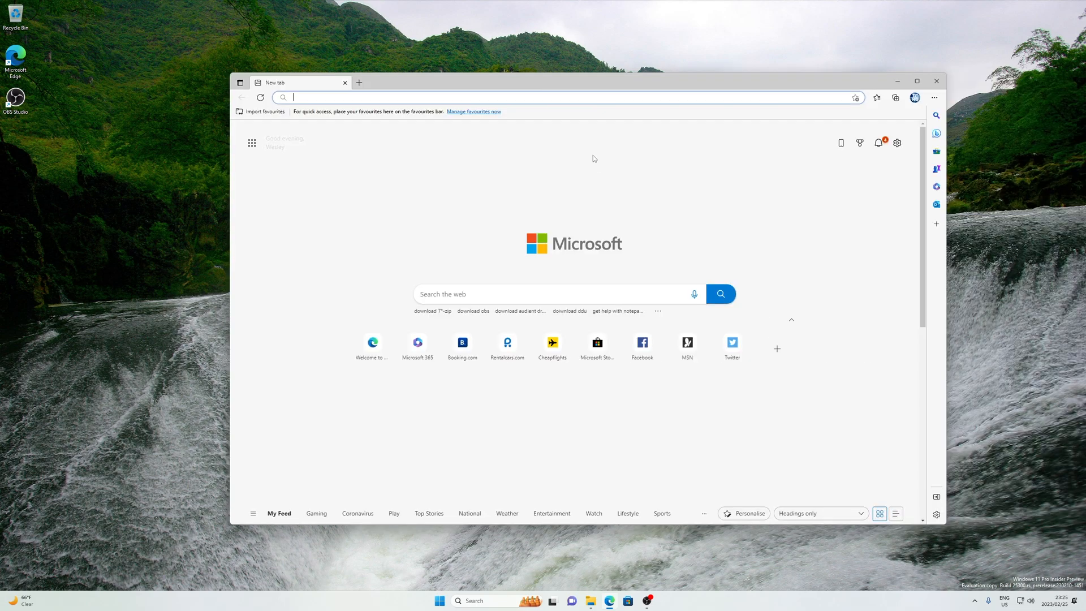
text(download )
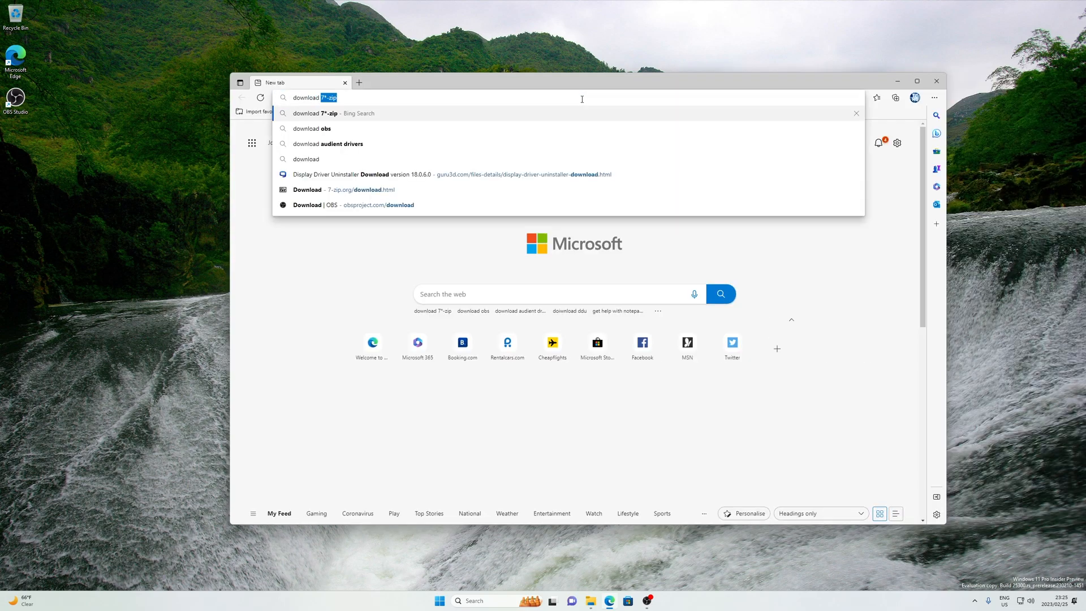
text(chrome)
key(Return)
Open Google's Chrome page from the search results, download ChromeSetup.exe and run it.
click(464, 275)
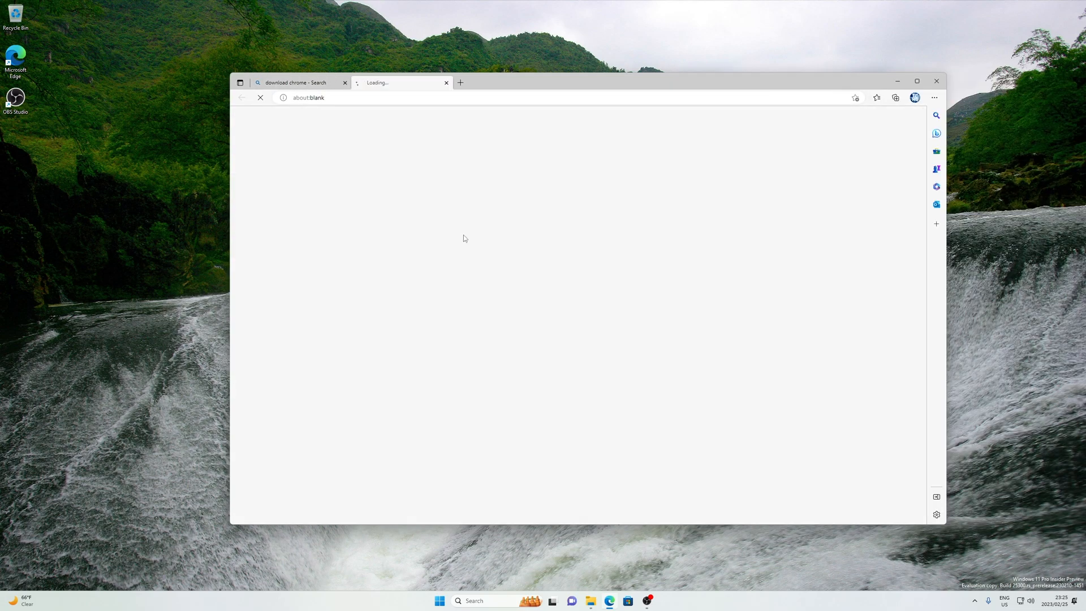
click(498, 333)
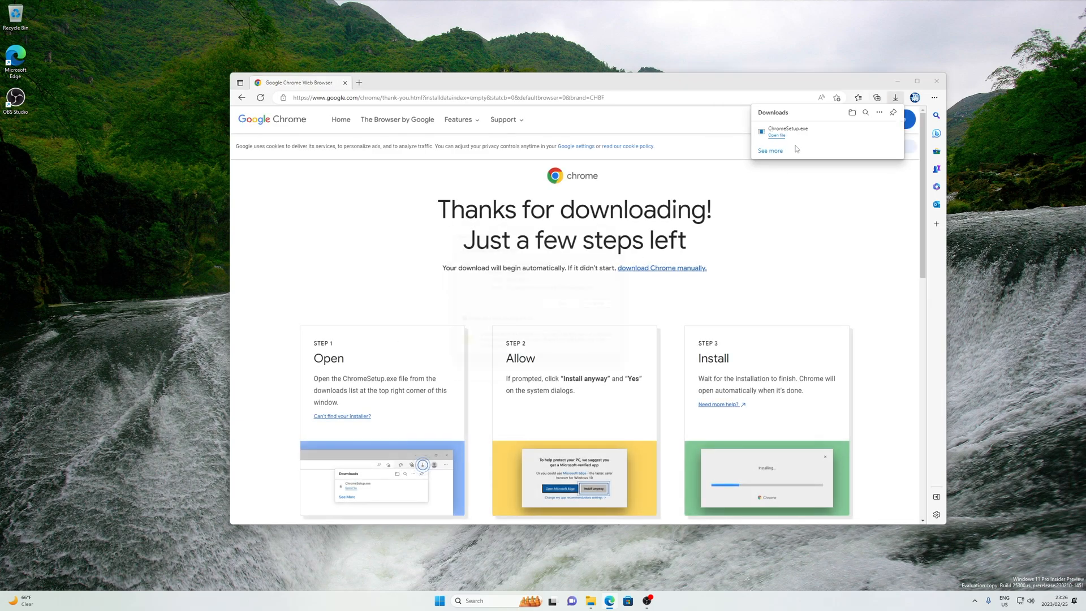
click(777, 135)
Download Universal Watermark Disabler from its Winaero page, dismissing the advertisement, and open the downloaded uwd archive.
click(571, 308)
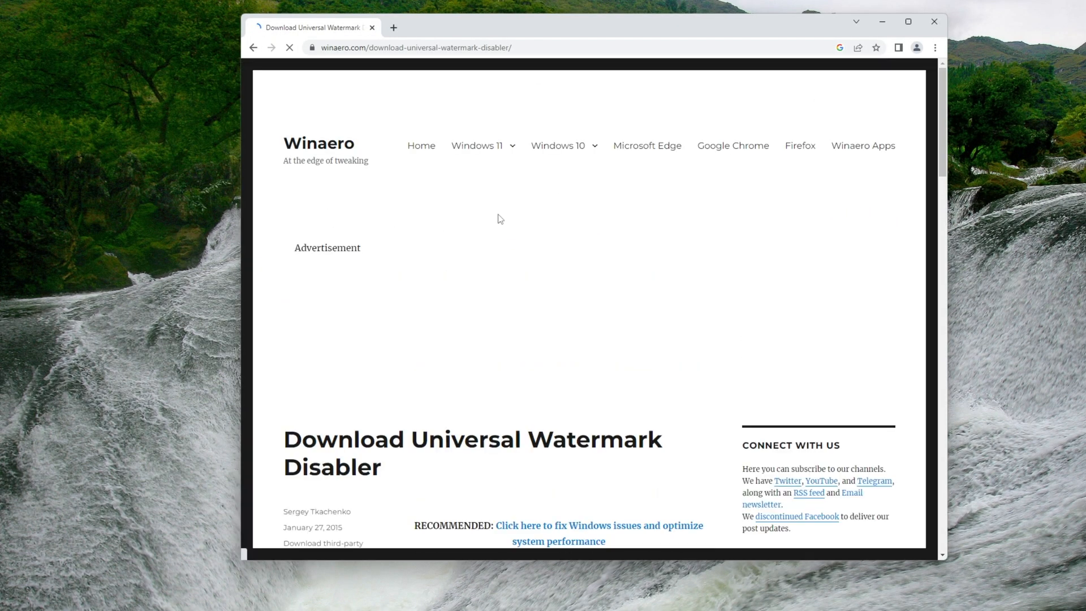
scroll(500, 219, down, 15)
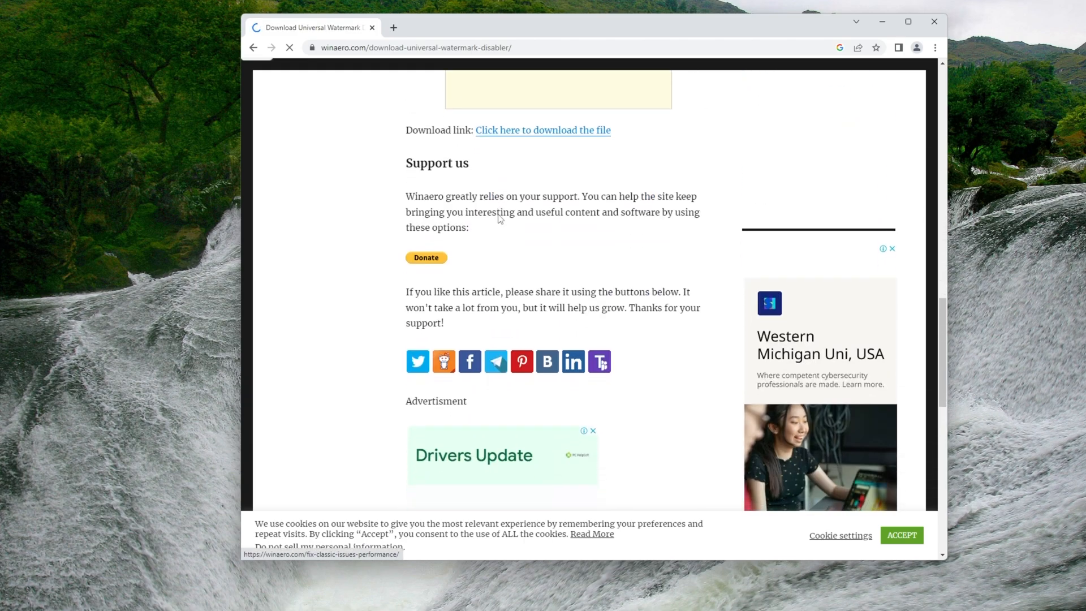
click(572, 319)
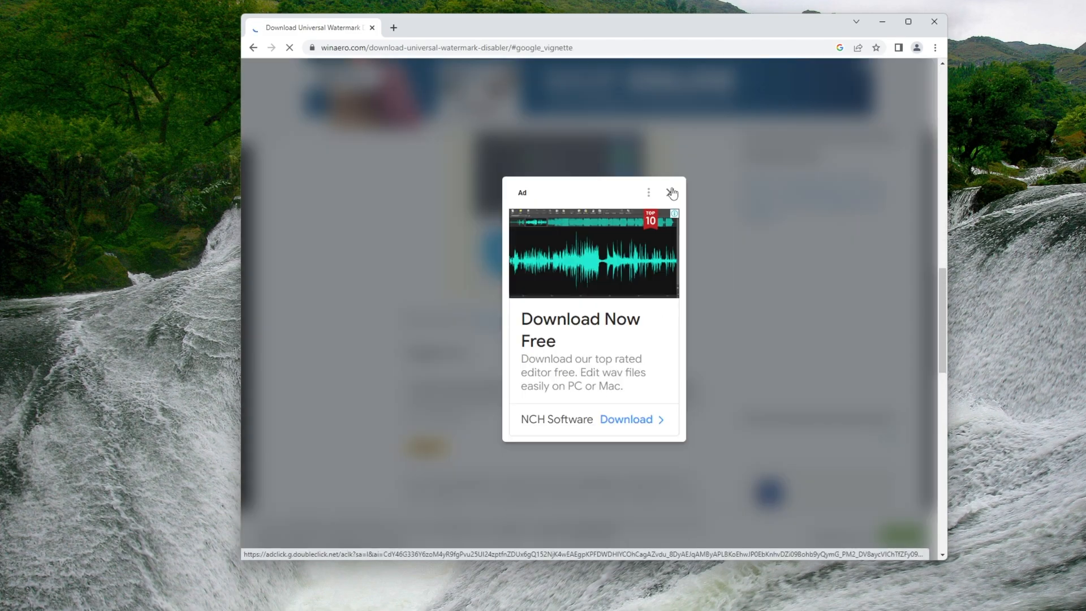
click(671, 193)
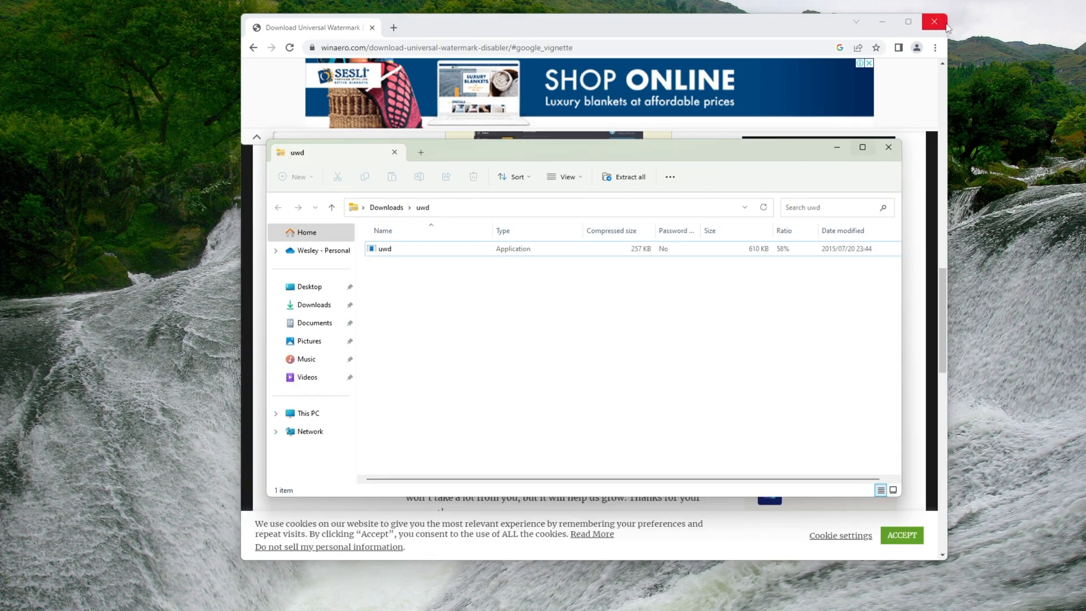
Copy the uwd application from the downloaded archive into the Documents folder and put the browser and archive windows away.
click(883, 22)
drag(596, 152, 810, 147)
key(alt+Tab)
key(alt+Tab)
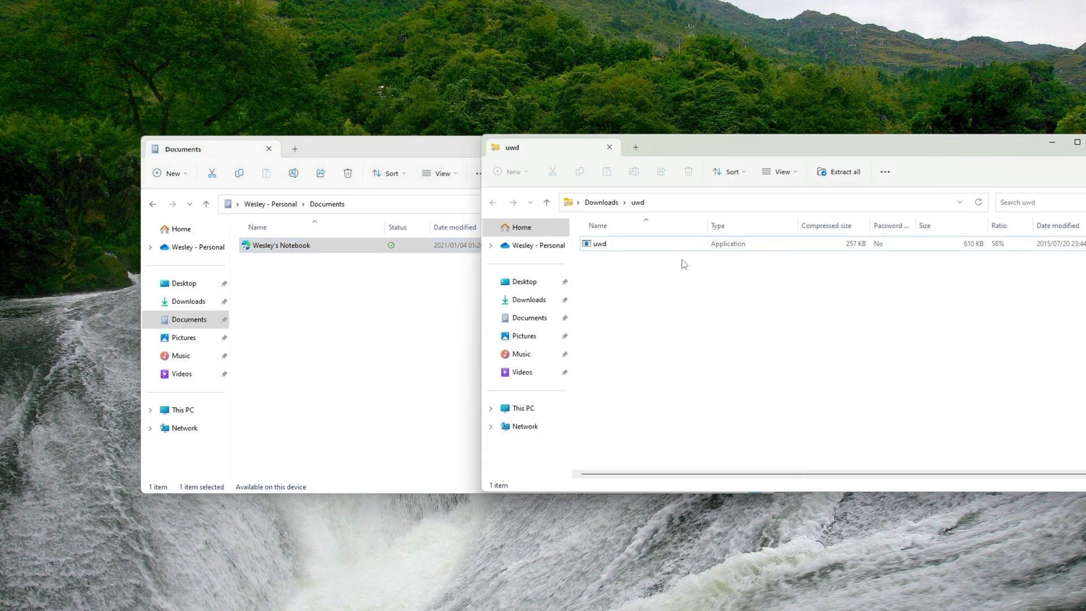
drag(620, 241, 300, 323)
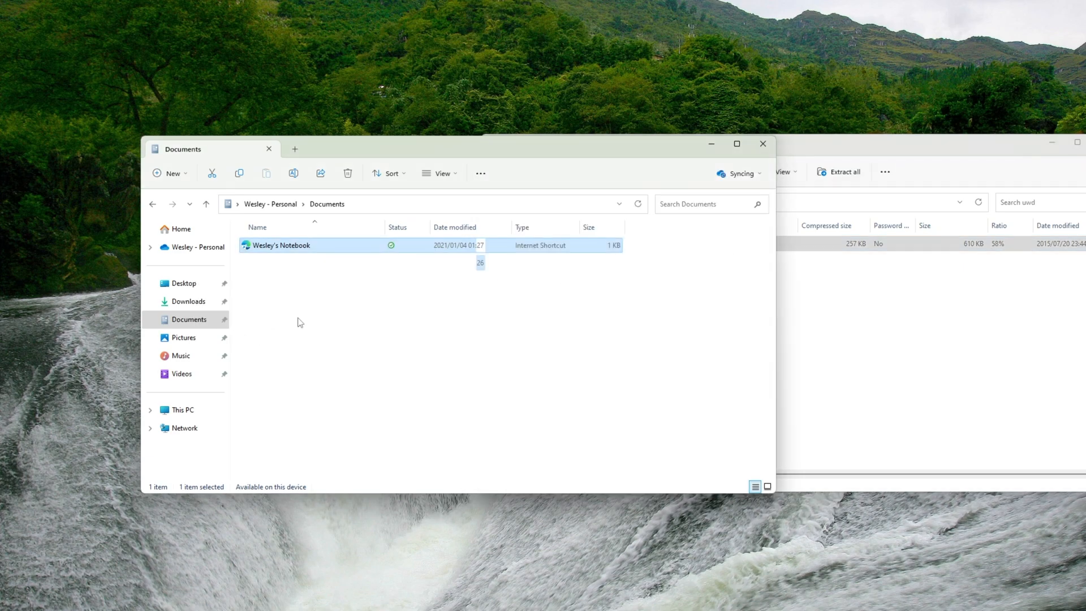
click(1052, 143)
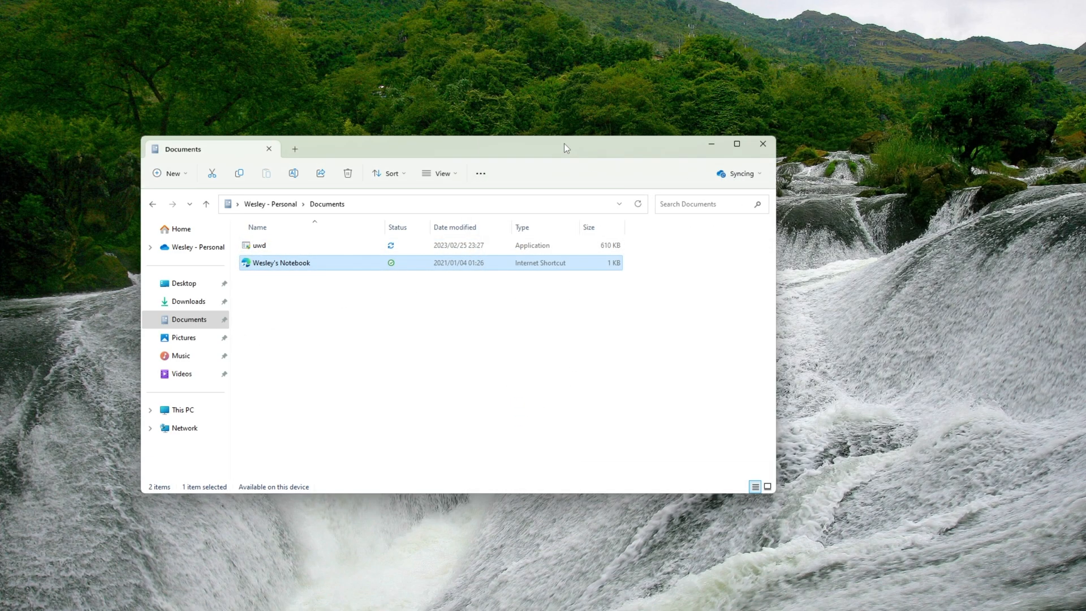
Run uwd from Documents, install Universal Watermark Disabler despite the untested build and accept the automatic sign-out.
drag(564, 148, 617, 148)
double_click(574, 244)
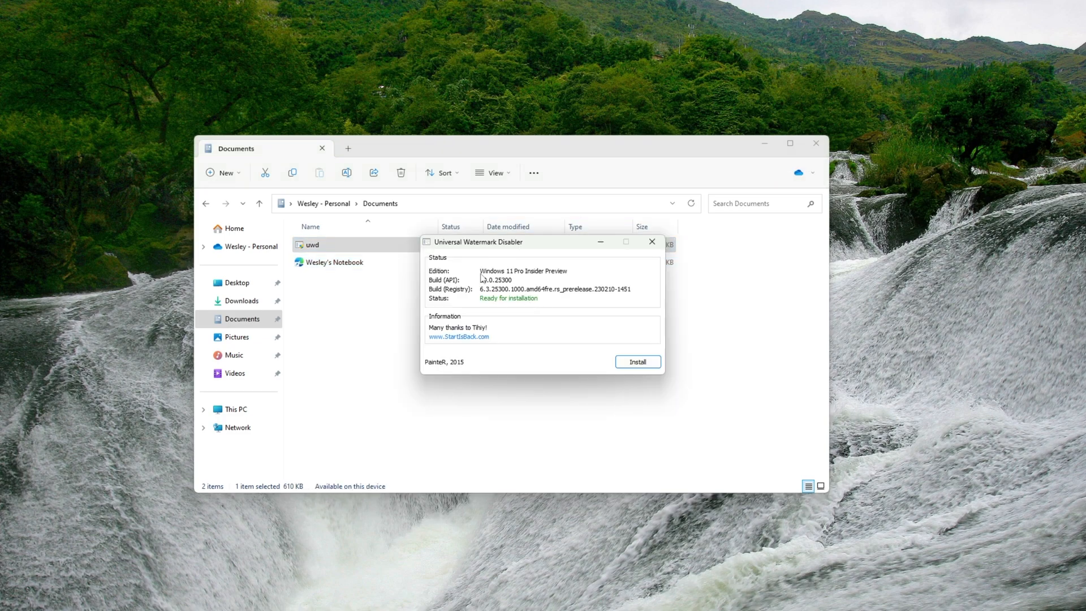
click(628, 362)
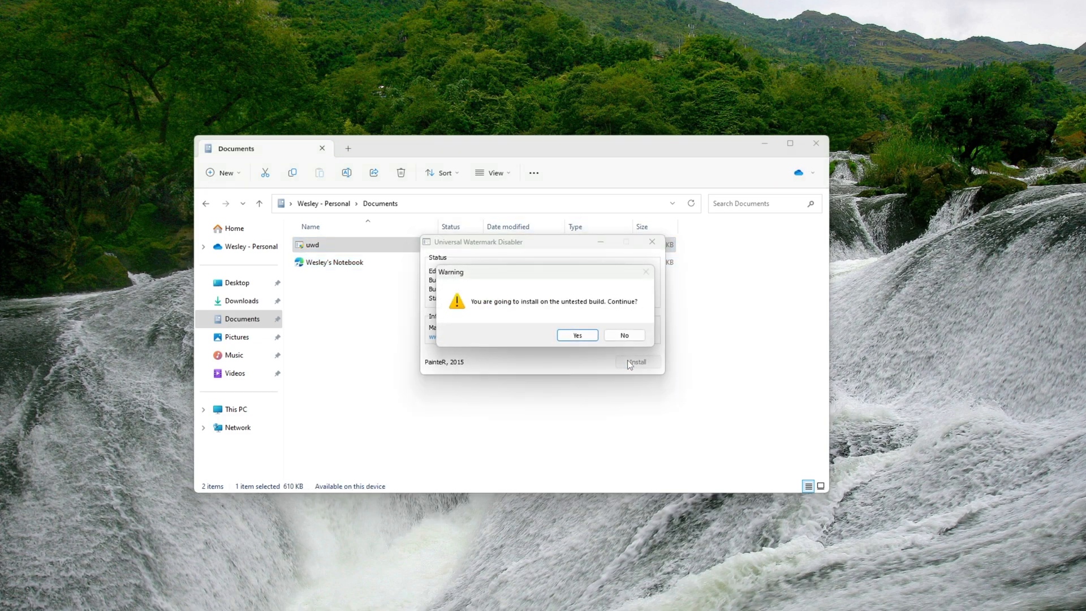
click(582, 336)
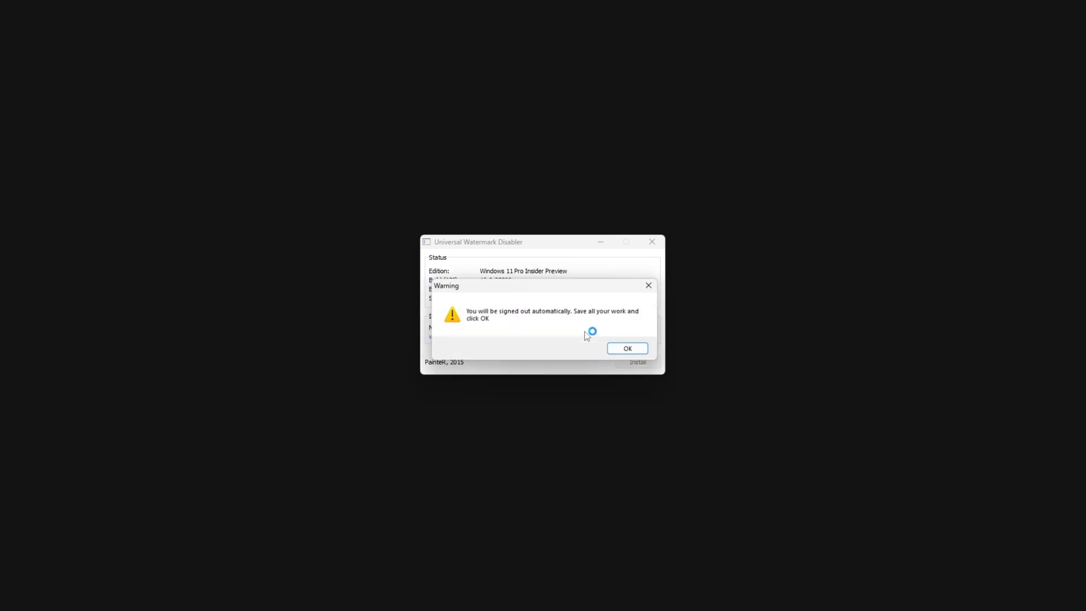
click(628, 349)
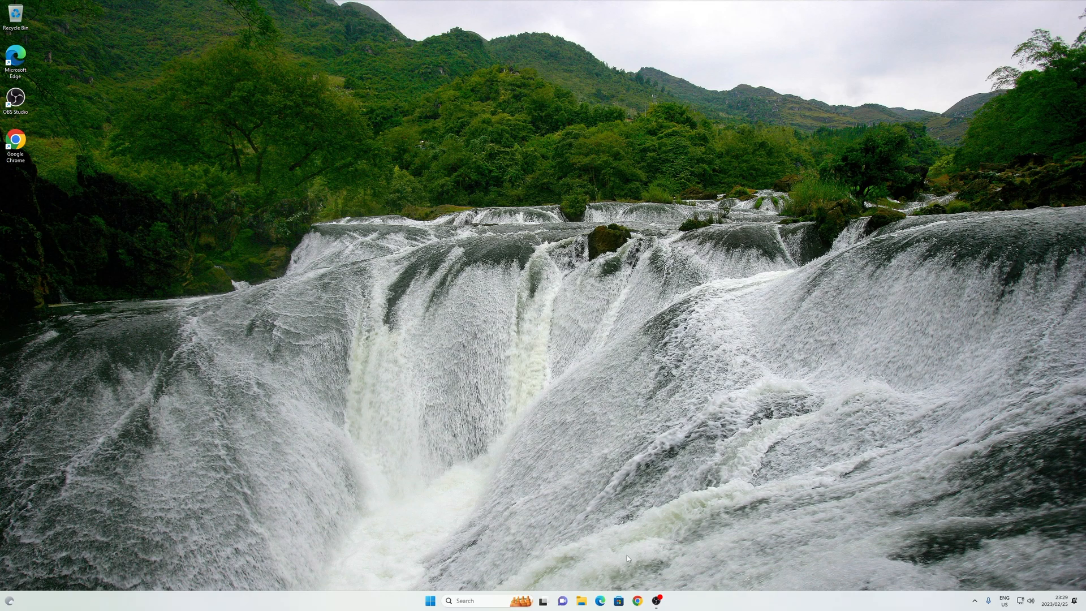
Open the Display page of the Windows system settings and identify the connected monitors.
key(super)
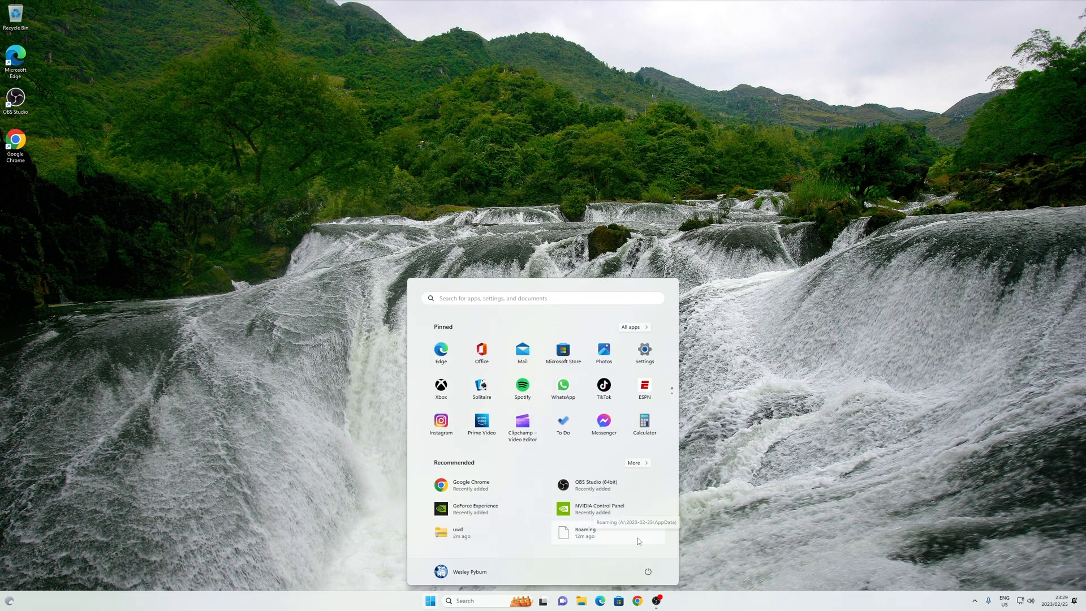
click(645, 353)
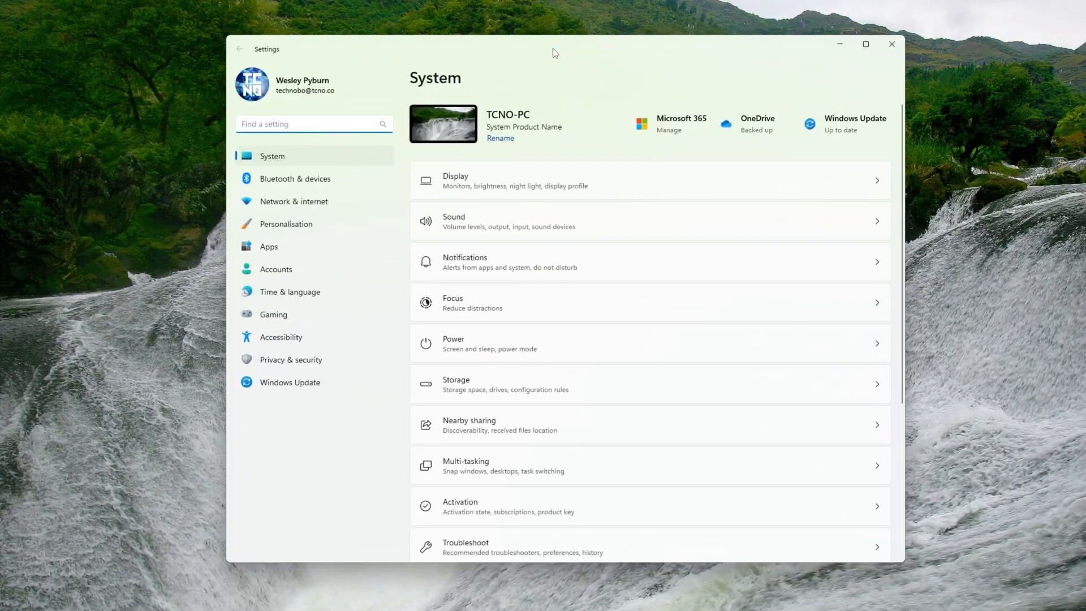
click(564, 191)
click(645, 181)
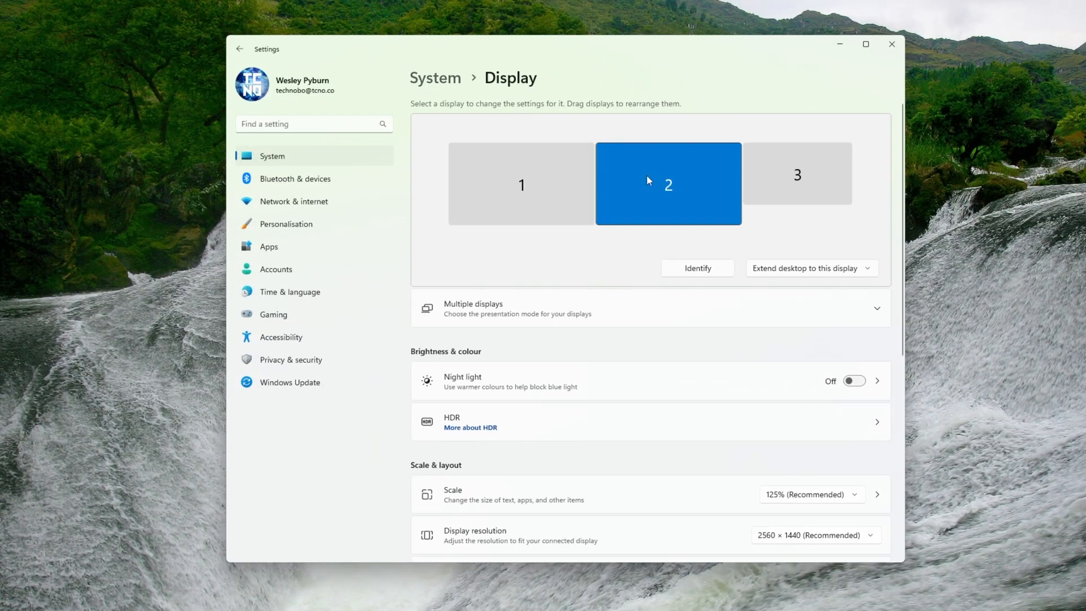
click(699, 268)
click(688, 276)
Rearrange the displays in the order 2, 1, 3, centre display 3 vertically beside display 1 and apply the layout.
drag(543, 194, 649, 189)
drag(541, 178, 771, 179)
drag(775, 179, 776, 182)
click(455, 276)
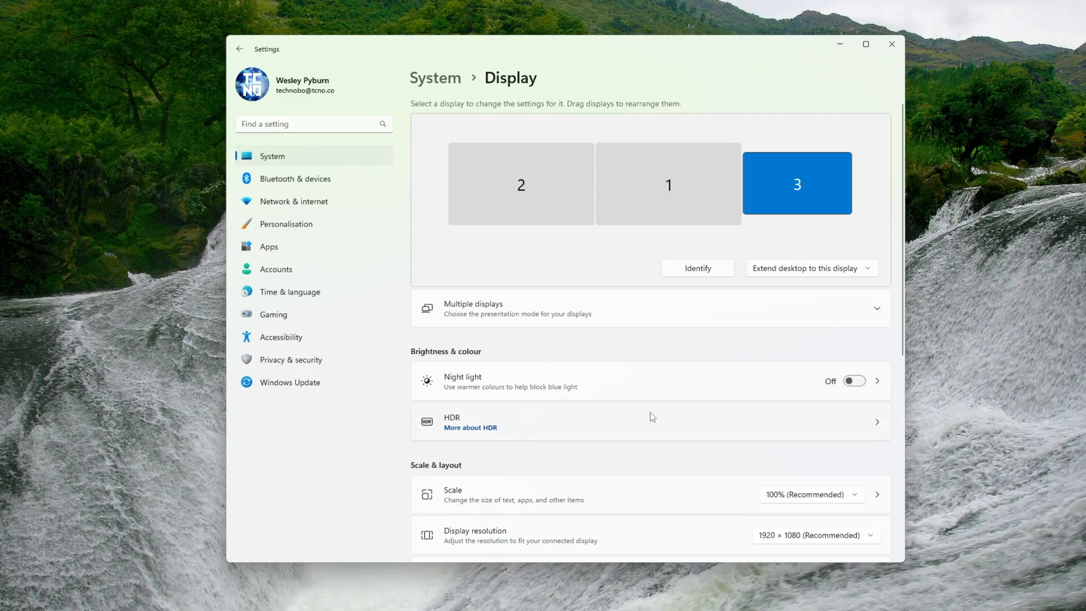
Set the scale of display 2 to 100%.
scroll(650, 417, down, 5)
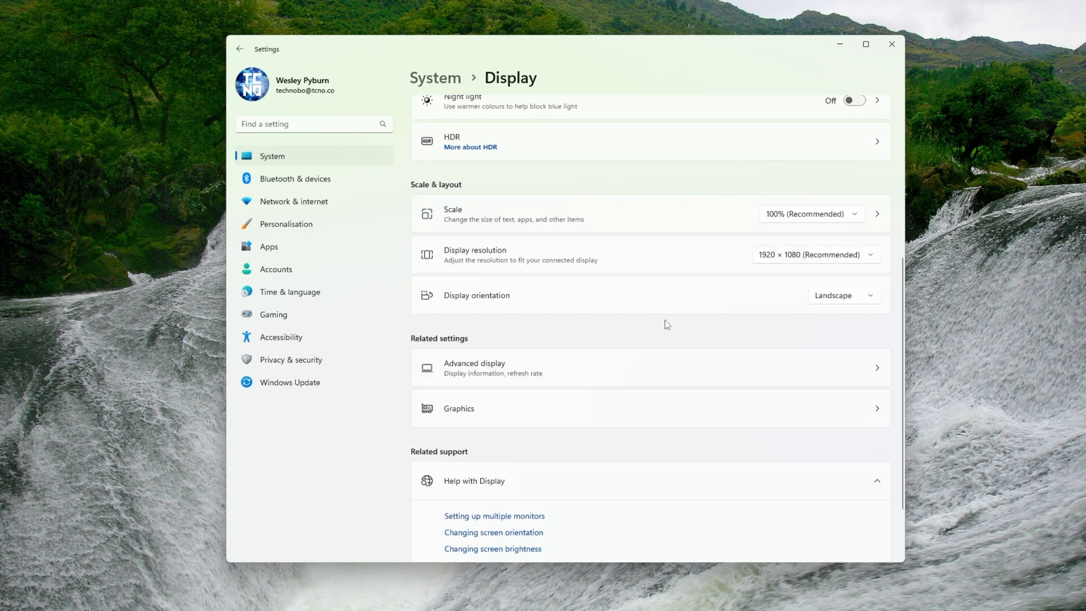
scroll(731, 246, up, 5)
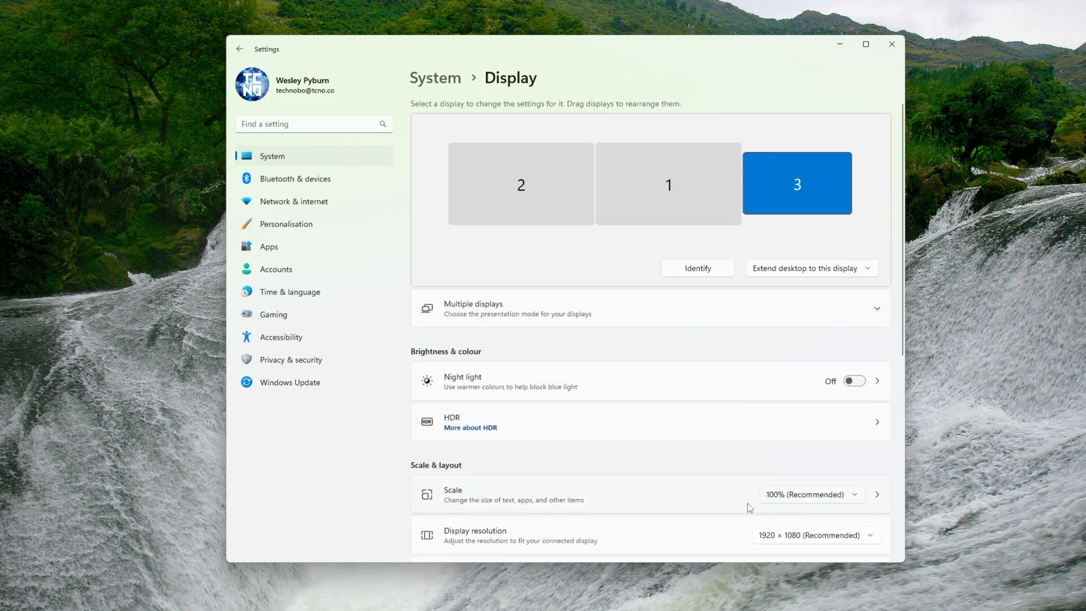
scroll(673, 481, down, 1)
scroll(735, 449, down, 1)
scroll(728, 332, up, 1)
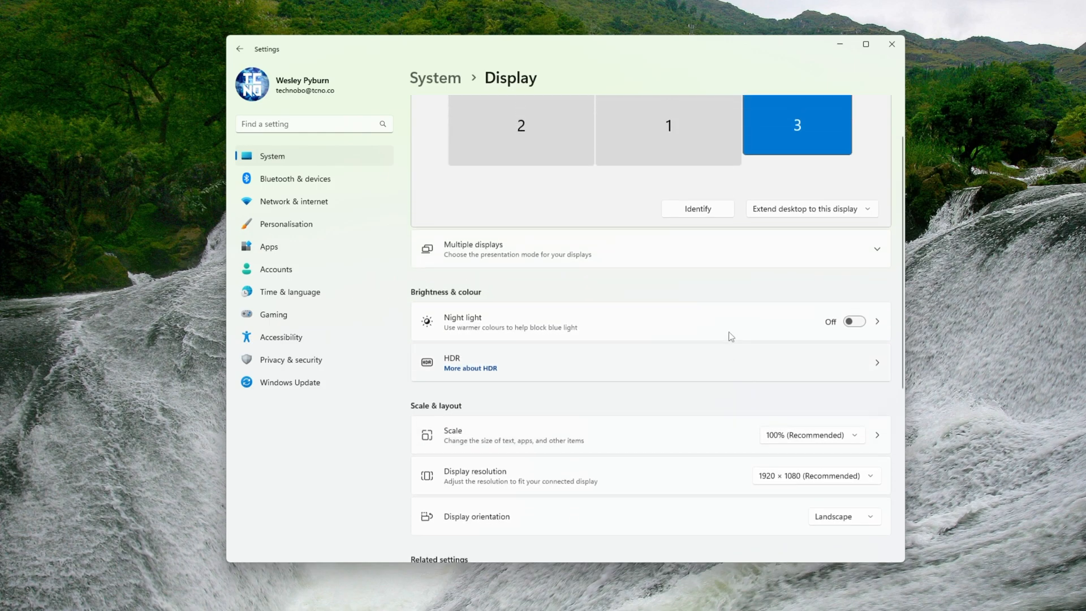
scroll(789, 178, up, 1)
scroll(798, 383, down, 1)
click(809, 463)
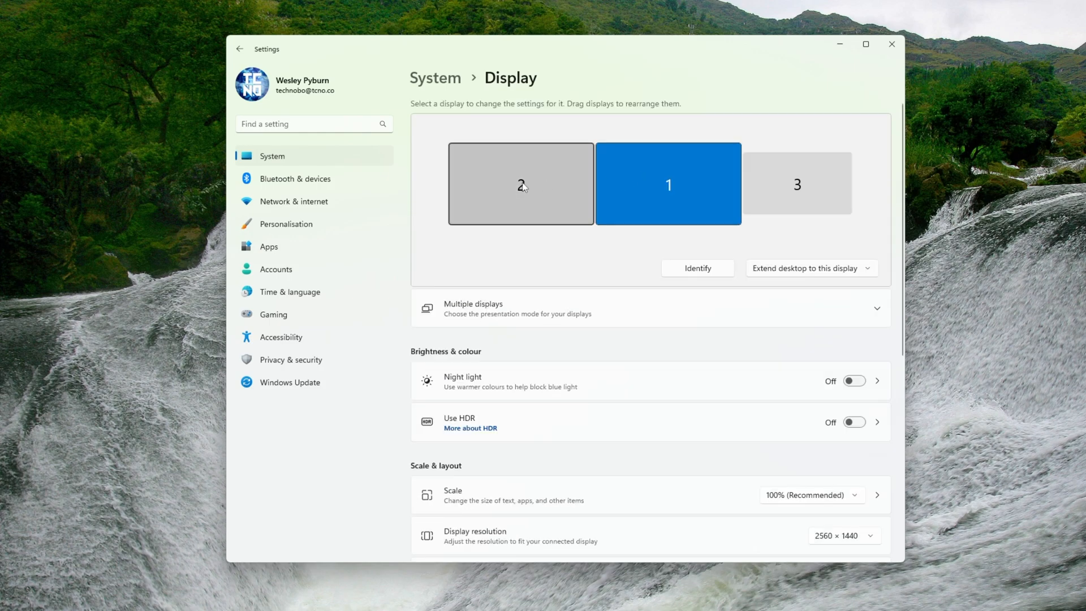
click(523, 188)
click(803, 495)
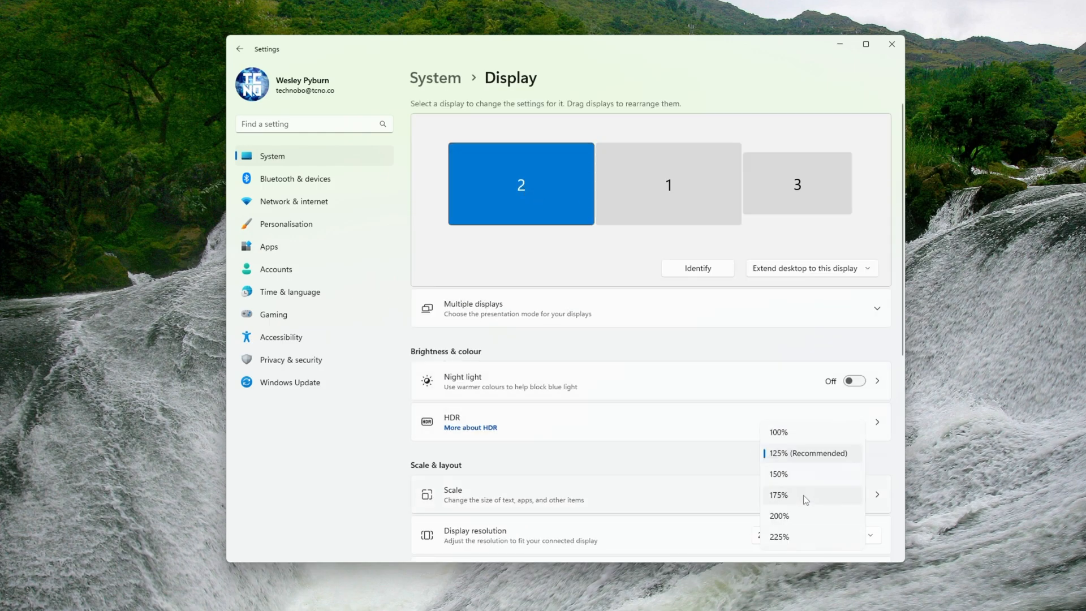
click(790, 433)
Check the scale settings of display 1 and display 3, closing the scale choices without picking one.
click(650, 192)
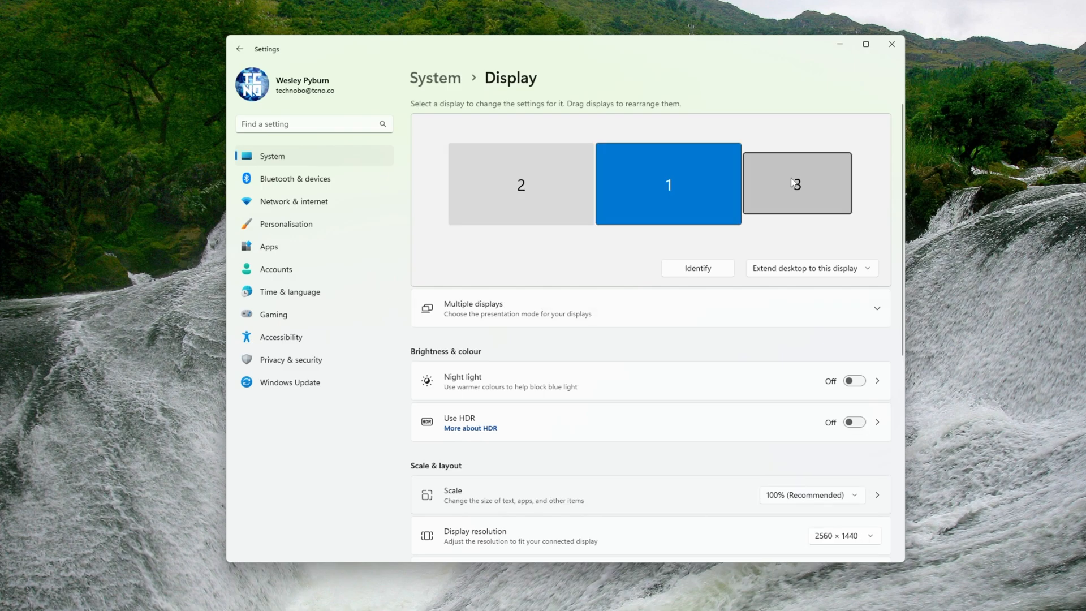
click(795, 182)
click(818, 496)
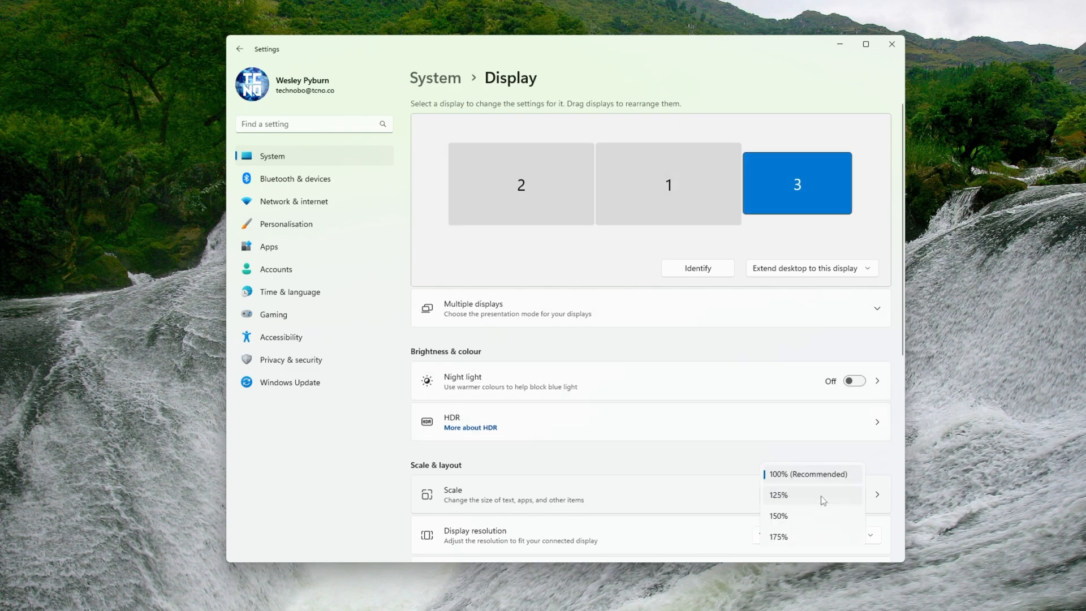
click(698, 476)
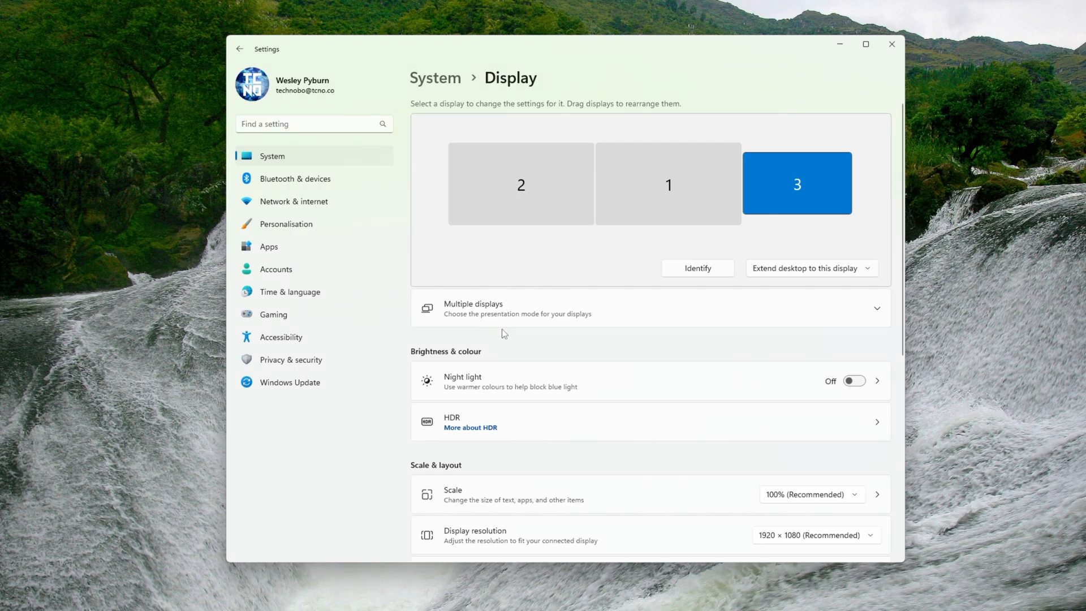
Examine display 1's available refresh rates in the Advanced display settings and return to the Display page.
scroll(515, 346, down, 2)
scroll(552, 354, up, 2)
click(662, 189)
scroll(634, 305, down, 4)
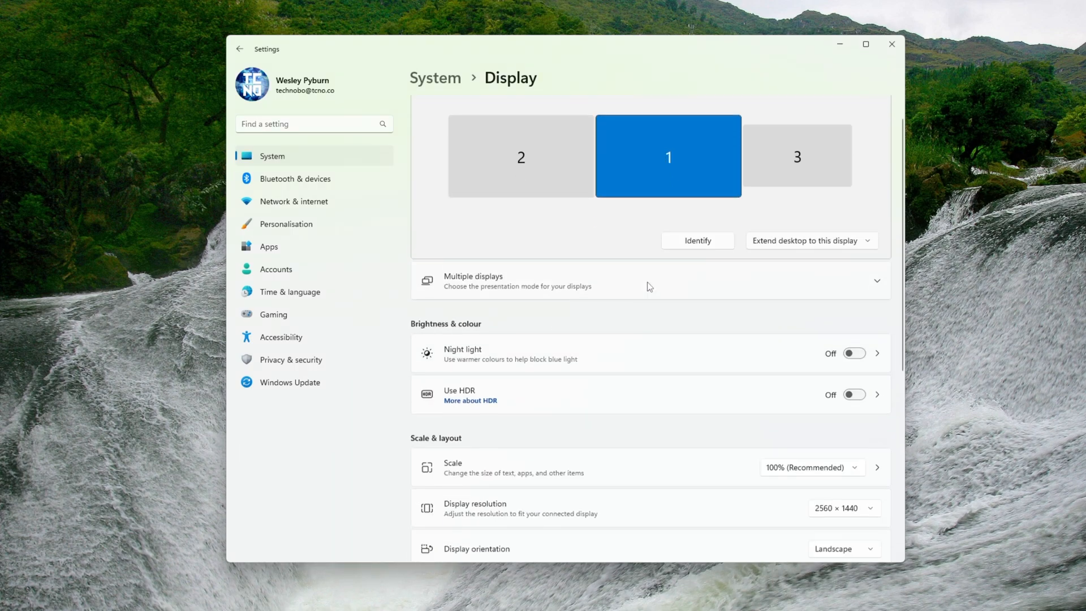
scroll(534, 319, down, 1)
click(558, 368)
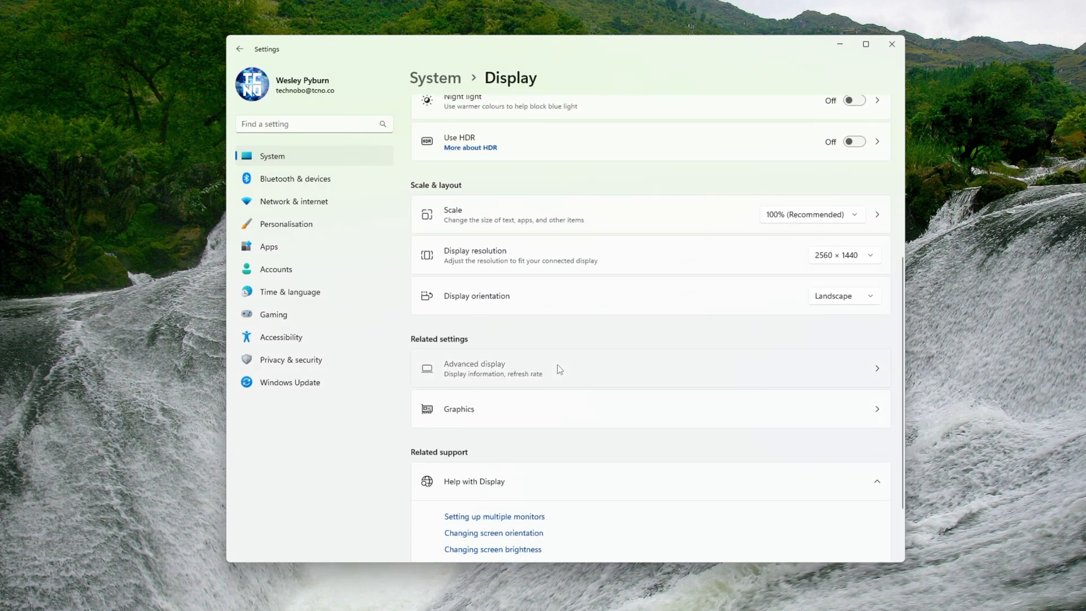
click(843, 339)
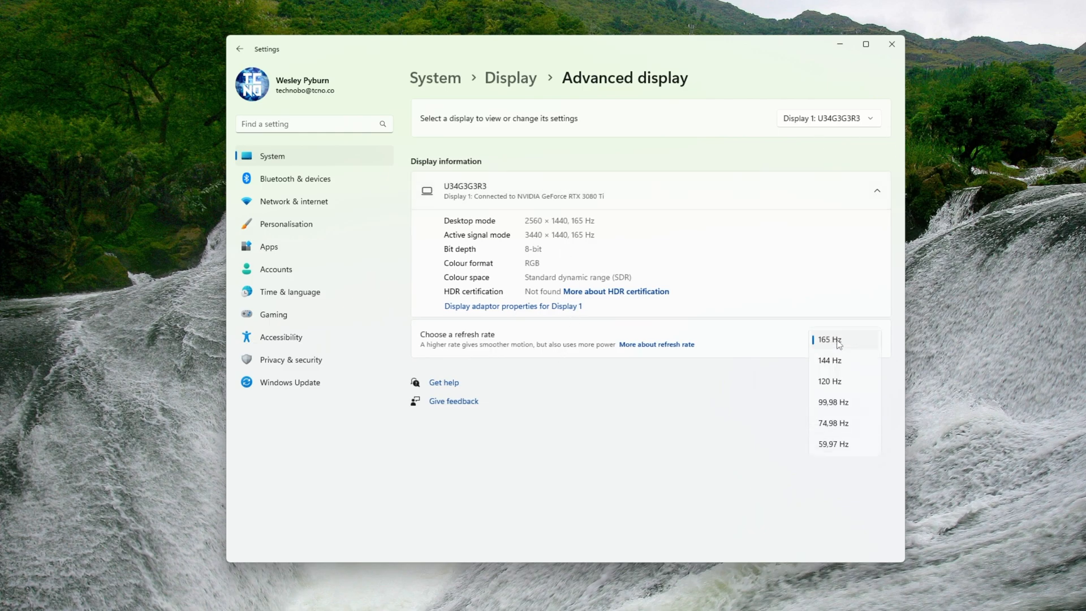
click(776, 345)
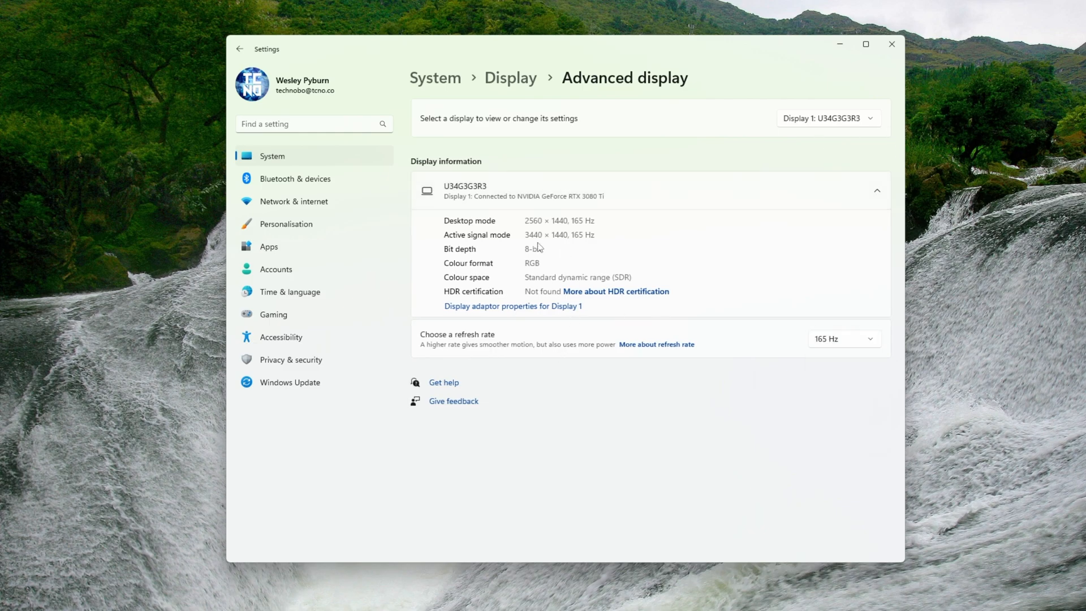
key(alt+Left)
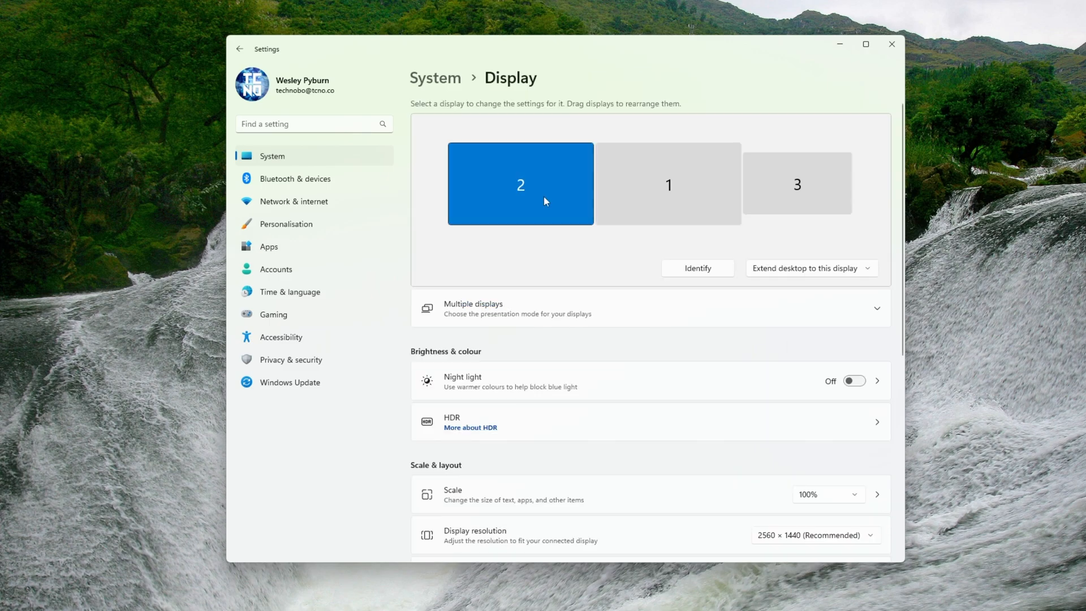
Open the Graphics settings and review the system-wide options, including the expanded advanced graphics settings.
click(817, 182)
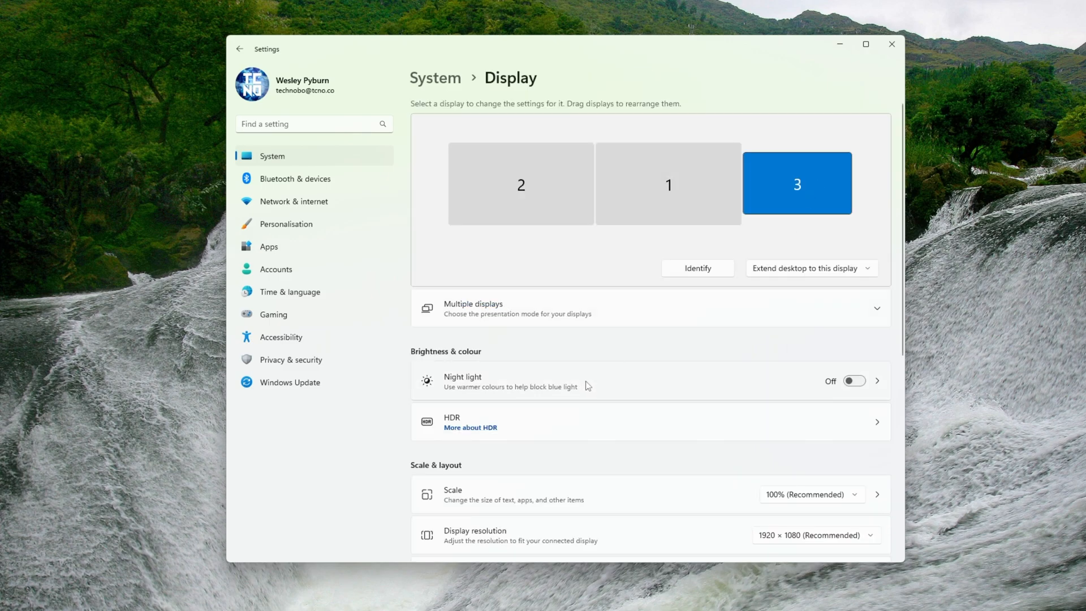
scroll(588, 386, down, 6)
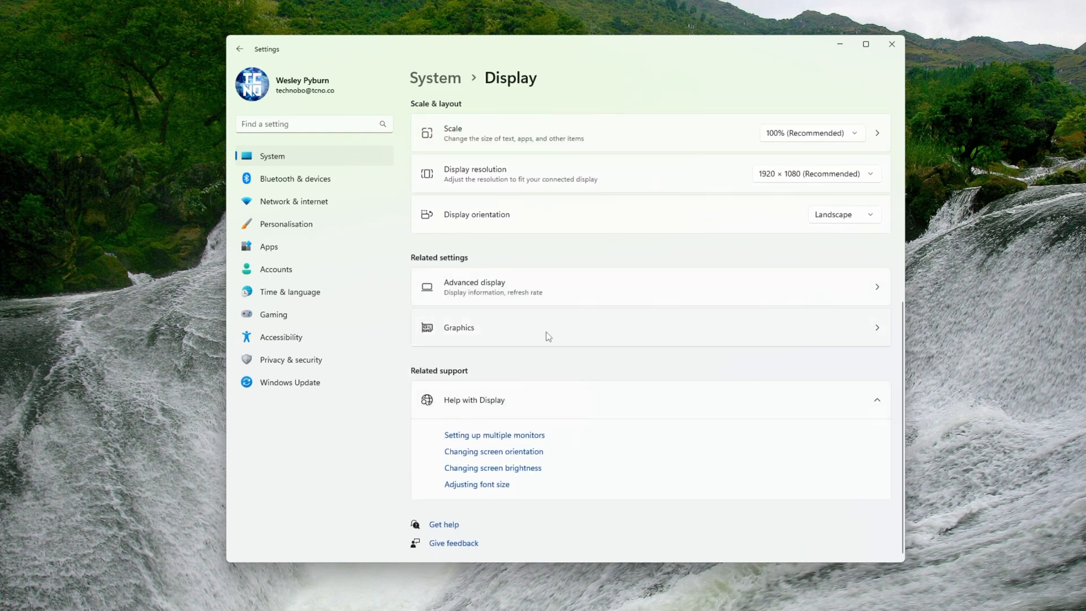
click(589, 327)
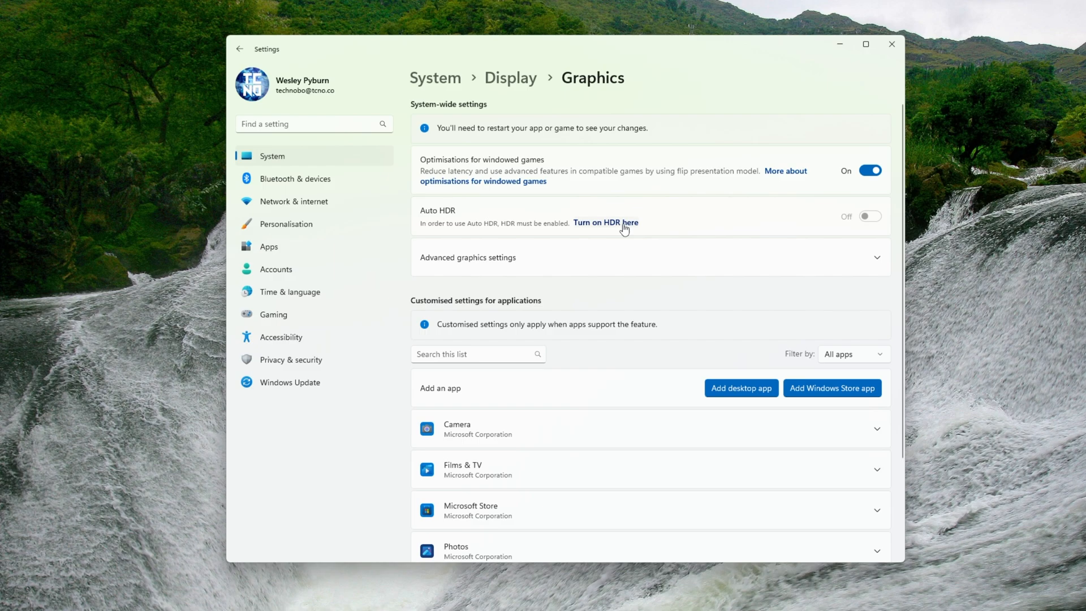
click(608, 257)
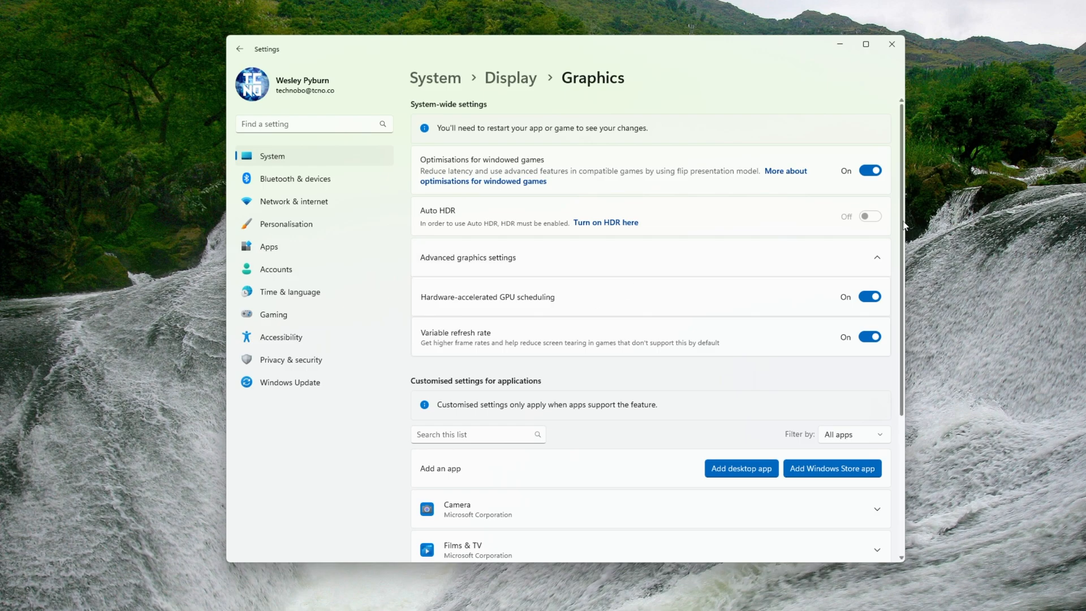
drag(904, 225, 899, 387)
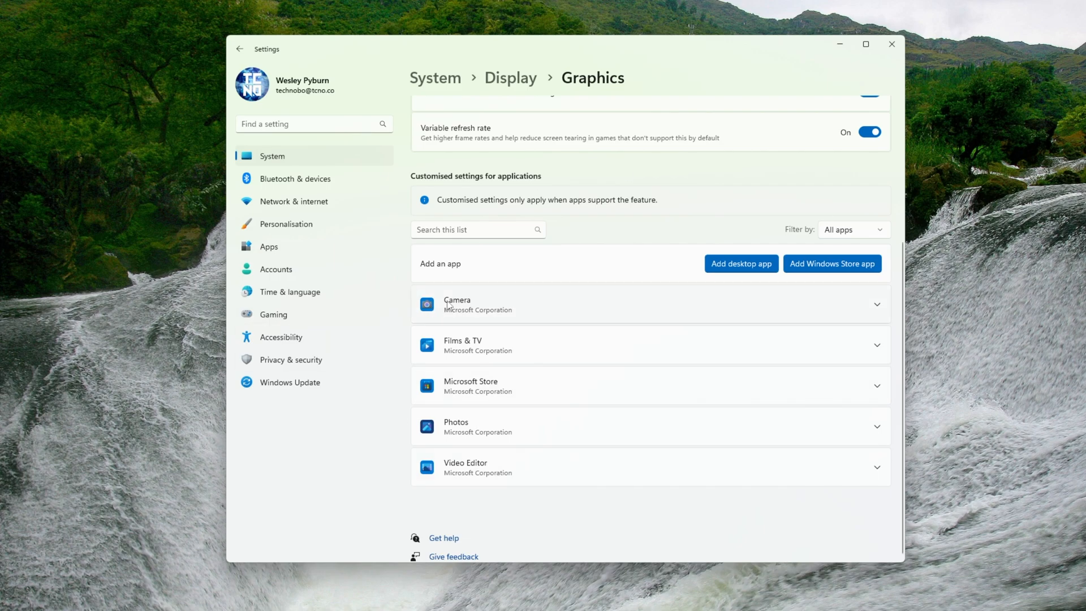
Look at how to add a desktop app and at Camera's GPU preference choices, closing both without changes.
click(770, 265)
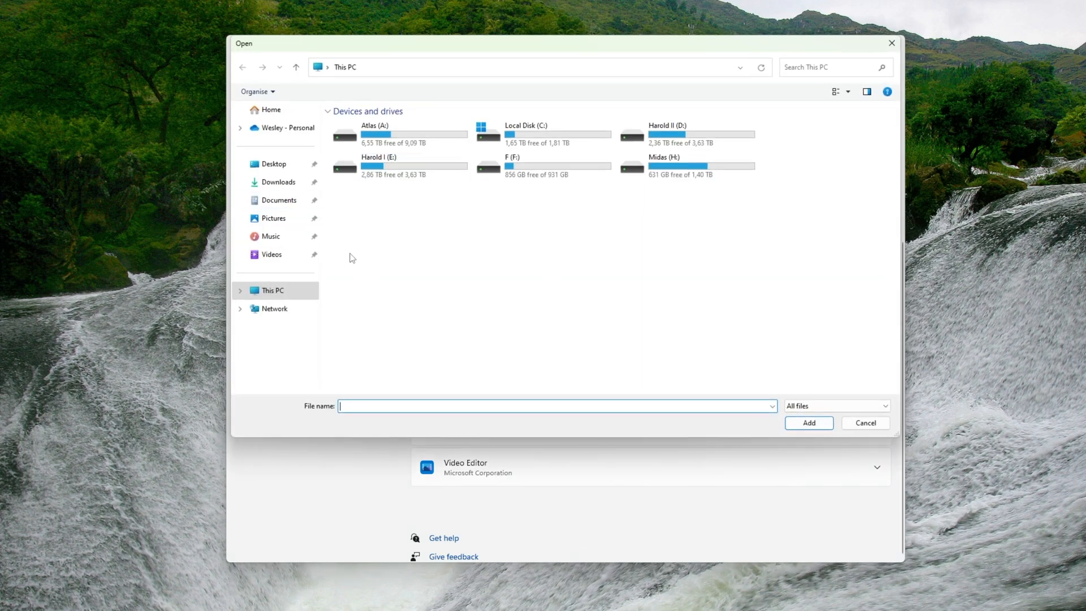
click(892, 44)
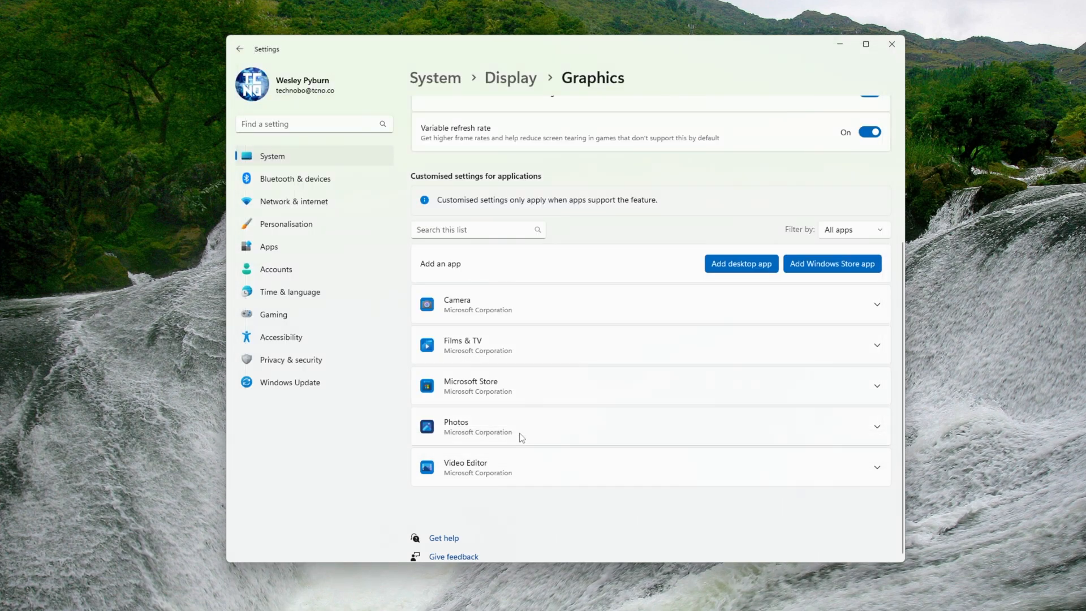
click(530, 320)
click(730, 340)
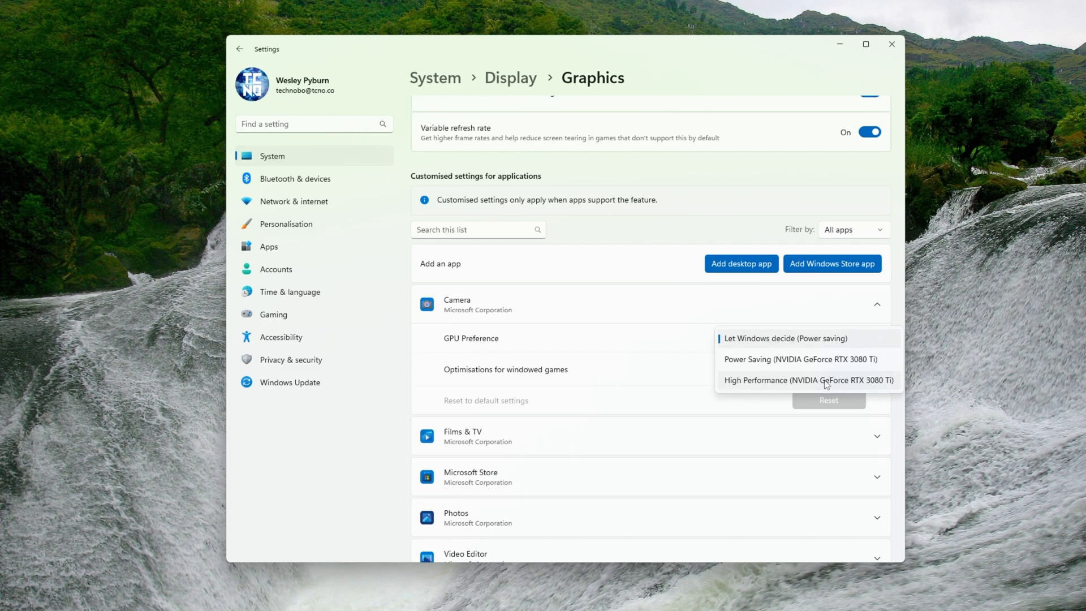
click(695, 340)
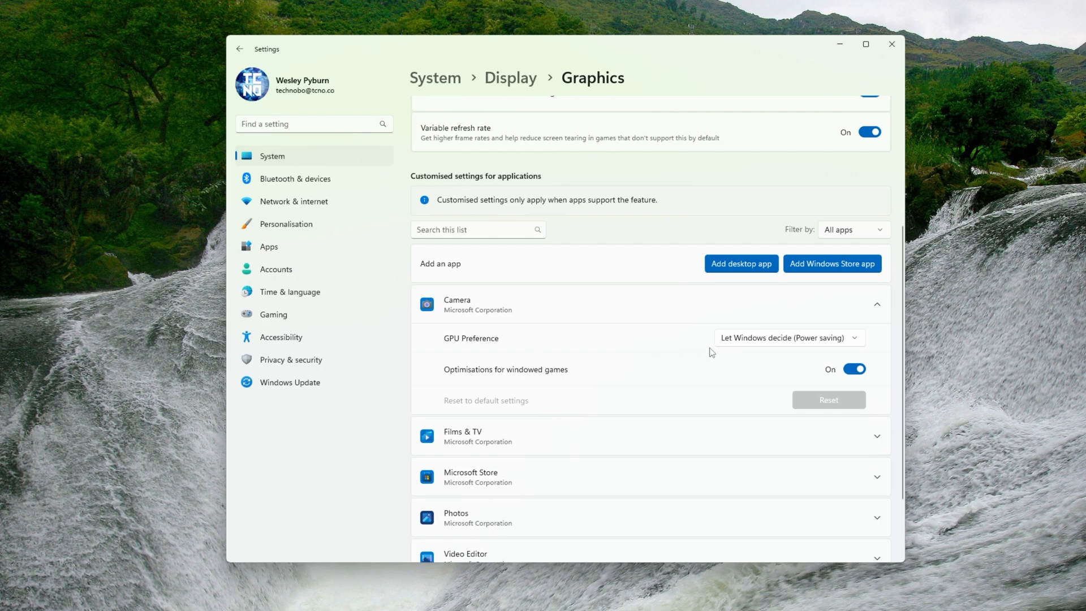
click(641, 304)
scroll(641, 306, up, 2)
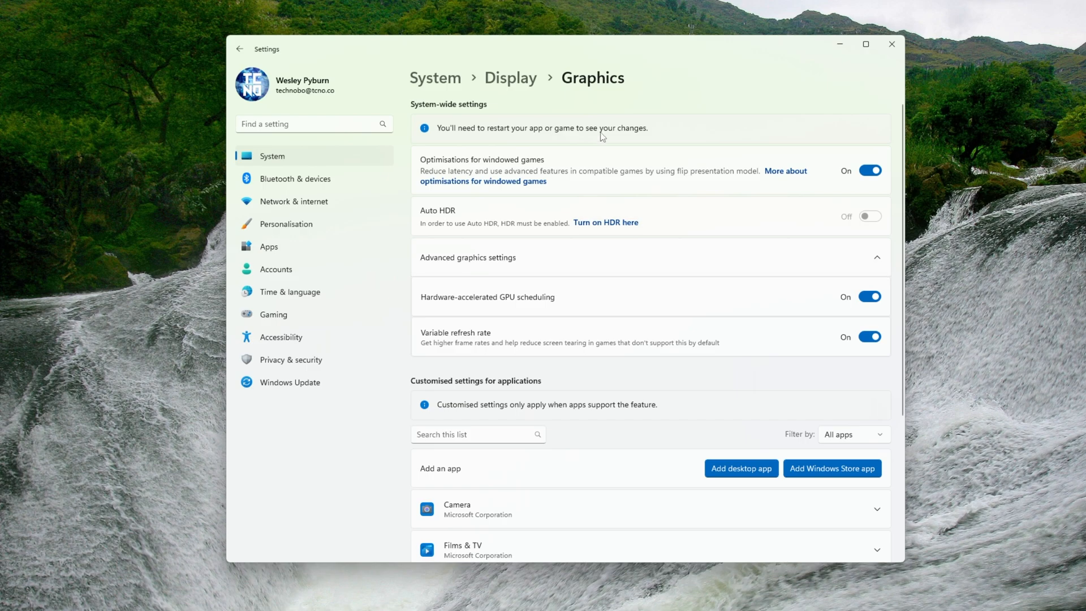
Return to the System settings and review the output, input and advanced options on the Sound page.
click(518, 80)
scroll(548, 300, down, 5)
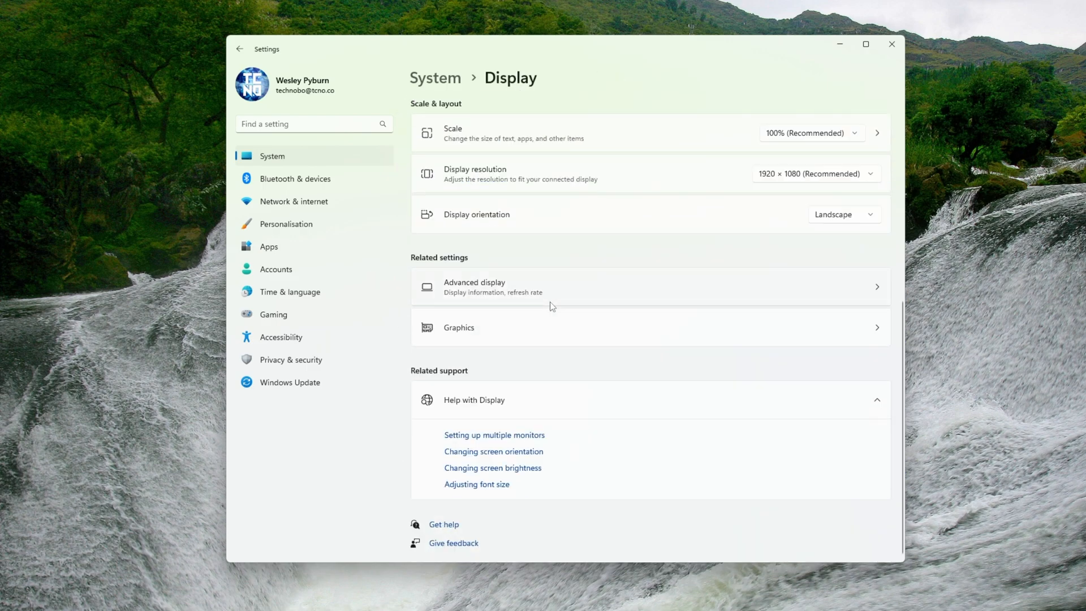
scroll(524, 258, up, 5)
click(453, 78)
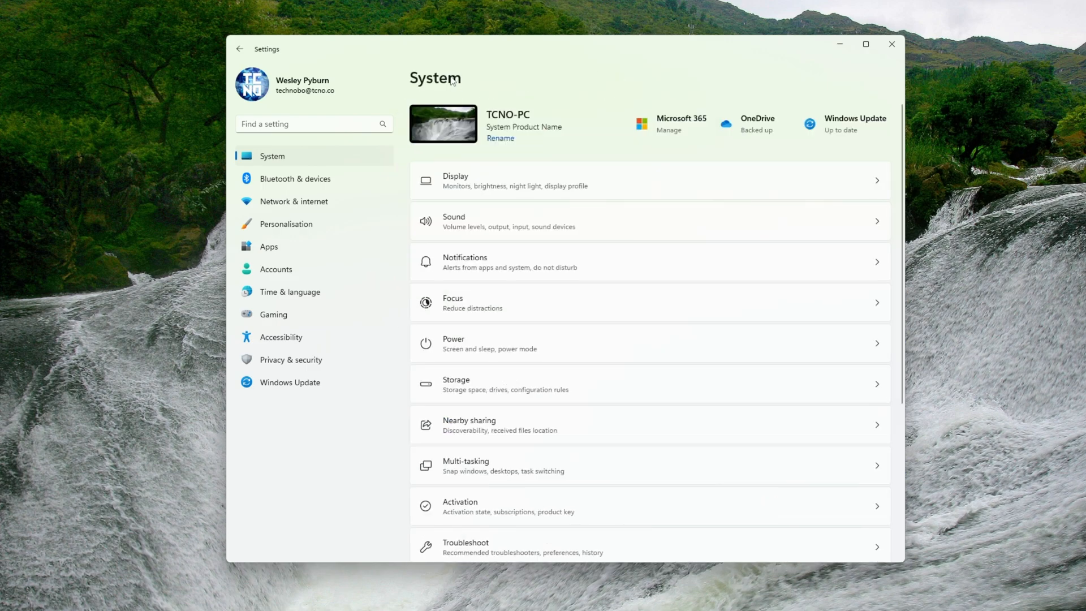
click(498, 234)
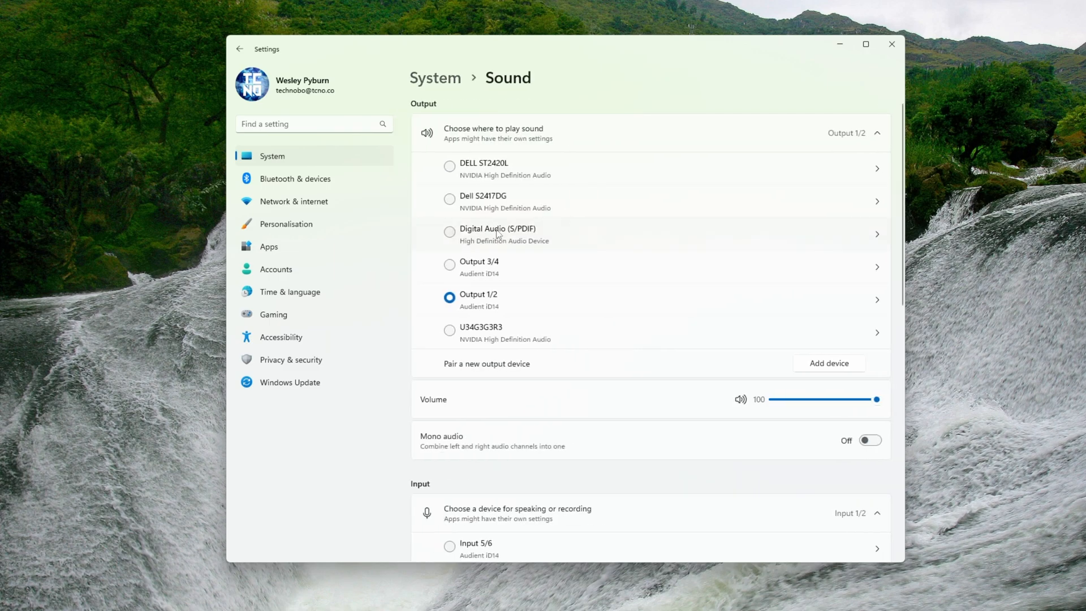
scroll(723, 229, down, 10)
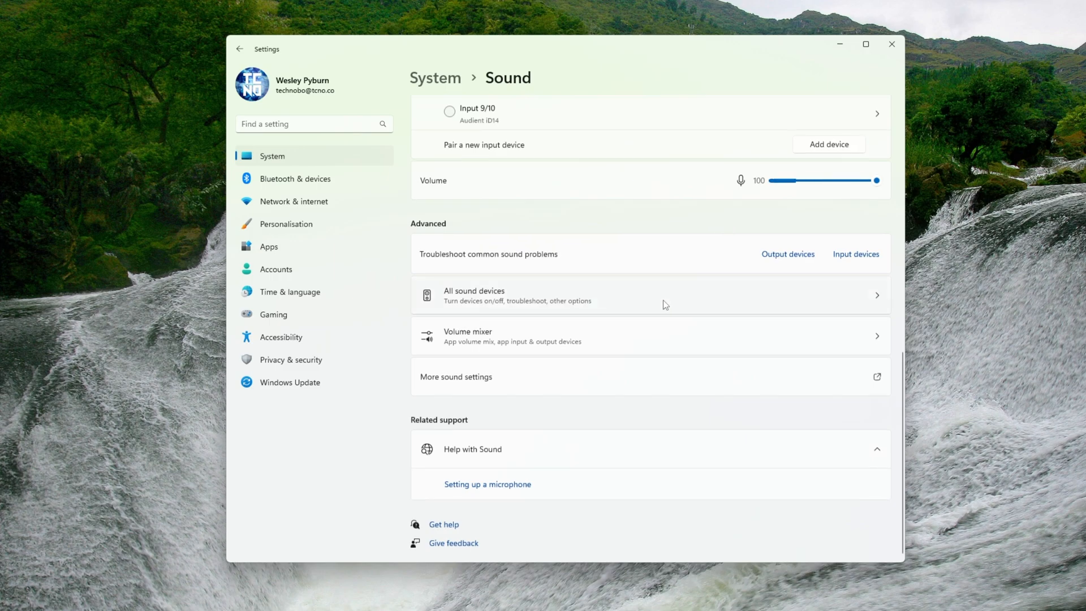
Open the additional sound settings and examine the default format choices of the Output 1/2 playback device, keeping the selected format.
click(515, 377)
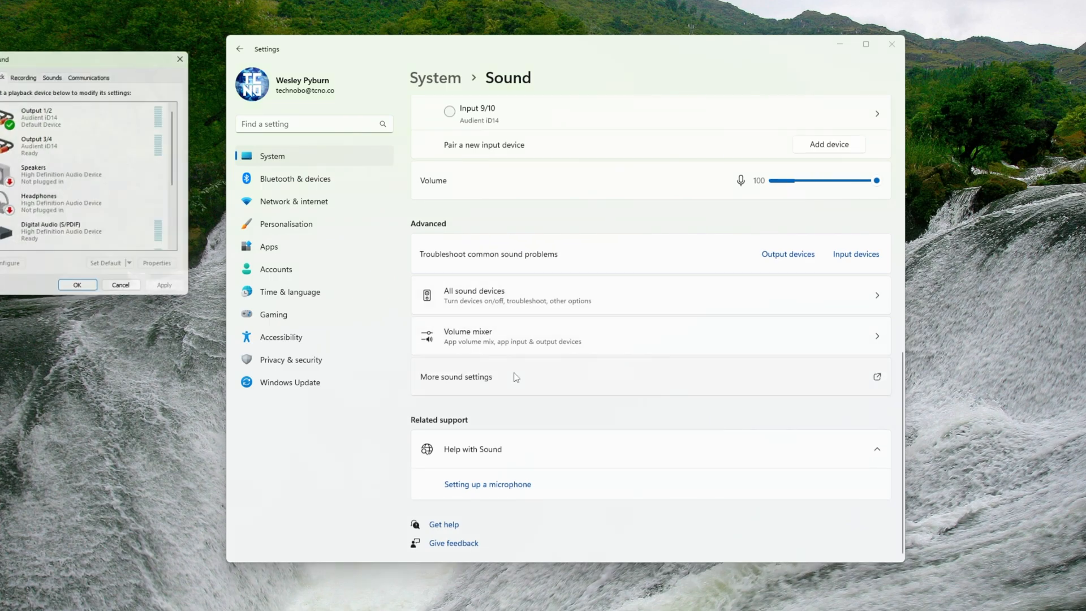
drag(76, 55, 525, 165)
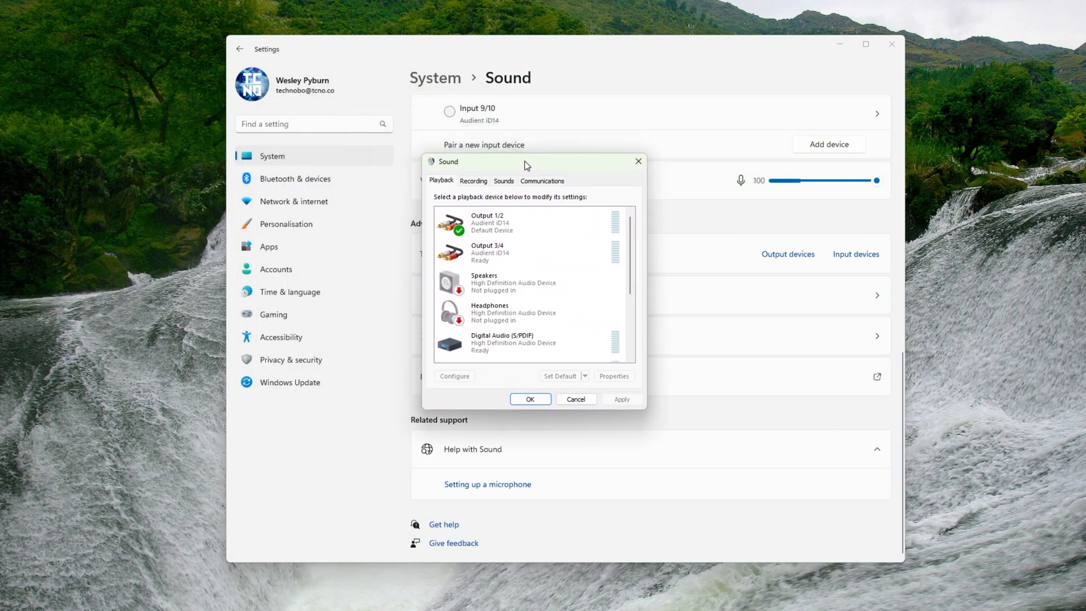
click(522, 226)
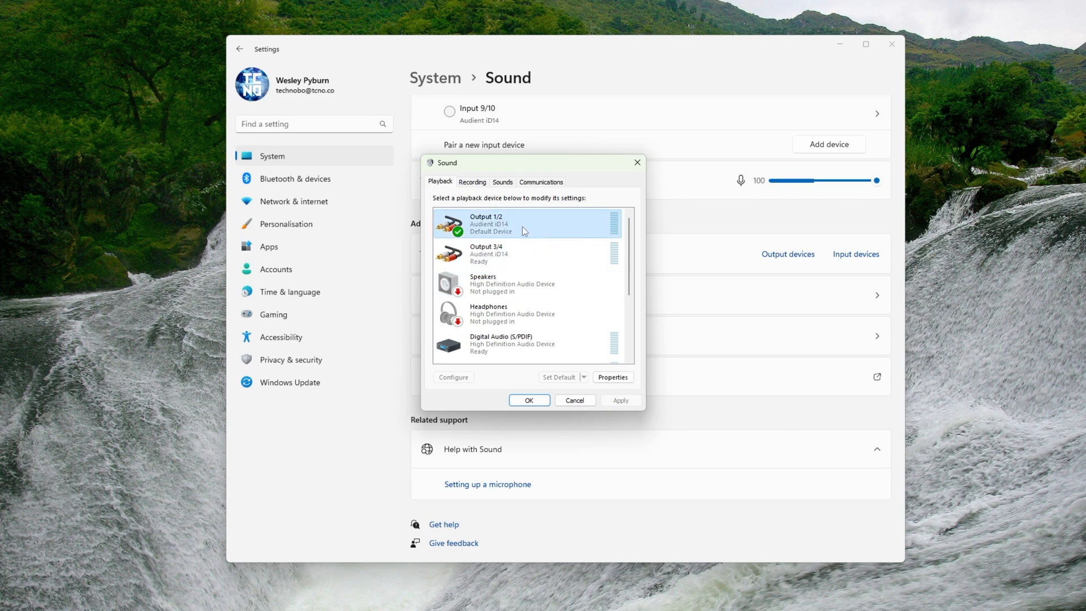
right_click(524, 226)
click(565, 306)
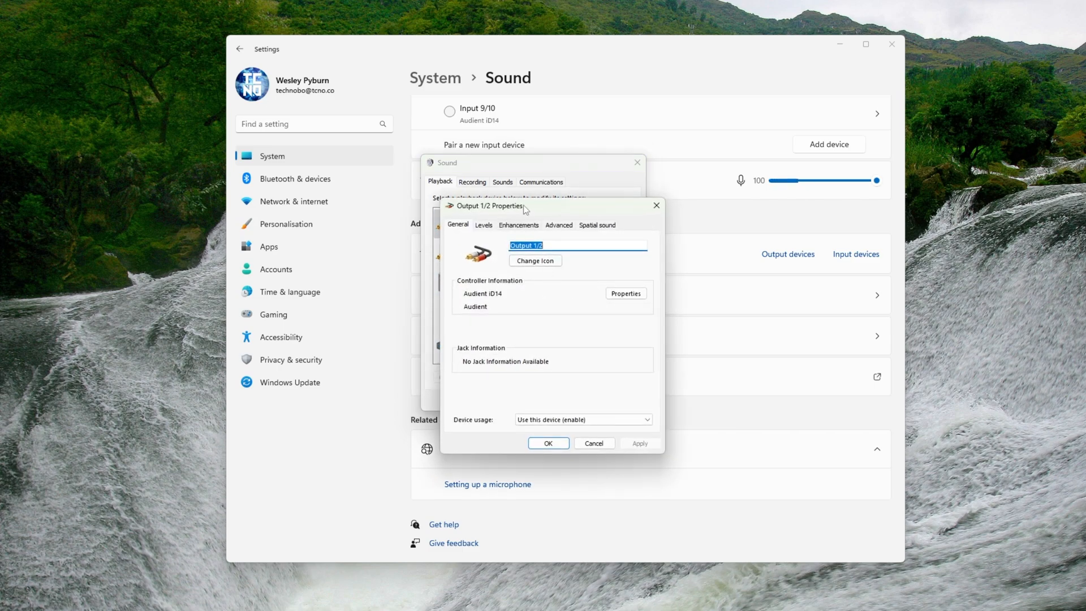
drag(525, 209, 507, 160)
click(550, 180)
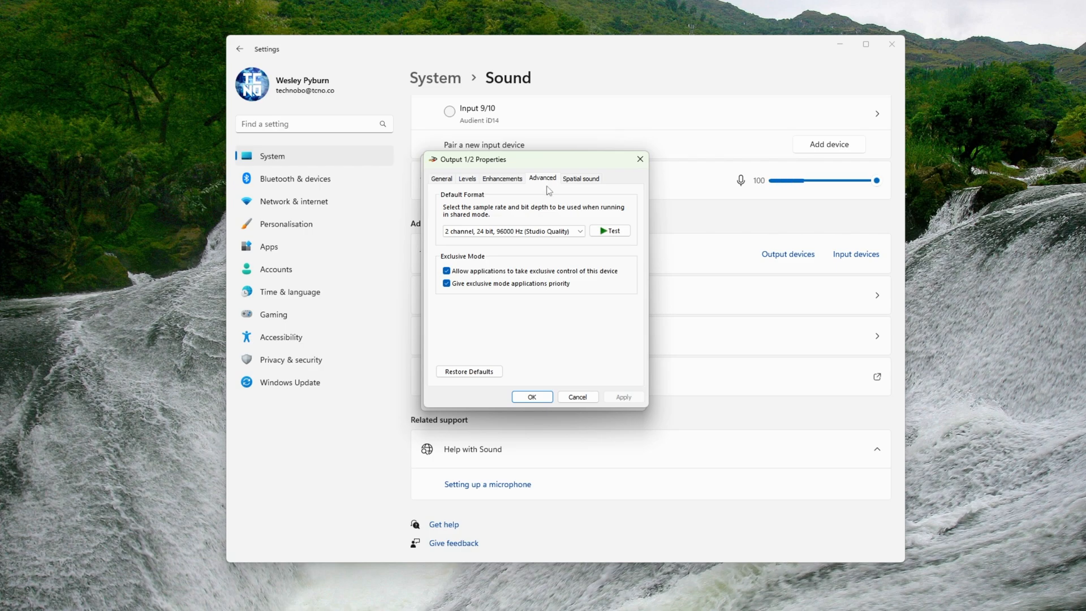
click(542, 232)
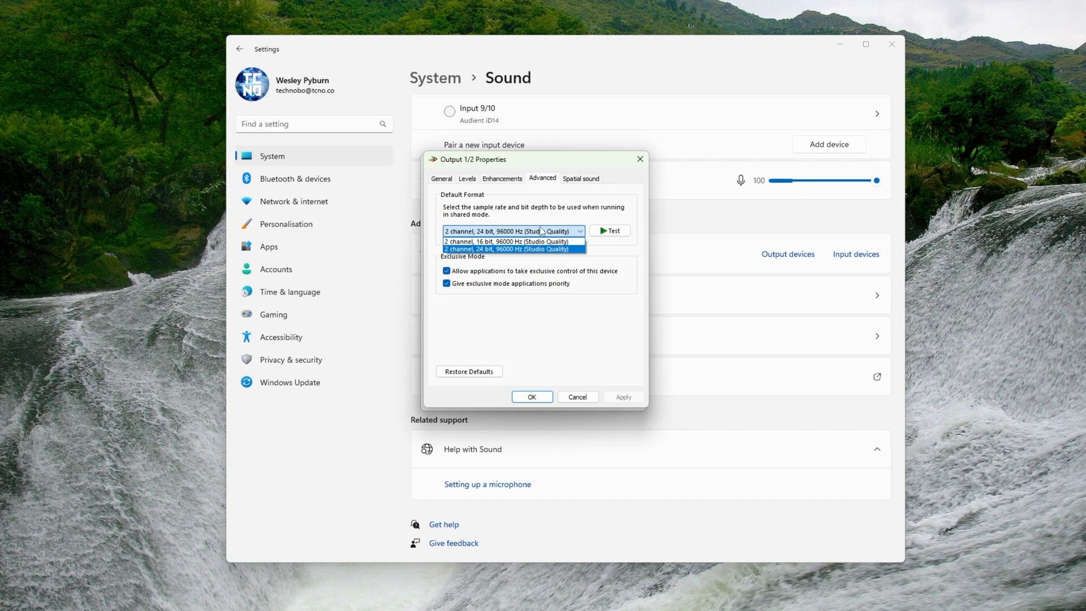
click(544, 232)
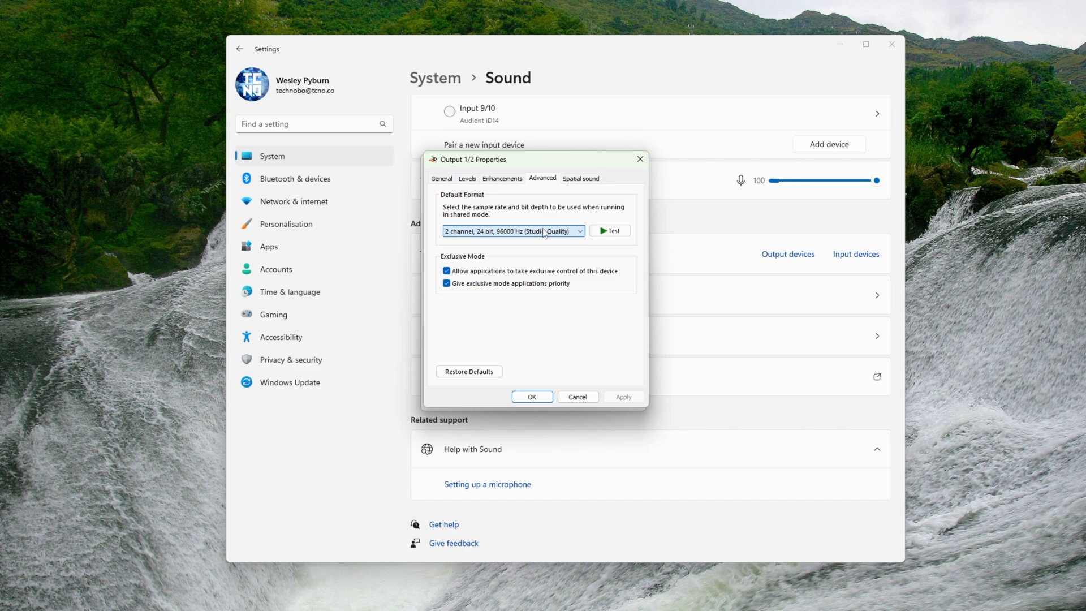
Review the spatial sound, enhancements, levels and general properties of Output 1/2 and close its properties.
click(577, 180)
click(518, 178)
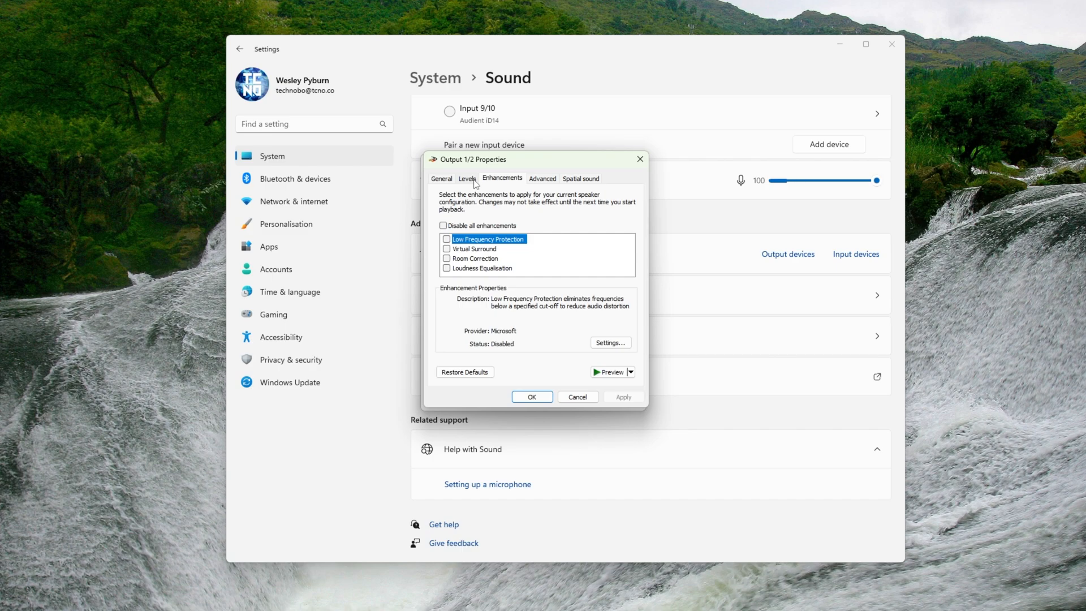
click(467, 179)
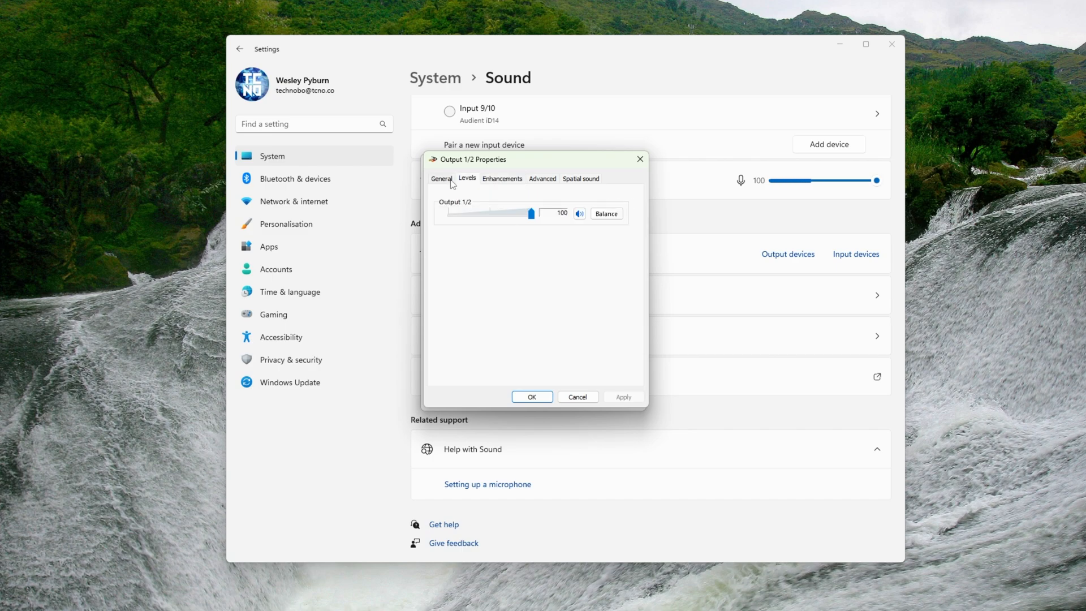
click(442, 178)
click(548, 400)
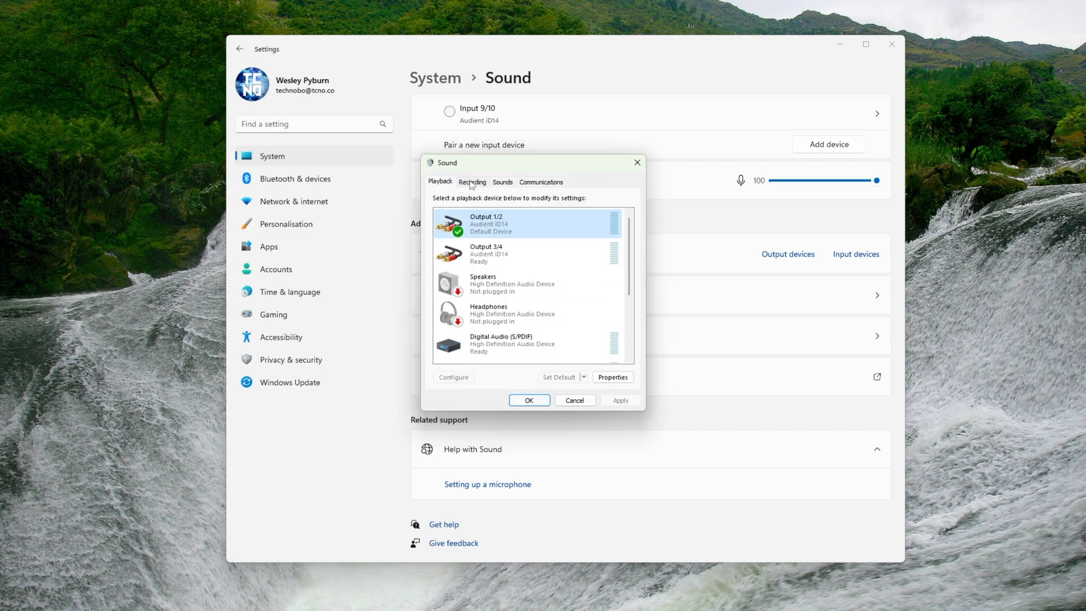
Look through the list of recording devices in the Sound window.
click(472, 182)
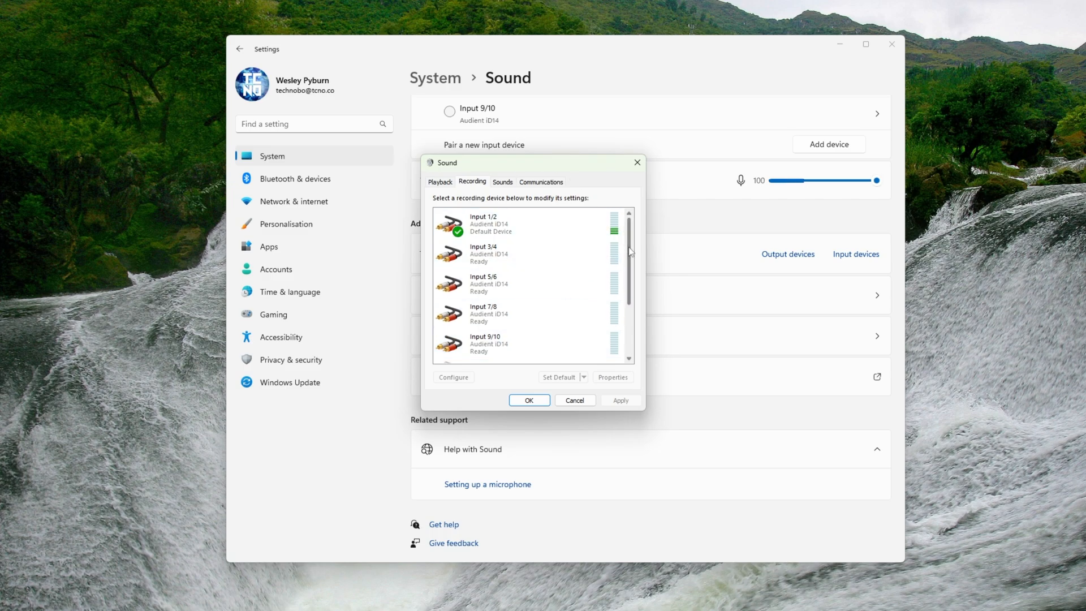
scroll(630, 252, down, 1)
scroll(632, 244, up, 1)
drag(631, 243, 631, 298)
Disable the Dell S2417DG and DELL ST2420L monitor outputs among the playback devices.
click(440, 181)
drag(631, 237, 635, 250)
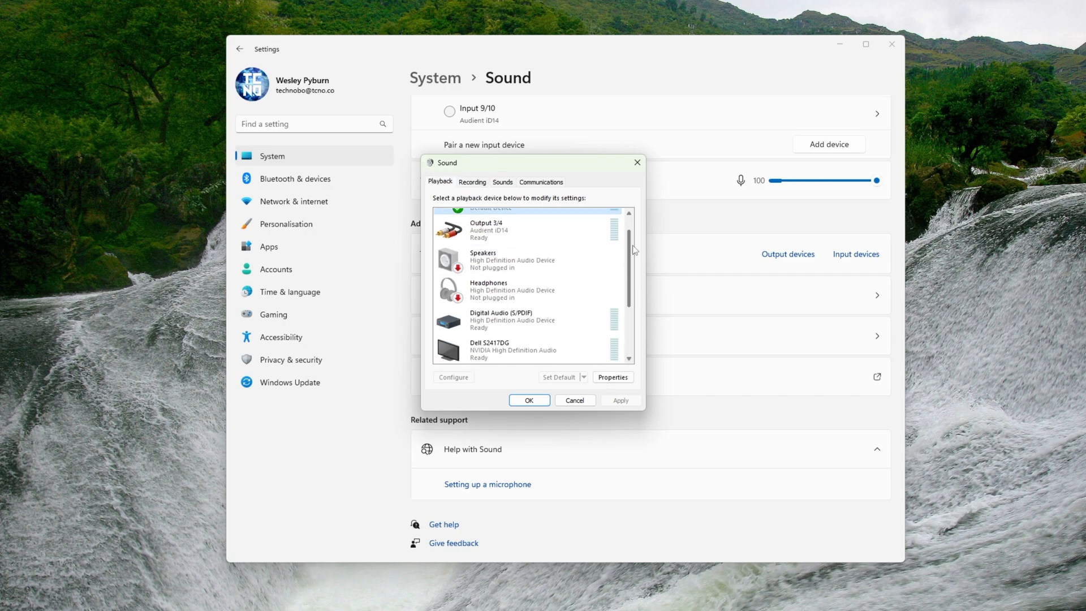
scroll(635, 250, down, 3)
right_click(535, 286)
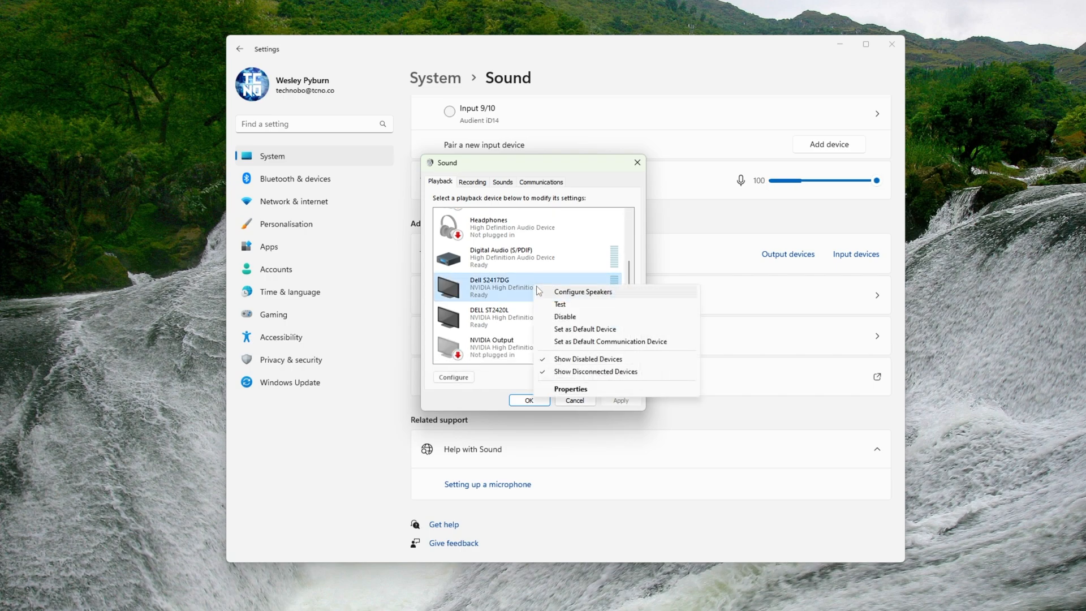
click(564, 317)
right_click(539, 314)
click(559, 345)
Disable the Digital Audio (S/PDIF) and U34G3G3R3 playback devices.
right_click(517, 260)
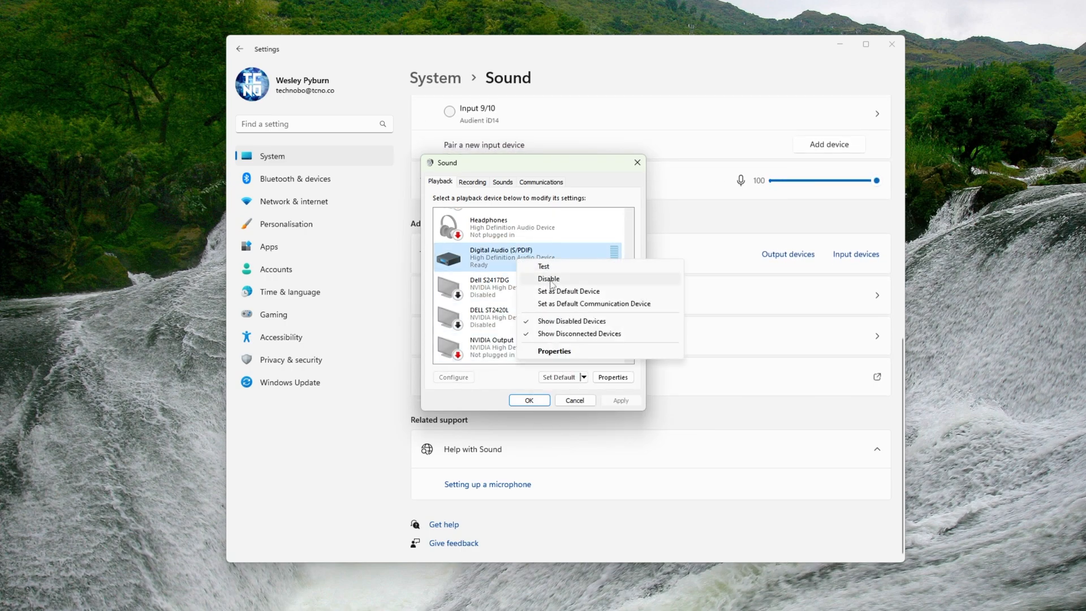
click(550, 279)
scroll(561, 288, down, 1)
right_click(497, 354)
click(530, 381)
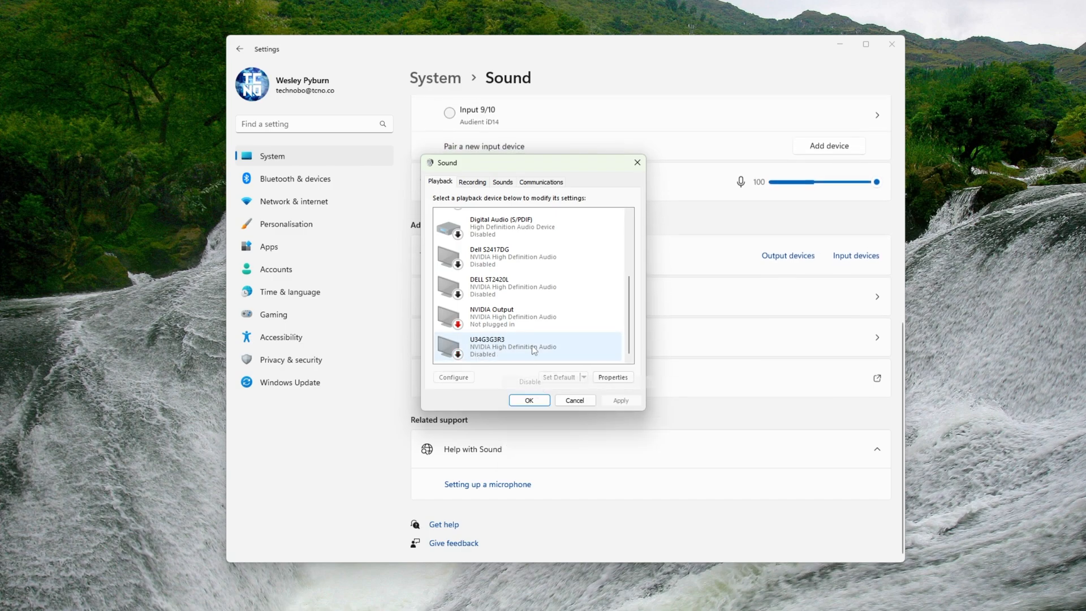
Hide the disabled and disconnected devices from the playback list.
scroll(533, 350, up, 4)
right_click(531, 275)
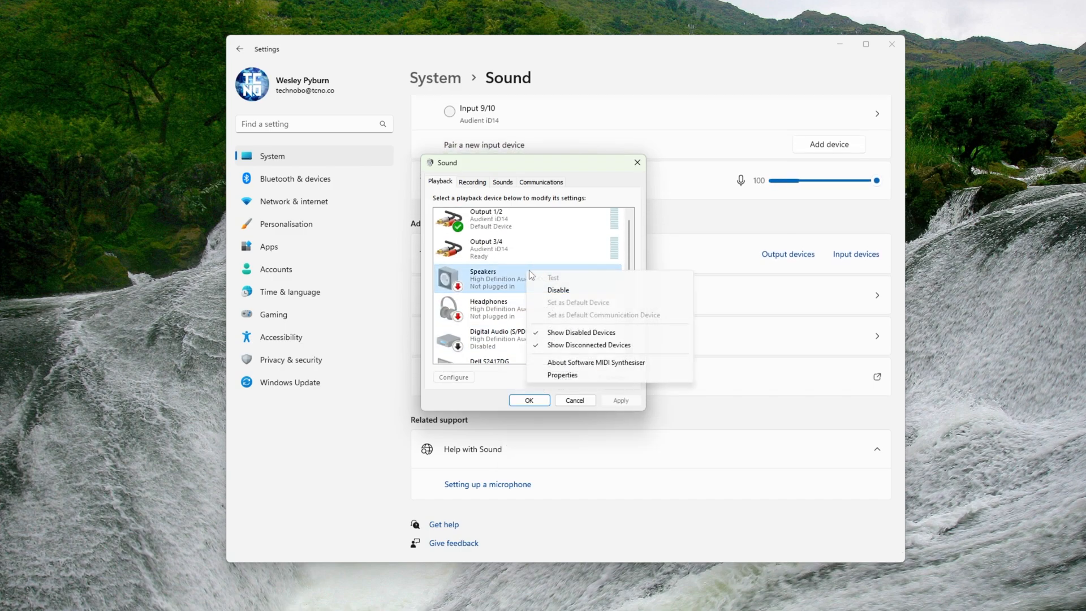
click(576, 334)
right_click(530, 292)
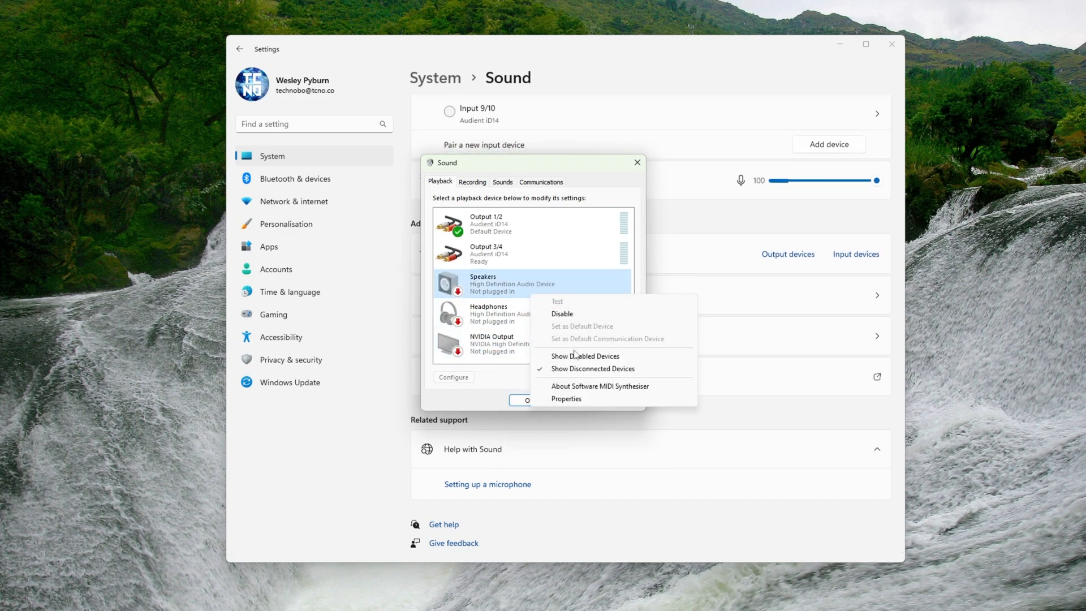
click(582, 369)
Show the disconnected and disabled devices in the playback list again.
right_click(518, 283)
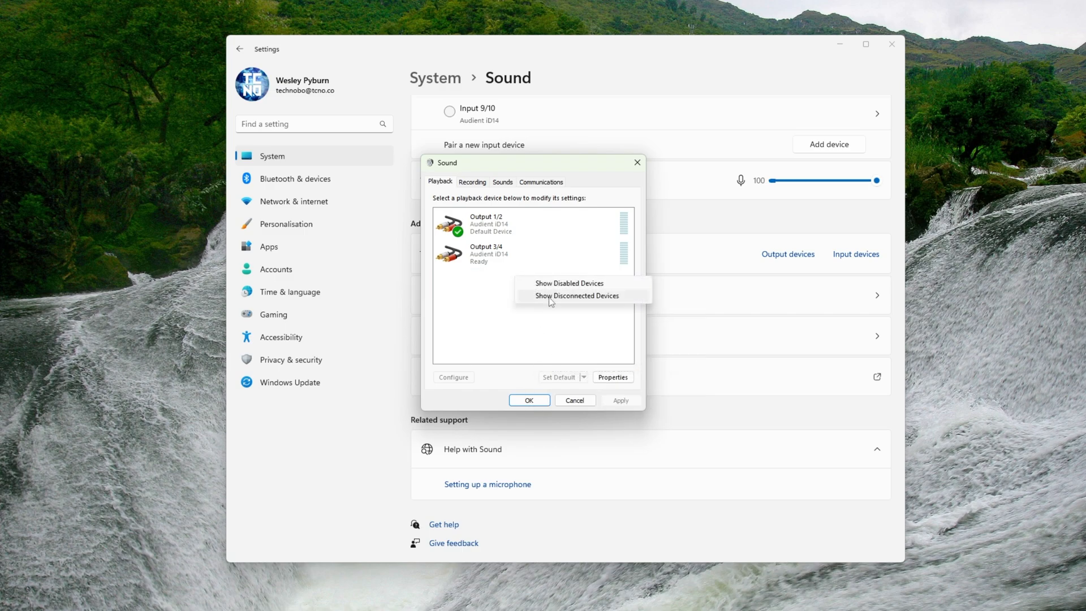
click(551, 298)
right_click(525, 286)
click(581, 348)
scroll(528, 280, down, 1)
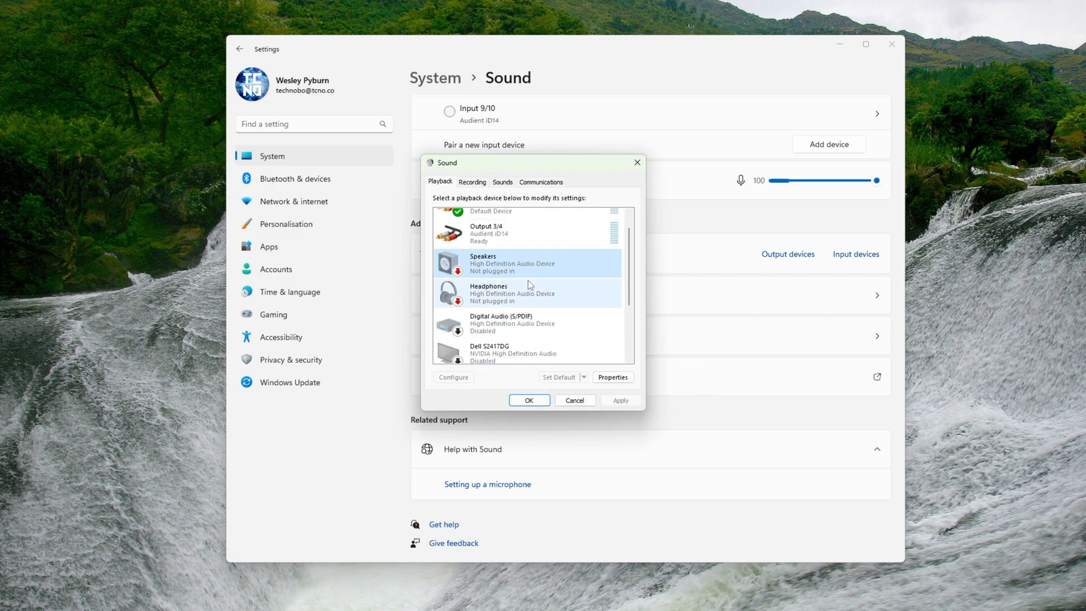
scroll(509, 277, up, 1)
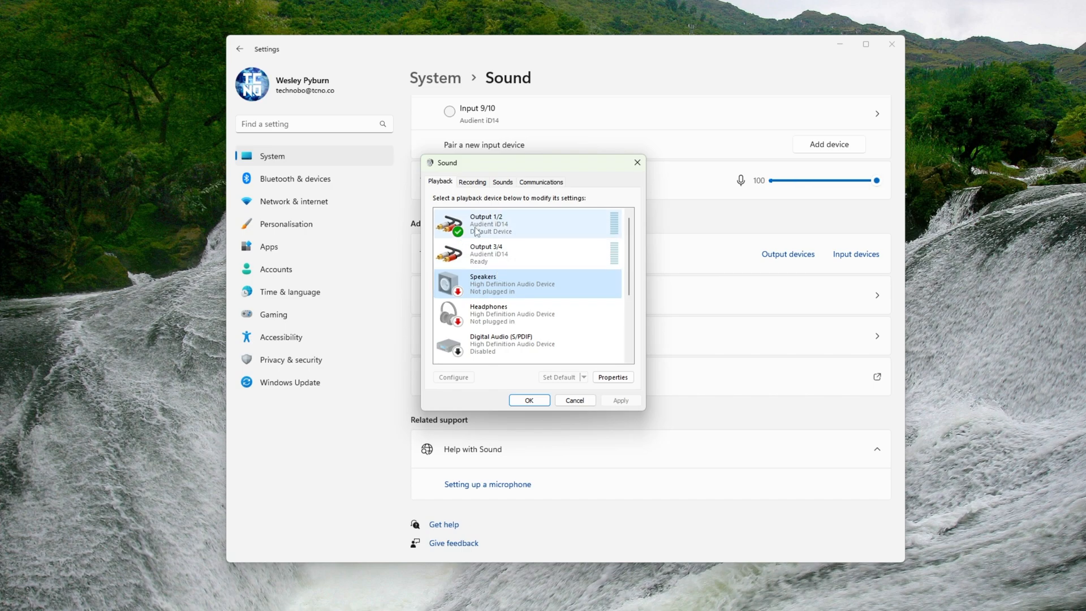
Accept and close the Sound window, and set the system's power mode to Best performance.
click(538, 398)
key(alt+Left)
click(555, 358)
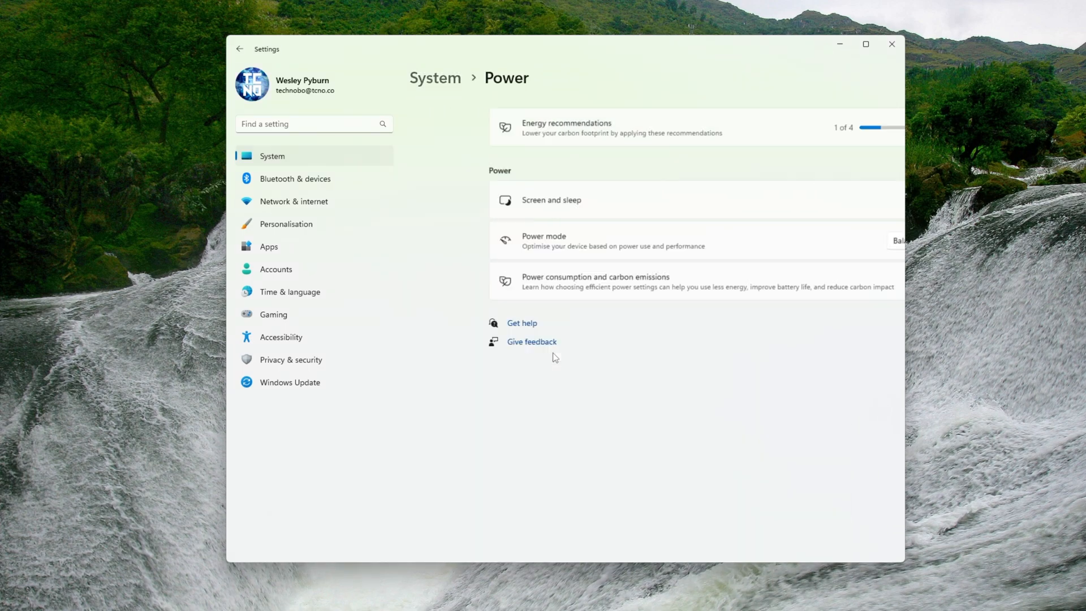
click(810, 242)
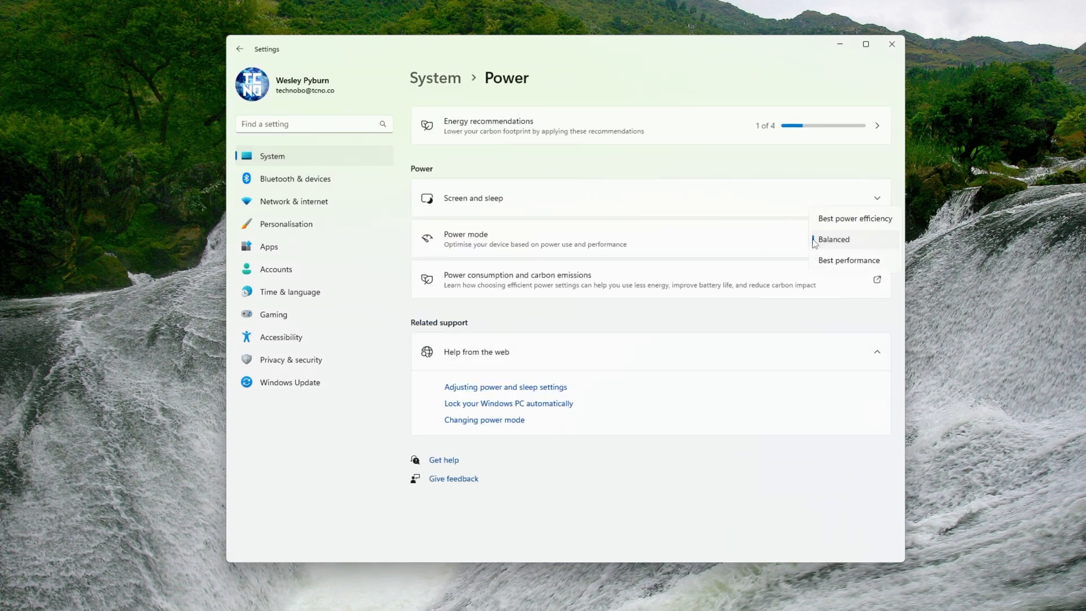
click(845, 260)
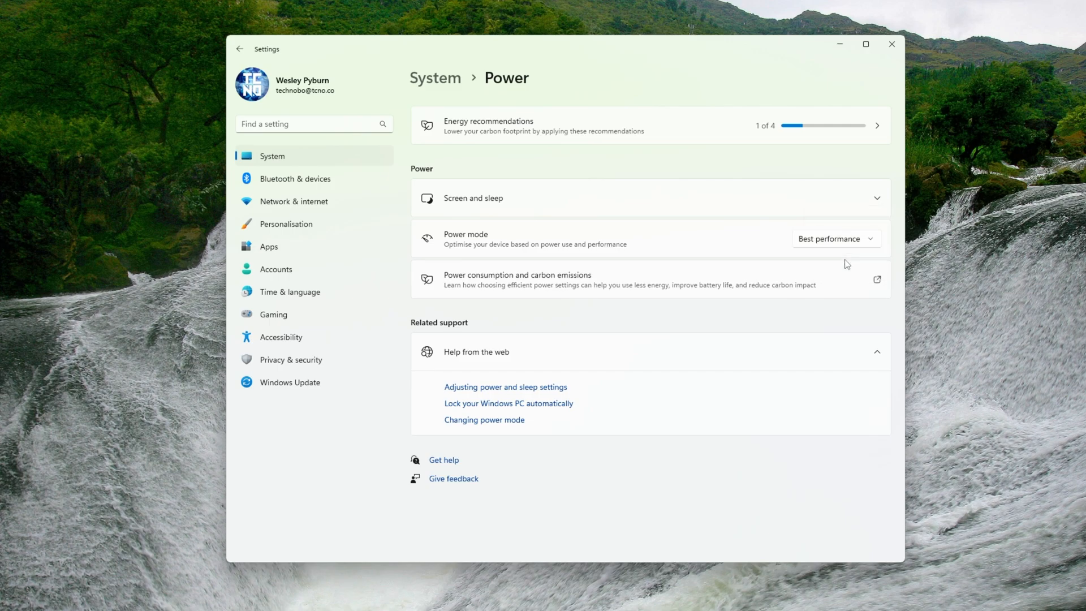
Look over the Activation, Remote Desktop and Clipboard settings and return to the System overview.
click(507, 285)
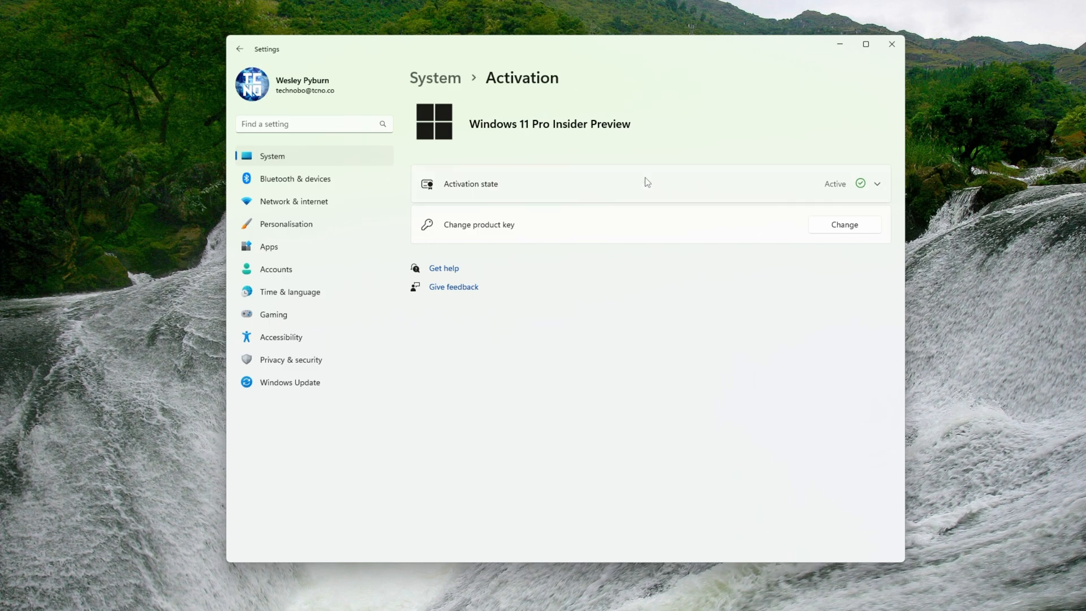
key(alt+Left)
scroll(643, 187, down, 4)
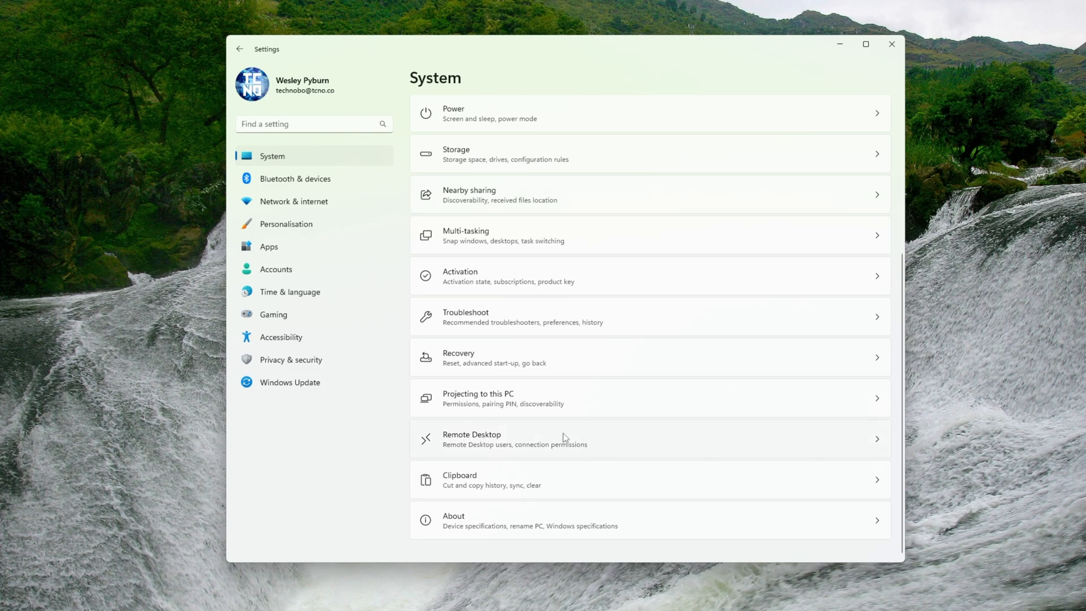
click(562, 433)
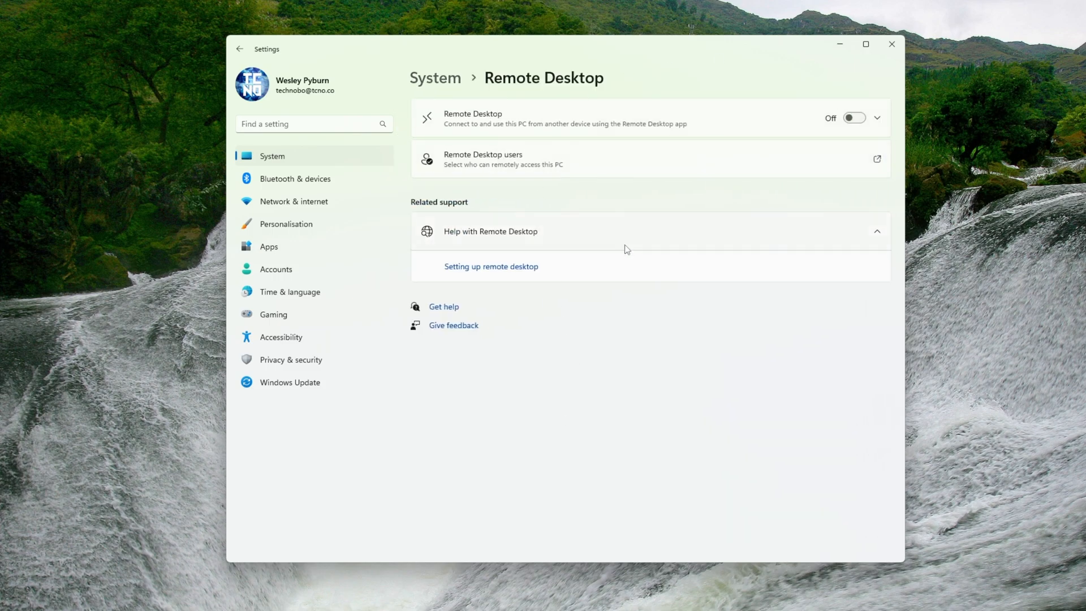
key(alt+Left)
scroll(579, 174, down, 3)
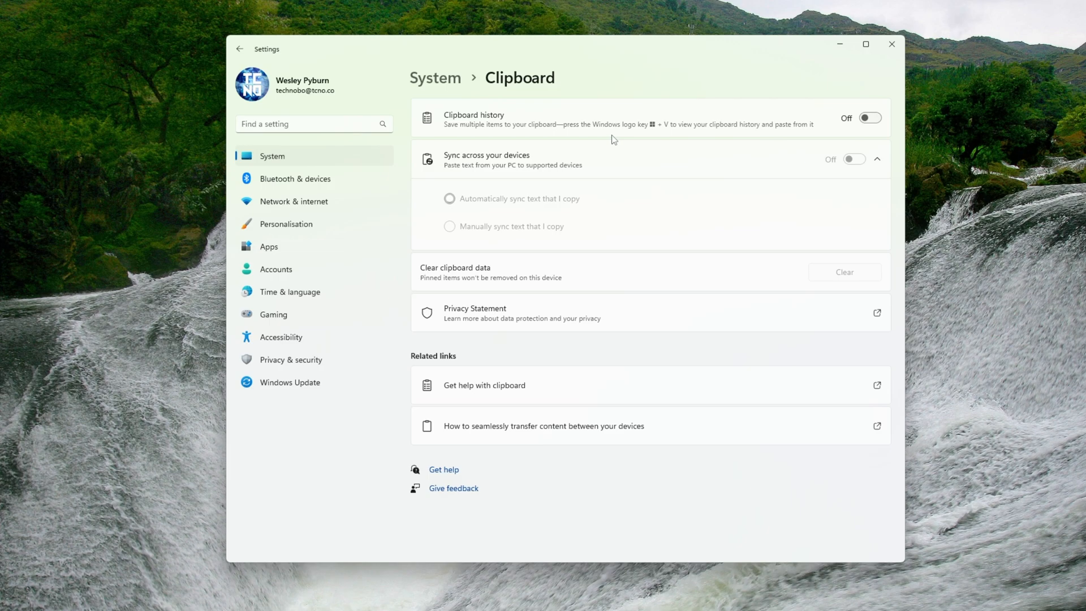
key(alt+Left)
scroll(613, 162, down, 5)
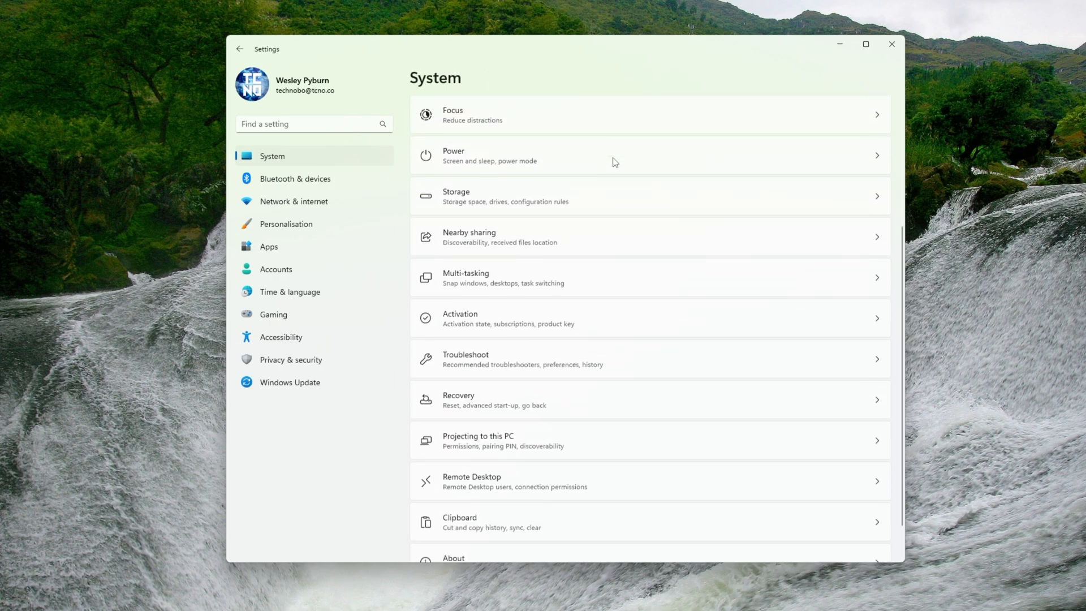
scroll(542, 490, up, 5)
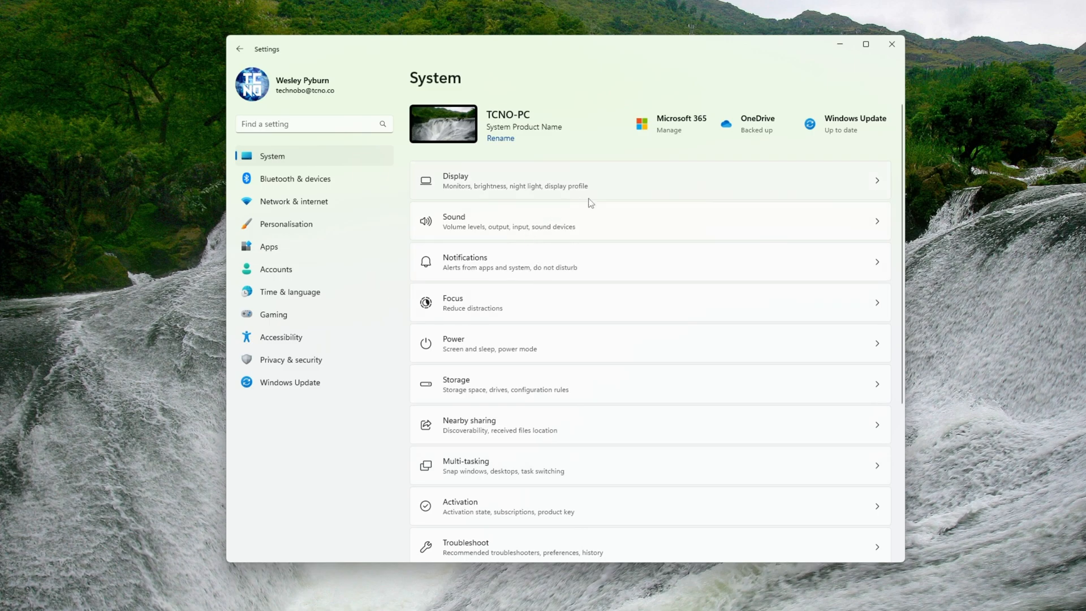
Open the personal OneDrive folder and bring up the folder backup management from the Documents folder.
click(767, 128)
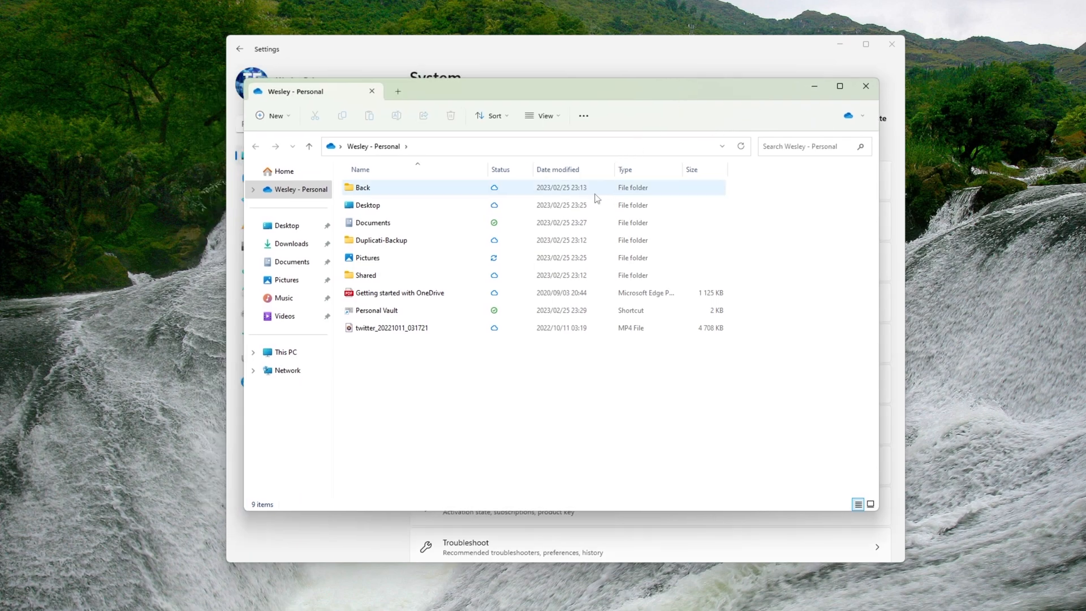
click(443, 227)
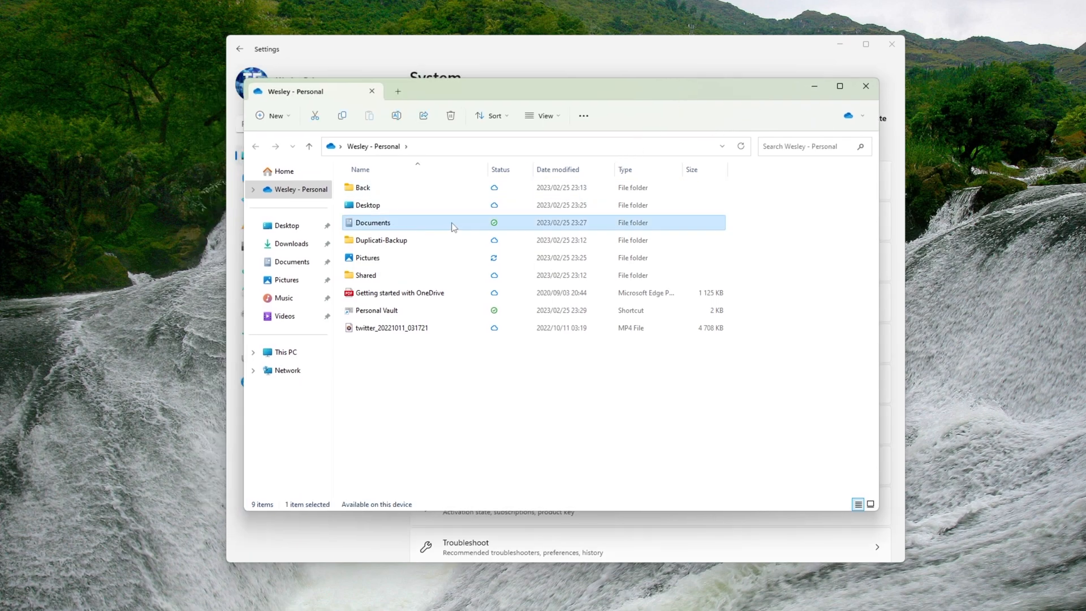
right_click(449, 226)
mouse_move(603, 452)
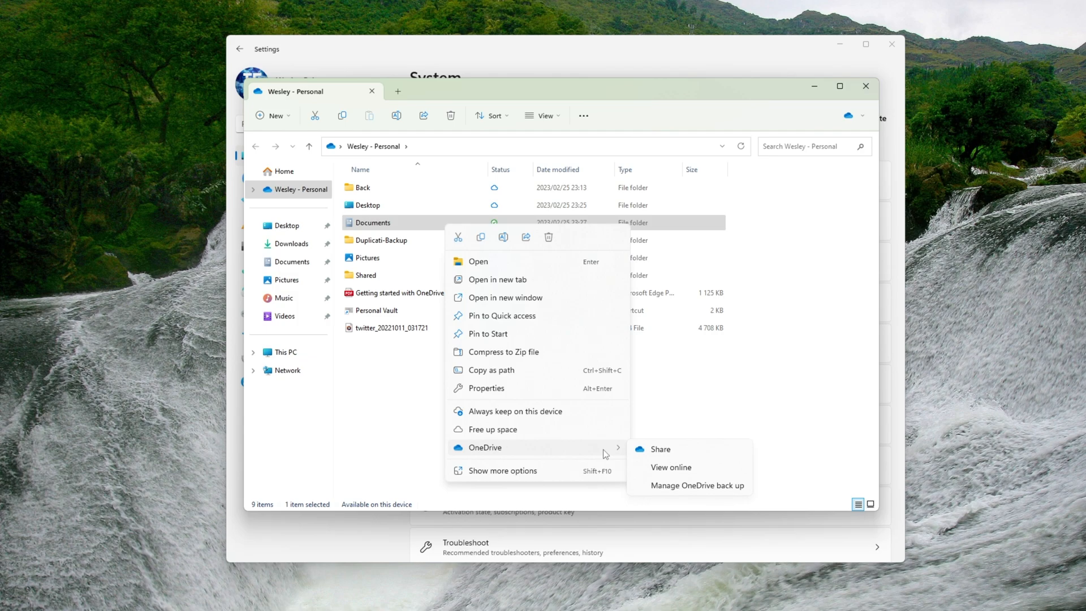
click(721, 488)
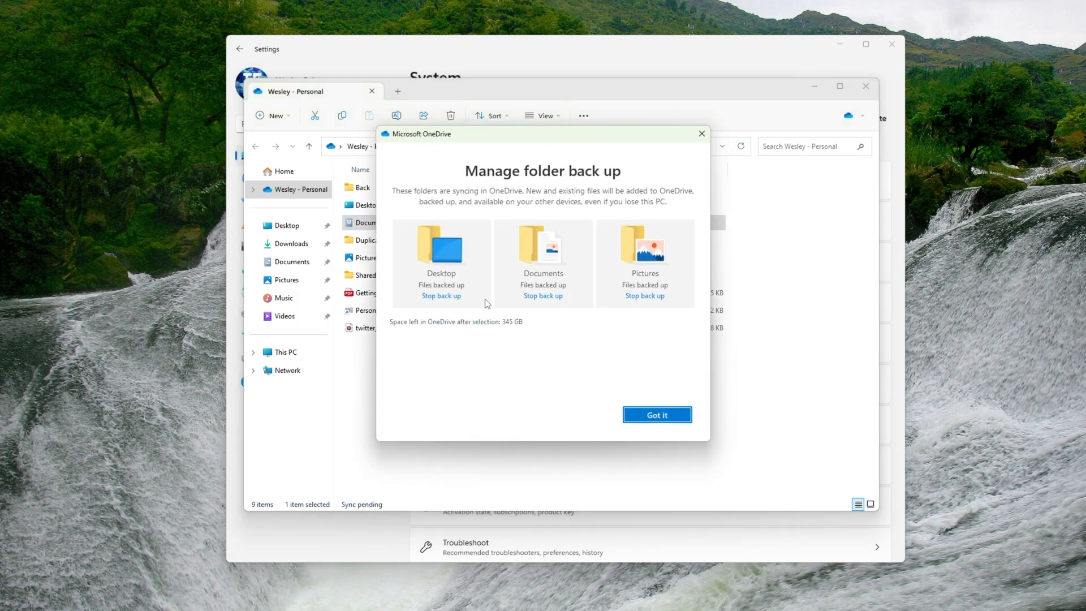
Stop the OneDrive backup of the Desktop folder and confirm it.
click(445, 297)
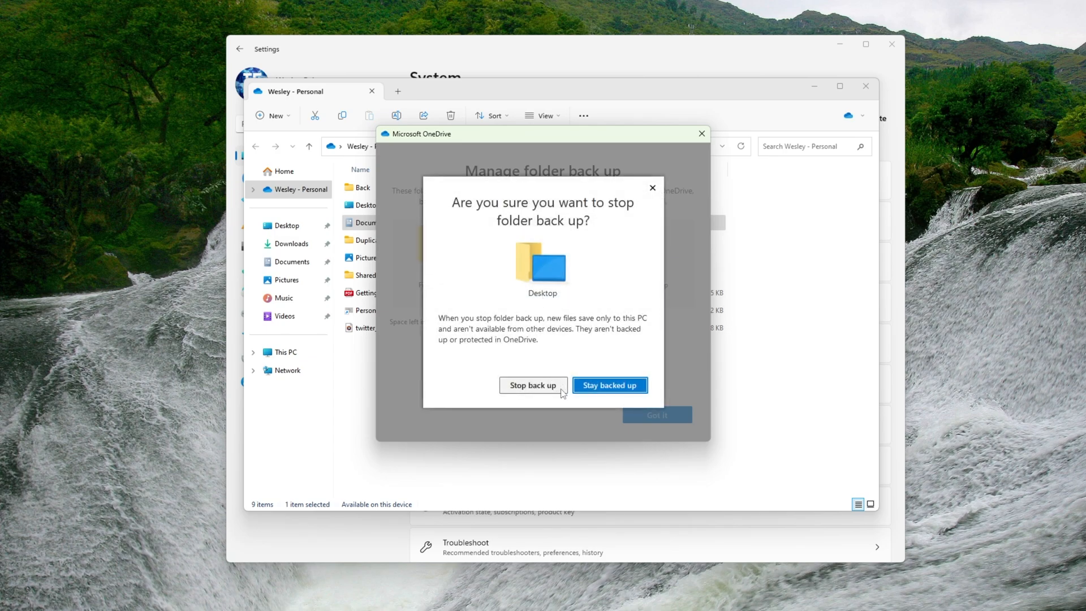
click(562, 389)
click(619, 385)
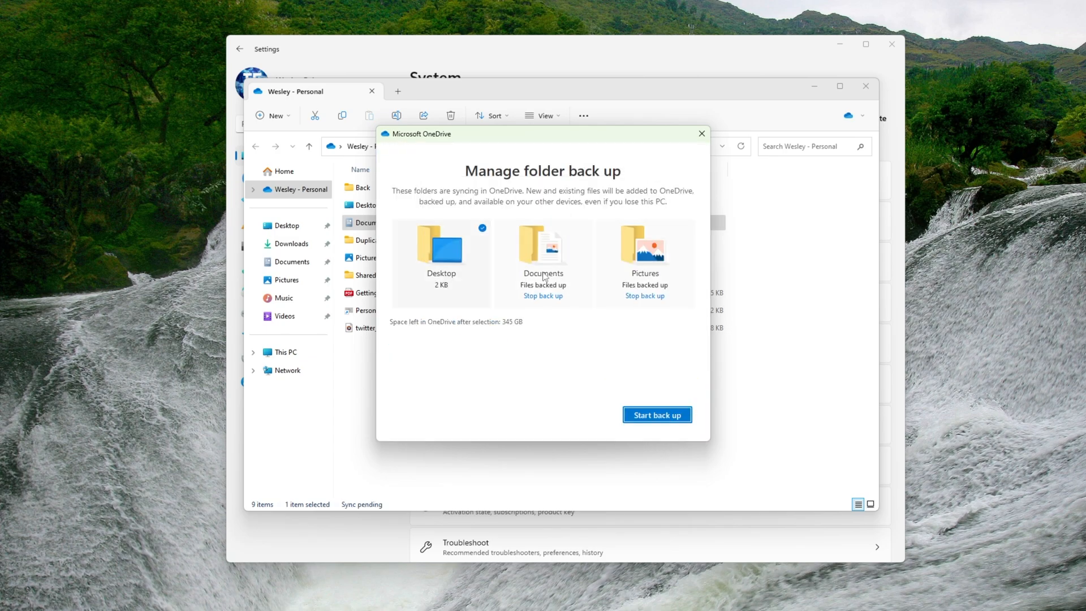
Stop the OneDrive backup of the Documents and Pictures folders and close the folder backup window.
click(544, 296)
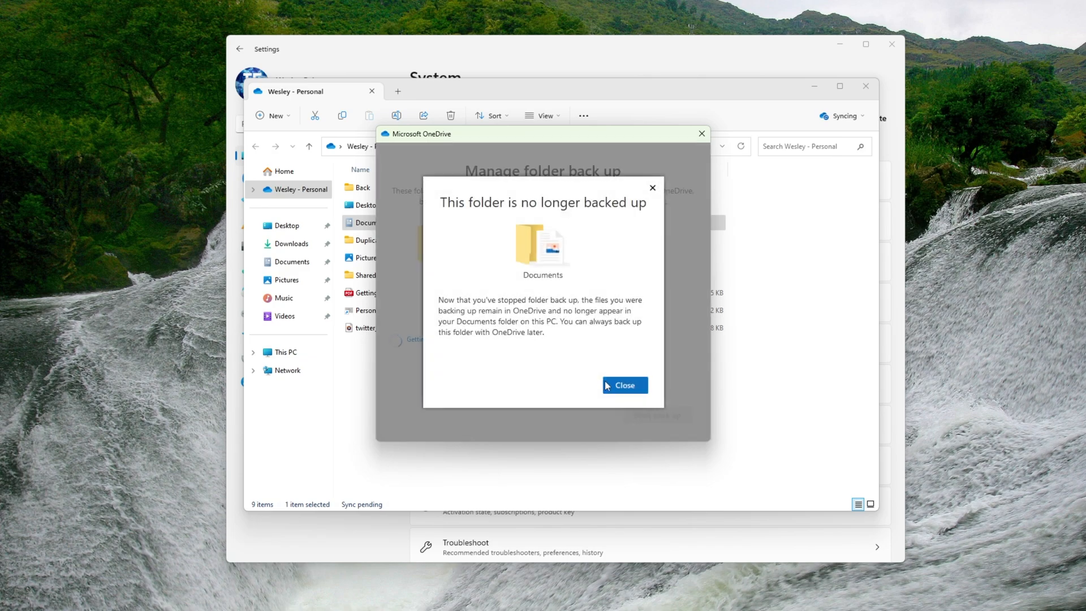
click(625, 387)
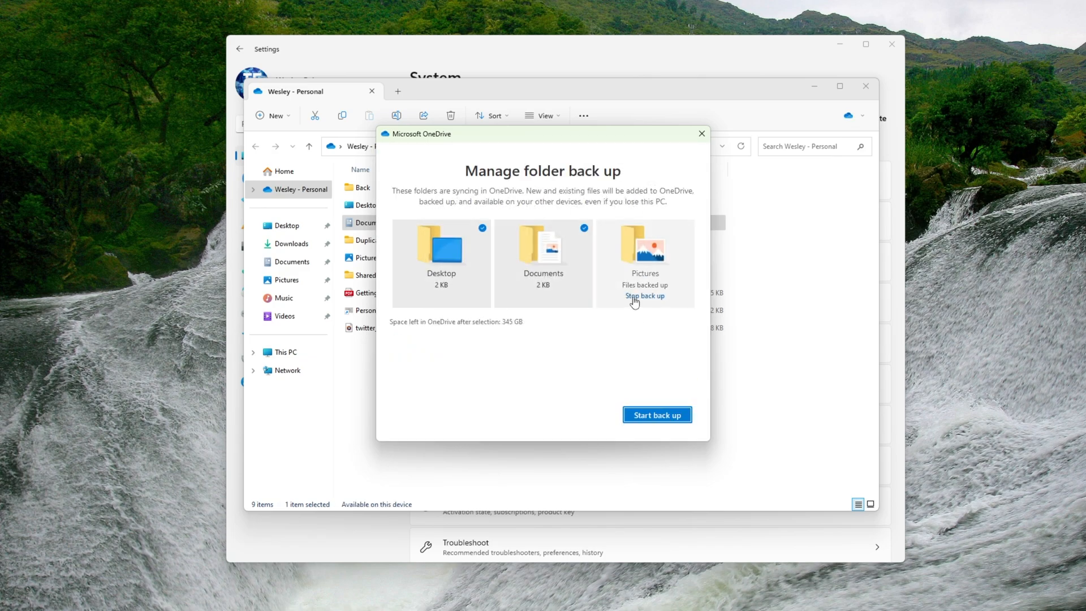
click(640, 295)
click(529, 385)
click(606, 385)
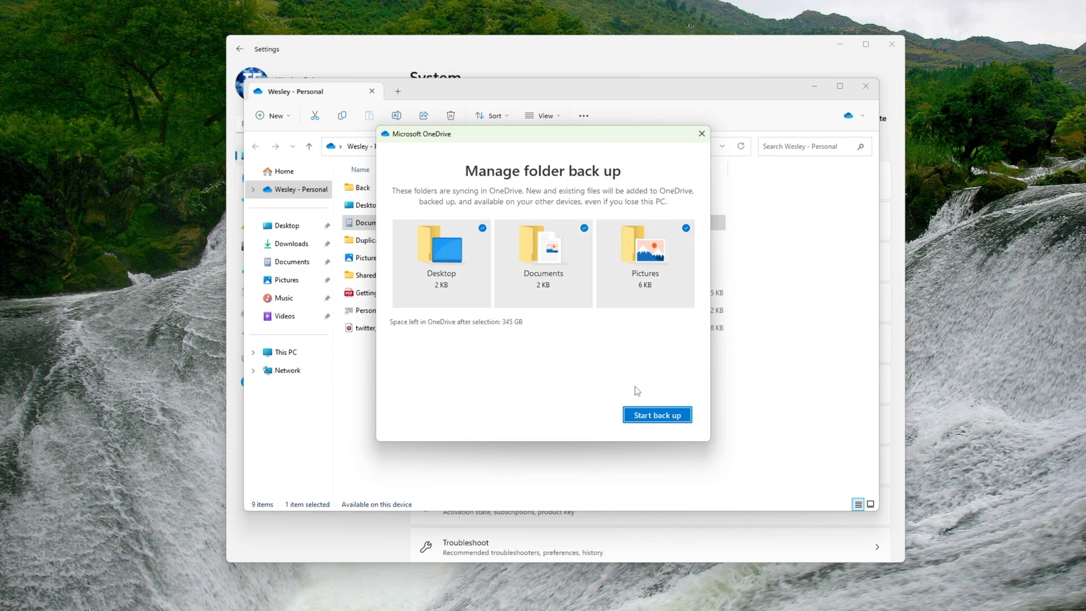
click(702, 134)
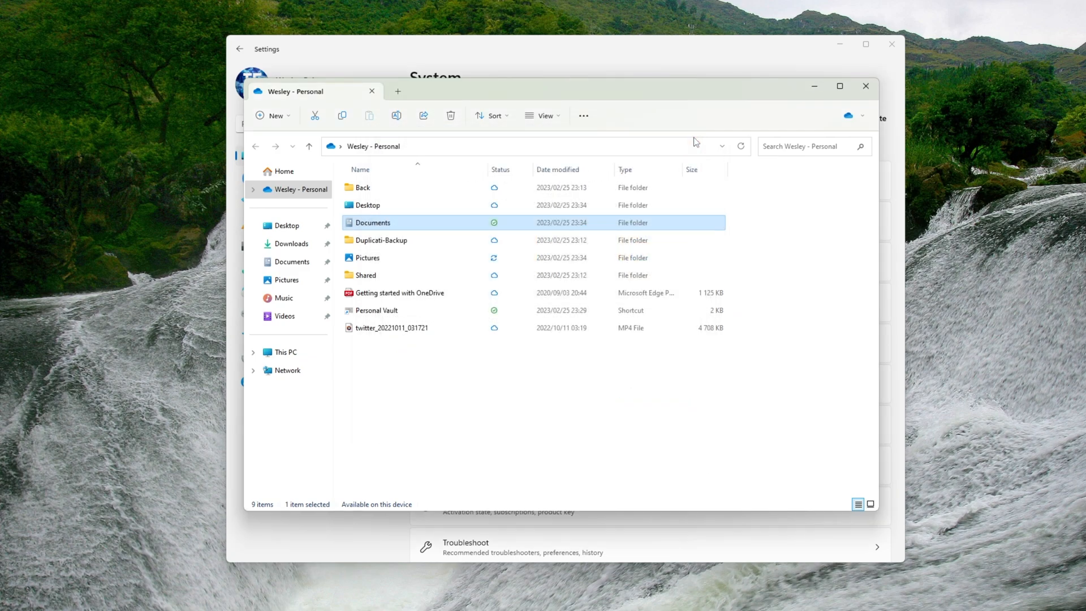
Set the OneDrive Documents folder to always be kept on this device and close the file window.
right_click(603, 222)
click(586, 411)
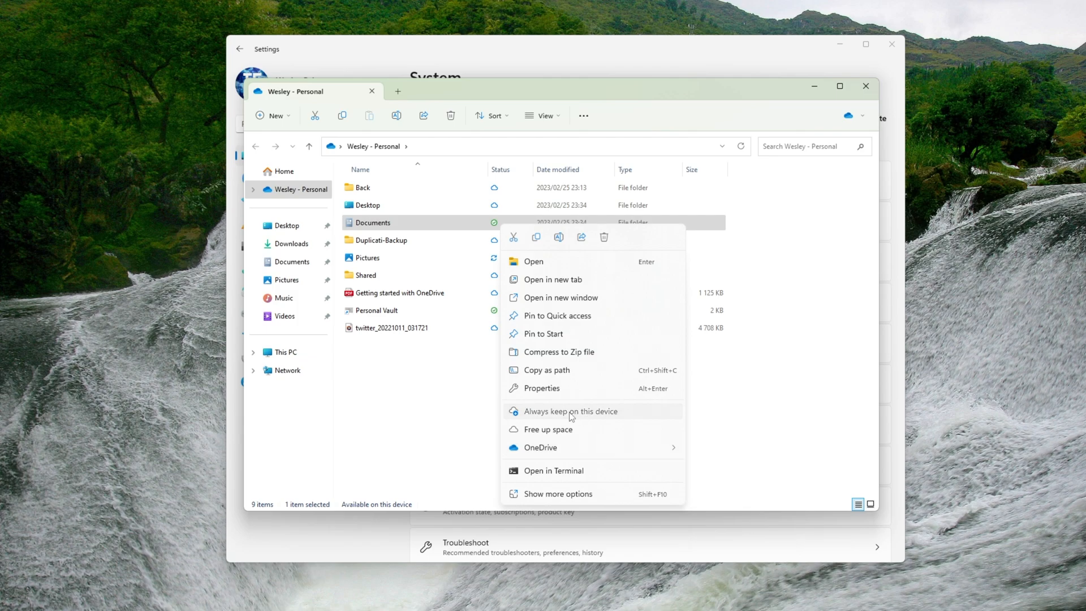
click(494, 222)
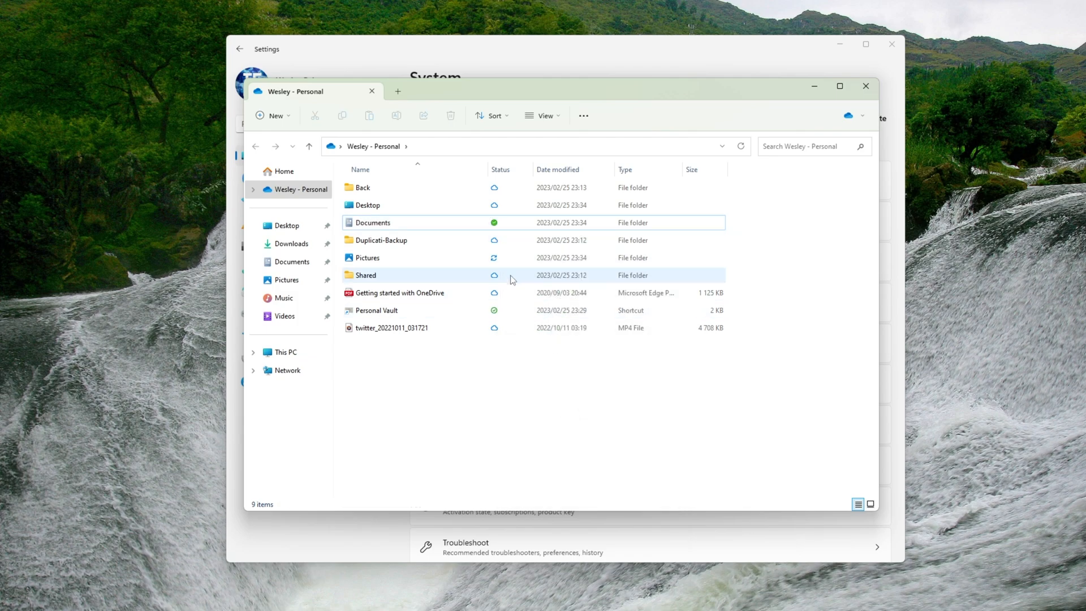
click(866, 85)
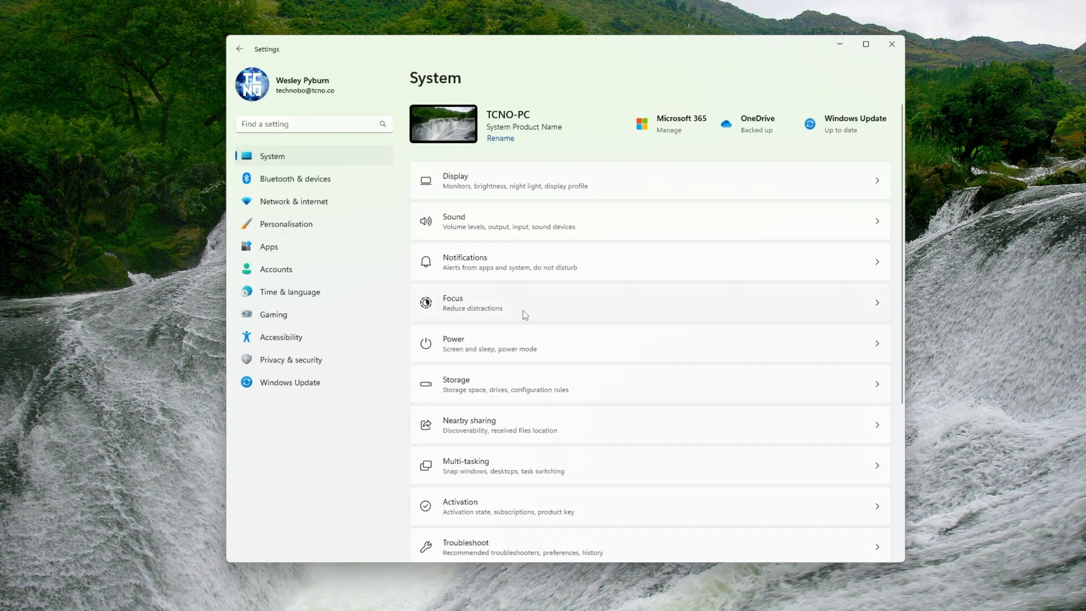
Set the Ethernet connection's network profile type to Private network.
click(337, 203)
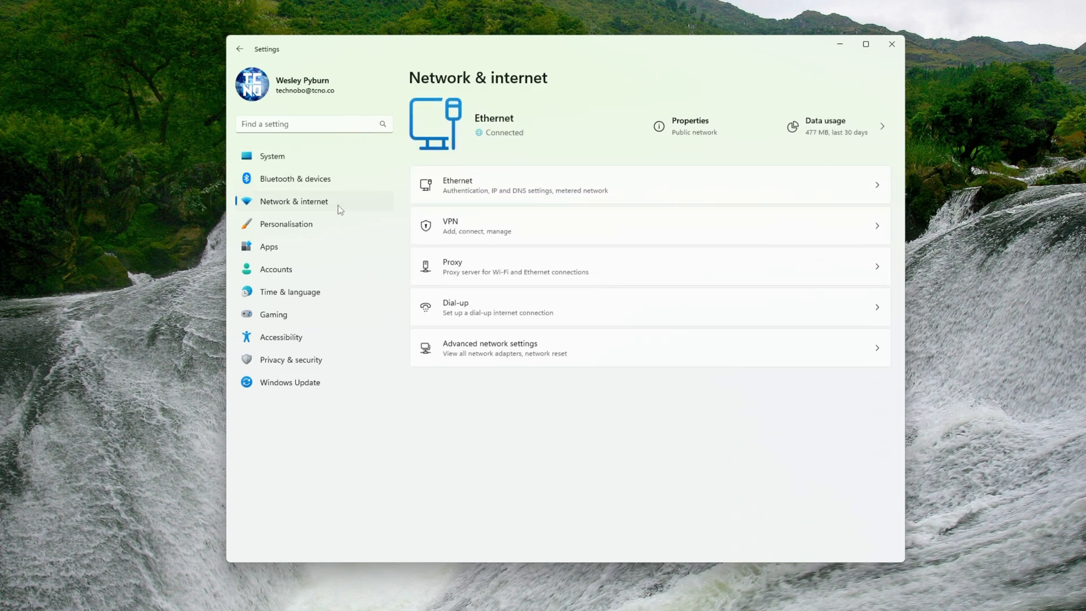
click(585, 186)
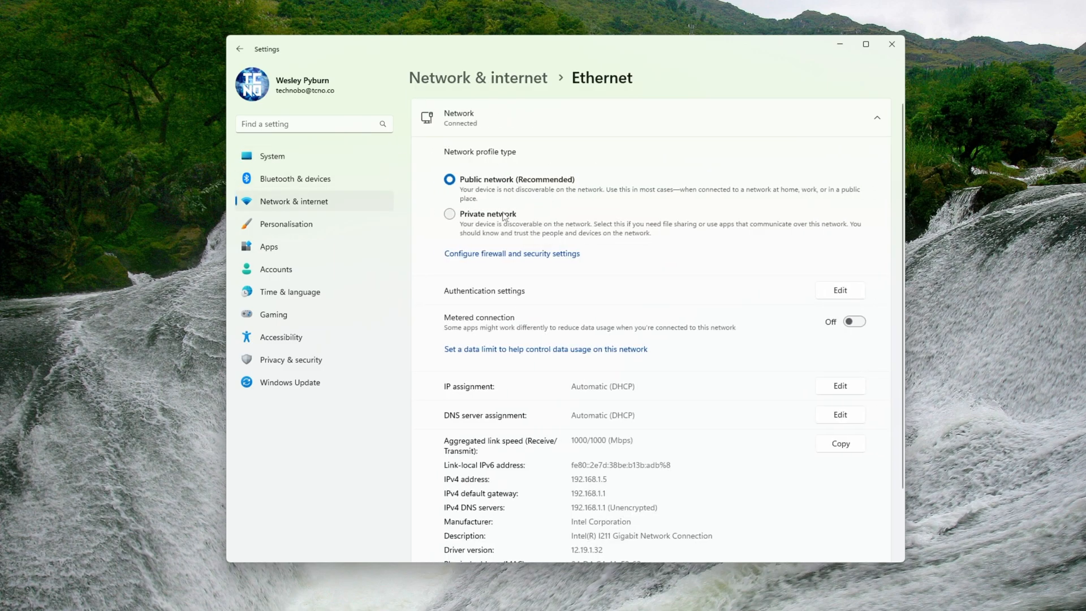
click(486, 220)
Switch the Ethernet connection's IP settings to Manual and enter 192.168.1.16 as the IPv4 address.
scroll(547, 242, down, 2)
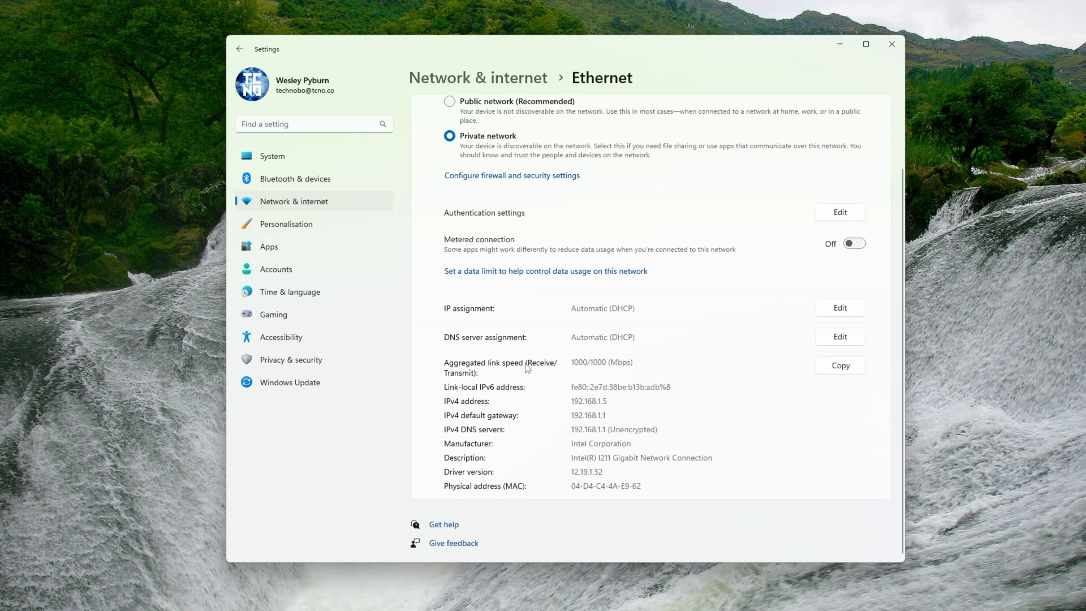
click(851, 310)
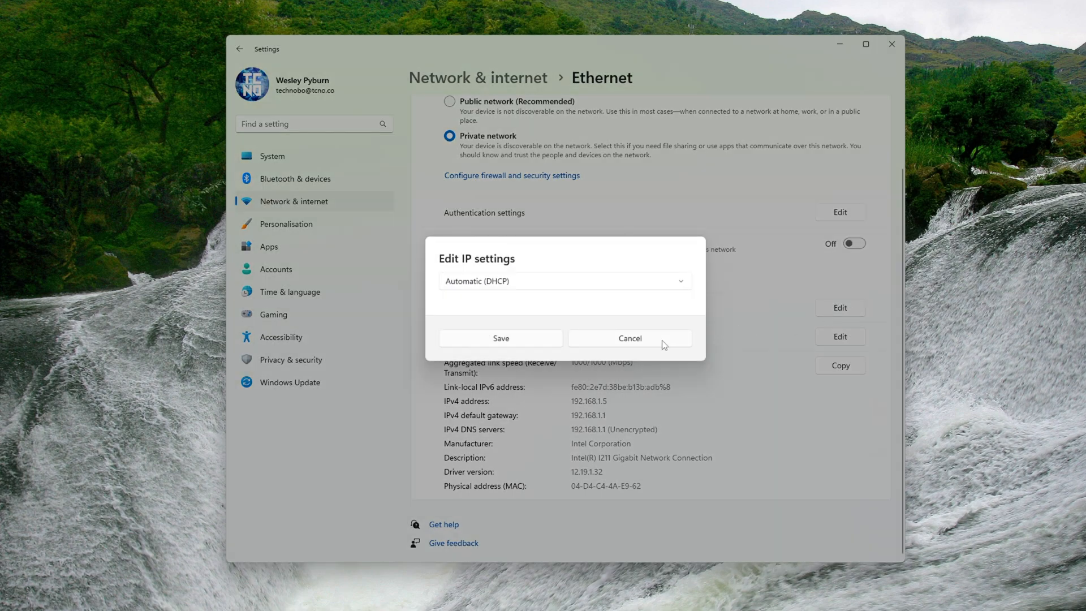
click(580, 289)
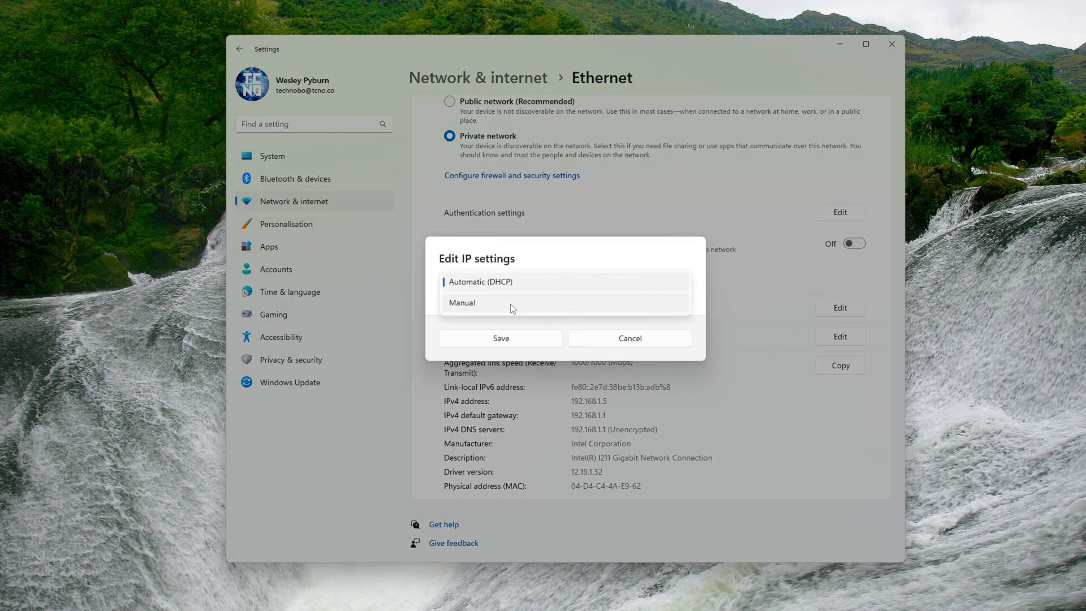
click(510, 303)
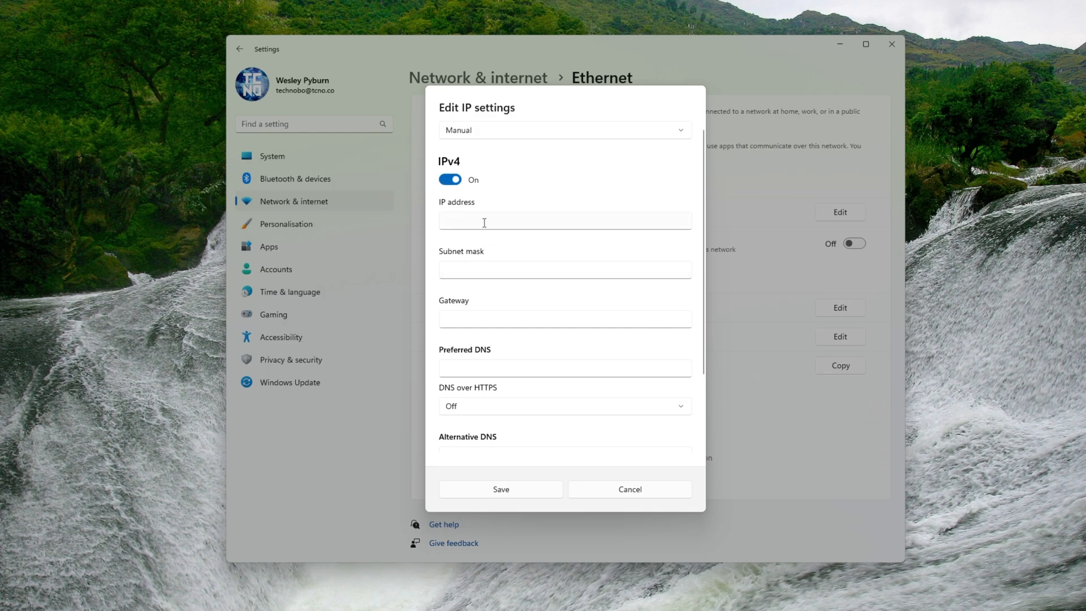
click(484, 223)
text(192.168.1)
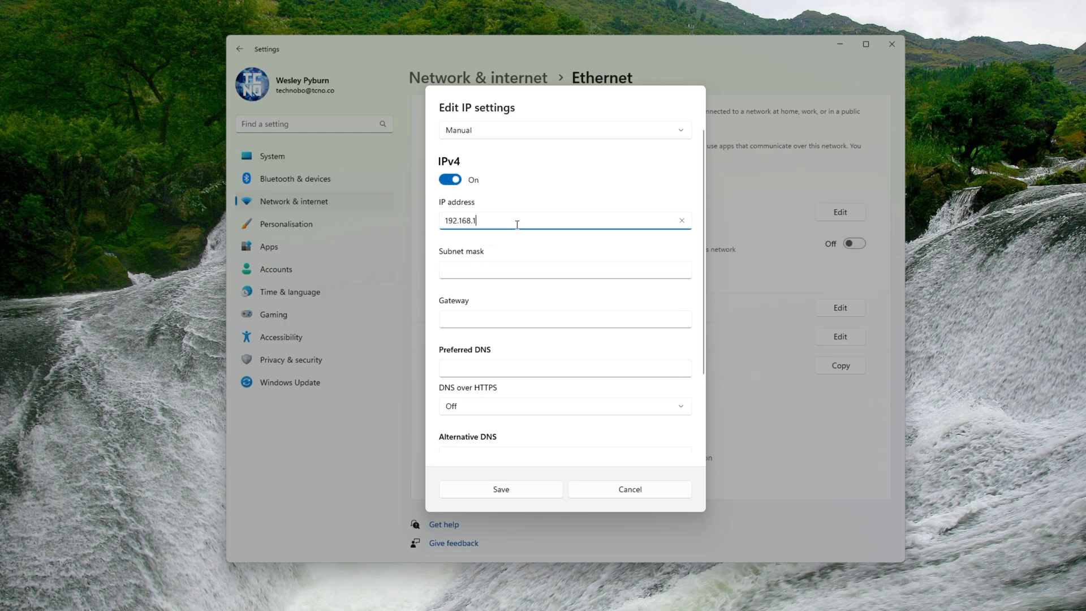
text(.16)
Set the preferred DNS to 1.1.1.1 and the alternative DNS to 8.8.8.8, and save the settings.
click(499, 365)
scroll(499, 365, down, 3)
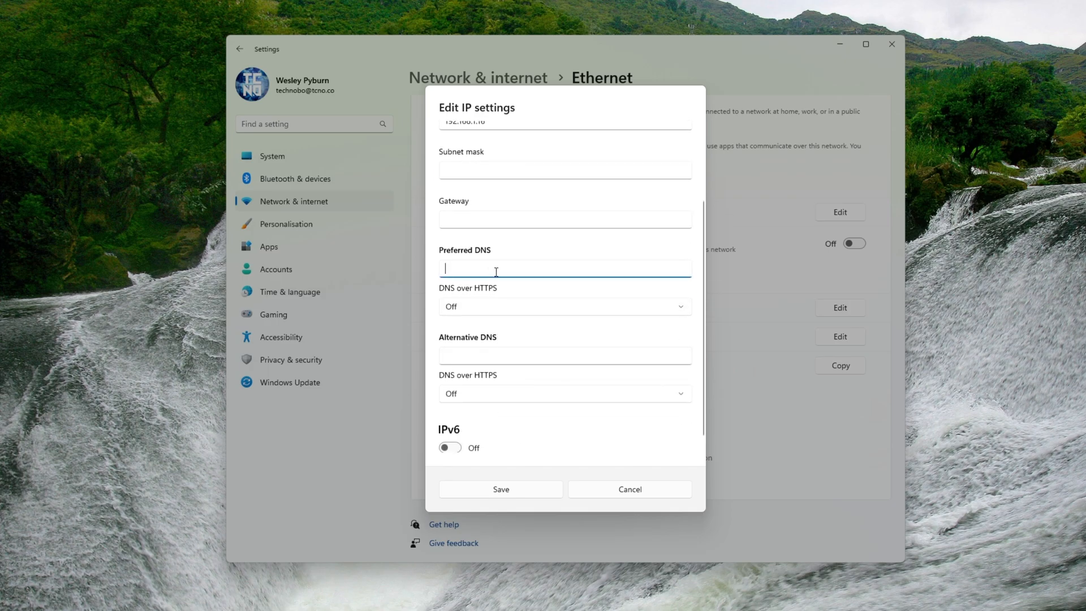
text(1.1.1.1)
click(484, 352)
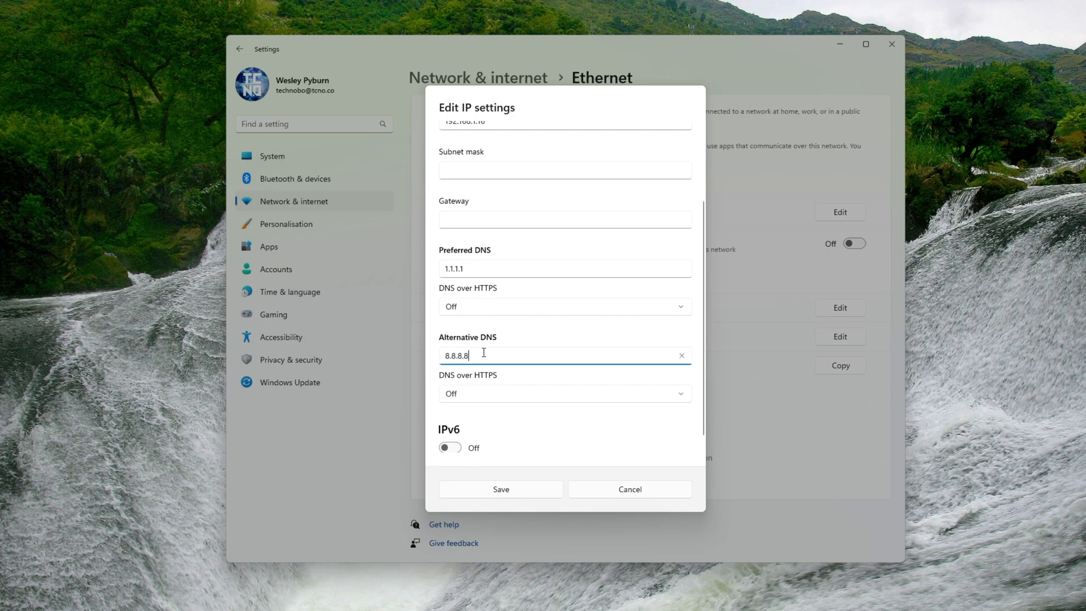
click(488, 270)
click(501, 356)
click(525, 493)
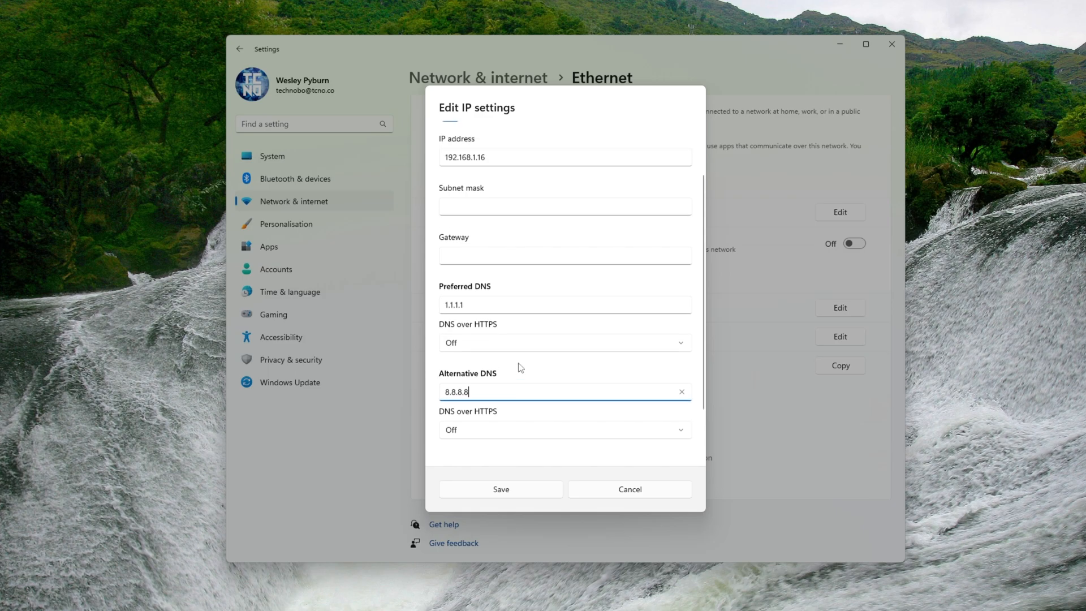
click(525, 492)
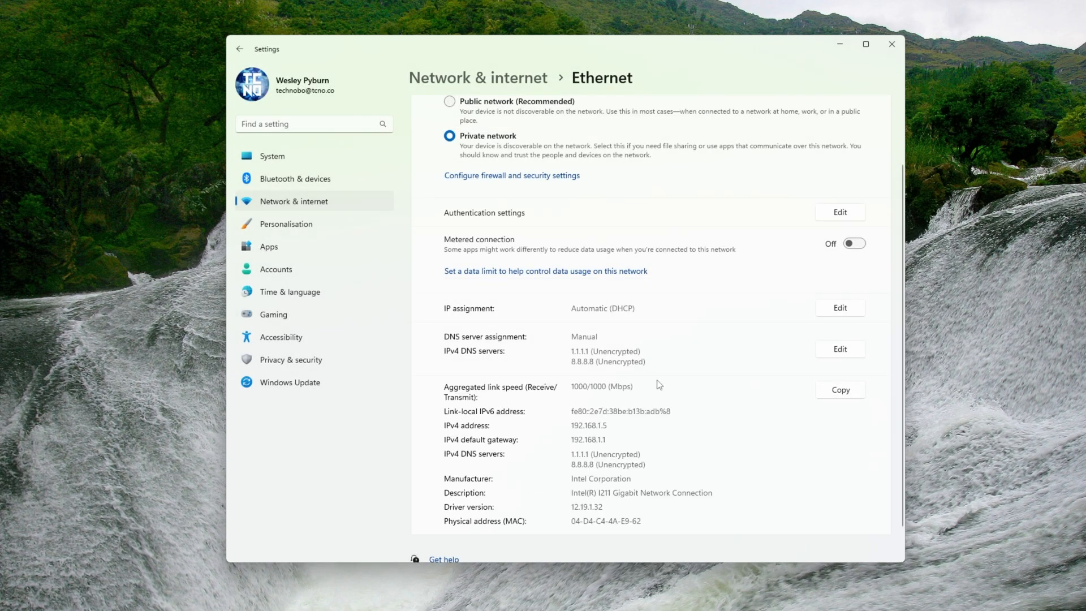
Check the Ethernet connection's DNS server assignment and return to the Network & internet overview.
drag(601, 337, 557, 331)
drag(688, 304, 638, 360)
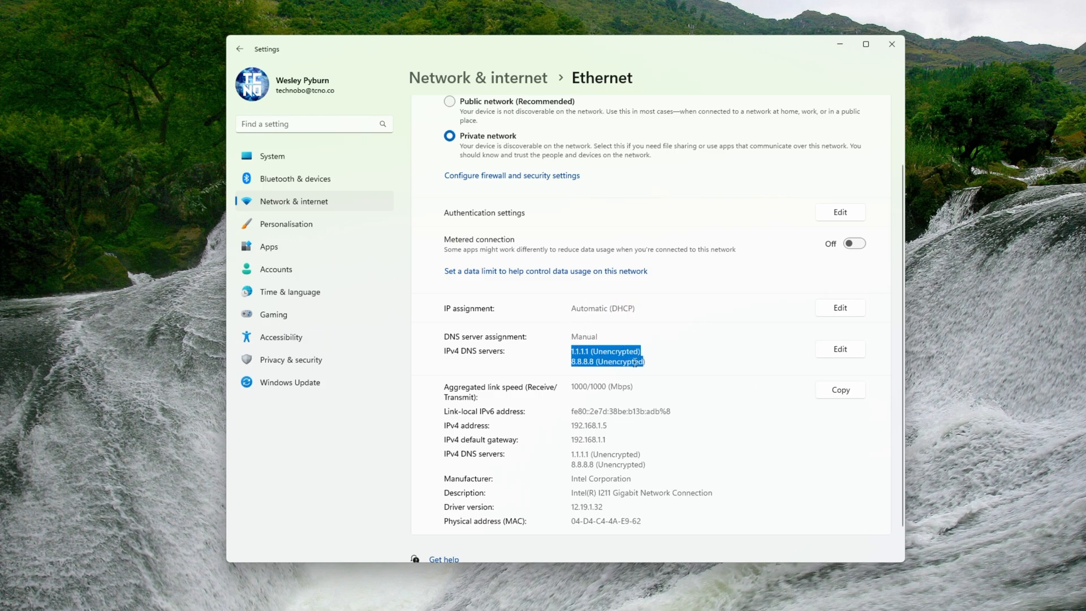
click(447, 79)
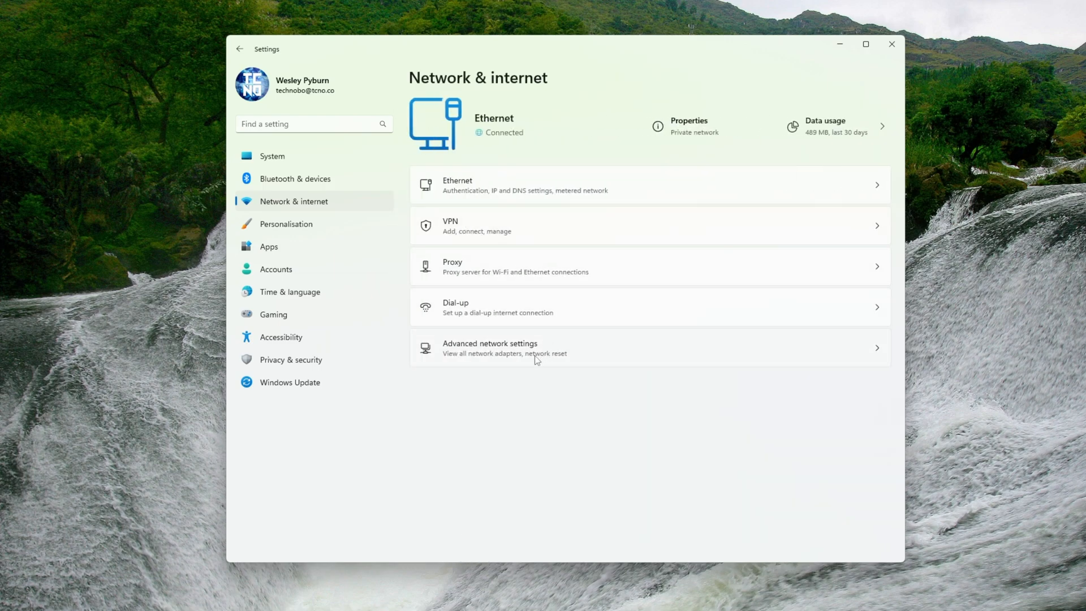
In the Colours settings, try the Yellow gold accent colour and set the accent to the bright teal Windows colour.
click(320, 225)
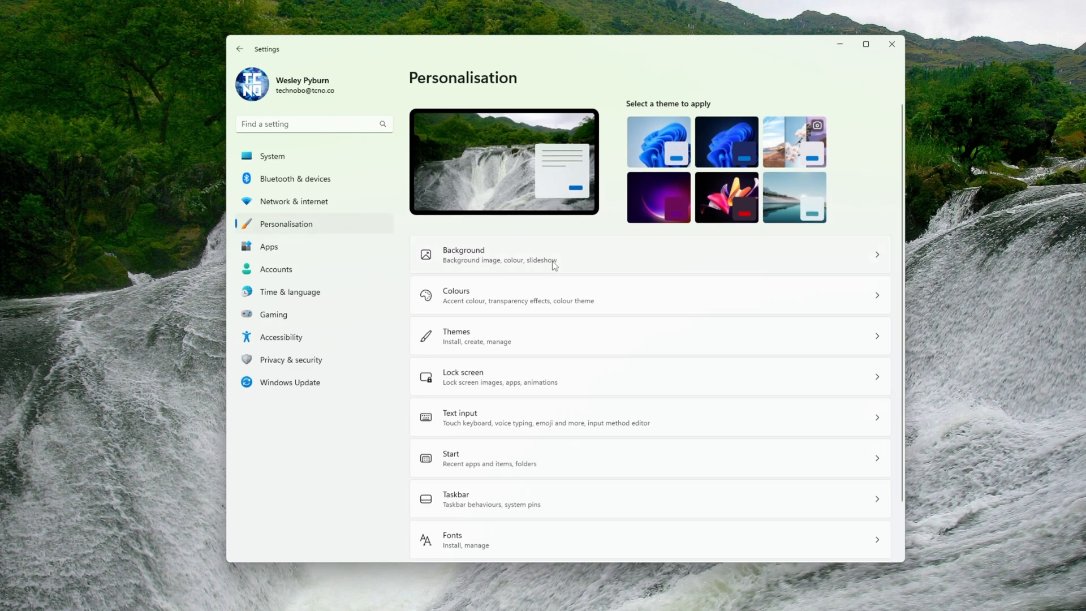
click(548, 295)
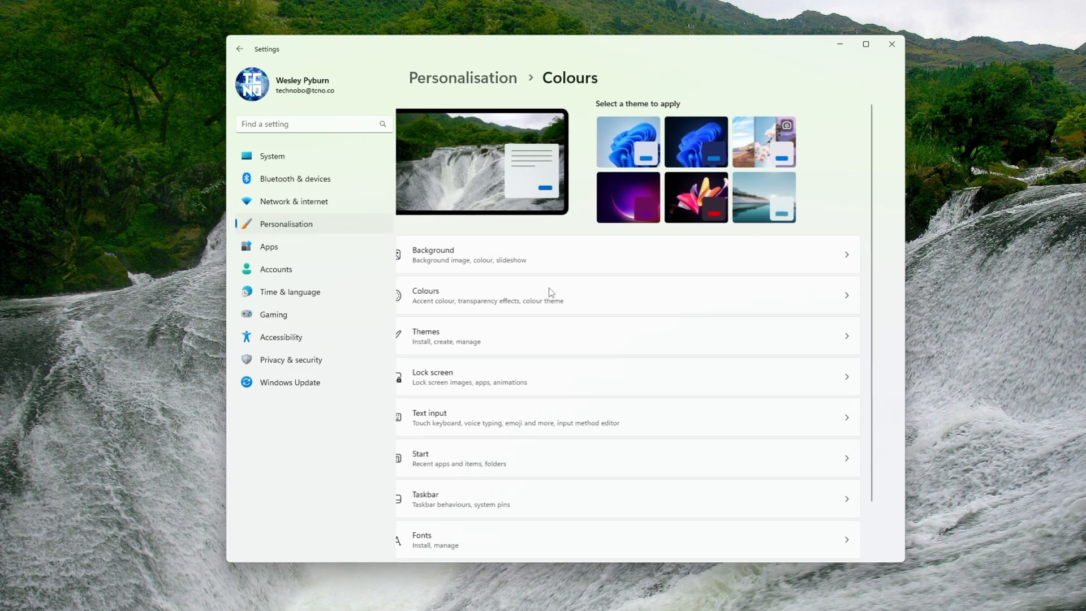
scroll(548, 310, down, 1)
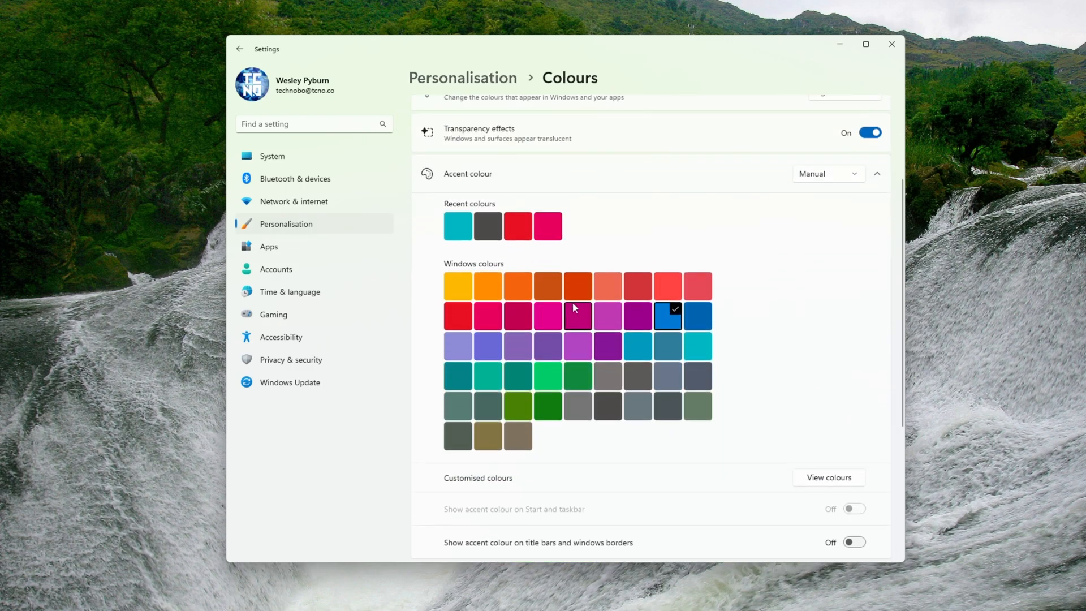
click(471, 290)
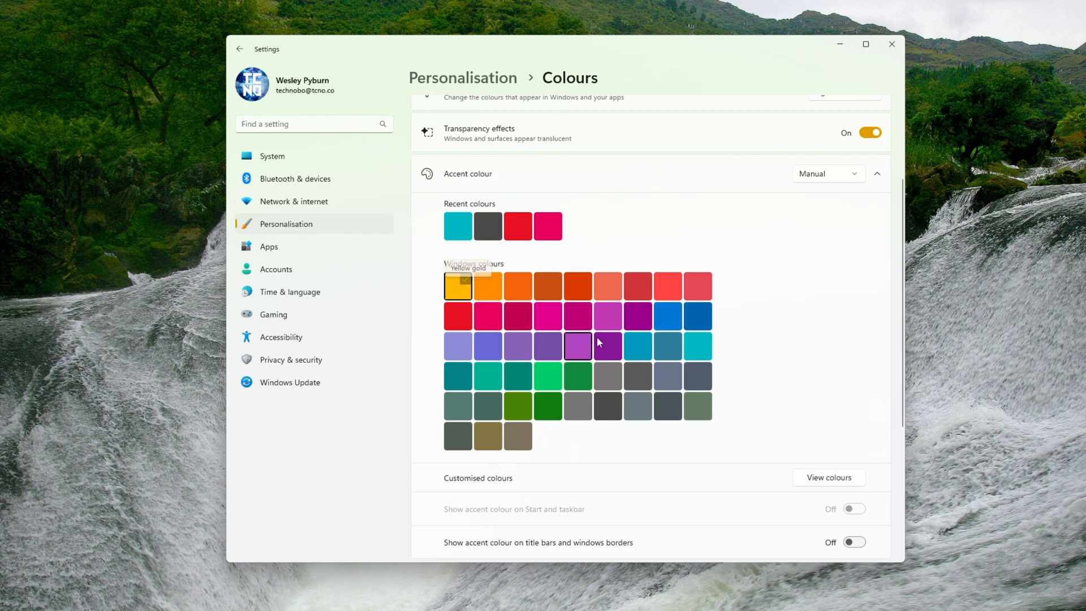
scroll(628, 352, up, 2)
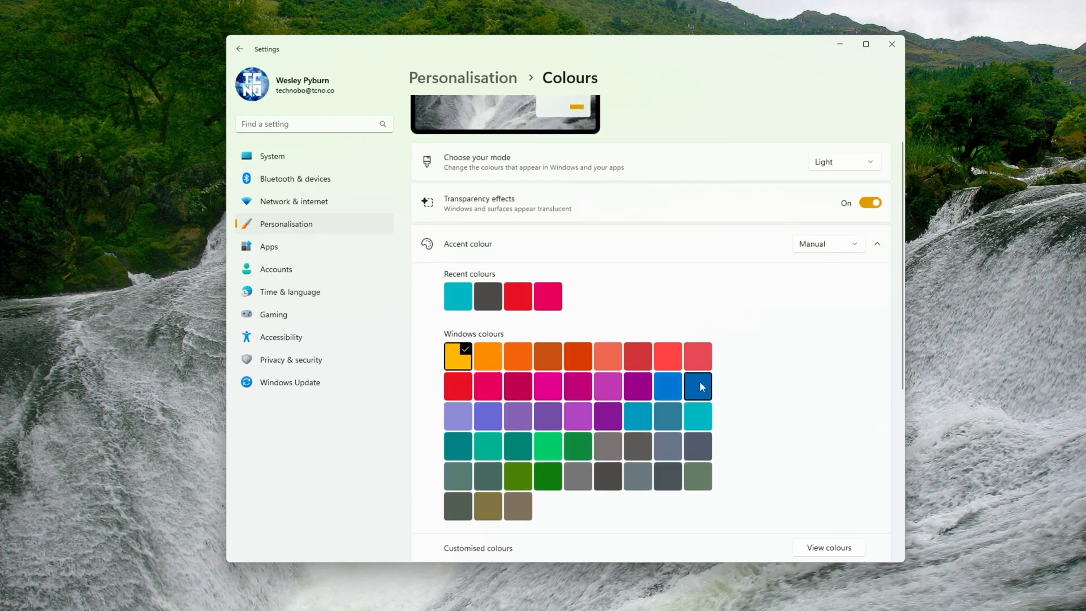
click(696, 415)
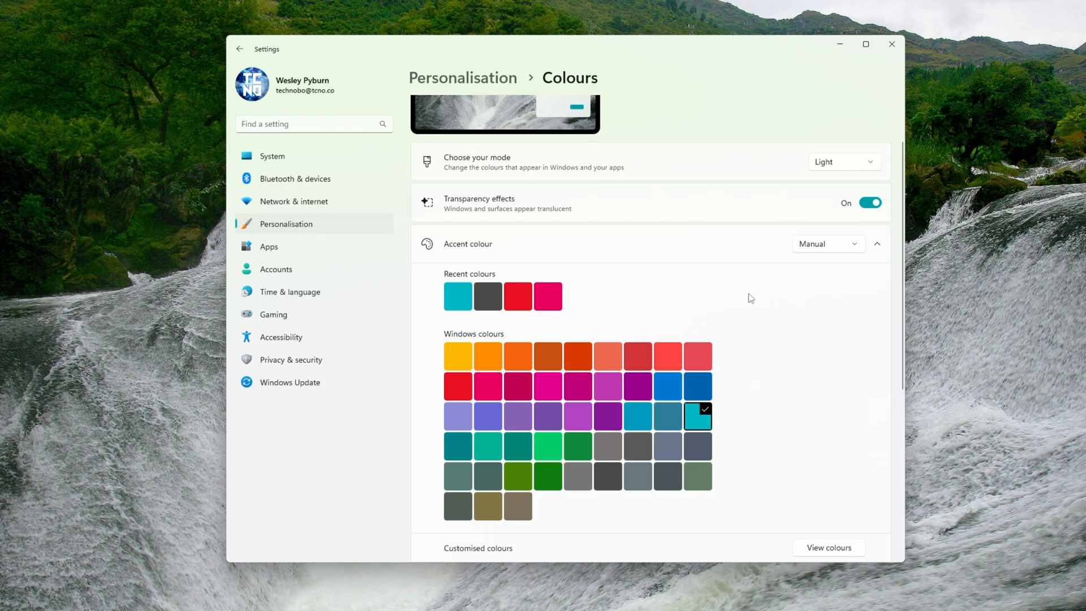
Set the Windows colour mode to Dark and look over the remaining colour options.
scroll(750, 299, up, 2)
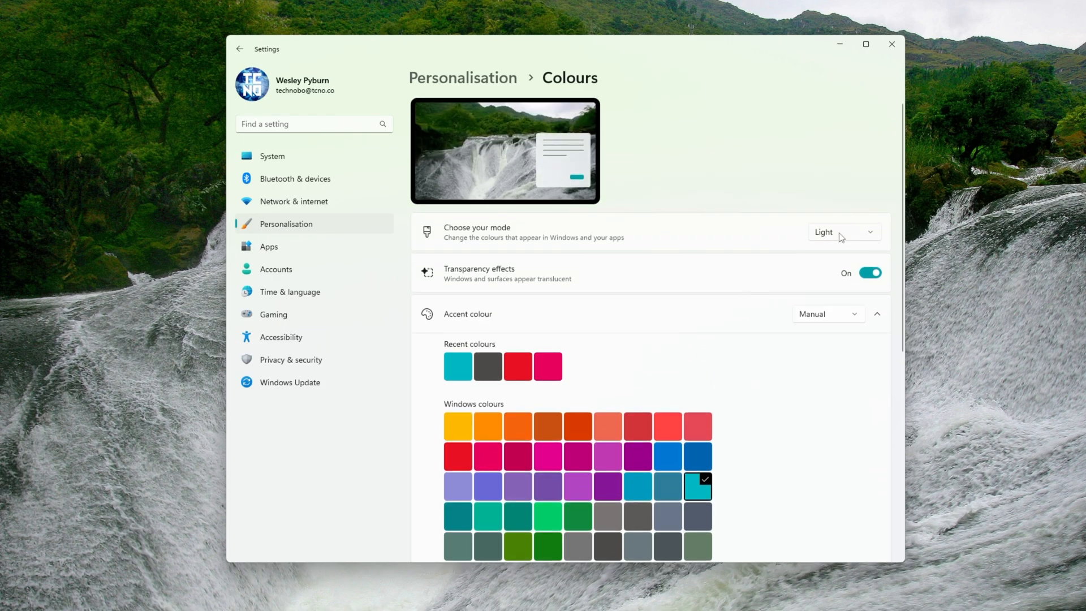
click(841, 237)
click(836, 253)
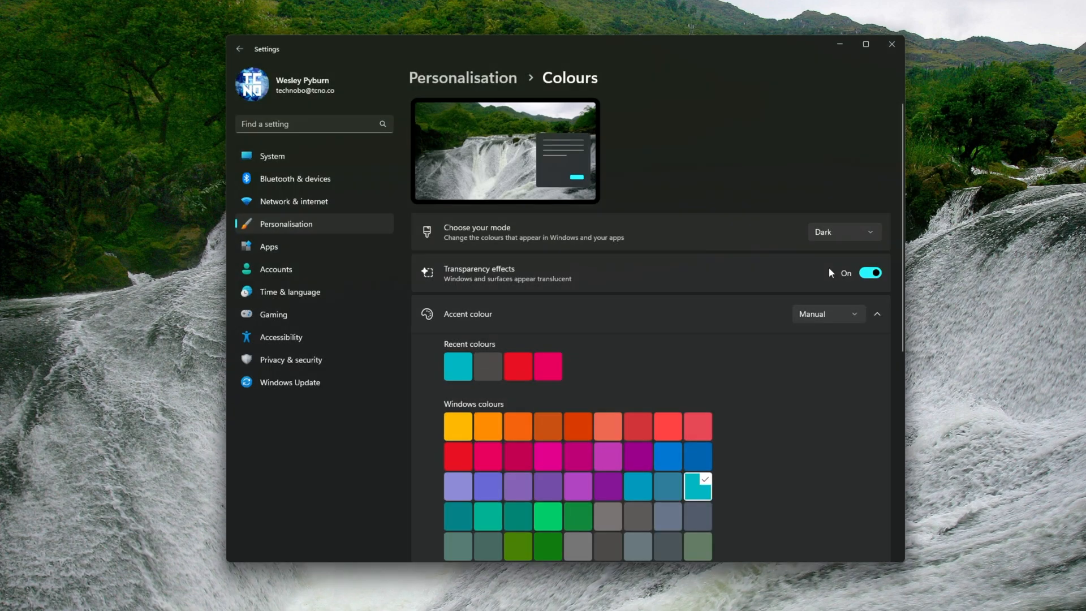
scroll(830, 273, down, 6)
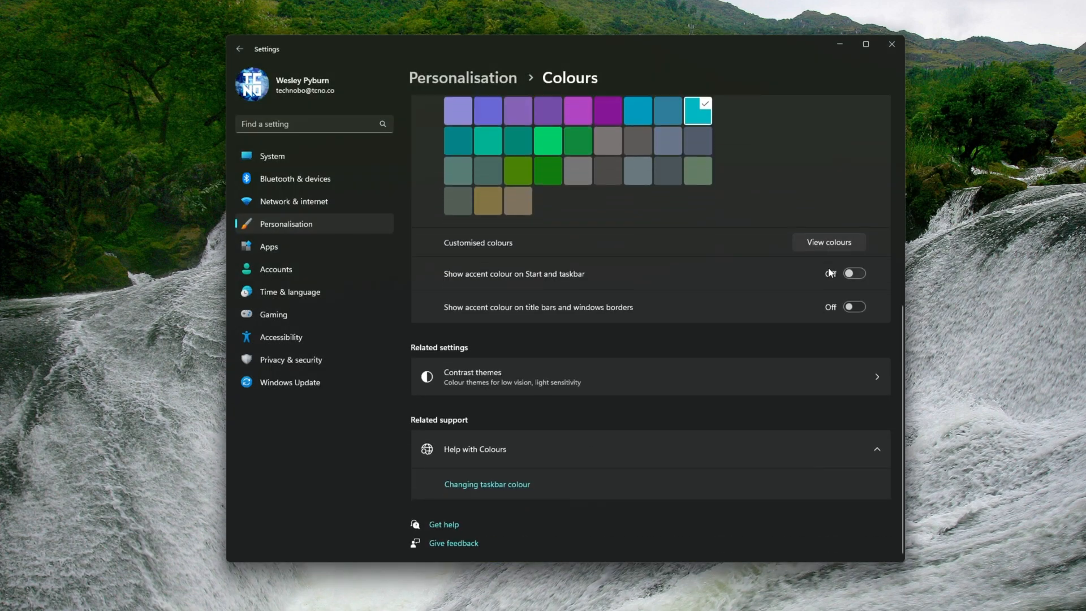
Look over the Themes settings and return to the Personalisation overview.
key(alt+Left)
click(705, 319)
scroll(622, 331, down, 2)
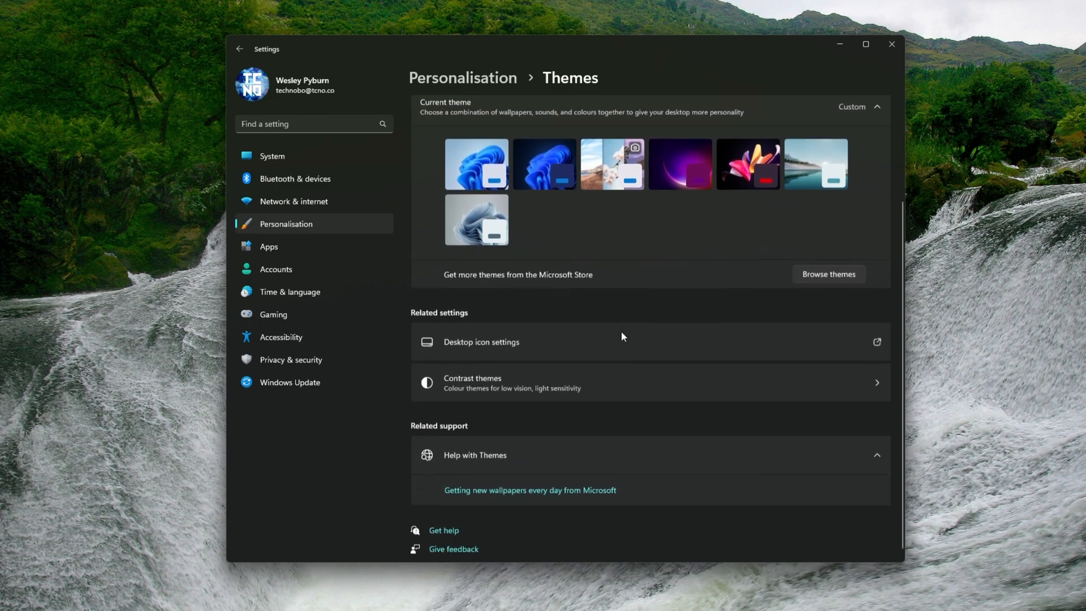
key(alt+Left)
scroll(558, 324, down, 1)
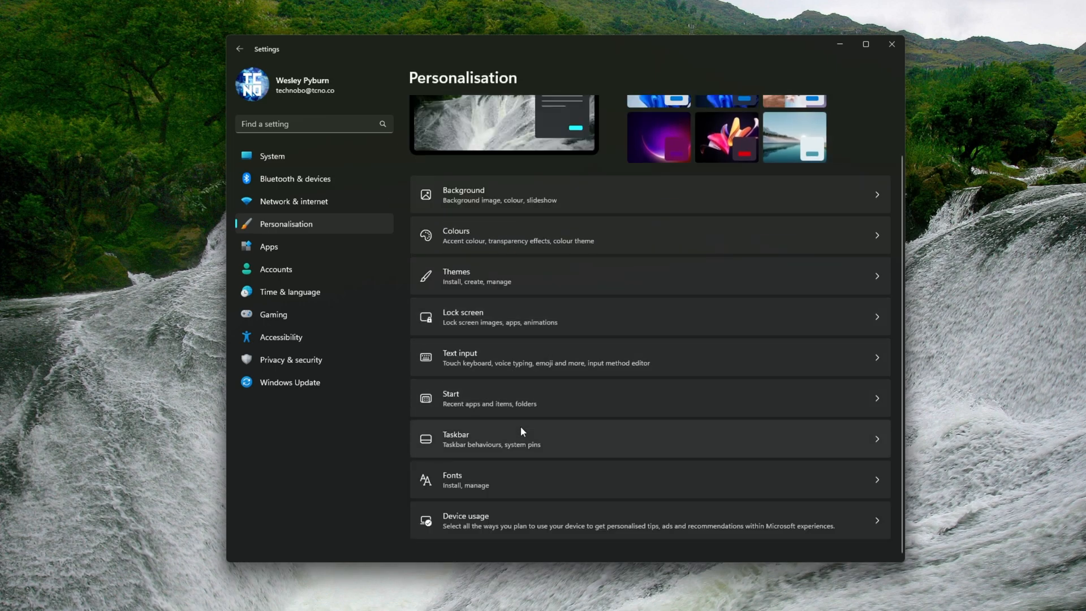
Look over the Taskbar settings, including the taskbar items, system tray icons and taskbar behaviours.
click(636, 441)
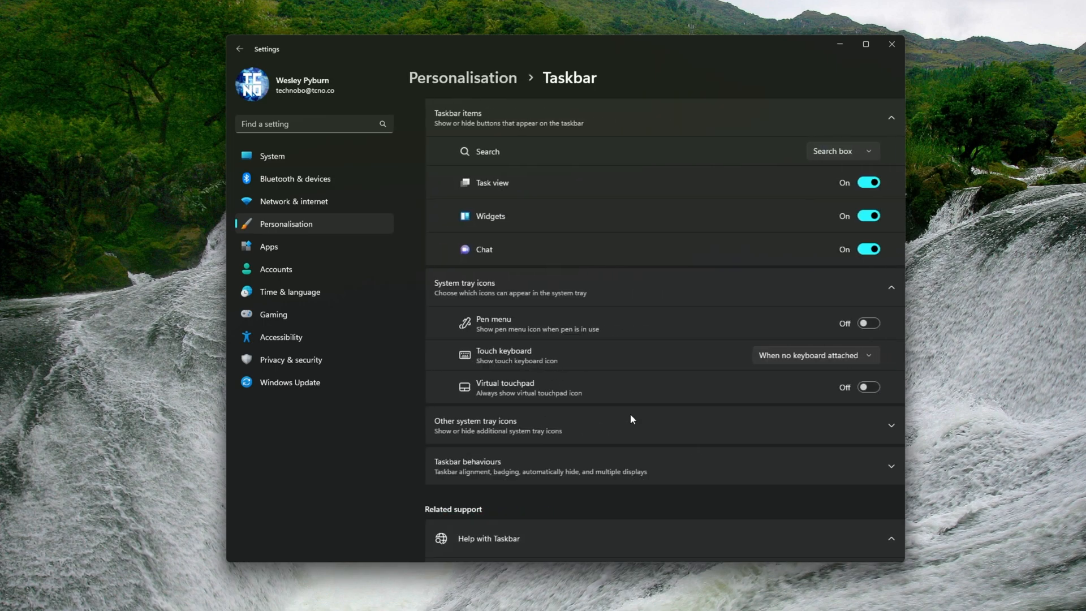
scroll(634, 414, down, 2)
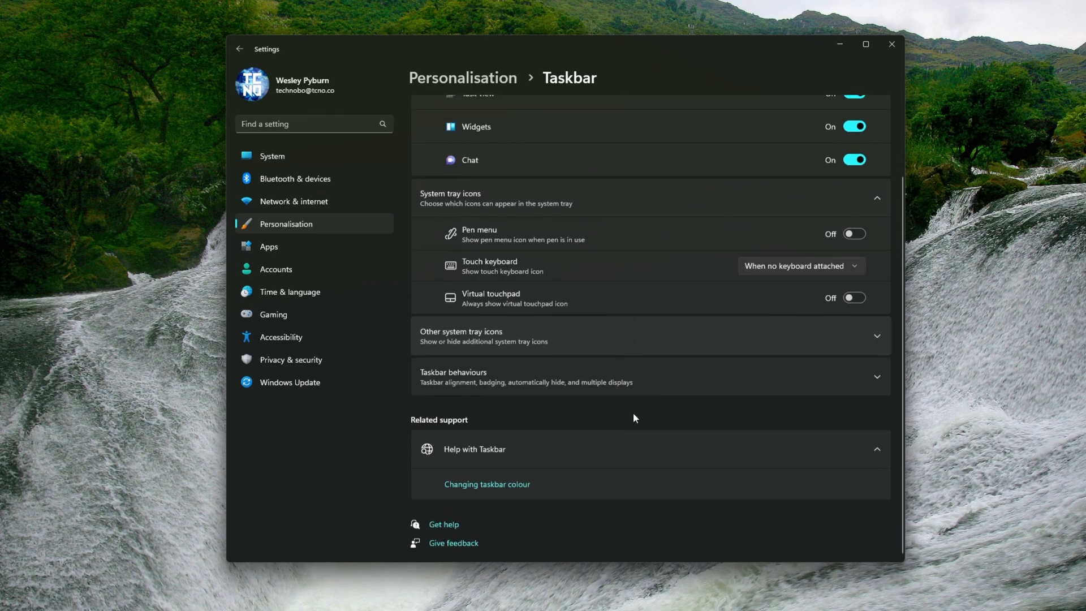
scroll(633, 413, up, 2)
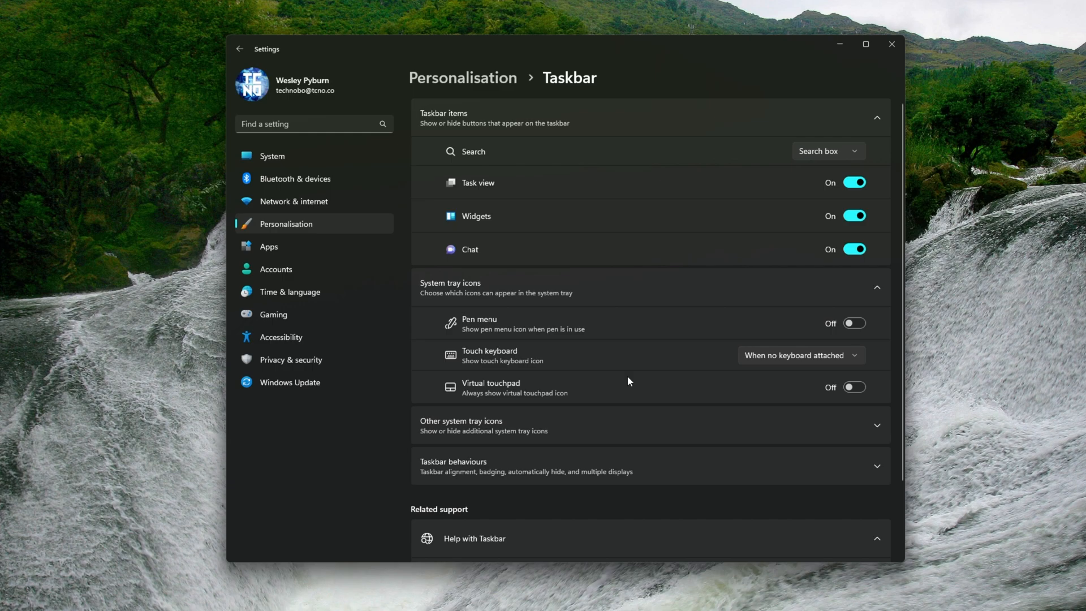
scroll(630, 382, down, 2)
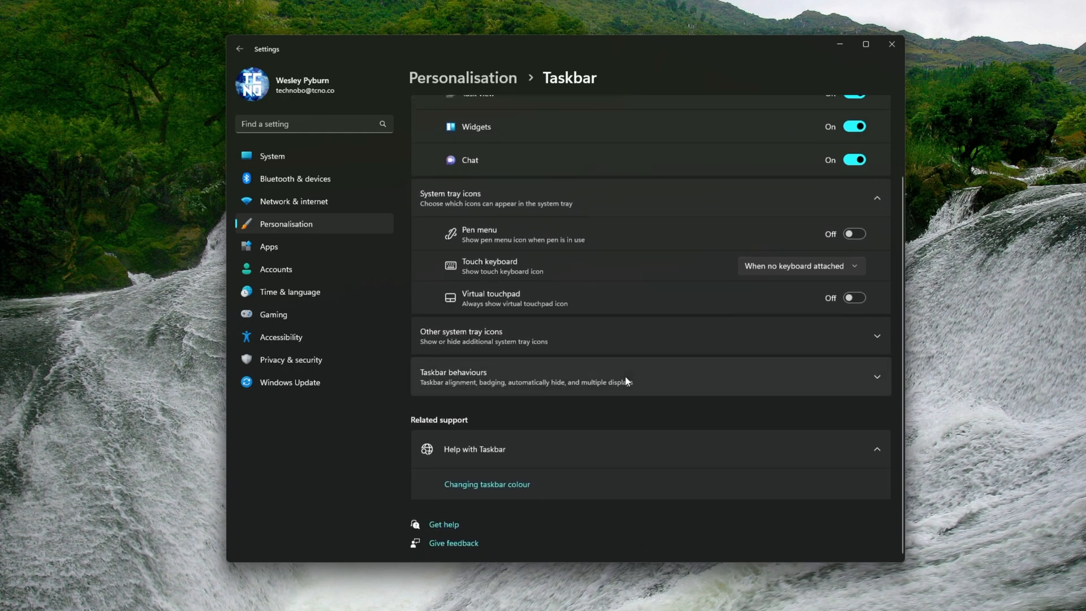
Open the list of installed apps and look through it for unneeded programs.
click(349, 249)
click(510, 125)
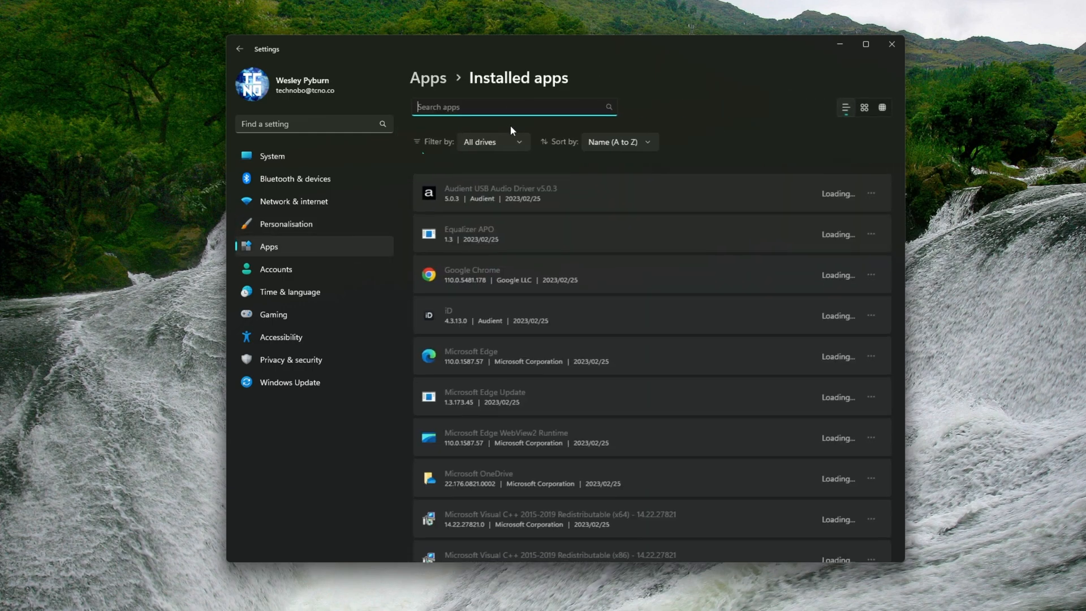
scroll(574, 213, down, 1)
scroll(576, 213, down, 2)
scroll(576, 212, up, 3)
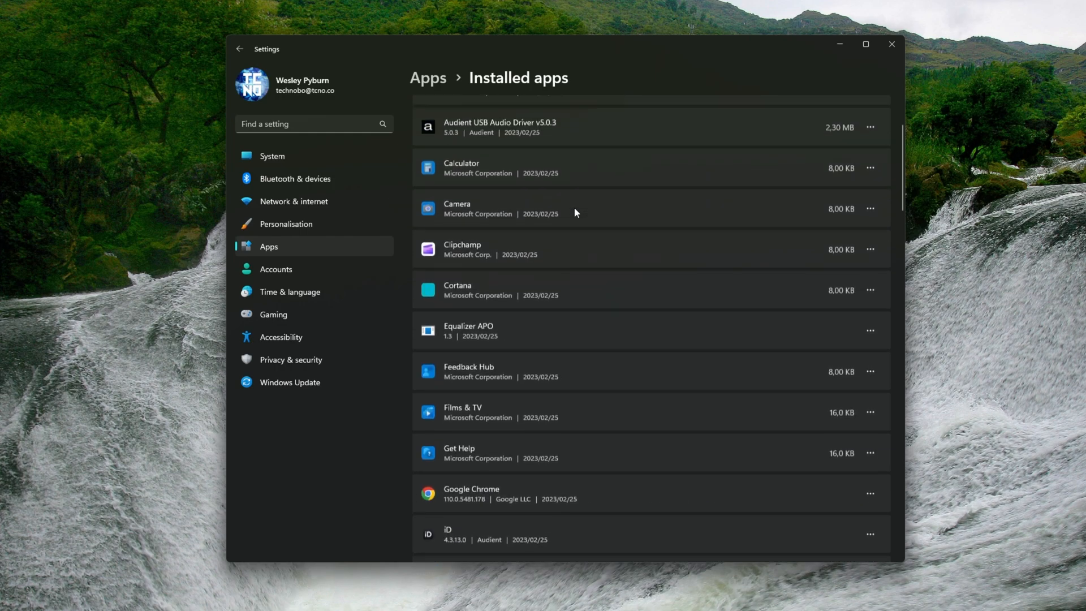
scroll(577, 214, down, 2)
scroll(579, 216, down, 6)
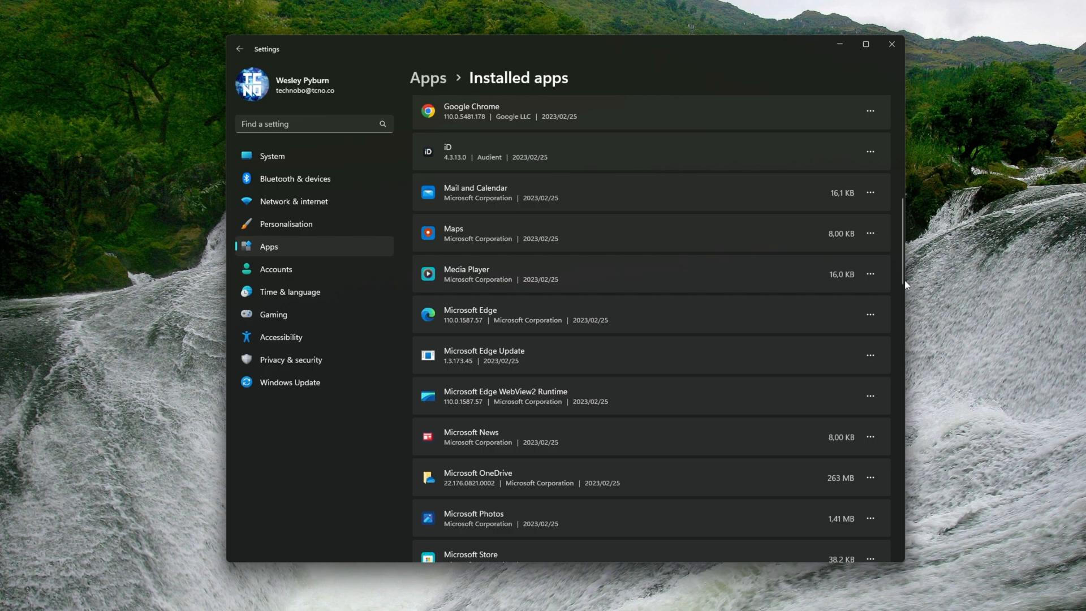
Uninstall the Maps, Media Player and Microsoft News apps.
click(871, 234)
click(792, 292)
click(827, 287)
click(866, 277)
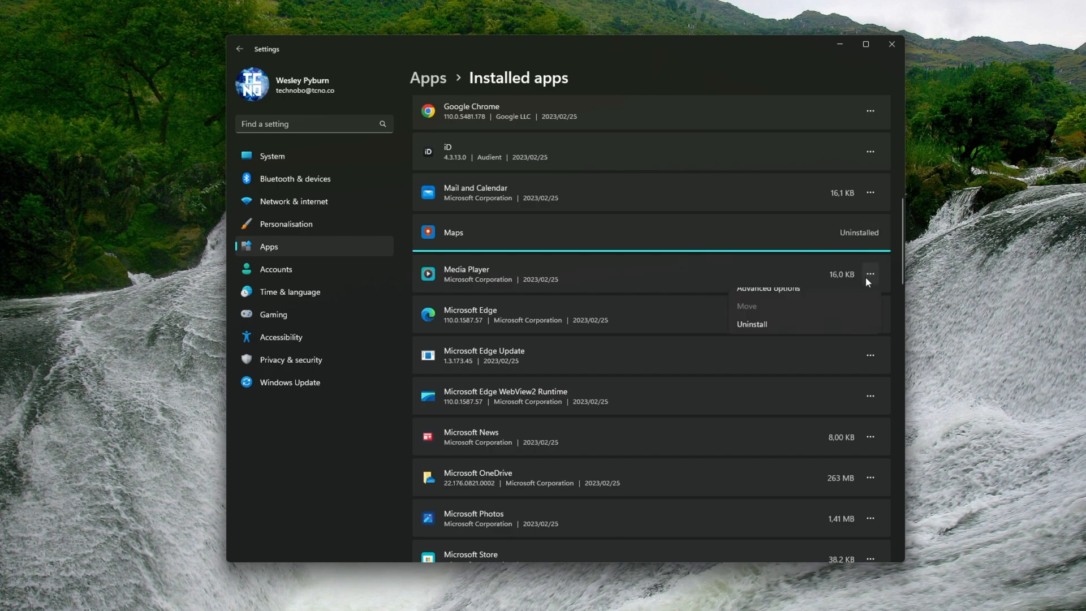
click(820, 334)
click(778, 335)
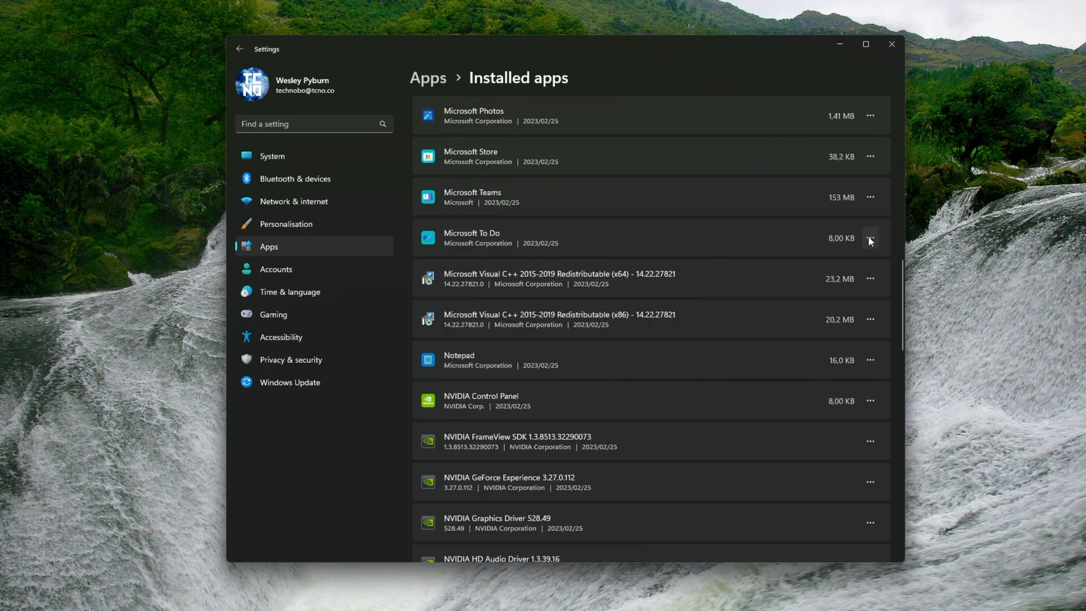
Uninstall the Microsoft To Do, Office, Power Automate and Quick Assist apps.
click(869, 236)
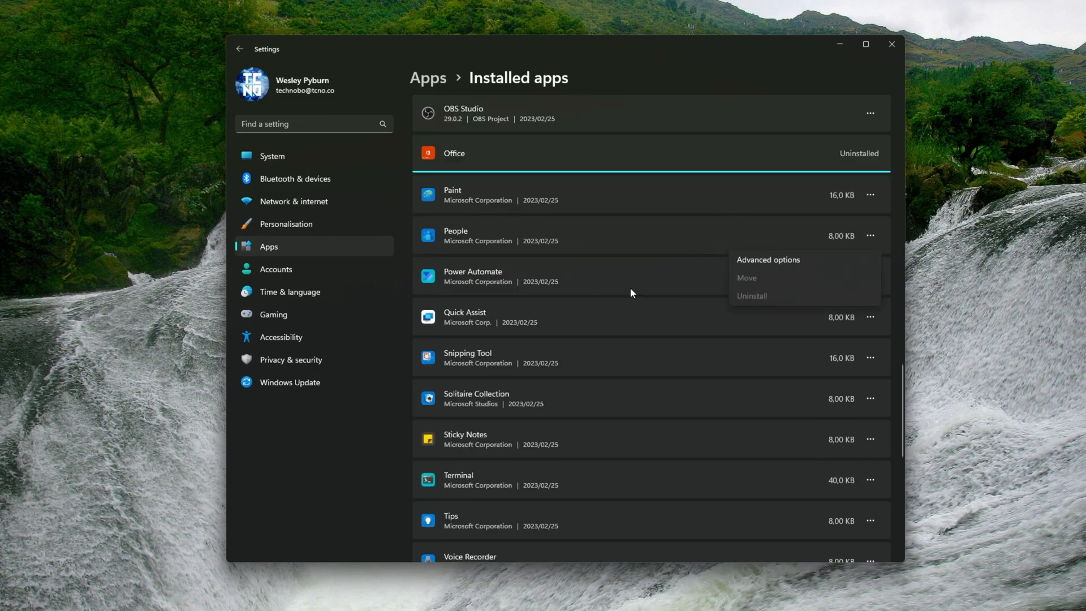
click(871, 236)
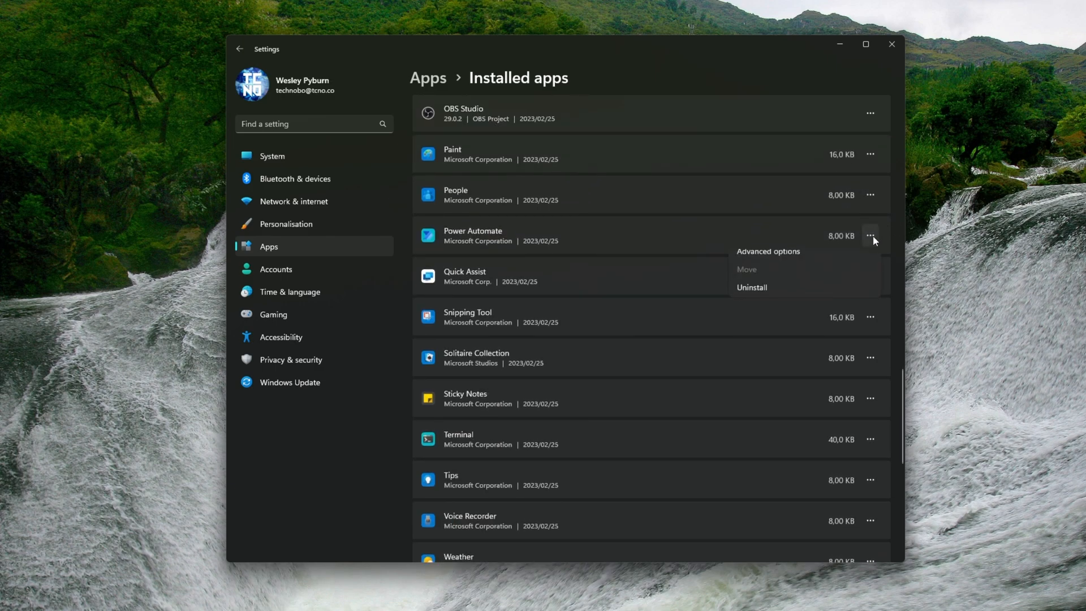
click(839, 294)
click(839, 294)
click(867, 279)
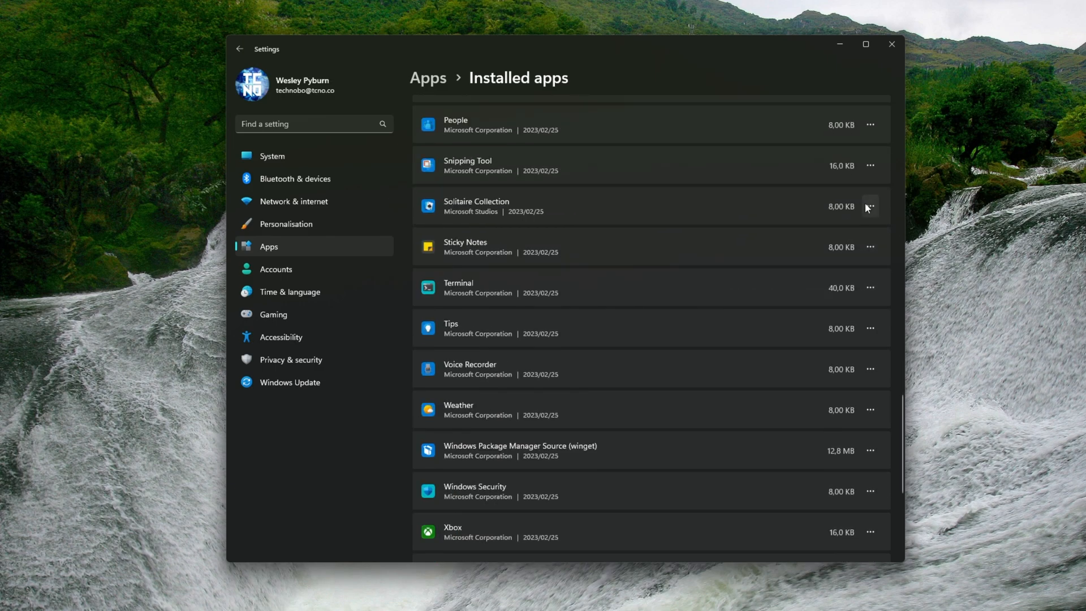
Uninstall the Solitaire Collection and Tips apps.
click(868, 206)
click(847, 263)
click(871, 328)
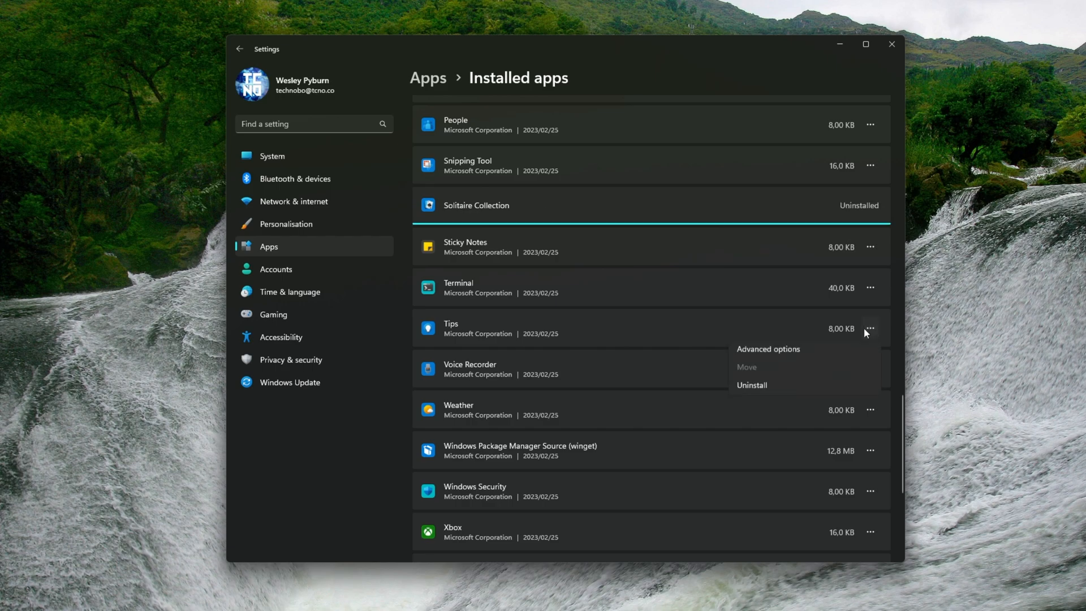
click(849, 384)
Uninstall the Voice Recorder and Weather apps.
click(871, 369)
click(827, 429)
click(843, 350)
click(870, 333)
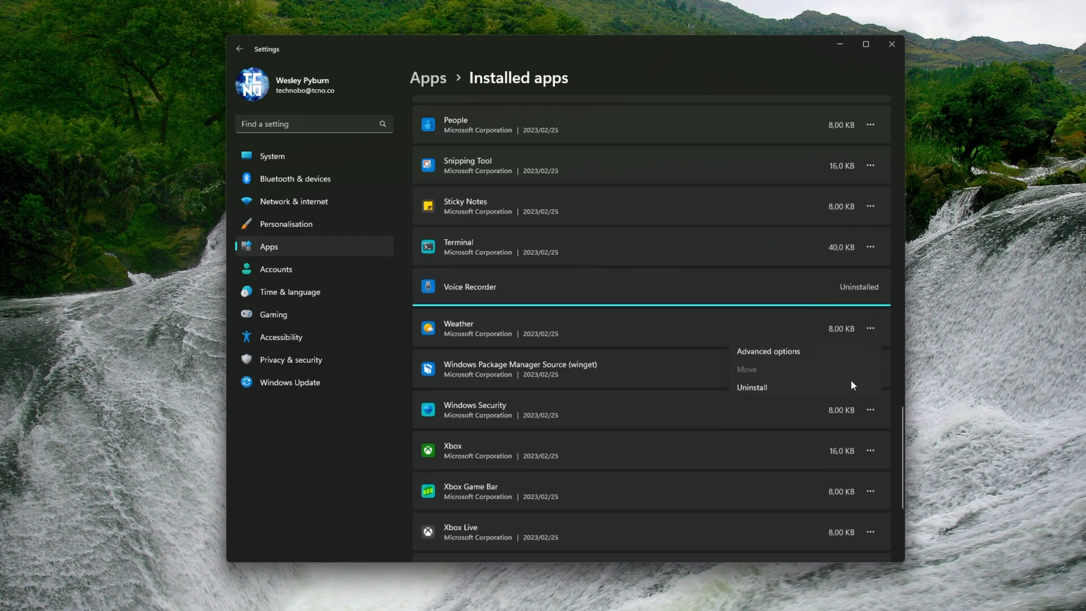
click(849, 387)
click(846, 385)
Look through the remaining installed apps, from the end of the list back to its beginning.
scroll(786, 376, down, 3)
scroll(752, 376, up, 10)
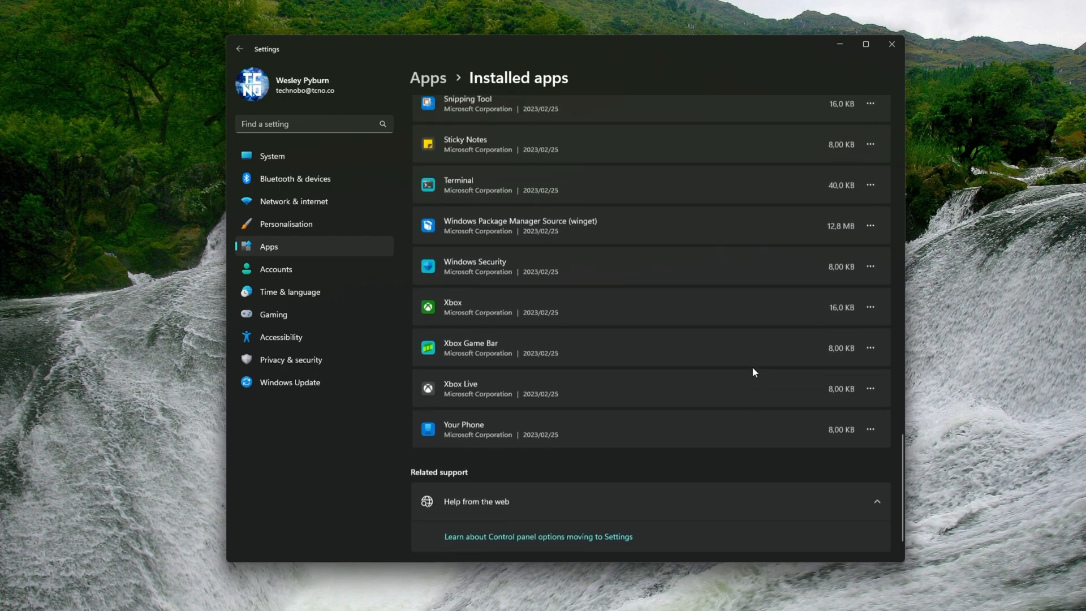
scroll(752, 380, up, 3)
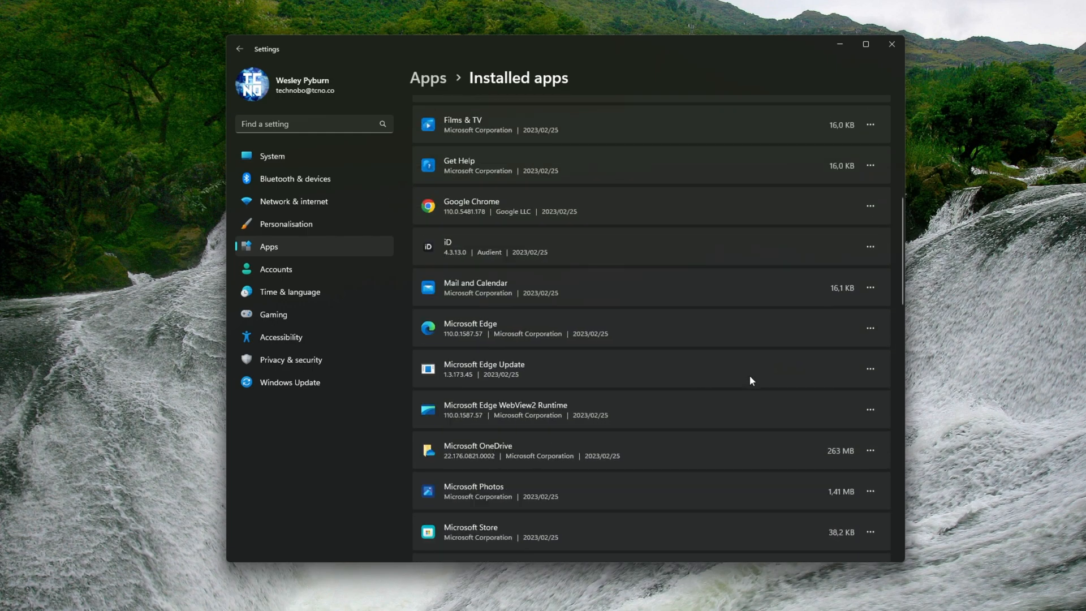
scroll(730, 390, up, 8)
scroll(714, 396, up, 3)
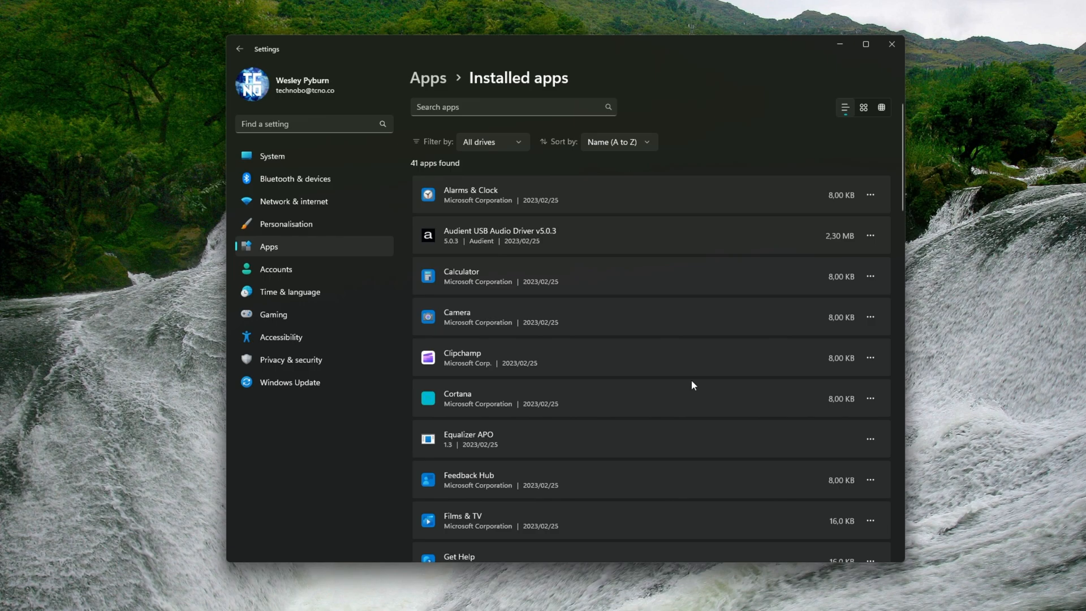
In the Language & region settings, set the country or region to South Africa.
click(308, 293)
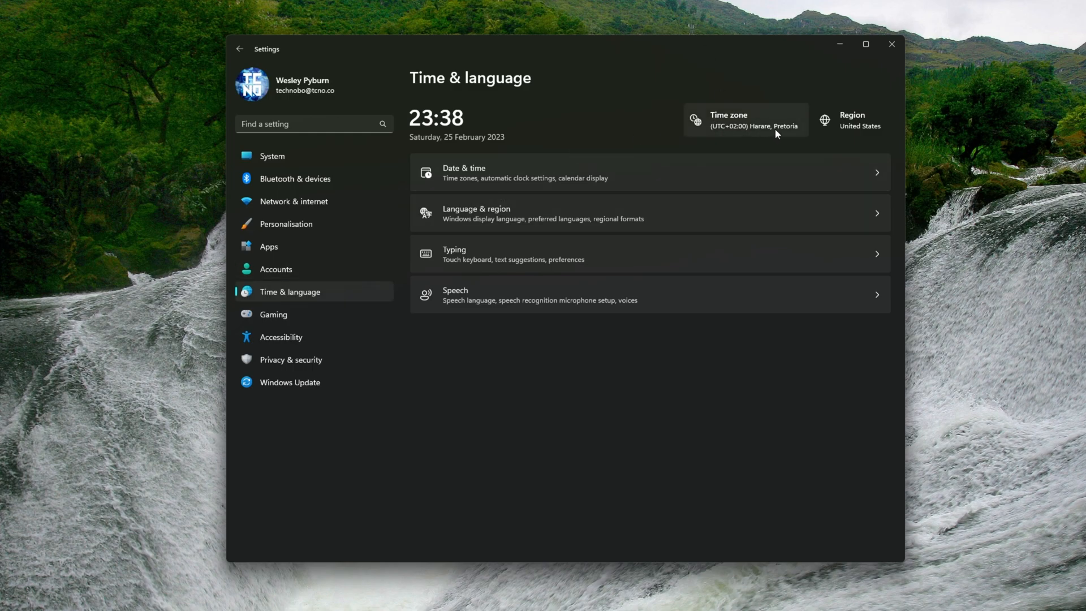
click(829, 121)
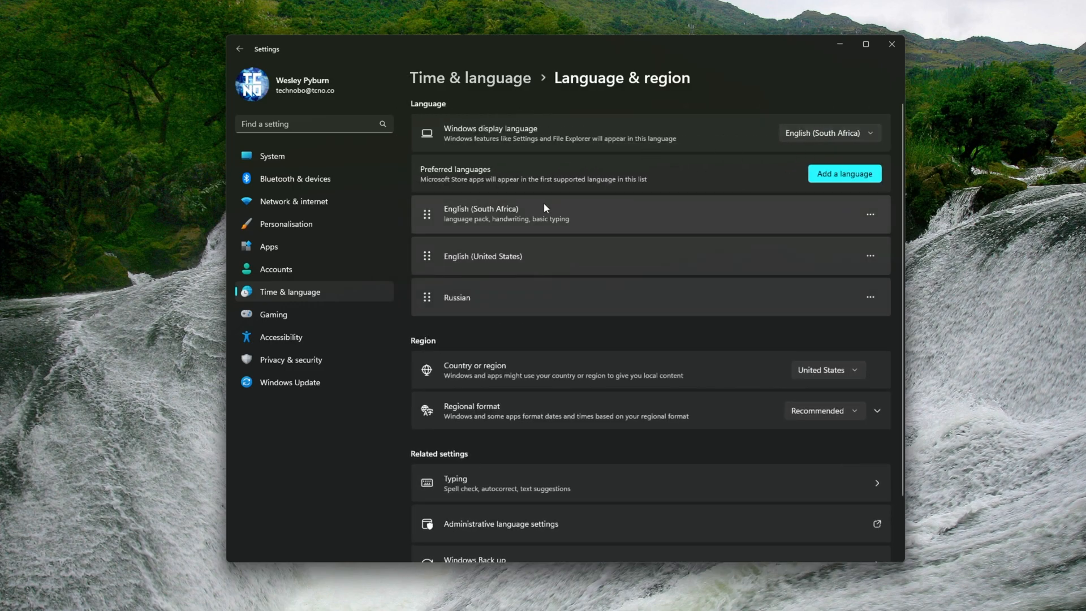
scroll(575, 288, down, 3)
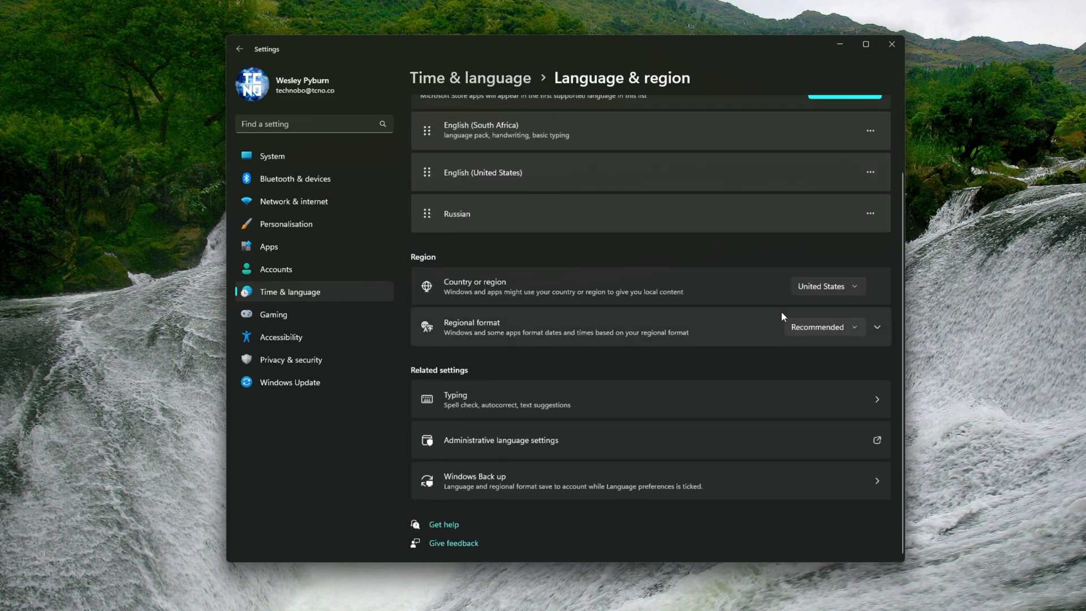
click(842, 285)
scroll(844, 314, up, 10)
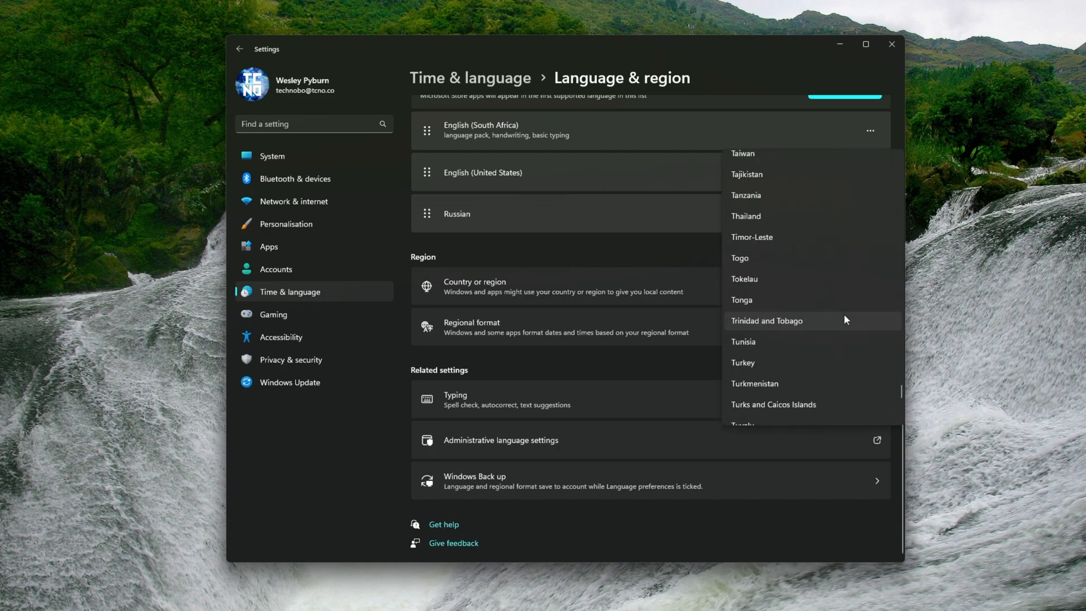
click(781, 190)
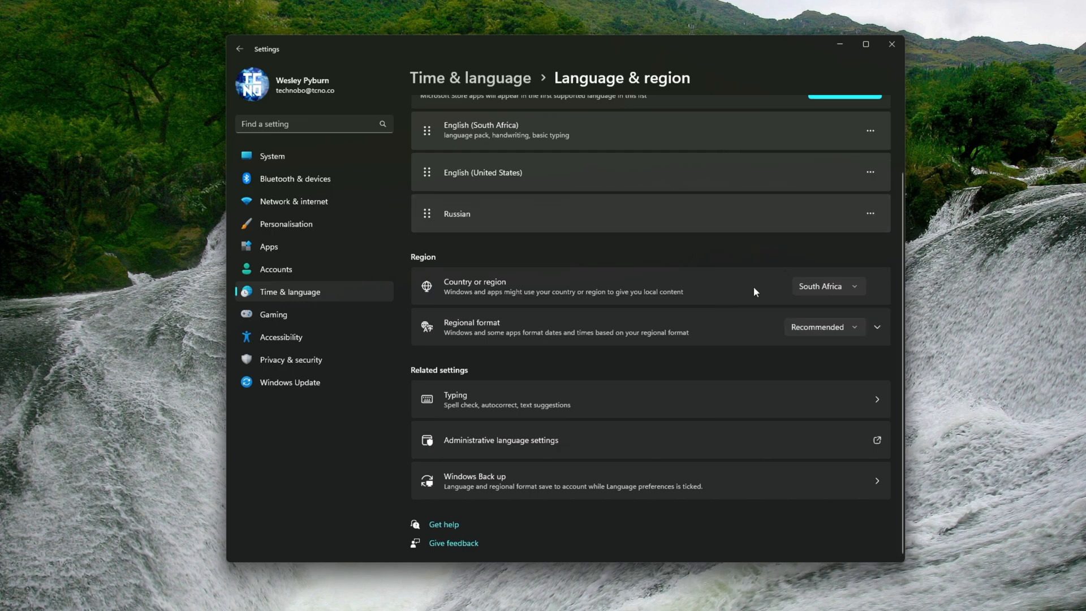
Look over the Gaming settings for Xbox Game Bar, Captures and Game Mode.
click(322, 318)
click(620, 120)
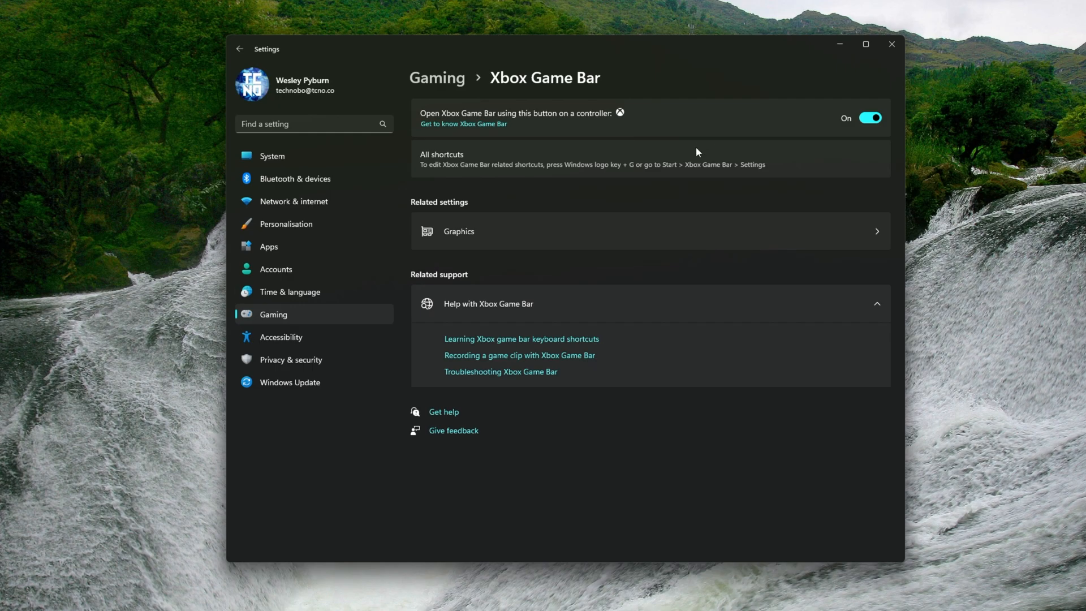
key(alt+Left)
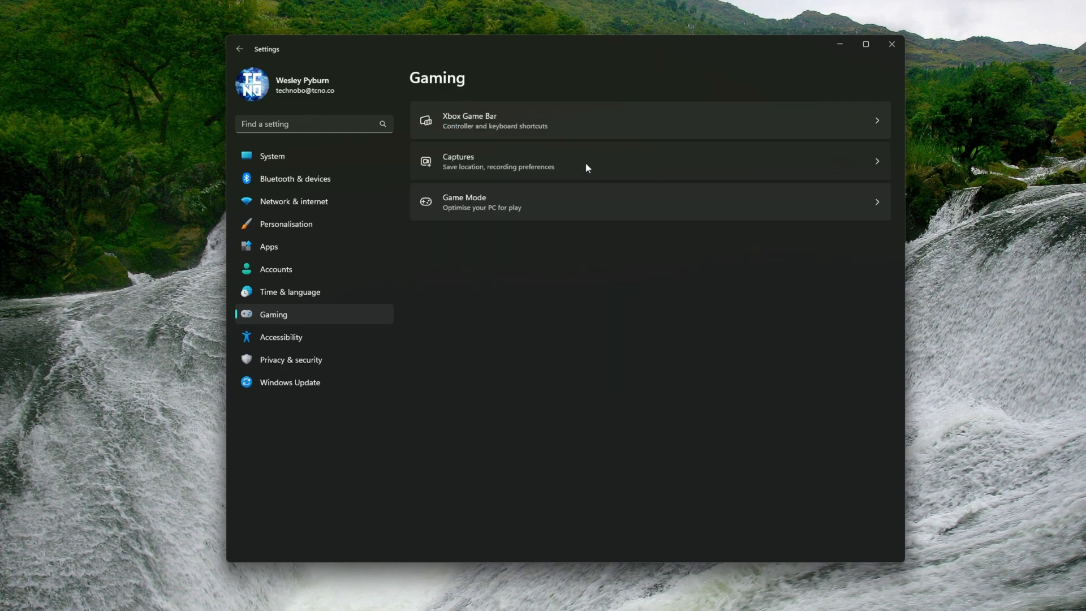
click(585, 162)
key(alt+Left)
click(586, 199)
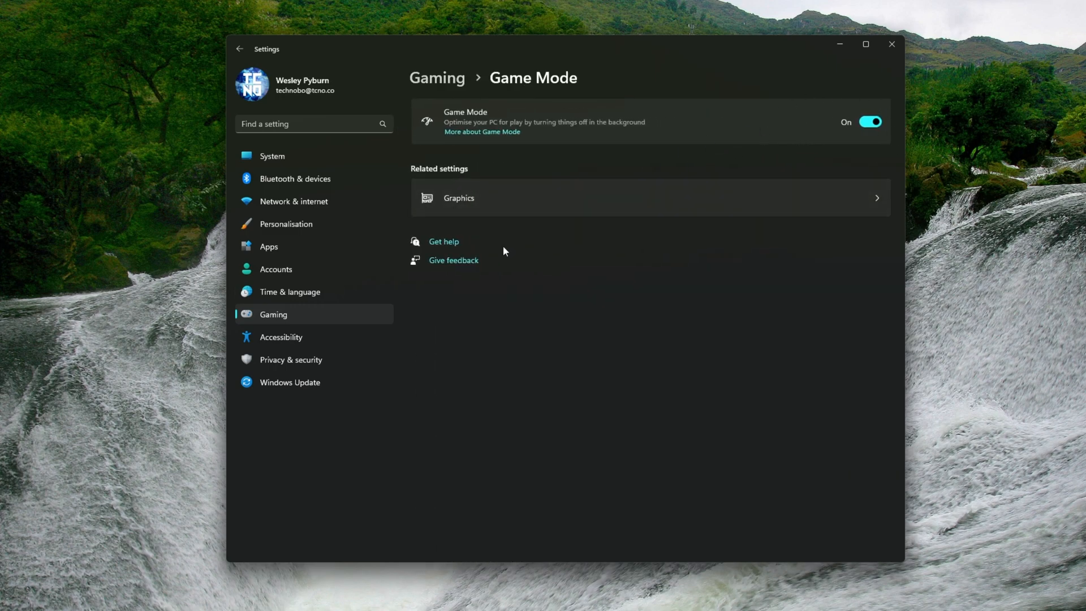
Check the Location permissions under Privacy & security and return to the overview.
click(345, 360)
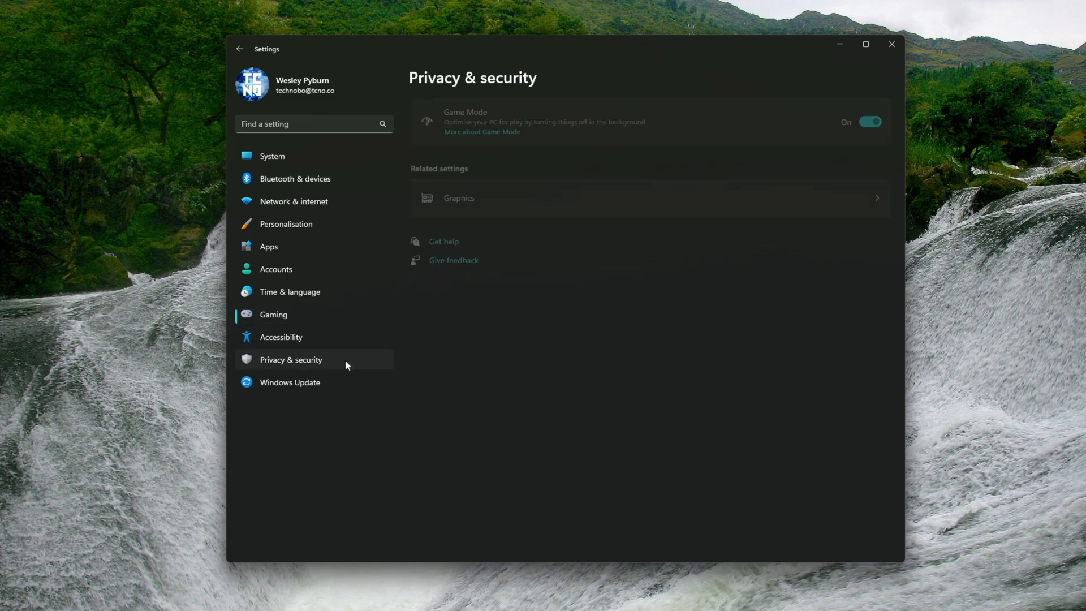
scroll(468, 347, down, 5)
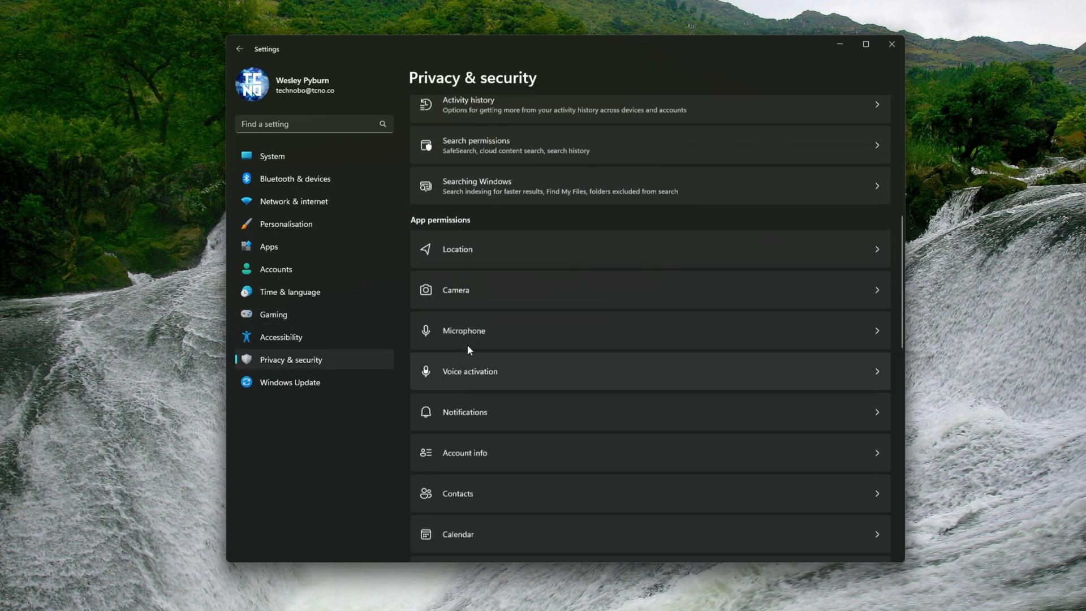
scroll(497, 277, down, 2)
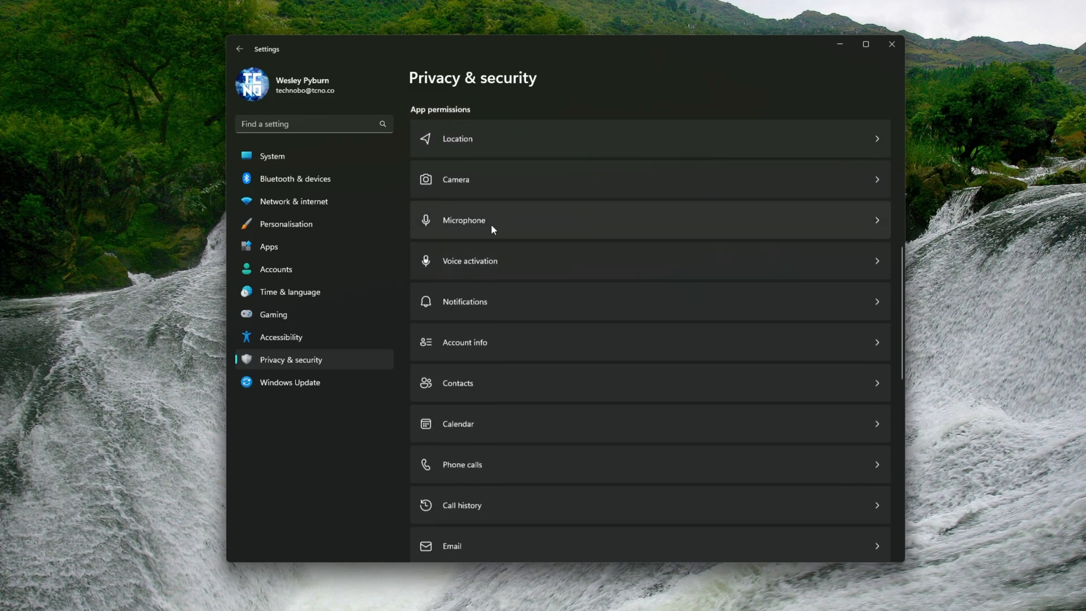
click(499, 136)
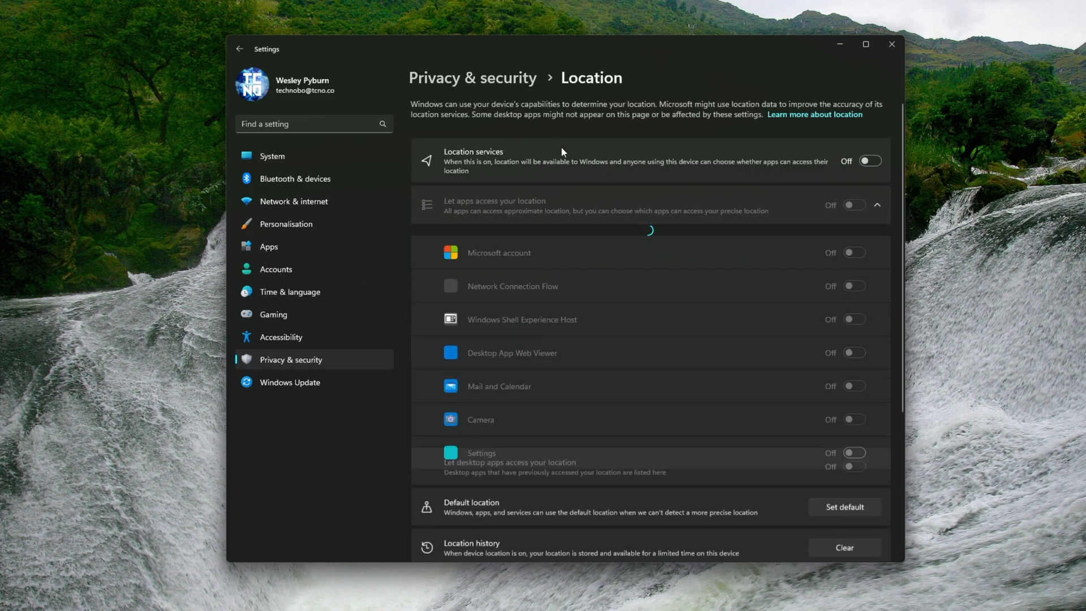
key(alt+Left)
Check which apps may access the camera and return to the Privacy & security overview.
scroll(530, 249, down, 6)
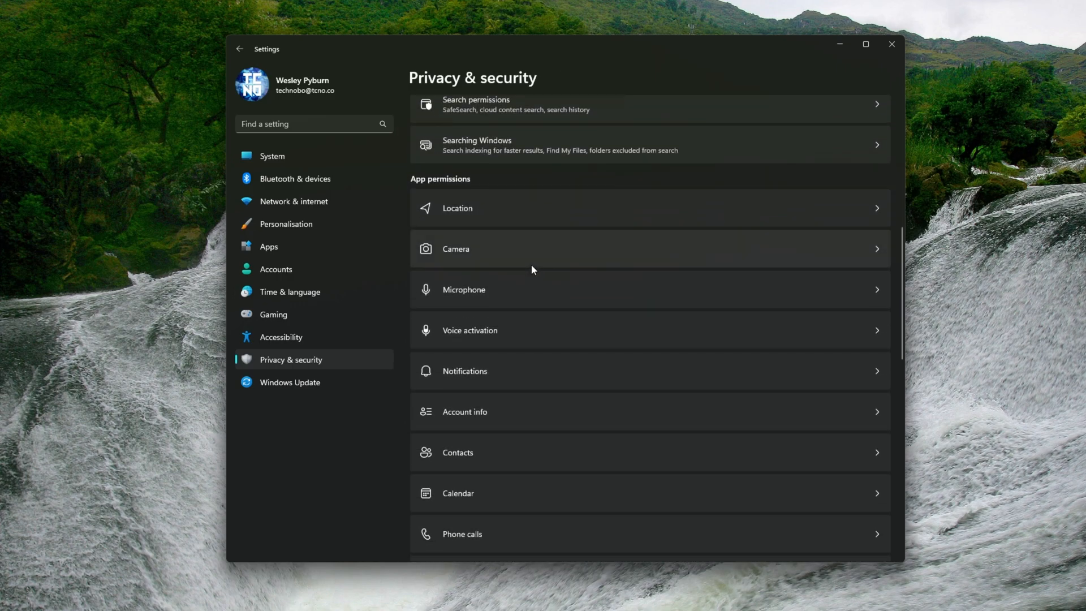
click(533, 253)
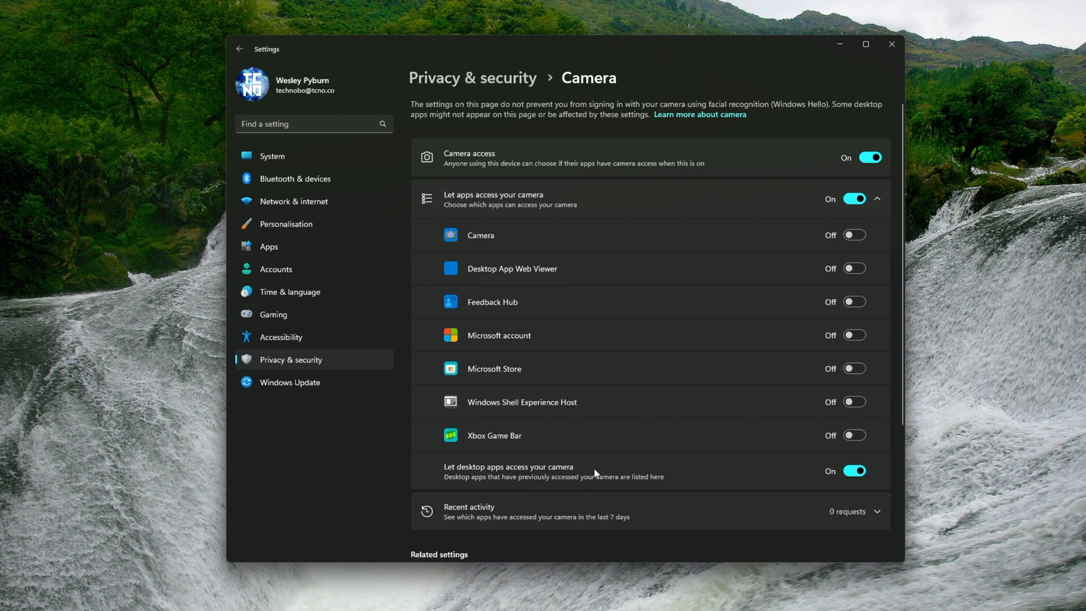
key(alt+Left)
Check which apps may access the microphone and look over the remaining app permission categories in Privacy & security.
scroll(545, 378, down, 6)
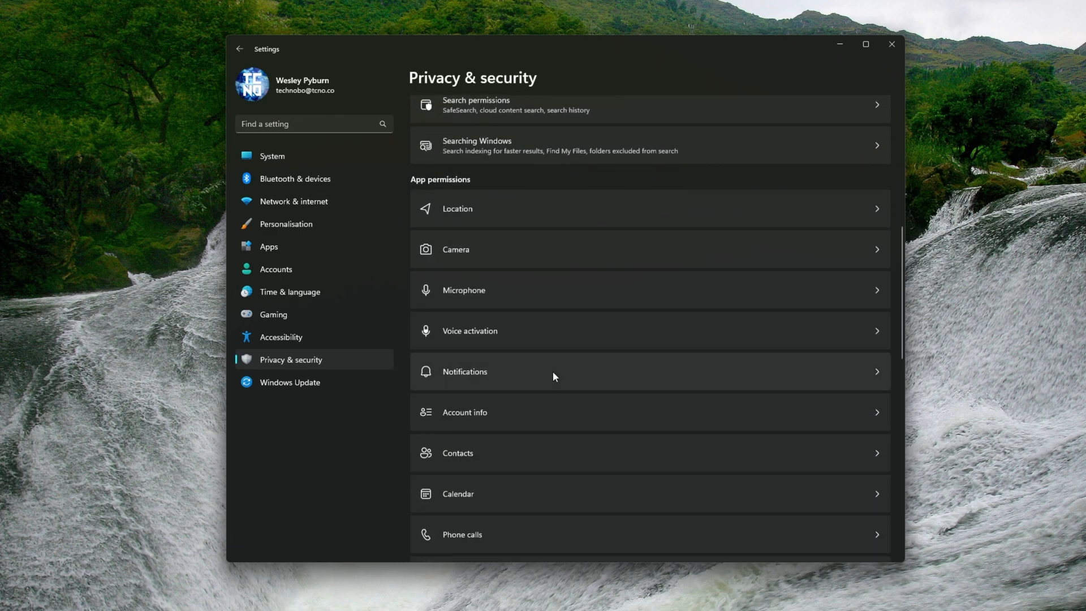
click(545, 299)
scroll(532, 298, down, 6)
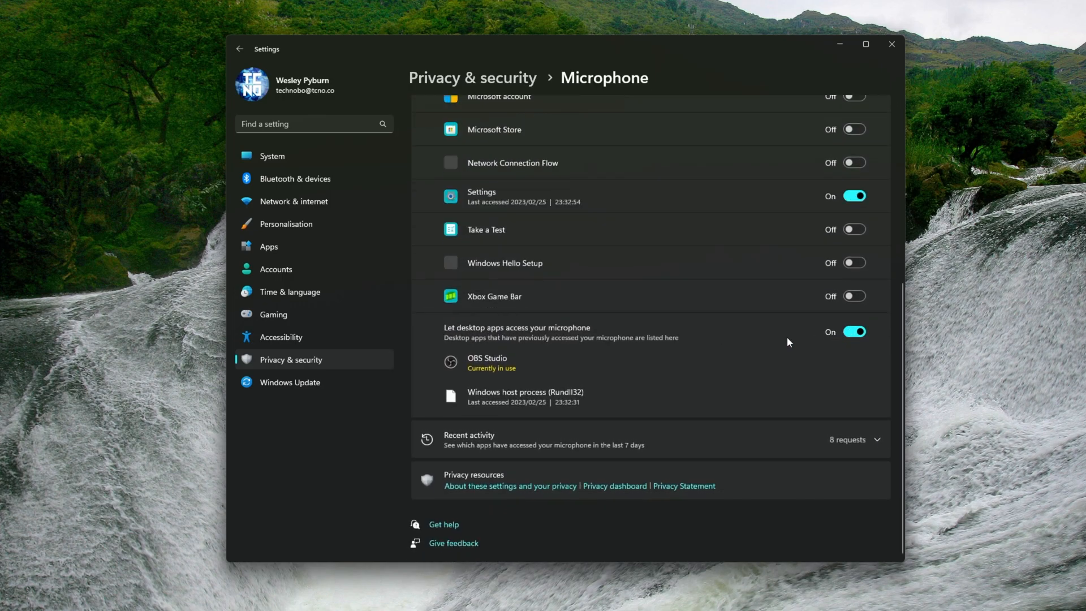
scroll(786, 337, up, 5)
key(alt+Left)
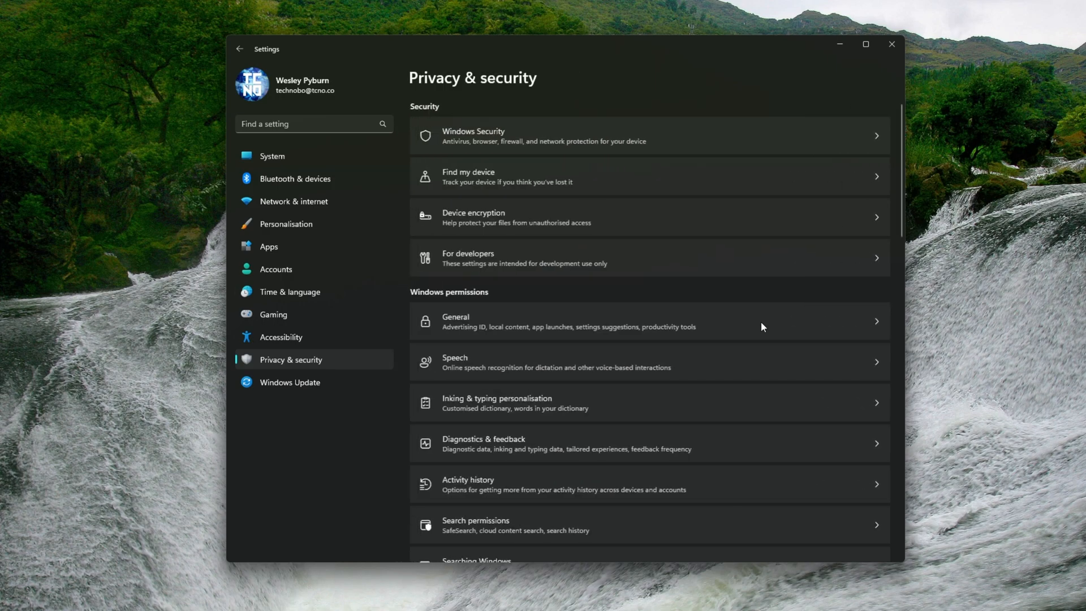
scroll(764, 328, down, 8)
scroll(768, 338, down, 10)
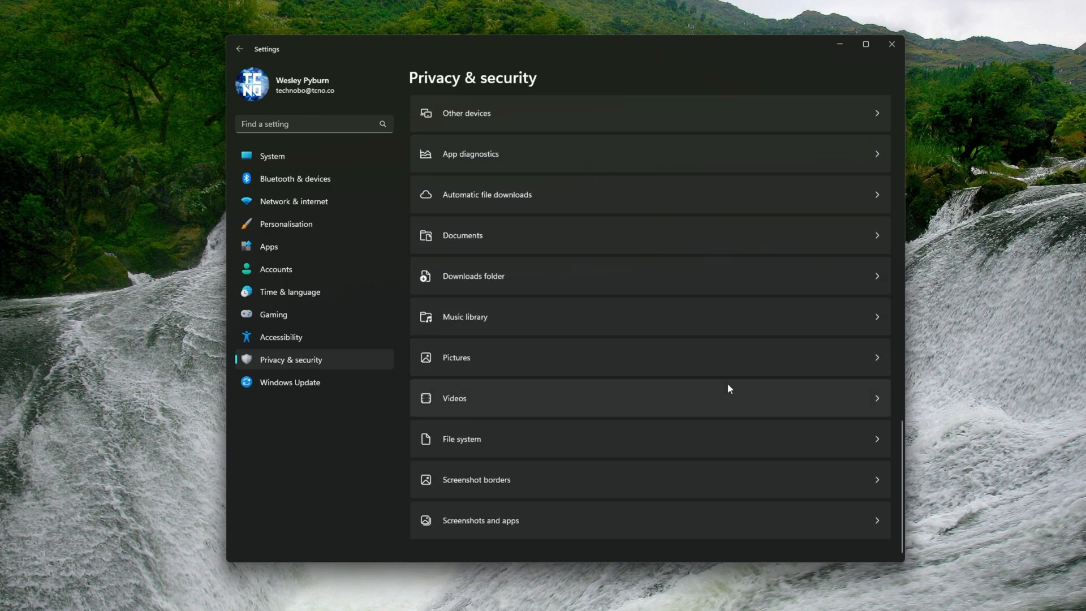
Check for available updates in Windows Update so they start downloading.
scroll(614, 320, up, 15)
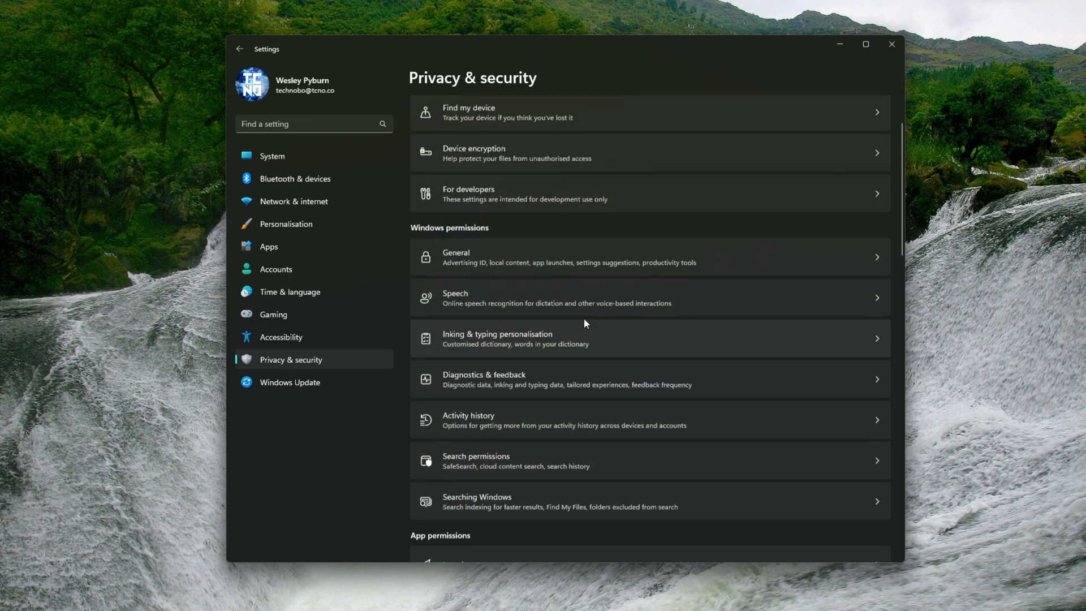
click(342, 381)
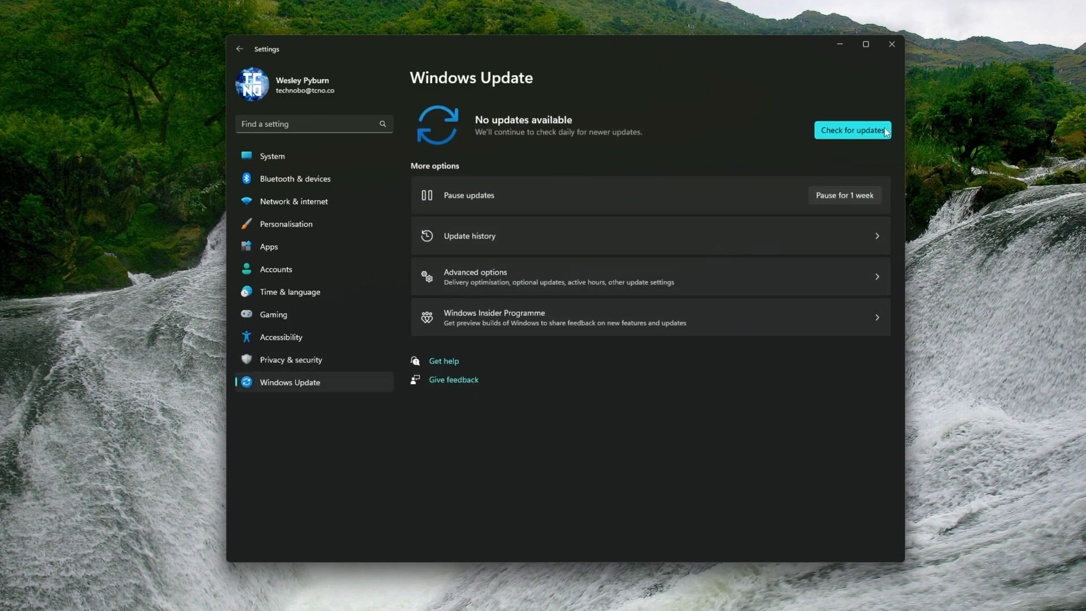
click(870, 130)
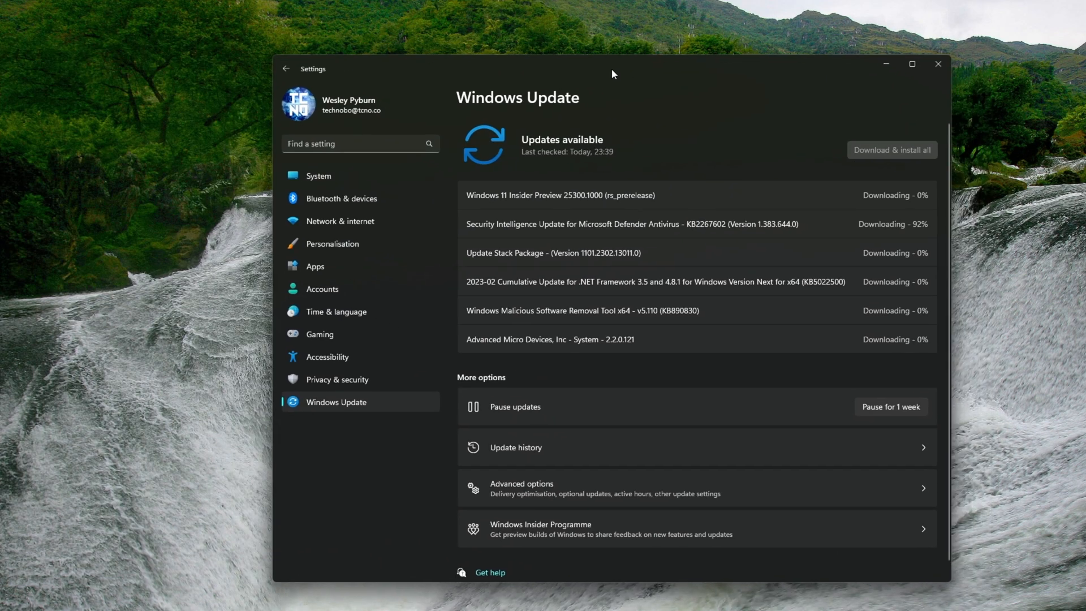
drag(612, 70, 510, 64)
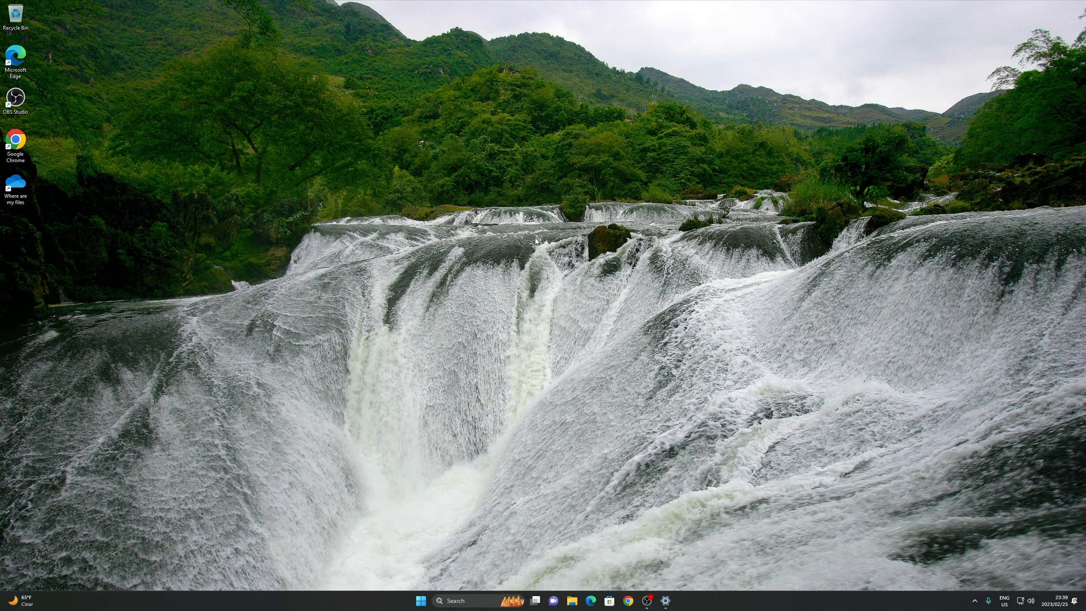
Search Windows for "mouse" and open the additional mouse settings from the Mouse page, bringing the dialog fully into view.
click(474, 596)
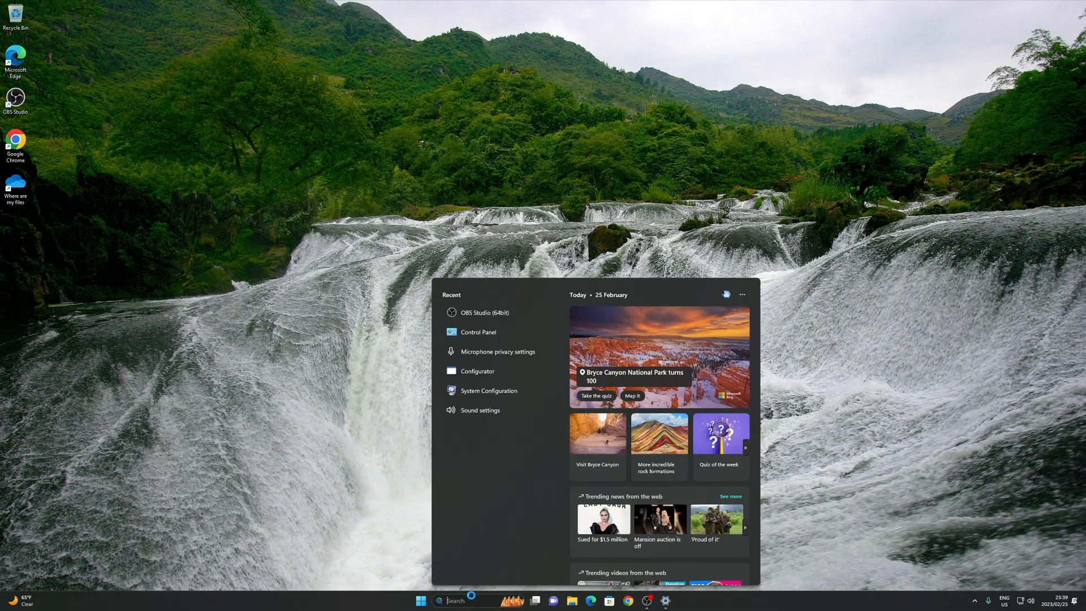
text(mouse)
key(Return)
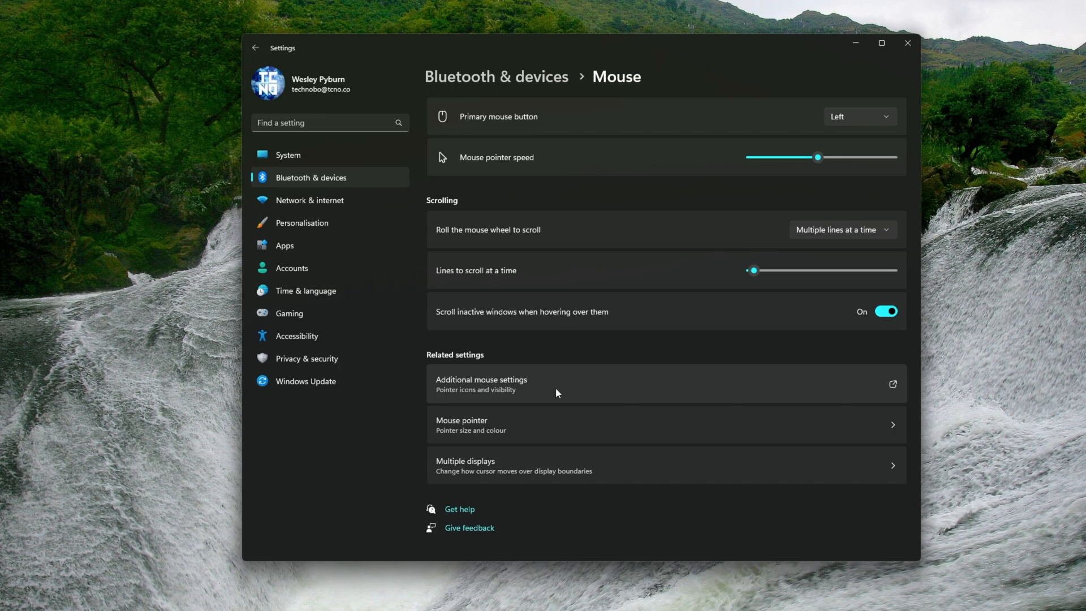
click(703, 388)
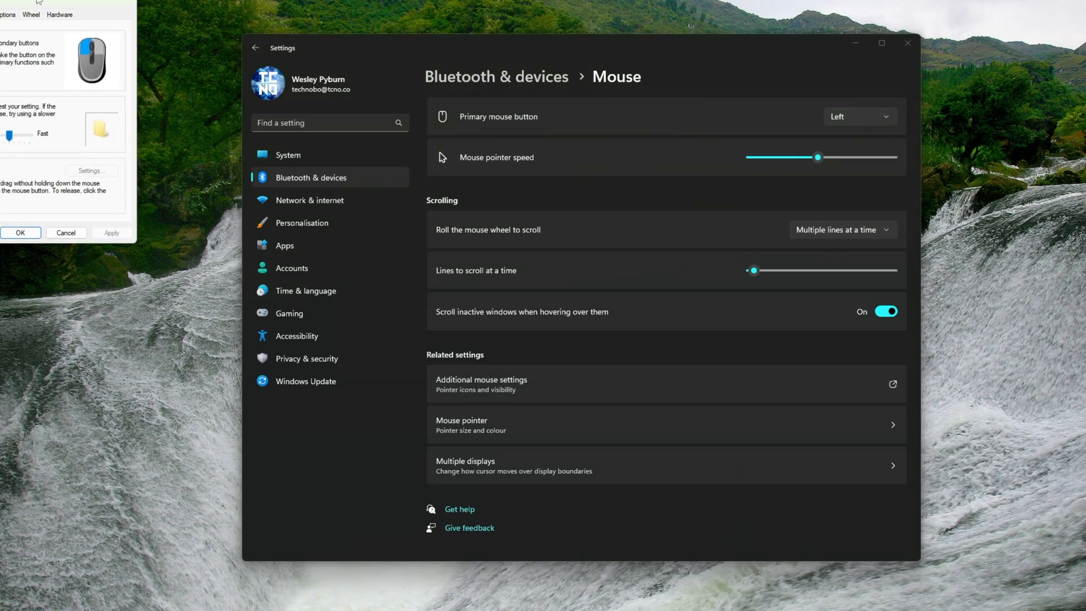
drag(39, 0, 596, 189)
Turn off Enhance pointer precision in the Pointer Options of Mouse Properties and apply the change.
click(515, 203)
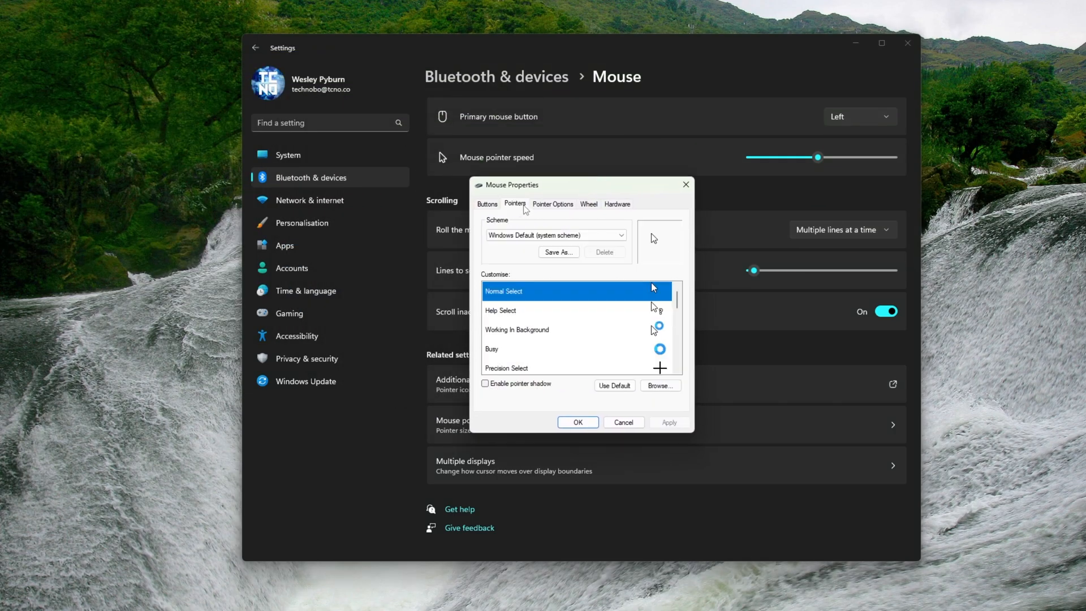
click(552, 204)
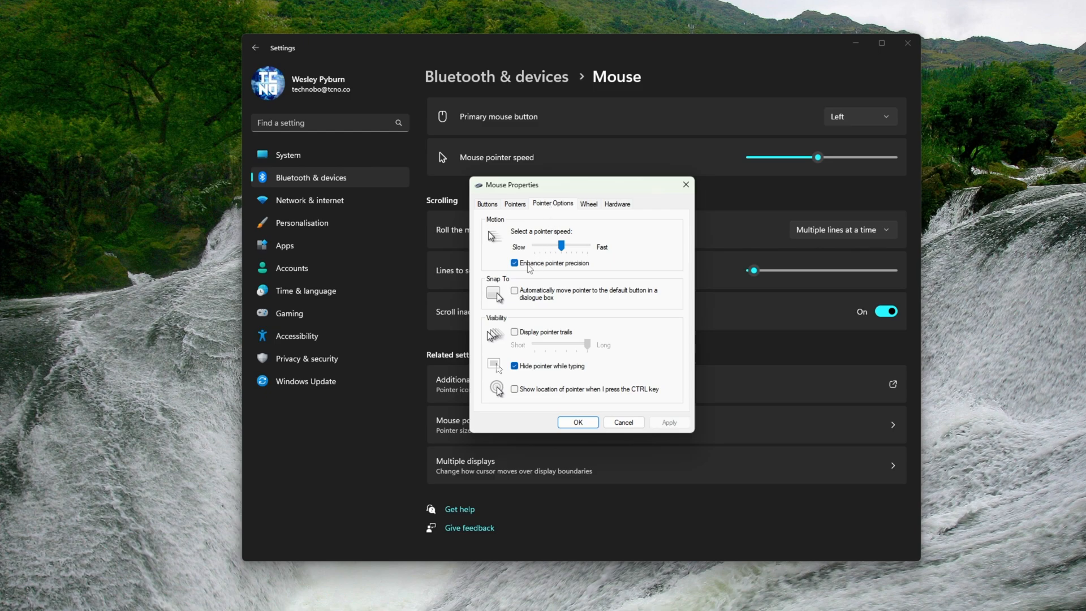
click(530, 264)
click(669, 422)
Try a pointer speed one notch faster than the middle and apply it.
mouse_move(562, 245)
mouse_down()
mouse_move(588, 245)
mouse_move(572, 247)
mouse_up()
click(571, 247)
drag(571, 248, 566, 248)
click(669, 422)
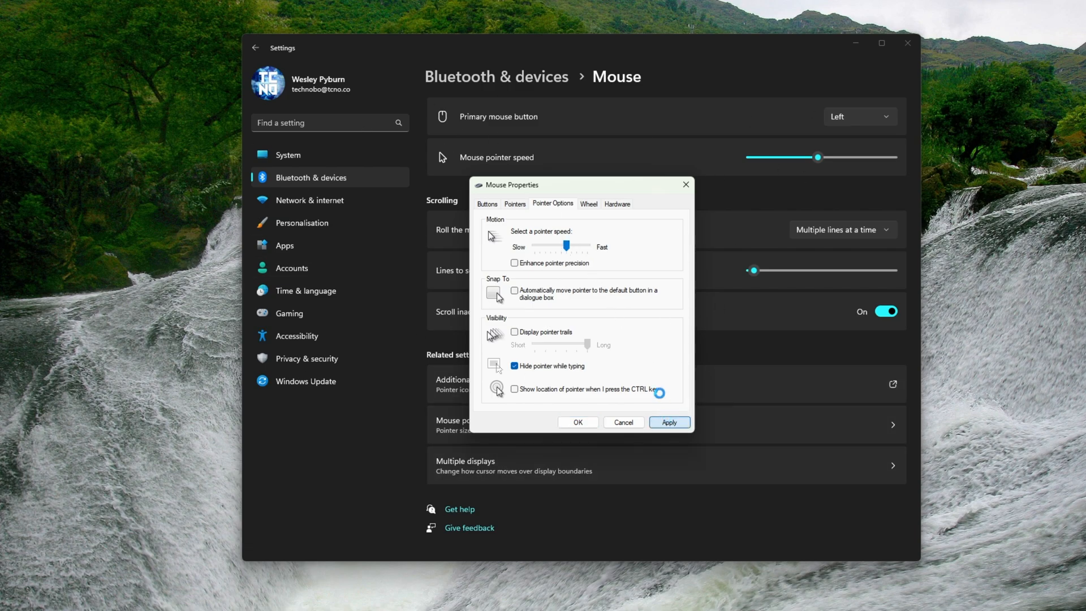
click(337, 332)
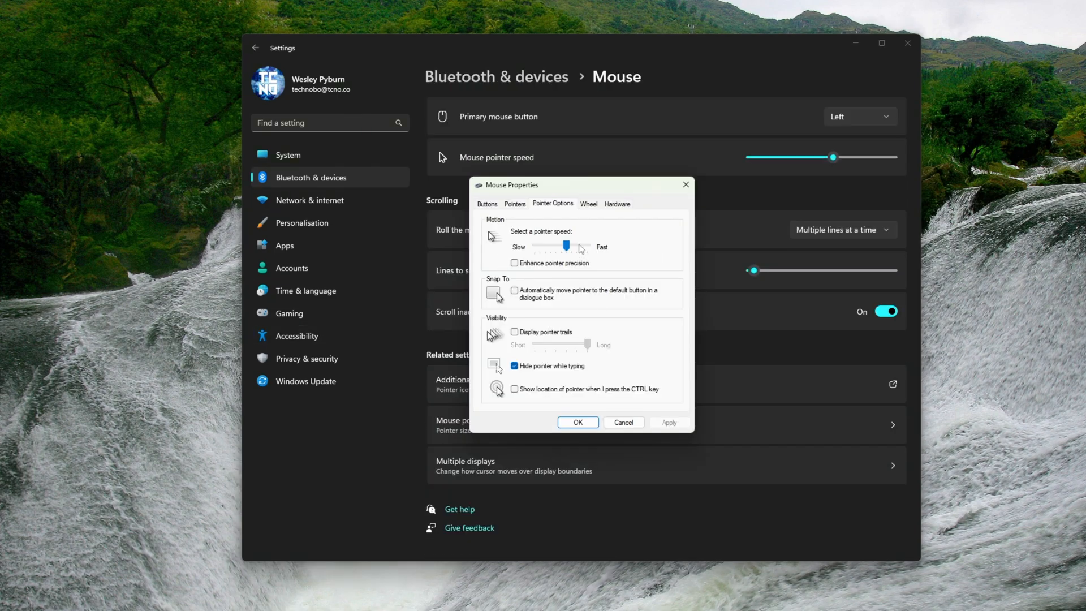
Look over the mouse's Wheel and Hardware settings, and return the pointer speed to the middle notch.
click(589, 205)
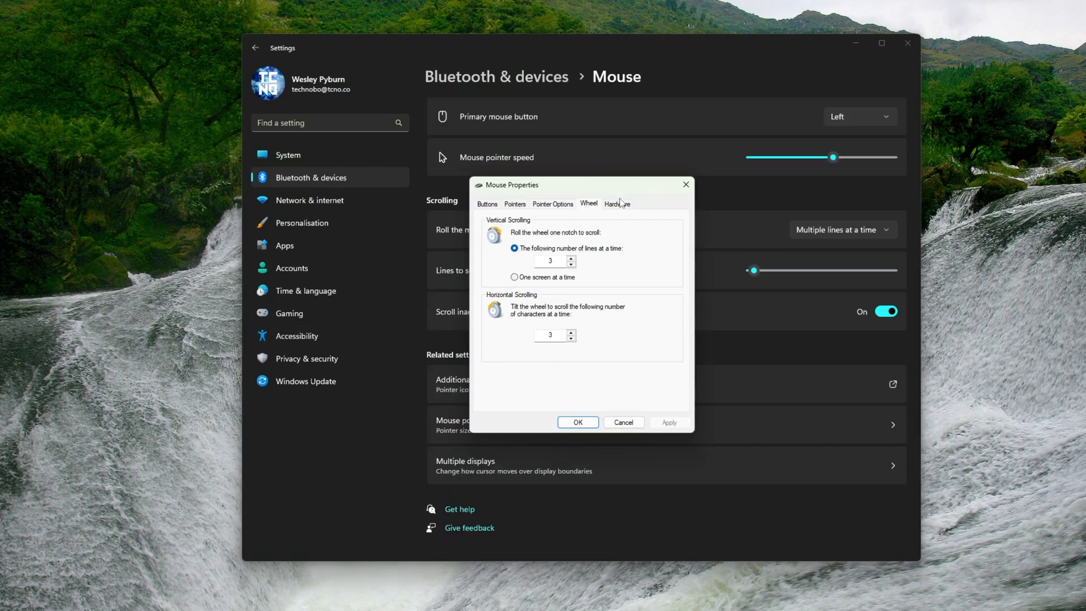
click(618, 205)
click(564, 204)
click(562, 247)
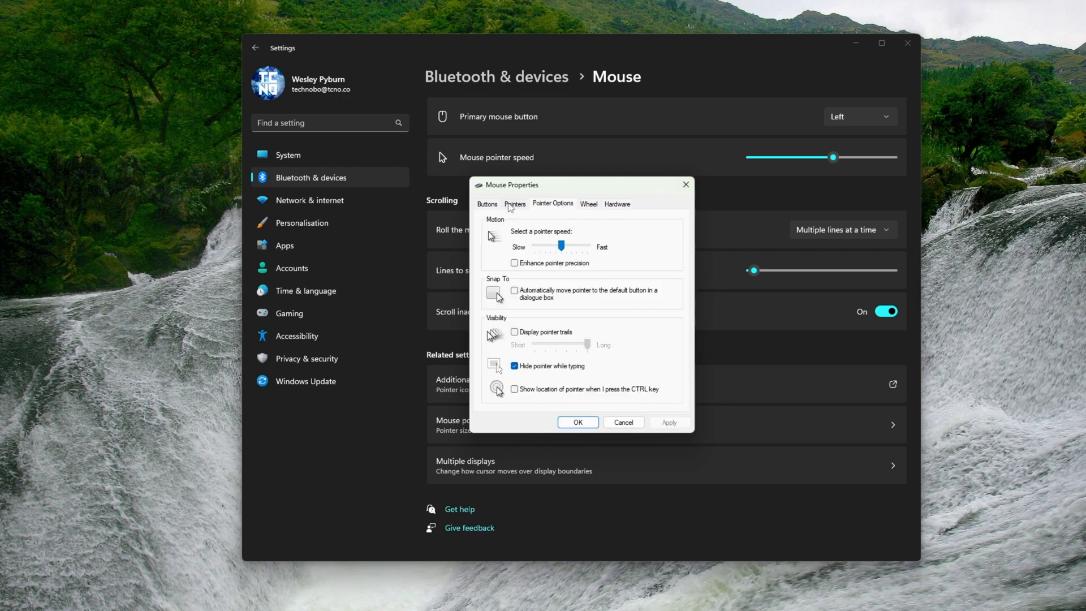
Review the Pointers, Pointer Options and Buttons settings in Mouse Properties.
click(513, 205)
click(552, 204)
click(490, 205)
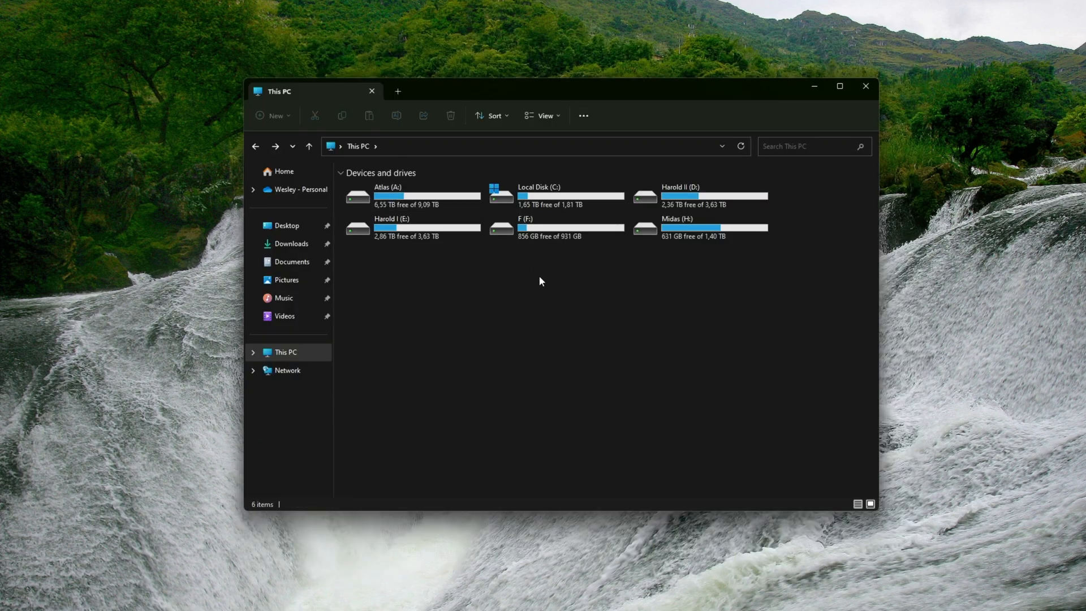
Open File Explorer's Folder Options and set the advanced view settings to show hidden files, folders and drives.
click(583, 116)
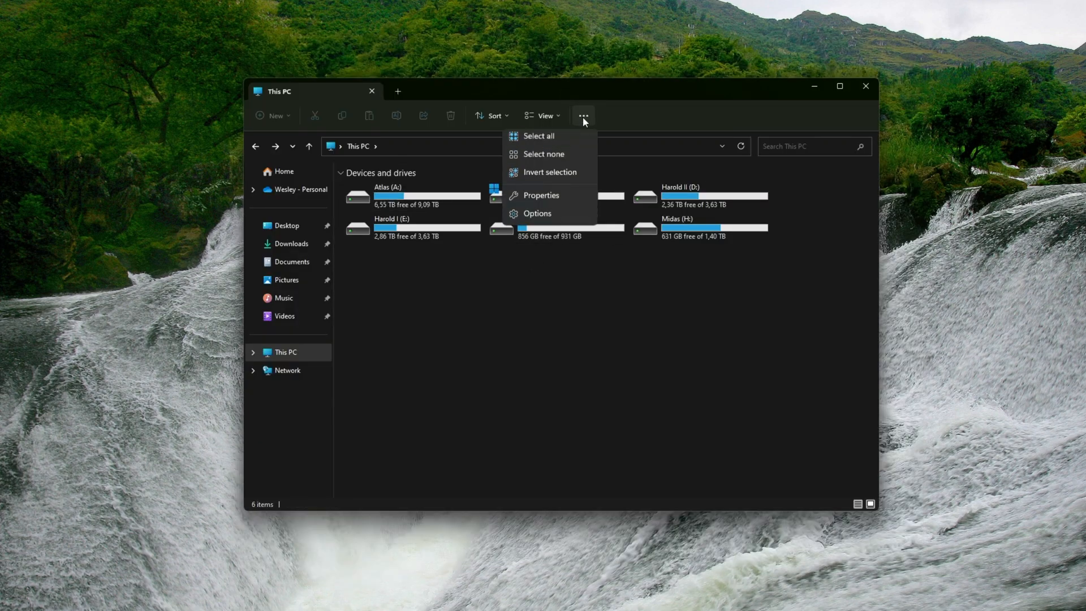
click(537, 242)
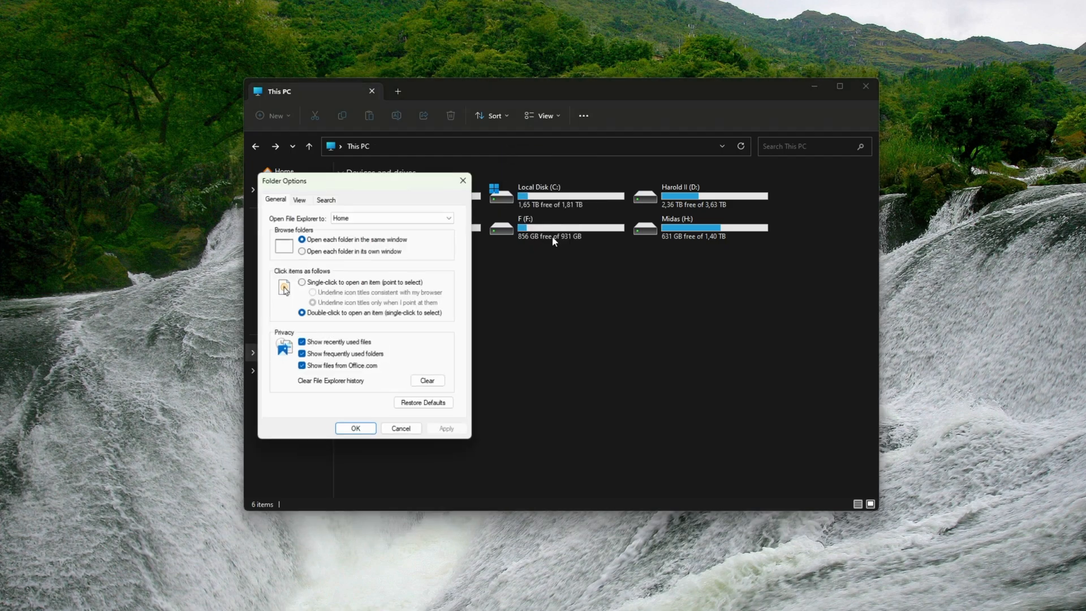
drag(406, 176, 612, 183)
click(508, 196)
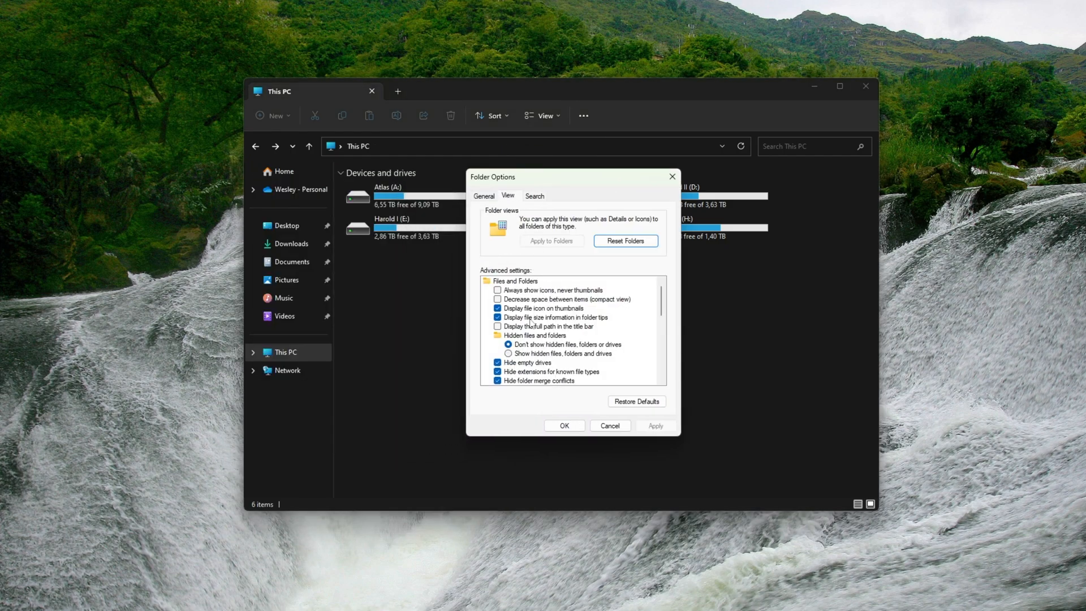
click(520, 336)
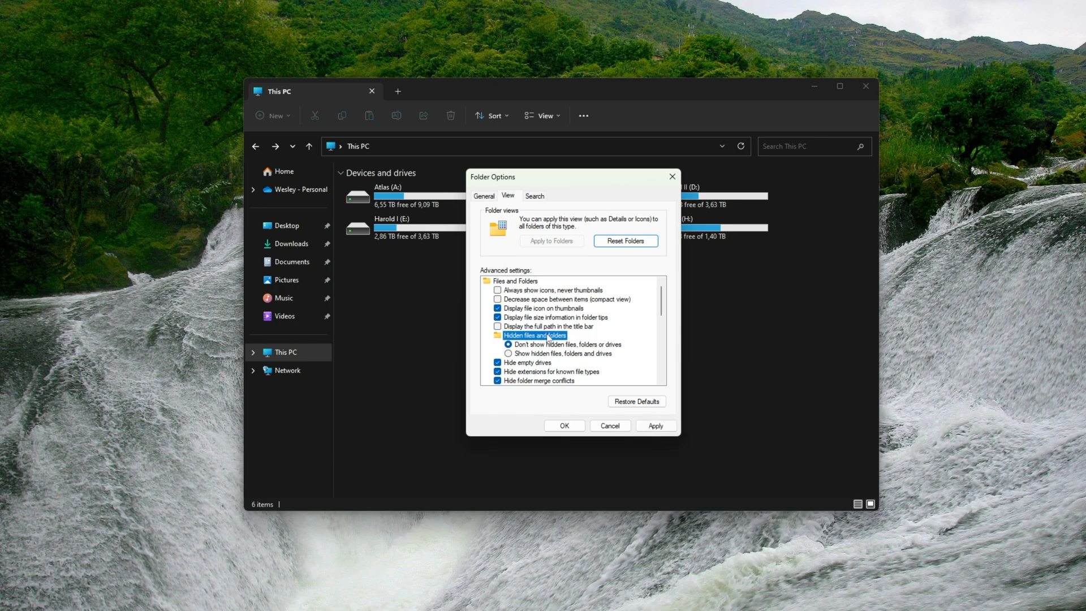
click(509, 355)
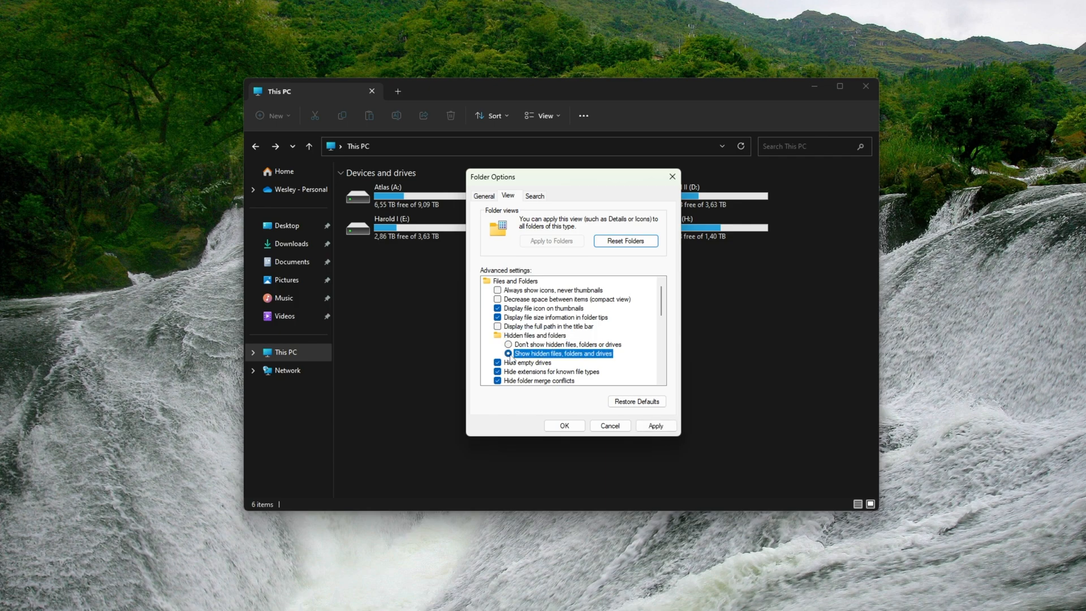
Turn off hiding of empty drives and of extensions for known file types, and apply the folder options.
click(498, 364)
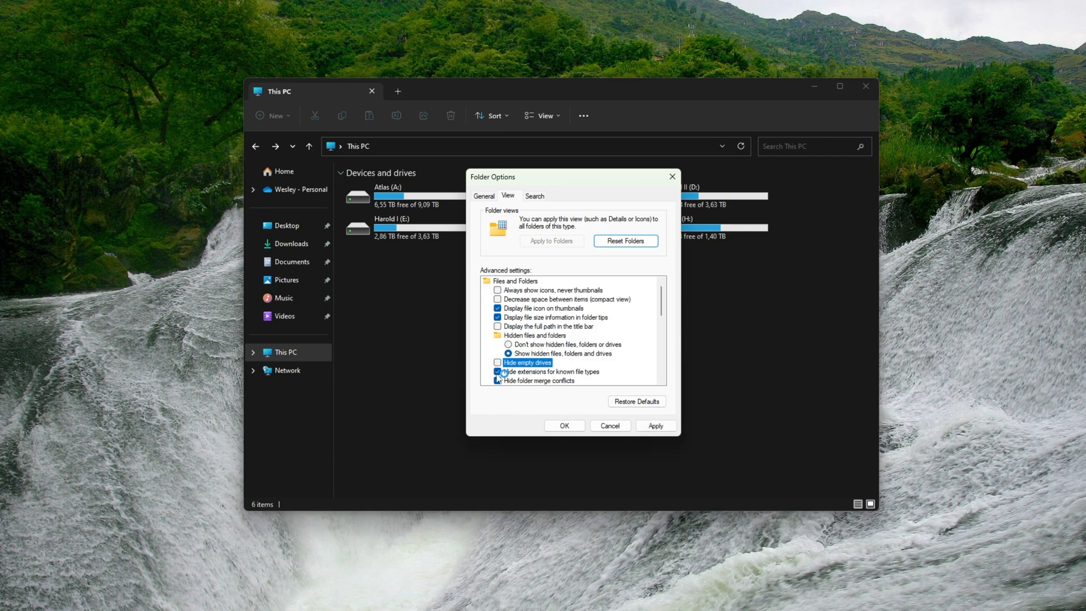
click(498, 373)
scroll(501, 377, down, 1)
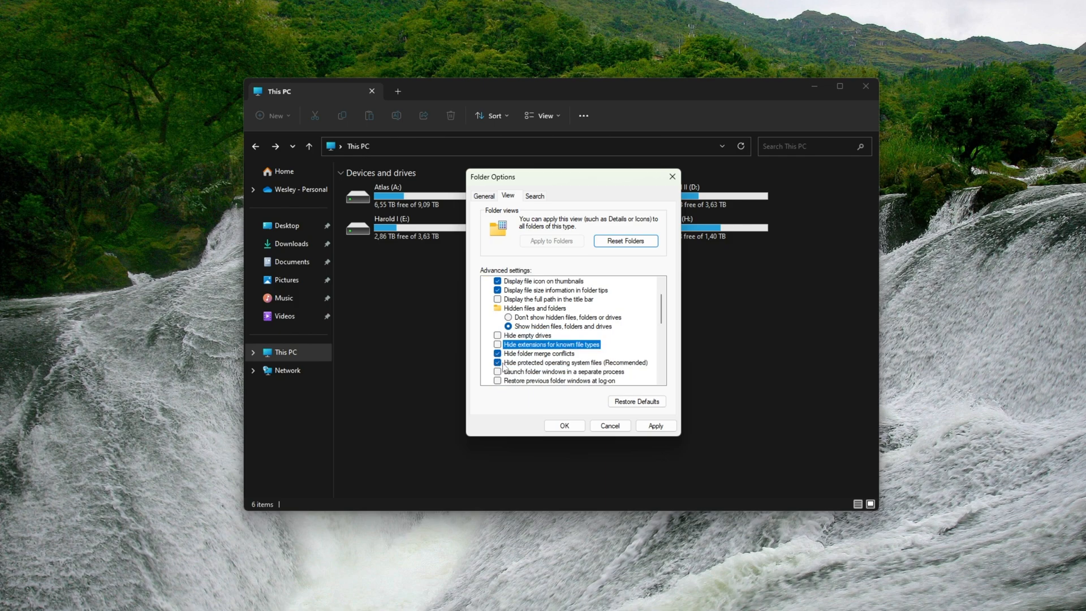
click(653, 428)
click(564, 426)
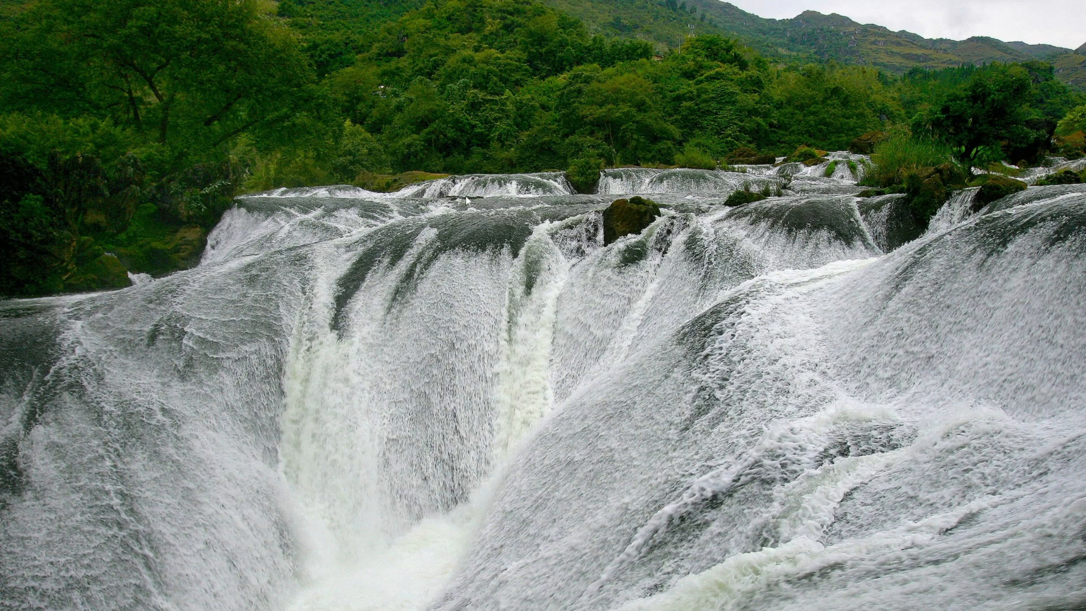
Compare the desktop's compact context menu with its expanded set of options and close it.
right_click(466, 200)
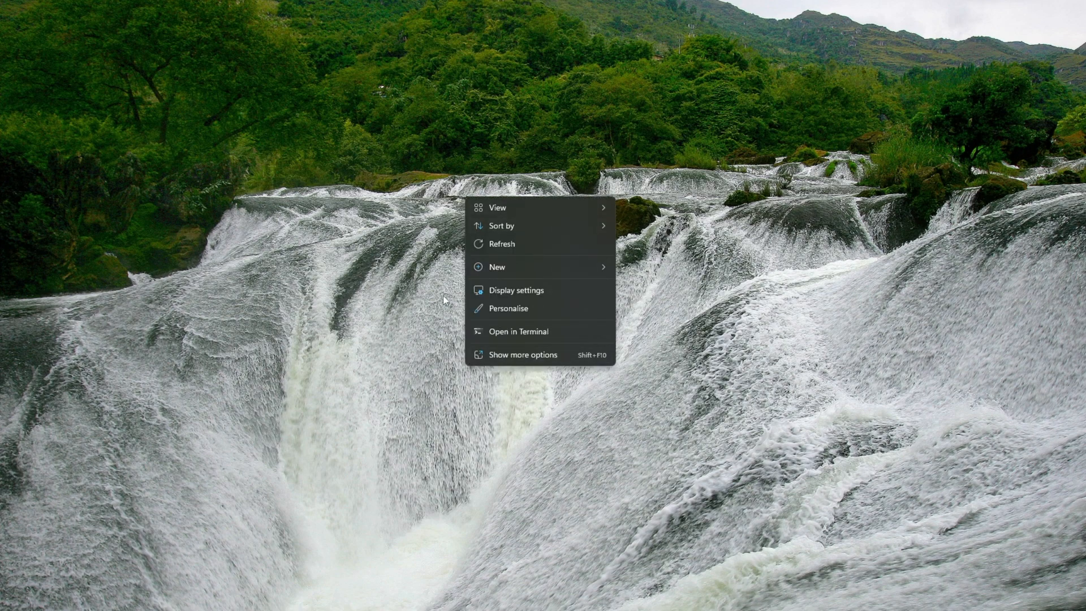
click(545, 357)
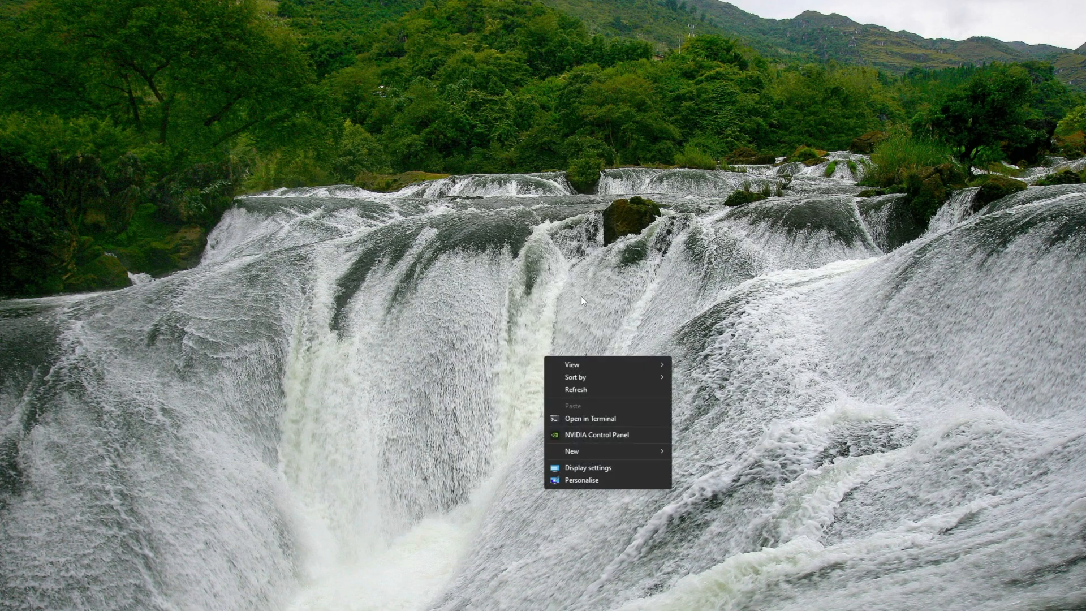
click(562, 288)
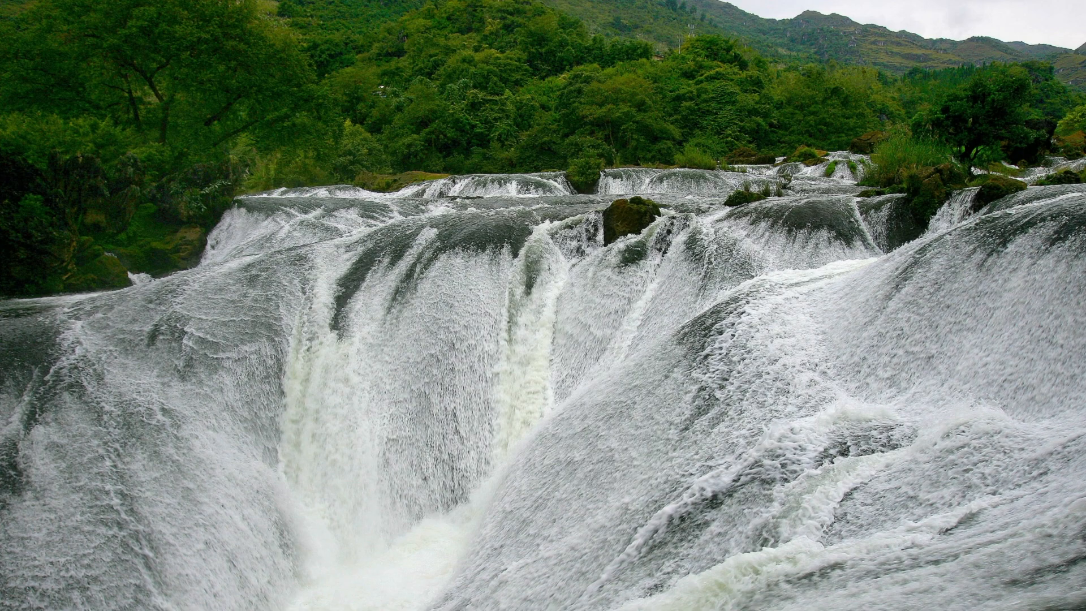
In Terminal run as administrator, execute reg.exe add "HKCU\Software\Classes\CLSID\{86ca1aa0-34aa-4e8b-a509-50c905bae2a2}\InprocServer32" /f /ve.
key(super)
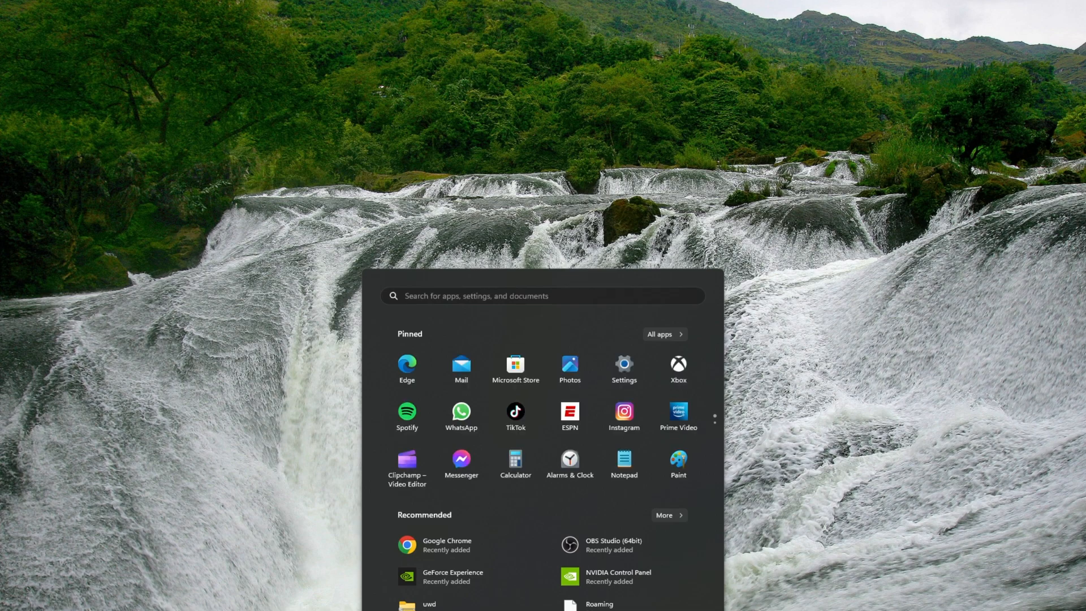
text(terminal)
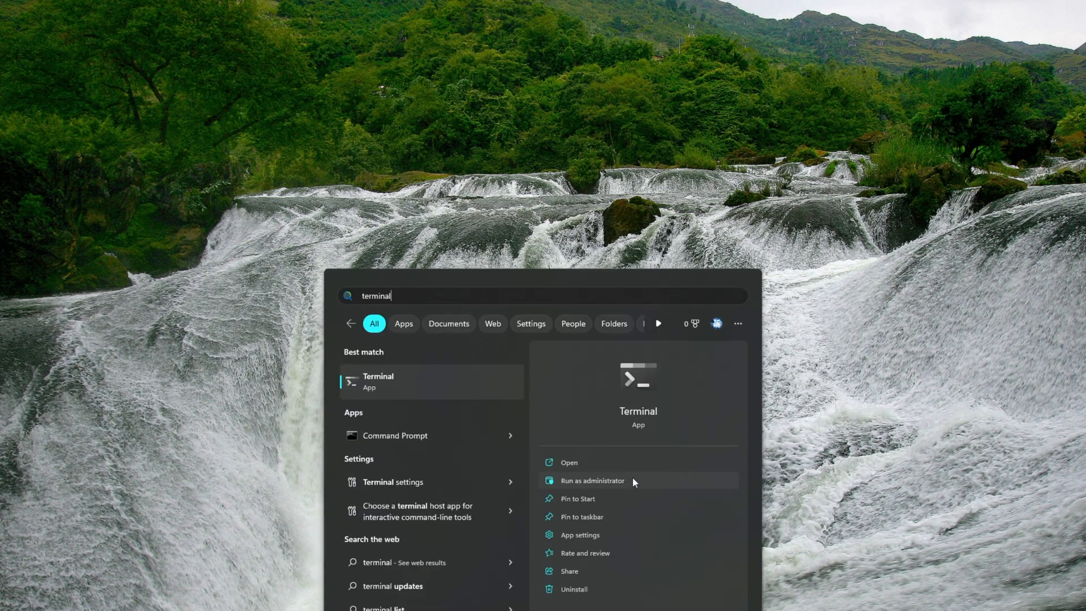
click(629, 481)
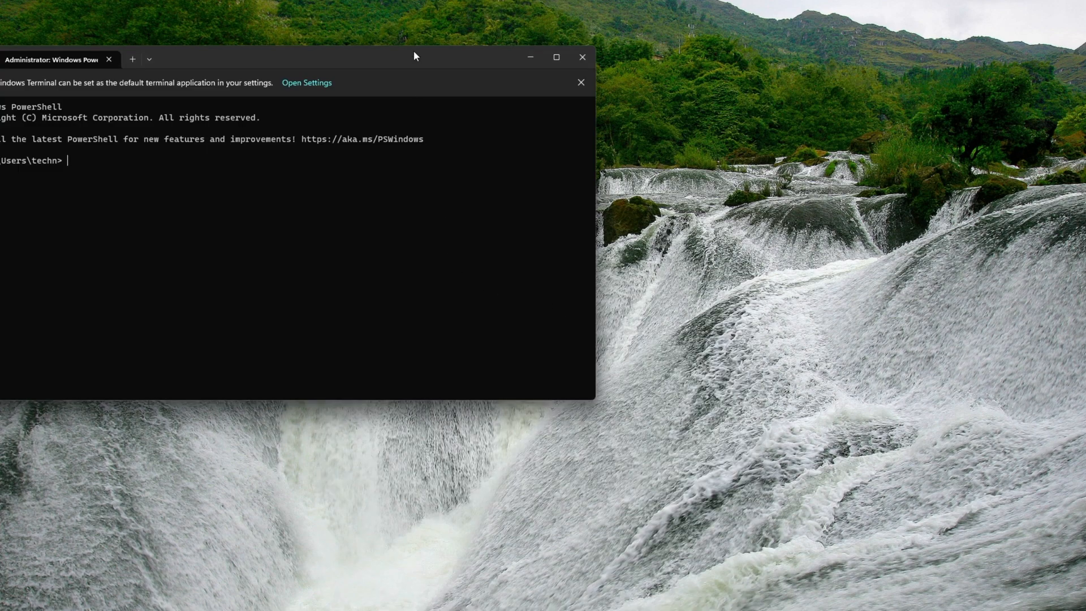
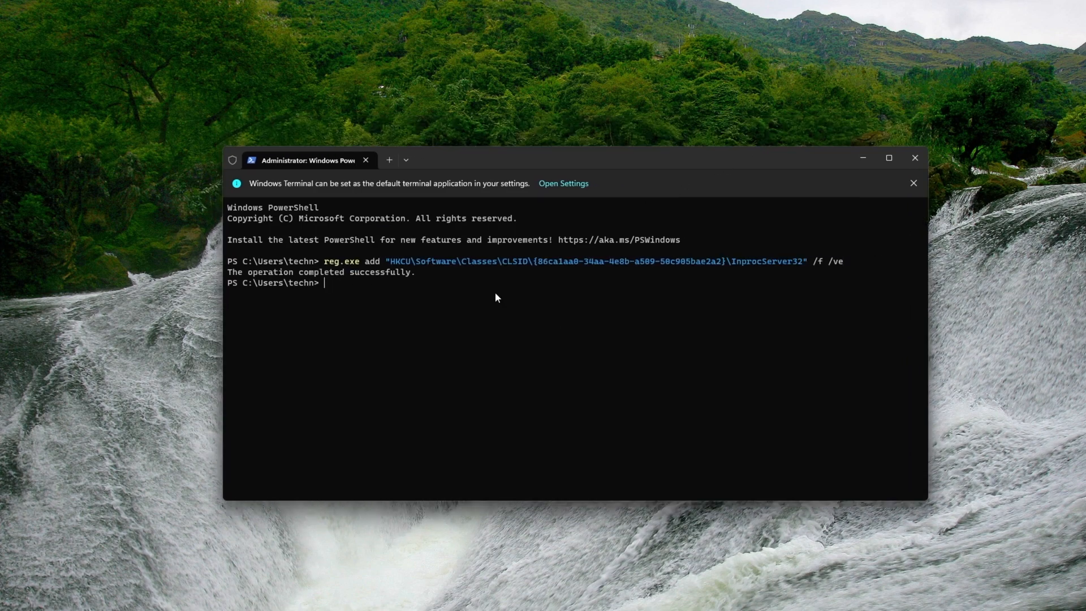
Clear the terminal, end Explorer with taskkill /f /im explorer.exe, and restart it with explorer.exe.
key(ctrl+l)
text(taskkill /f)
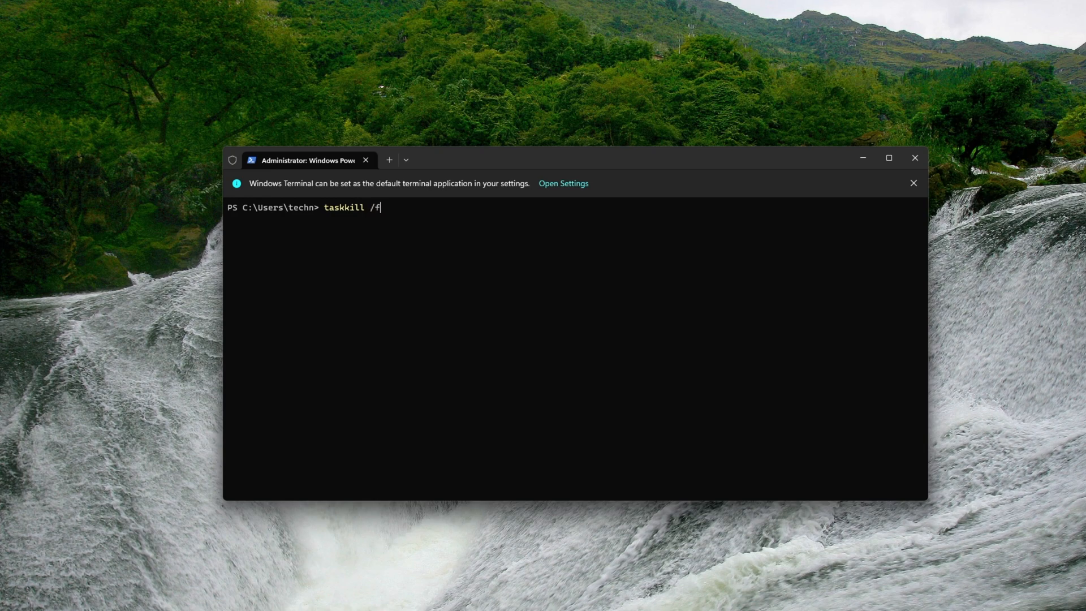
text( /im explore)
key(BackSpace)
text(plorer.explorer.ex)
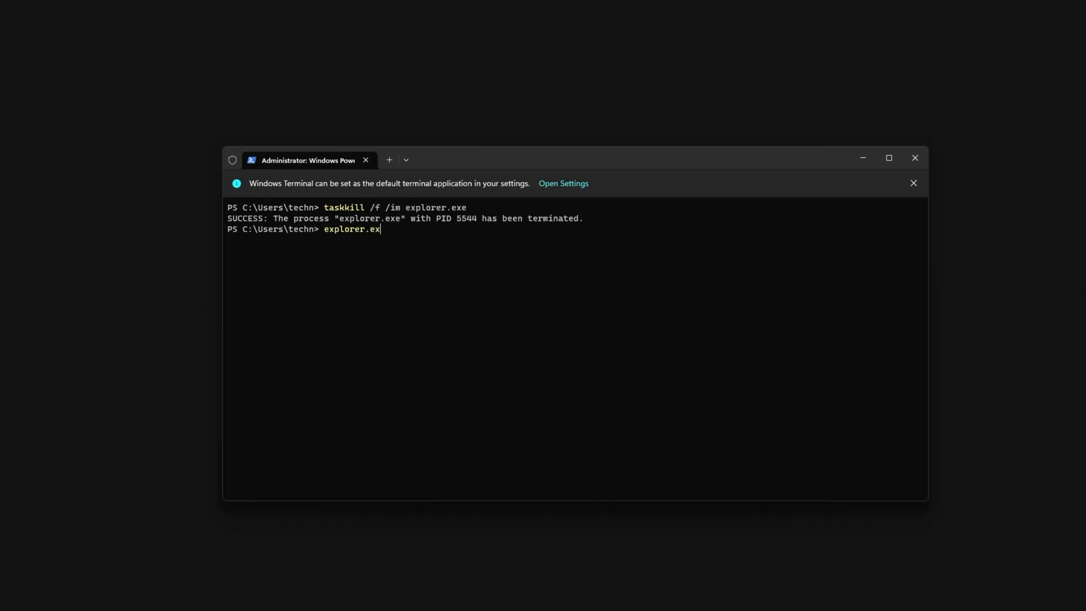
text(e)
key(Return)
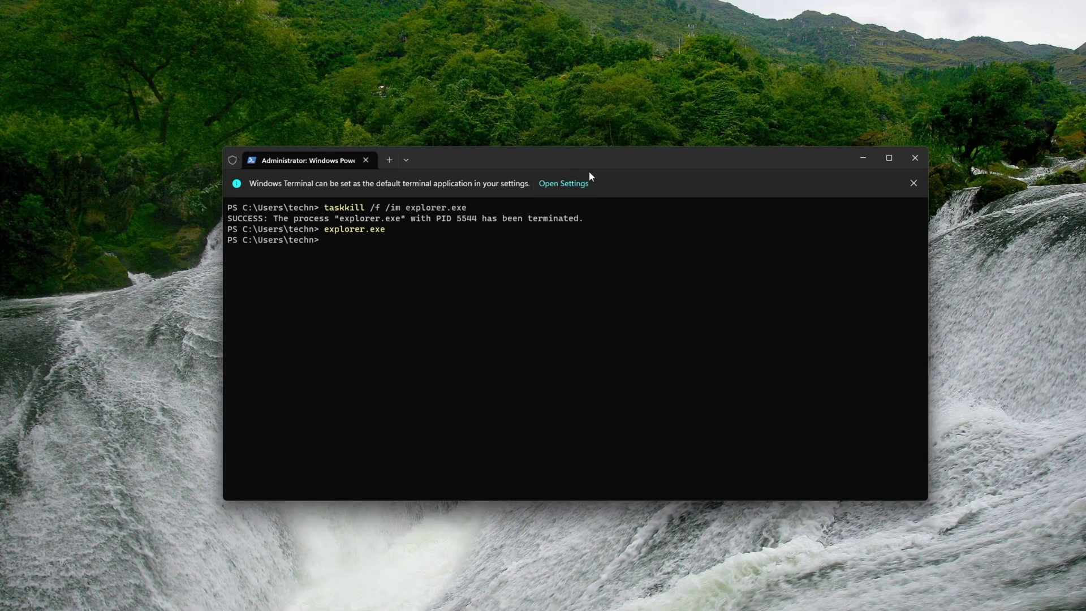
Check the desktop's context menu after the Explorer restart and minimise the Terminal window.
drag(584, 153, 586, 289)
right_click(500, 183)
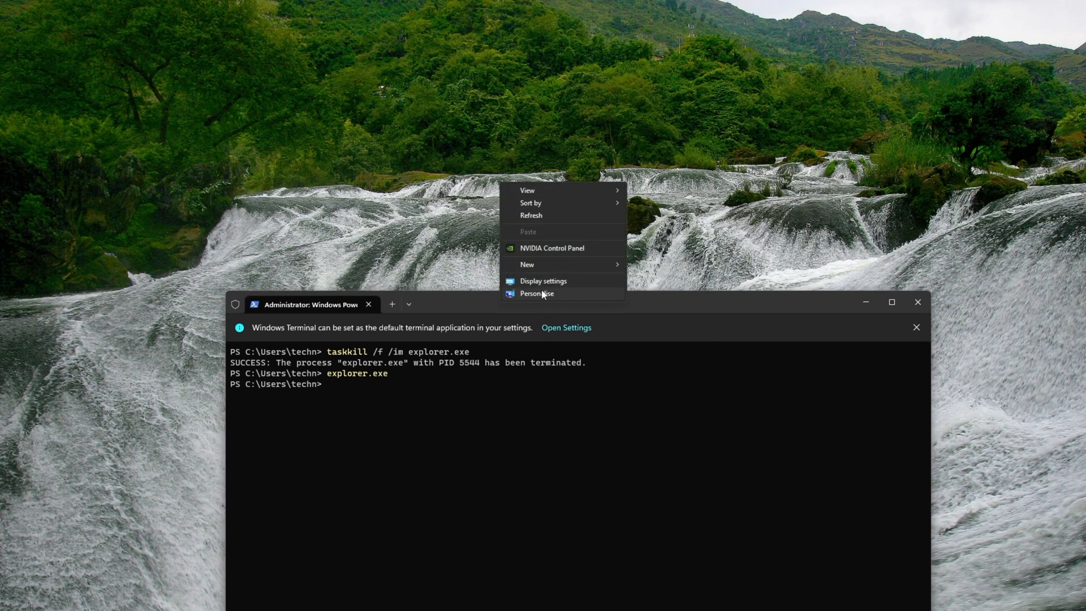
click(465, 196)
right_click(462, 194)
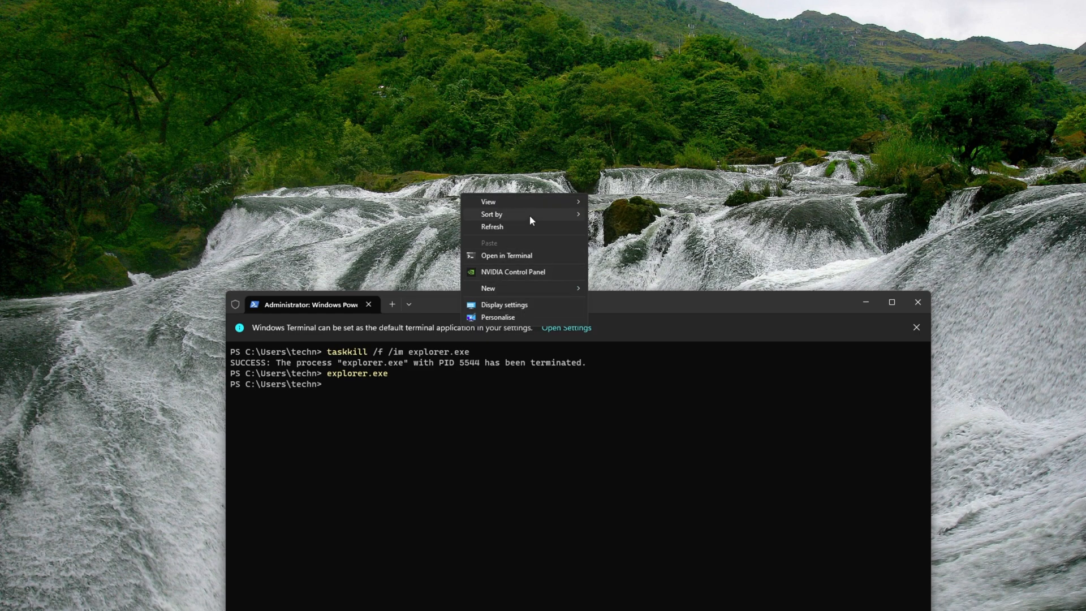
drag(617, 301, 584, 175)
click(833, 177)
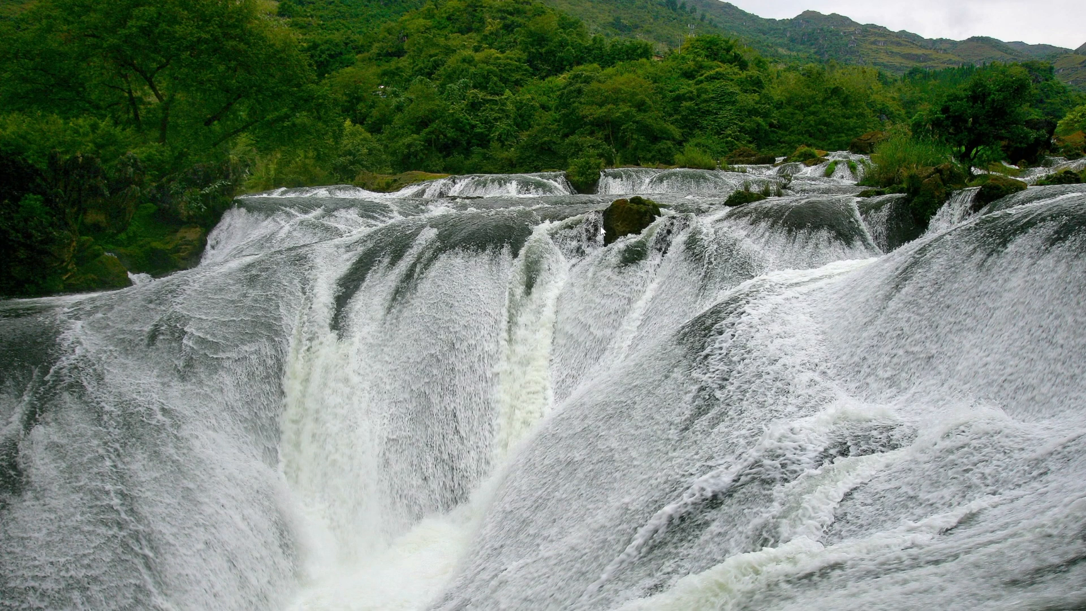
Open the NVIDIA Control Panel from the desktop and move its window to the middle of the screen.
right_click(514, 242)
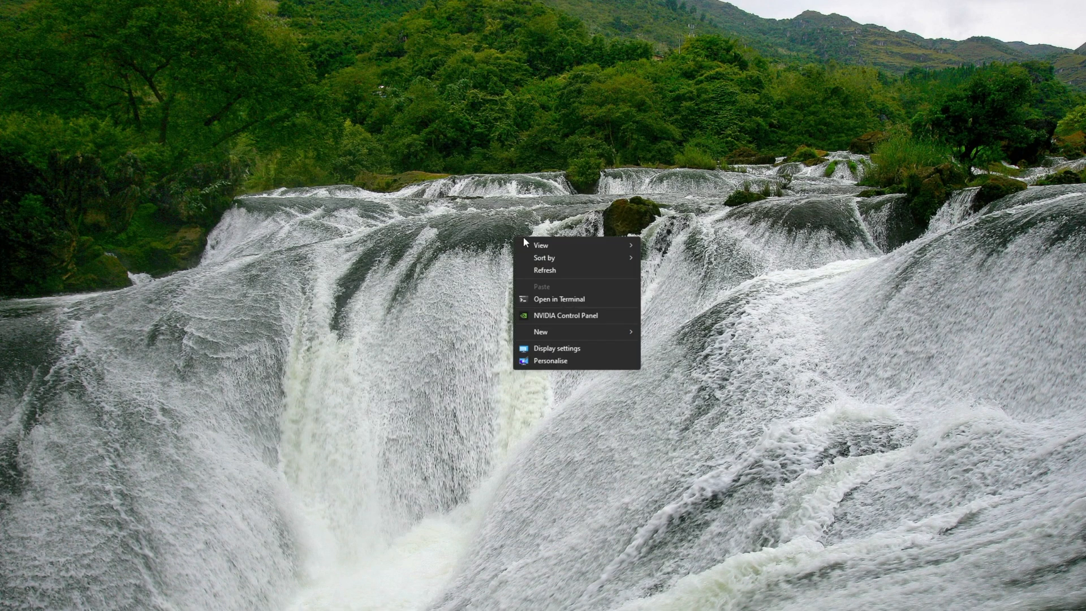
click(571, 316)
click(610, 411)
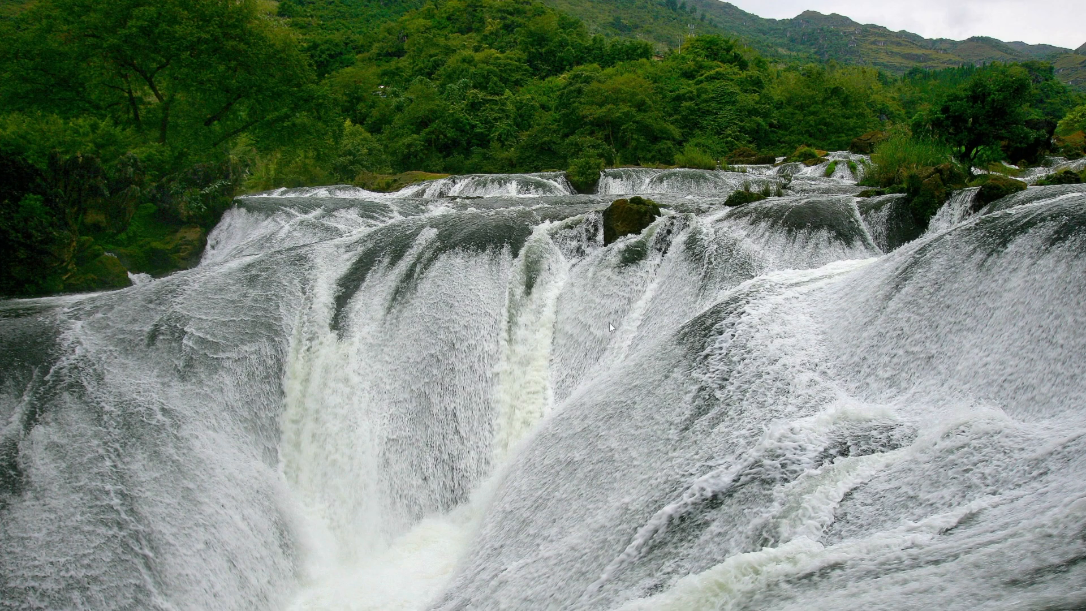
drag(262, 0, 692, 92)
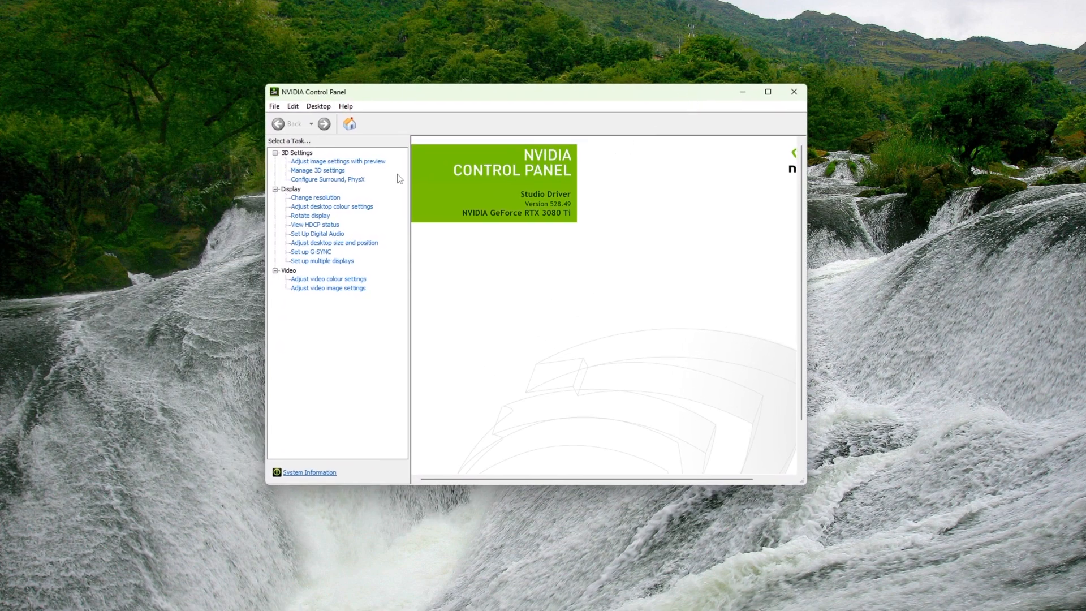
In the image settings with preview, try the preference emphasising Performance, select Use the advanced 3D image settings instead, and apply.
click(341, 163)
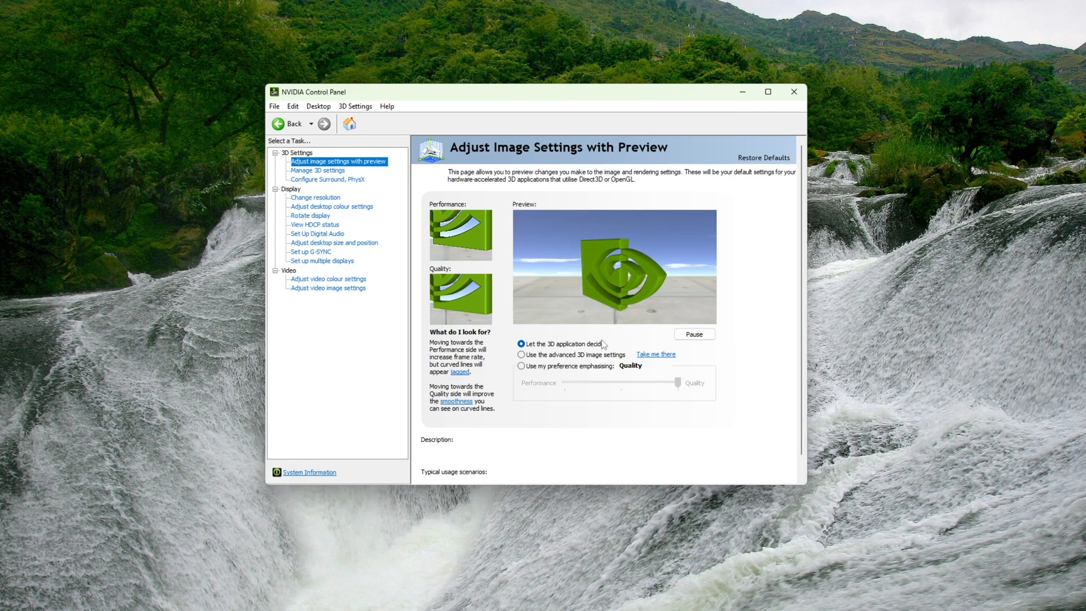
click(578, 366)
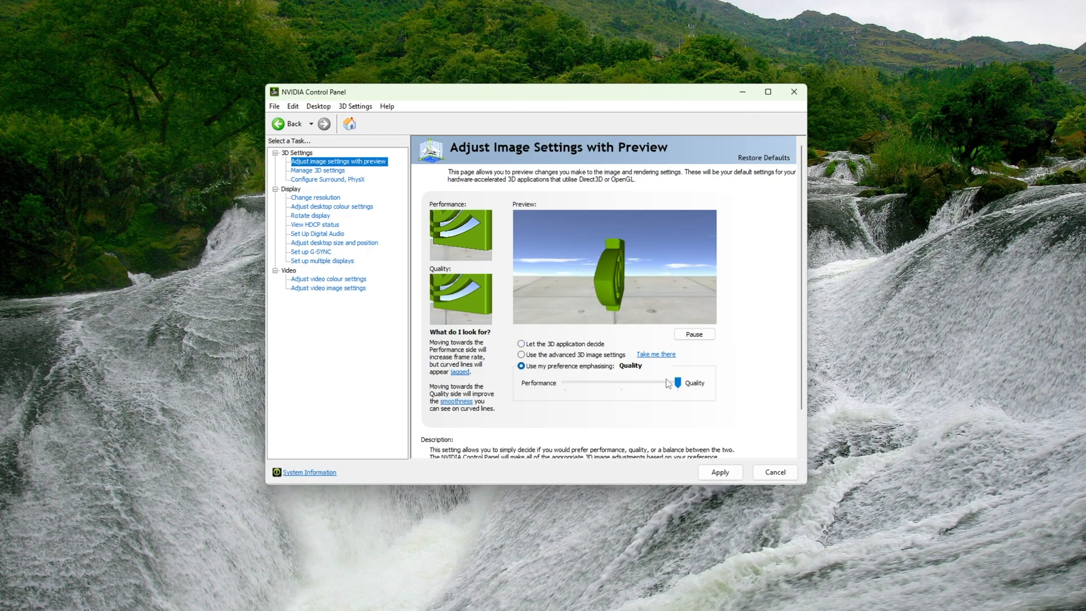
drag(678, 383, 564, 383)
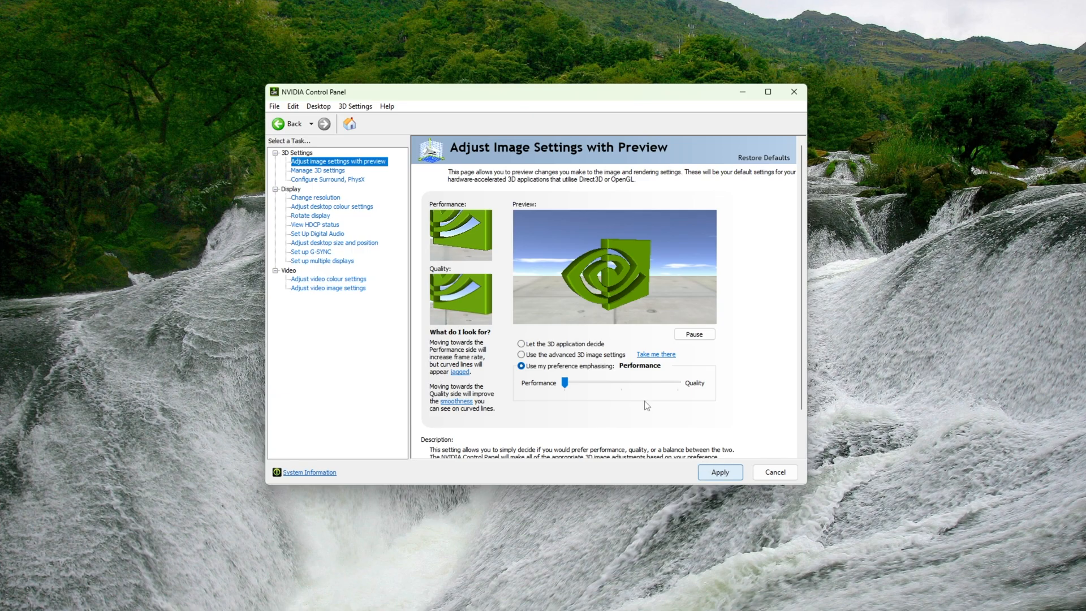
click(557, 357)
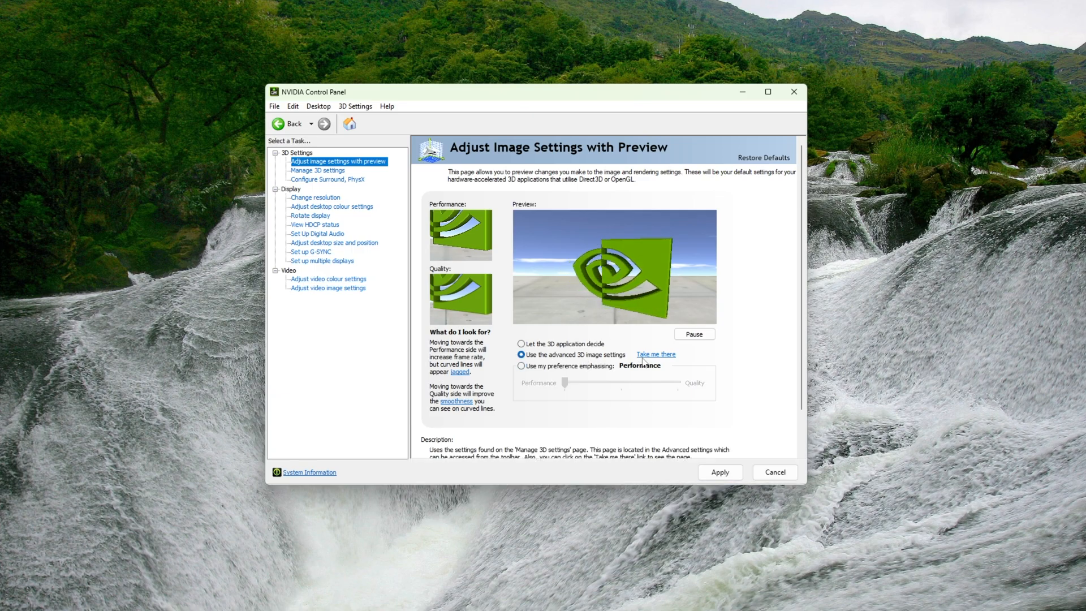
click(720, 473)
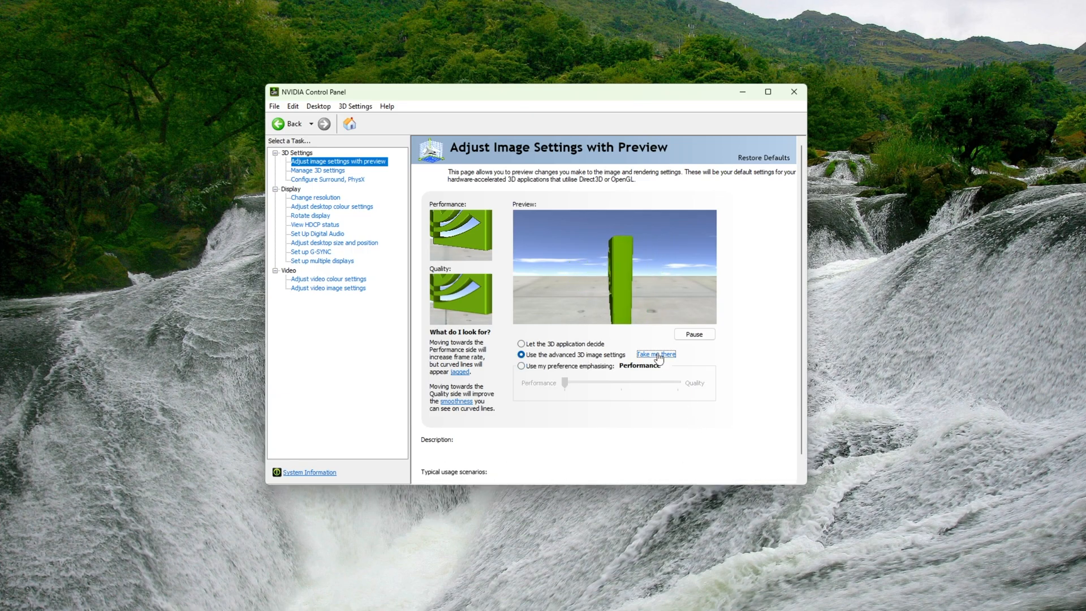
In the global 3D settings, set Texture filtering - Quality to High performance.
click(657, 355)
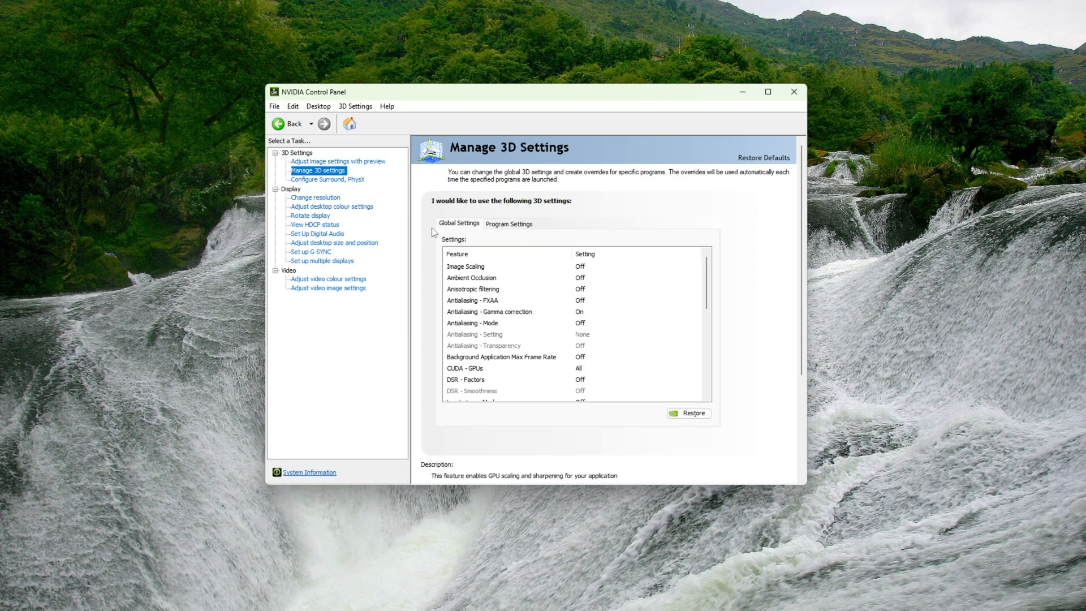
drag(708, 278, 710, 369)
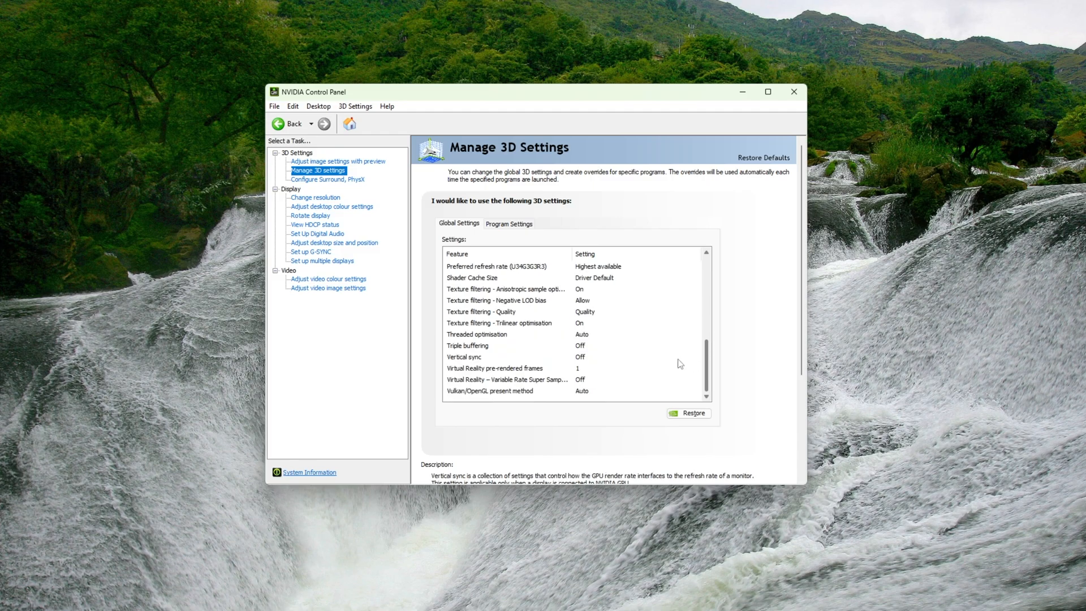
click(532, 311)
click(614, 312)
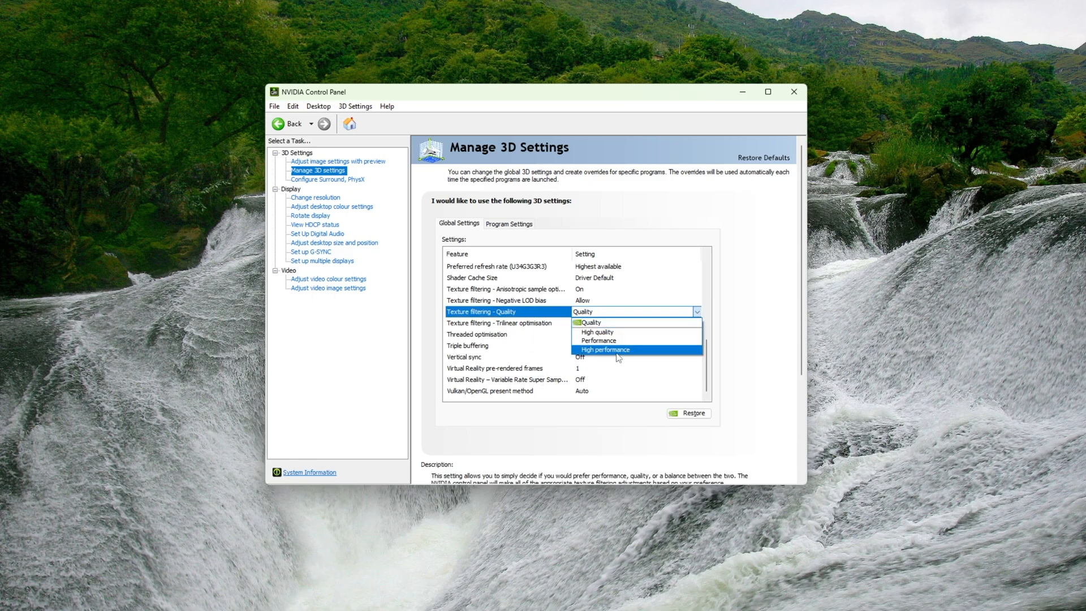
click(613, 349)
scroll(711, 338, down, 2)
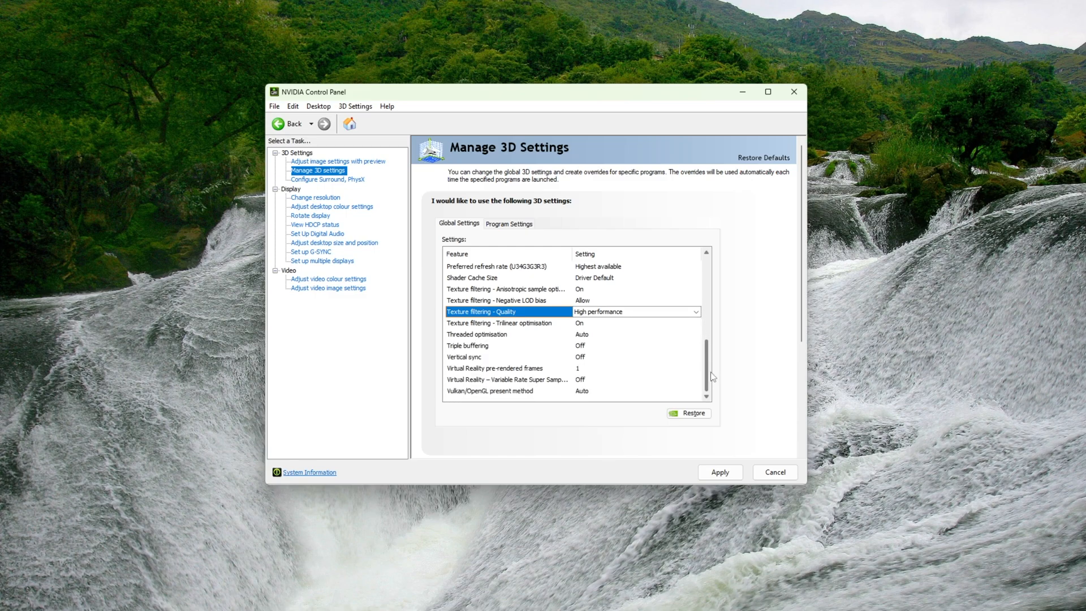
Set the global Power management mode to Prefer maximum performance.
scroll(552, 284, up, 4)
click(532, 387)
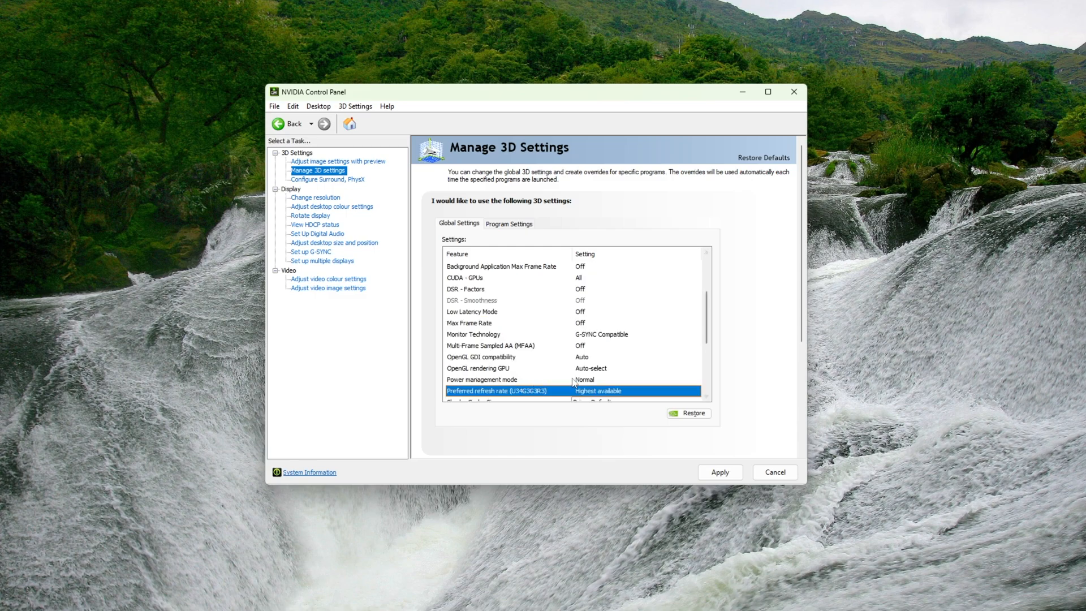
click(605, 380)
click(605, 379)
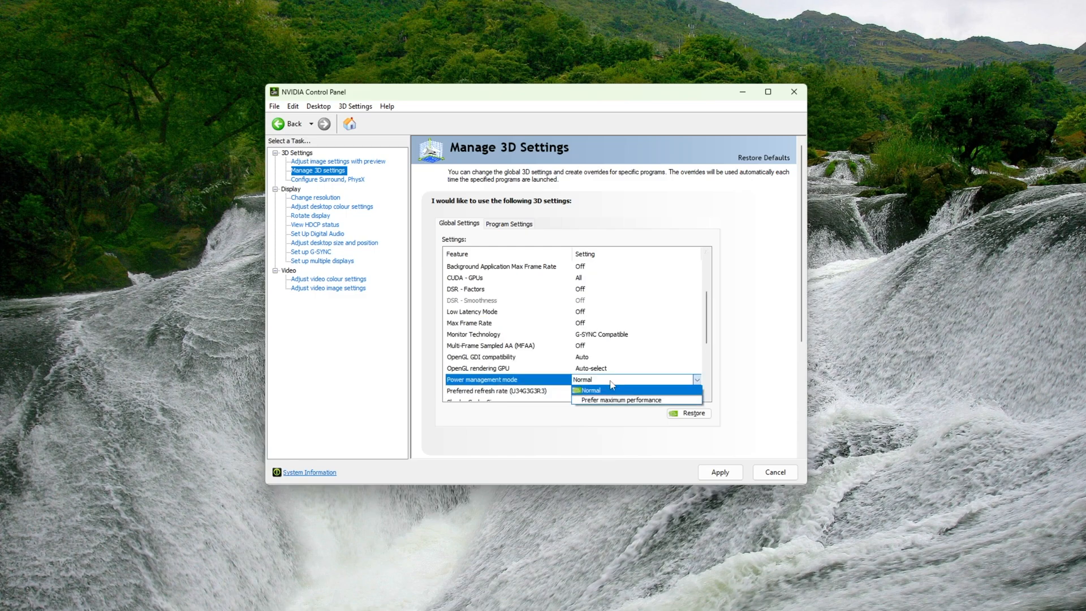
click(624, 400)
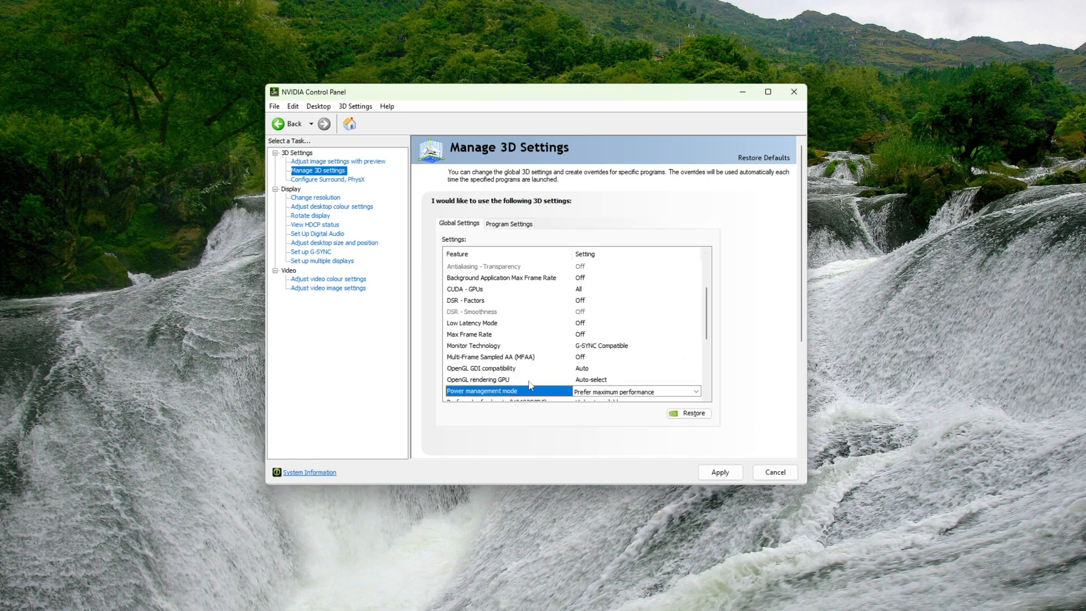
Review the remaining global 3D settings from OpenGL rendering GPU up to Image Scaling and apply the changes.
click(530, 382)
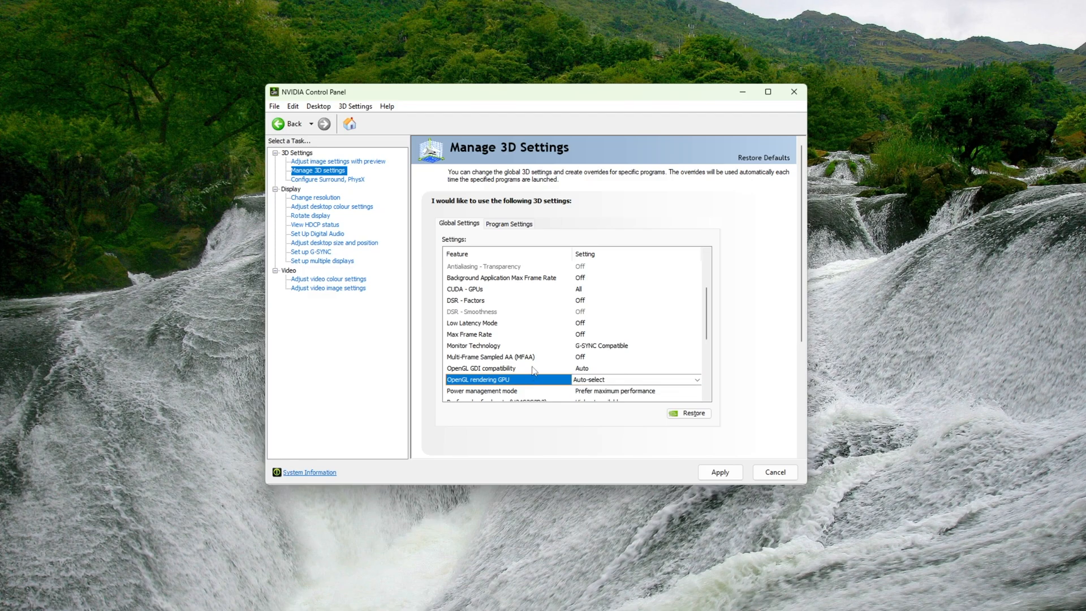
click(531, 367)
click(532, 357)
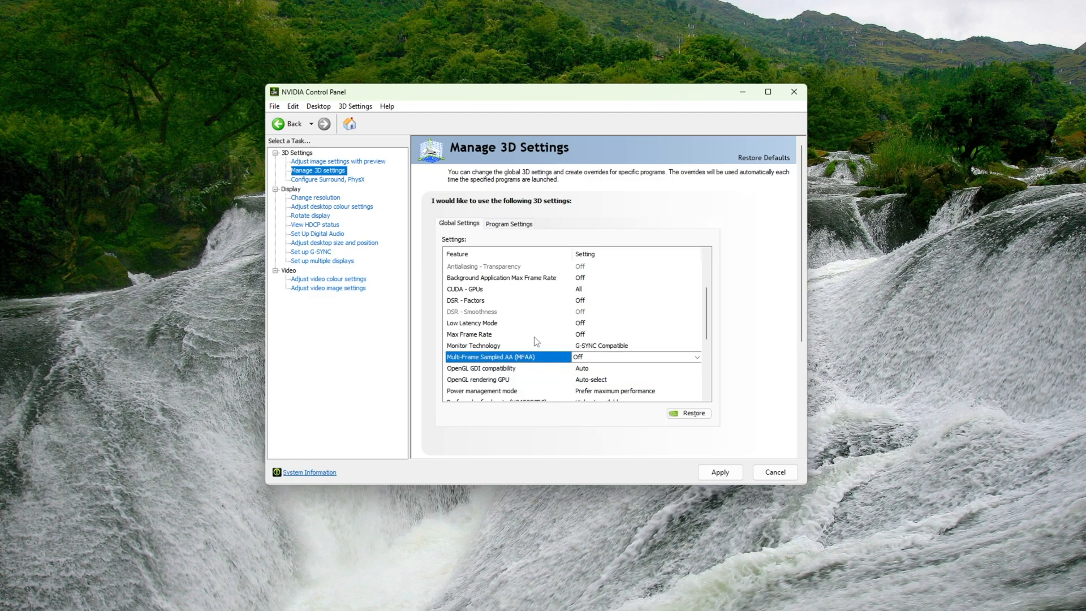
click(534, 345)
click(673, 334)
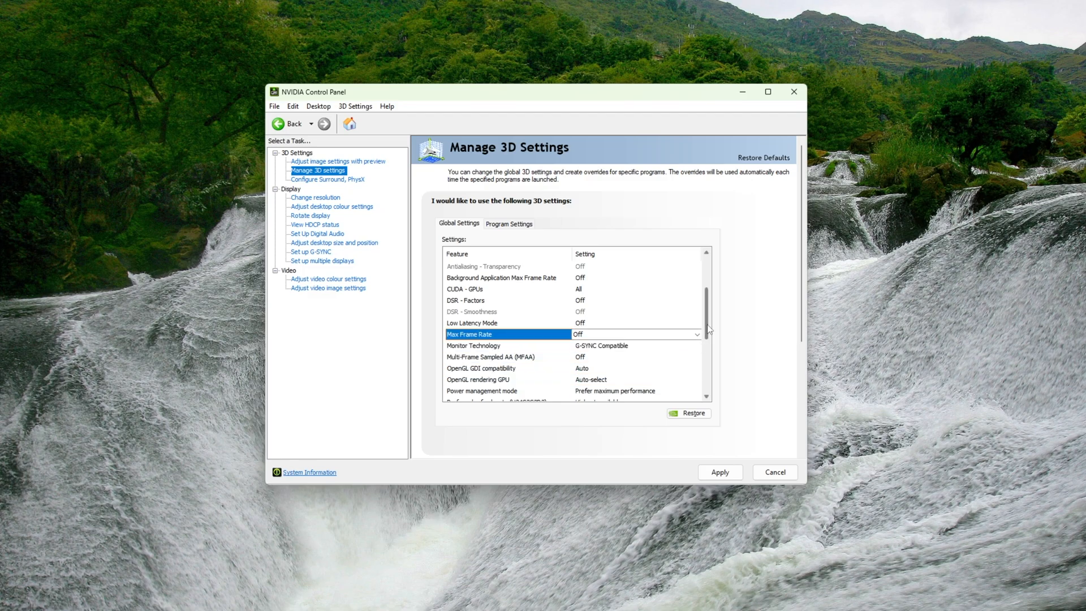
drag(709, 329, 709, 295)
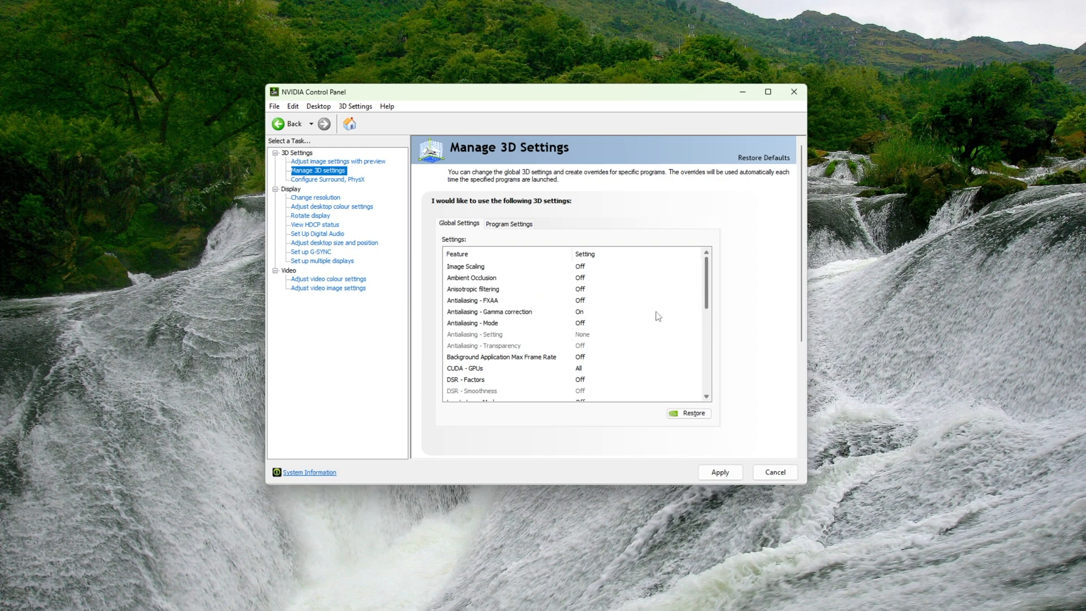
click(600, 267)
click(721, 467)
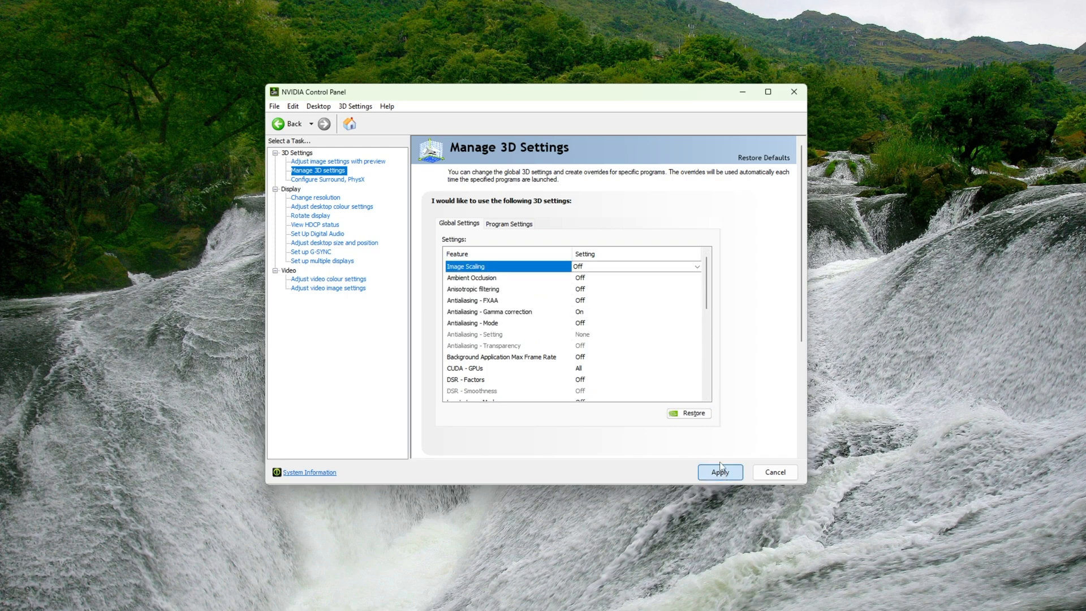
For the U34G3G3R3 display, use NVIDIA colour settings with output dynamic range Full and apply.
click(327, 198)
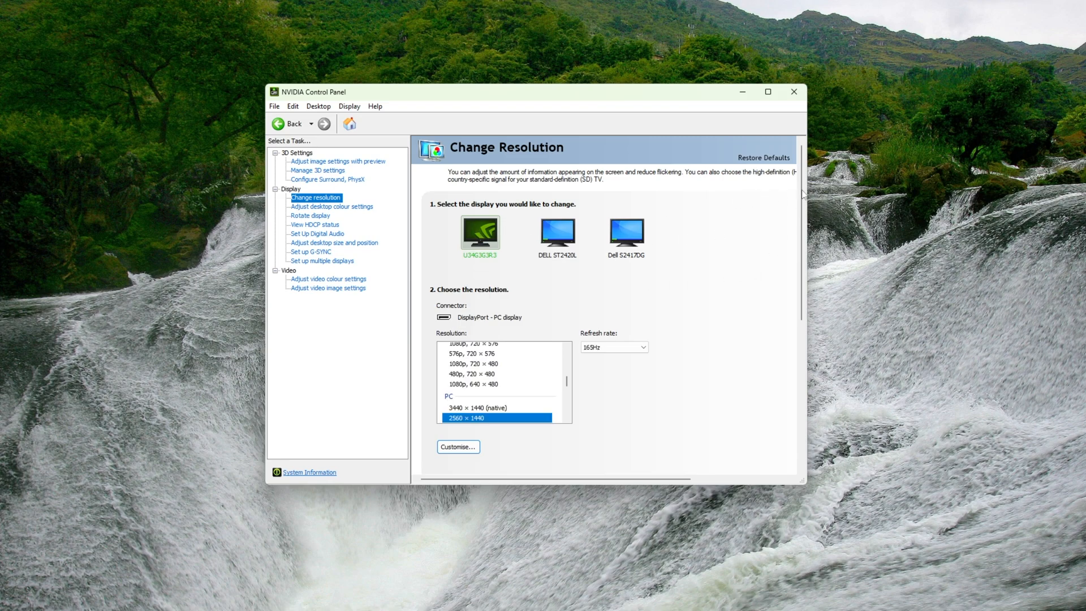
drag(802, 194, 817, 312)
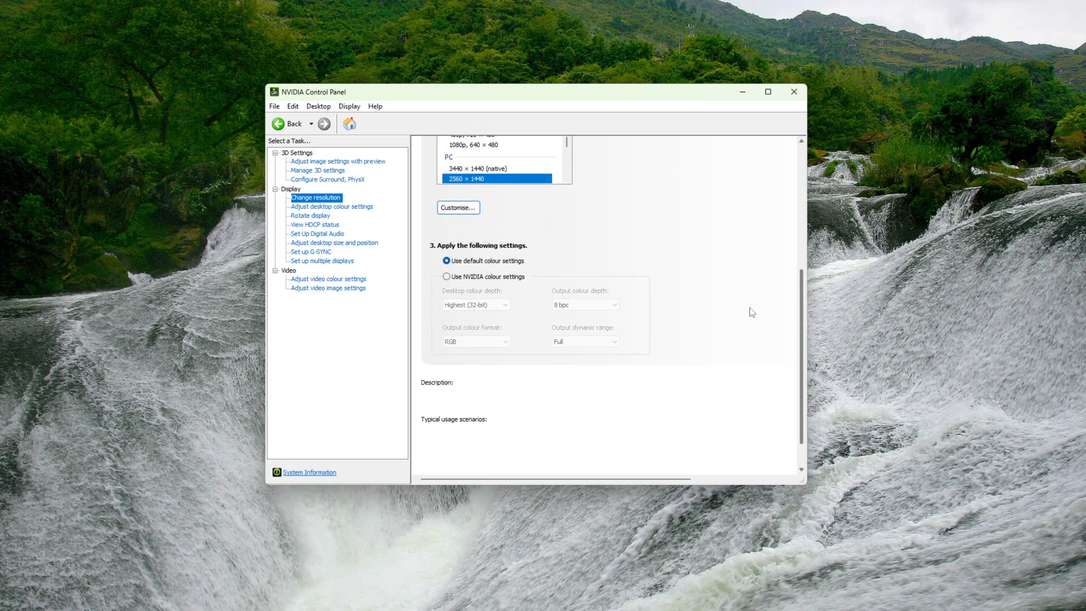
click(488, 278)
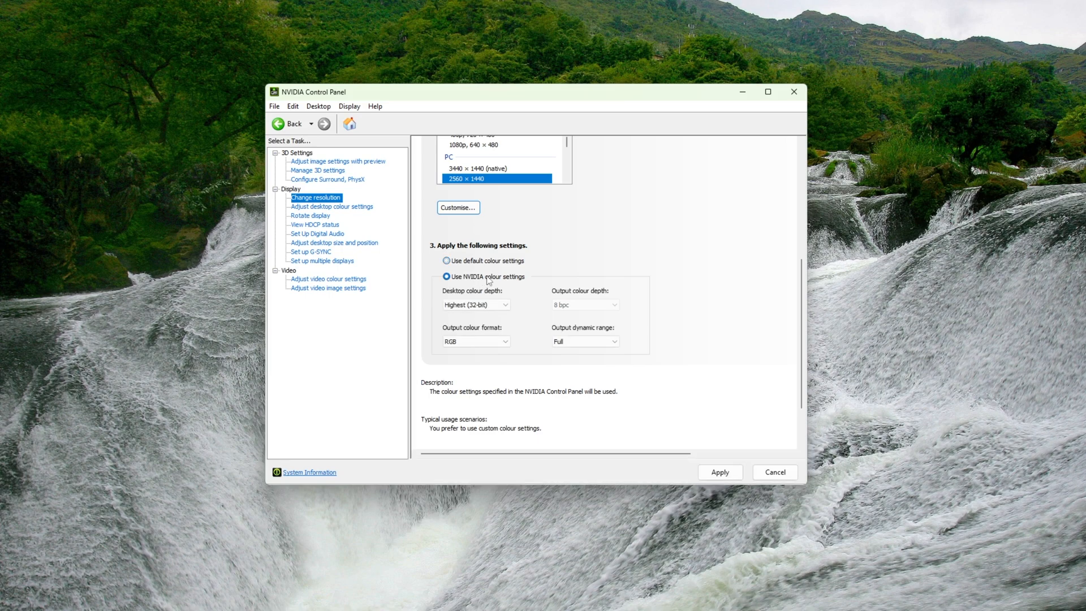
click(586, 342)
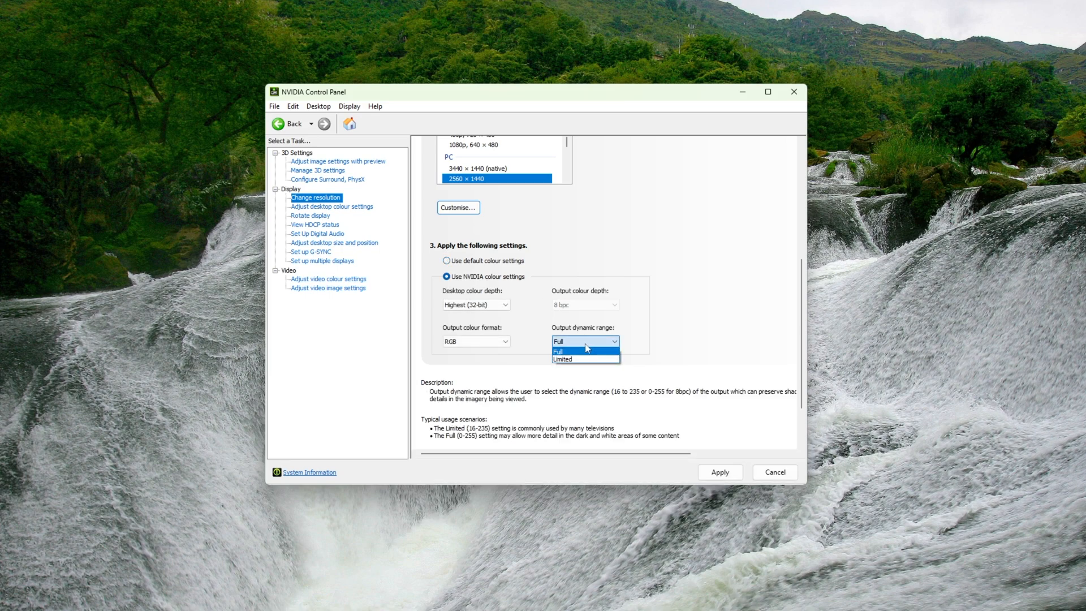
click(587, 351)
click(720, 472)
For the DELL ST2420L display, use NVIDIA colour settings with output dynamic range Full and apply.
click(582, 250)
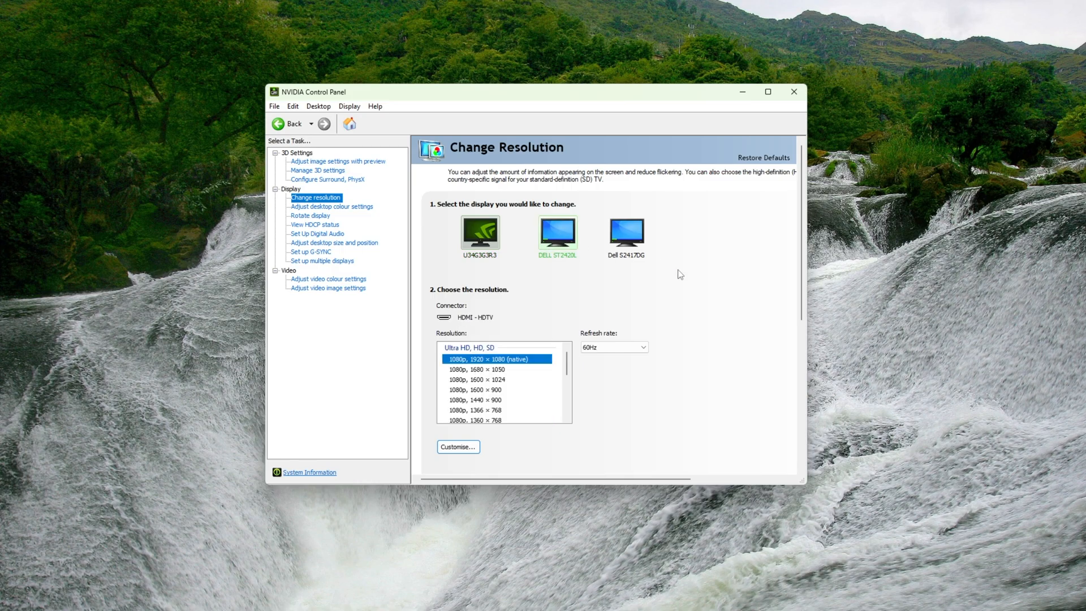
scroll(682, 295, down, 4)
click(481, 296)
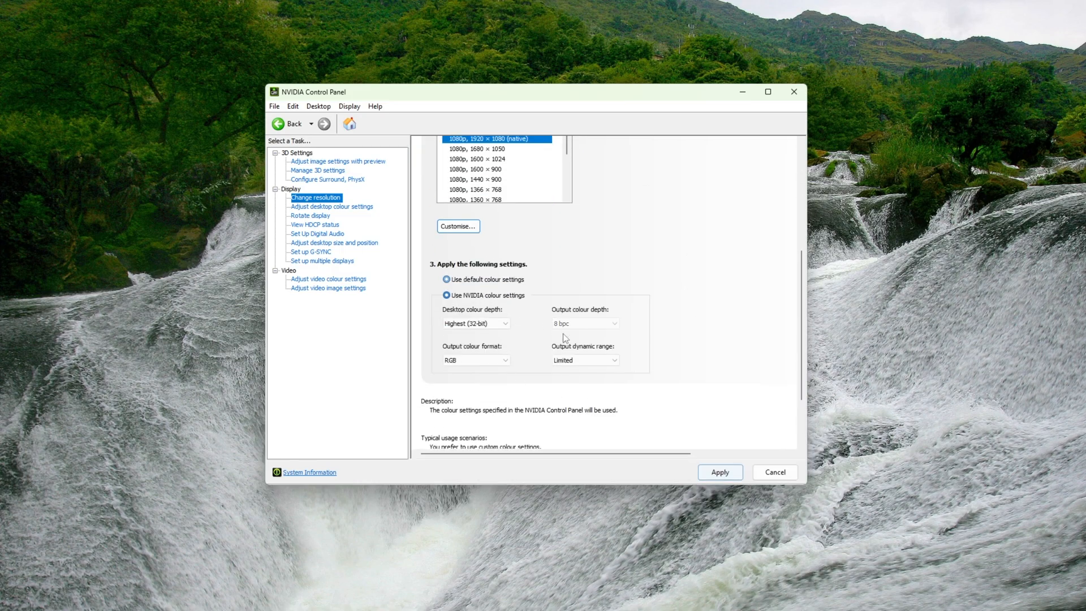
click(585, 361)
click(585, 371)
click(720, 472)
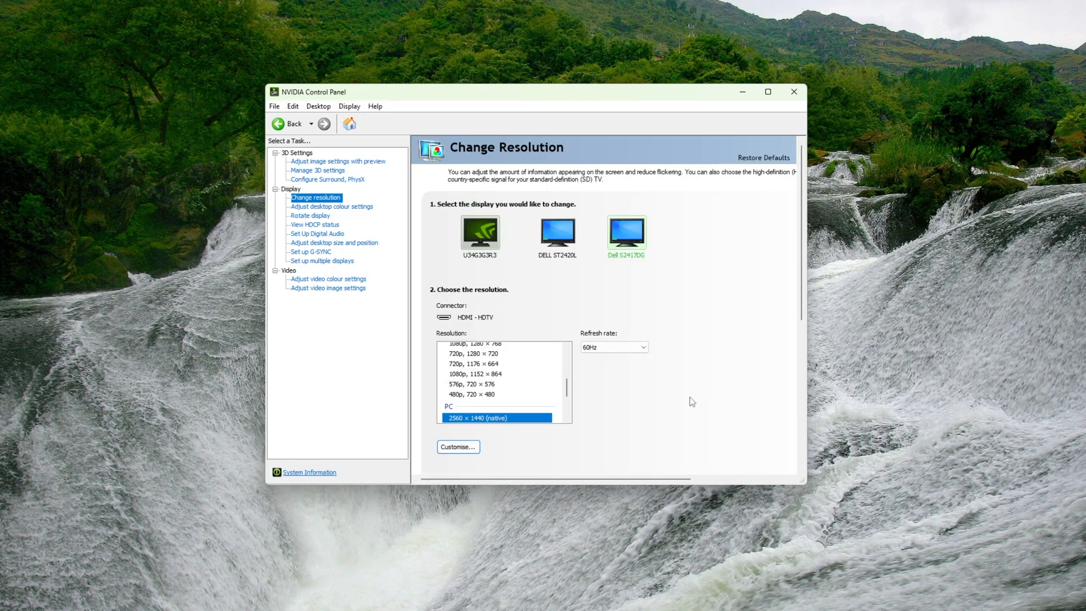
Examine the desktop colour settings, widening the window and previewing reference images 2 and 3.
click(348, 208)
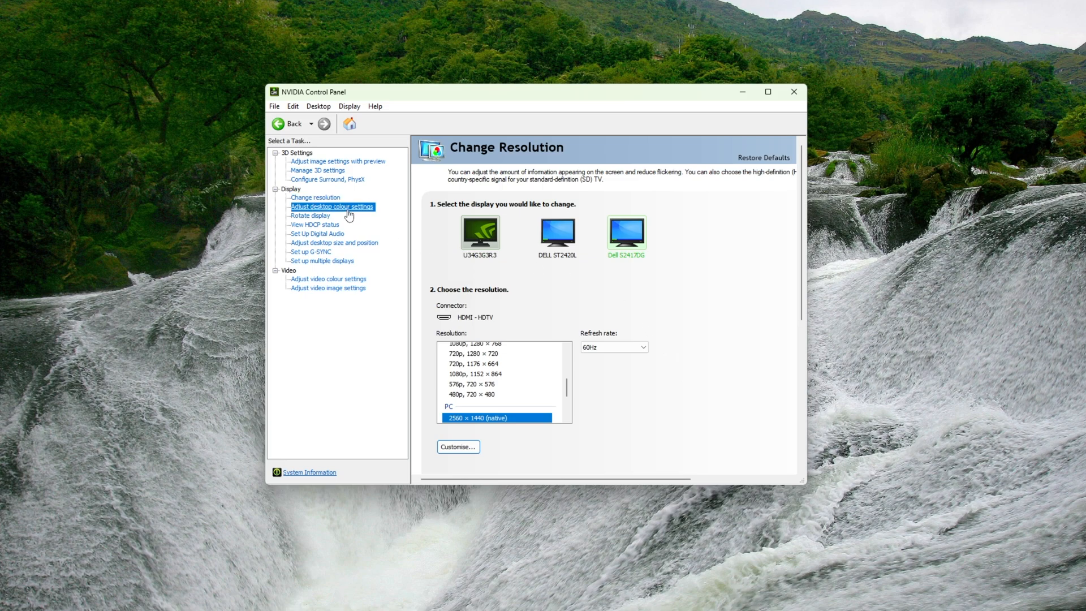
scroll(651, 291, down, 3)
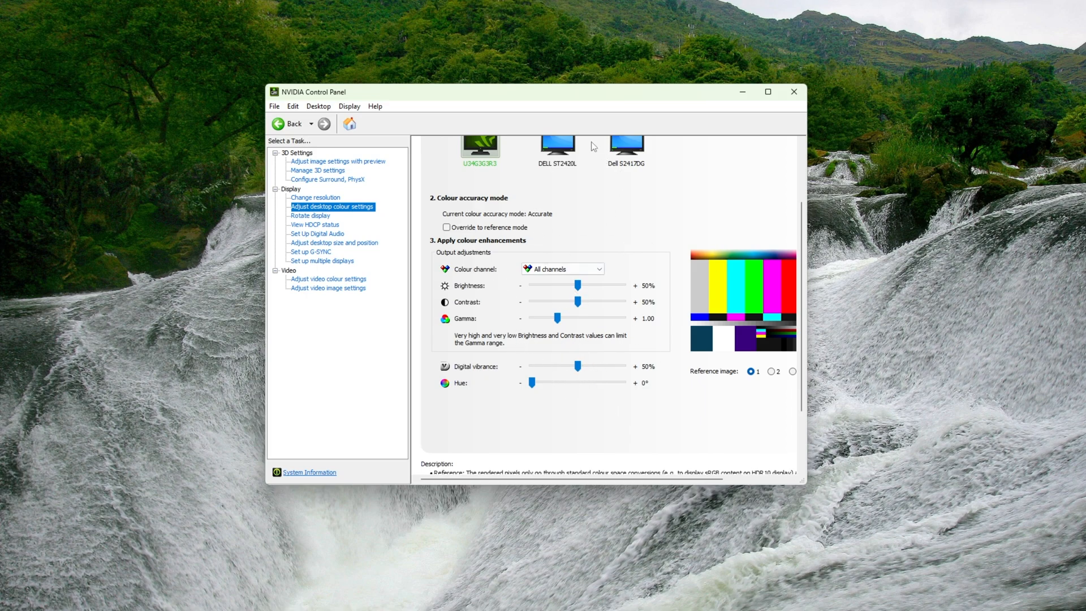
drag(806, 333, 888, 335)
click(771, 371)
click(793, 372)
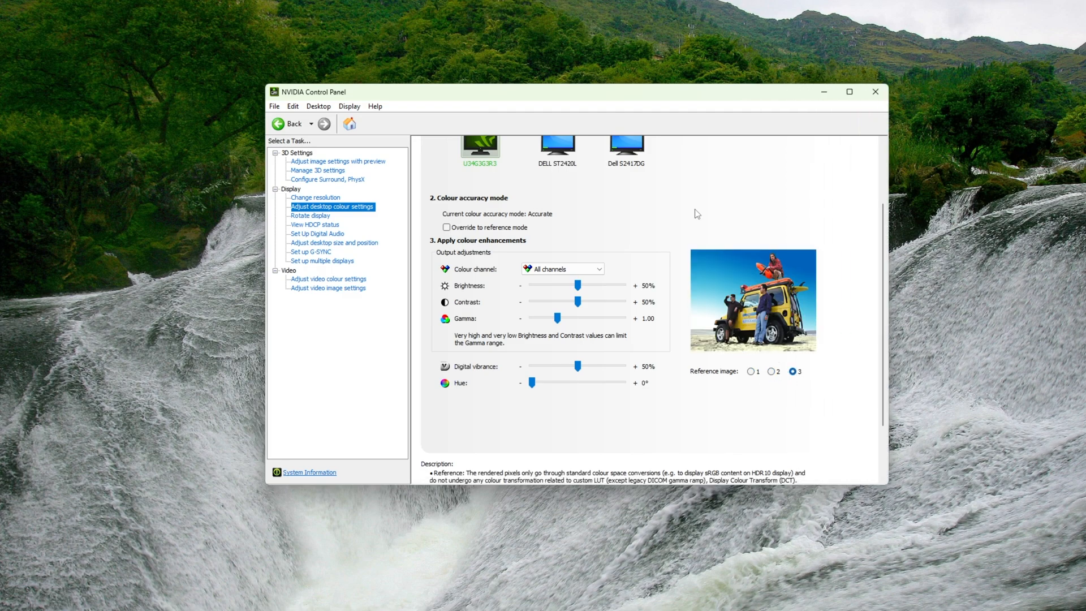
drag(607, 89, 701, 123)
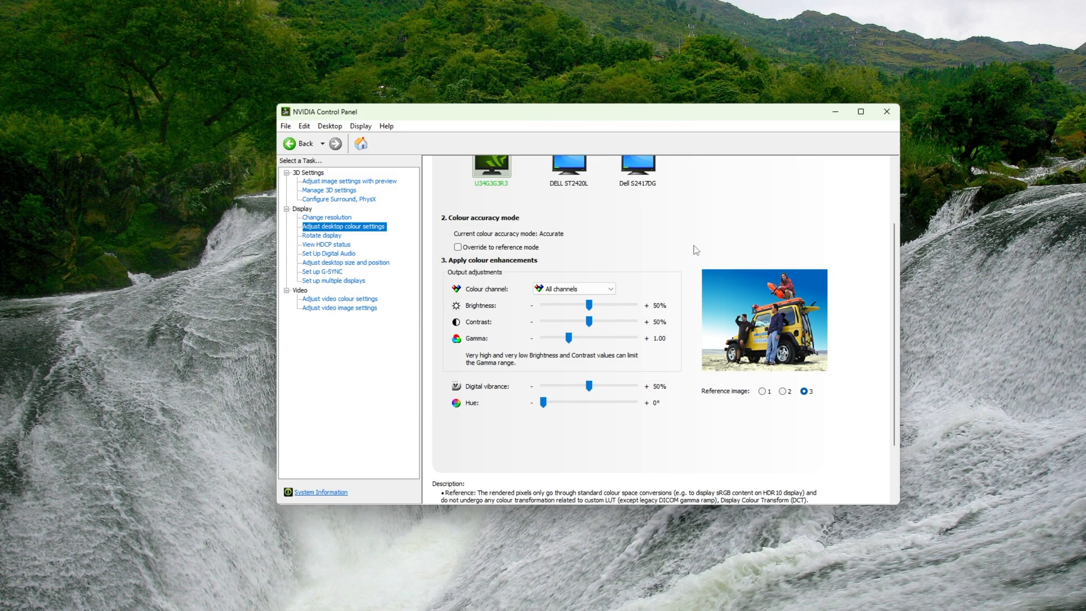
Look at the display rotation options, set the Dell S2417DG's HDMI digital audio to Turn off audio, and apply.
click(322, 236)
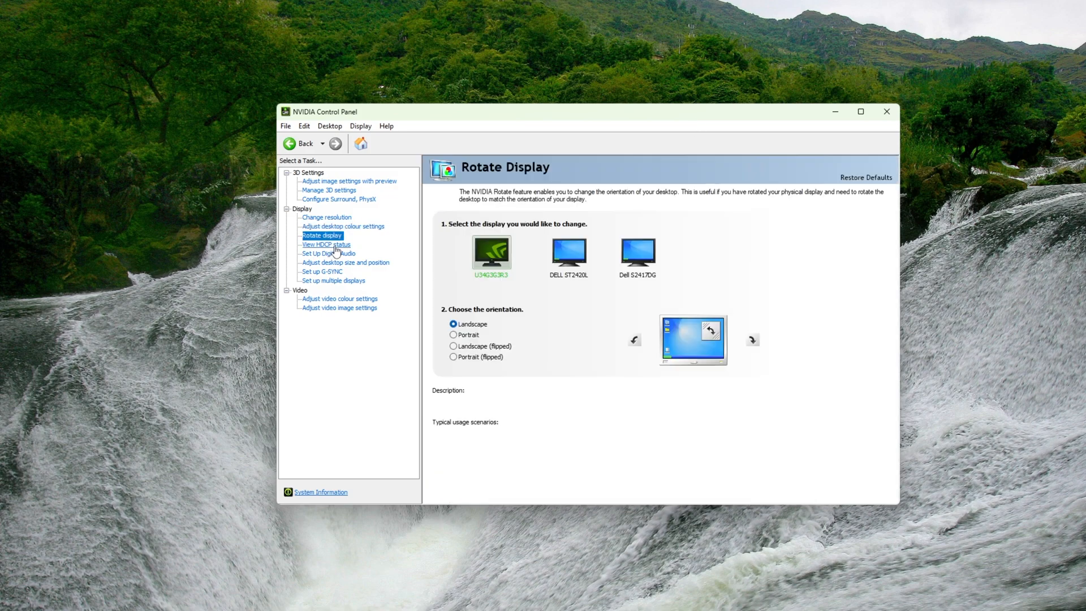
click(341, 255)
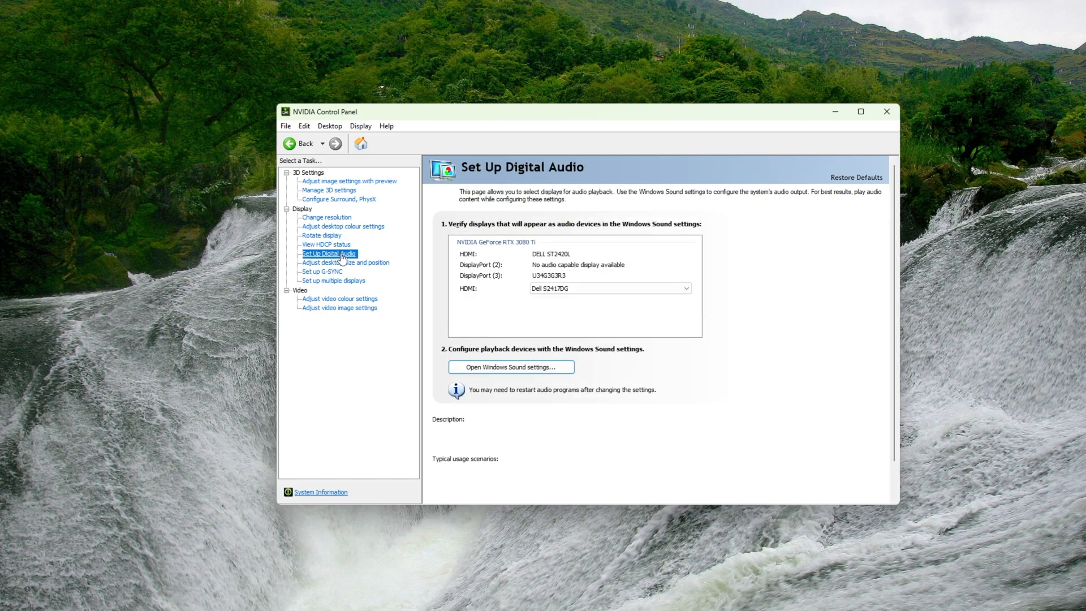
click(559, 292)
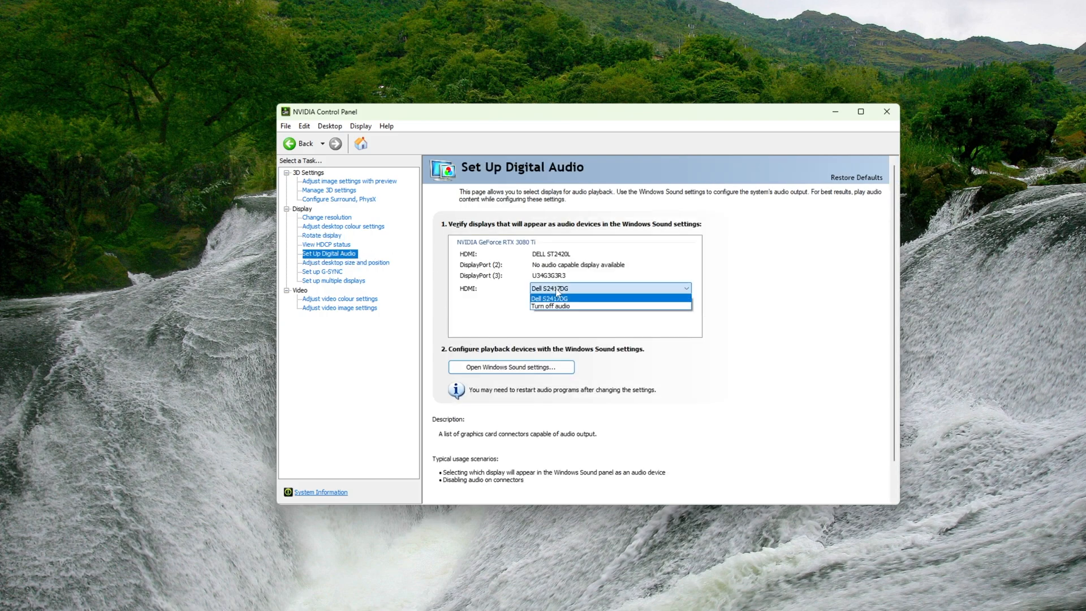
click(560, 304)
click(803, 490)
Turn off G-SYNC and G-SYNC Compatible in the G-SYNC setup and apply the change.
click(322, 272)
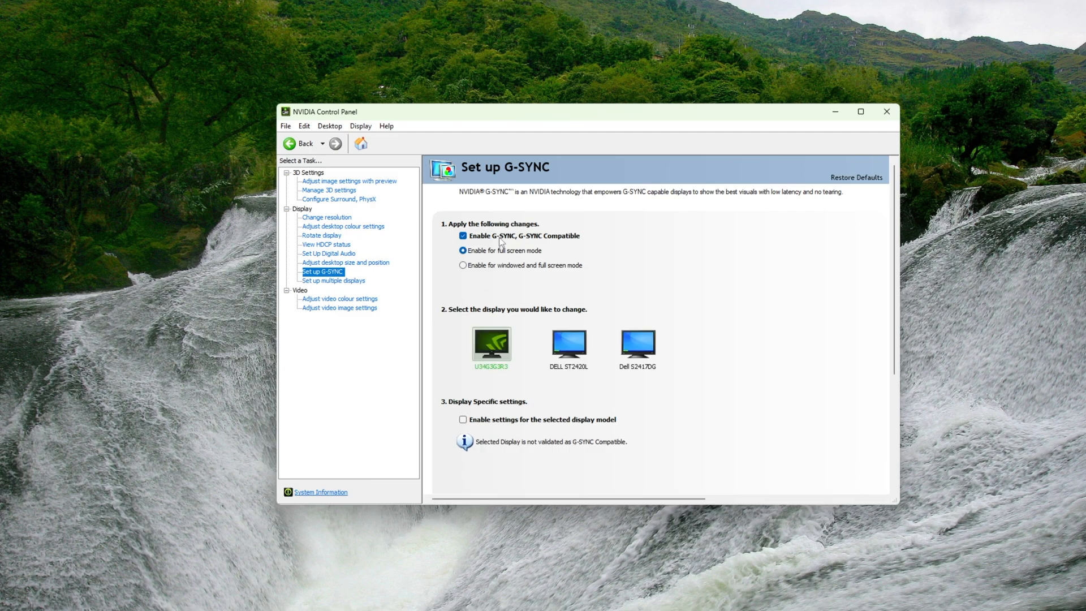
click(464, 236)
click(813, 491)
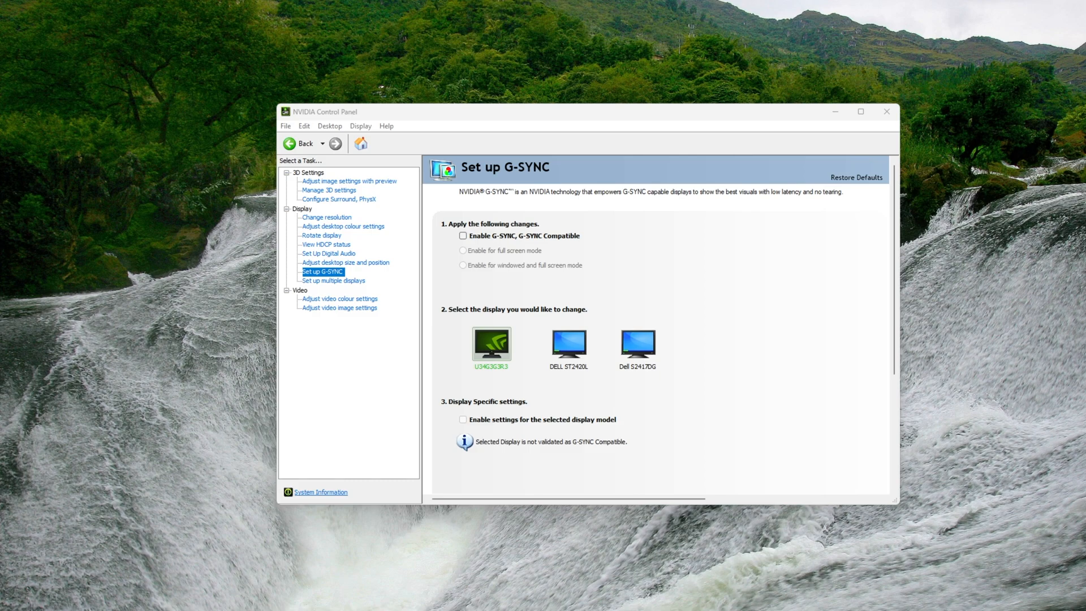
Look through the video colour and video image settings, and close the NVIDIA Control Panel.
click(356, 299)
click(361, 308)
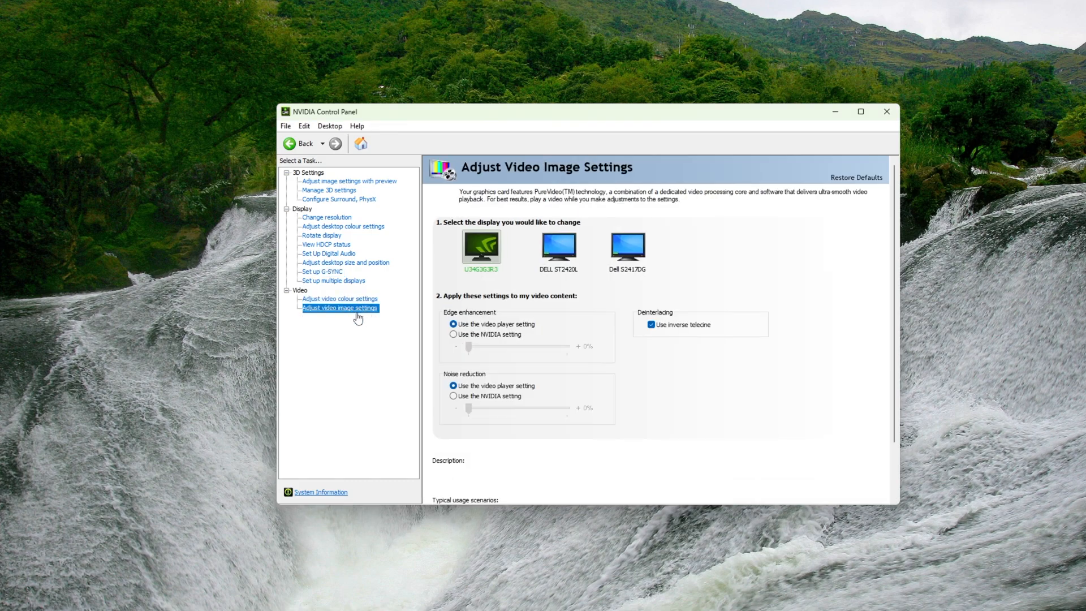
click(887, 111)
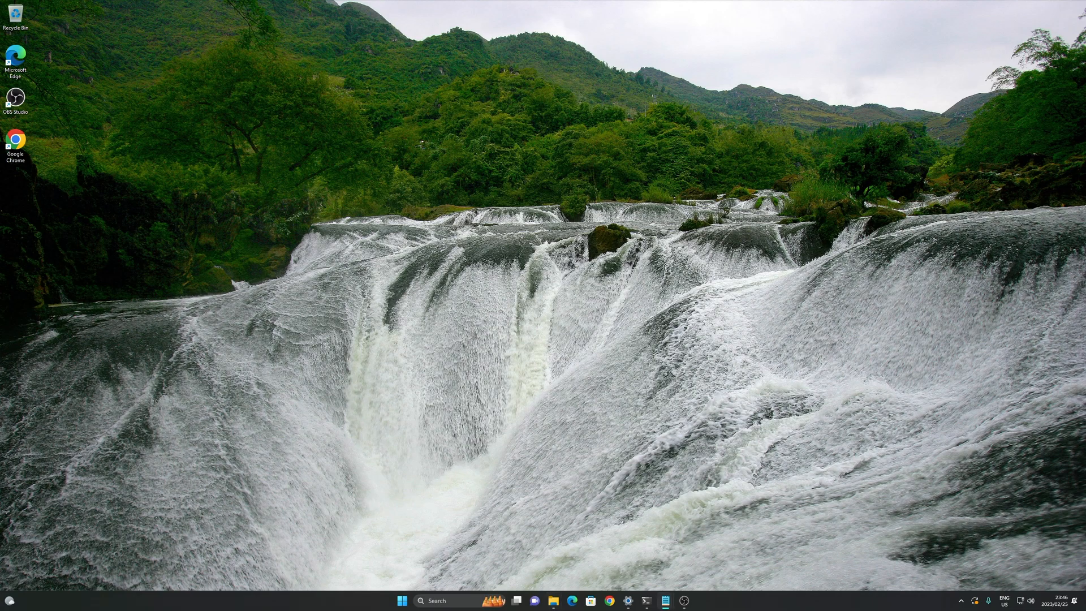
Switch to the !Other.txt notes in Notepad, turn on word wrap, select the YES package list, and move the window to another monitor.
click(665, 601)
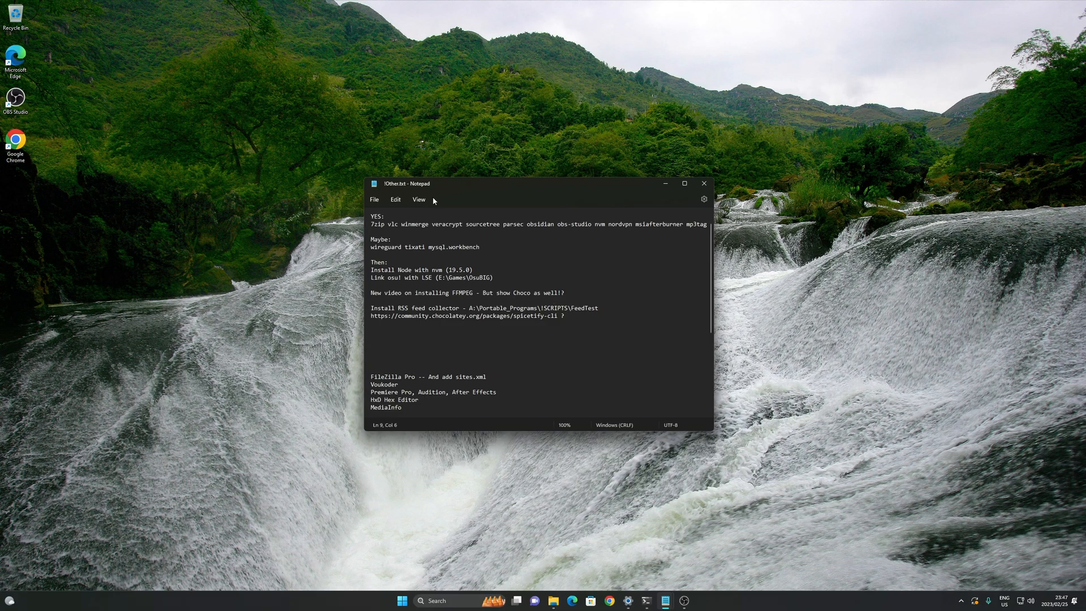
click(416, 201)
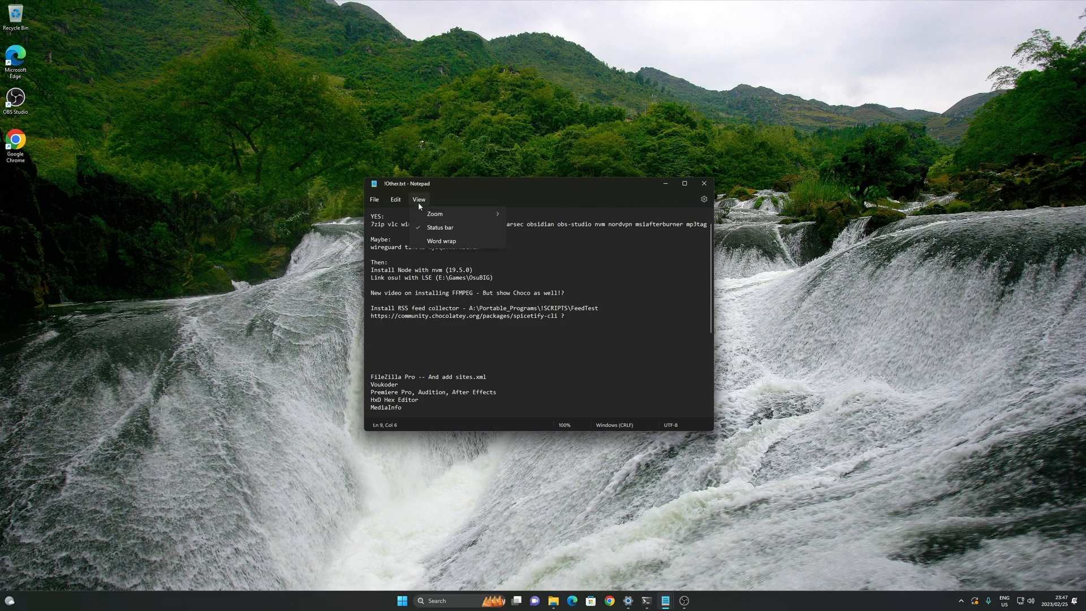
click(452, 242)
drag(425, 253, 364, 224)
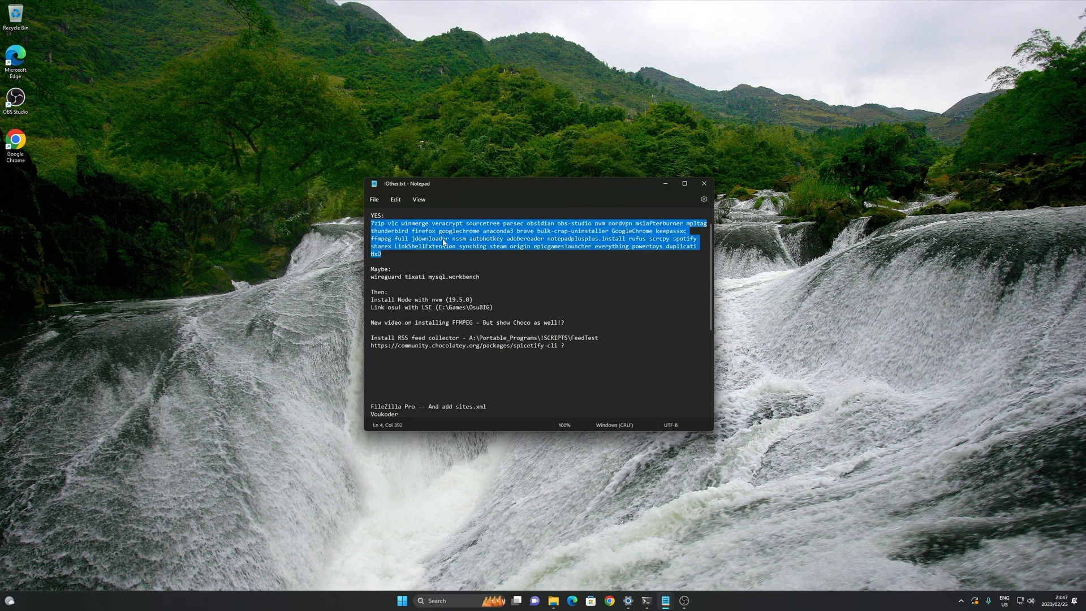
drag(455, 187, 1085, 175)
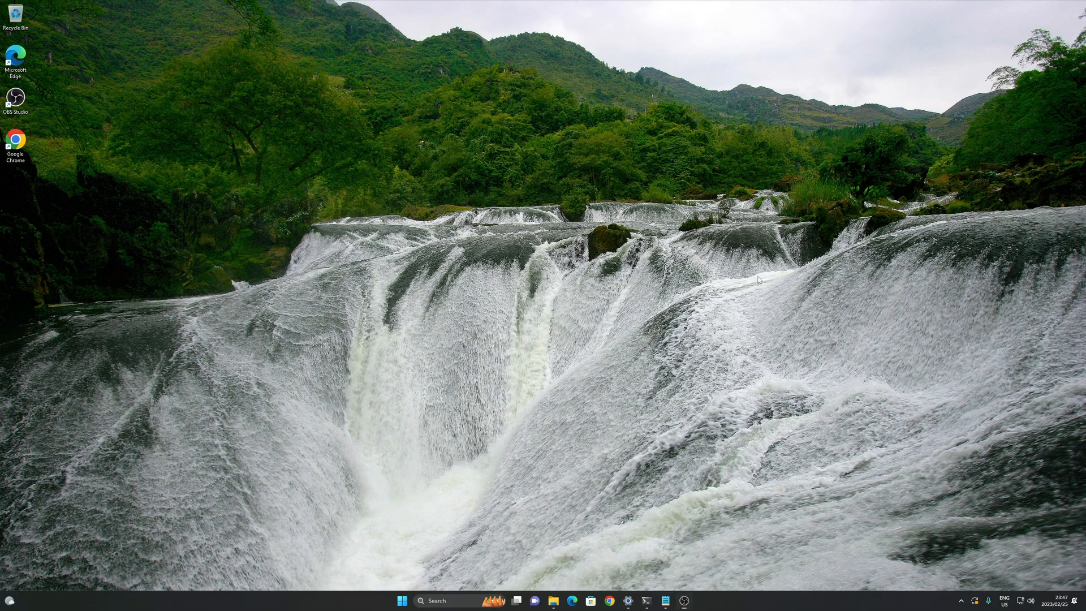
Switch to Chrome, search the web for "download choco", and open the Chocolatey install page at its installation methods.
click(605, 604)
drag(1085, 85, 461, 111)
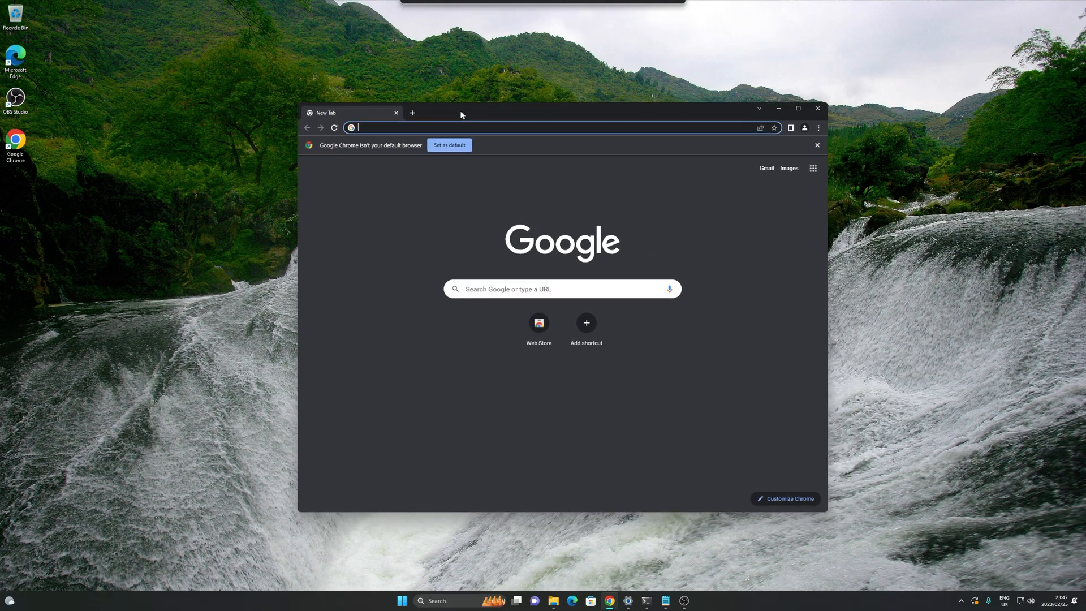
click(467, 130)
text(download choco)
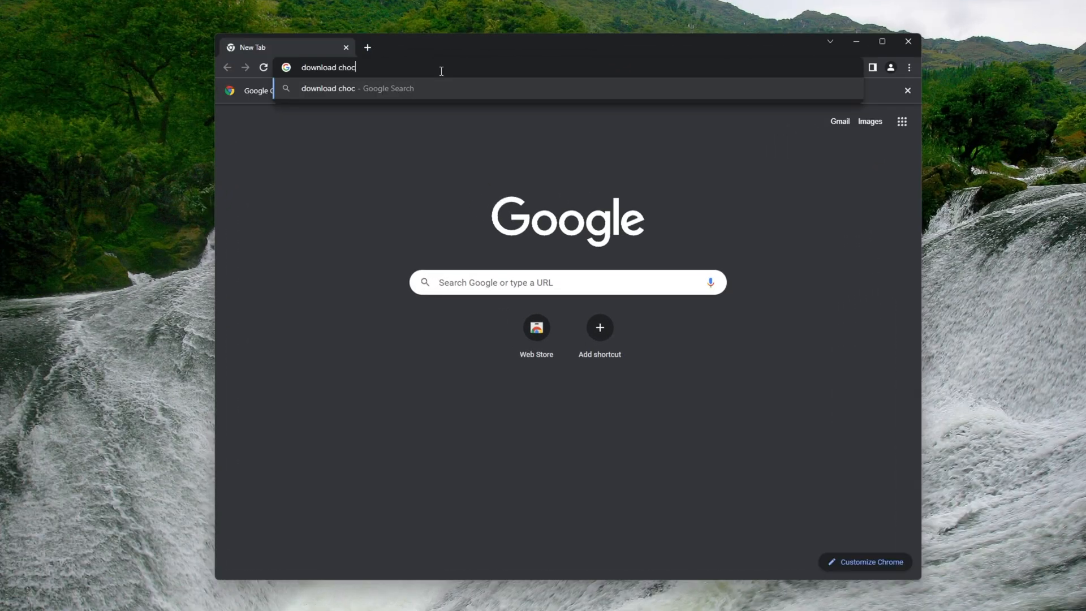
key(Return)
middle_click(337, 237)
scroll(550, 286, down, 4)
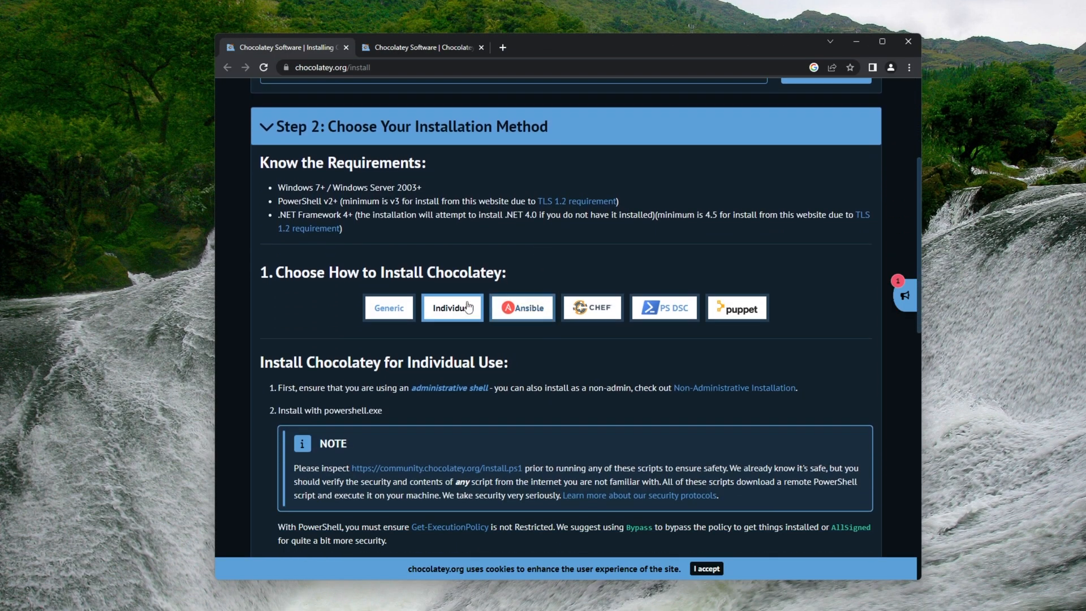
Copy Chocolatey's install command for individual use and run it in the administrator PowerShell window.
click(457, 313)
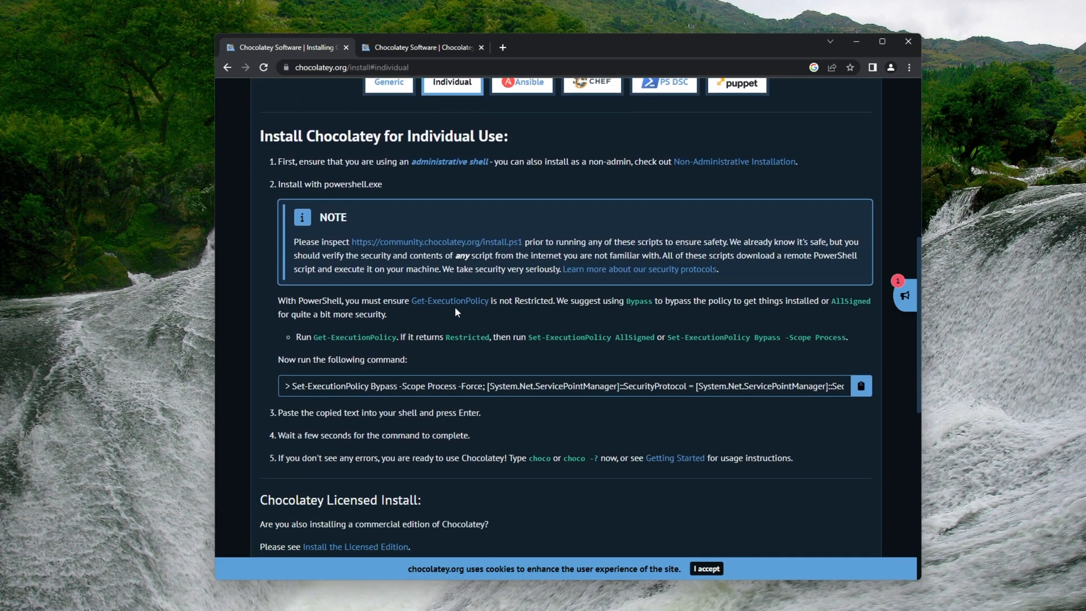
click(863, 333)
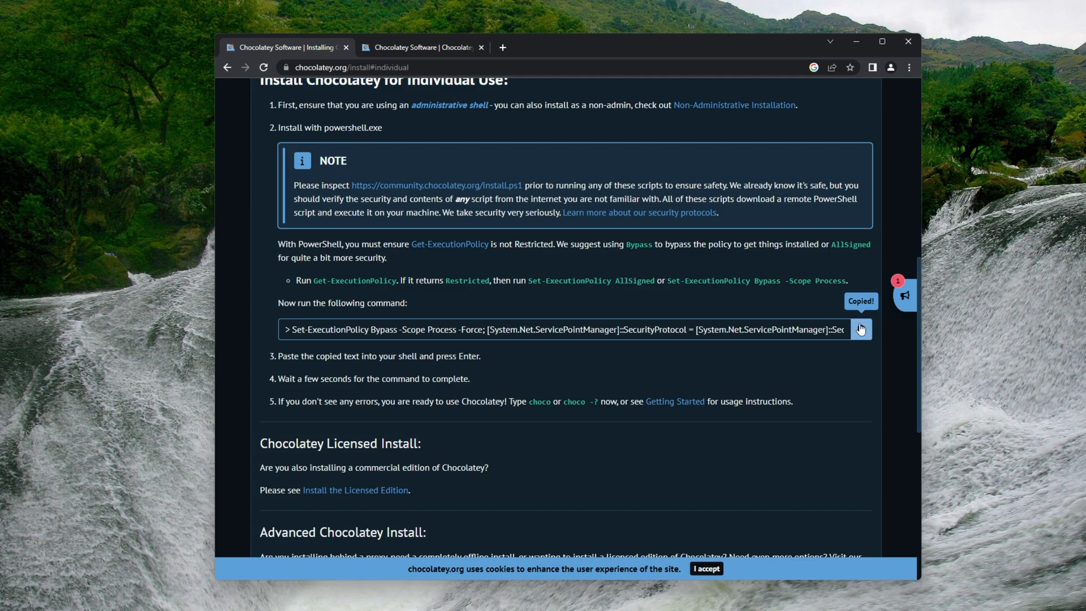
click(640, 598)
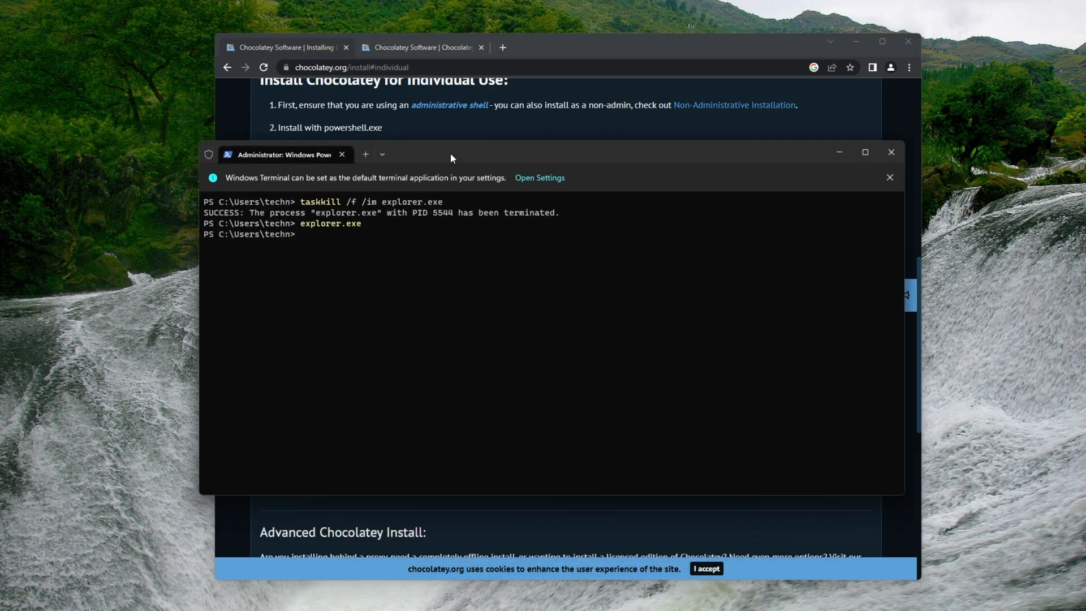
mouse_move(451, 154)
mouse_down()
mouse_move(450, 125)
mouse_move(462, 141)
mouse_up()
right_click(457, 249)
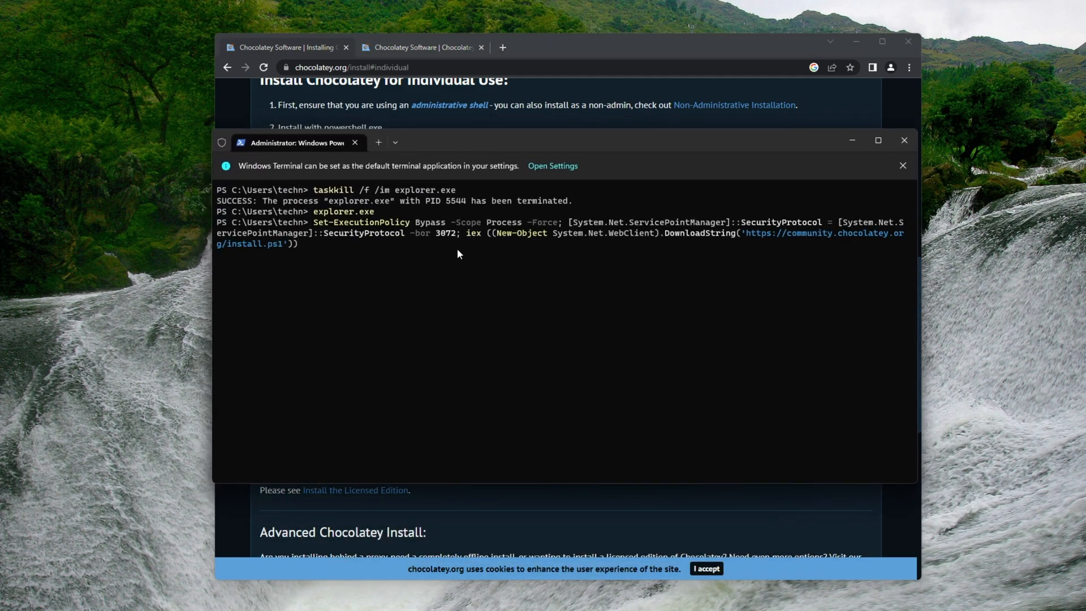
key(Return)
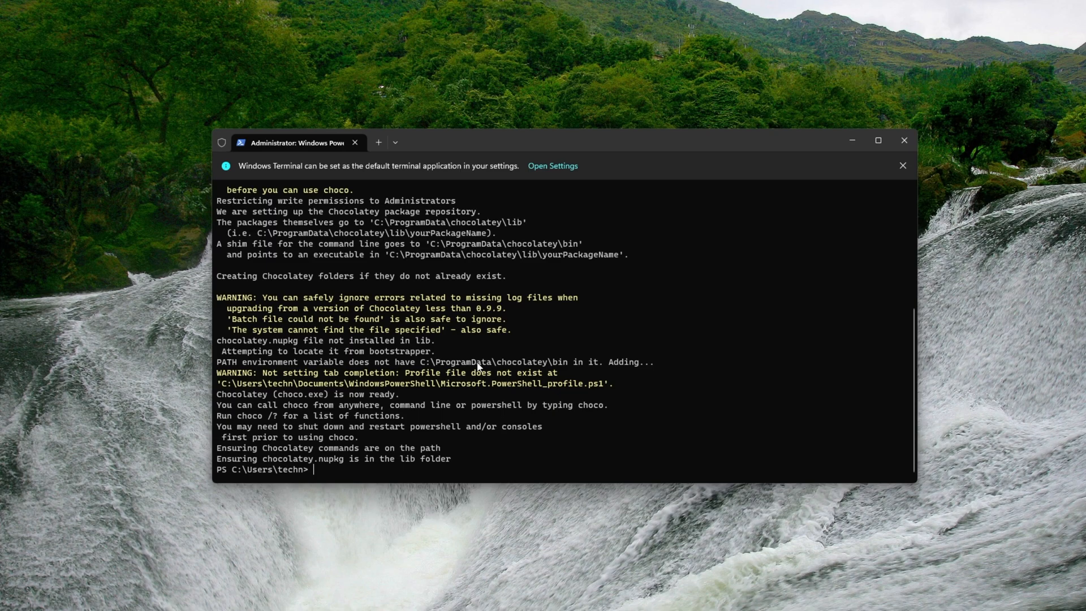
Copy the word choco from the installation output and run it as a command to test Chocolatey.
click(474, 372)
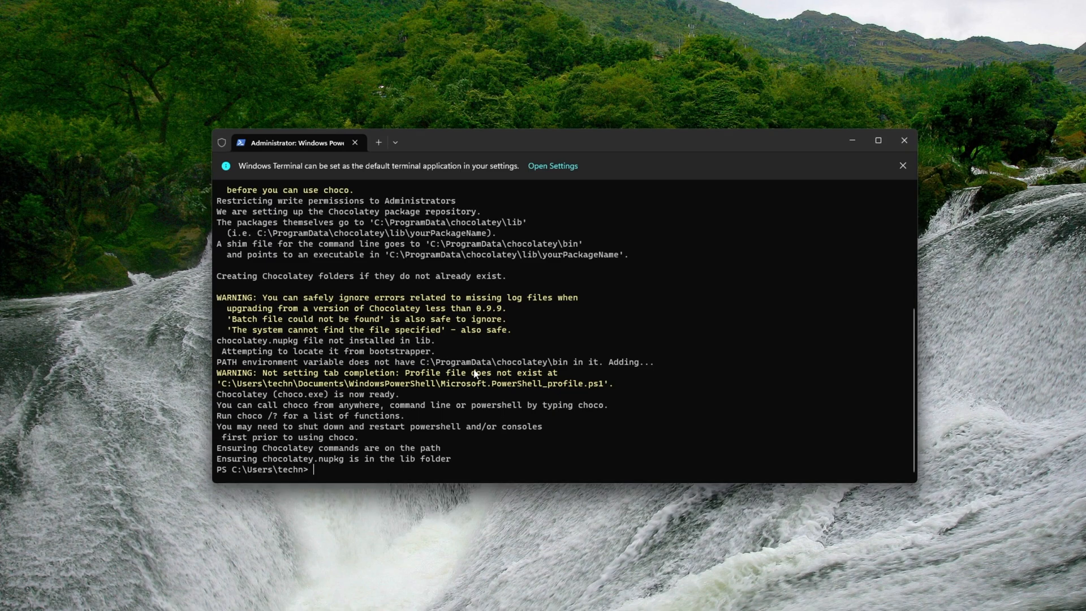
drag(273, 394, 365, 396)
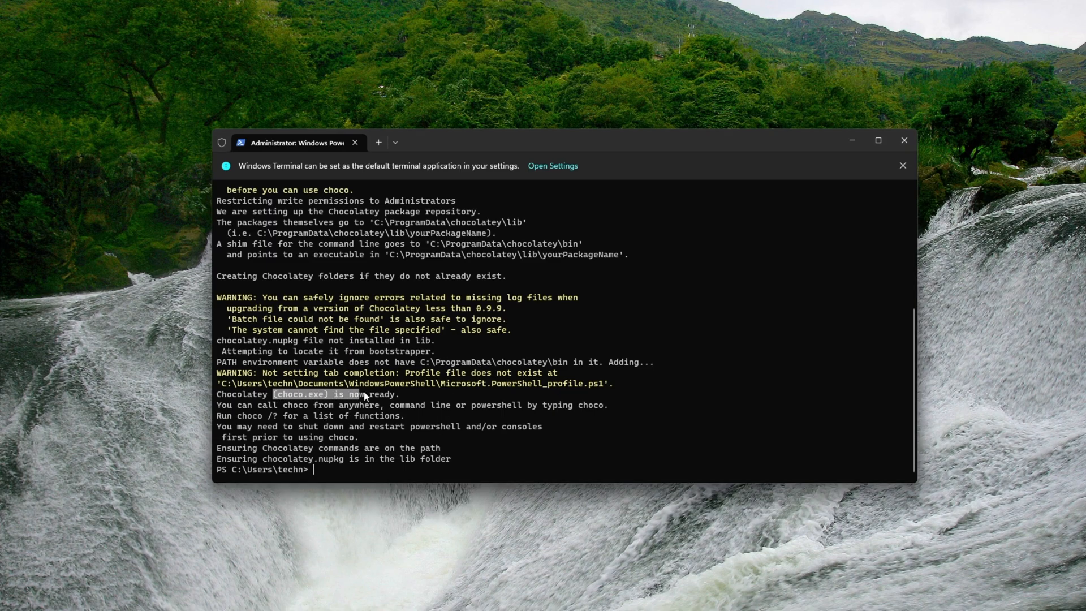
drag(277, 395, 302, 399)
right_click(302, 399)
right_click(302, 400)
key(Return)
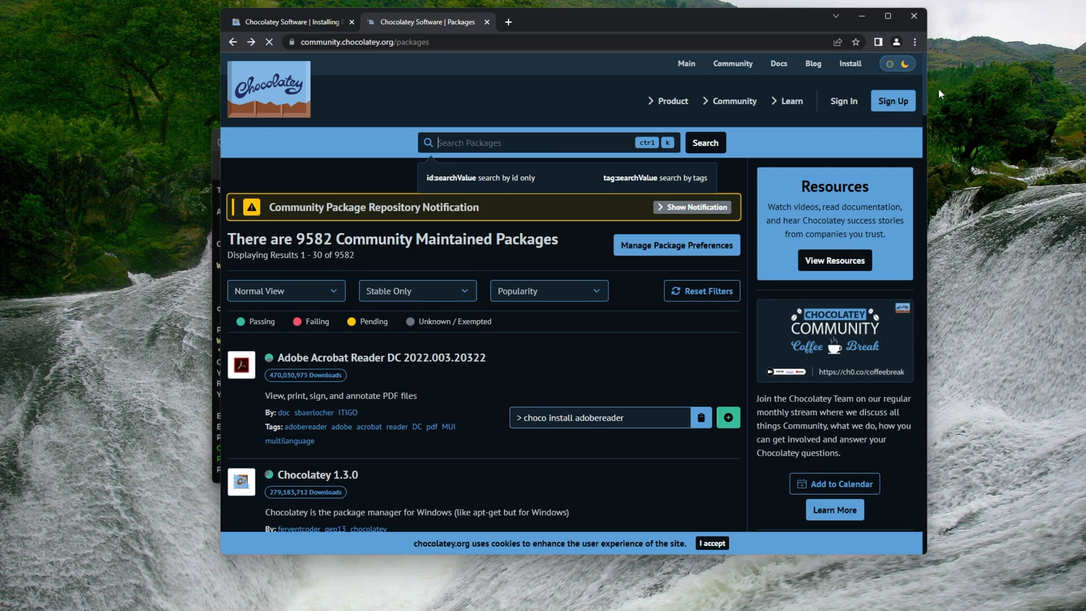
Widen the browser on the Chocolatey community packages page, accept the cookies, and browse the most popular packages.
drag(927, 89, 1054, 85)
drag(814, 22, 720, 35)
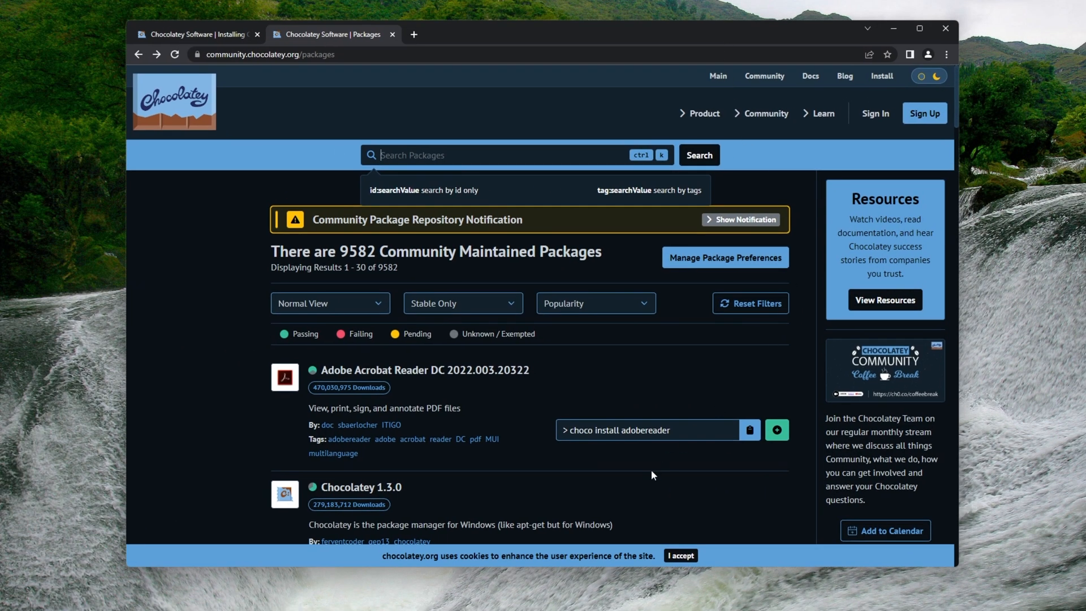
click(681, 556)
scroll(628, 447, down, 10)
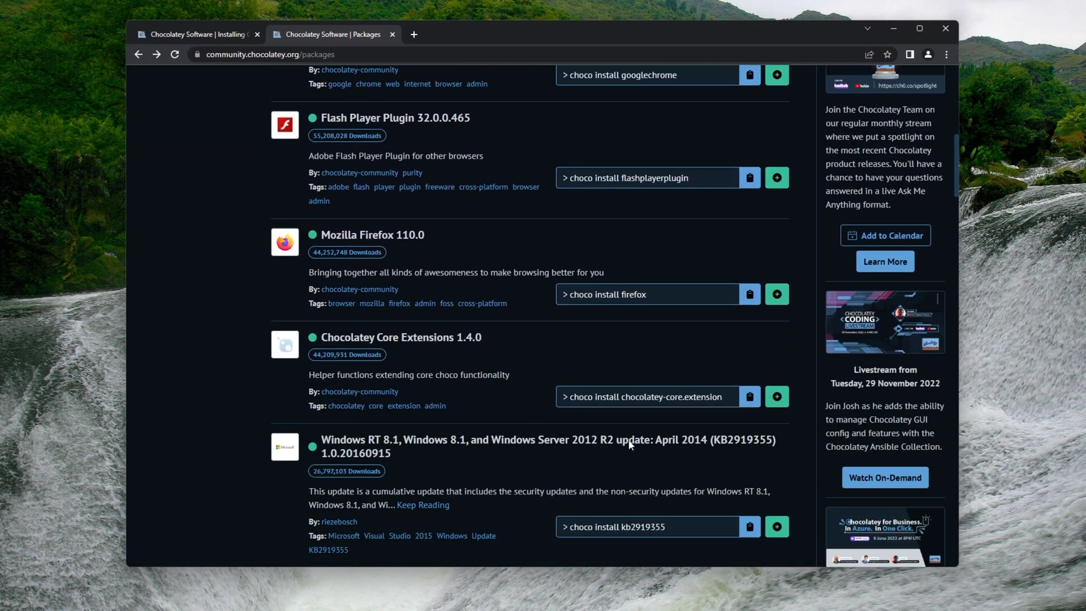
scroll(629, 439, down, 10)
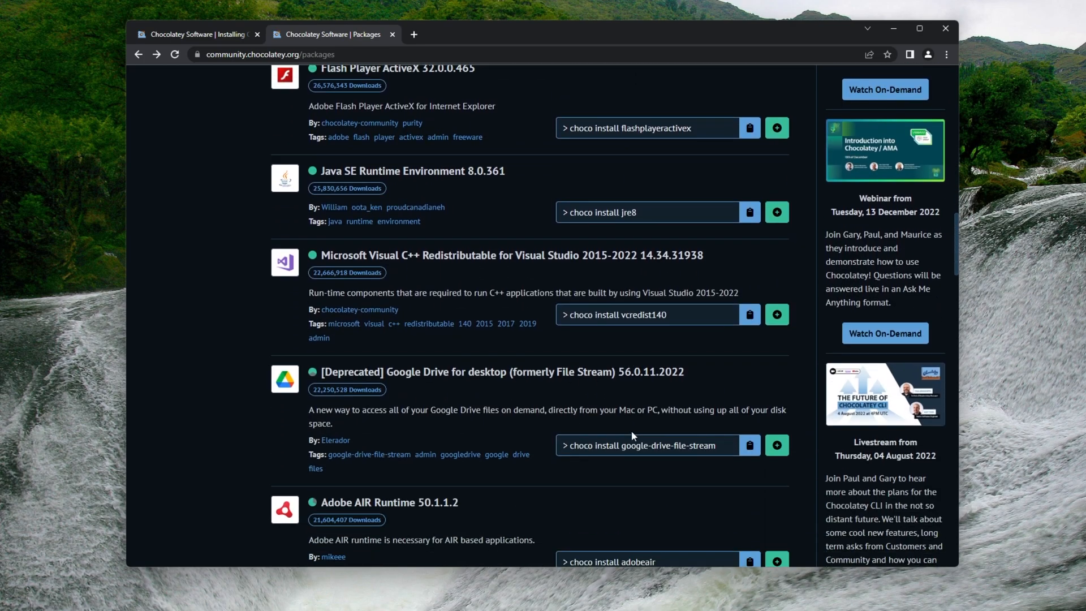
scroll(631, 430, down, 15)
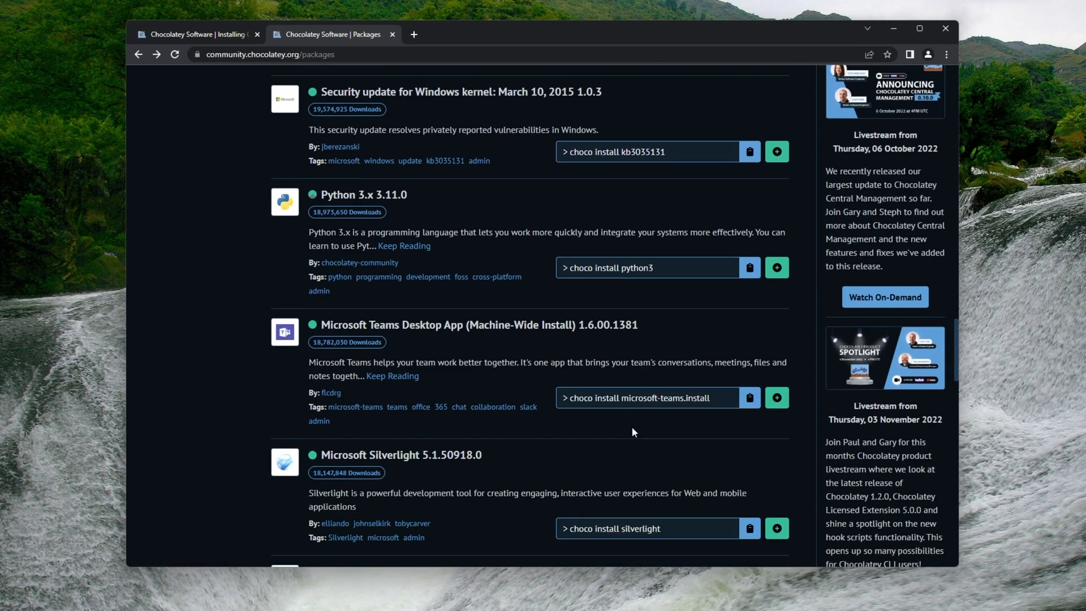
scroll(631, 426, up, 20)
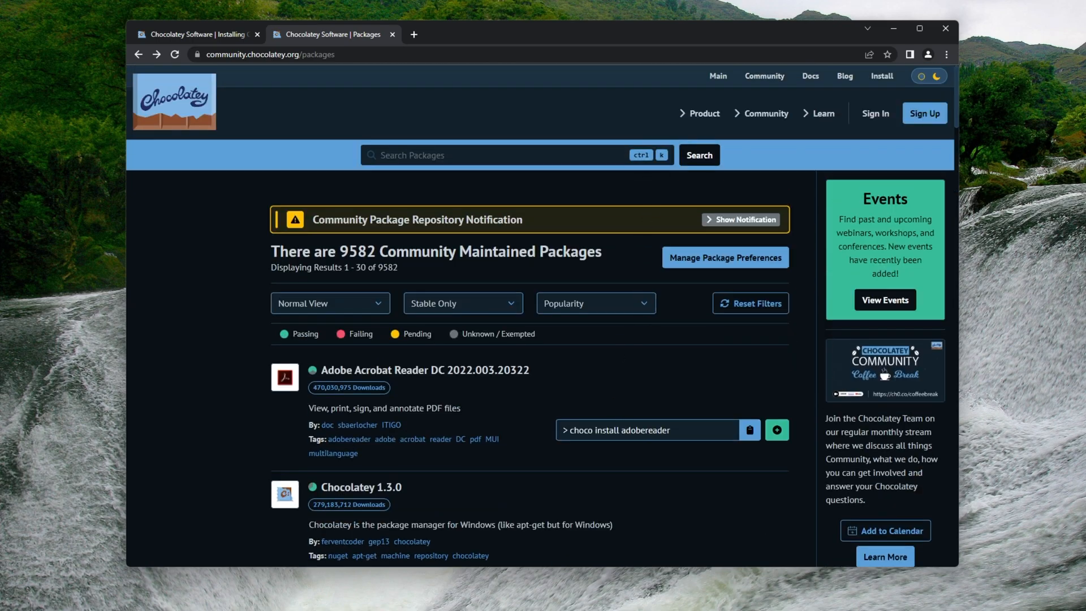
Search the Chocolatey packages for ffmpeg and select the install command of the FFmpeg Full package.
click(587, 154)
text(ffmpeg)
key(Return)
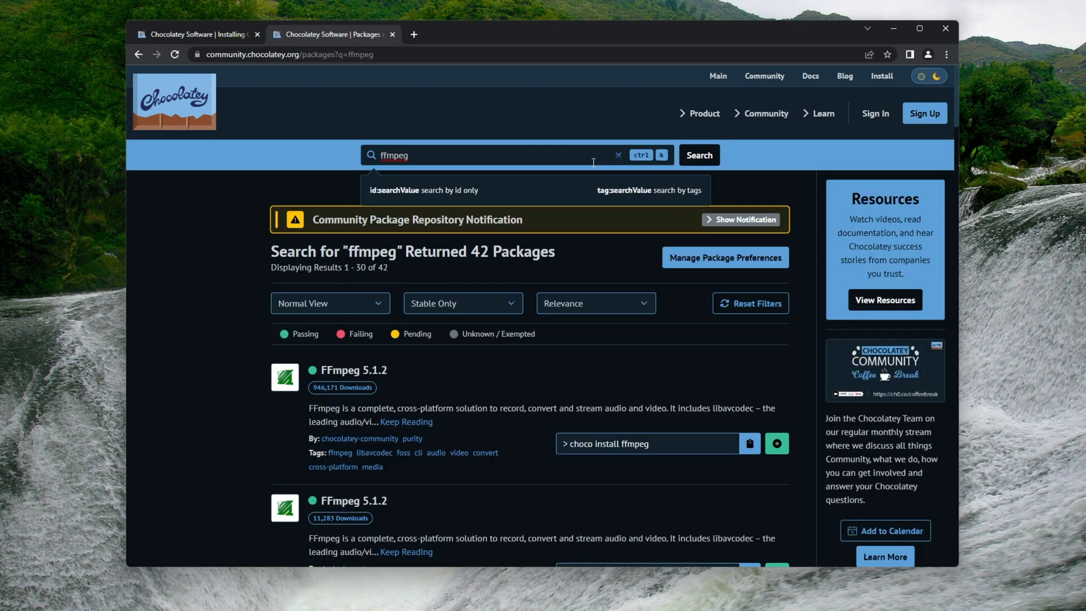
scroll(537, 334, down, 2)
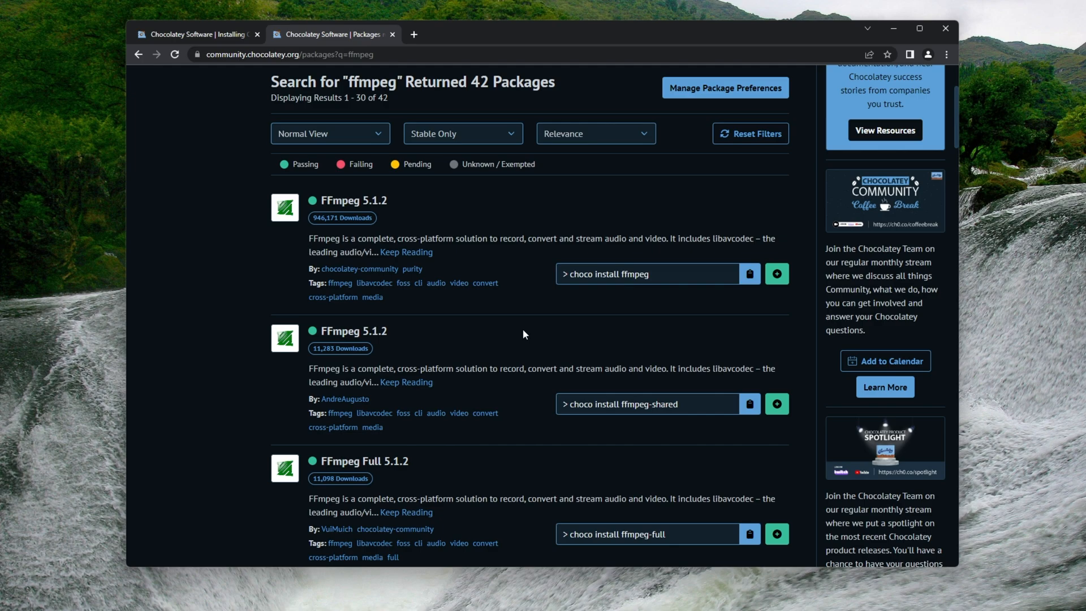
scroll(494, 382, down, 1)
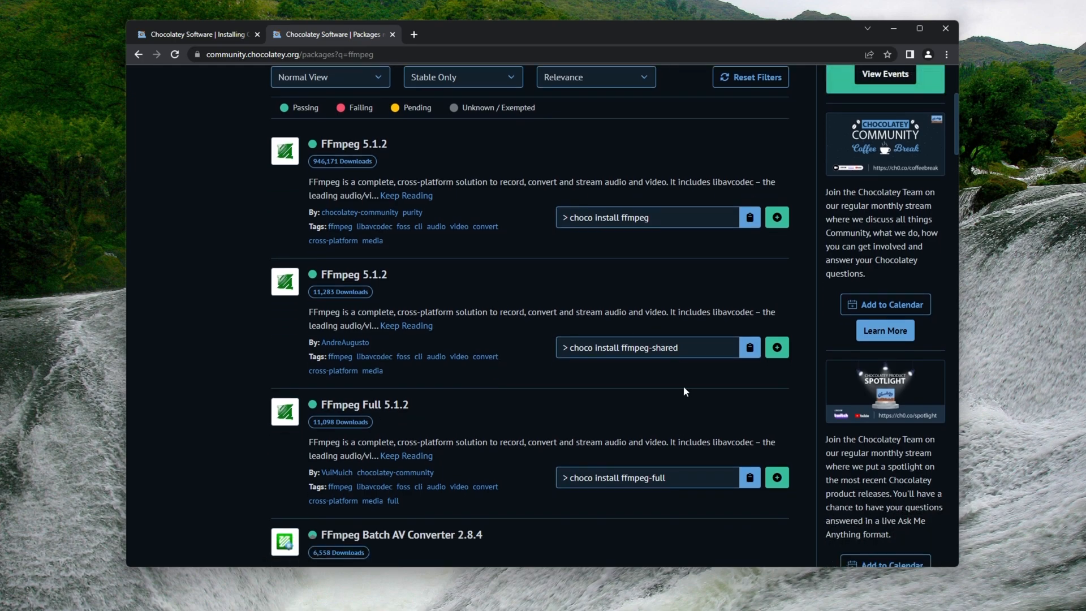
drag(673, 478, 569, 500)
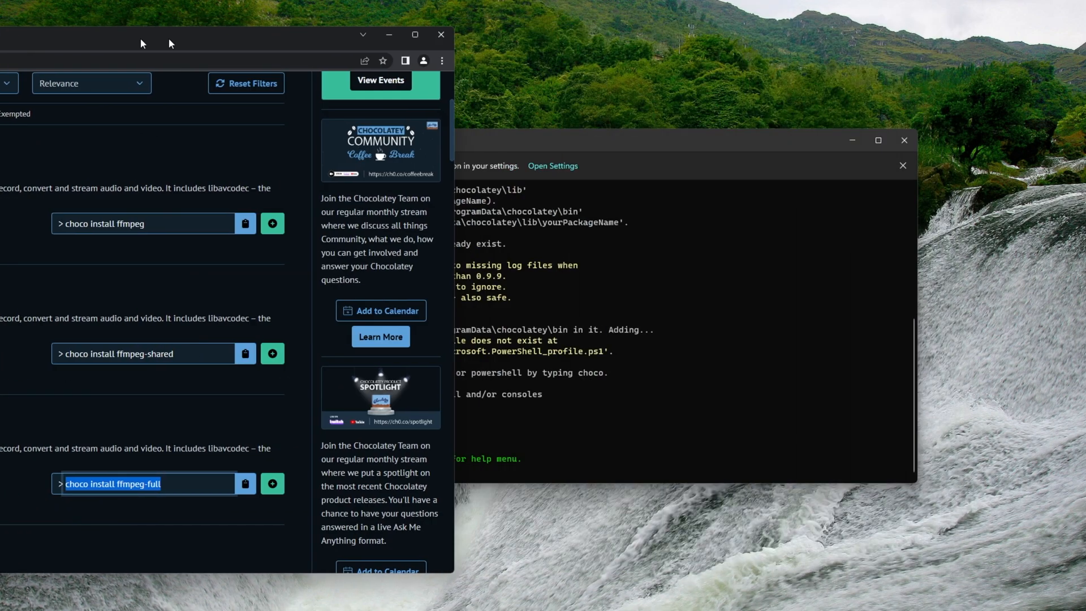
Clear the PowerShell output and look through the terminal's Startup settings.
text(clear)
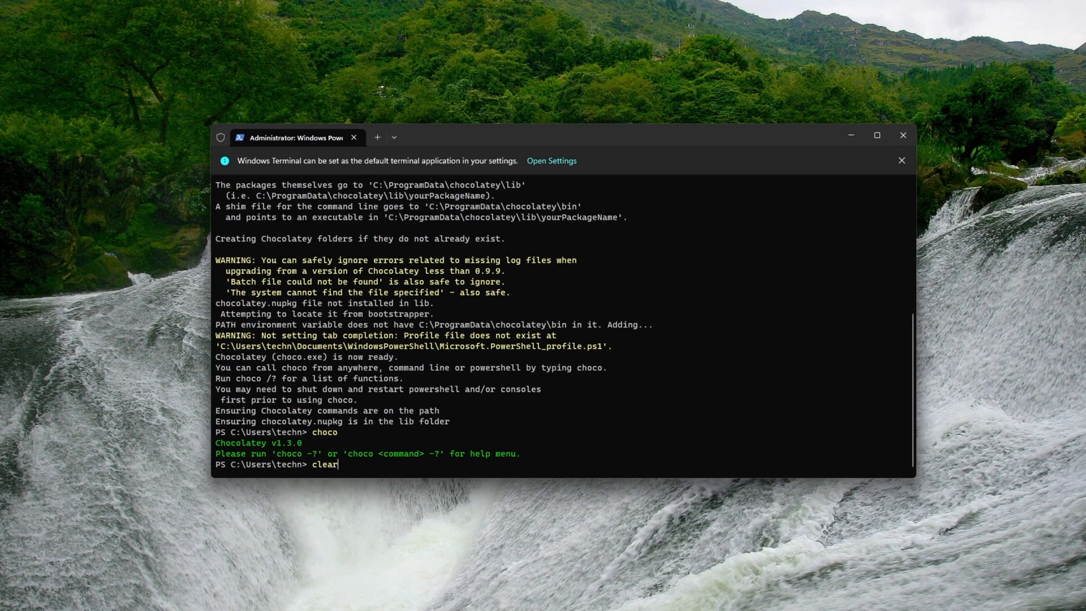
key(Return)
click(555, 165)
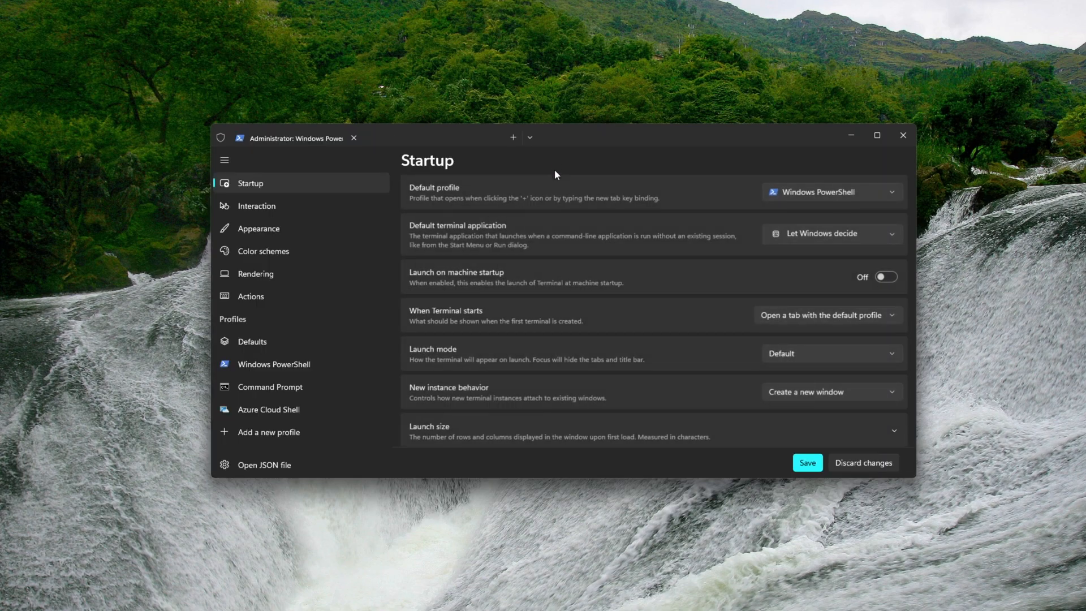
scroll(679, 339, down, 2)
scroll(647, 365, up, 1)
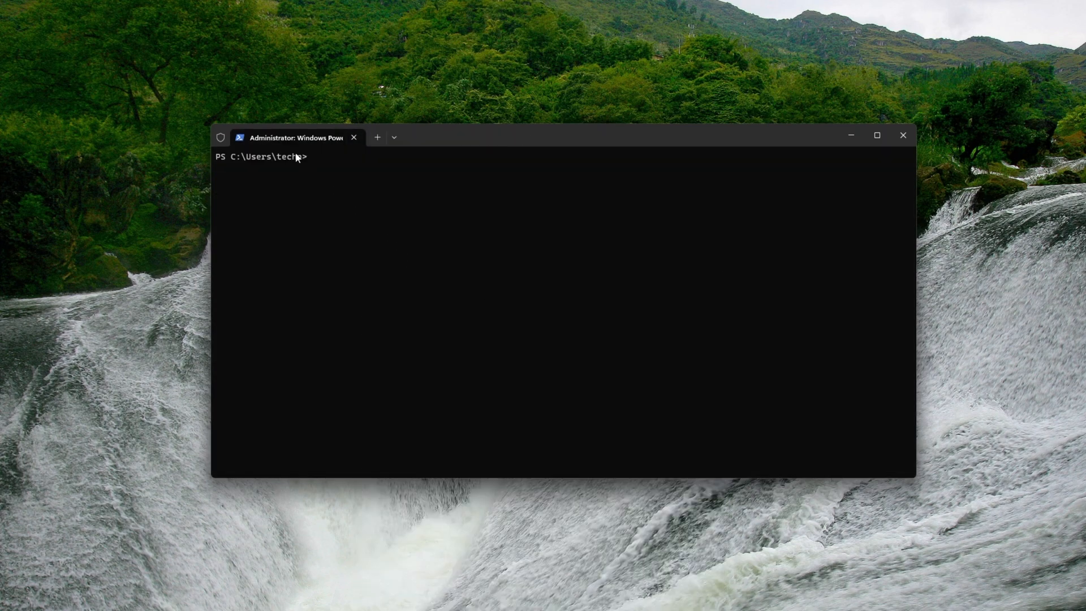
Enter choco install 7zip at the PowerShell prompt without running it, and move the browser window out of the way.
drag(246, 157, 216, 158)
click(290, 169)
text(choco install 7zip)
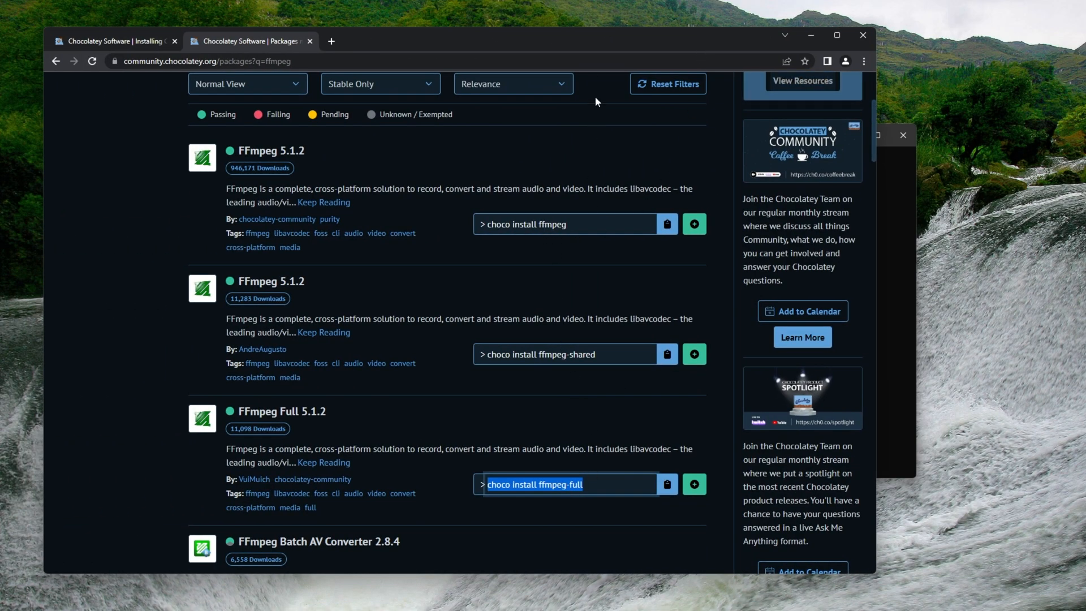
drag(611, 40, 290, 48)
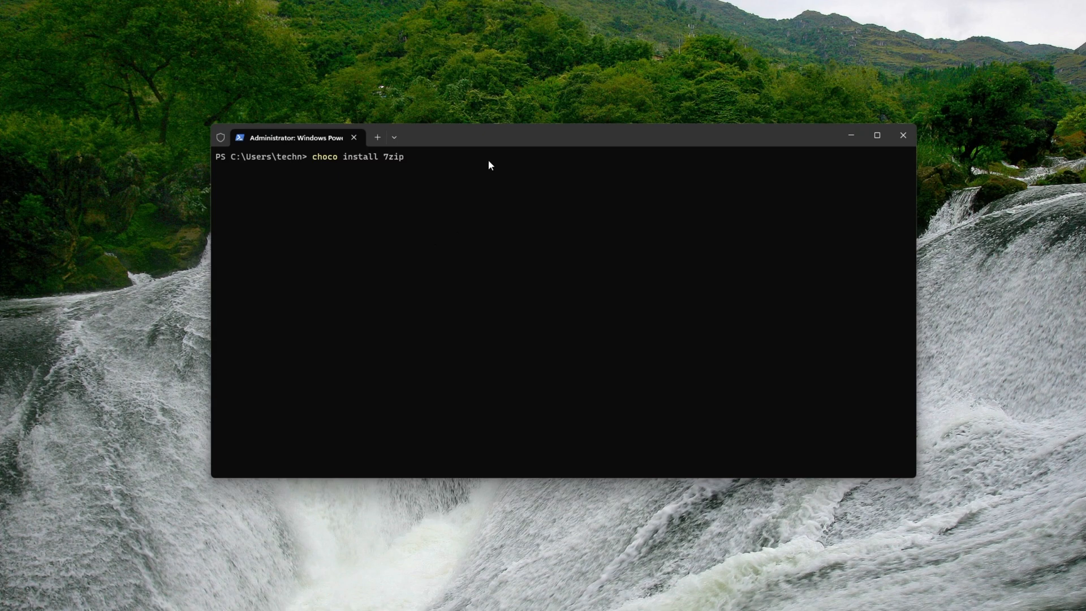
Replace 7zip in the choco install command with the copied package list (7zip, vlc, winmerge and the rest), run it, and allow all scripts.
key(BackSpace)
key(BackSpace)
key(BackSpace)
key(BackSpace)
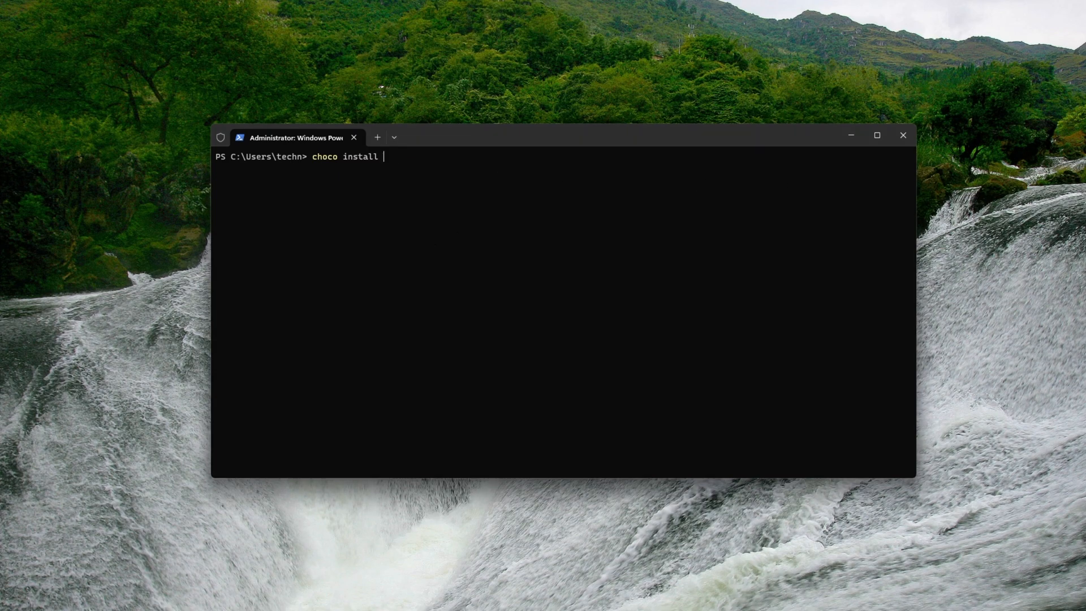
key(ctrl+v)
key(Return)
text(a)
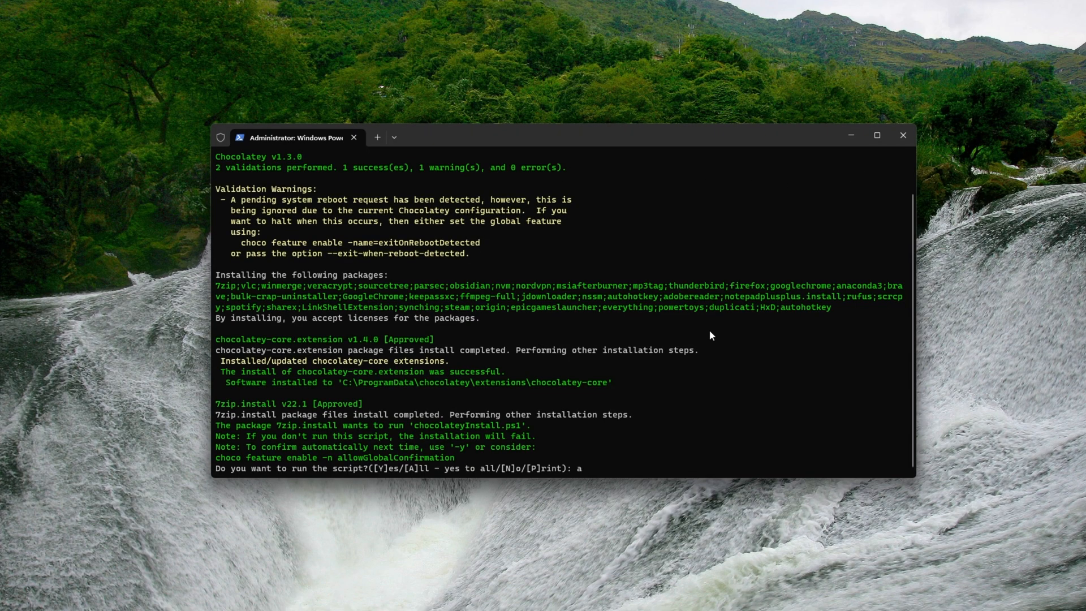
key(Return)
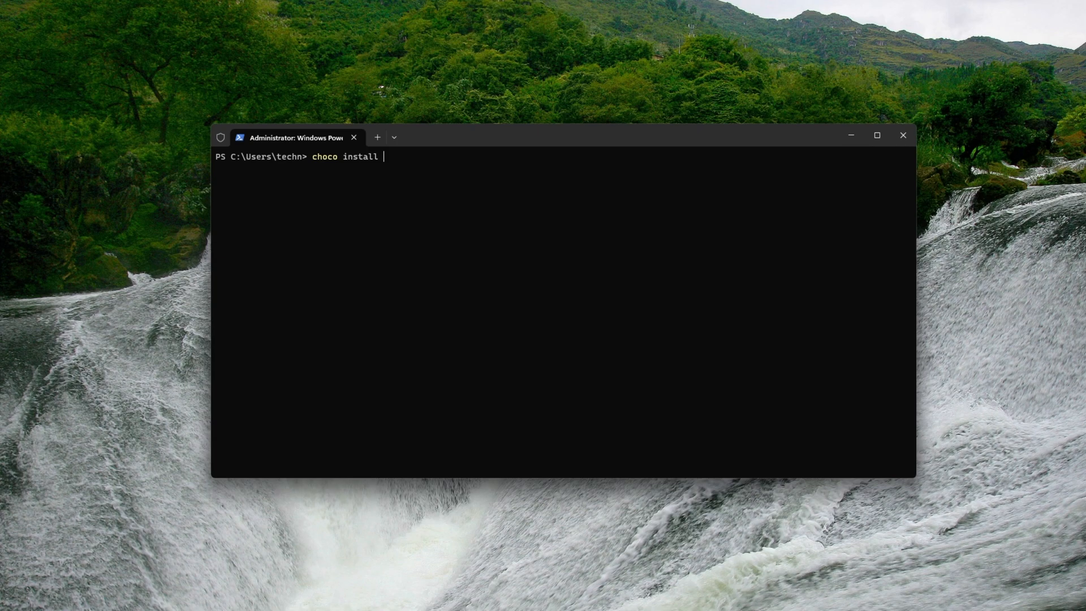
text(7zip vlc winmerge veracrypt sourcetree parsec obsidian nvm nordvpn msiafterburner mp3tag thunderbird firefox googlechrome anaconda3 brave bulk-crap-uninstaller GoogleChrome keepassxc ffmpeg-full jdownloader nssm autohotkey adobereader notepadplusplus.install rufus scrcpy spotify sharex LinkShellExtension synching steam origin epicgameslauncher everything powertoys duplicati HxD autohotkey)
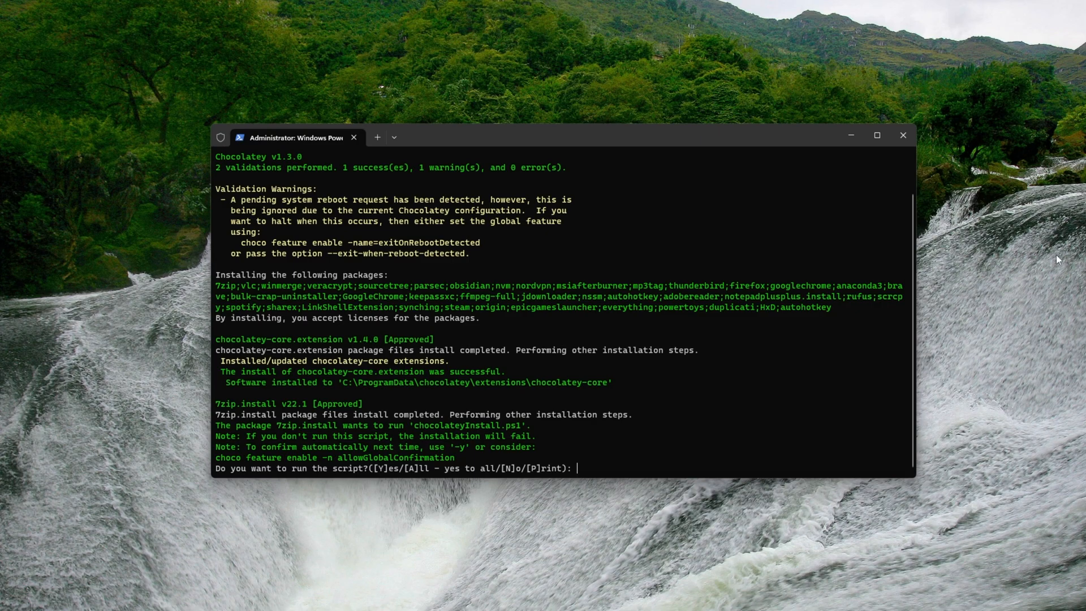
text(a)
key(Return)
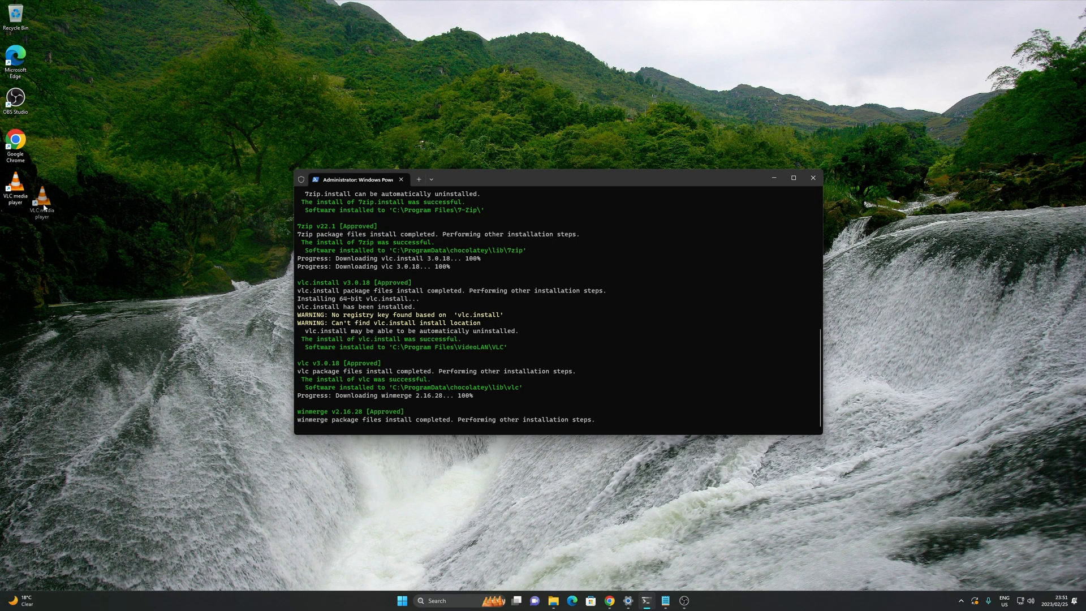
Check the new VLC media player shortcut on the desktop and the recently added programs in the Start menu.
drag(44, 205, 29, 192)
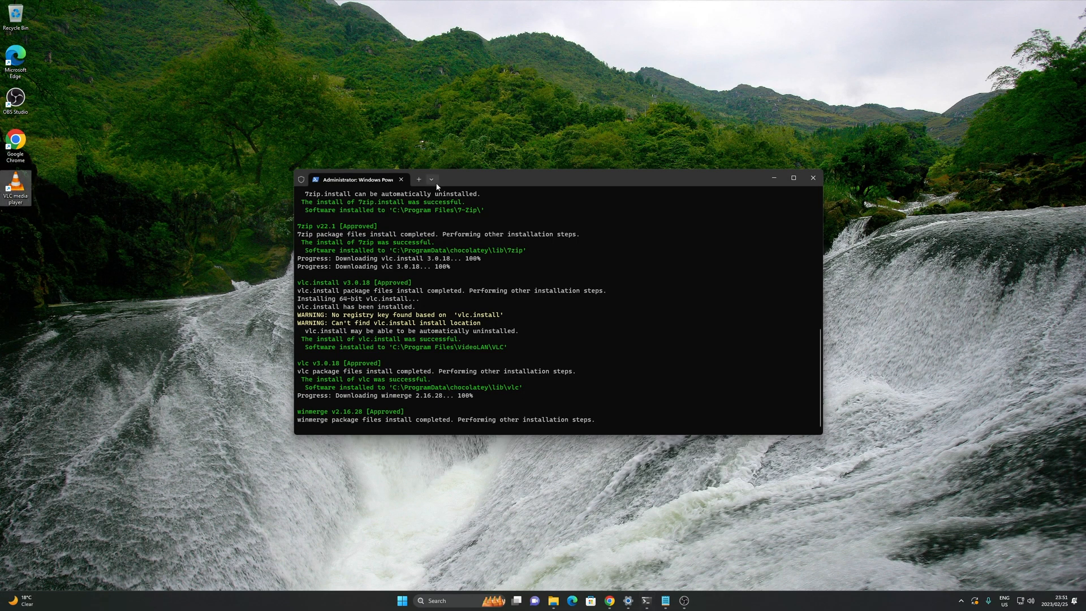
click(509, 181)
drag(508, 179, 503, 173)
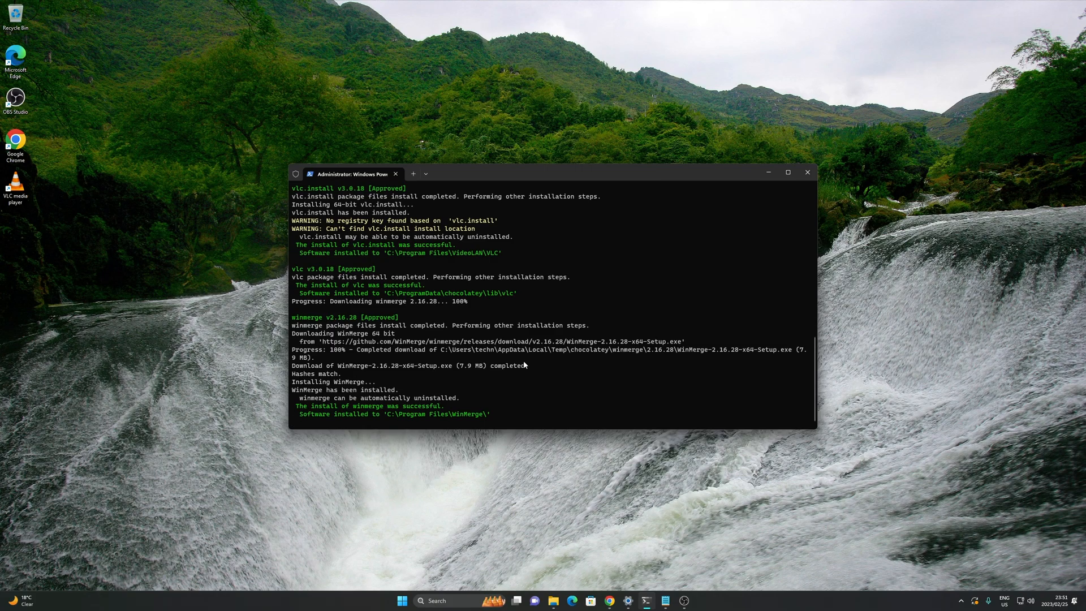
click(404, 606)
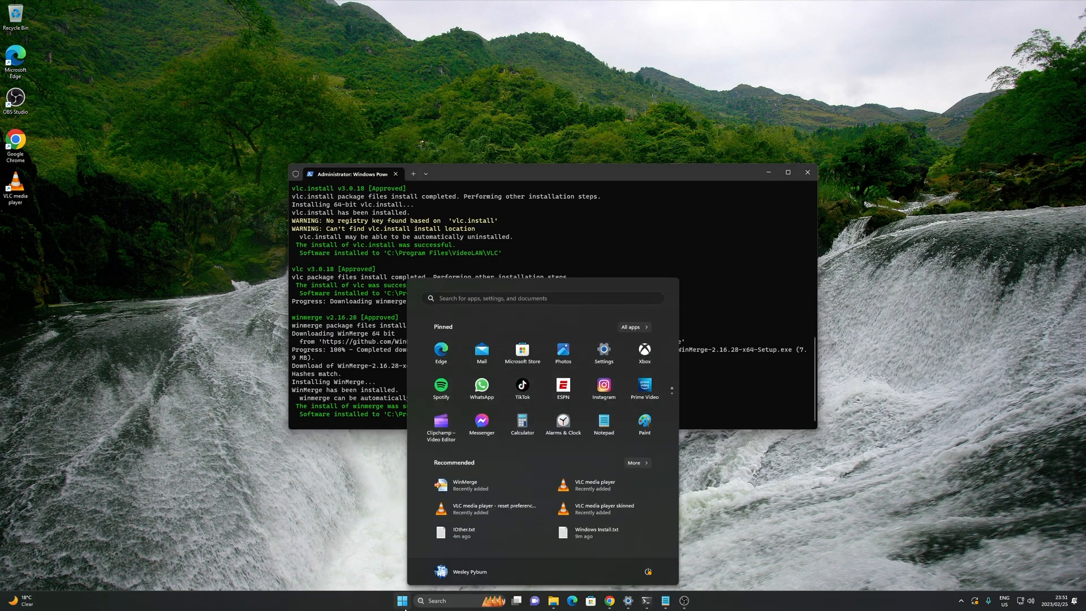
click(405, 609)
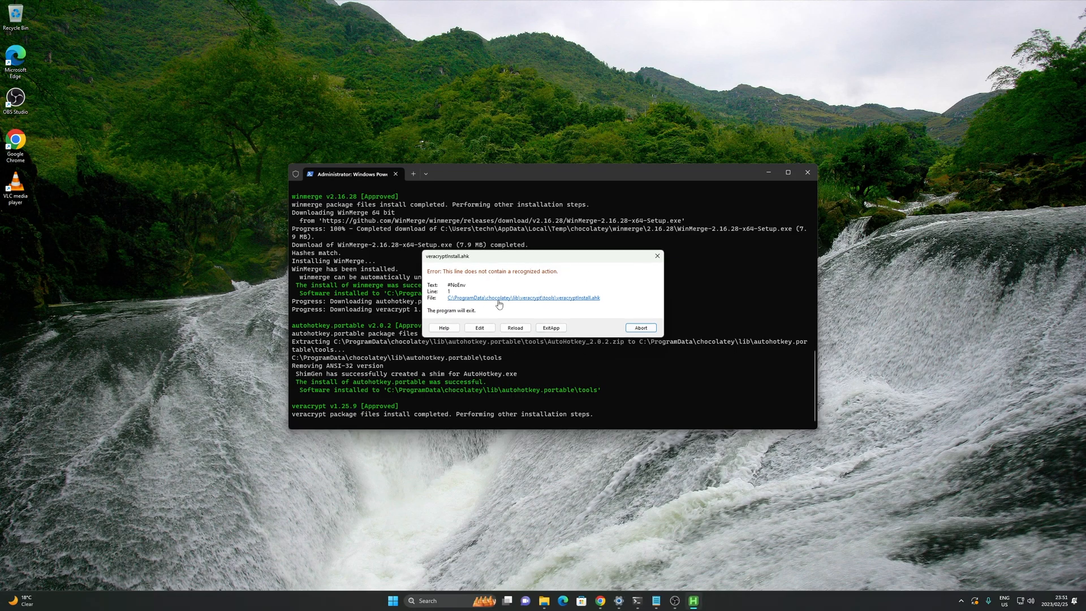
Abort the veracryptInstall.ahk script error, and accept the Start11 license agreement and the default installation folder.
click(640, 329)
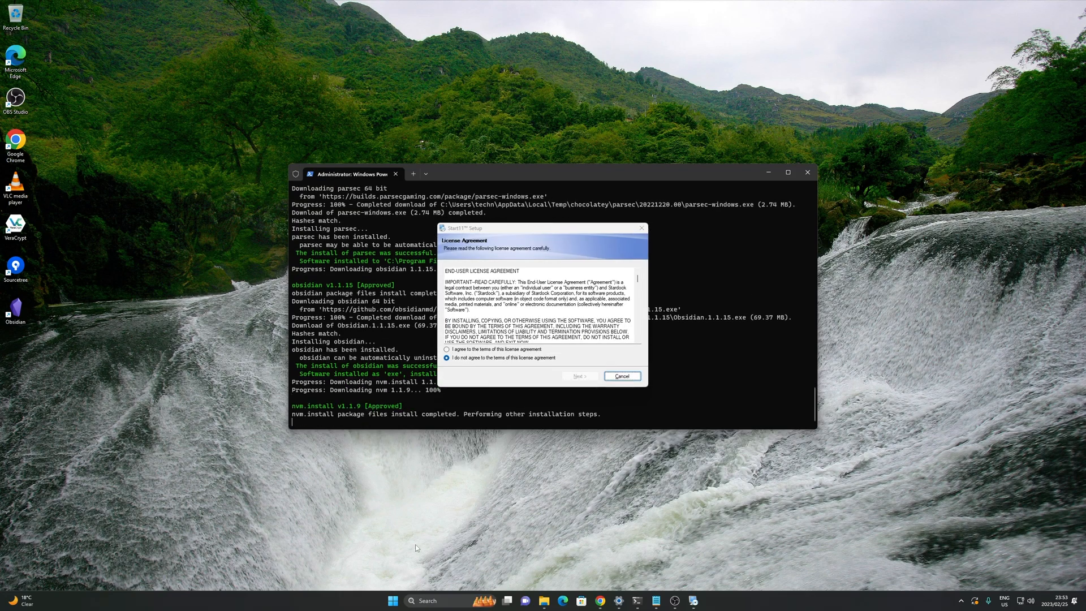
click(391, 599)
click(391, 600)
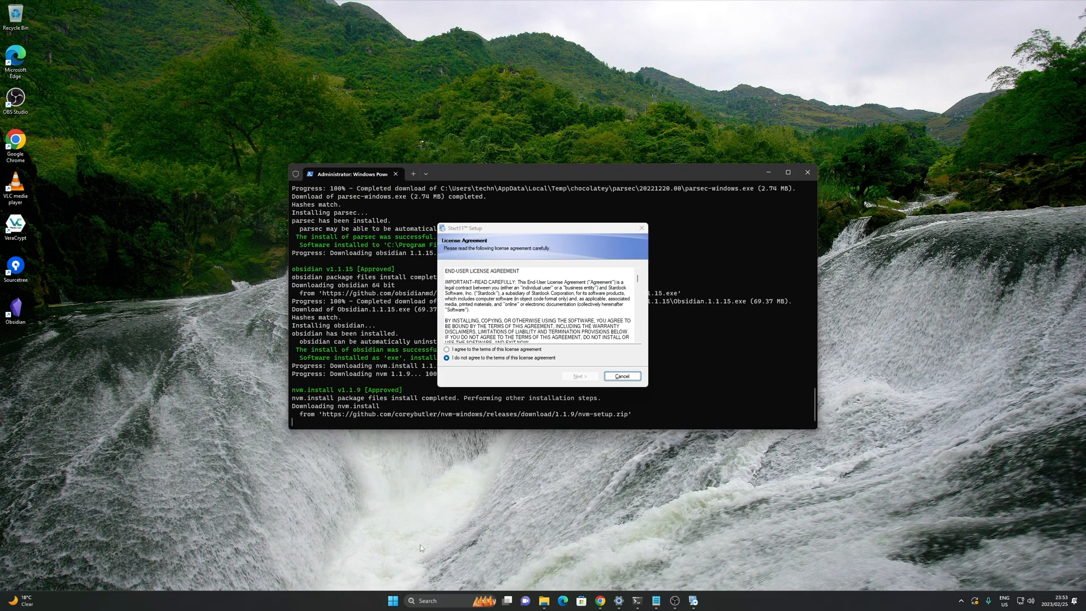
click(503, 349)
click(569, 377)
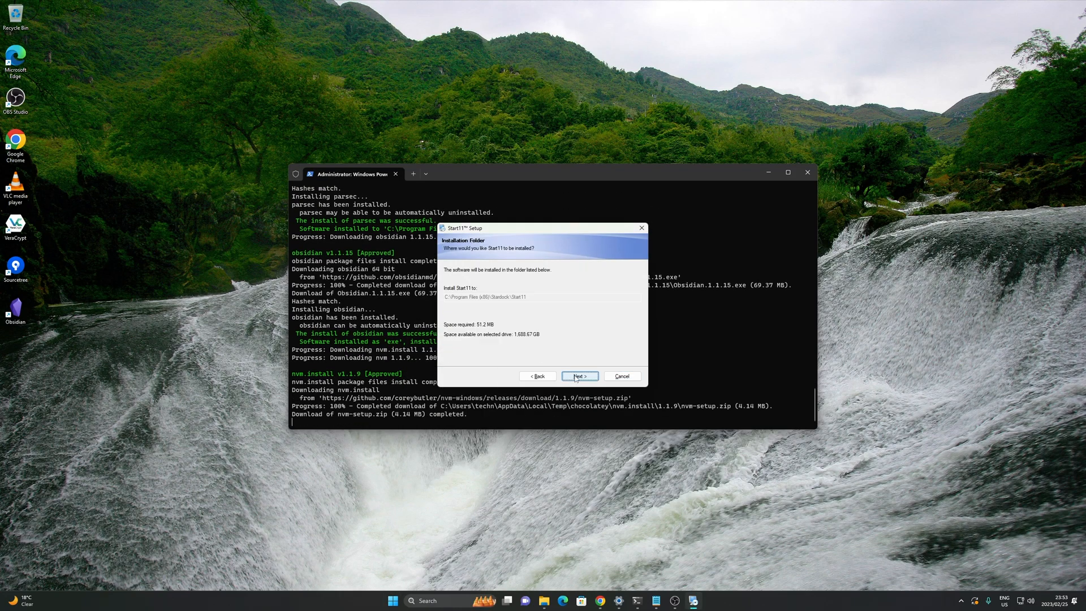
click(576, 377)
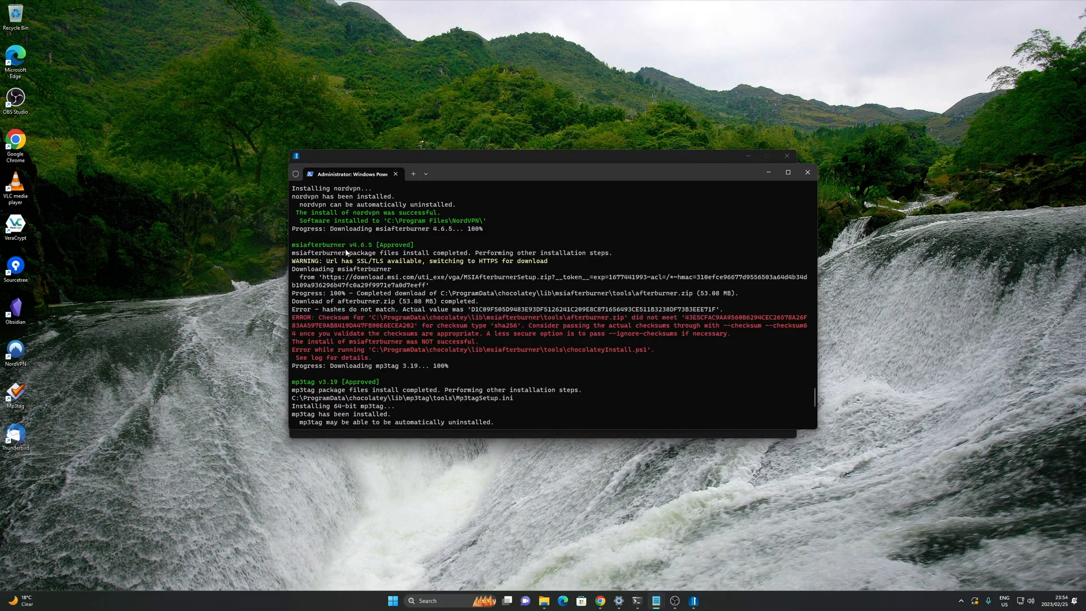
Identify the failed msiafterburner package in the output and install MSI Afterburner manually from MSIAfterburnerSetup.zip, along with RivaTuner Statistics Server.
drag(344, 246, 292, 248)
click(402, 313)
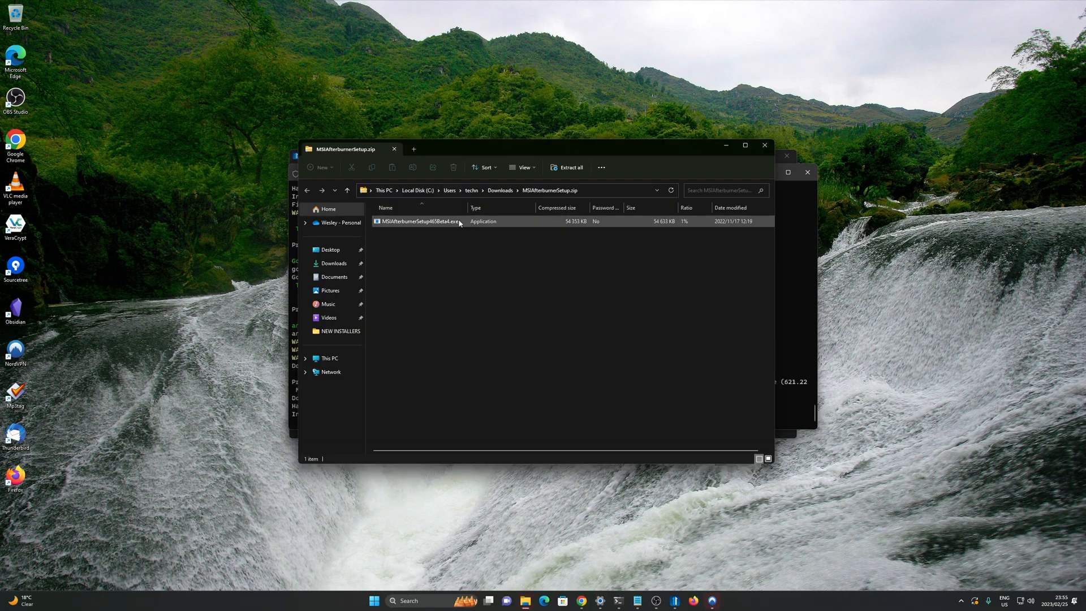
click(480, 225)
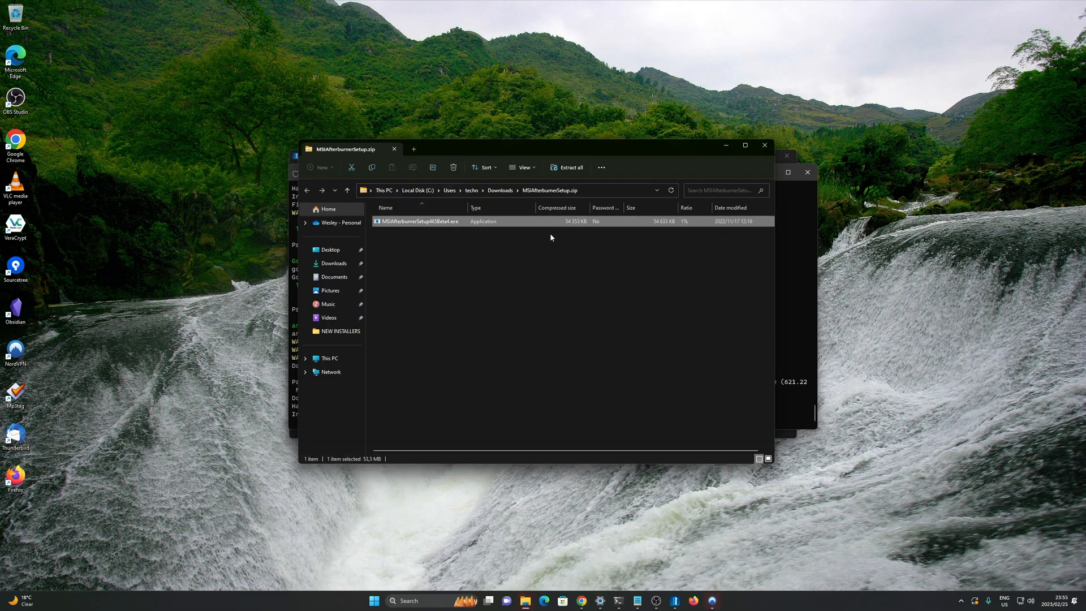
click(766, 148)
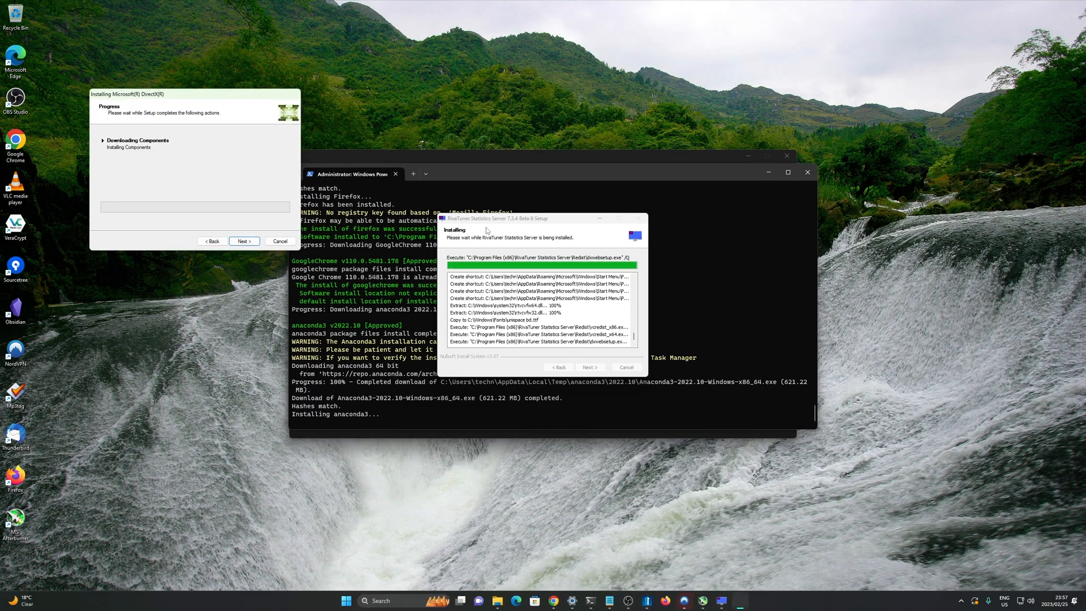
drag(487, 222, 484, 222)
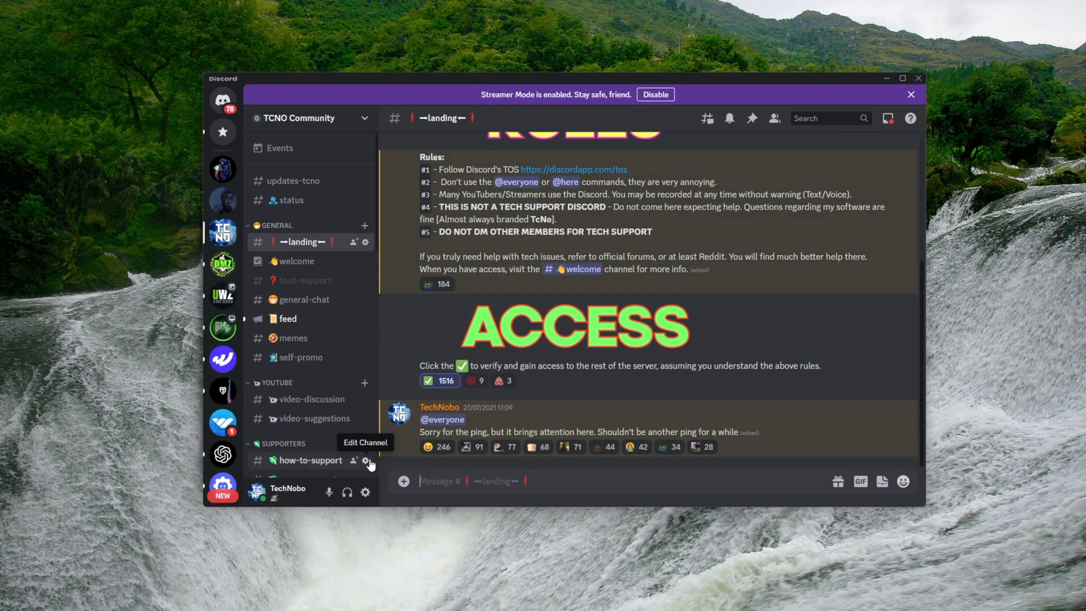
Switch to Discord, open the user settings, and review the Privacy & Safety and Appearance options.
click(366, 492)
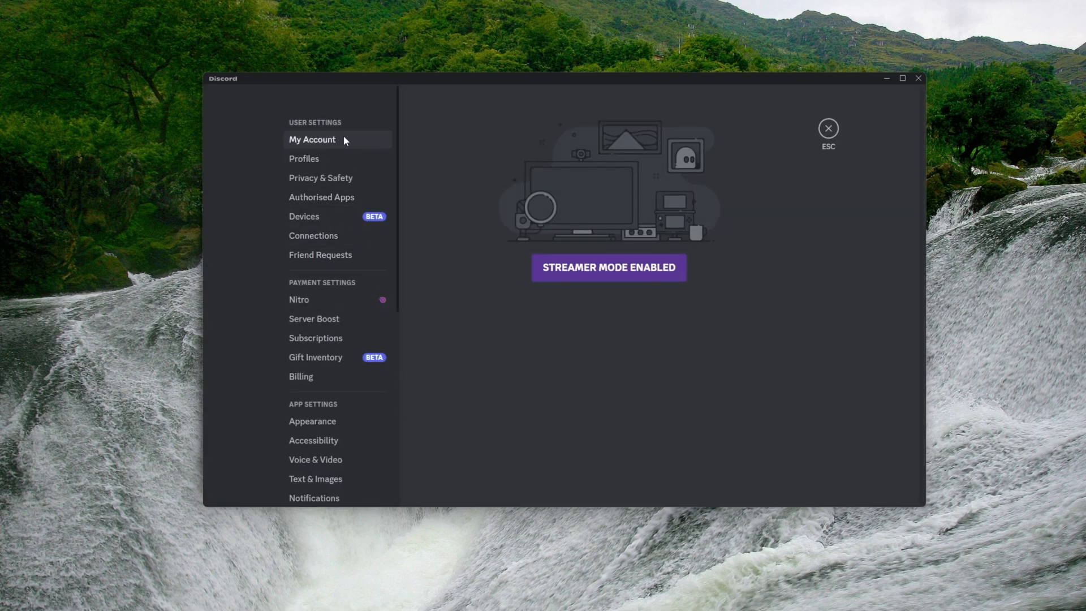
click(340, 180)
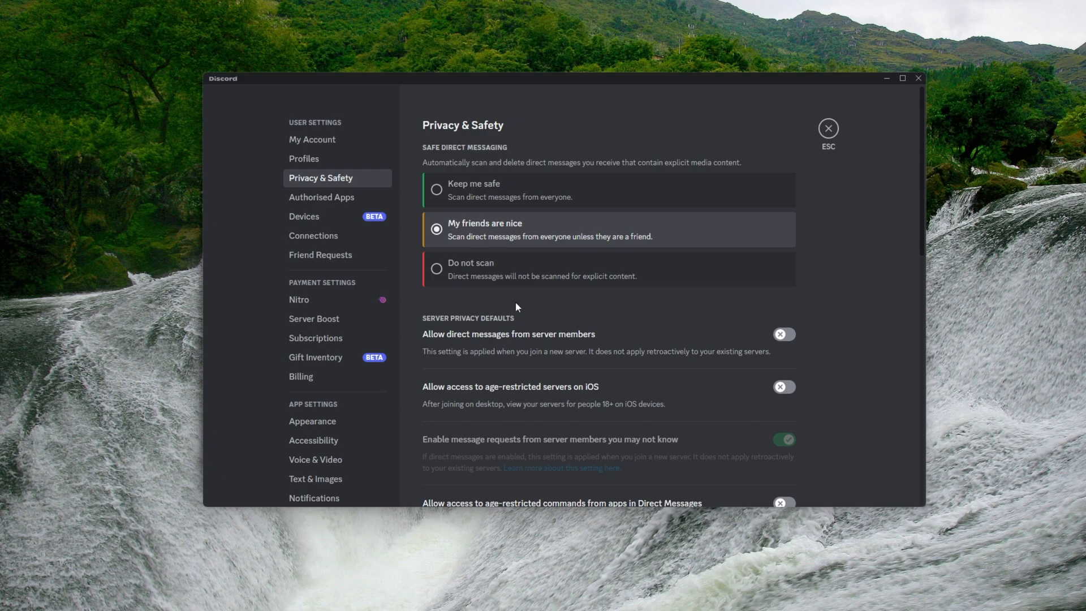
scroll(344, 283, down, 2)
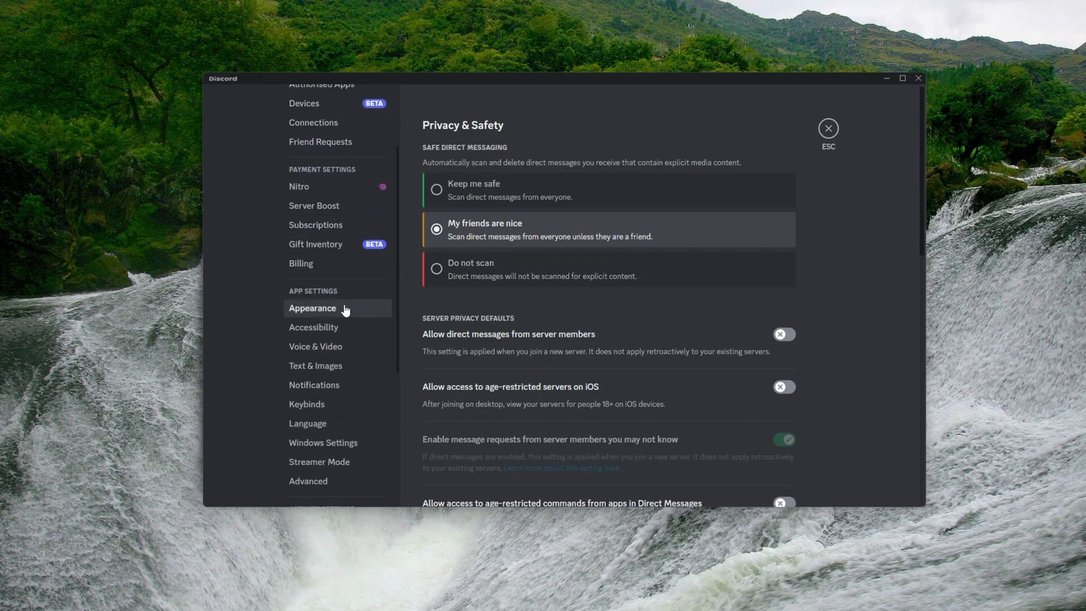
click(344, 308)
scroll(344, 304, down, 1)
scroll(504, 303, down, 5)
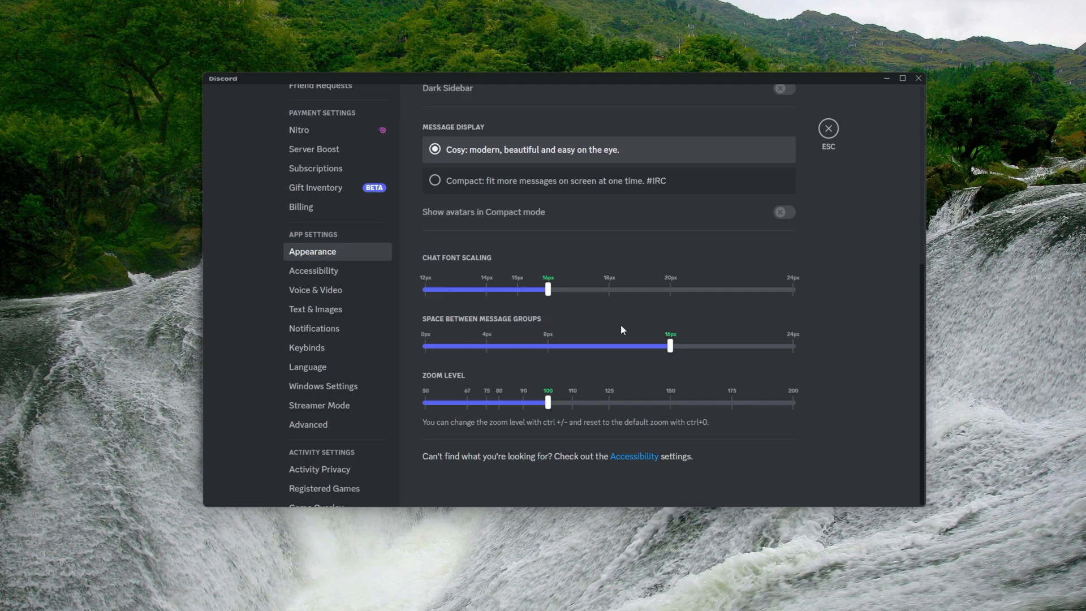
scroll(620, 330, up, 5)
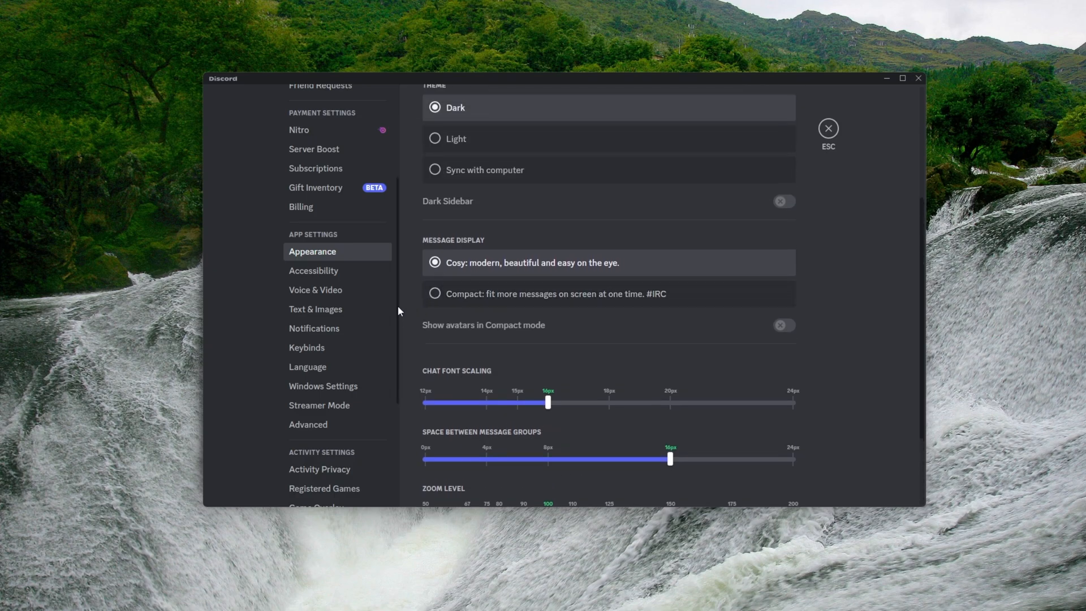
Set Discord's voice input device to Input 1/2 (Audient iD14) and the output device to Output 3/4 (Audient iD14).
click(339, 291)
click(532, 169)
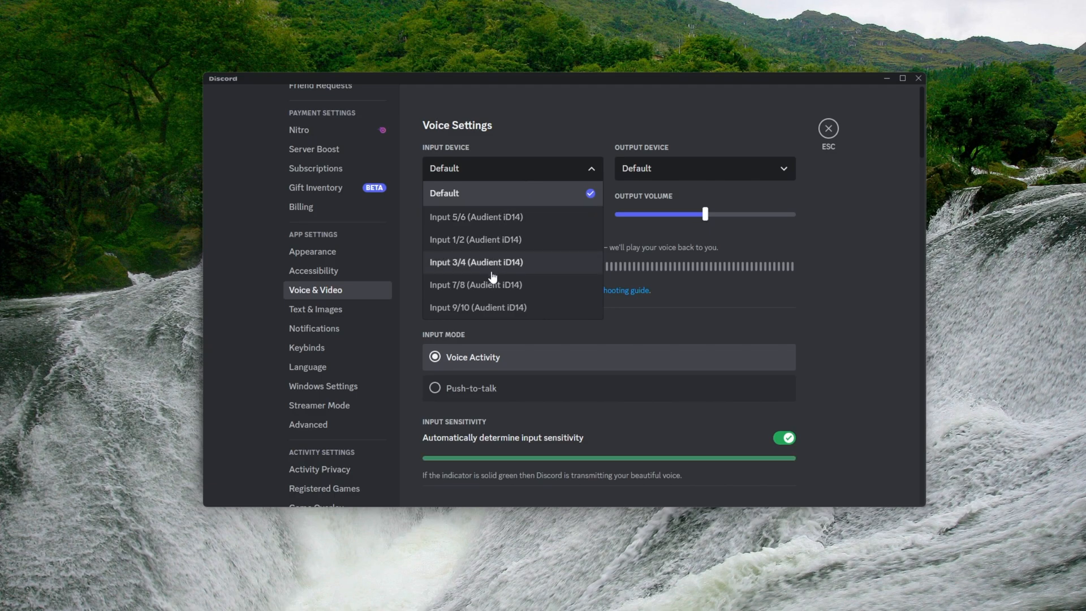
click(486, 239)
click(646, 173)
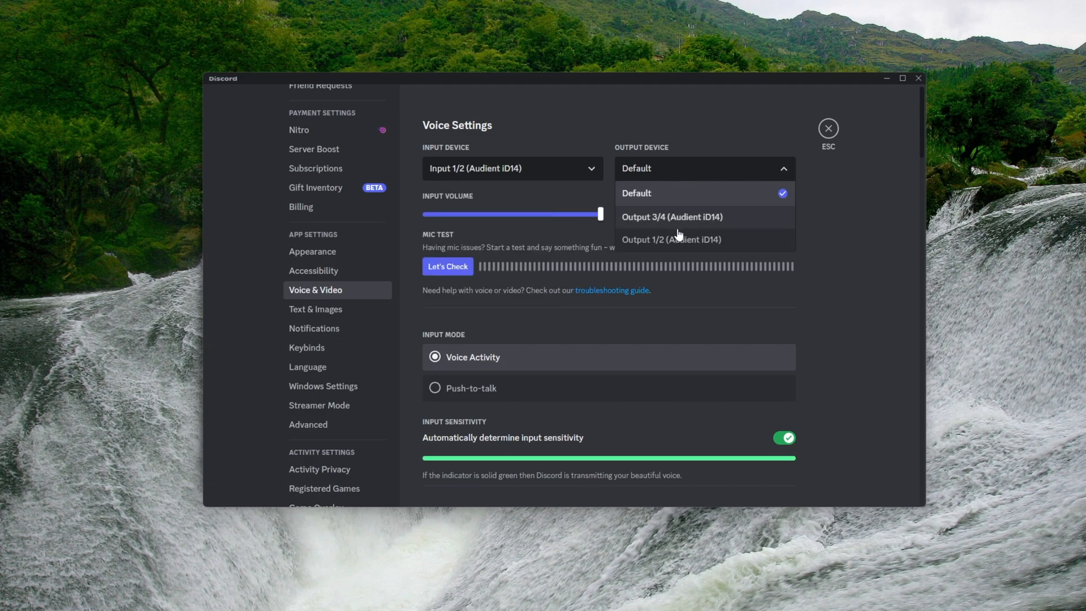
click(674, 217)
Disable automatic input sensitivity and lower the manual sensitivity threshold slightly.
scroll(555, 264, down, 3)
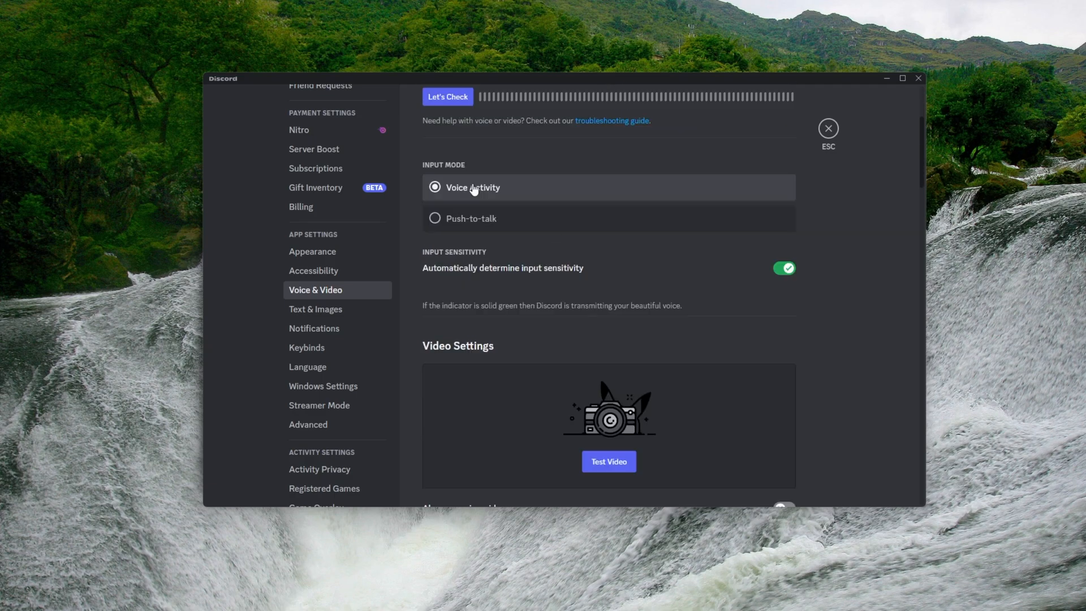
click(796, 273)
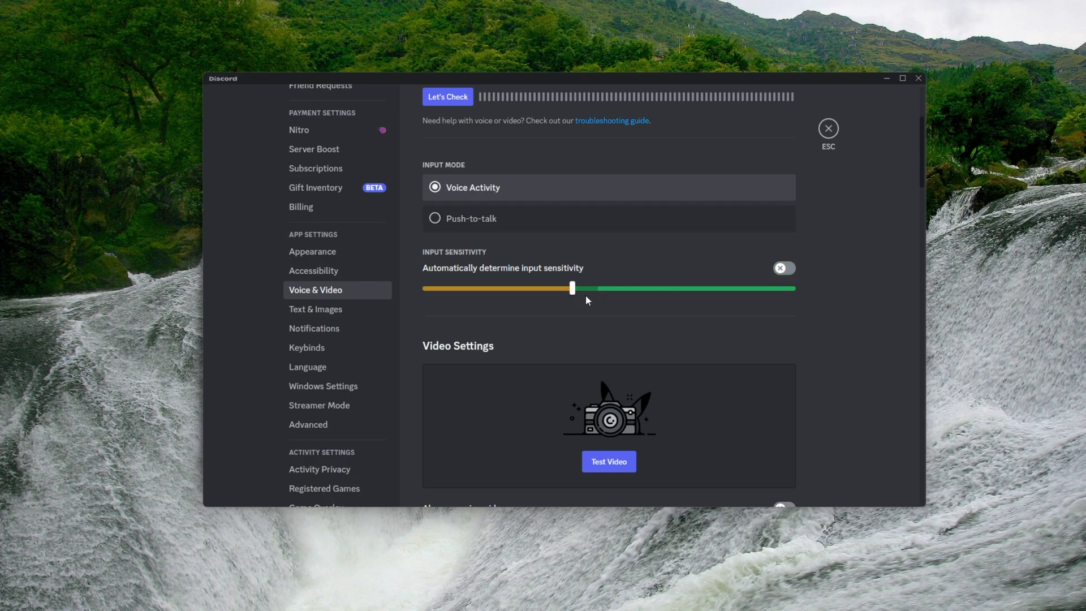
drag(572, 287, 541, 289)
Review the camera, video background, codec and noise suppression options, and turn off Echo Cancellation.
scroll(557, 363, down, 2)
scroll(565, 358, down, 7)
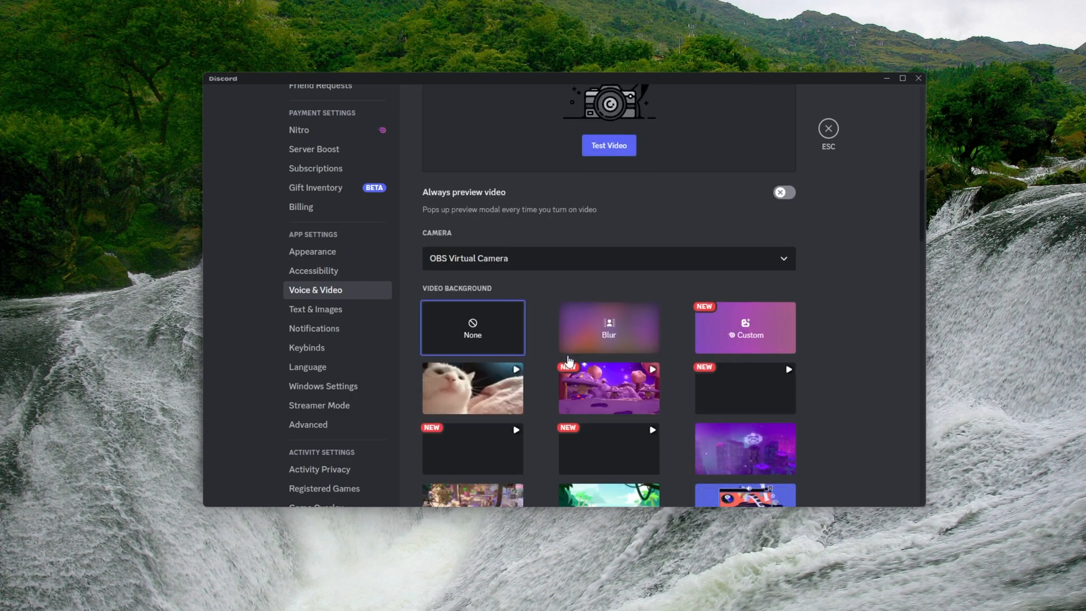
scroll(561, 367, up, 1)
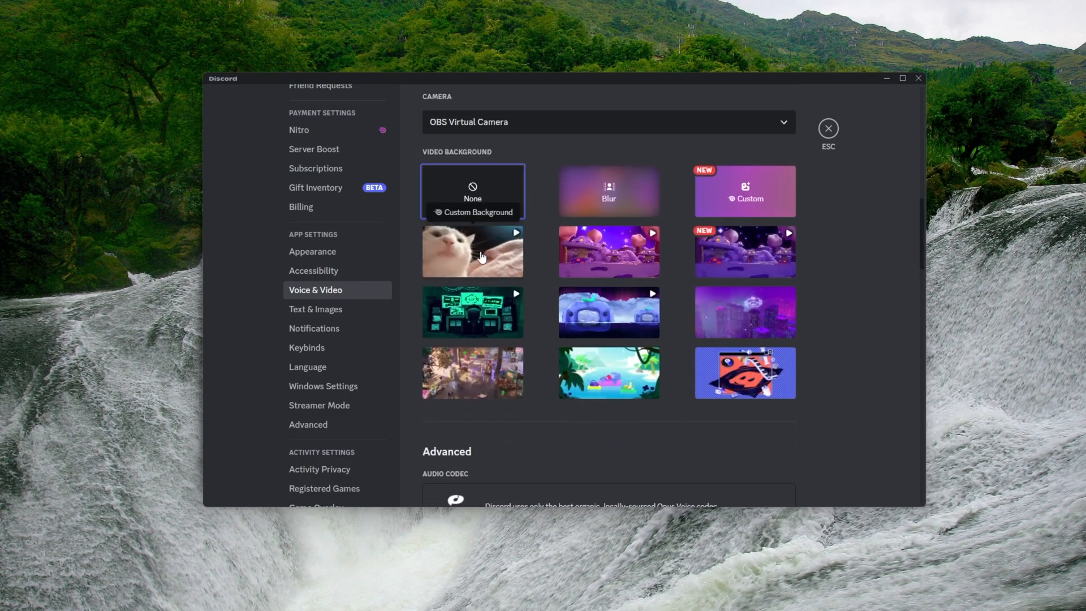
scroll(482, 261, down, 5)
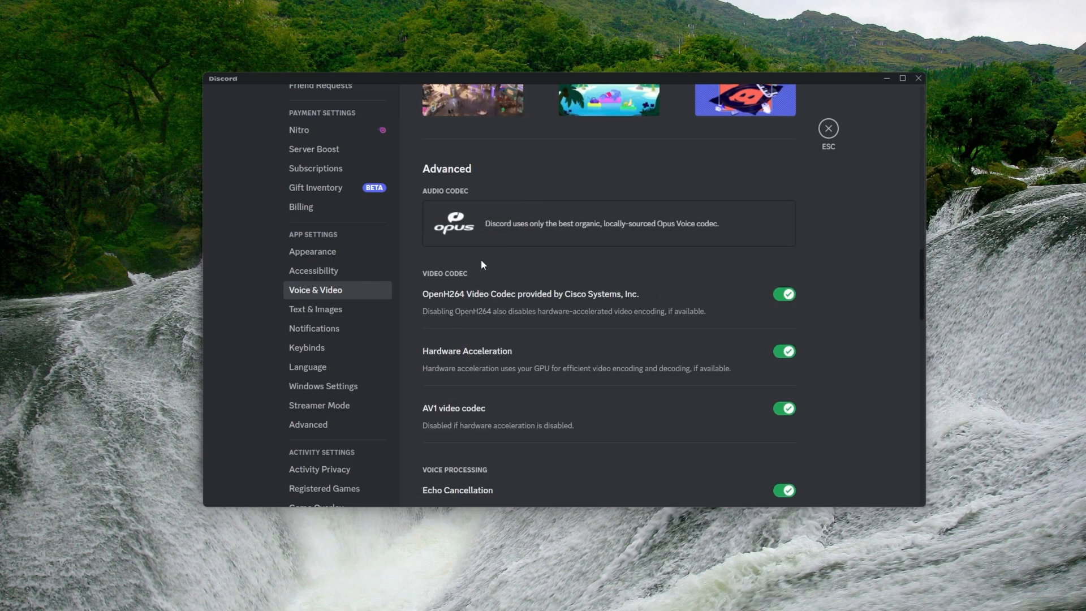
scroll(552, 300, down, 1)
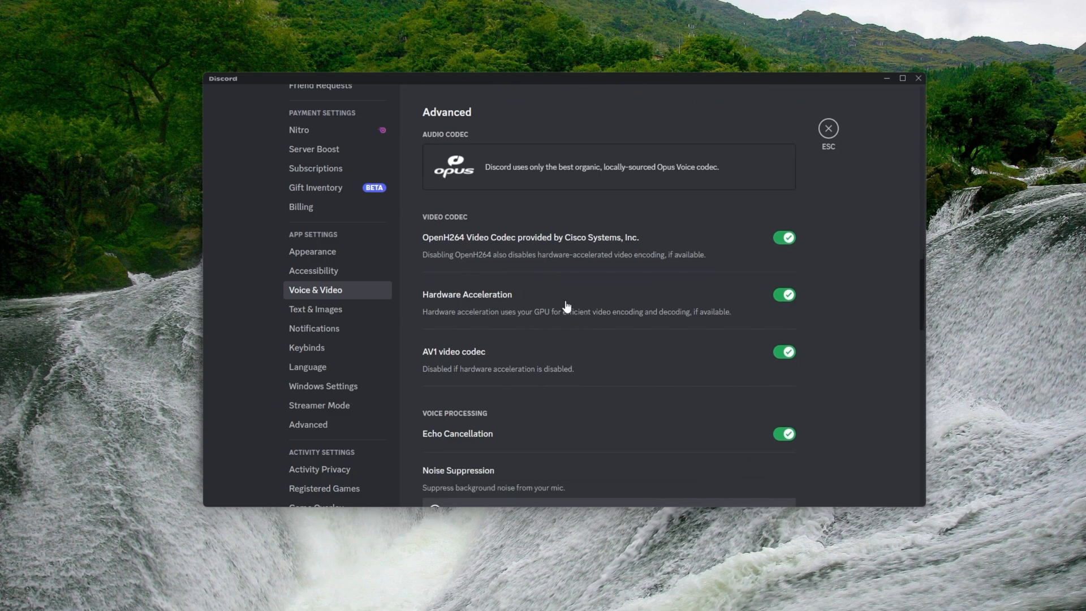
scroll(566, 306, down, 3)
scroll(589, 318, down, 1)
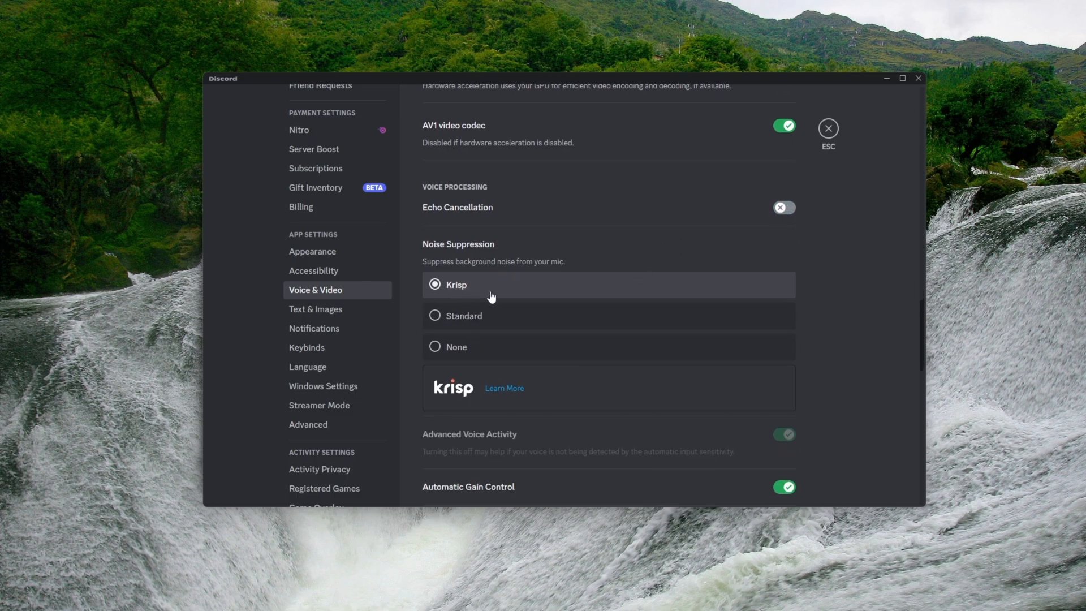
scroll(526, 216, down, 2)
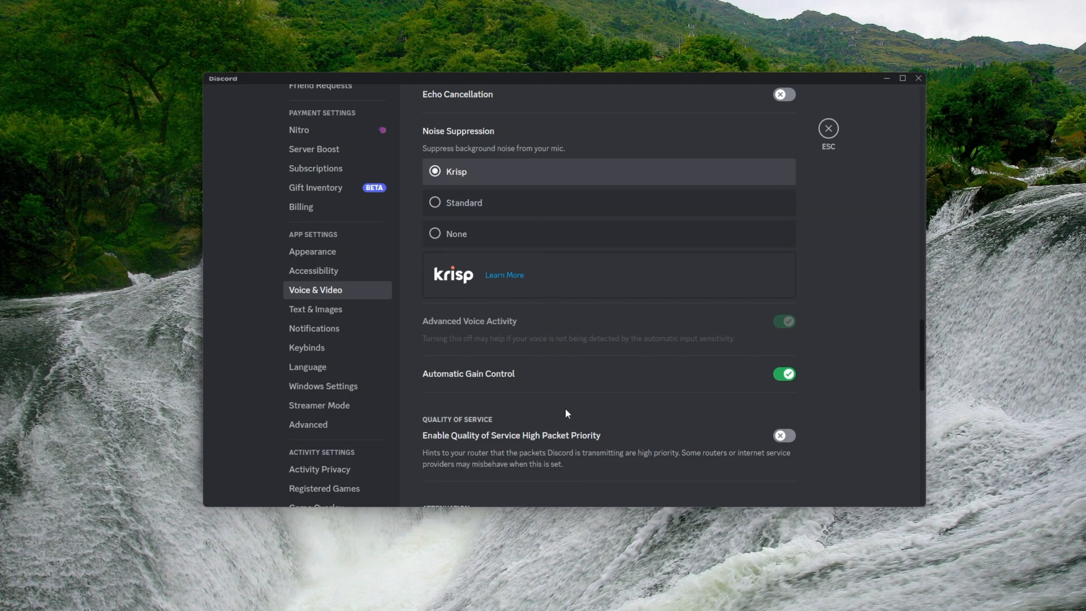
scroll(560, 384, down, 6)
Review Discord's notification settings, including desktop notifications, text-to-speech and the notification sounds.
click(345, 329)
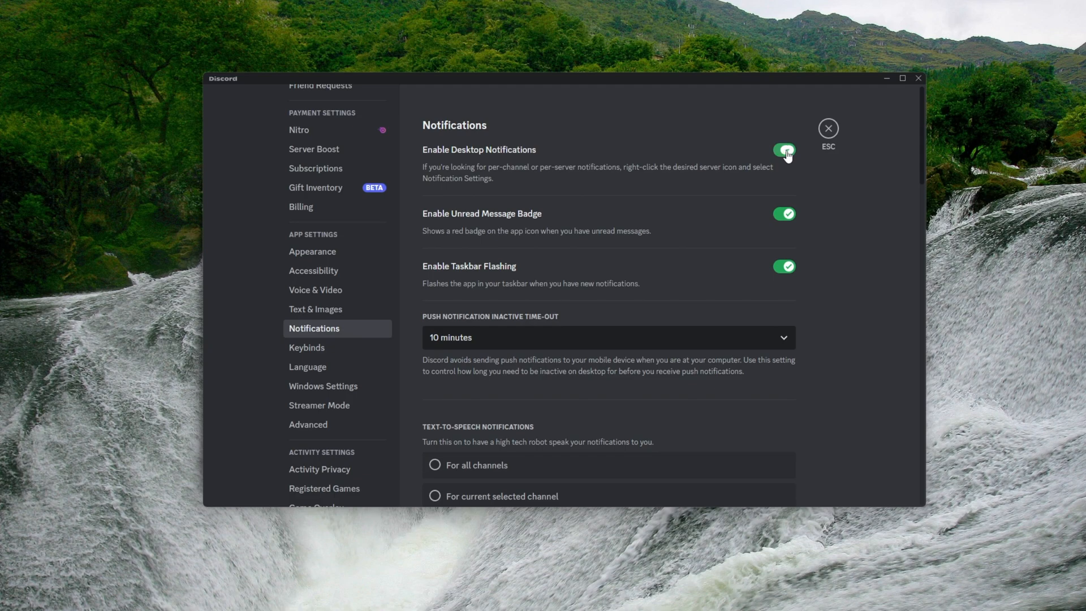
scroll(696, 255, down, 8)
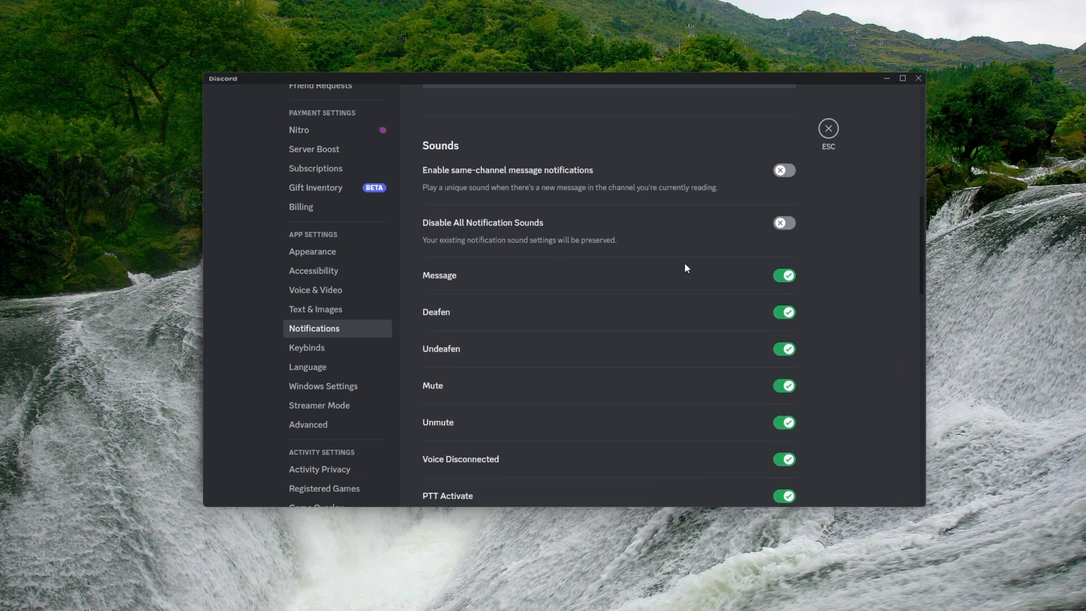
scroll(784, 283, down, 8)
scroll(730, 291, up, 14)
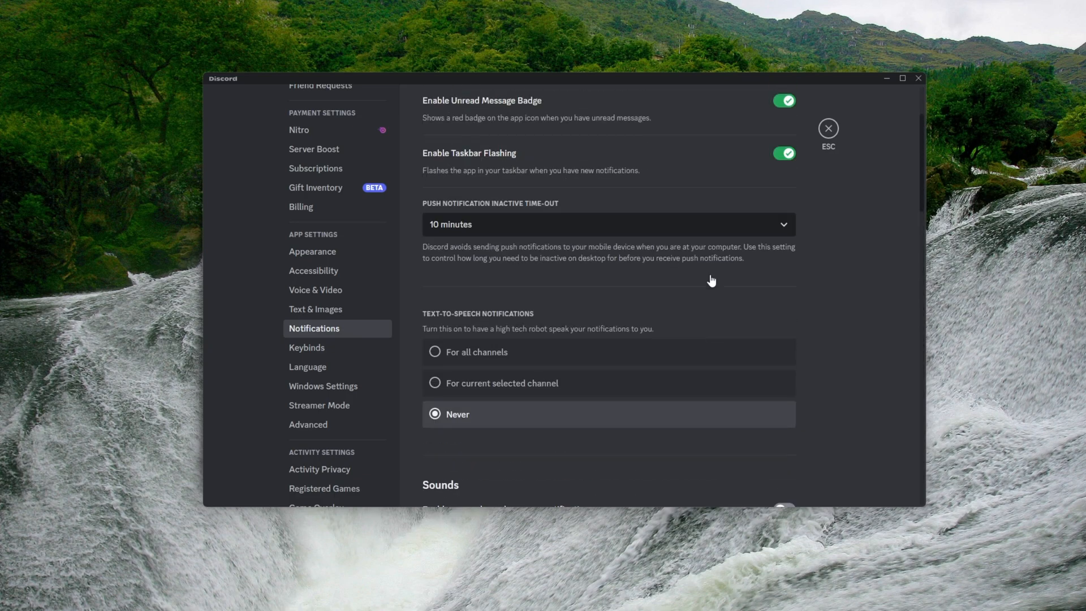
Add a Push-to-mute keybind in Discord and assign it to the V key.
click(353, 350)
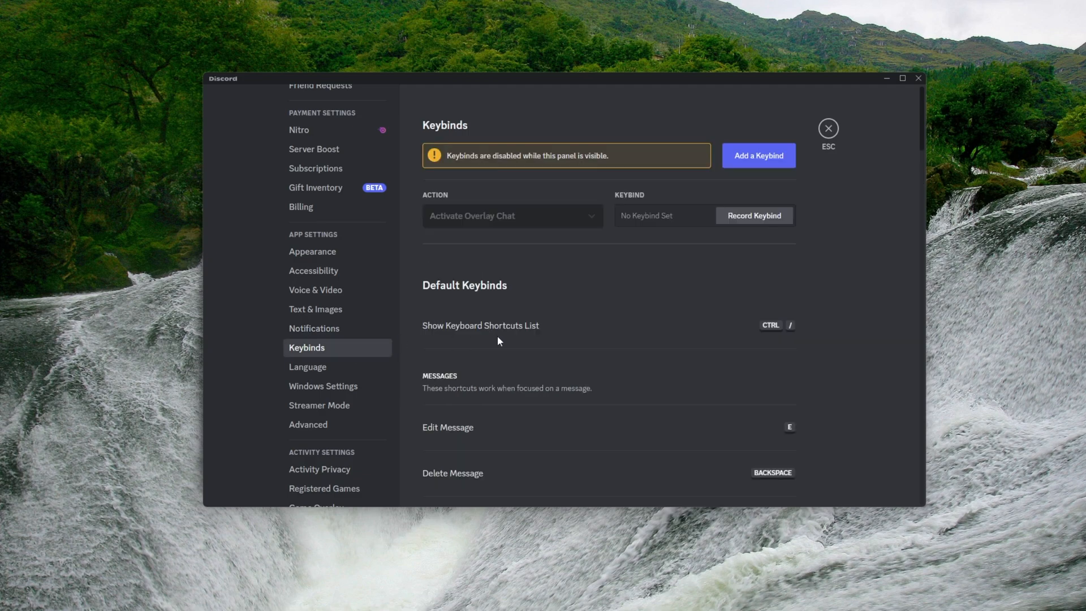
click(759, 155)
click(568, 280)
click(531, 373)
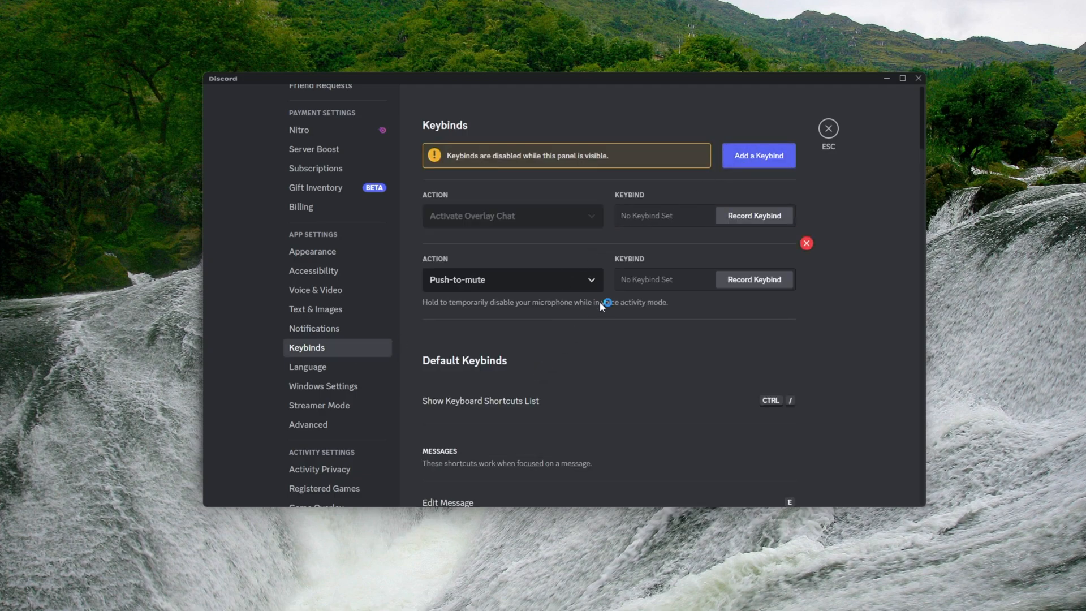
click(754, 279)
key(v)
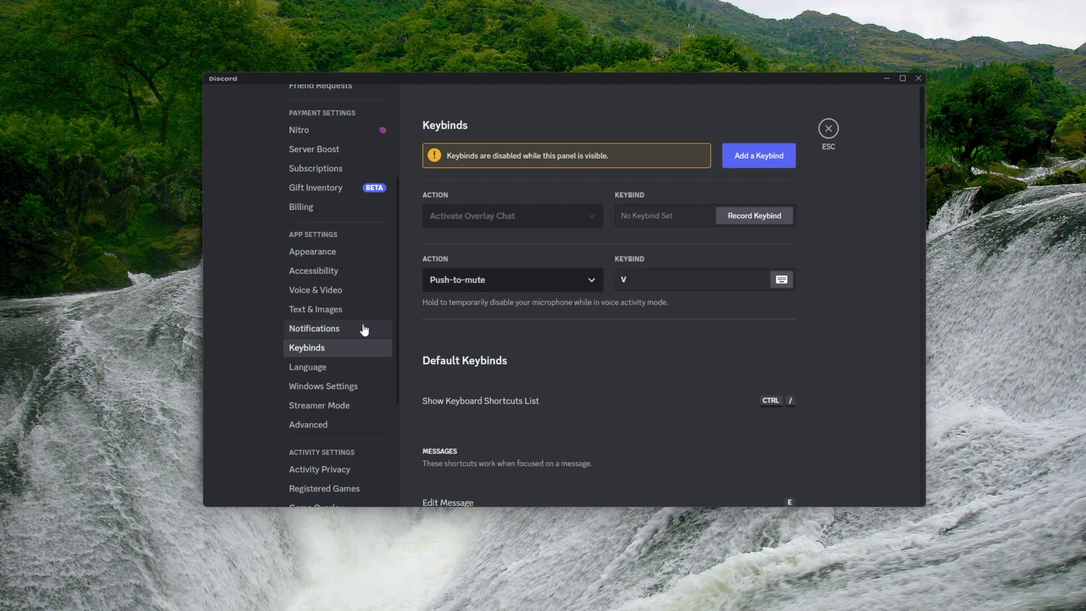
Turn off the PTT Activate and PTT Deactivate sounds in Discord's notification settings.
click(314, 309)
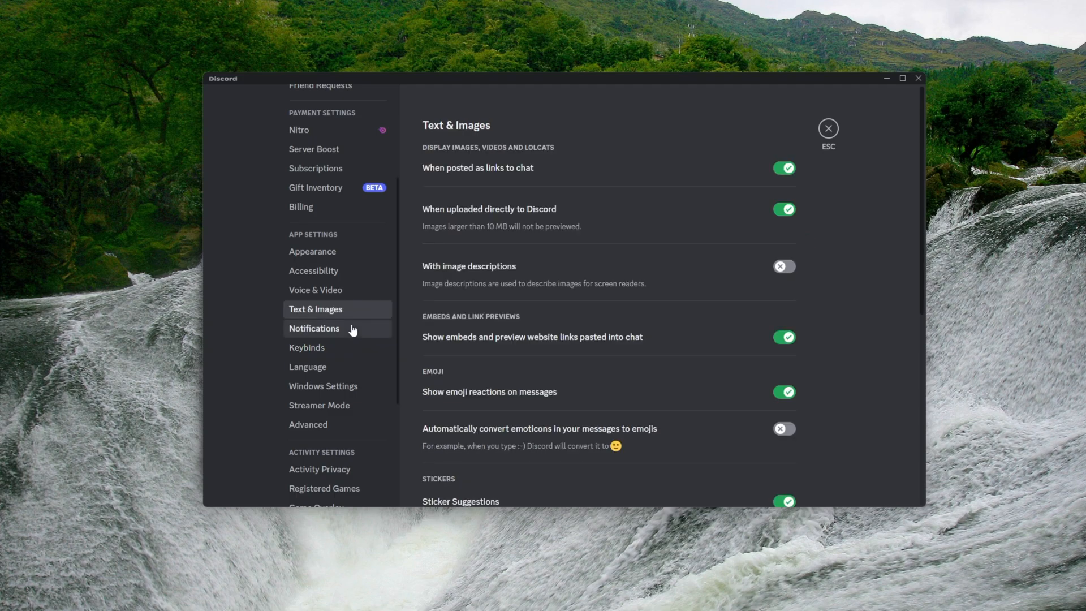
click(345, 329)
scroll(489, 302, down, 5)
scroll(487, 297, down, 8)
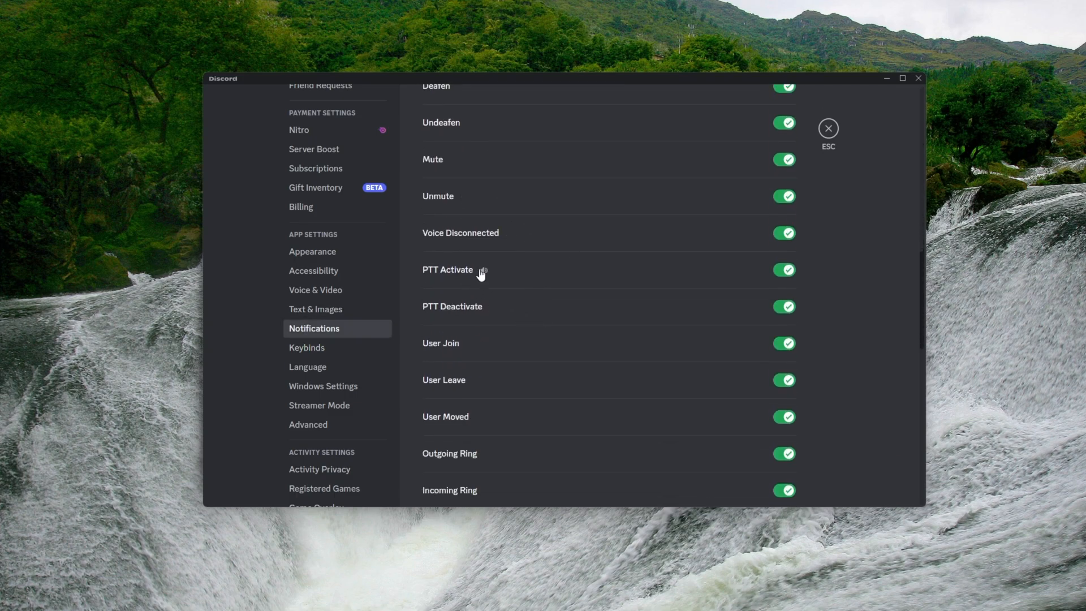
click(786, 271)
click(784, 306)
Stop Discord from opening at system start-up in its Windows settings.
click(342, 367)
click(368, 390)
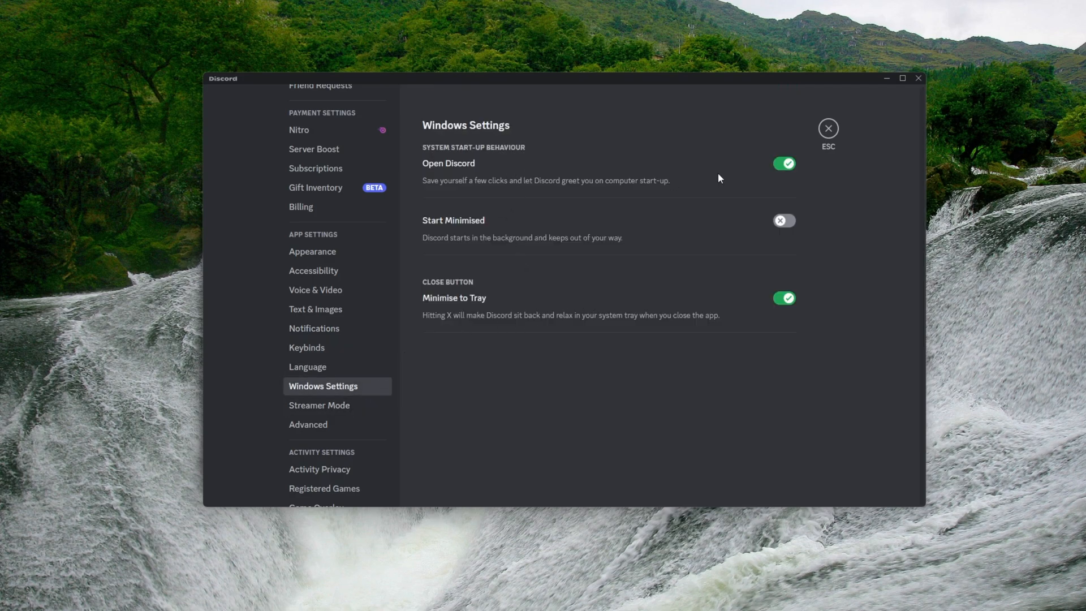
click(783, 165)
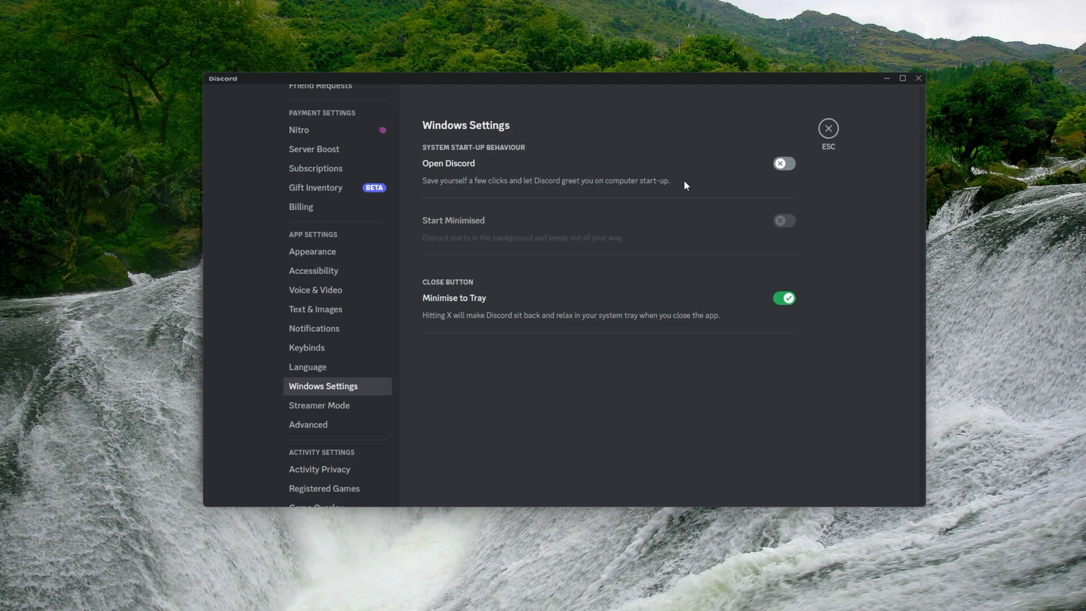
Check the Streamer Mode and Advanced settings, disable the in-game overlay, and close Discord's settings.
click(354, 405)
click(363, 425)
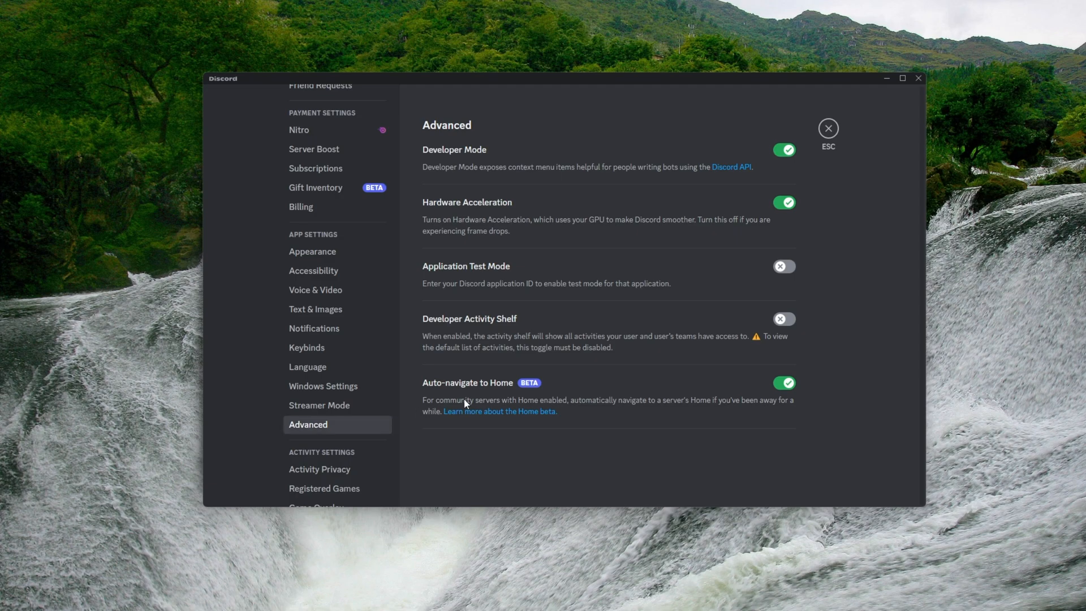
scroll(359, 339, down, 3)
click(359, 318)
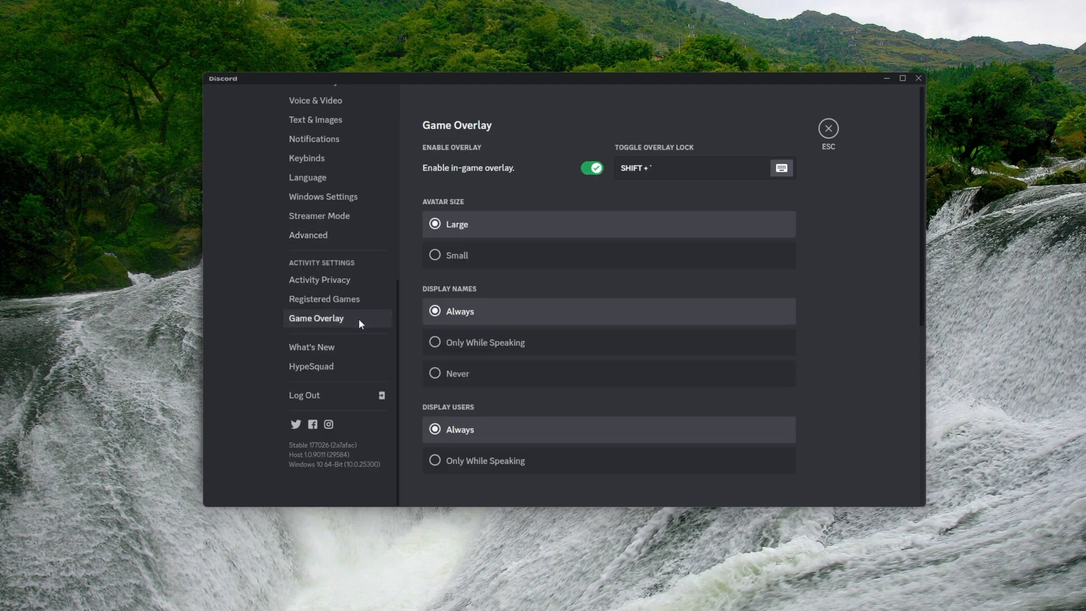
click(592, 168)
scroll(343, 351, up, 5)
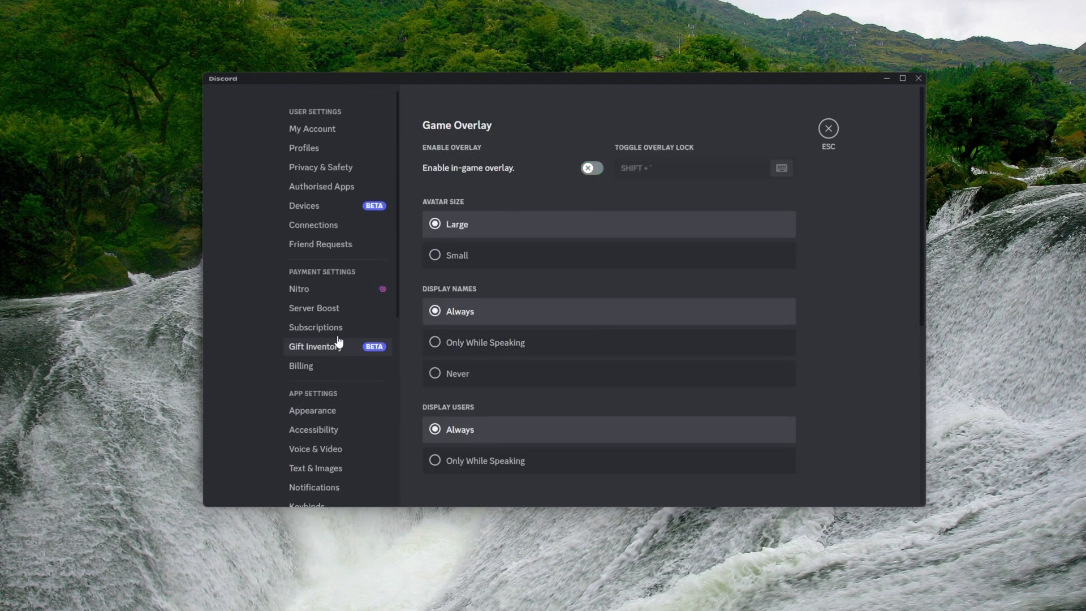
click(828, 129)
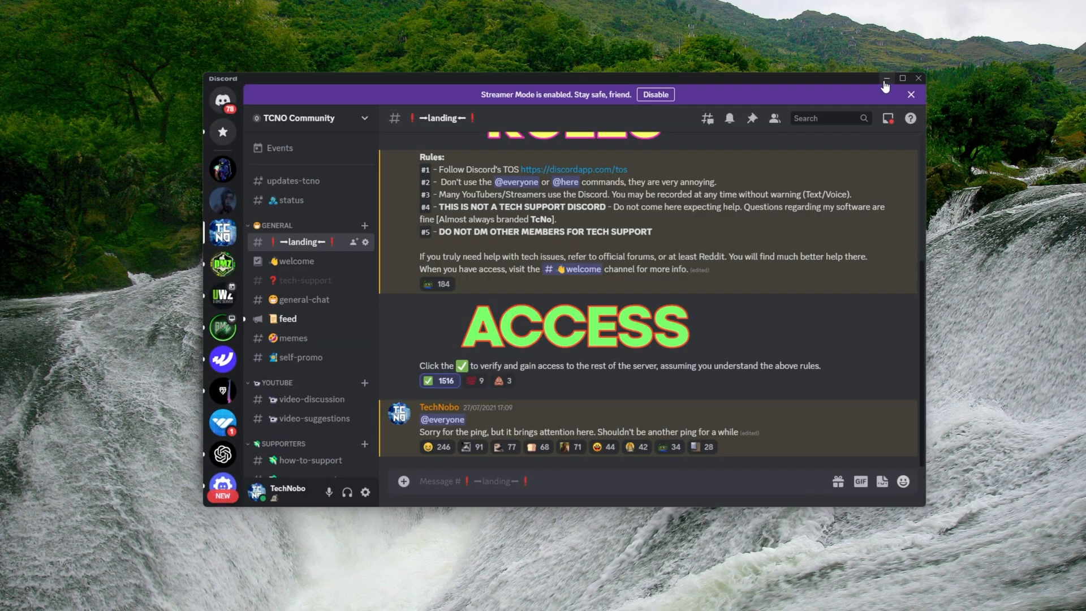
Minimise Discord and finish the RivaTuner Statistics Server setup.
click(886, 81)
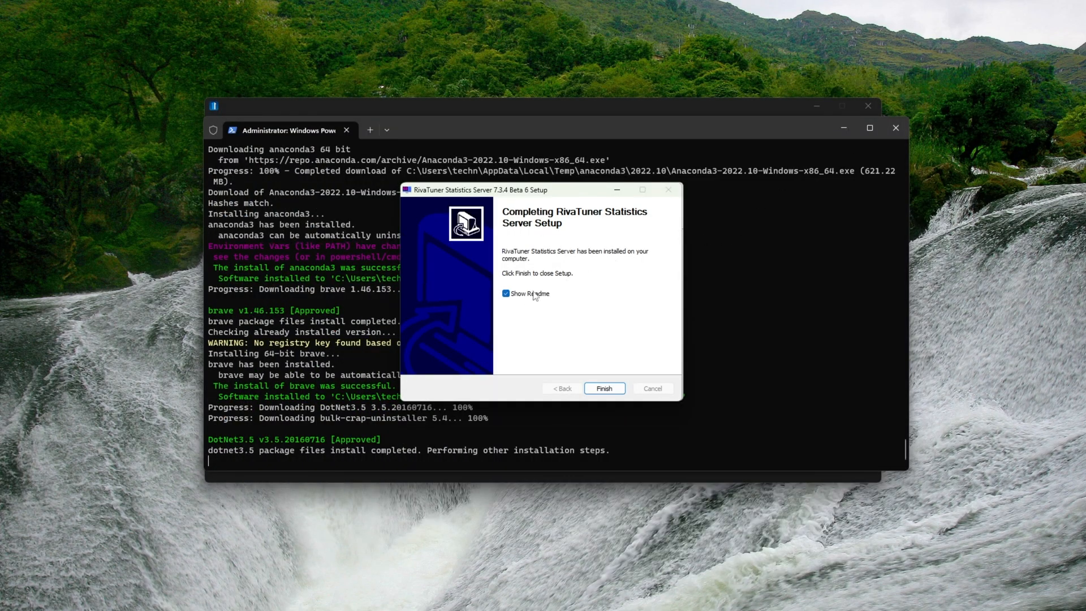
click(604, 389)
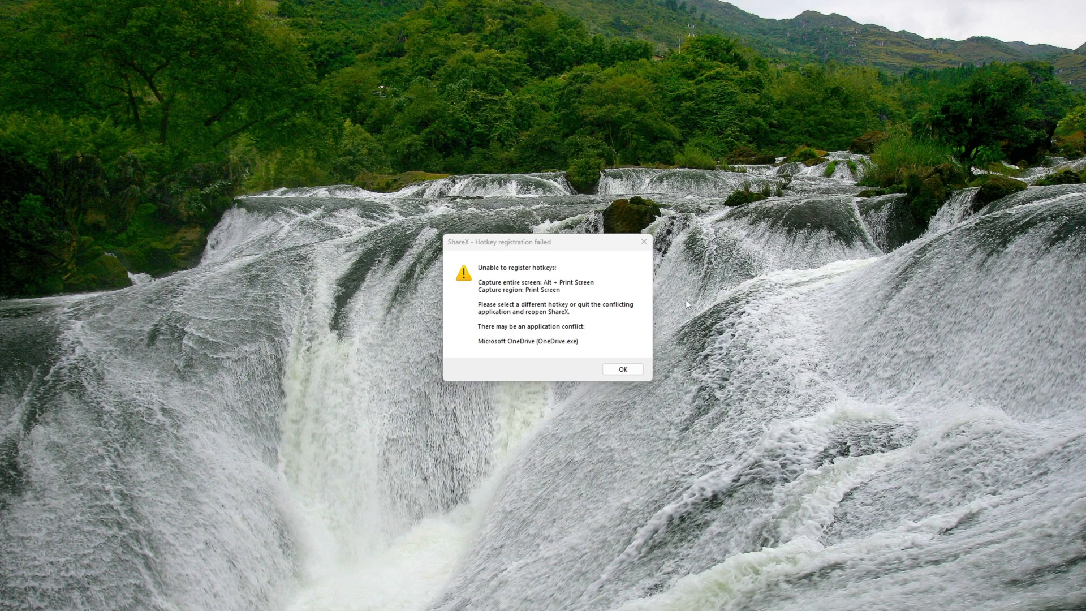
Turn off automatic saving of captured screenshots to OneDrive in the OneDrive backup settings.
click(540, 306)
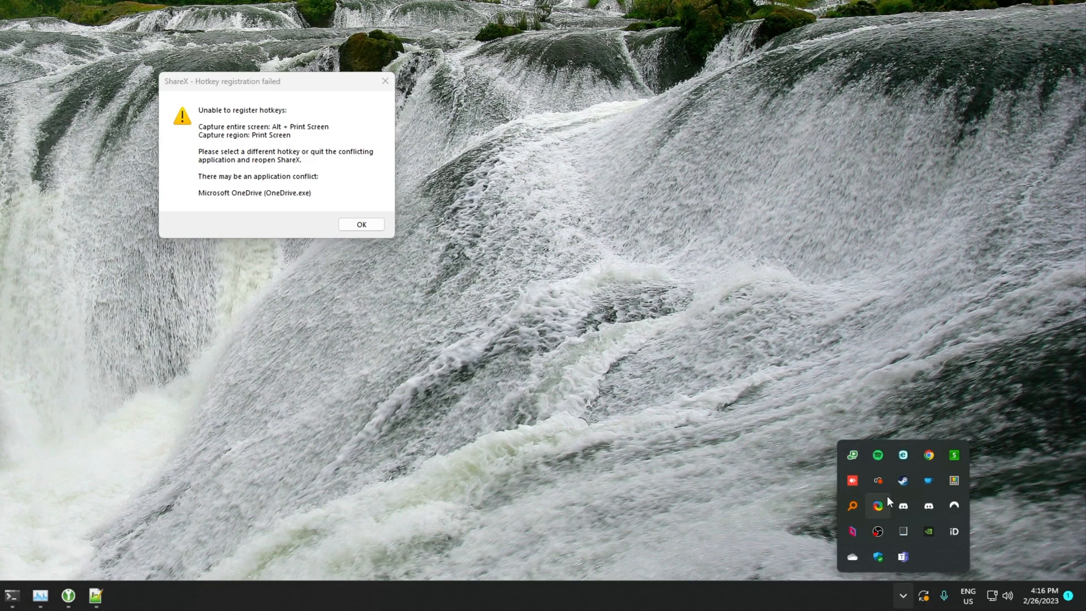
right_click(852, 556)
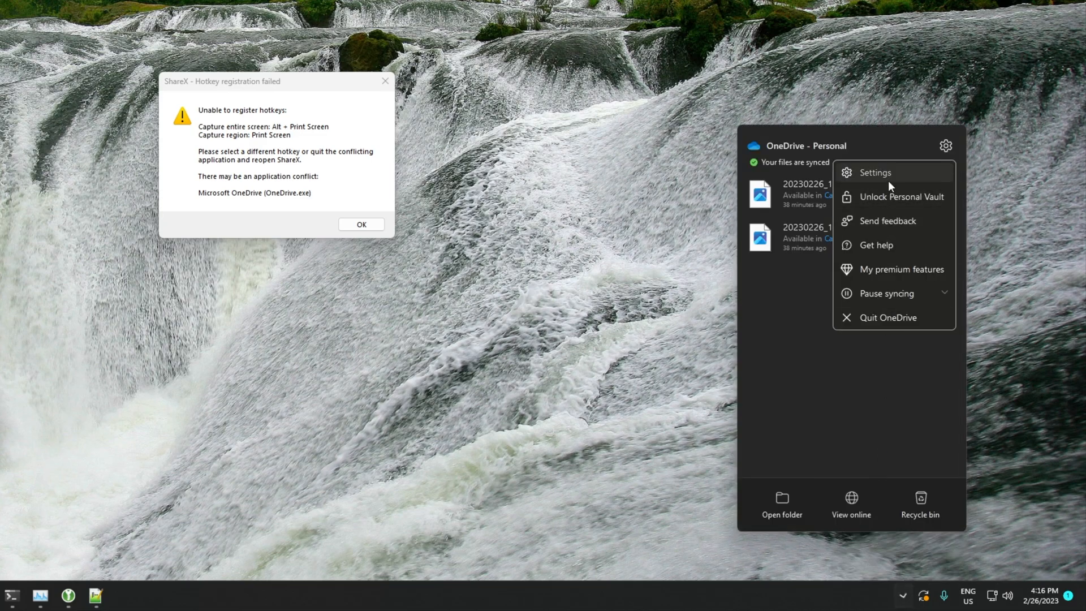
click(888, 176)
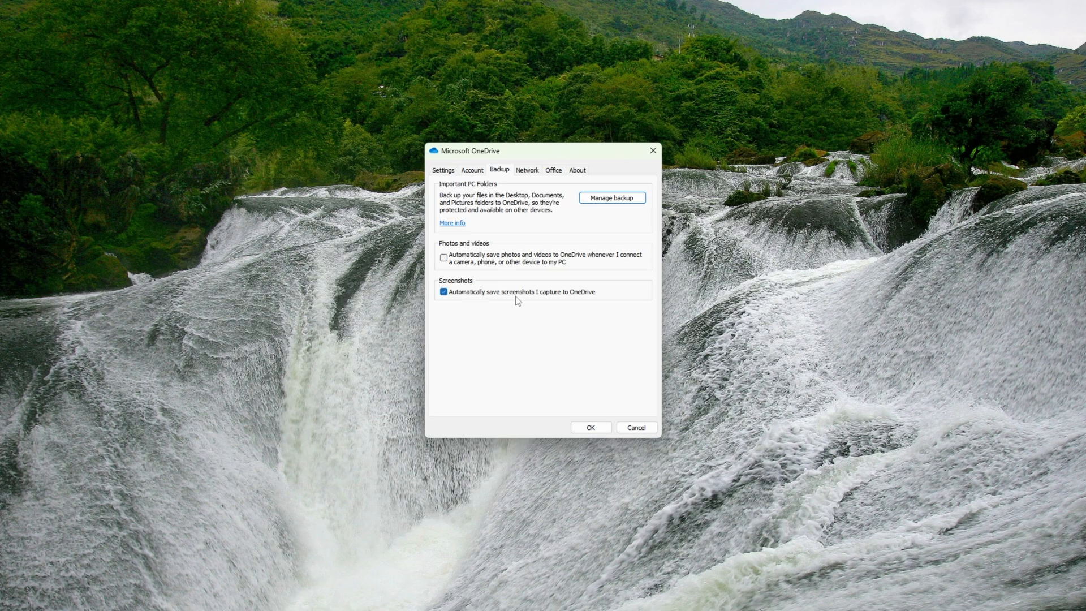
click(590, 427)
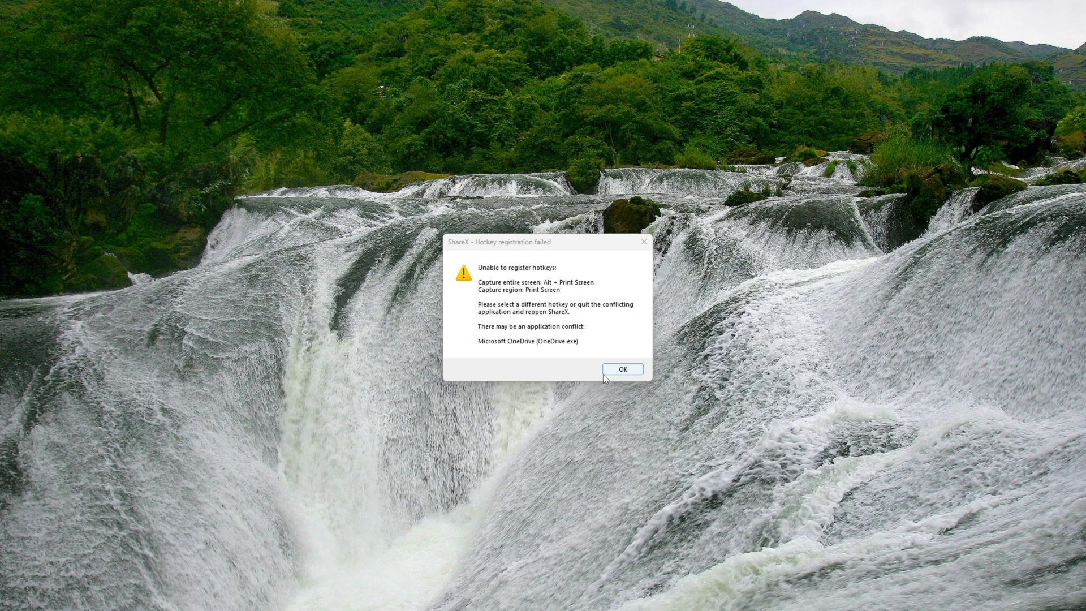
Take a test screenshot, declining OneDrive's offer to save screenshots, and dismiss the ShareX hotkey registration warning.
key(Print)
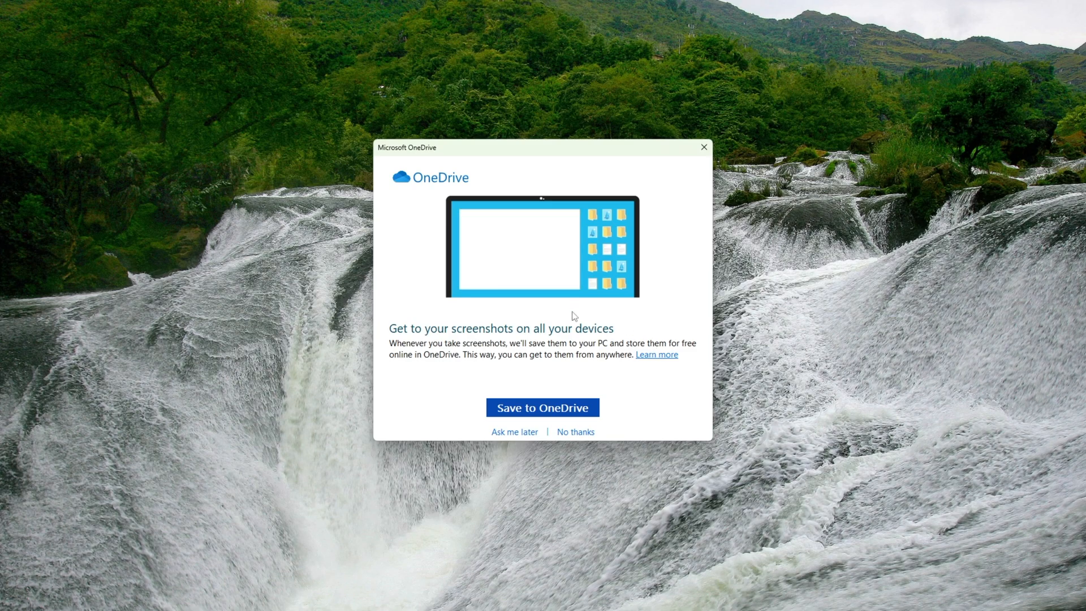
click(563, 435)
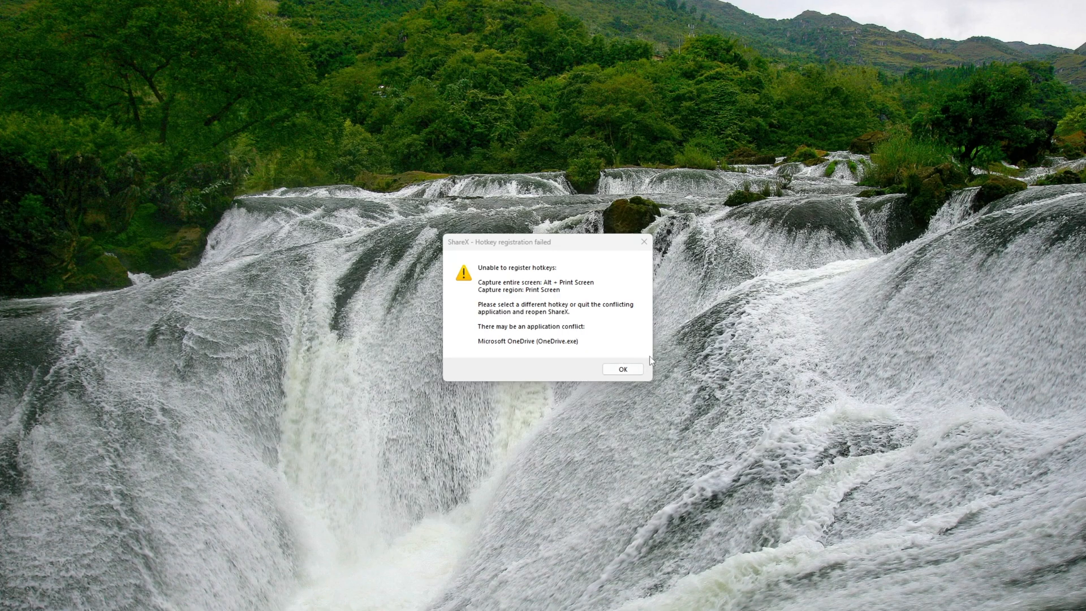
click(609, 369)
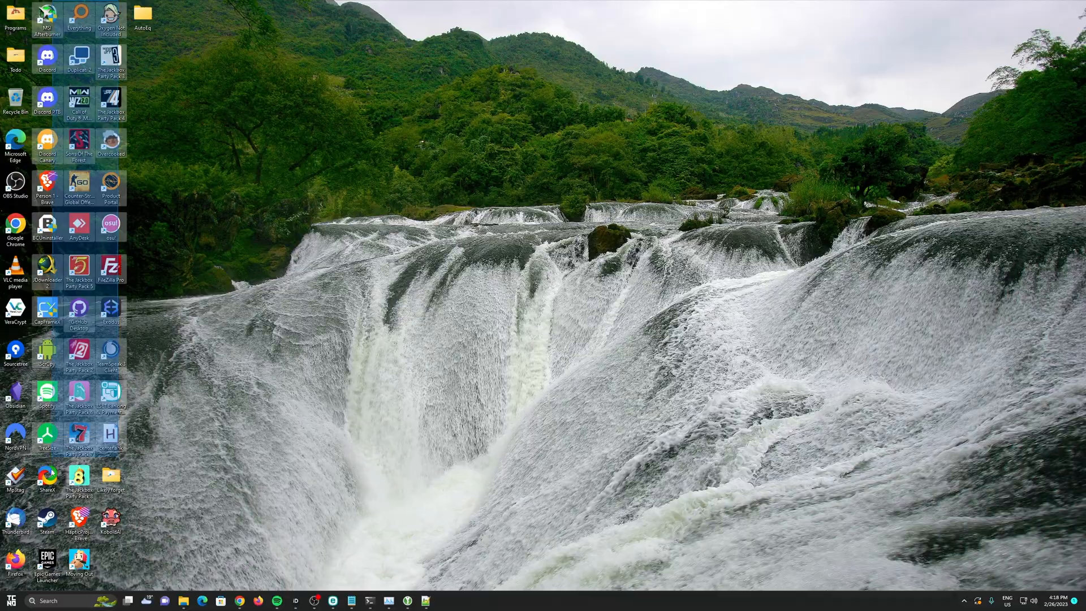
Delete the program shortcuts from the desktop and line up the remaining folders and Recycle Bin in one column.
drag(22, 584, 25, 139)
key(Delete)
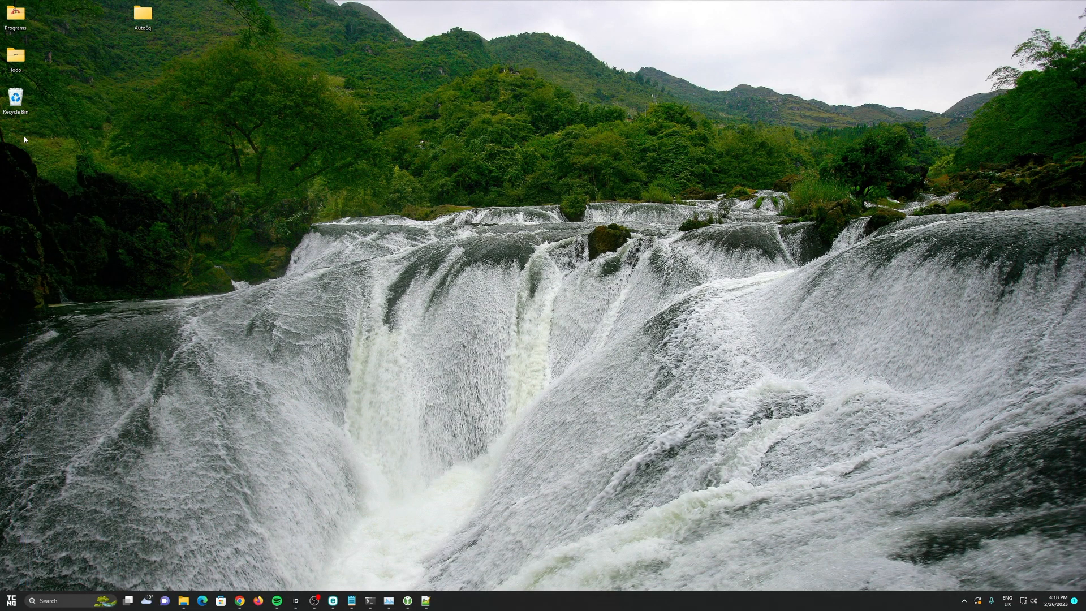
drag(141, 20, 46, 21)
drag(17, 101, 19, 140)
drag(44, 27, 11, 114)
drag(31, 185, 16, 10)
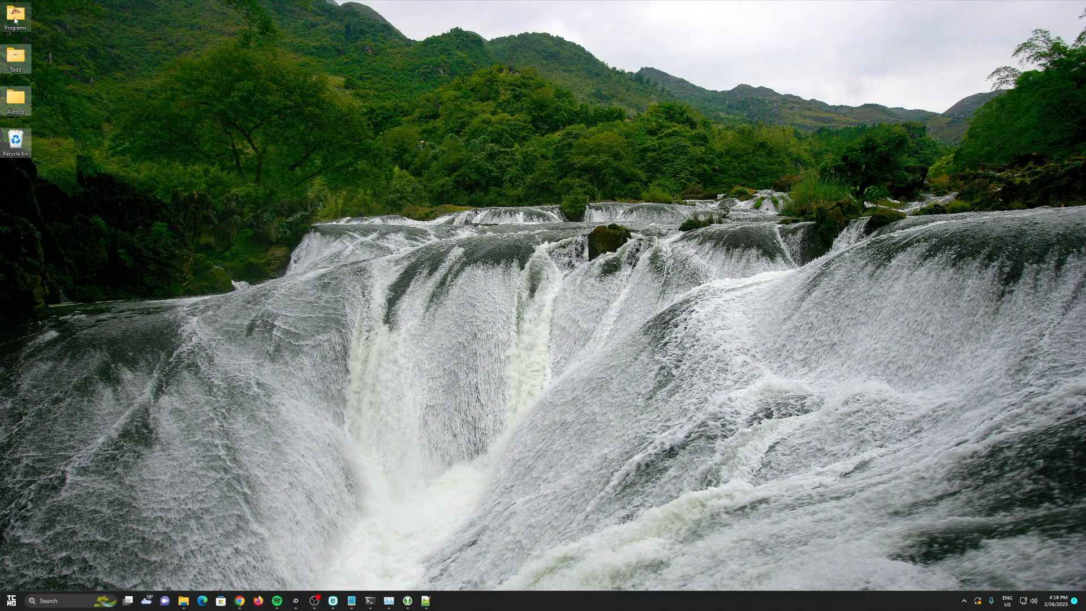
click(148, 152)
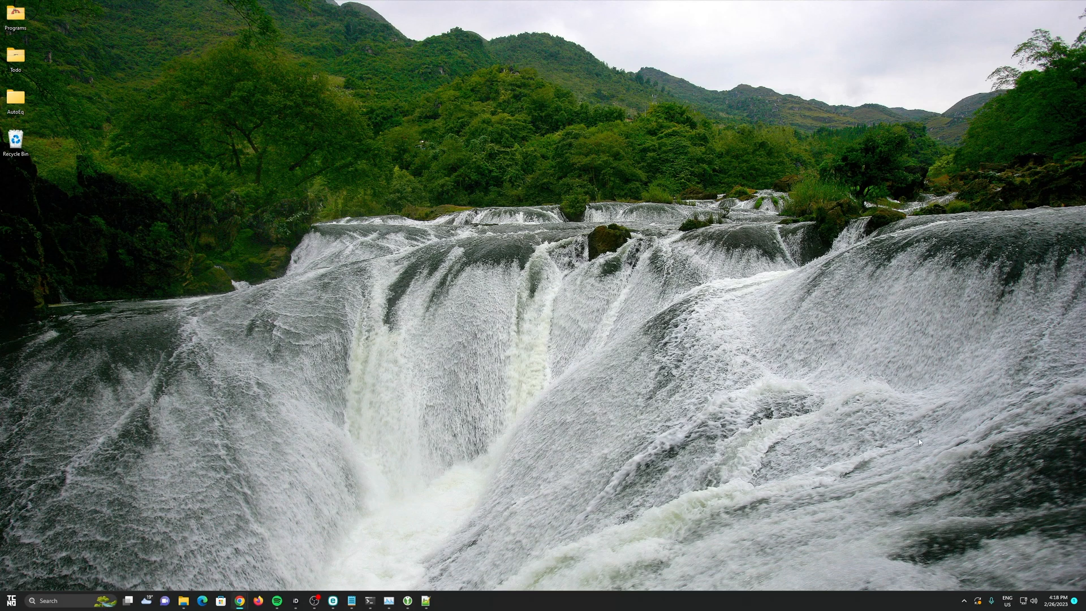
View the Volume mixer page in the Windows sound settings and close it.
right_click(1035, 603)
click(1034, 564)
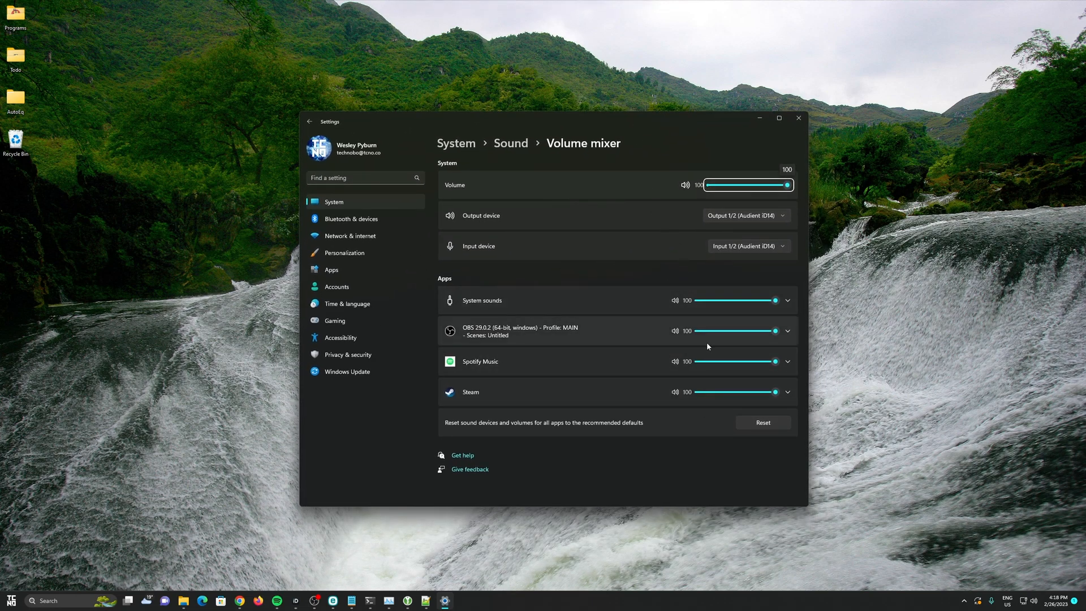
click(799, 119)
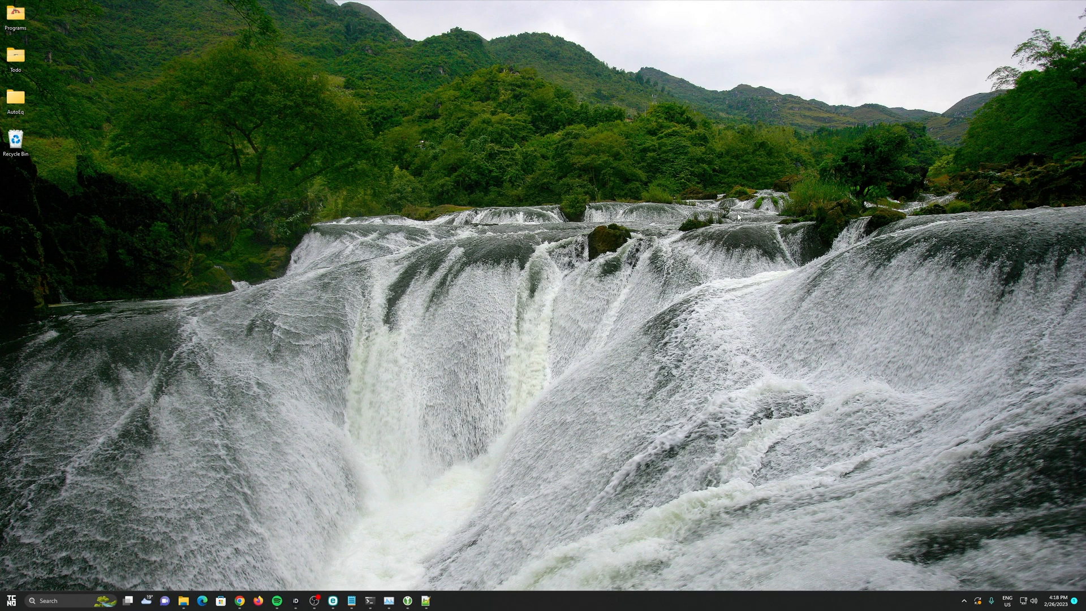
Launch the classic volume mixer by running sndvol, bring its window to the middle of the screen, and close it.
key(super+r)
text(sndvo)
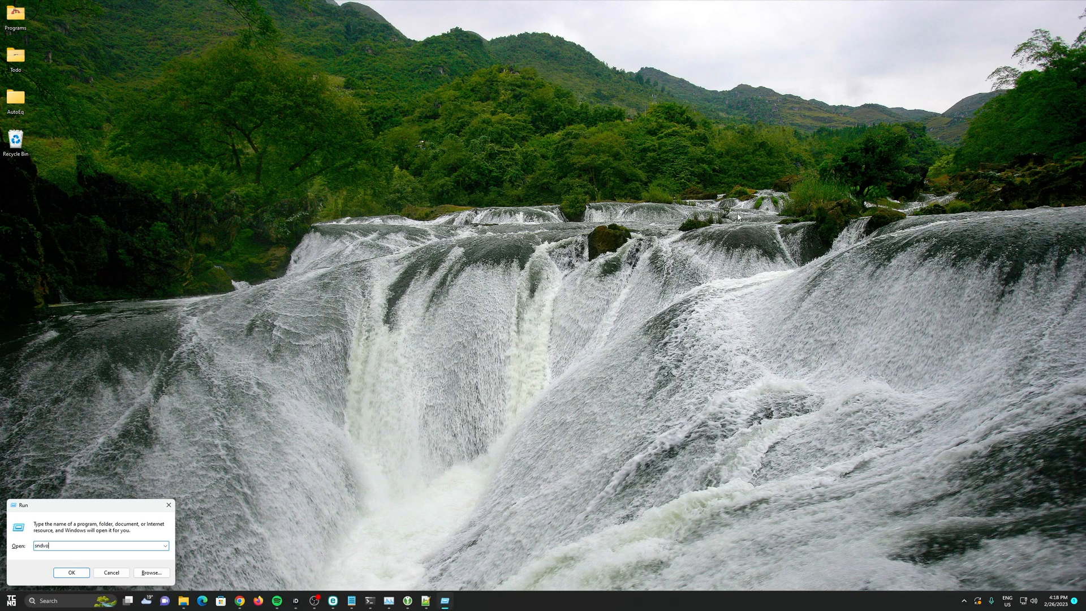
text(l)
key(Return)
drag(163, 6, 843, 270)
drag(751, 239, 712, 224)
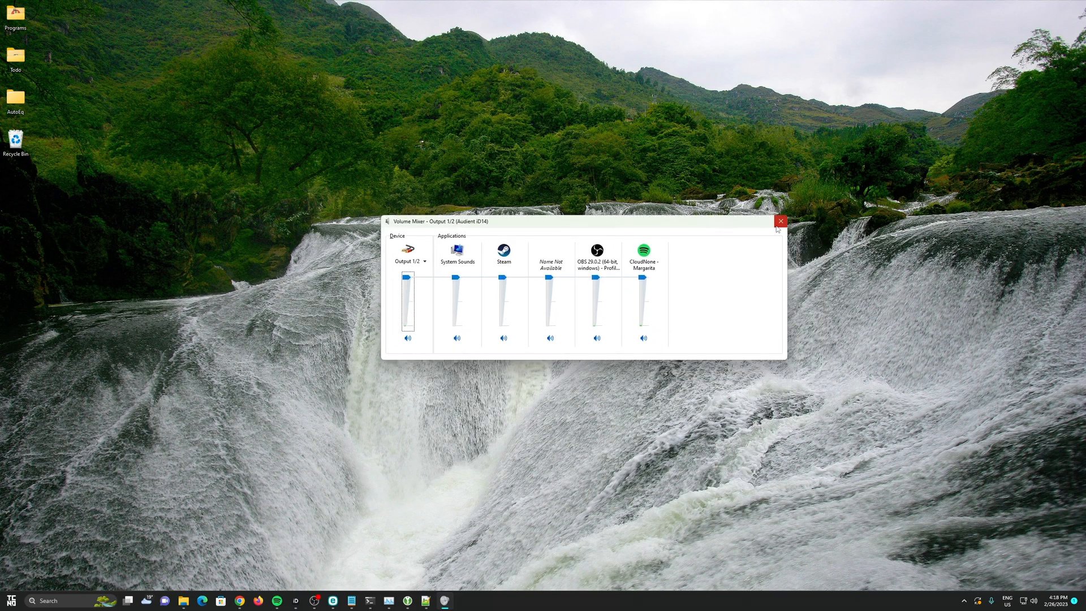
click(781, 220)
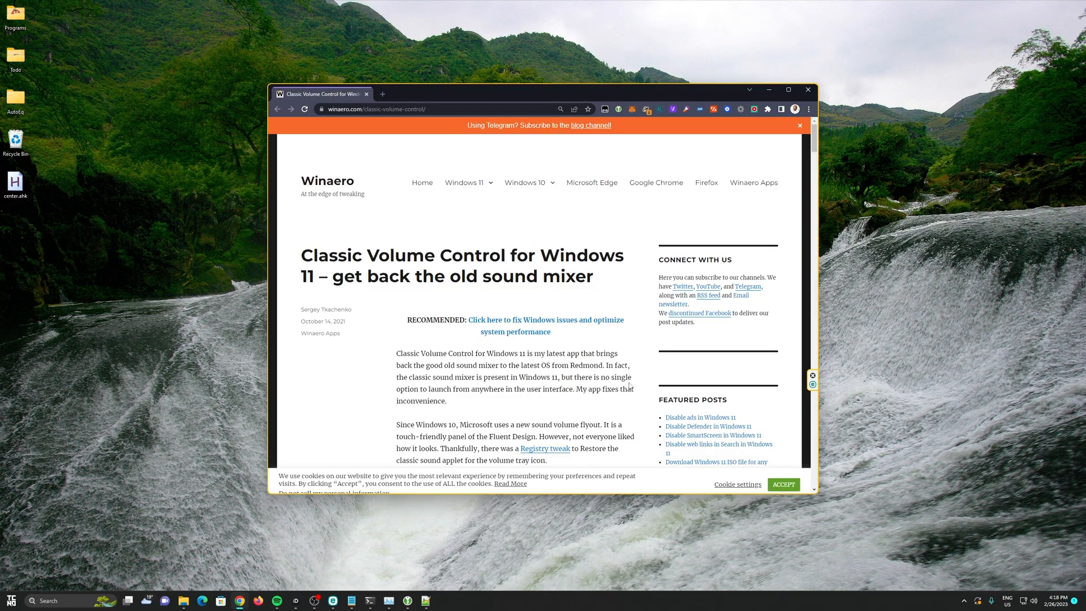
Download Classic Volume Control for Windows 11 from its winaero.com page and open the downloaded ZIP archive.
click(784, 483)
click(452, 109)
key(ctrl+a)
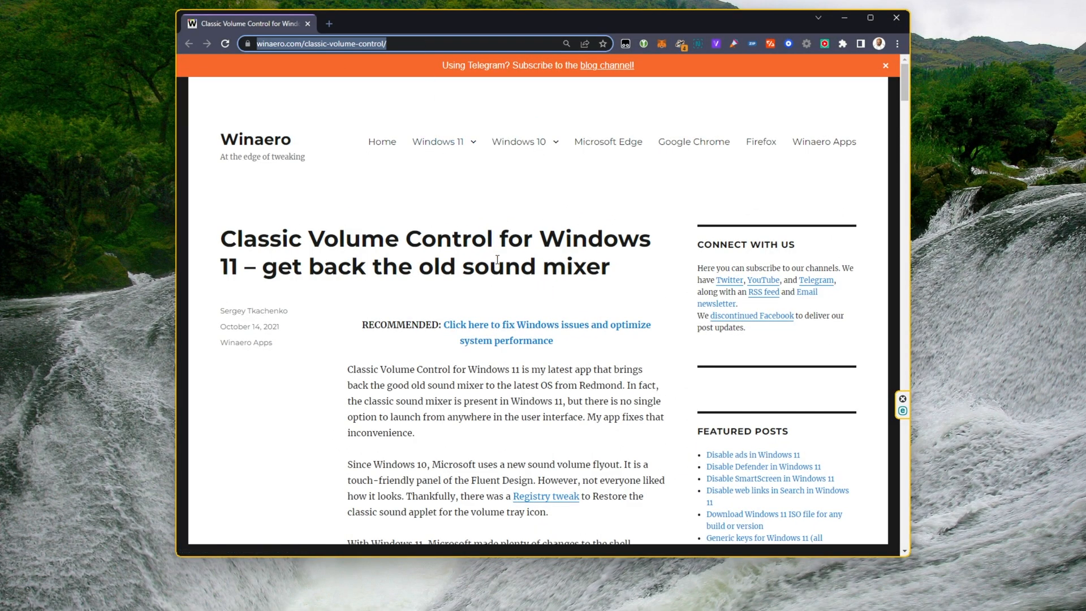
scroll(497, 259, down, 15)
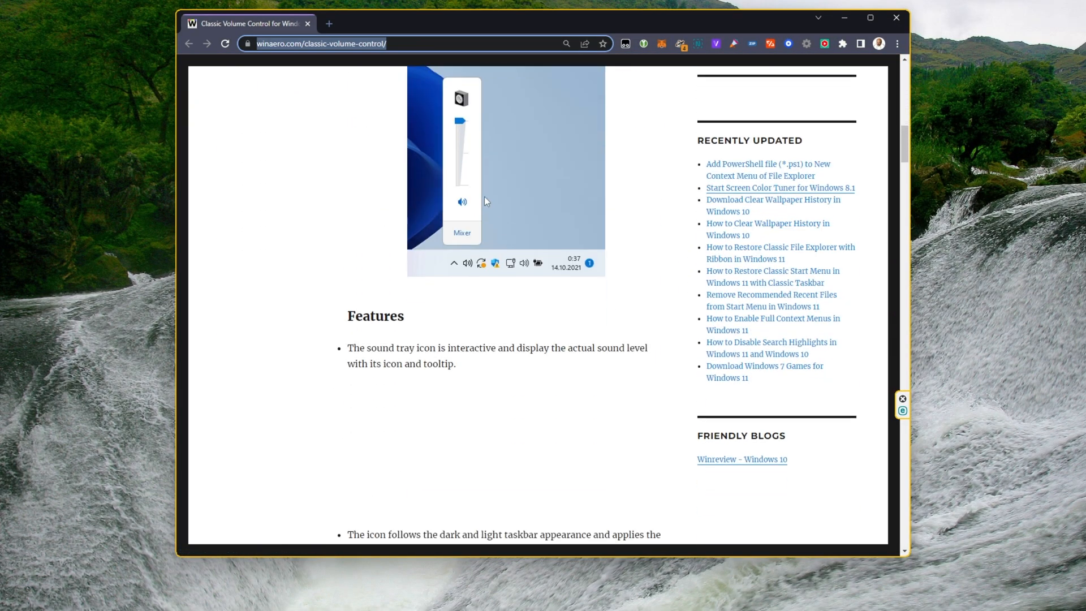
scroll(454, 243, down, 20)
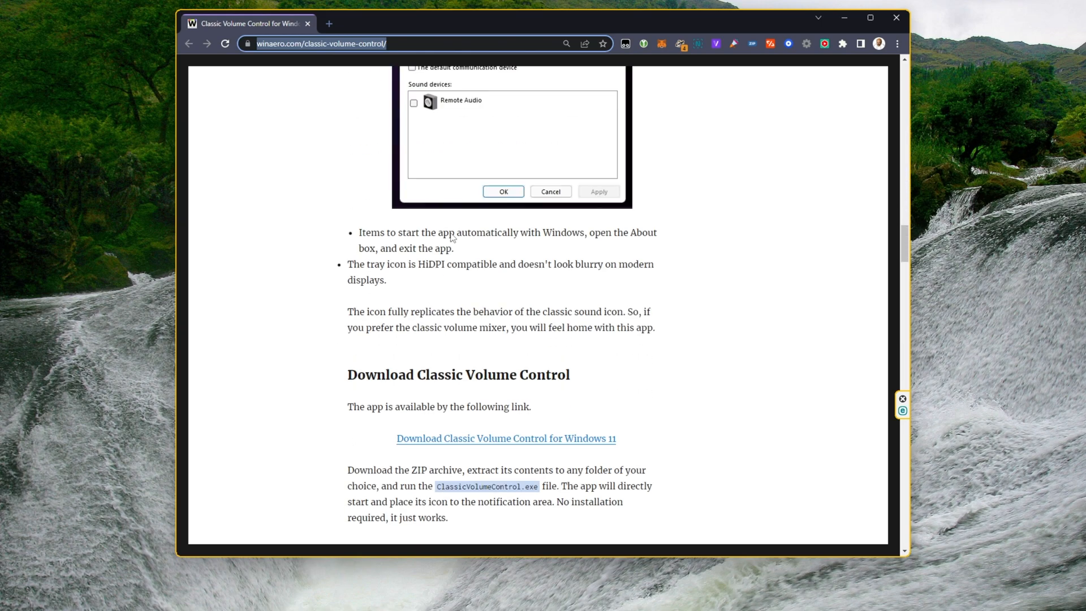
scroll(455, 236, up, 2)
click(490, 271)
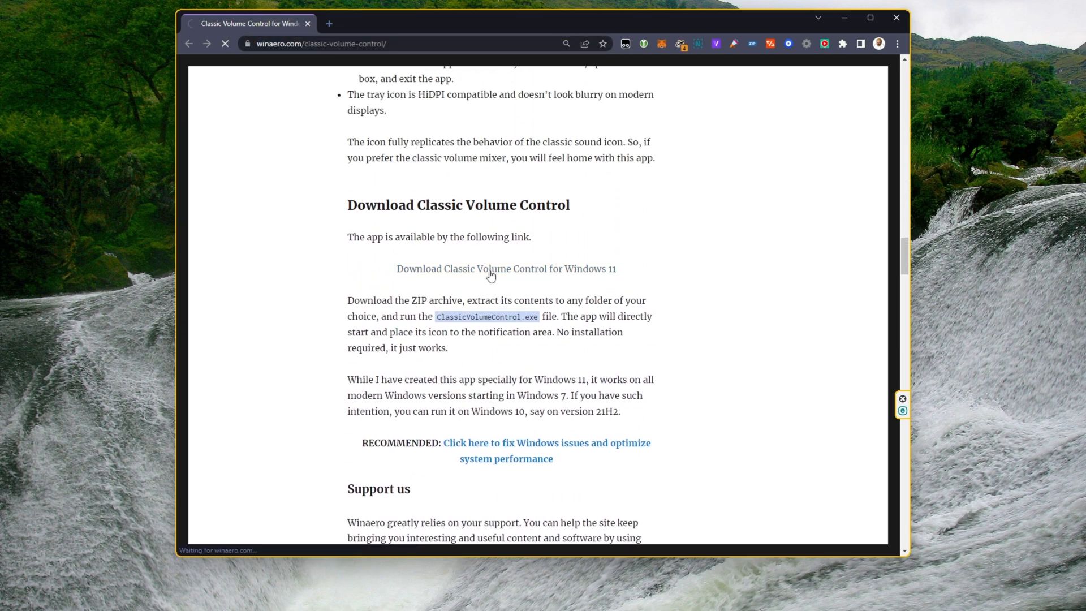
click(247, 537)
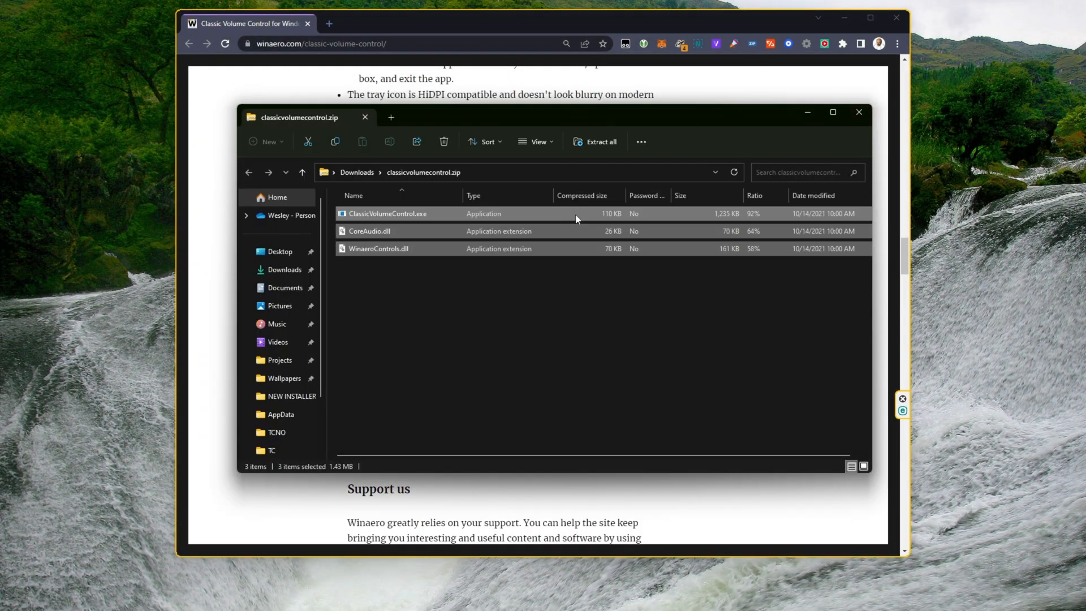
Put classicvolumecontrol.zip in the Documents folder and extract it with 7-Zip into its own classicvolumecontrol folder.
click(896, 18)
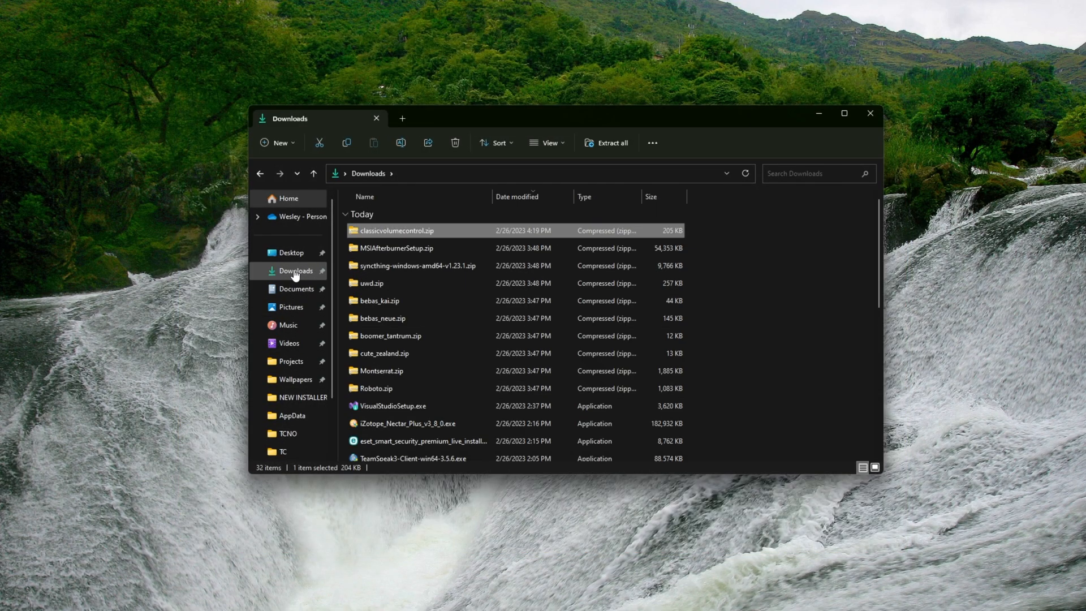
click(296, 289)
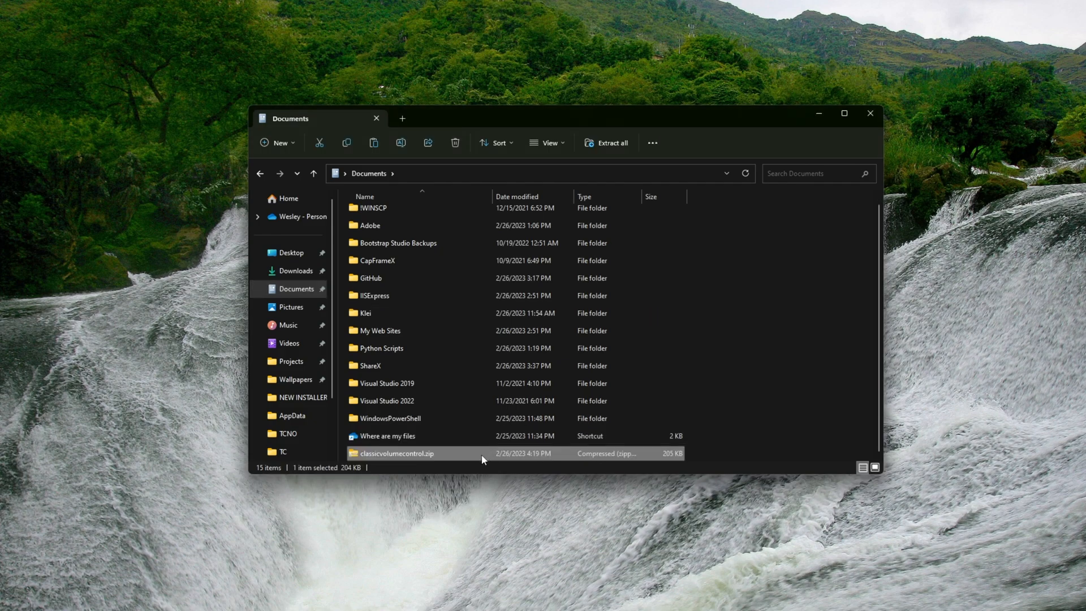
right_click(480, 453)
mouse_move(558, 164)
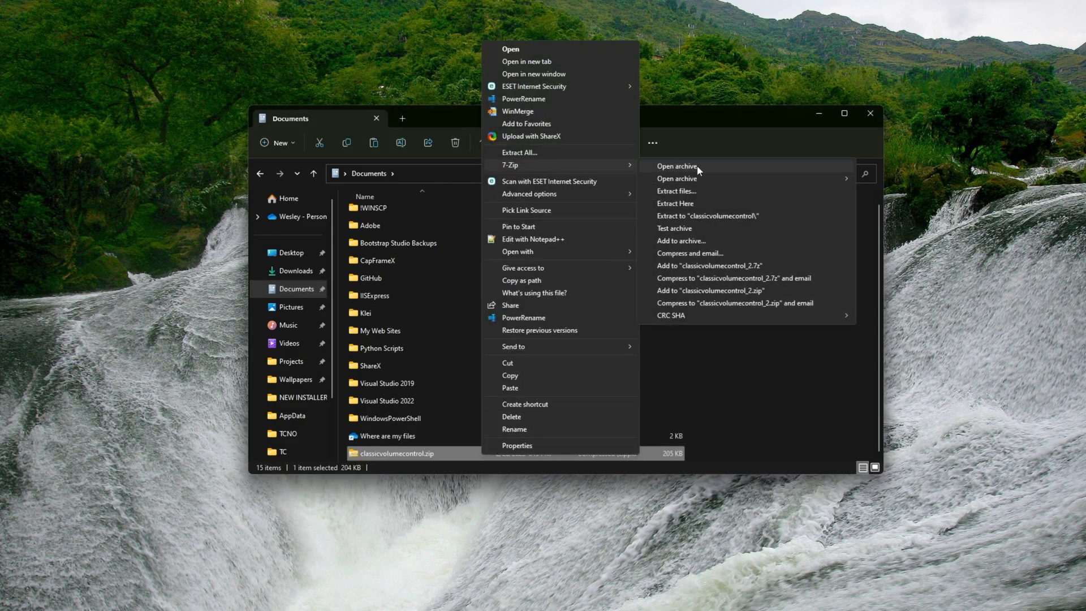
click(716, 217)
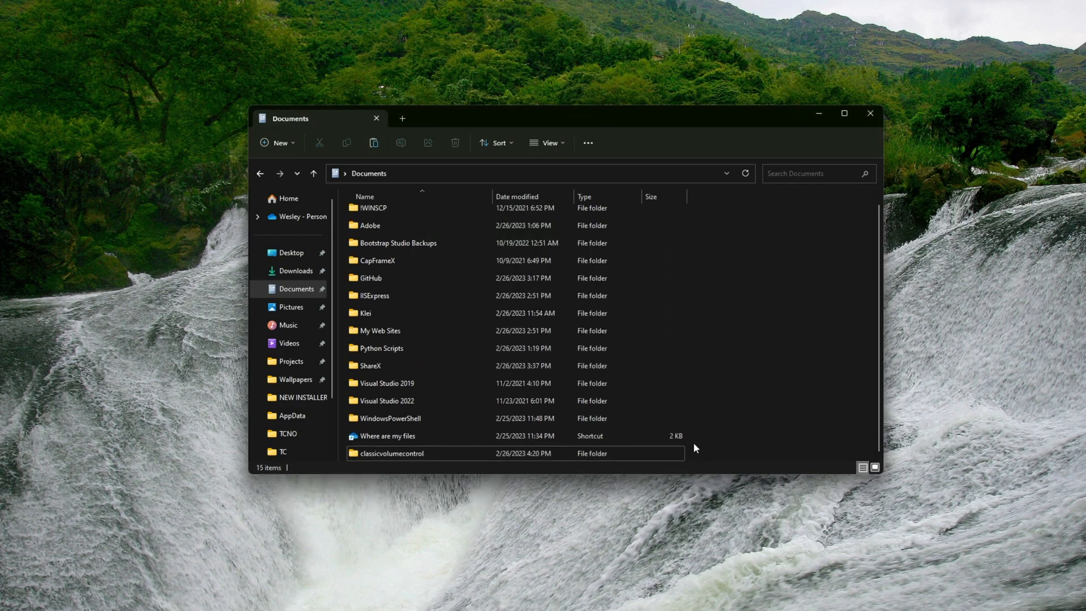
Run ClassicVolumeControl.exe from the extracted folder and accept the Winaero license agreement.
double_click(638, 449)
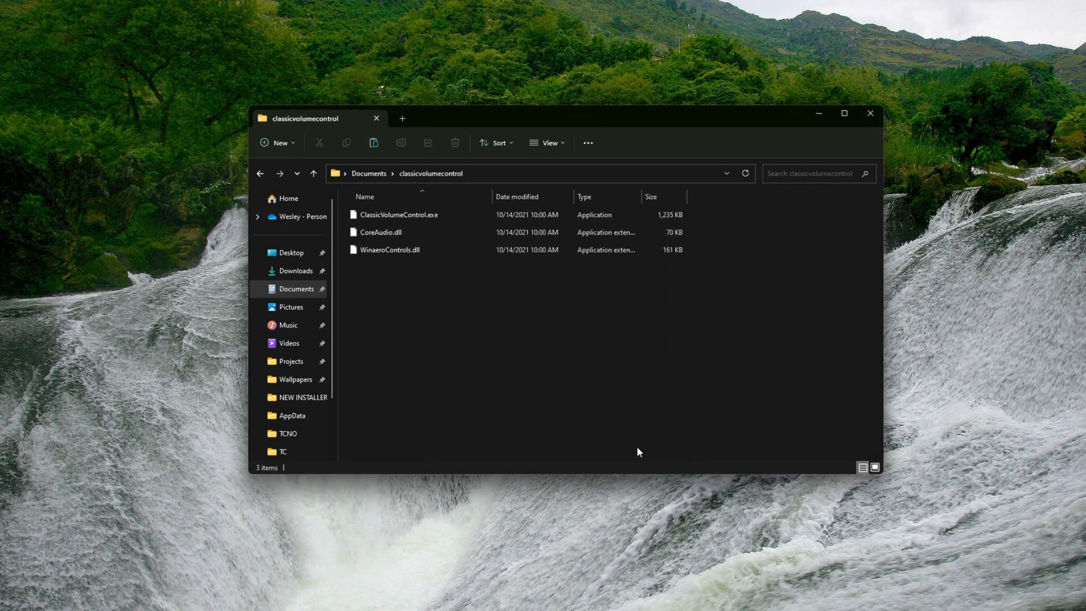
click(493, 215)
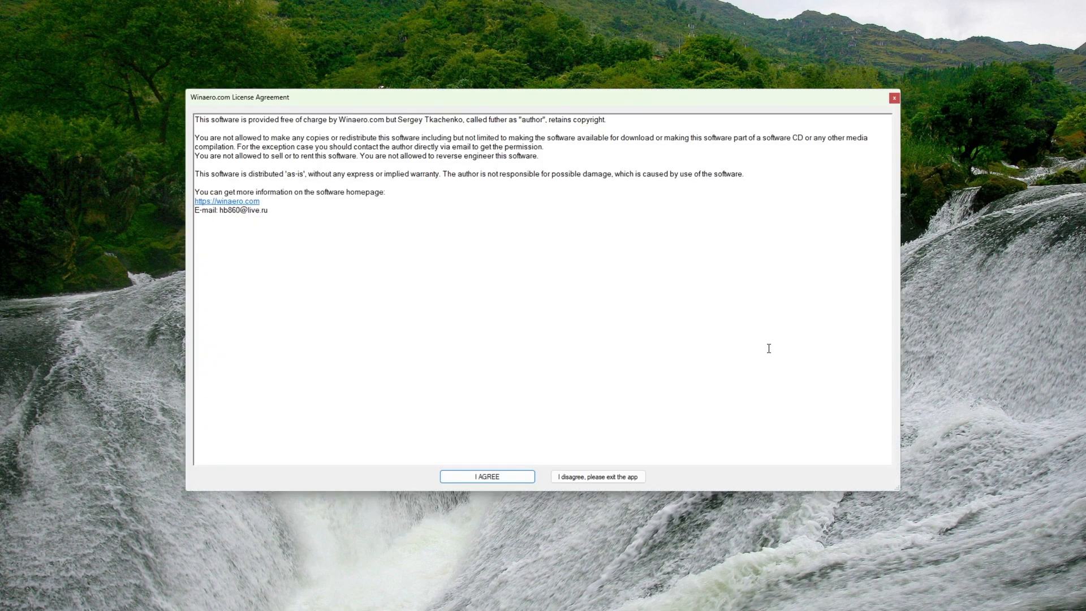
click(506, 477)
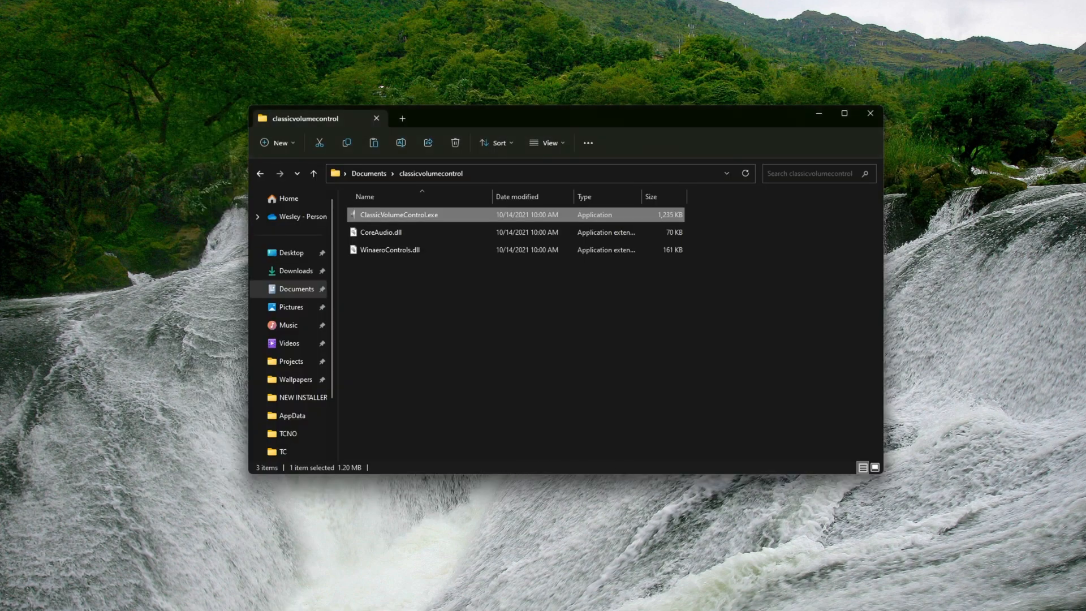
Move the Classic Volume Control icon from the hidden tray icons onto the taskbar and open its volume mixer.
click(924, 595)
drag(875, 459, 924, 598)
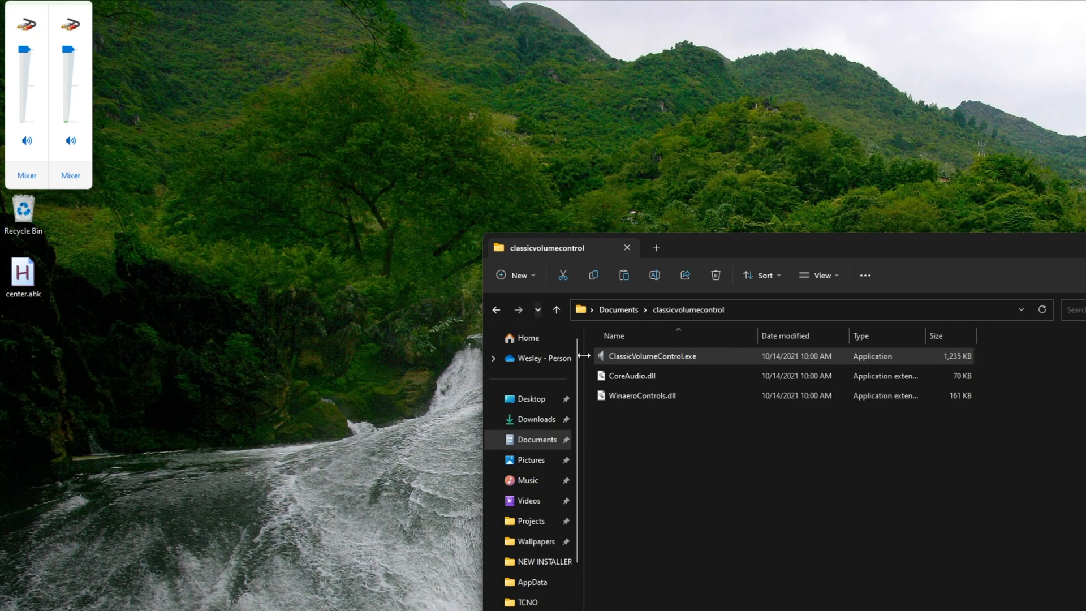
click(433, 340)
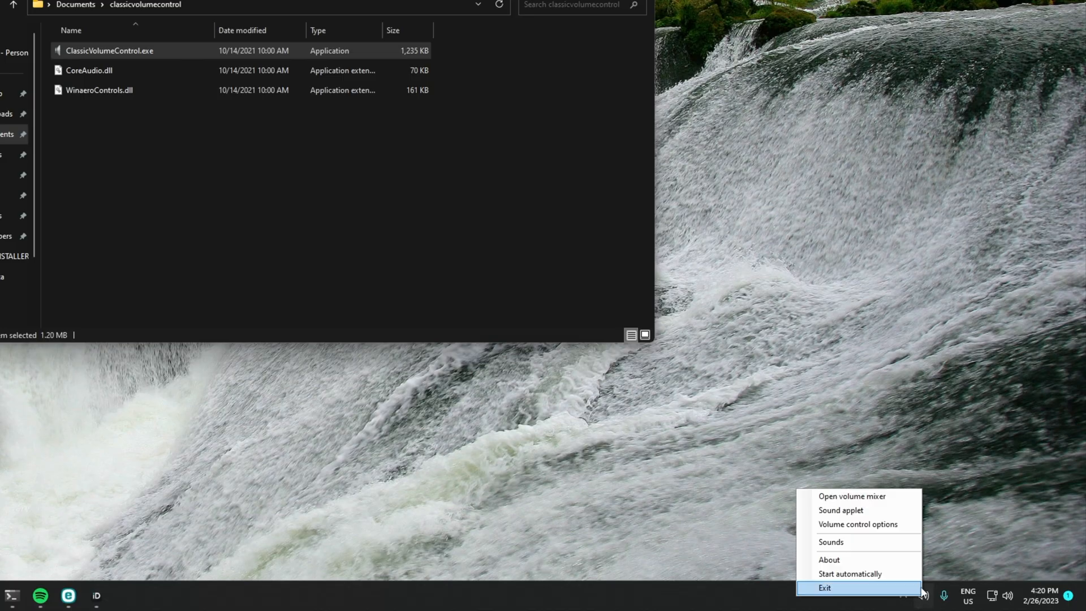
click(849, 493)
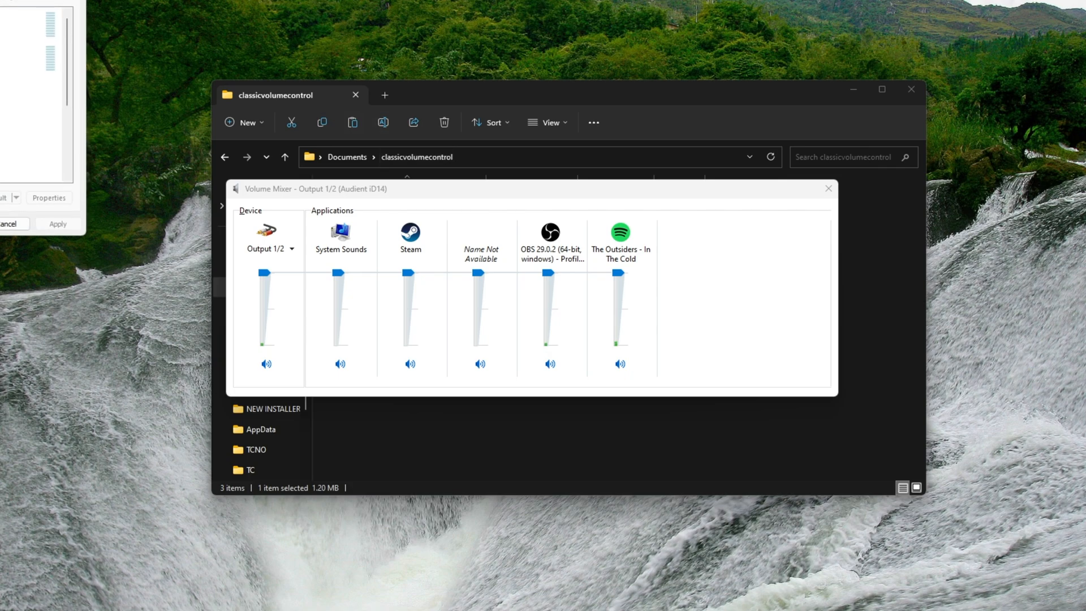
Examine the playback devices in the Sound window, and close it along with the volume mixer.
drag(0, 0, 598, 182)
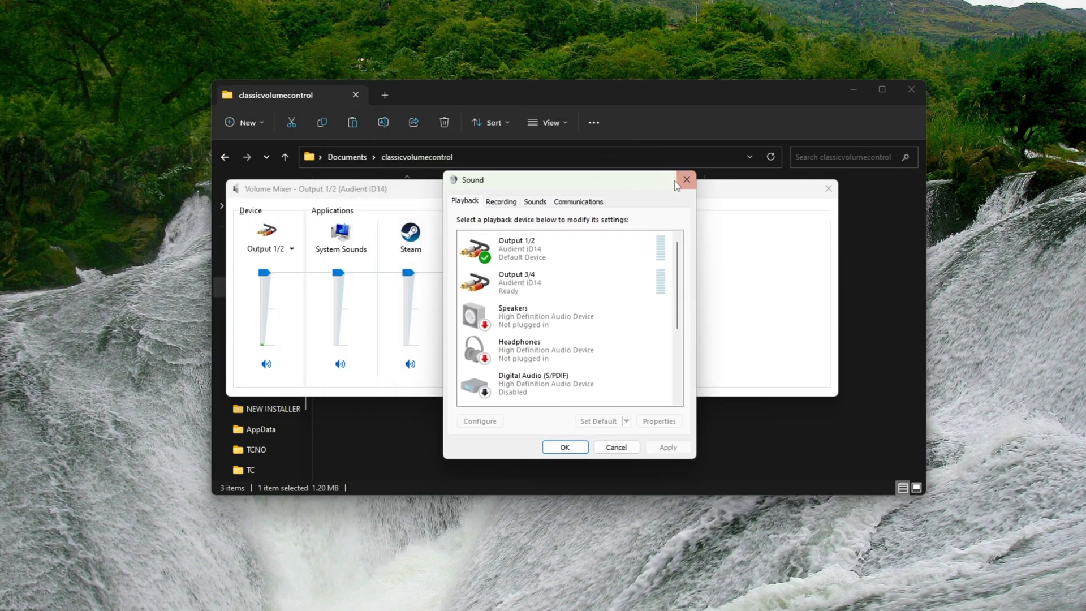
drag(672, 184, 676, 184)
click(689, 180)
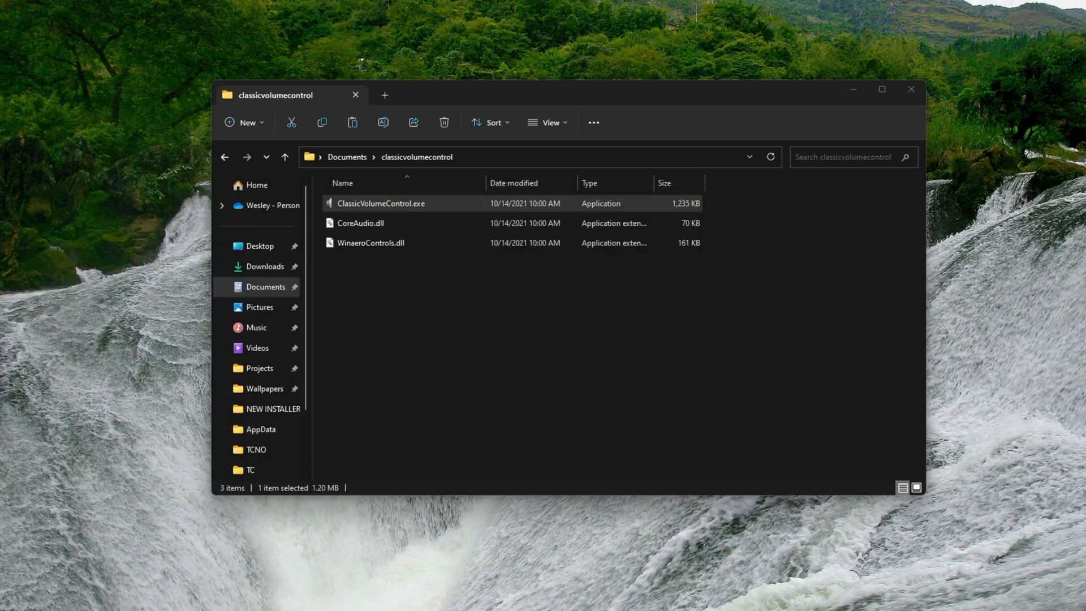
click(537, 258)
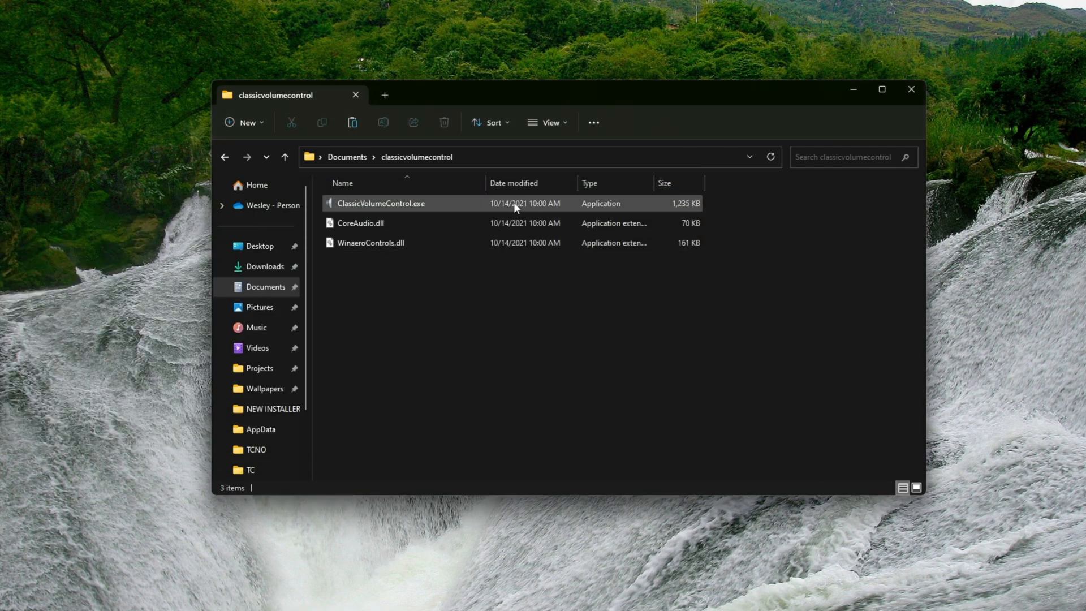
Create a shortcut to ClassicVolumeControl.exe in its folder and rename it Classic Volume Control.
click(481, 202)
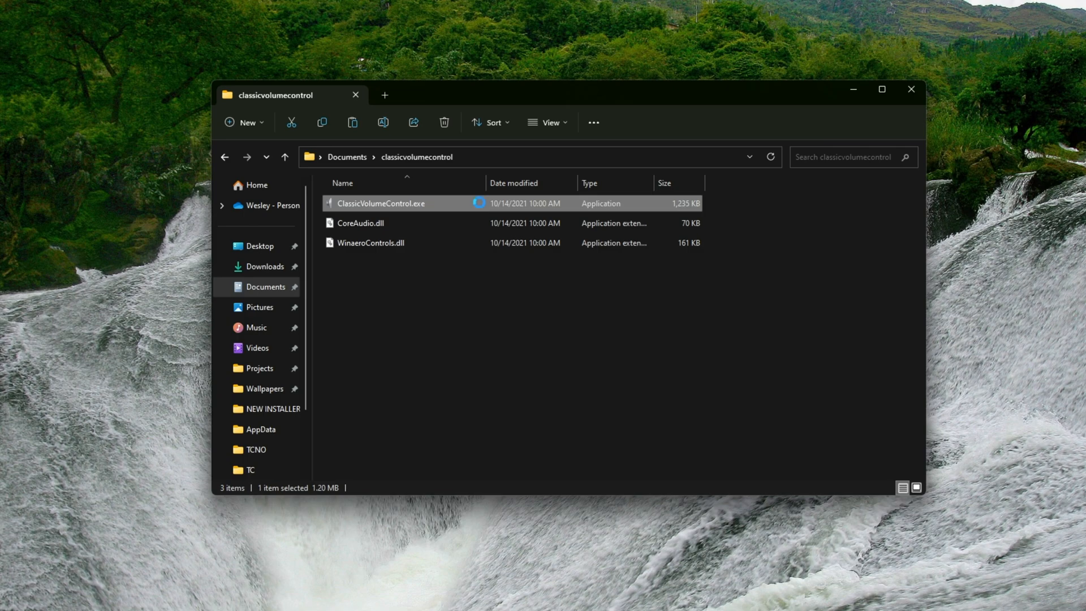
right_click(480, 202)
text(s)
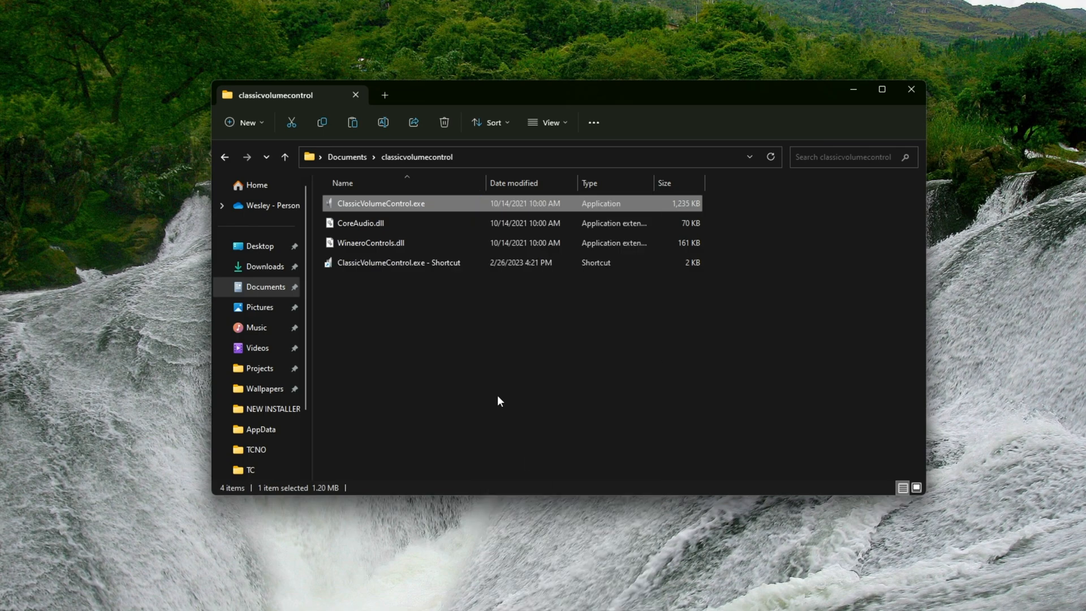
text(Classic Volume Control)
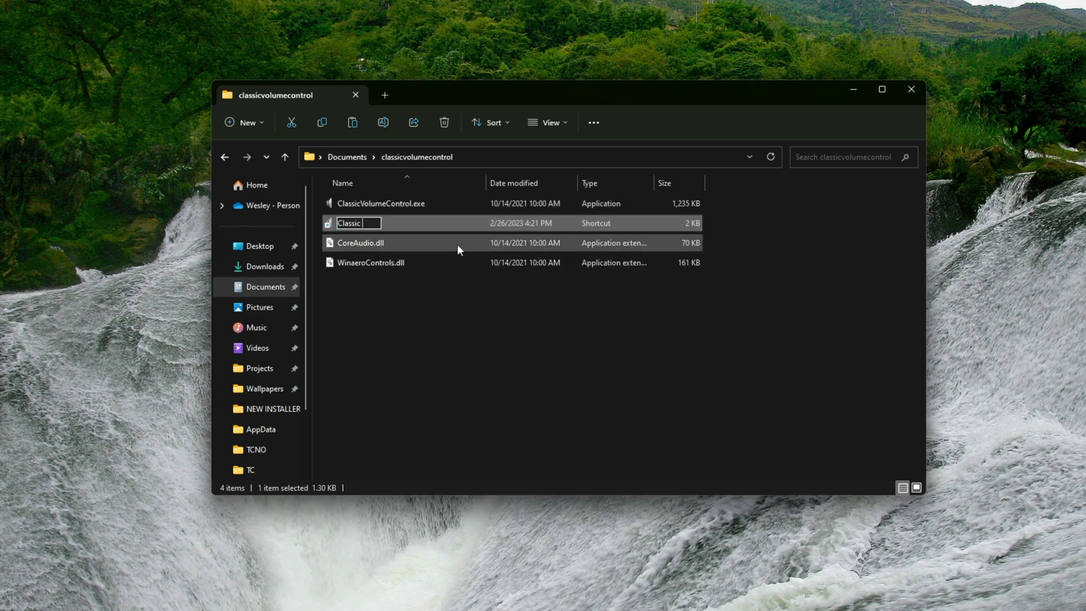
key(Return)
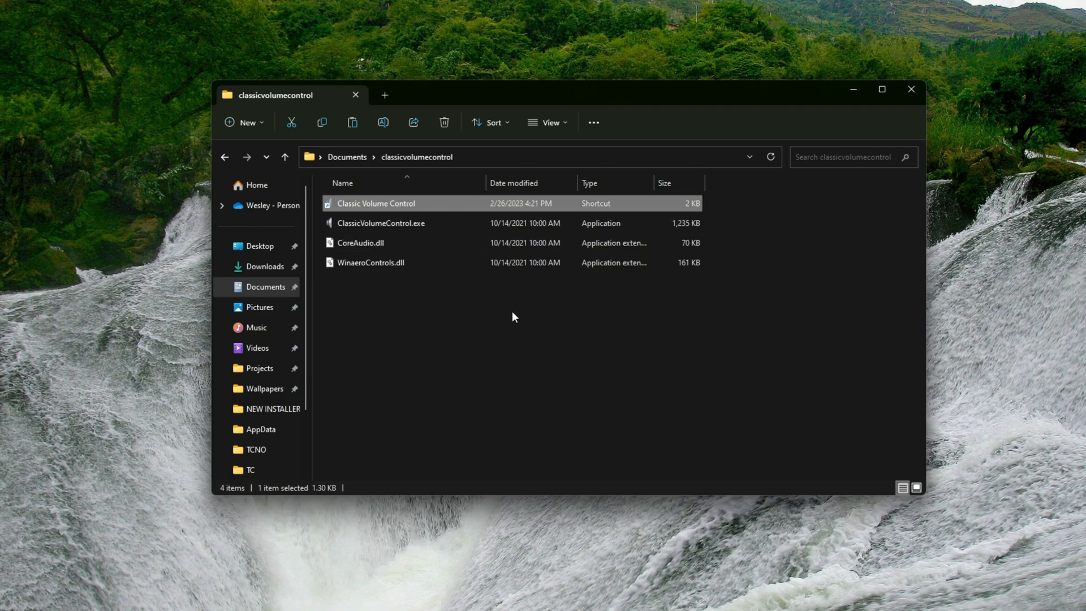
Open the Start Menu's Programs folder through an Anaconda Prompt entry's file location and move the Classic Volume Control shortcut into it.
click(17, 596)
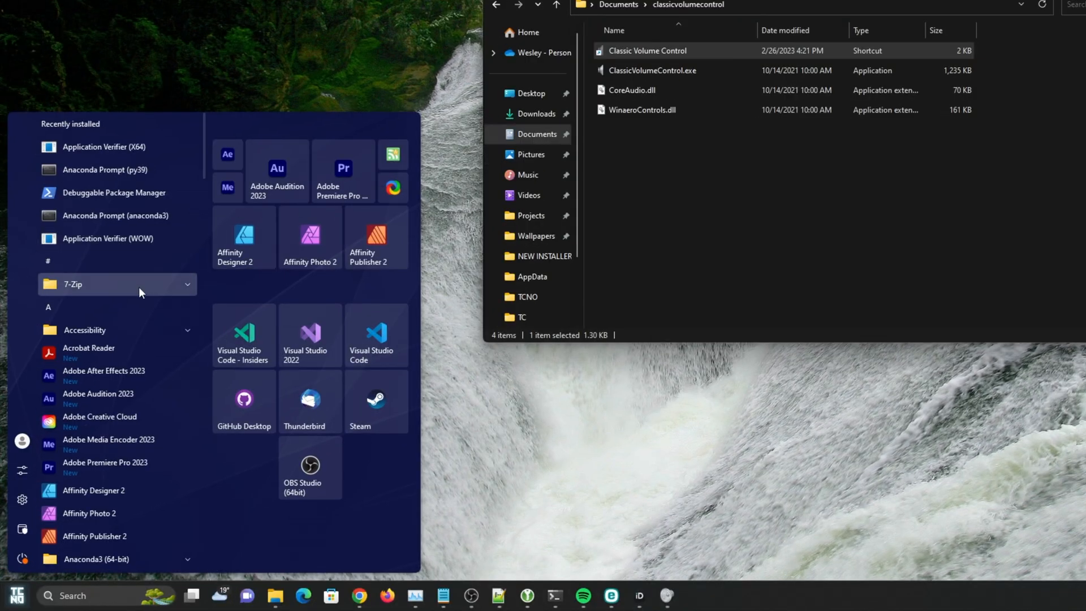
right_click(134, 218)
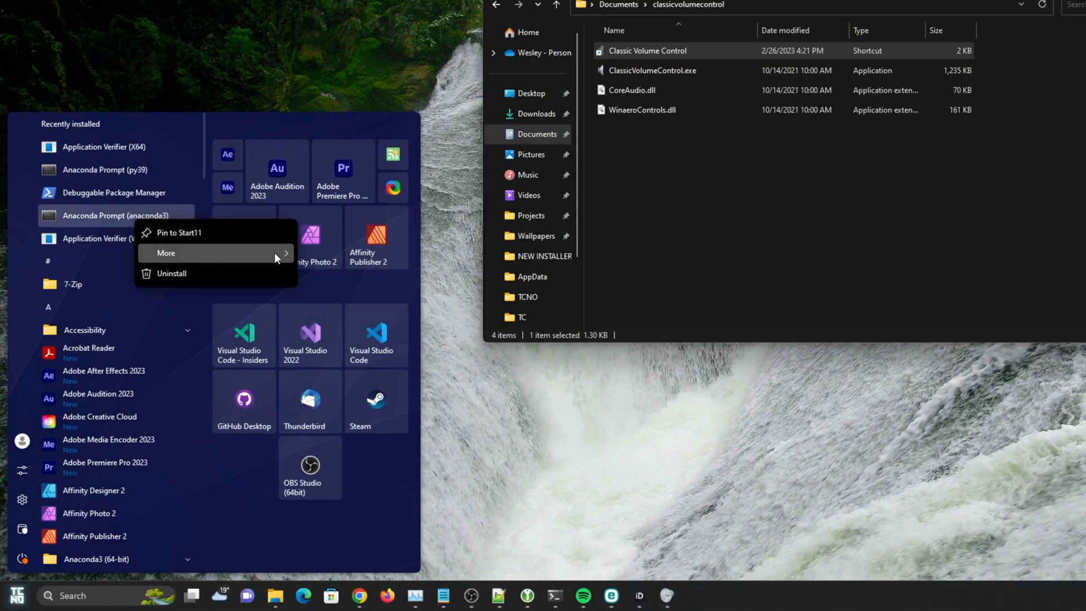
mouse_move(276, 249)
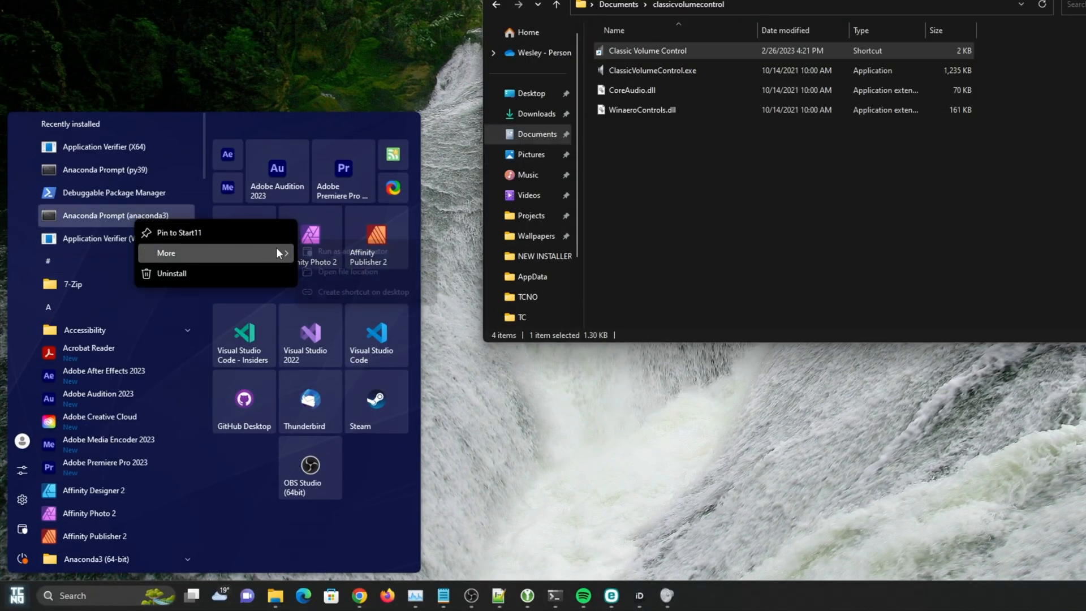
click(348, 294)
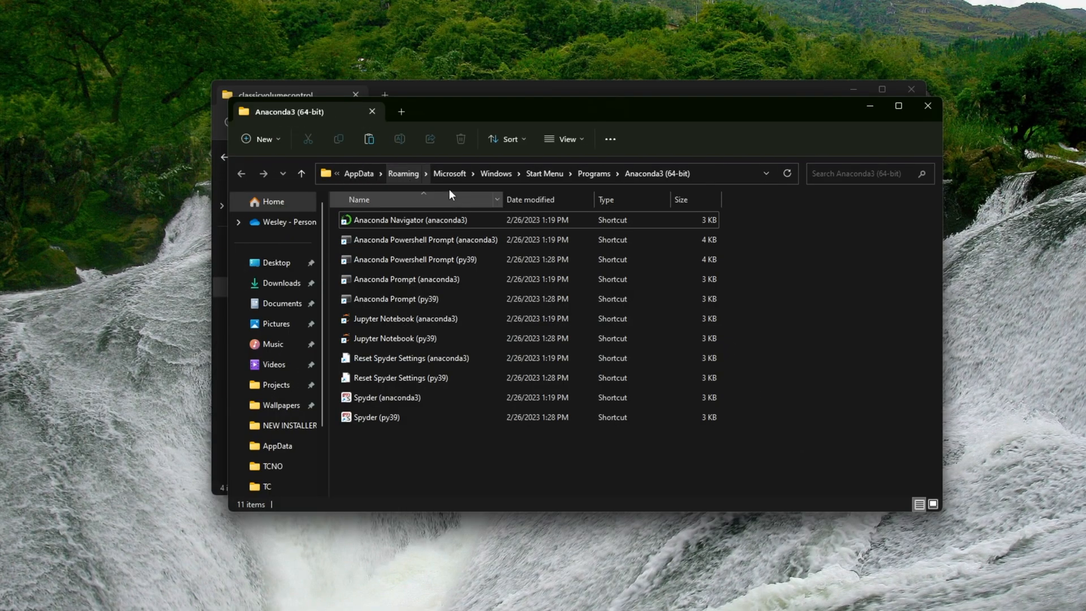
click(603, 175)
drag(592, 106, 589, 101)
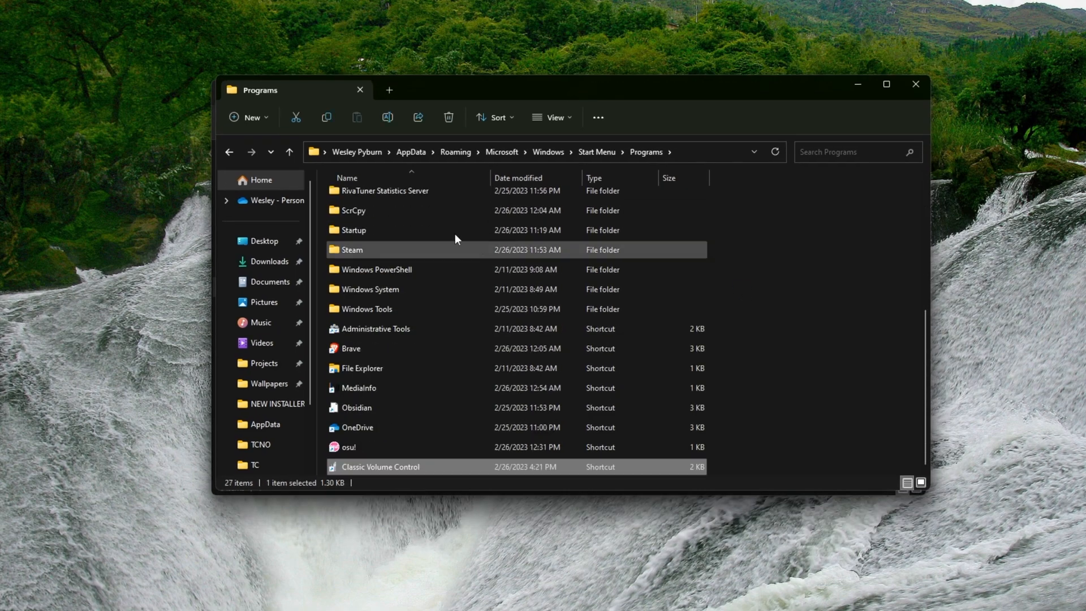
Examine the Startup folder inside Programs, leave it, and check the options of the Classic Volume Control tray icon.
double_click(410, 229)
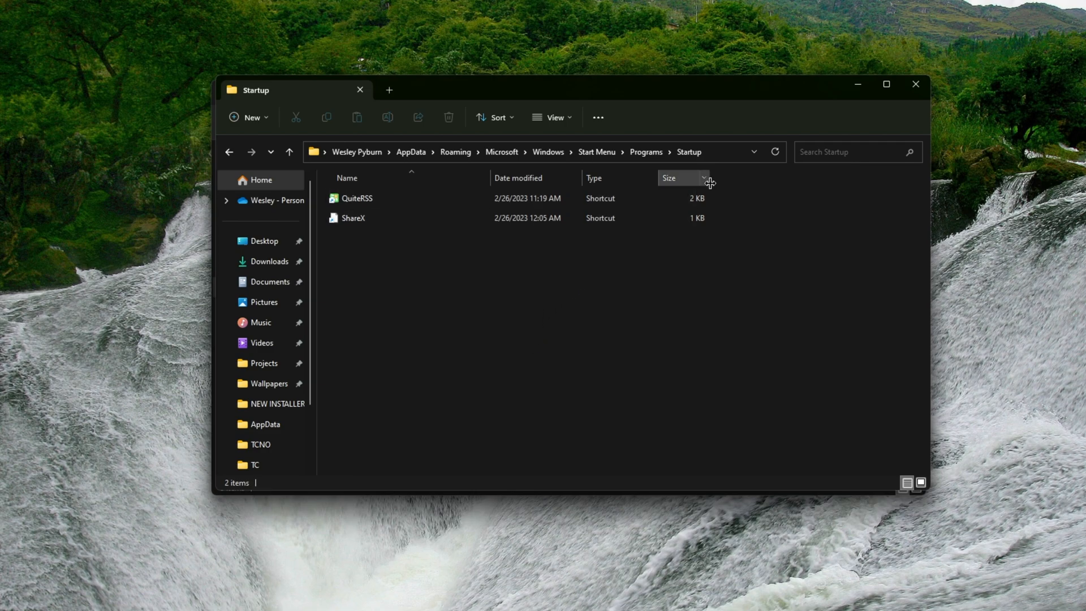
right_click(727, 220)
click(704, 89)
key(alt+Left)
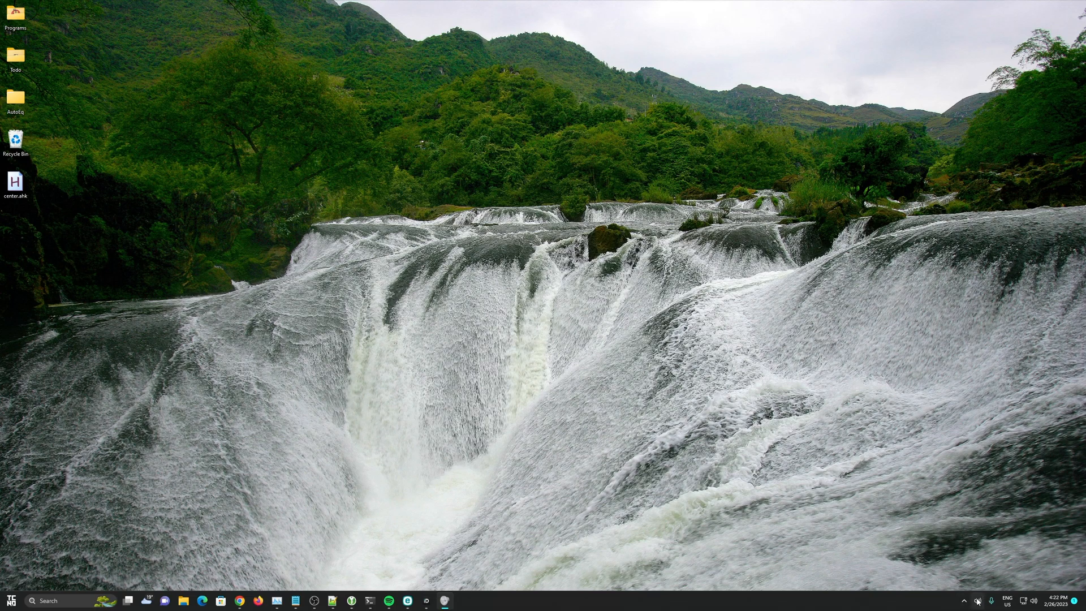
right_click(977, 601)
click(937, 597)
key(alt+Tab)
key(super+e)
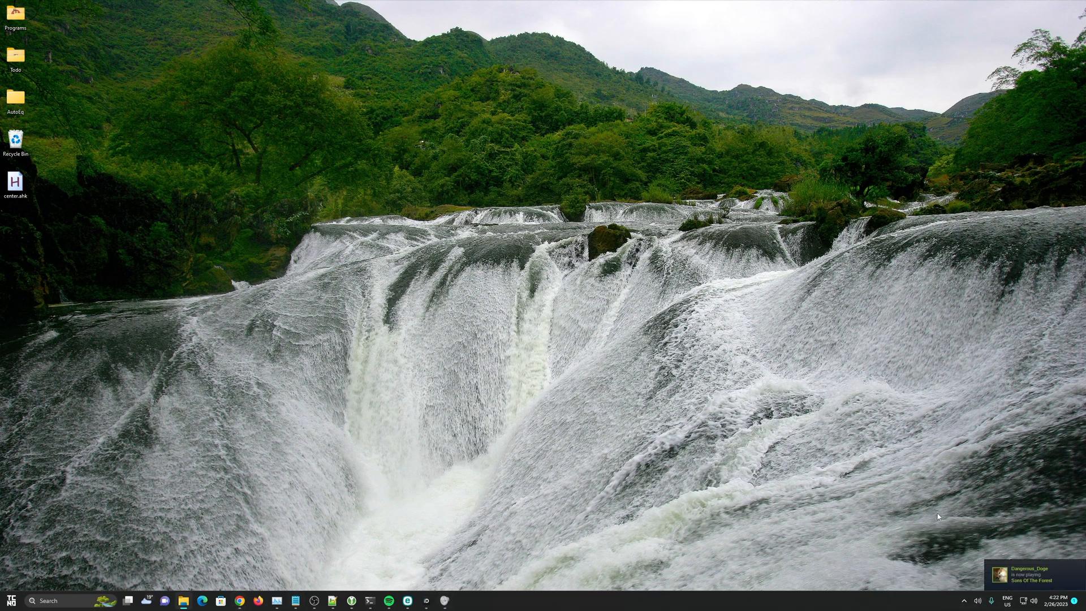
In Steam's friends list settings, turn off the notifications for a friend joining a game or coming online, and close the settings.
click(964, 599)
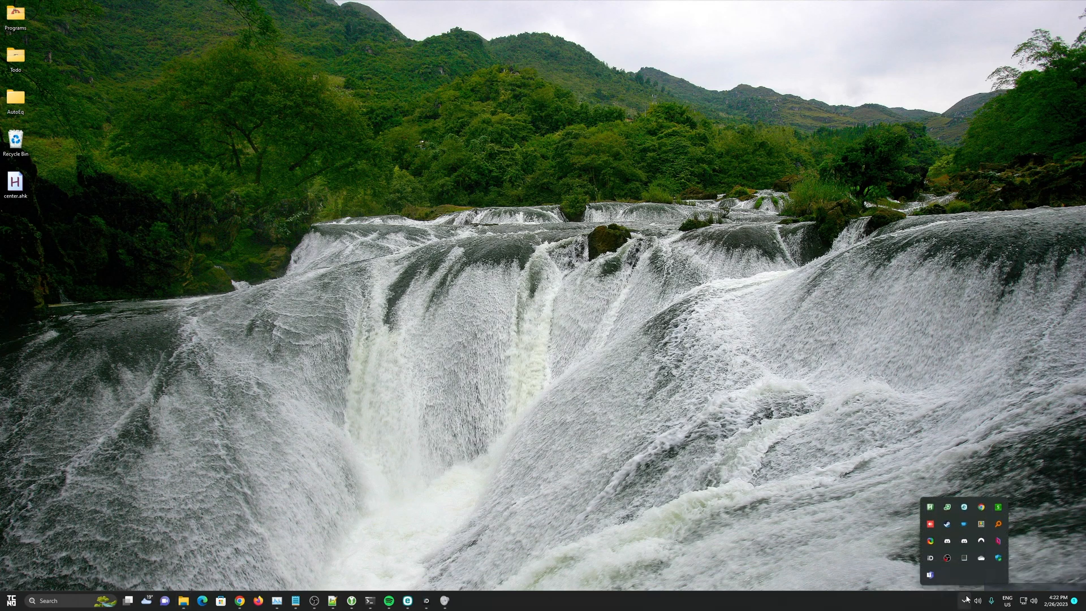
right_click(947, 526)
click(972, 480)
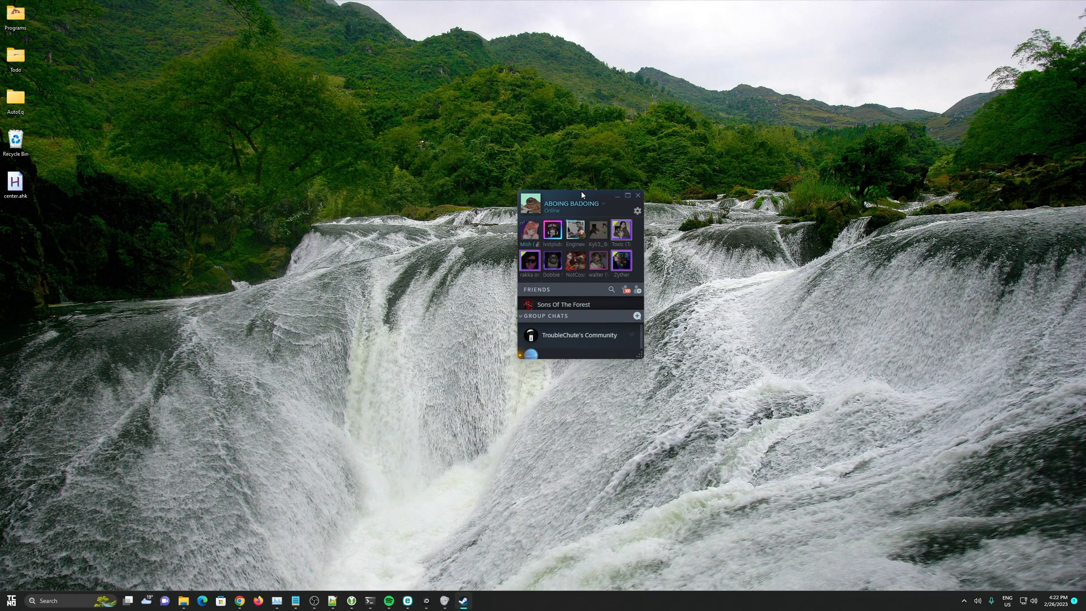
drag(581, 191, 580, 187)
click(638, 209)
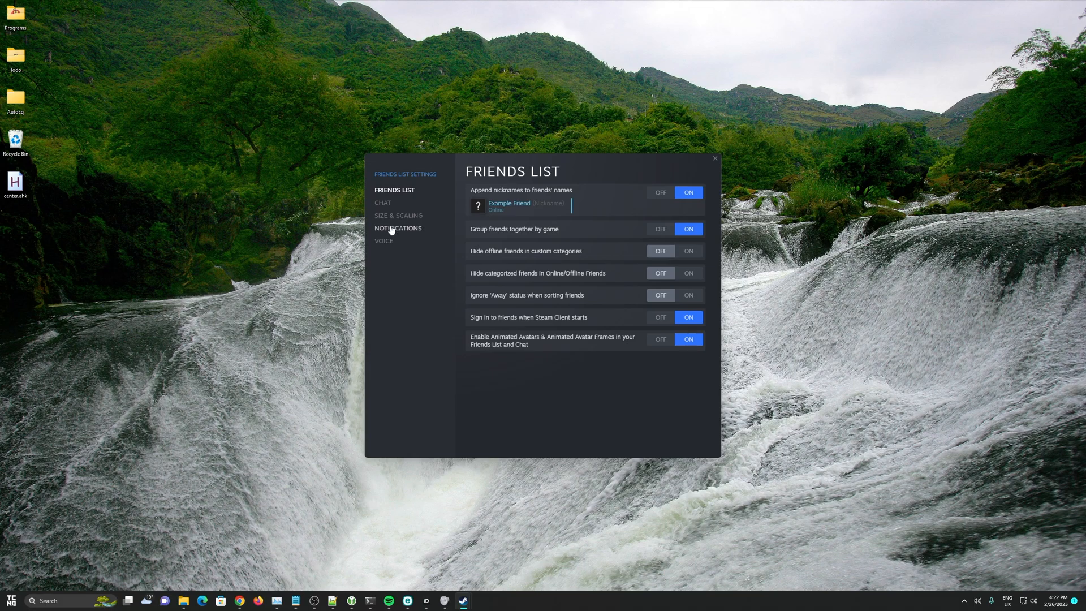
click(392, 229)
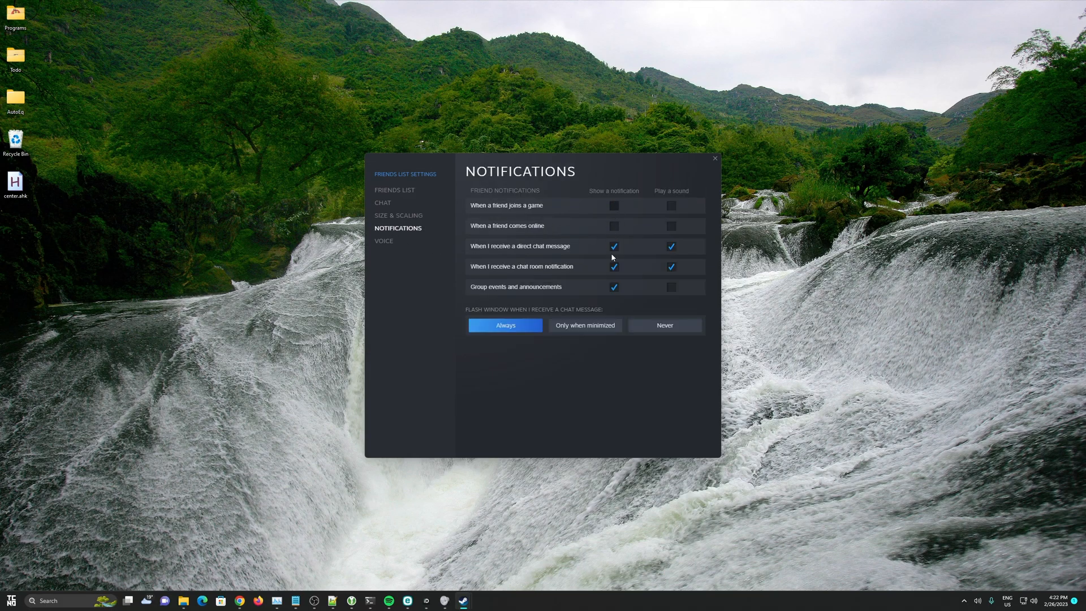
click(715, 159)
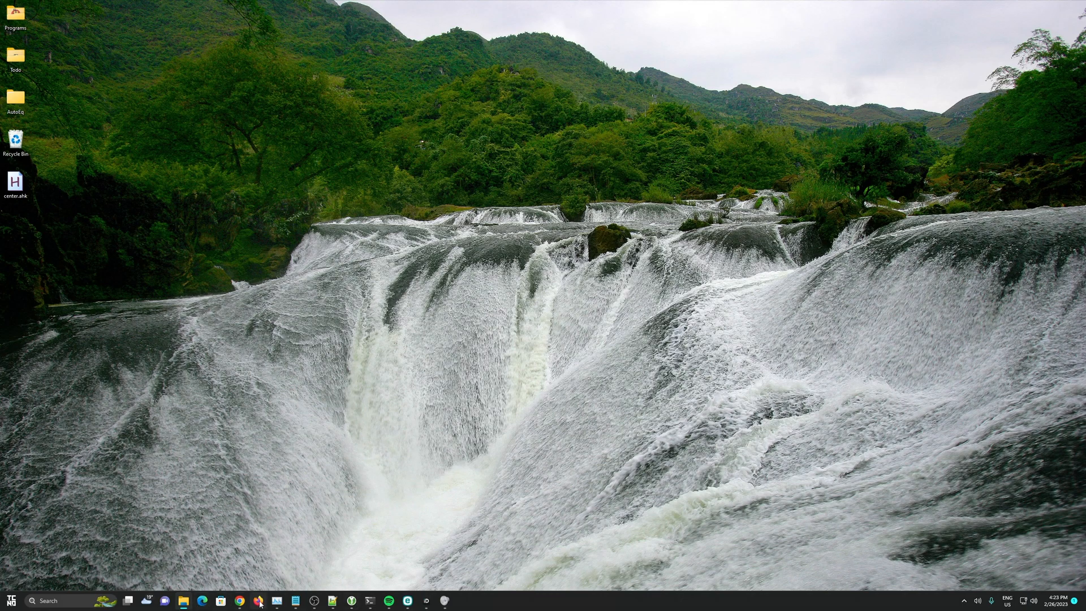
Switch to Chrome to get MonitorProfileSwitcher_v0700.zip from SourceForge, and close the browser.
mouse_move(240, 601)
click(205, 554)
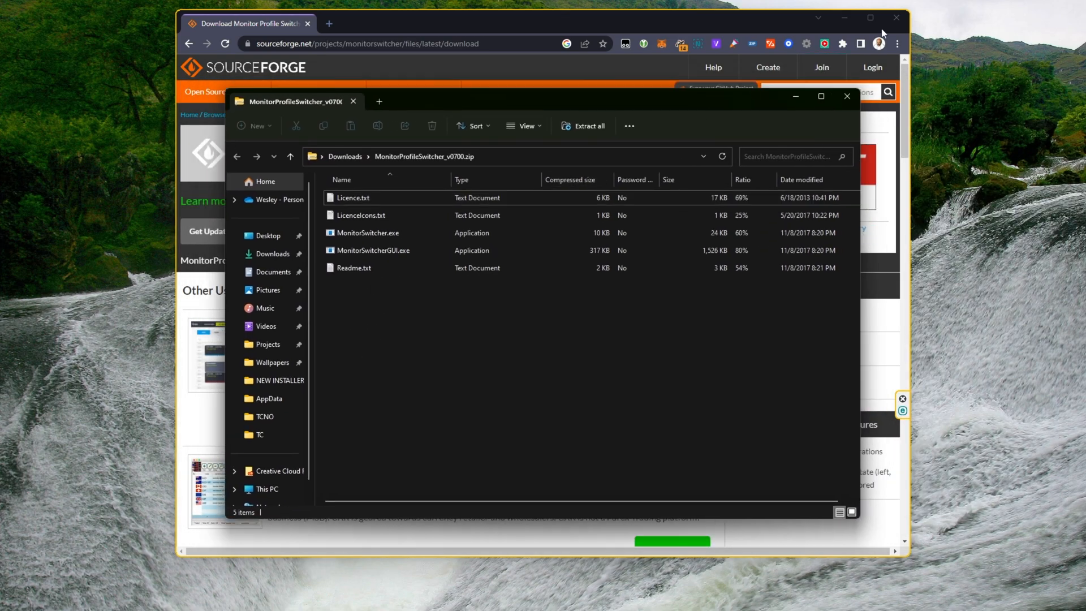
click(888, 21)
click(890, 23)
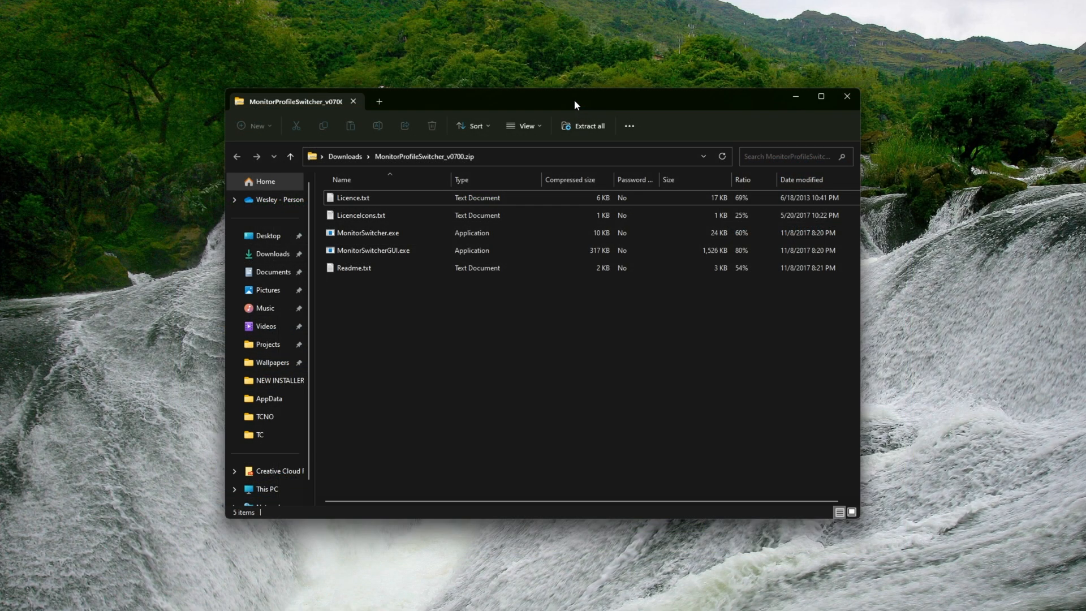
Copy MonitorProfileSwitcher_v0700.zip from Downloads to Documents and extract it with 7-Zip into its own folder.
click(346, 157)
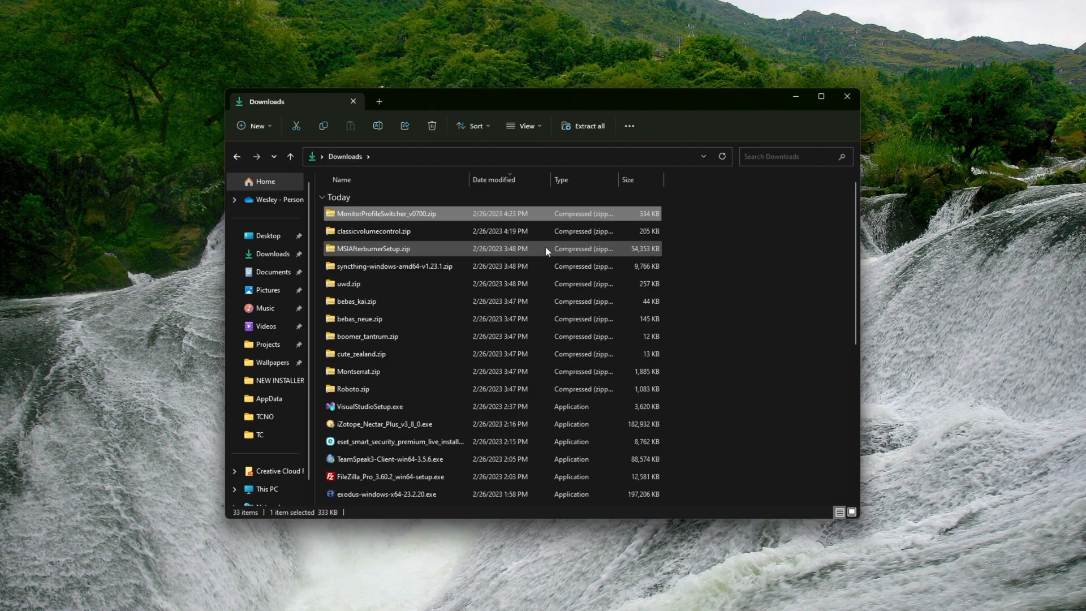
click(273, 272)
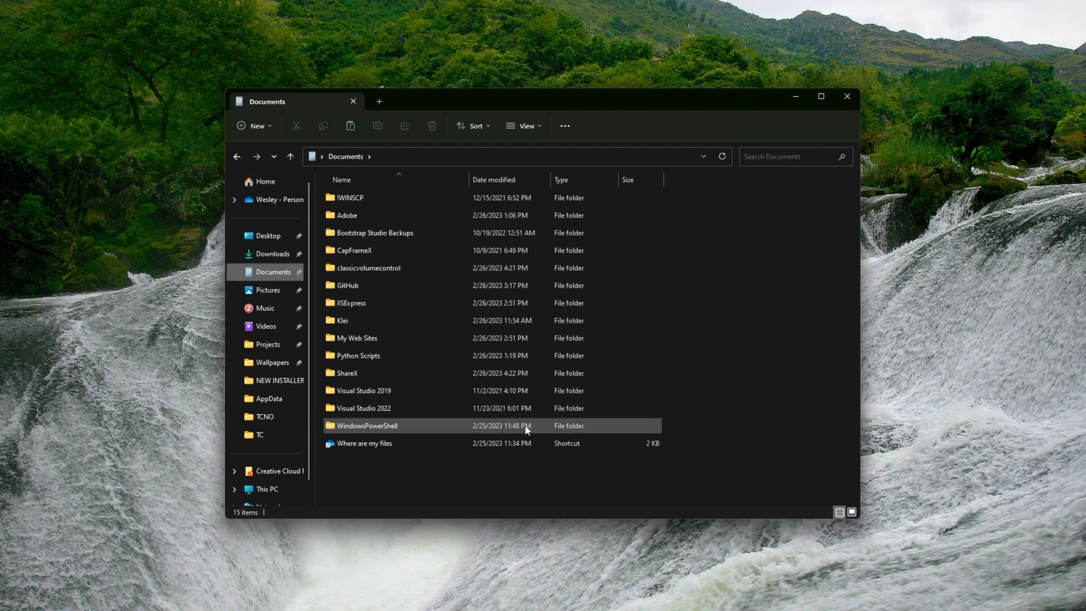
key(ctrl+v)
right_click(487, 461)
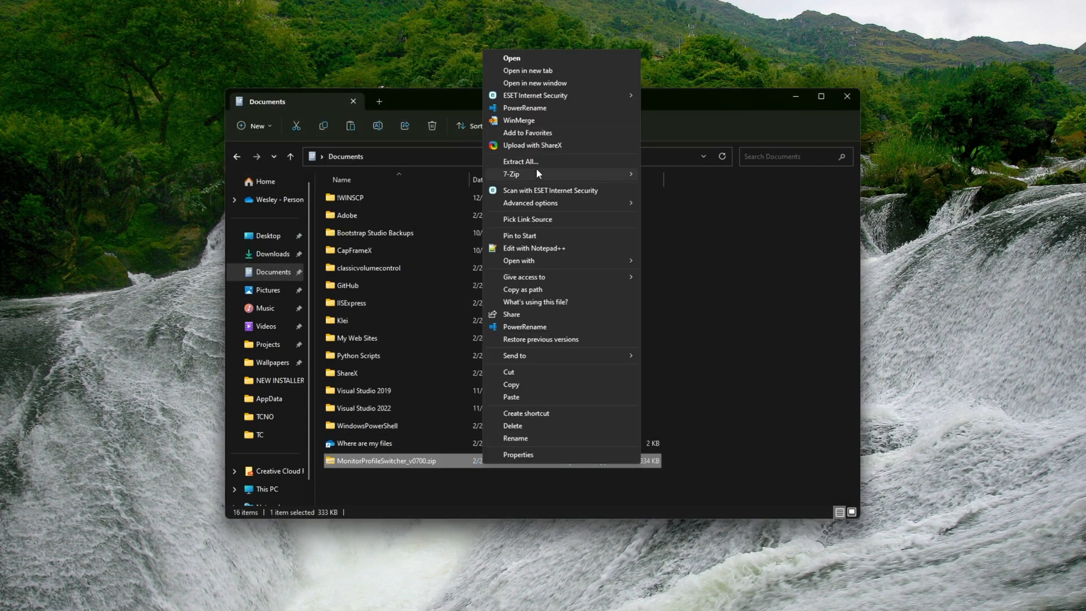
mouse_move(536, 172)
click(789, 225)
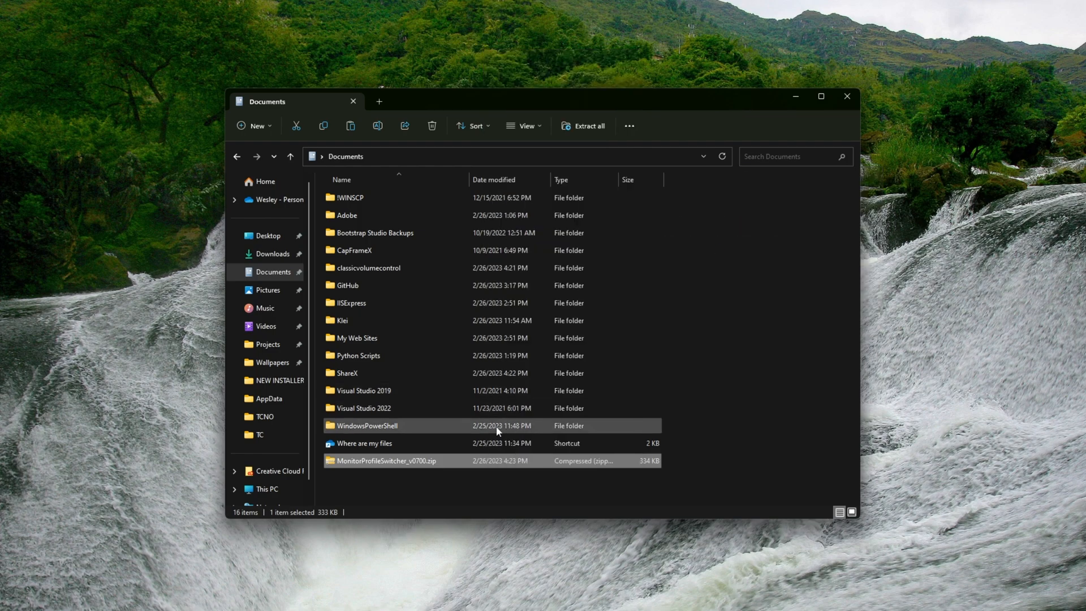
Run MonitorSwitcherGUI.exe from the extracted folder and move its icon from the hidden tray icons onto the taskbar.
double_click(478, 478)
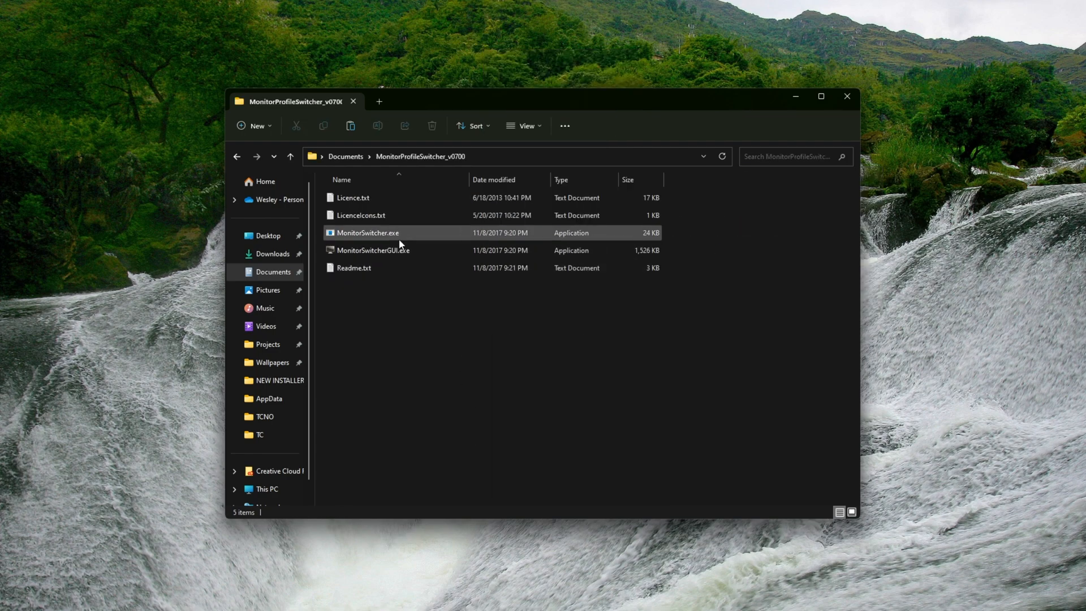
click(405, 234)
double_click(421, 255)
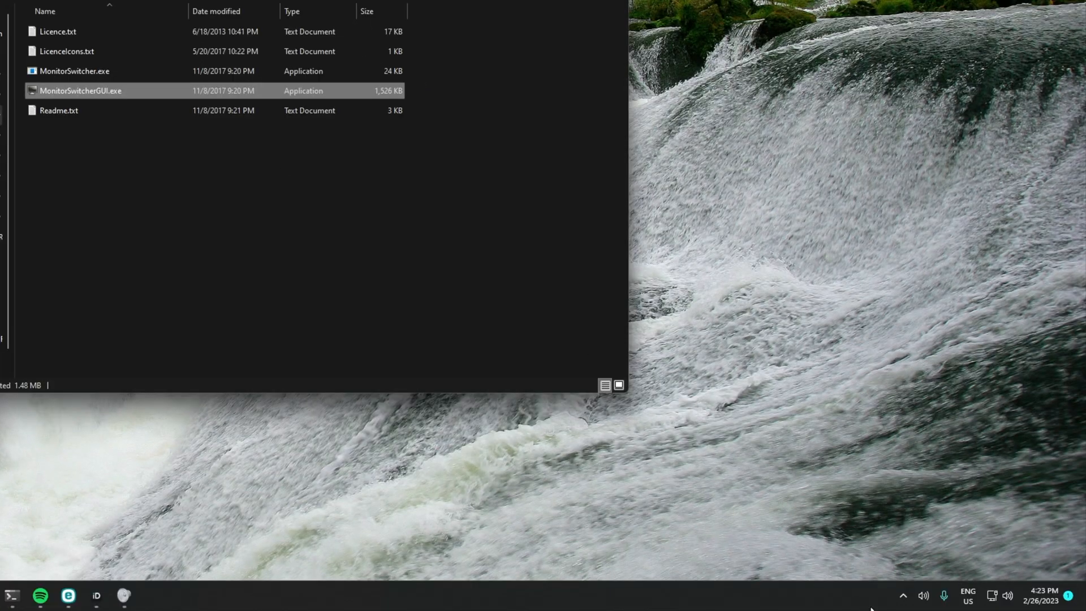
click(904, 596)
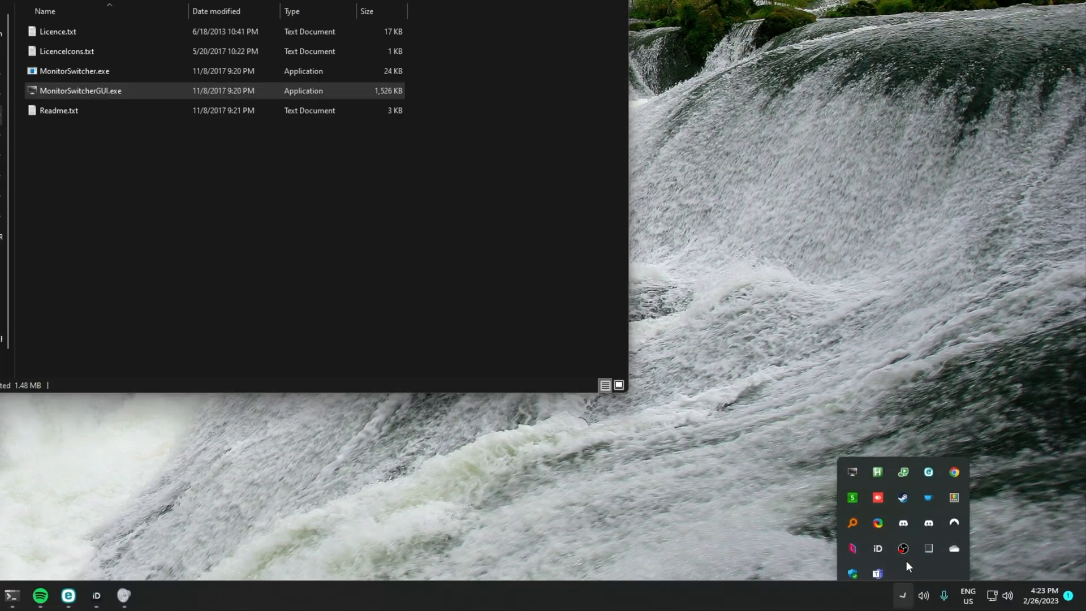
click(884, 597)
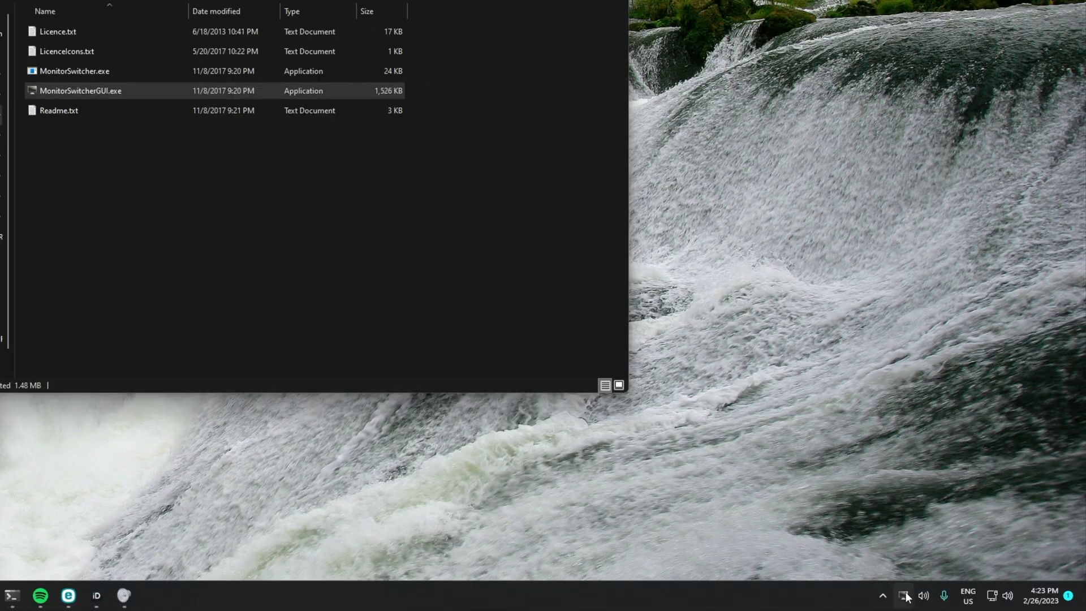
Save the current monitor setup in Monitor Profile Switcher as a new profile named Both.
right_click(904, 595)
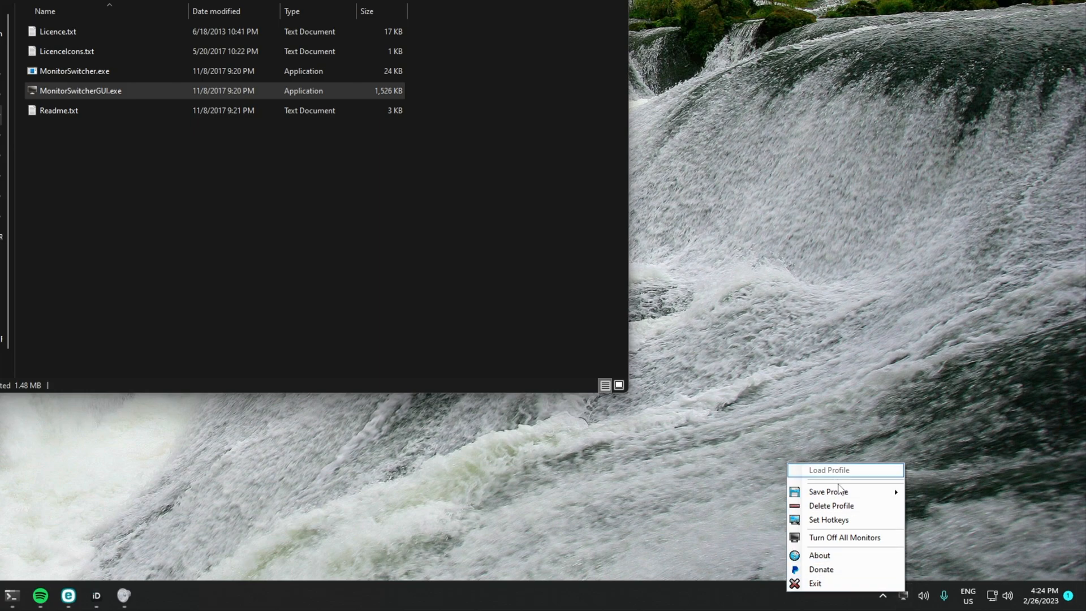
mouse_move(840, 492)
click(940, 496)
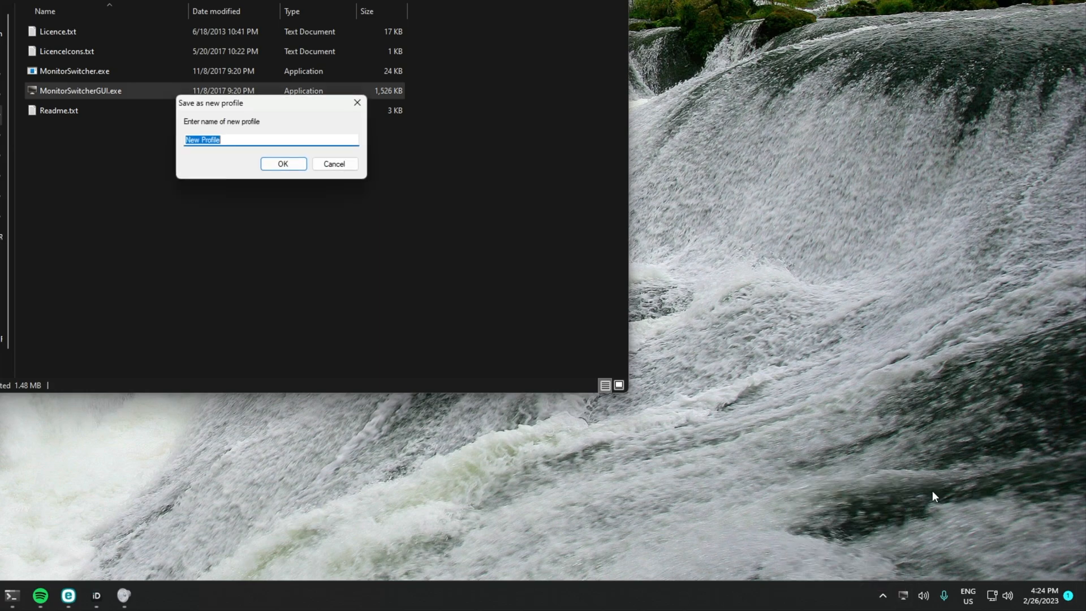
text(Both)
key(Return)
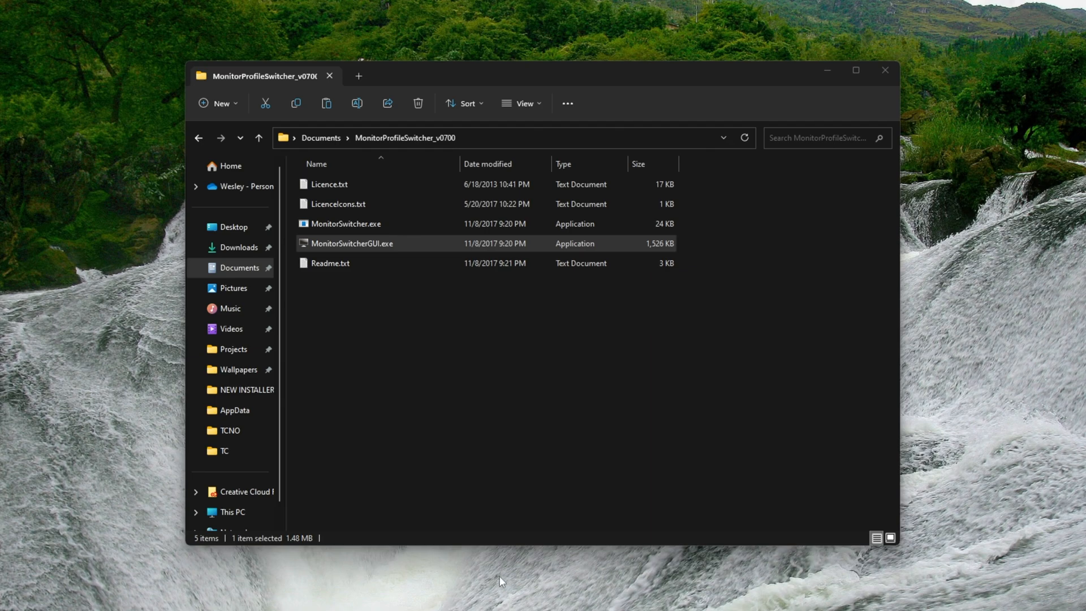
Open the Windows display settings and set display 1's resolution to 3440 × 1440 (Recommended).
right_click(500, 581)
click(565, 542)
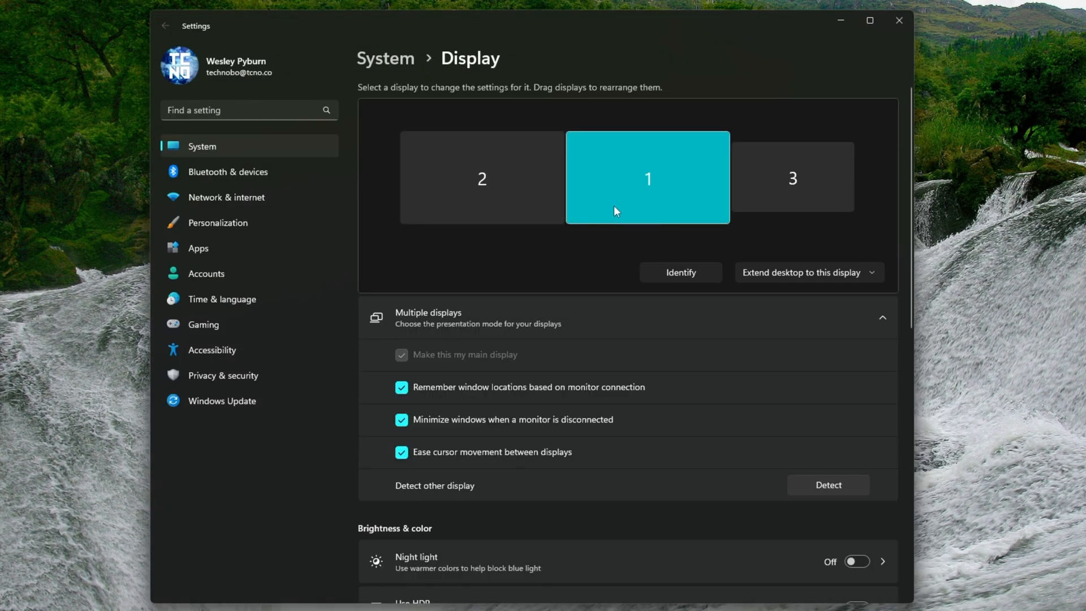
scroll(617, 283, down, 5)
click(834, 426)
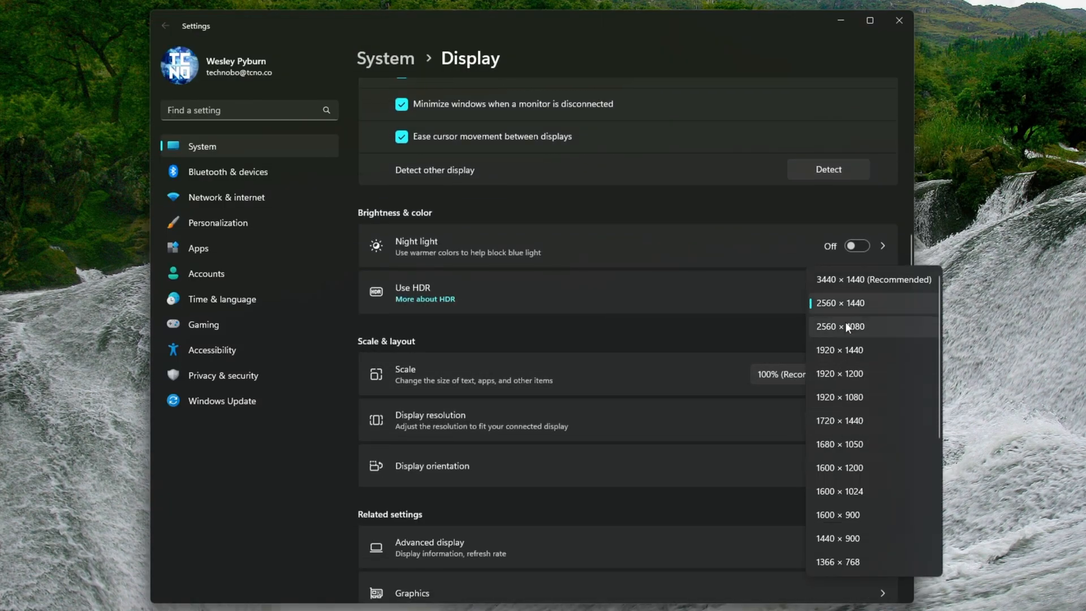
click(838, 287)
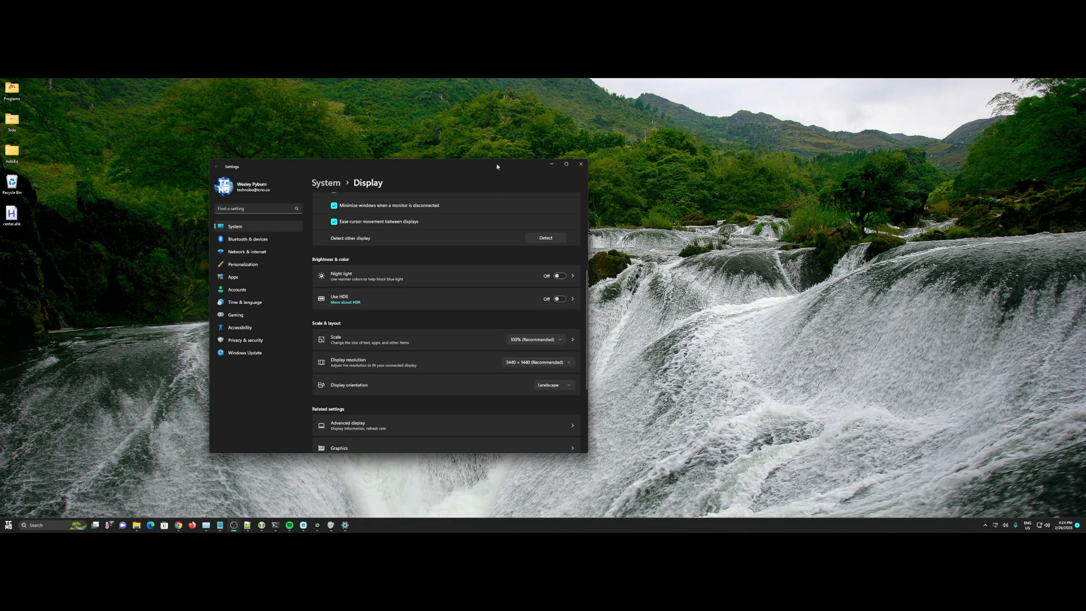
Save the 3440 × 1440 display setup as another new profile in Monitor Profile Switcher.
right_click(994, 525)
mouse_move(983, 484)
click(1019, 483)
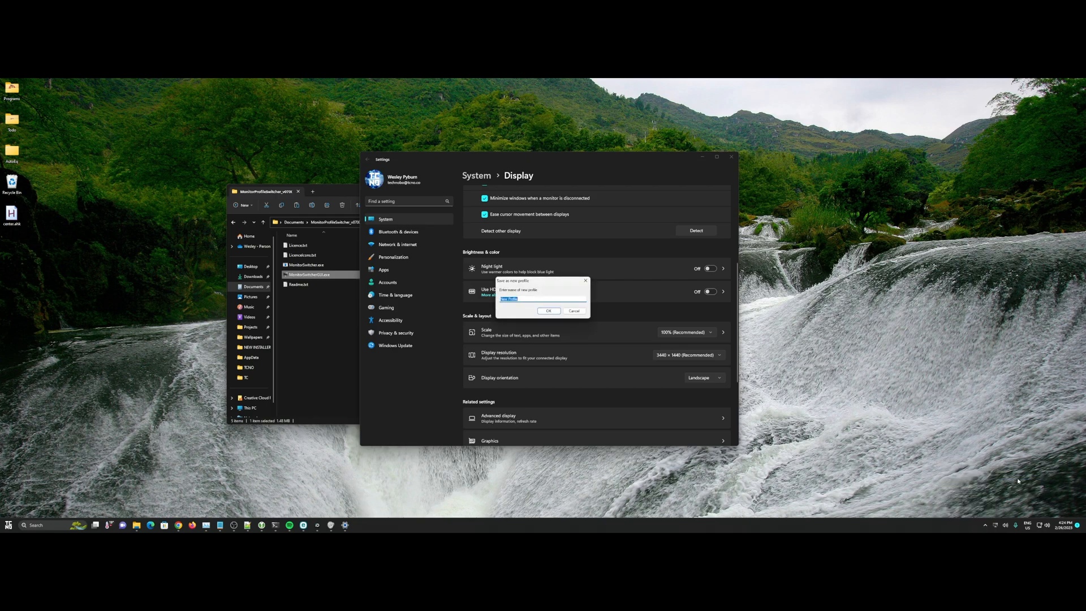
key(Return)
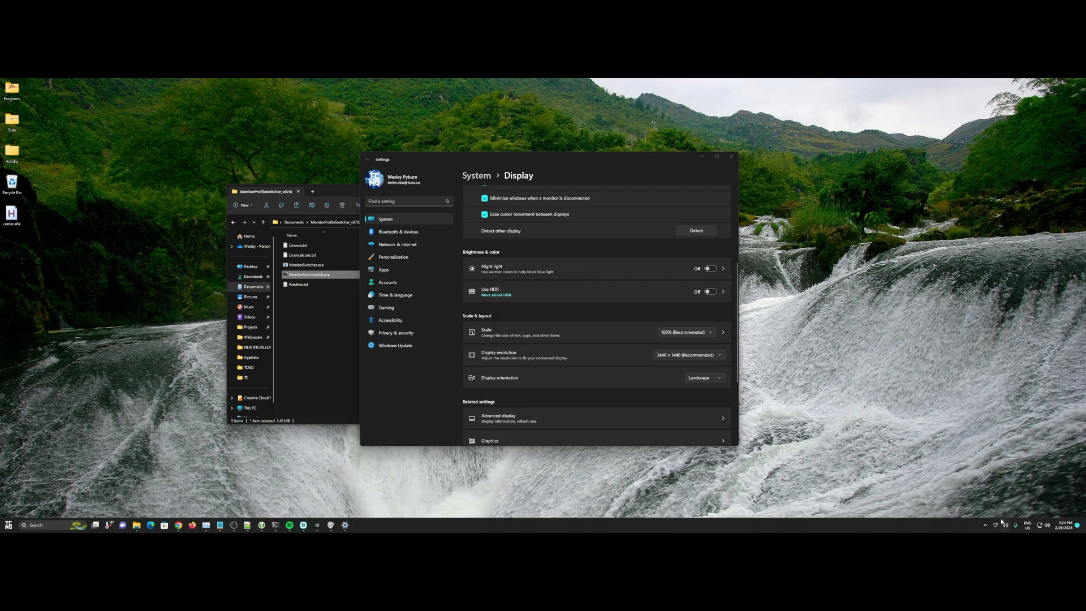
Load the saved 2560 × 1440 monitor profile in Monitor Profile Switcher and close the Settings window.
right_click(1002, 523)
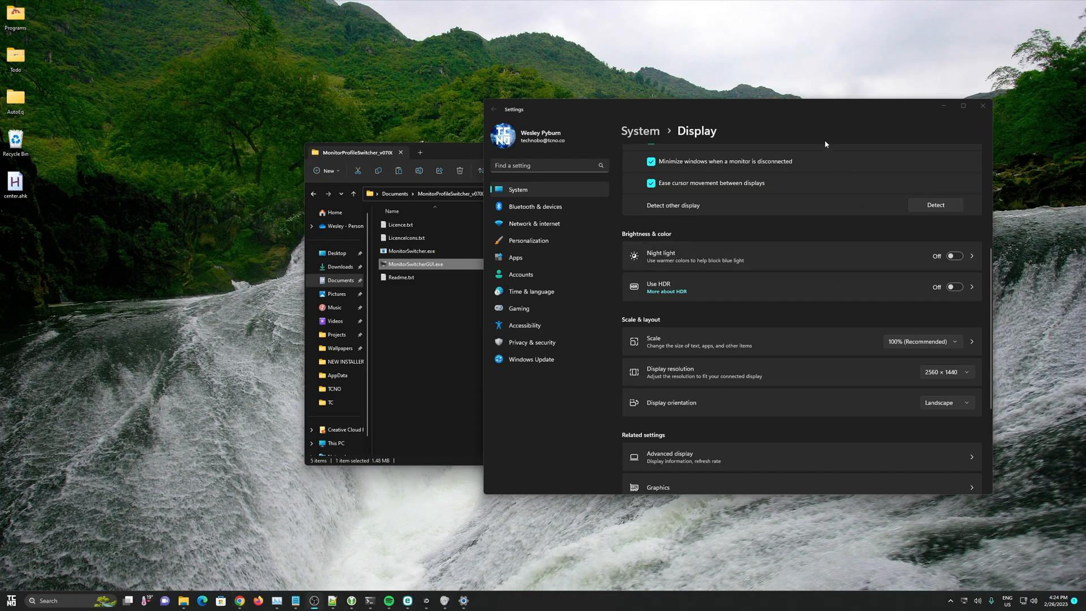
drag(863, 115, 771, 114)
click(891, 105)
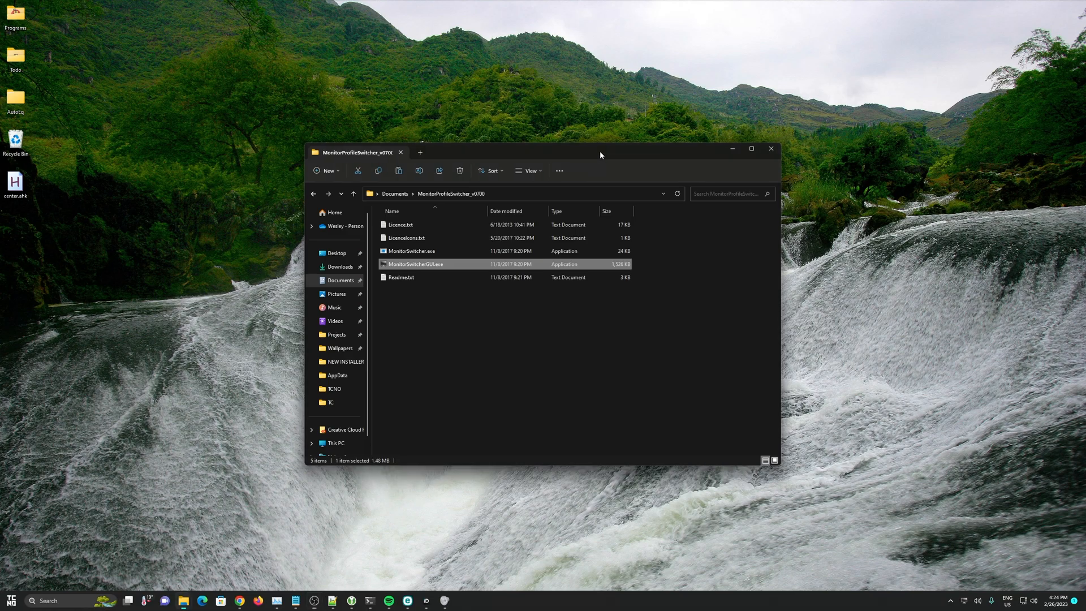
drag(600, 150, 604, 150)
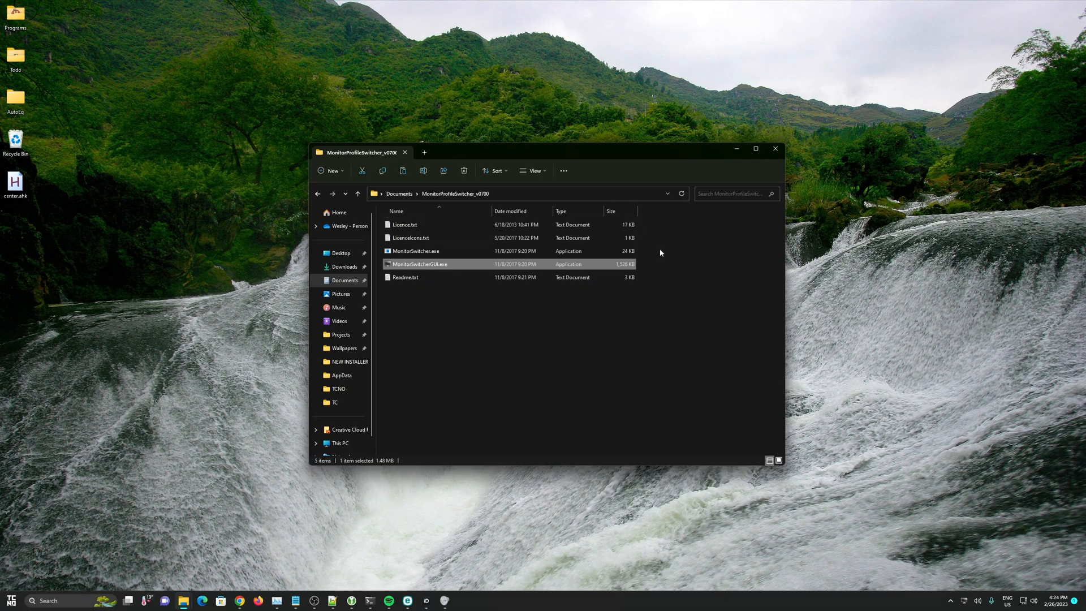
Create a shortcut to MonitorSwitcherGUI.exe in its folder and rename it Monitor Switcher GUI.
double_click(462, 264)
right_click(462, 263)
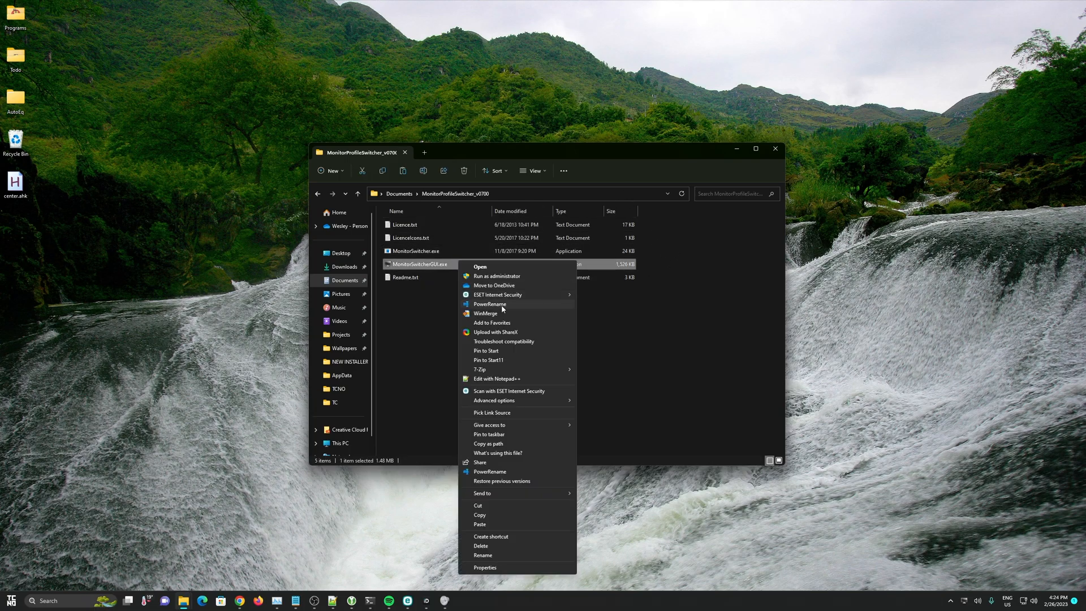
click(475, 529)
key(End)
key(BackSpace)
key(BackSpace)
key(BackSpace)
key(BackSpace)
key(BackSpace)
key(BackSpace)
key(BackSpace)
key(BackSpace)
key(BackSpace)
key(BackSpace)
key(BackSpace)
key(BackSpace)
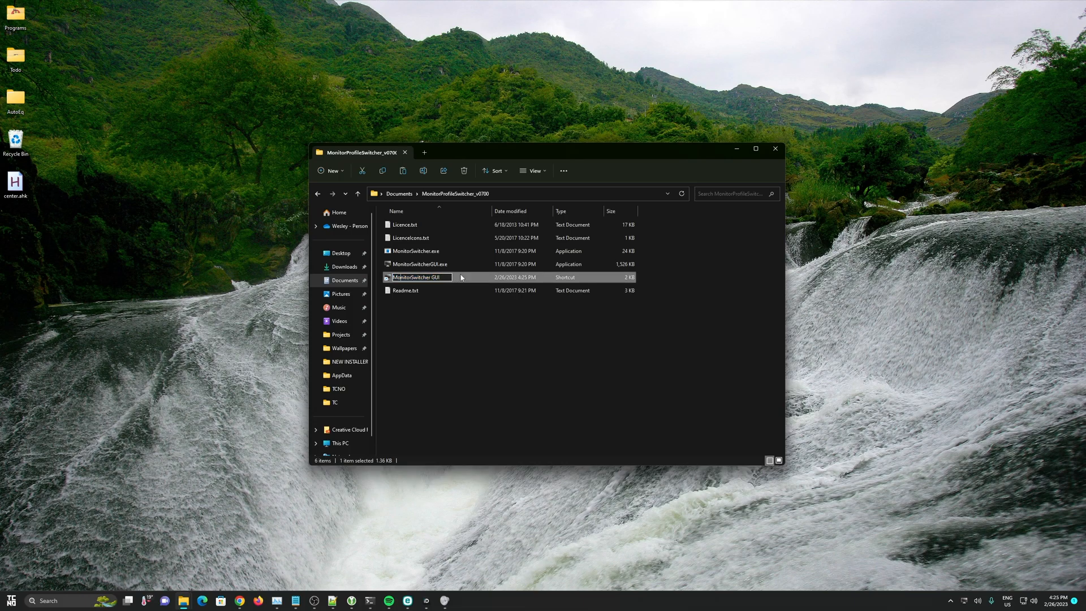
key(Return)
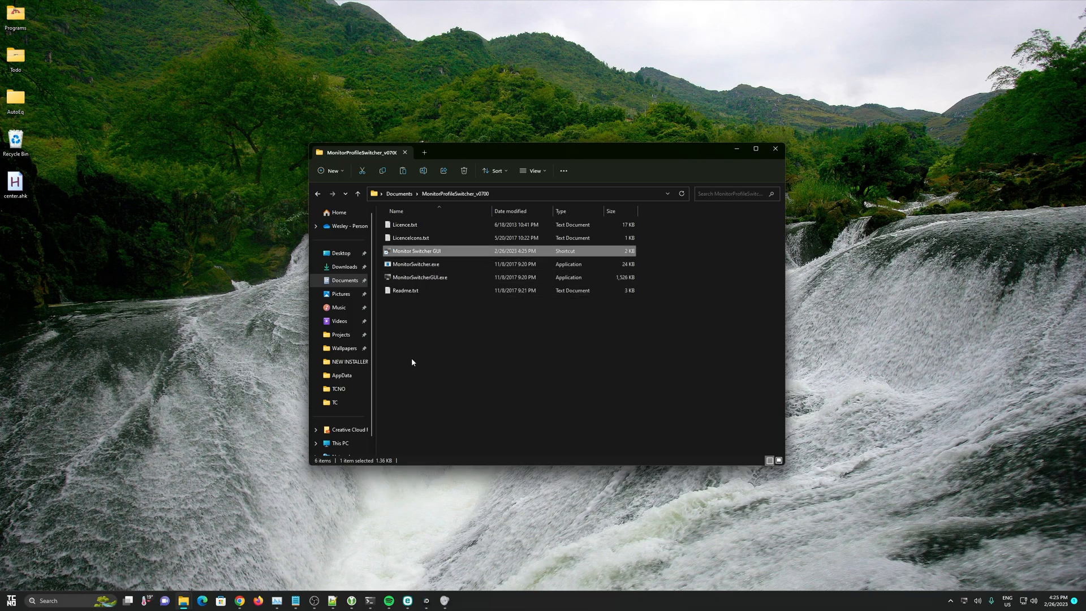
Move the Monitor Switcher GUI shortcut to the Start Menu Programs folder, copy it into the Startup folder and close the folder windows.
key(super)
right_click(91, 336)
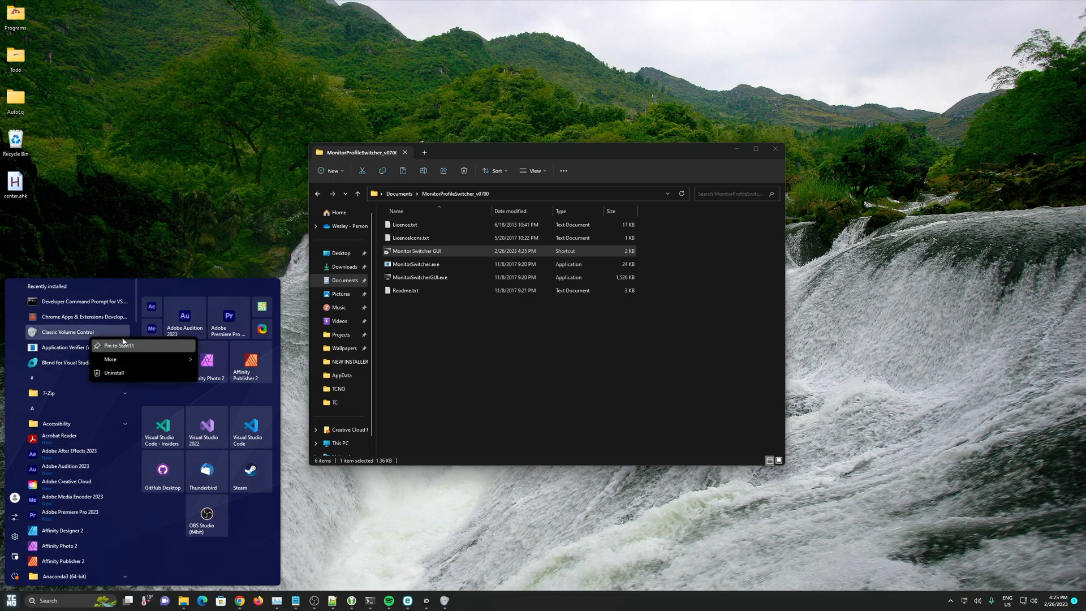
click(249, 384)
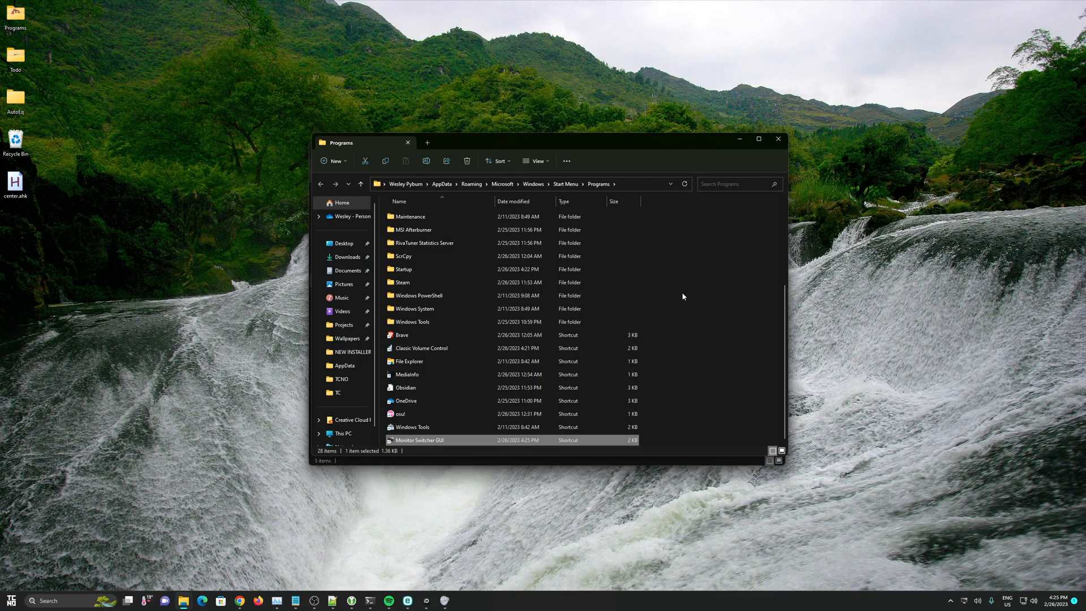
double_click(566, 269)
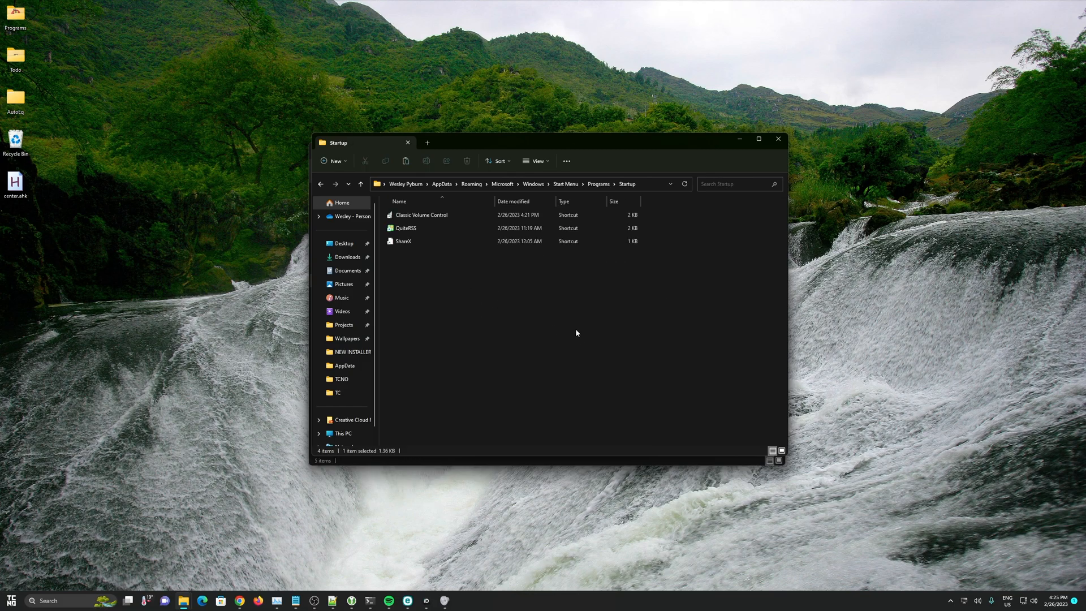
click(778, 139)
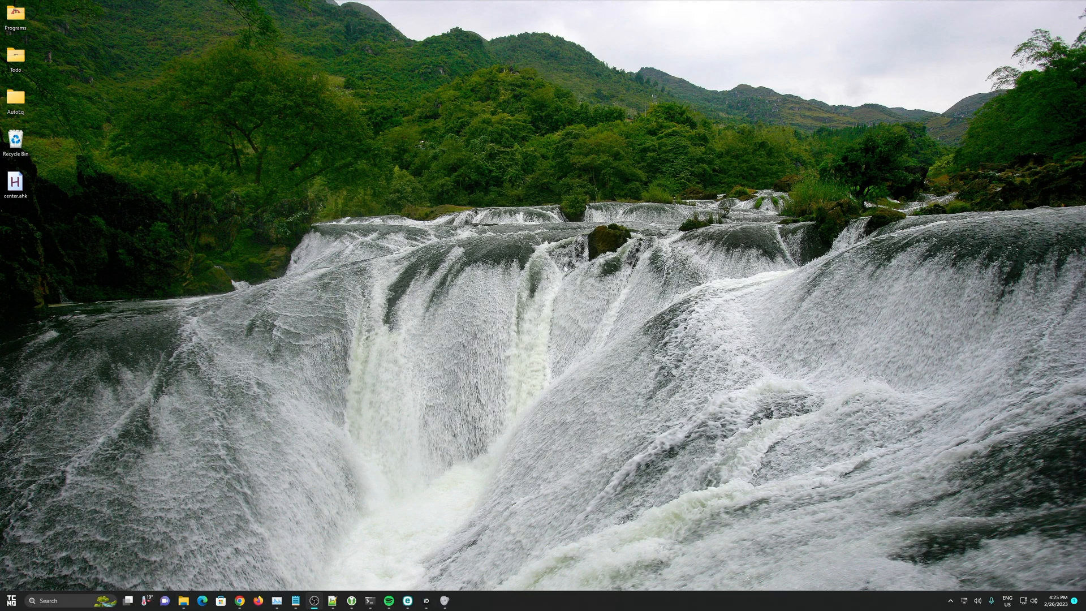
Examine the desktop's context menu, then read the ContextMenuManager README and repository page on GitHub in the browser.
right_click(514, 242)
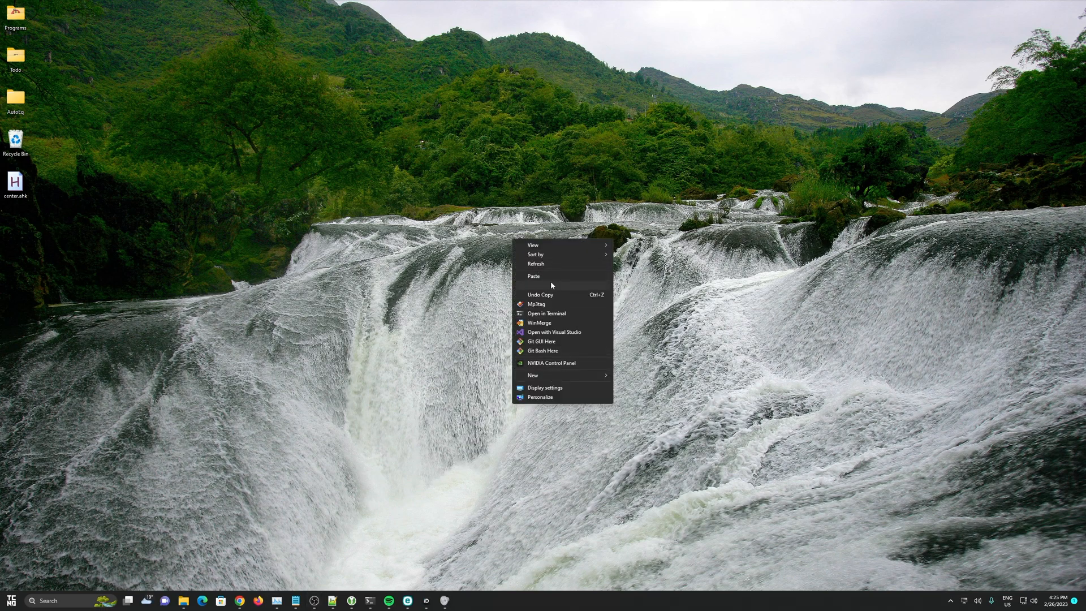
click(409, 312)
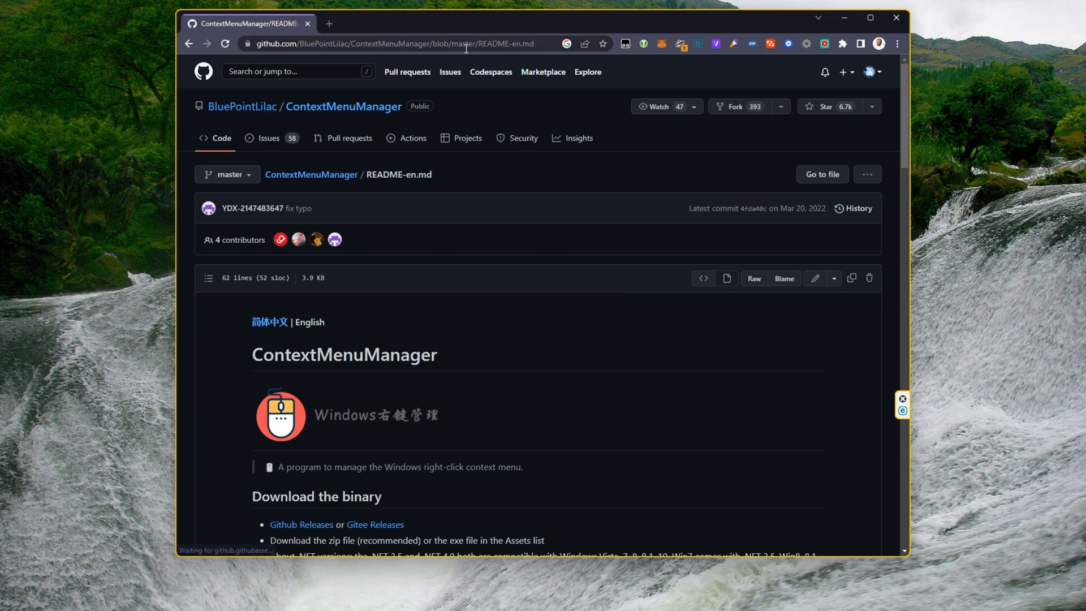
scroll(468, 253, down, 10)
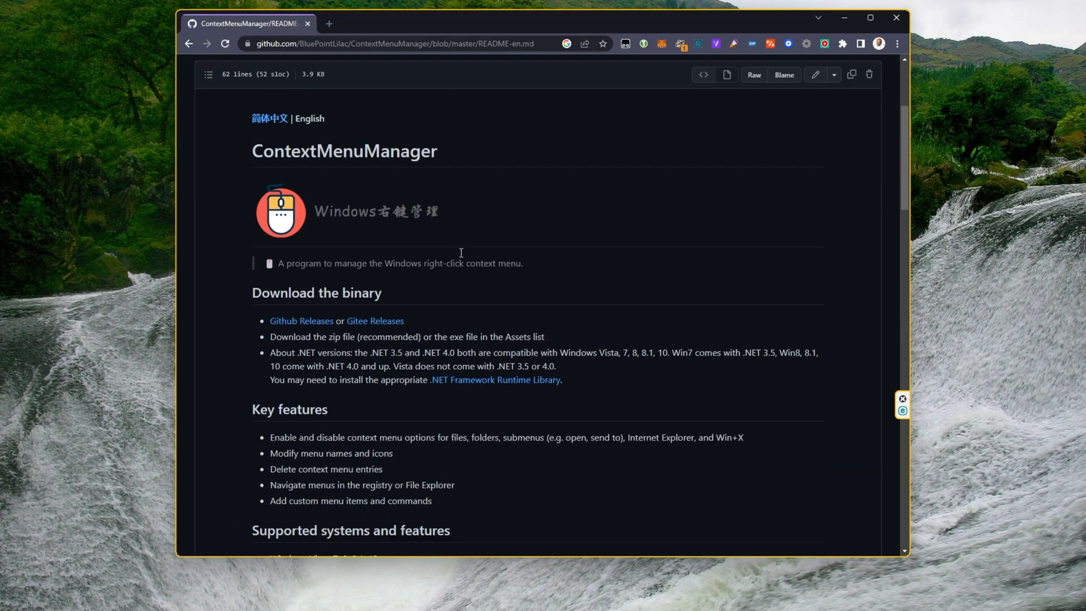
scroll(497, 244, down, 20)
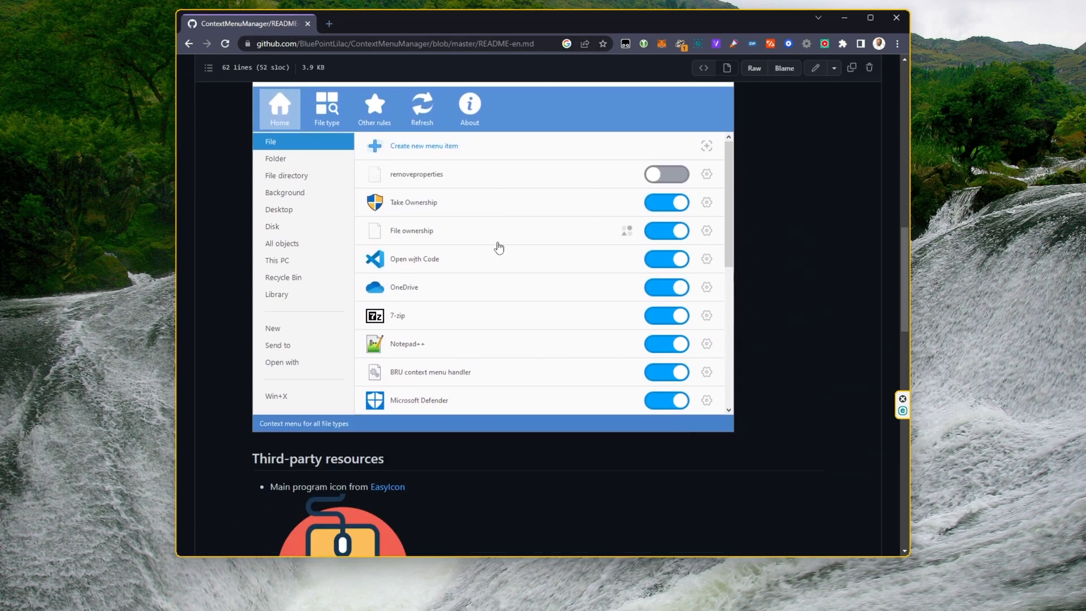
scroll(529, 249, up, 20)
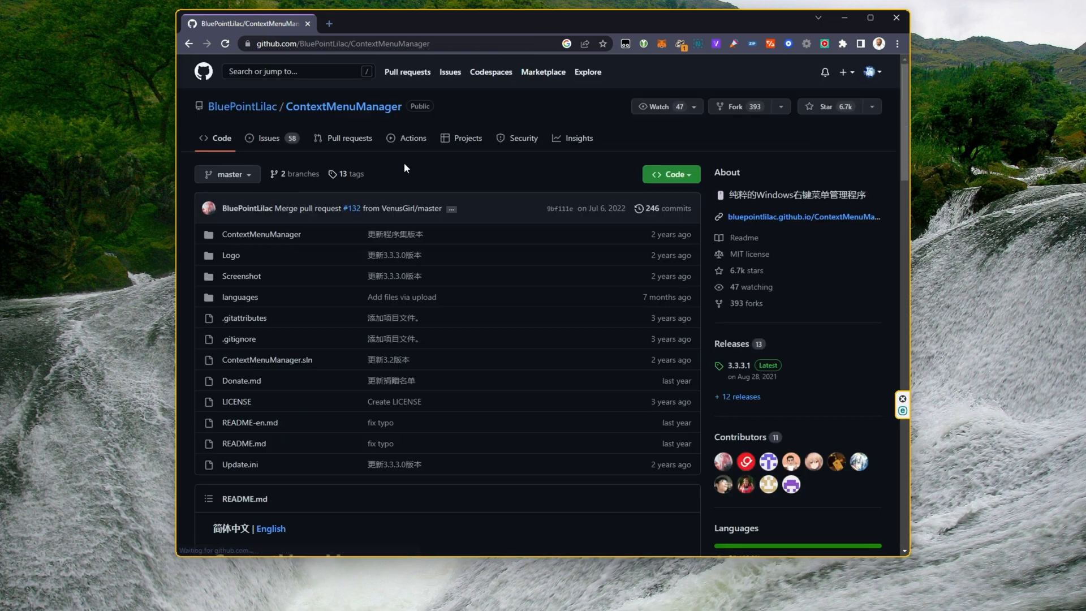
scroll(407, 168, down, 1)
scroll(404, 162, down, 2)
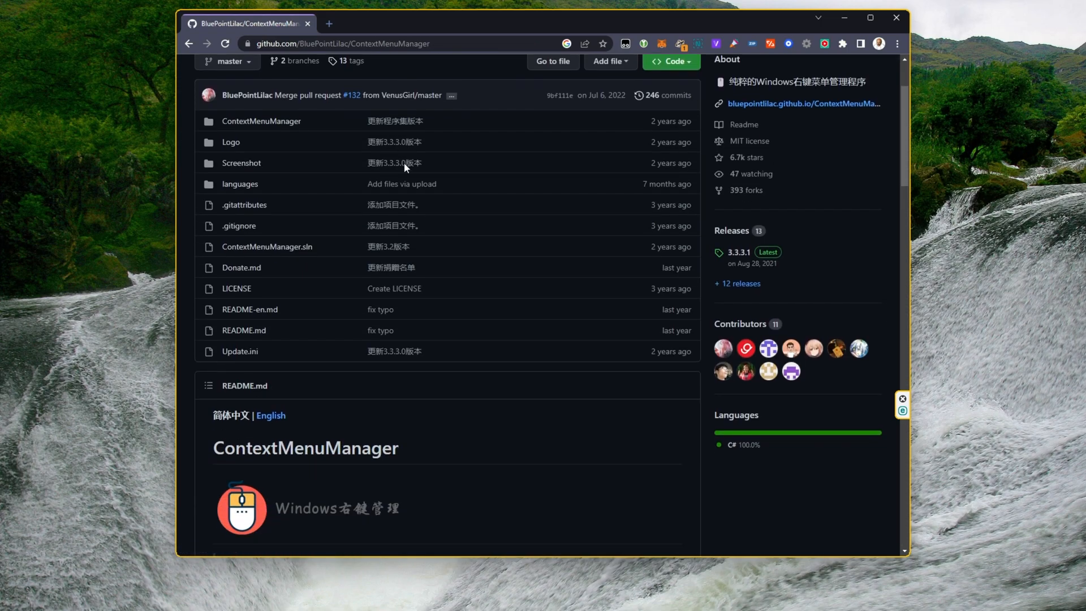
scroll(519, 182, up, 3)
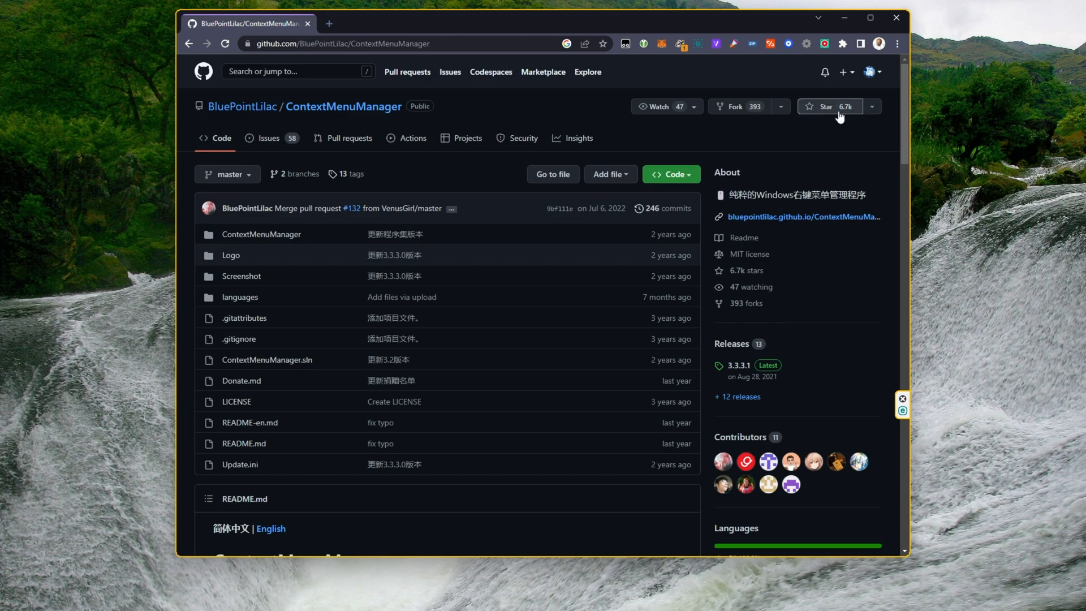
scroll(810, 118, down, 12)
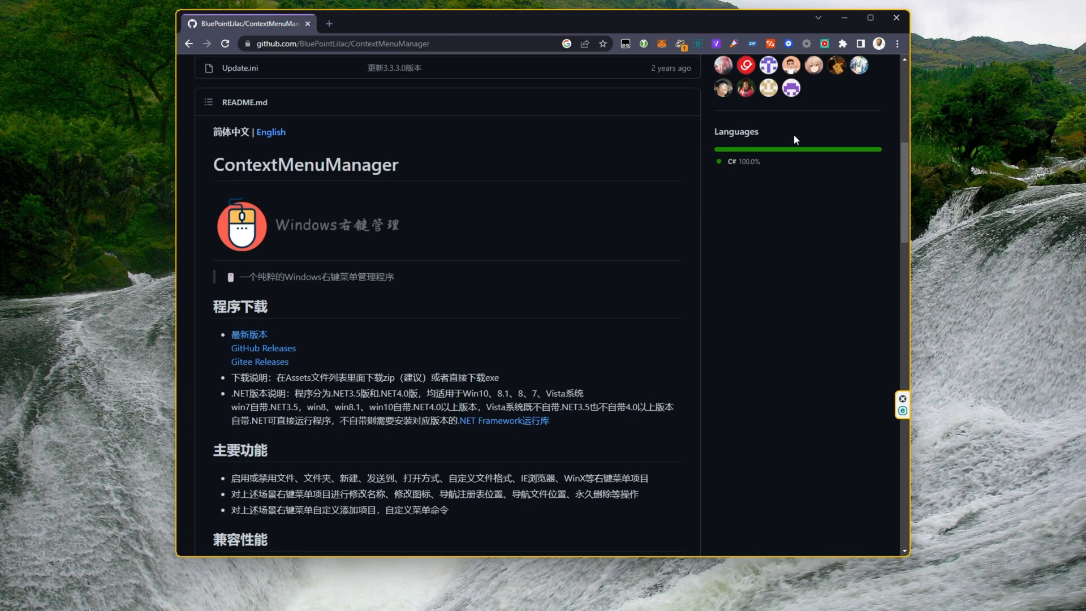
scroll(781, 153, down, 8)
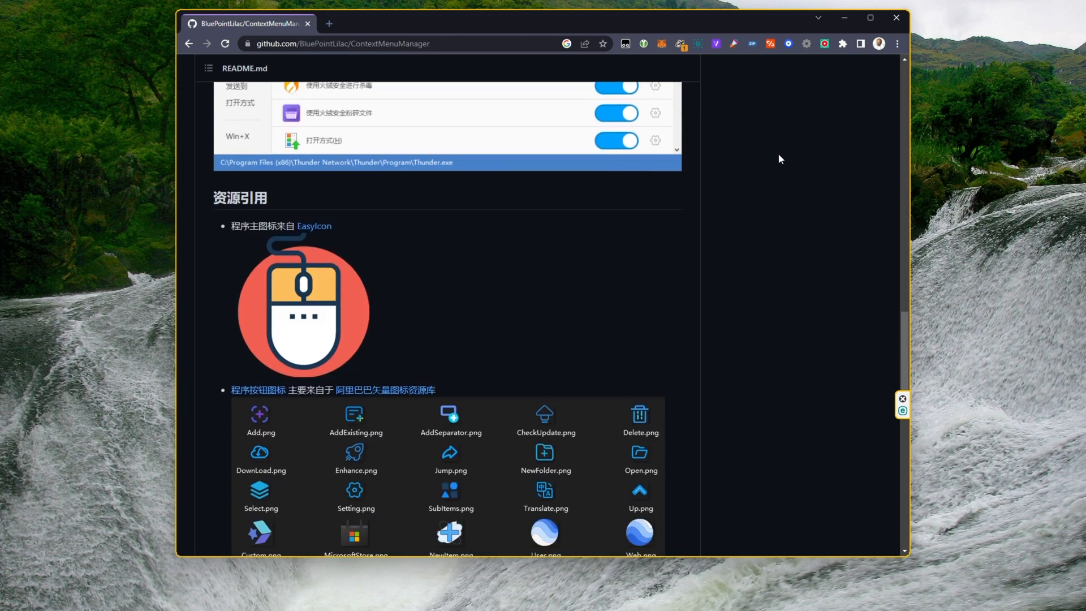
Open the ContextMenuManager 3.3.3.1 release, then download and run ContextMenuManager.NET.4.0.exe.
scroll(779, 154, up, 20)
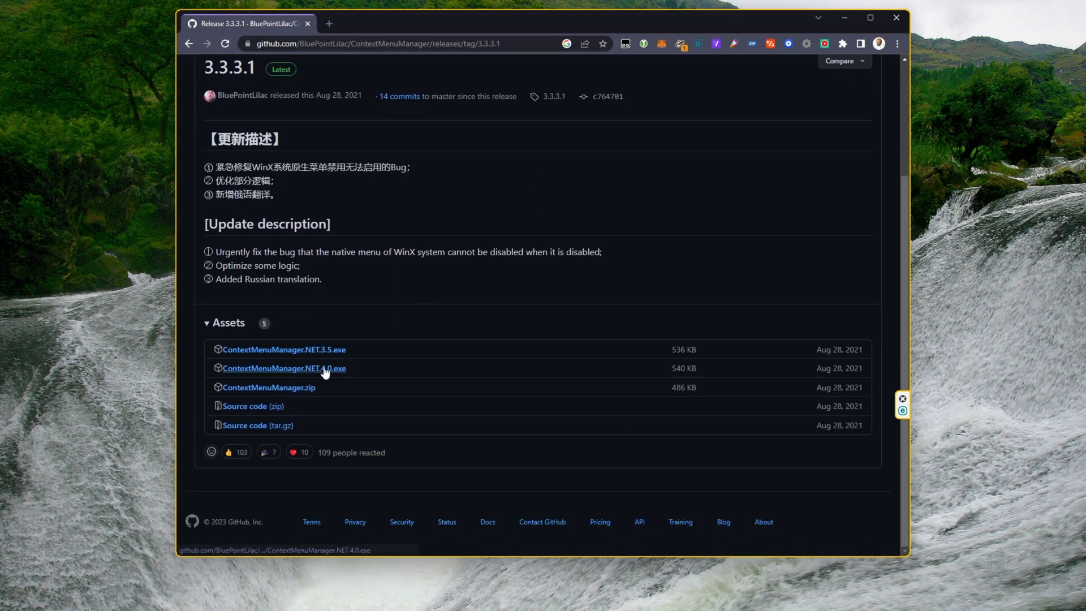
click(328, 370)
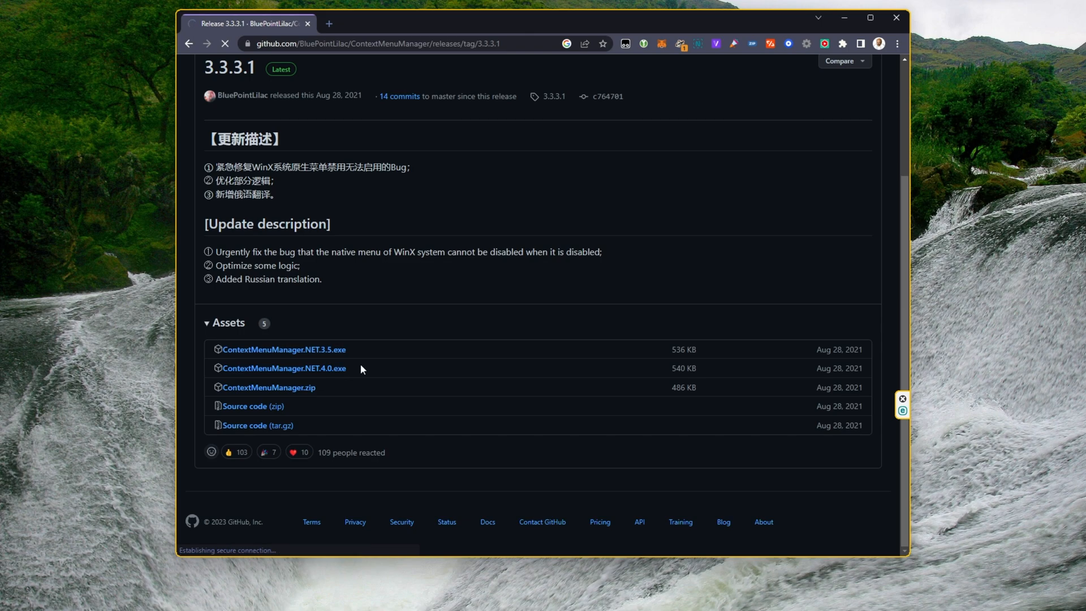
click(236, 531)
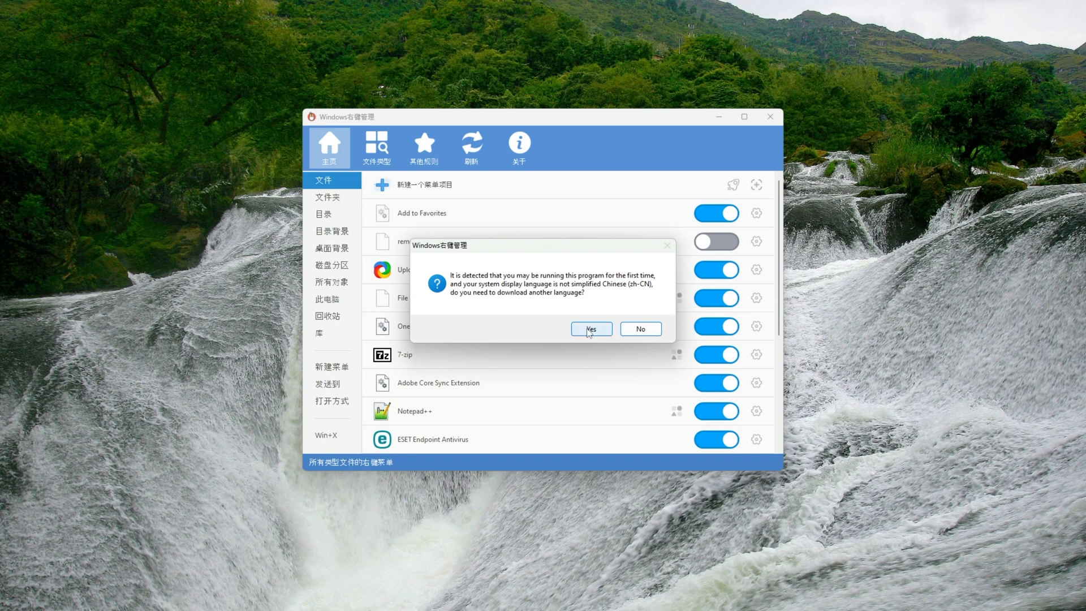
Download the en-US language file for ContextMenuManager and restart the program in English.
click(590, 330)
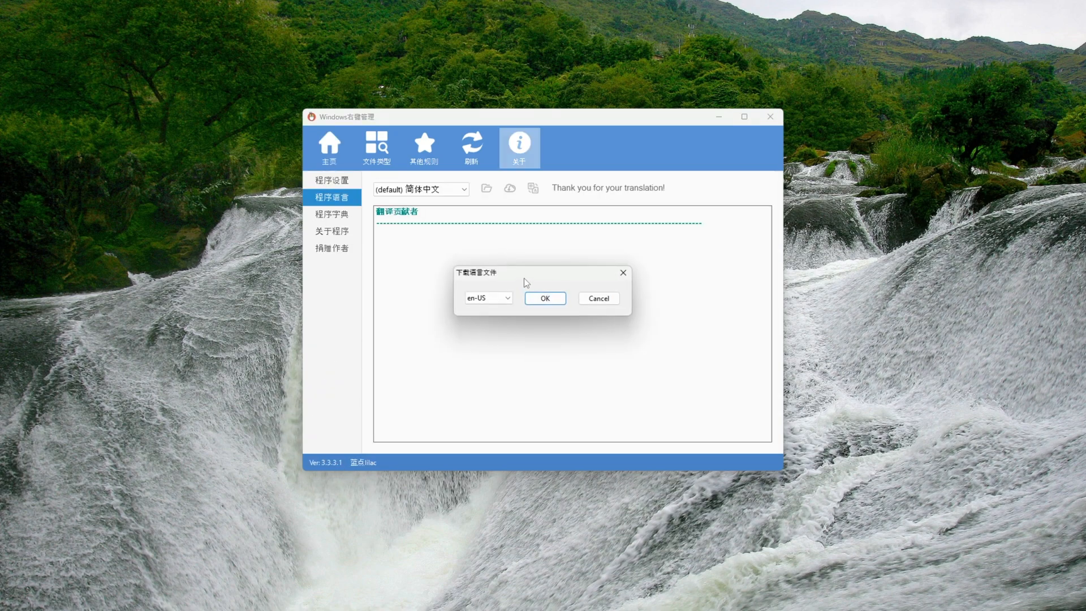
click(538, 302)
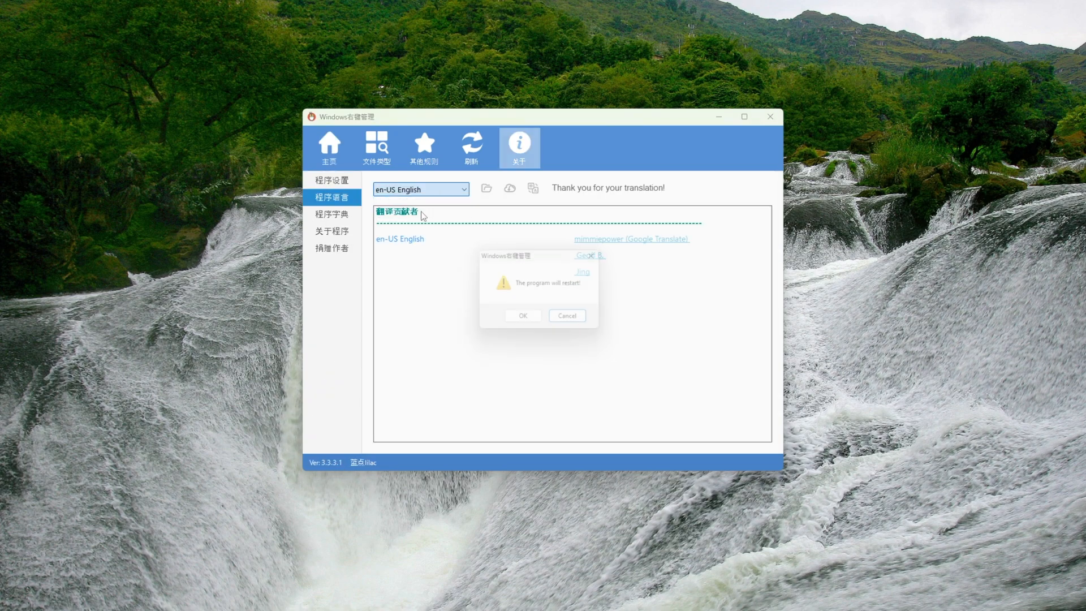
click(525, 321)
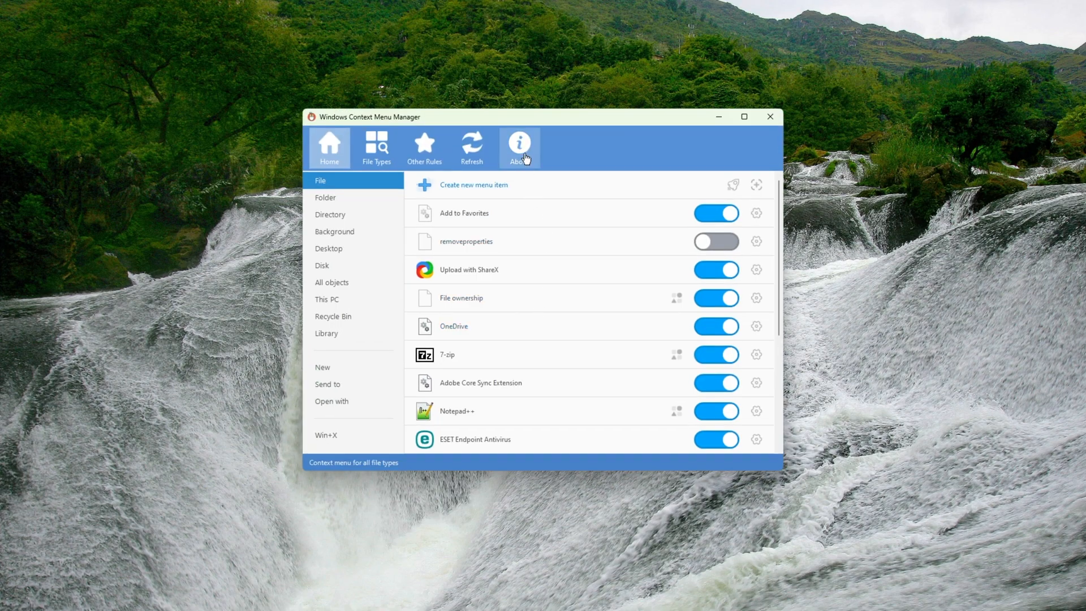
Check the available languages in the program's language settings, keeping en-US English.
click(518, 149)
click(351, 197)
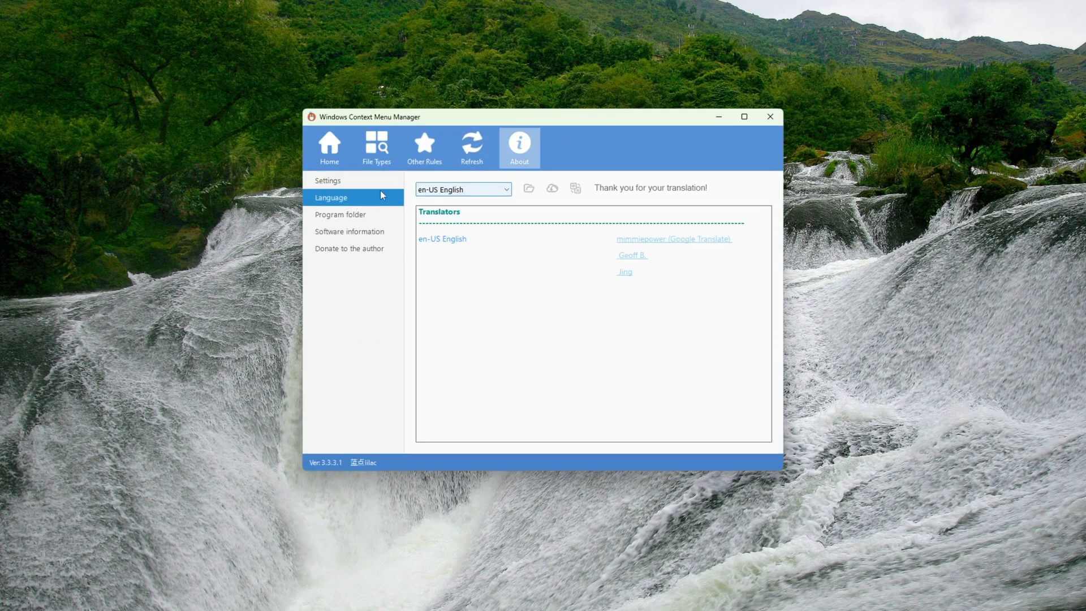
click(433, 190)
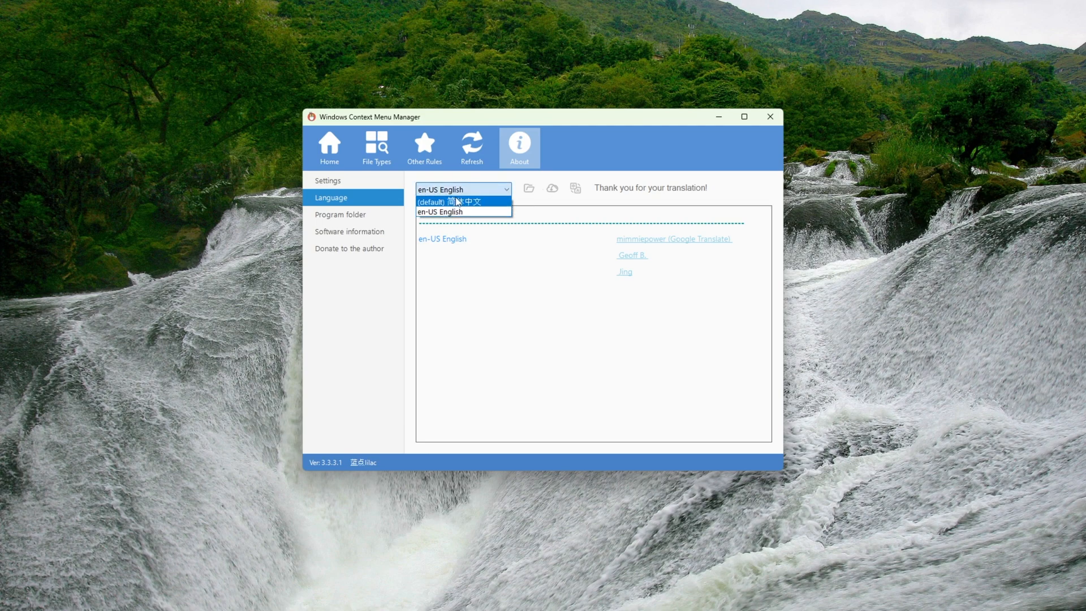
click(483, 225)
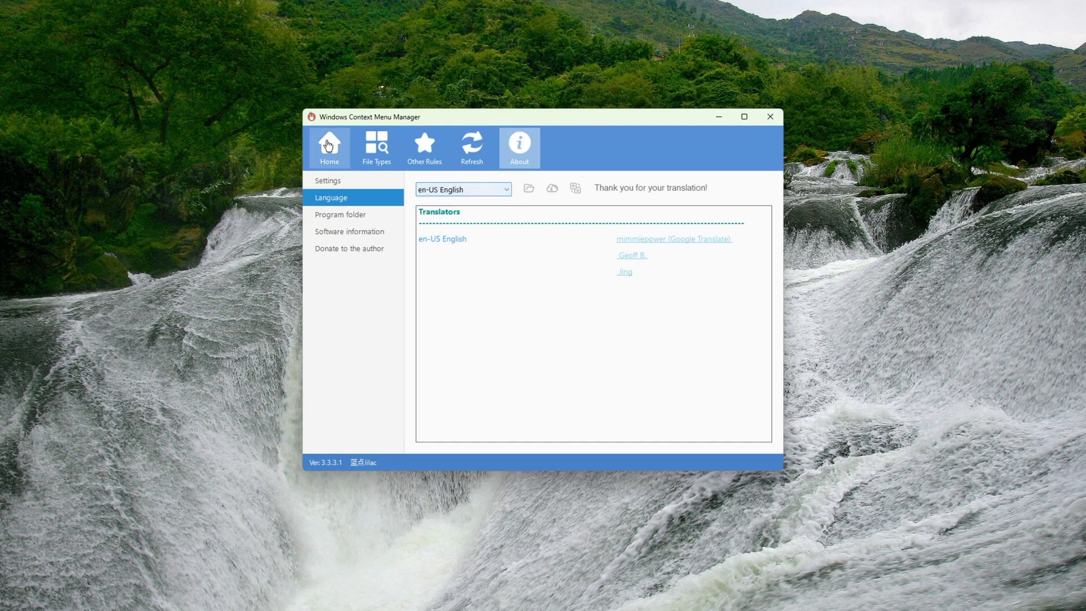
Look through the context menu entries for files, folders and directories, then return to the File list.
click(329, 141)
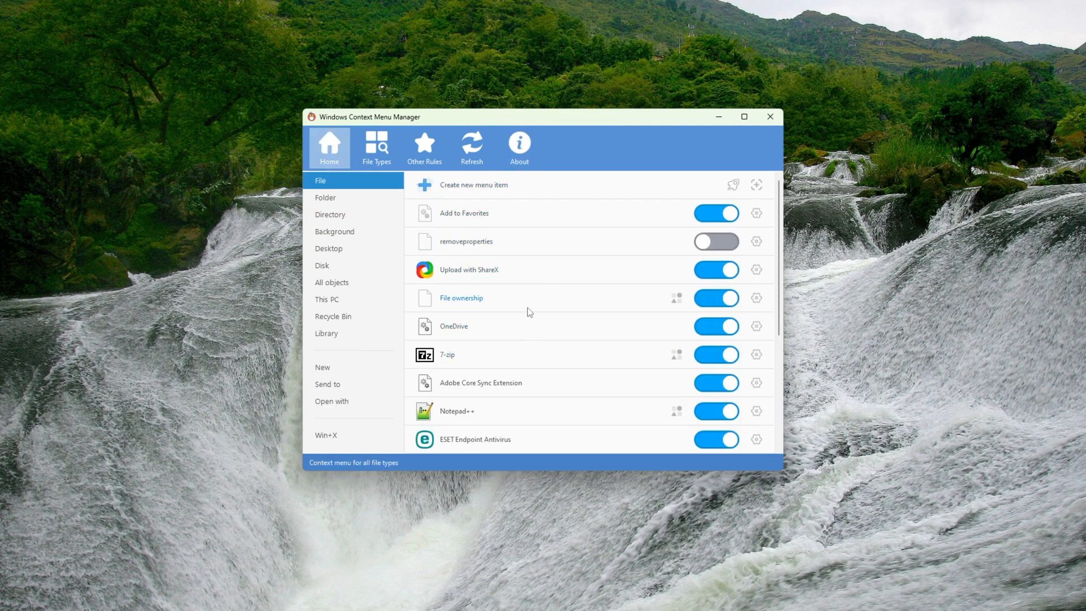
scroll(528, 313, down, 3)
scroll(507, 331, up, 3)
click(355, 199)
click(356, 218)
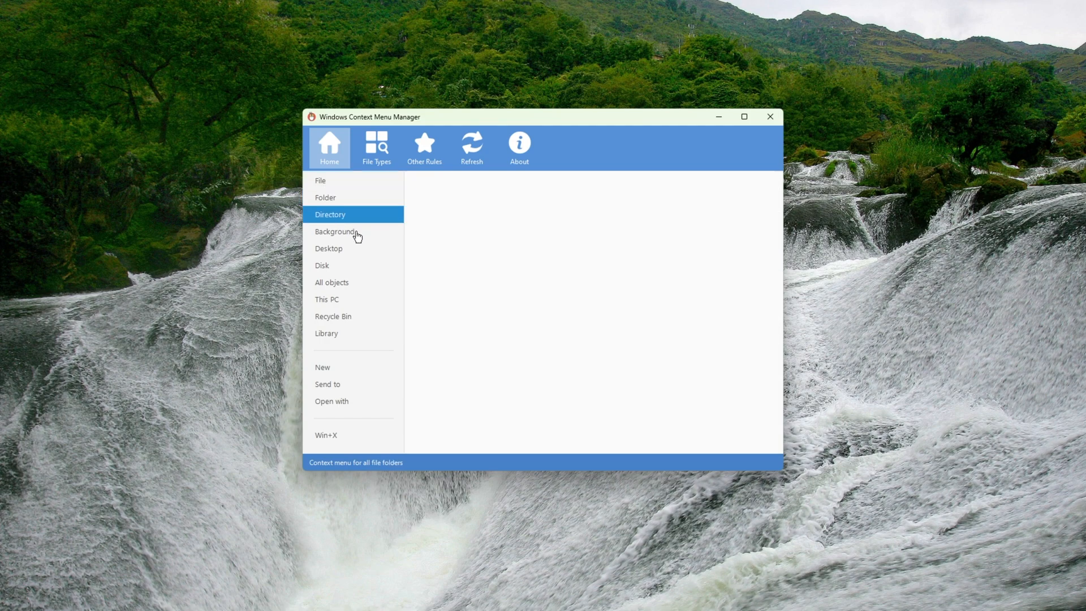
click(345, 186)
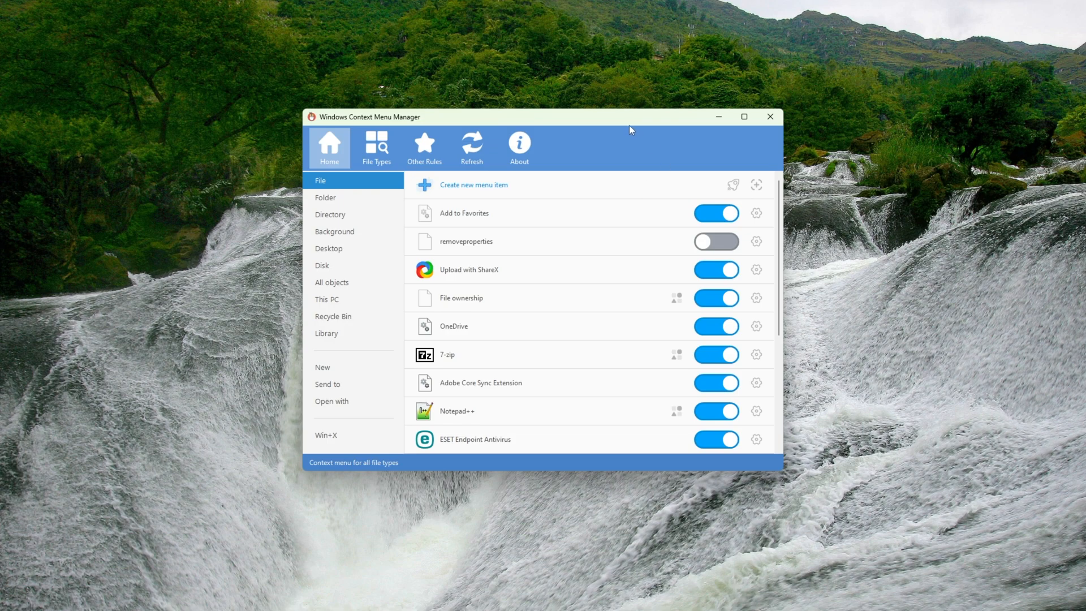
drag(630, 124, 634, 125)
key(super)
click(823, 146)
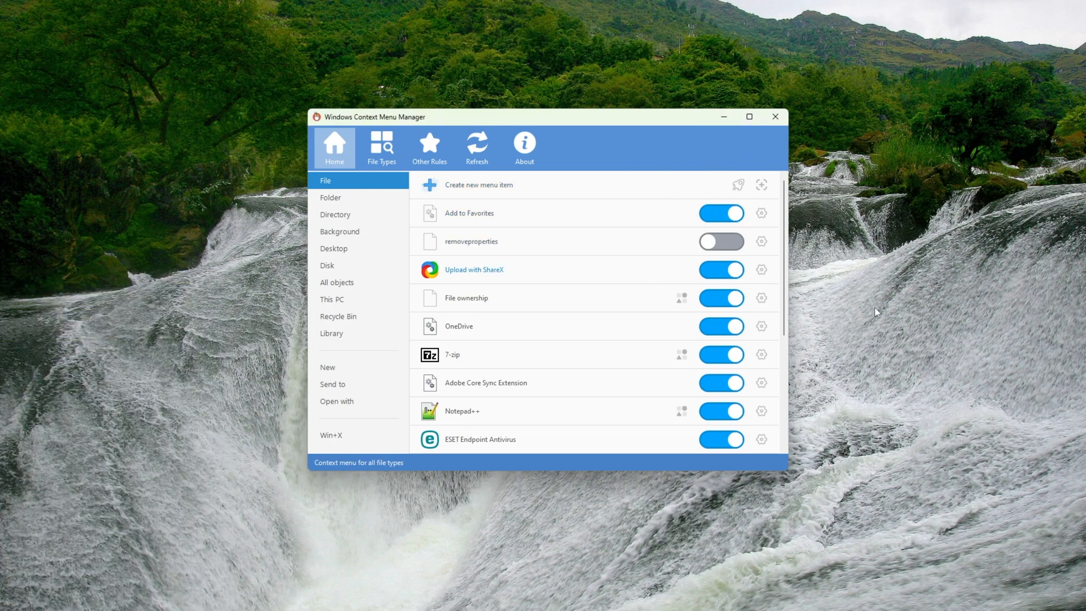
Disable the file menu entries Add to Favorites, Upload with ShareX, OneDrive and Adobe Core Sync Extension.
click(725, 218)
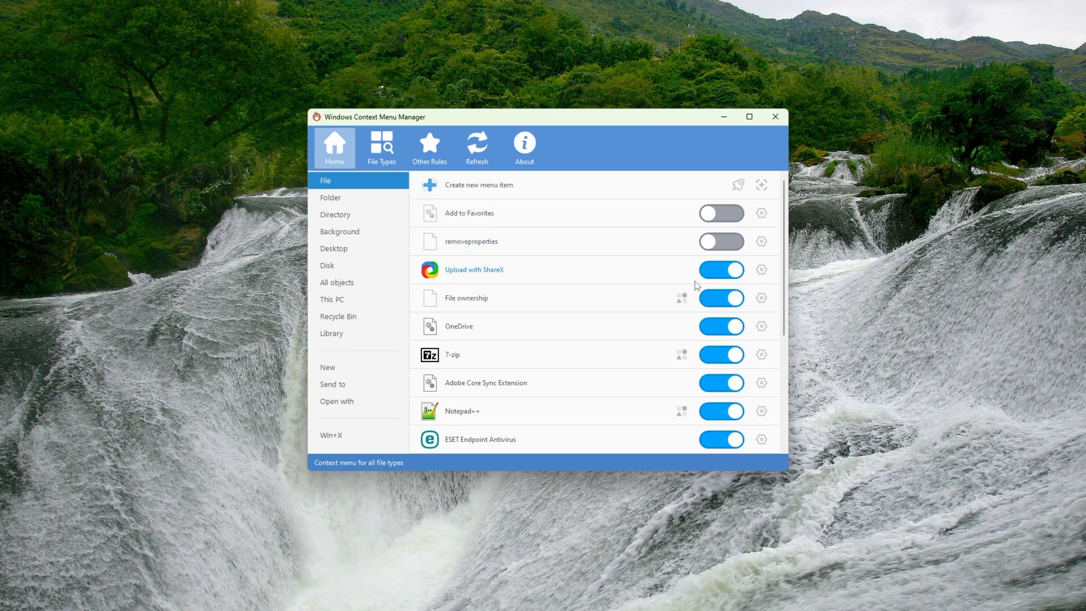
click(712, 275)
scroll(722, 300, down, 1)
click(723, 300)
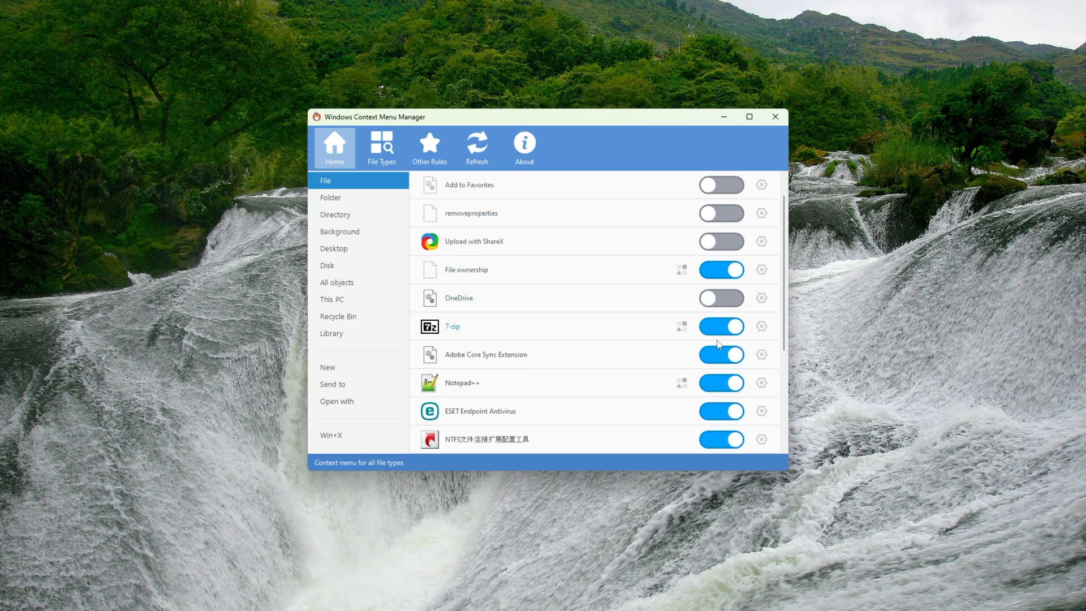
scroll(722, 306, down, 2)
click(720, 308)
scroll(730, 309, down, 1)
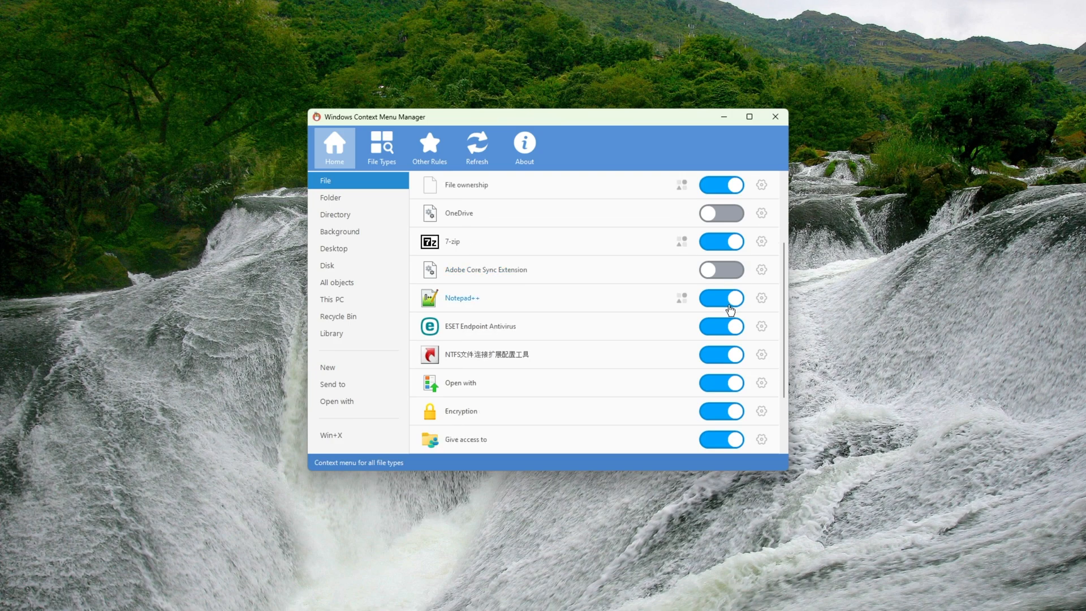
Disable the file menu entries Encryption, Give access to, Work Folders, Pin to taskbar and Pin to Start list.
scroll(722, 313, down, 1)
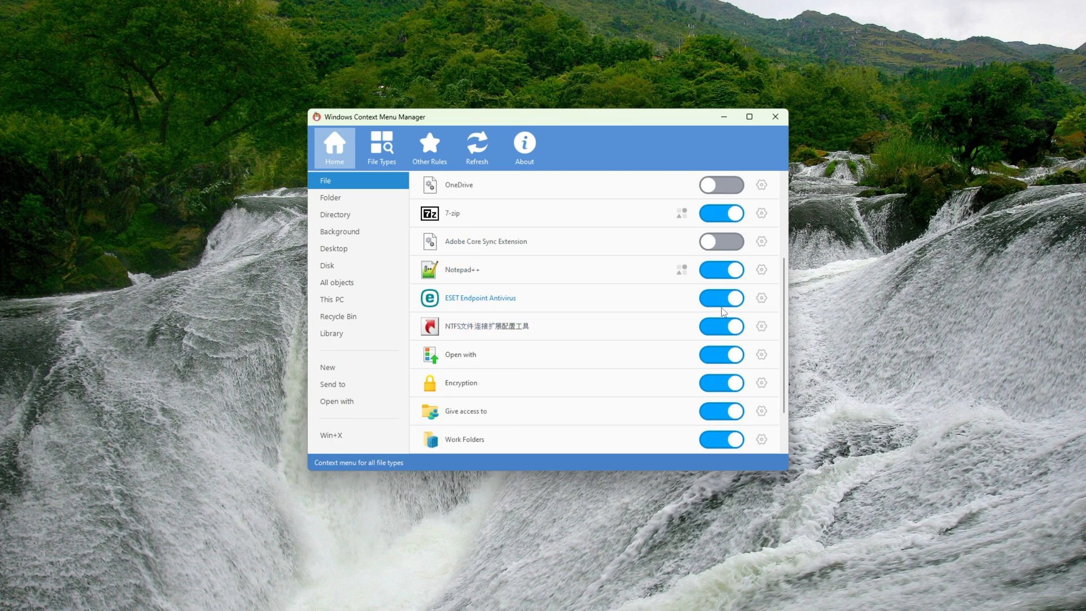
scroll(728, 341, down, 1)
scroll(721, 306, down, 1)
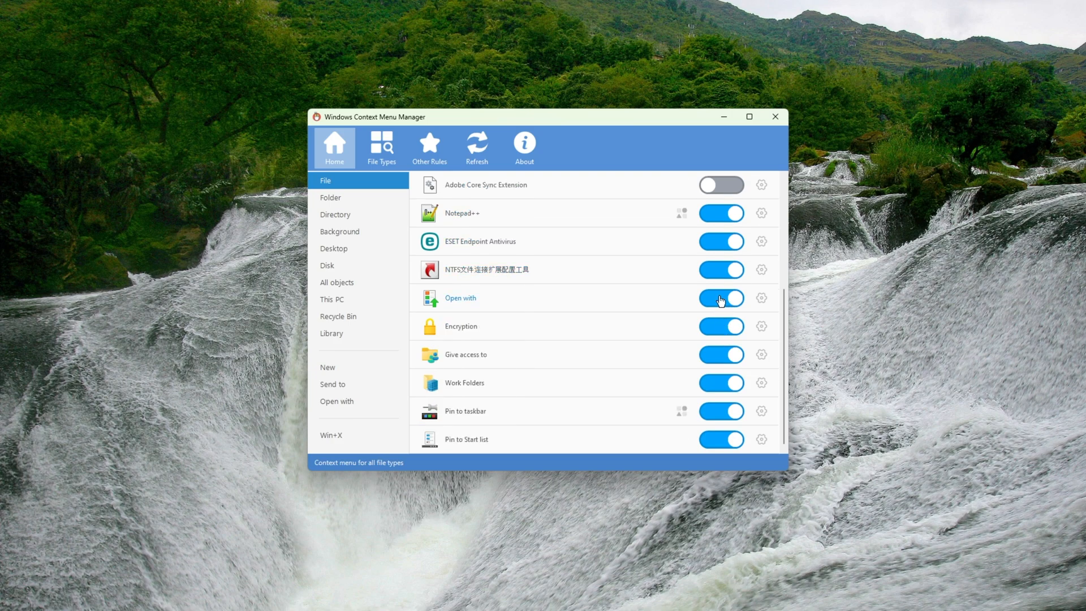
click(730, 327)
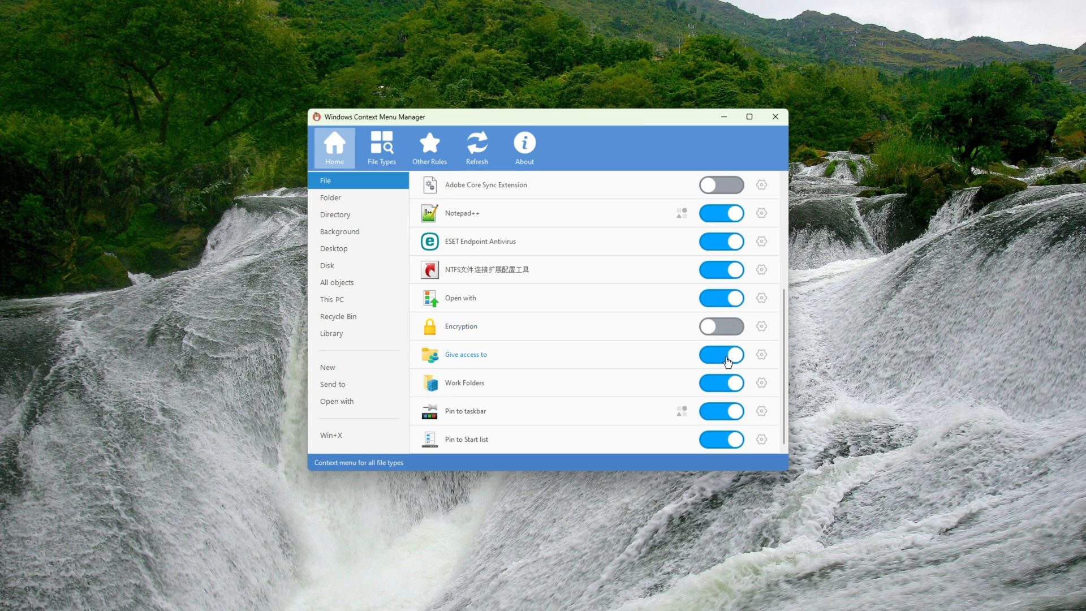
click(728, 358)
click(727, 385)
click(724, 418)
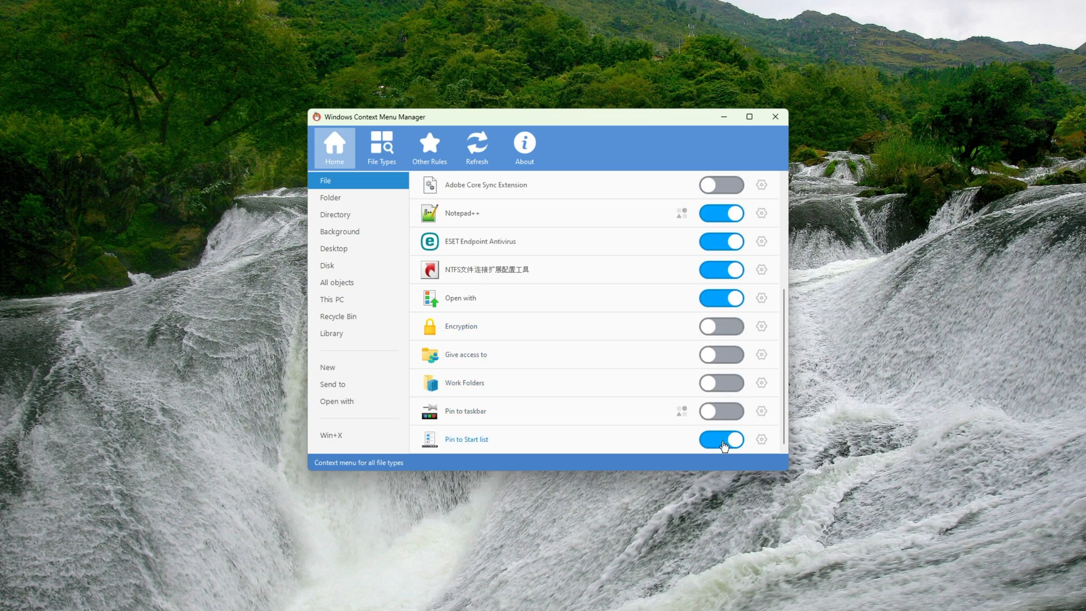
click(725, 441)
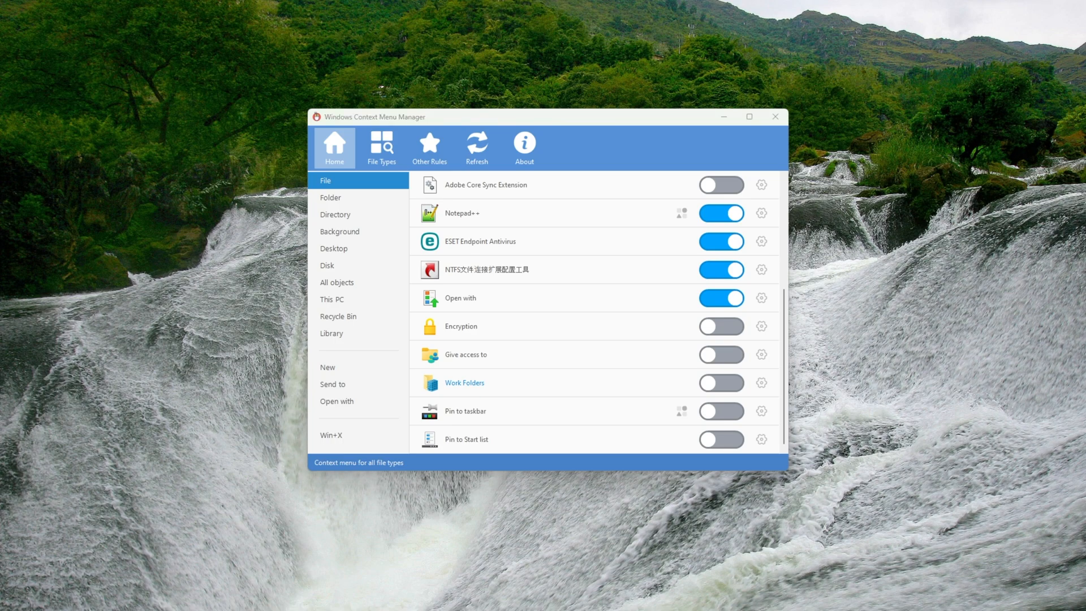
Disable the folder menu entries Adobe Core Sync Extension, Pin to Start, Pin to Start list and Always available offline.
click(345, 204)
scroll(619, 294, down, 3)
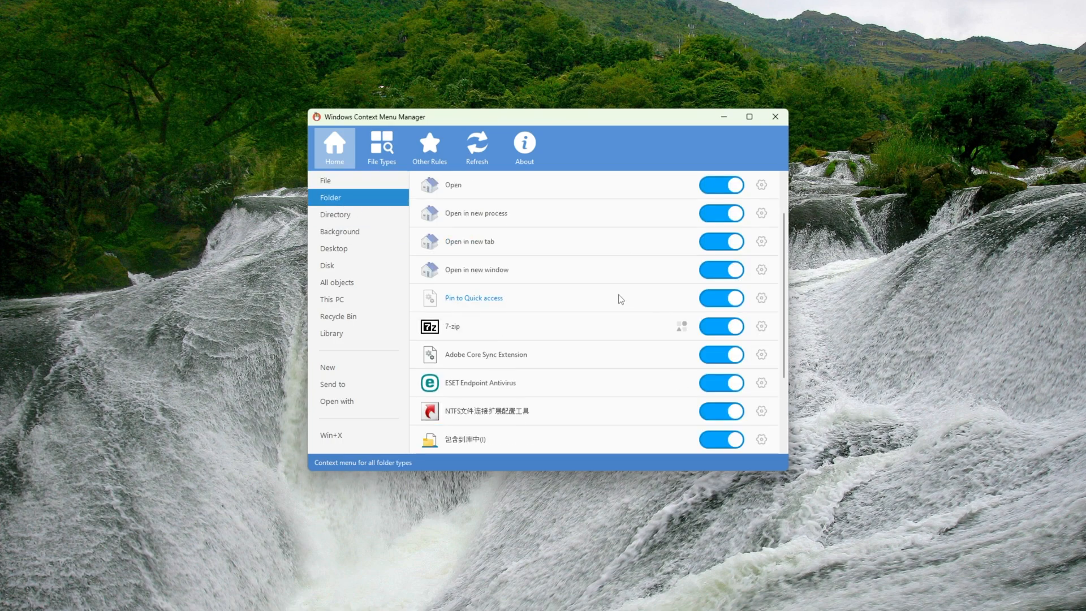
click(718, 300)
scroll(719, 305, down, 2)
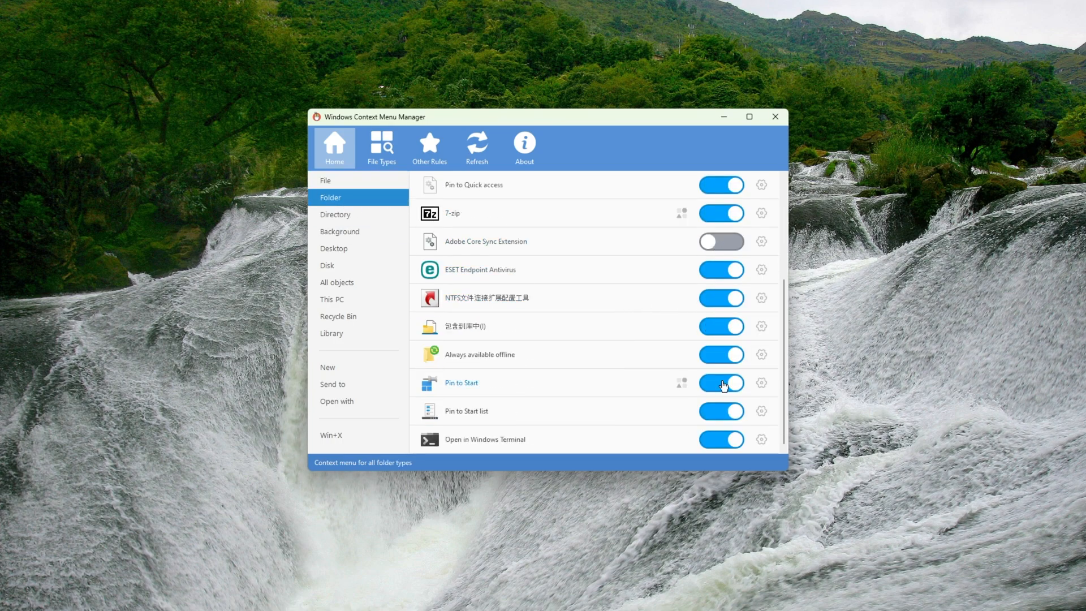
click(726, 383)
click(715, 415)
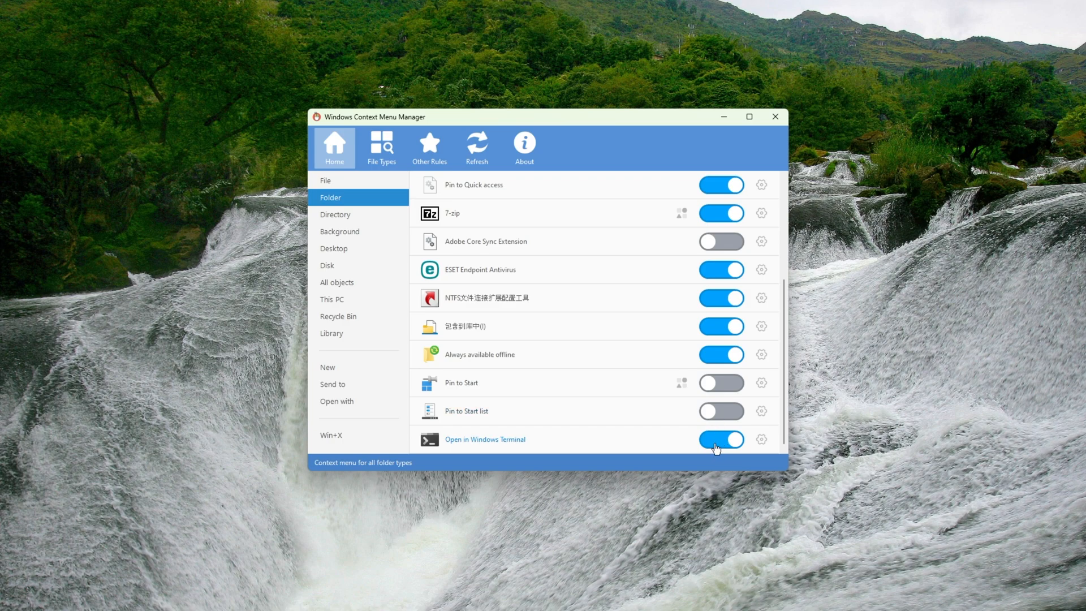
click(725, 358)
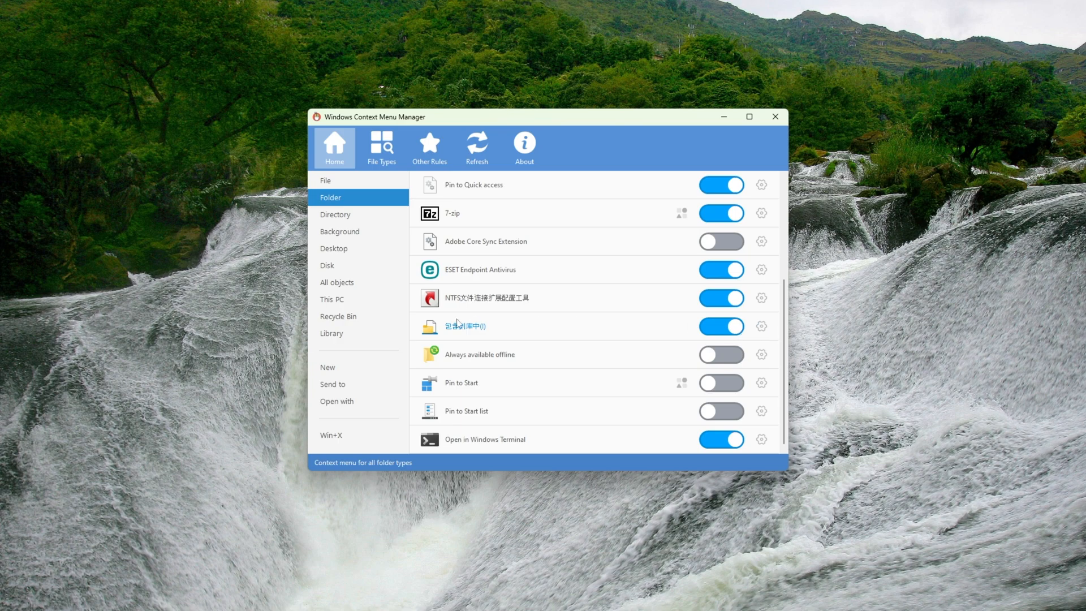
Disable the directory menu entries Add to VLC media player's Playlist, Open with Visual Studio, Git GUI Here, Git Bash Here, MediaInfo and Play with VLC media player.
click(370, 217)
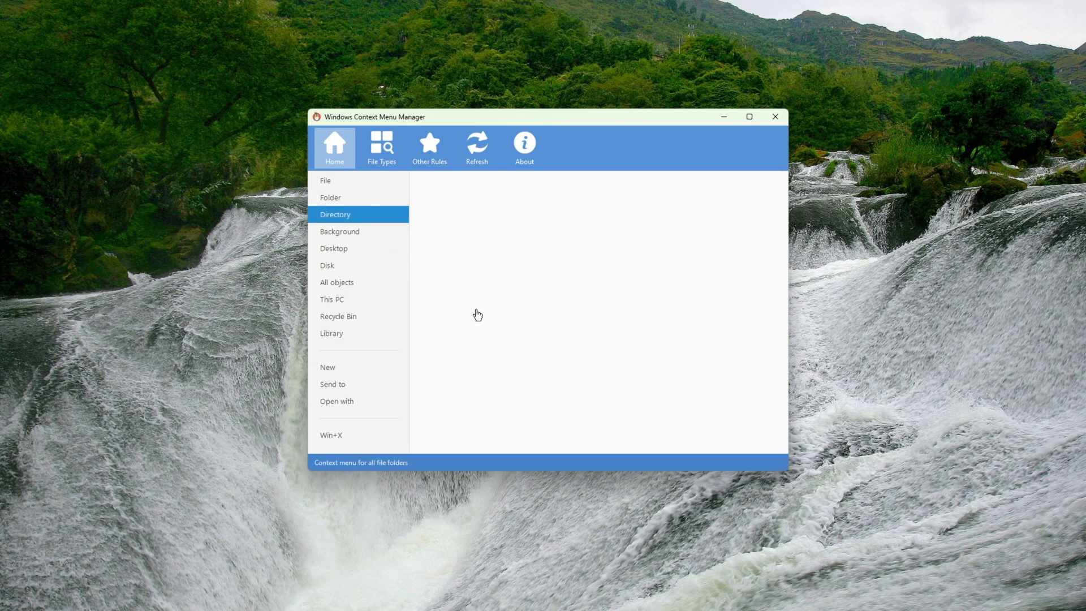
click(722, 218)
click(729, 243)
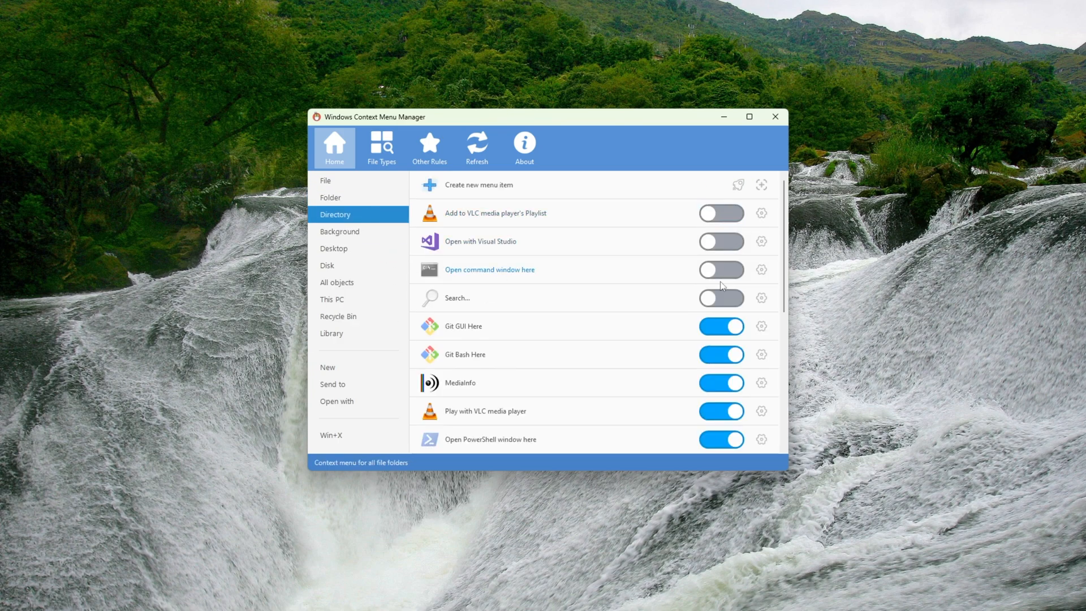
click(724, 332)
click(724, 355)
scroll(724, 355, down, 1)
click(724, 355)
scroll(724, 355, down, 1)
click(724, 355)
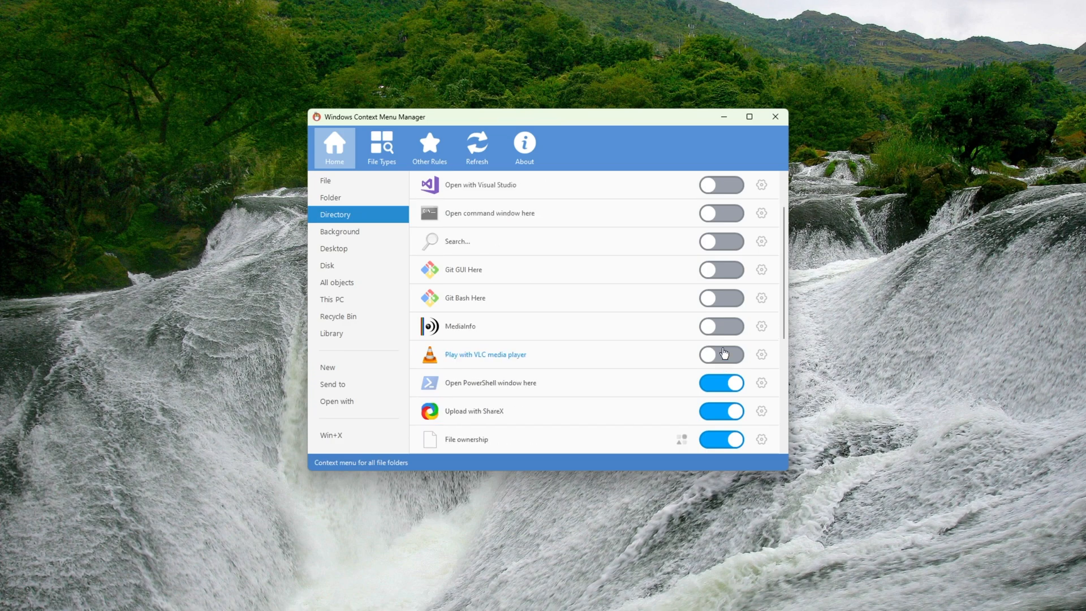
Disable the directory menu entries Upload with ShareX and Restore previous versions.
scroll(724, 354, down, 2)
click(724, 355)
scroll(724, 355, down, 6)
click(724, 383)
click(724, 411)
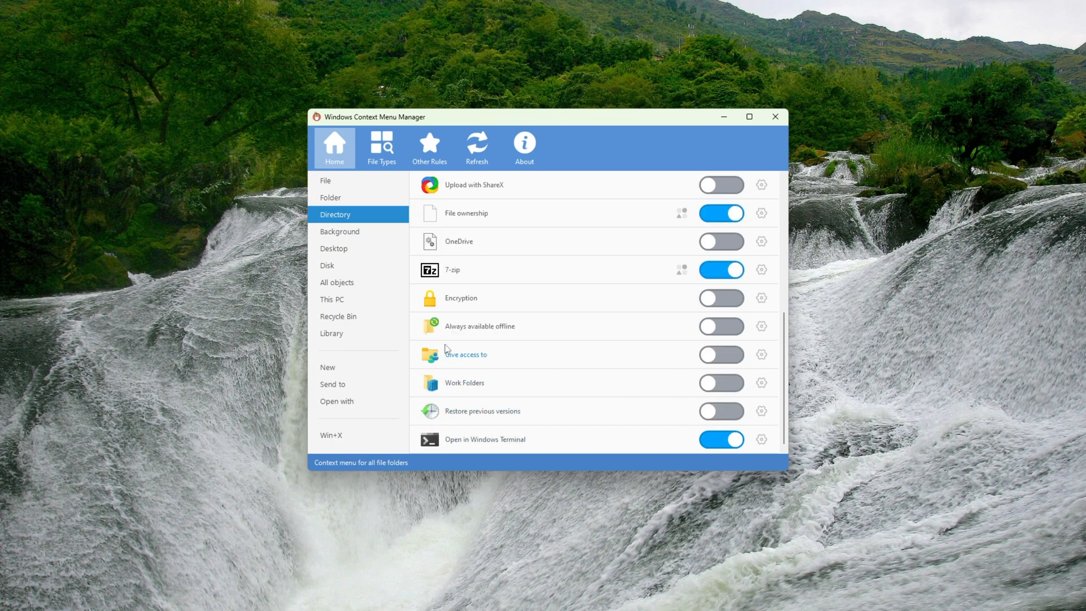
Disable the background entries Open with Visual Studio, Git GUI Here, Git Bash Here, Open PowerShell window here and OneDrive, then check the desktop's context menu.
click(366, 238)
right_click(256, 260)
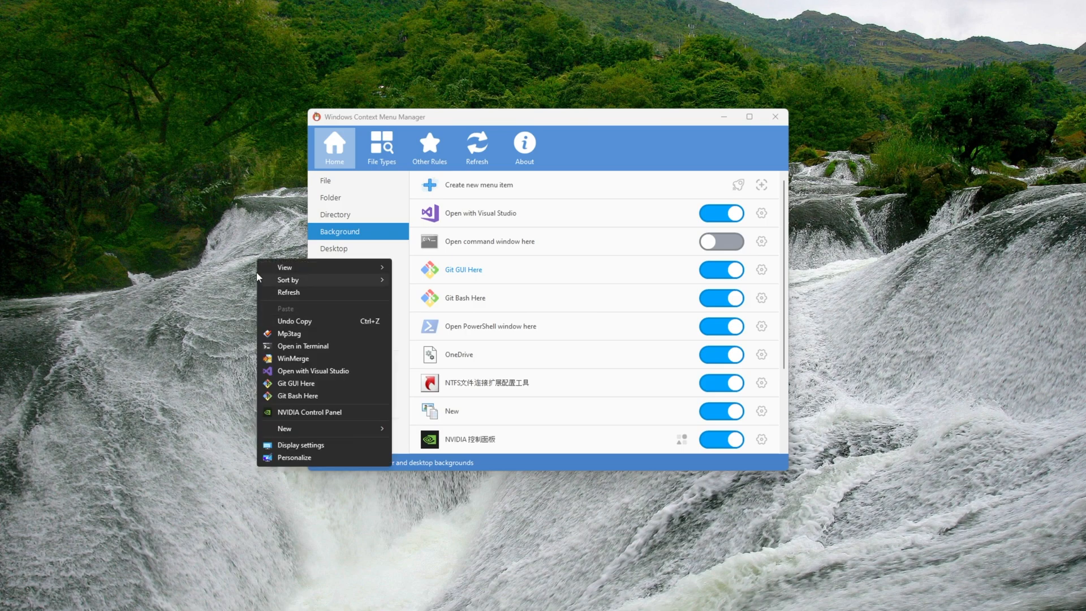
click(229, 209)
click(724, 213)
click(724, 269)
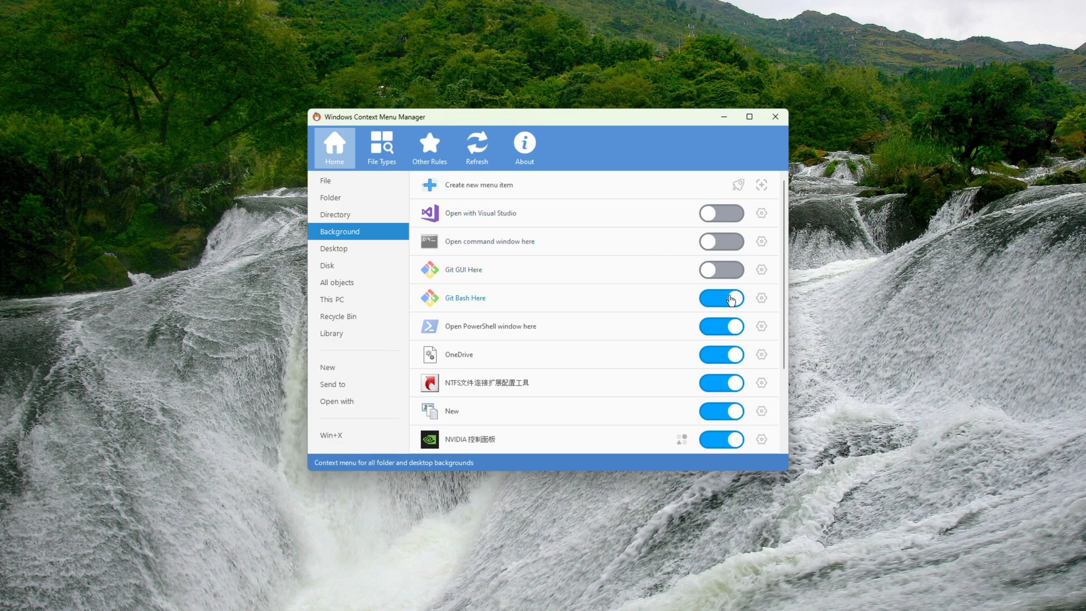
click(732, 300)
click(724, 327)
click(725, 355)
scroll(728, 339, down, 2)
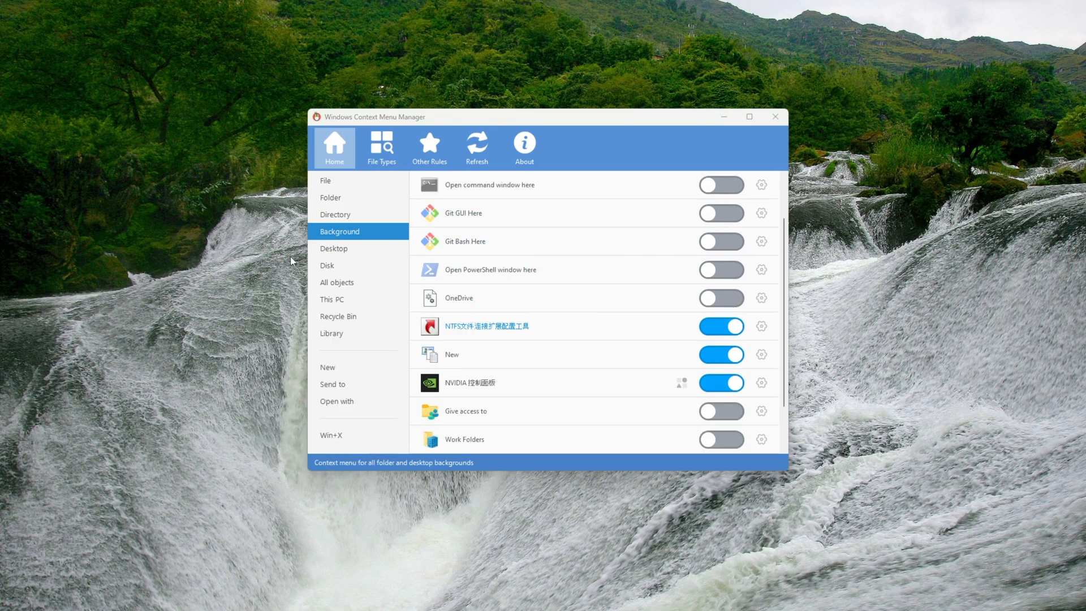
right_click(290, 256)
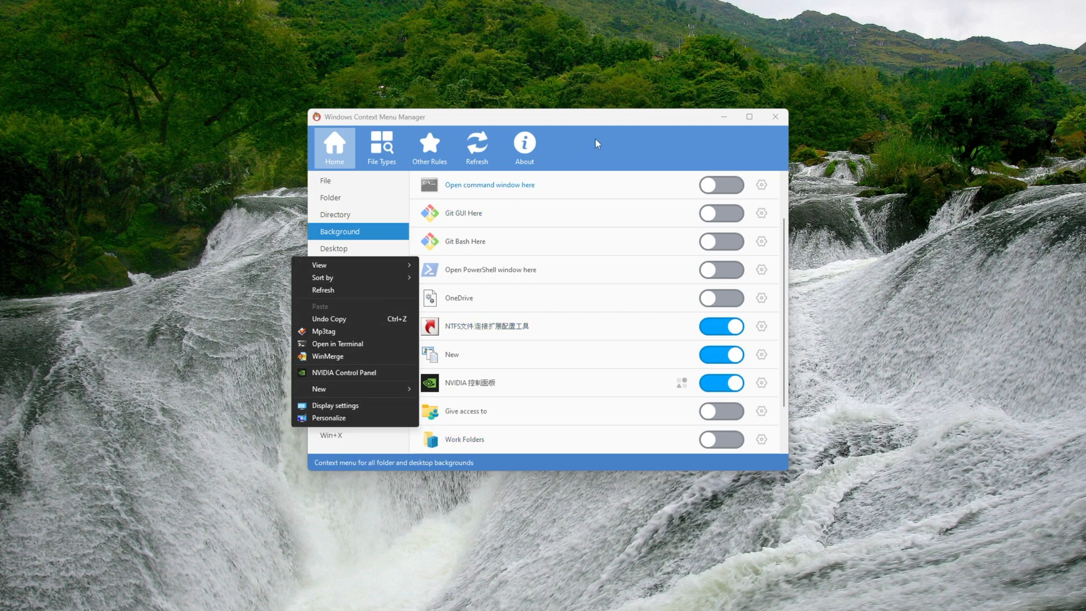
Look through the context menu entries for Desktop, Disk, All objects, This PC, Recycle Bin, Library, New and Send to.
click(362, 249)
click(403, 264)
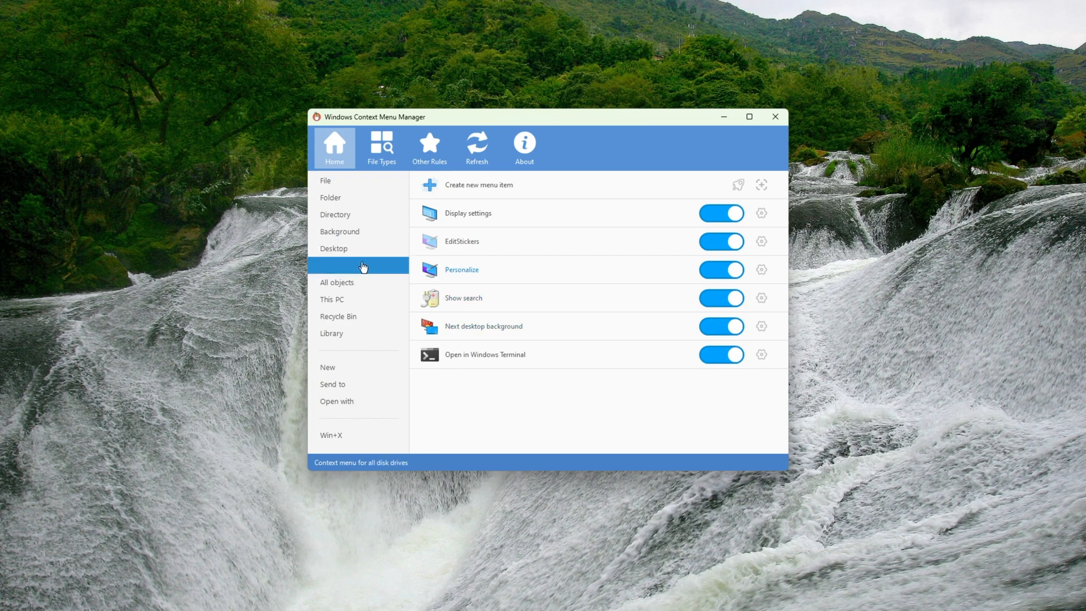
click(379, 284)
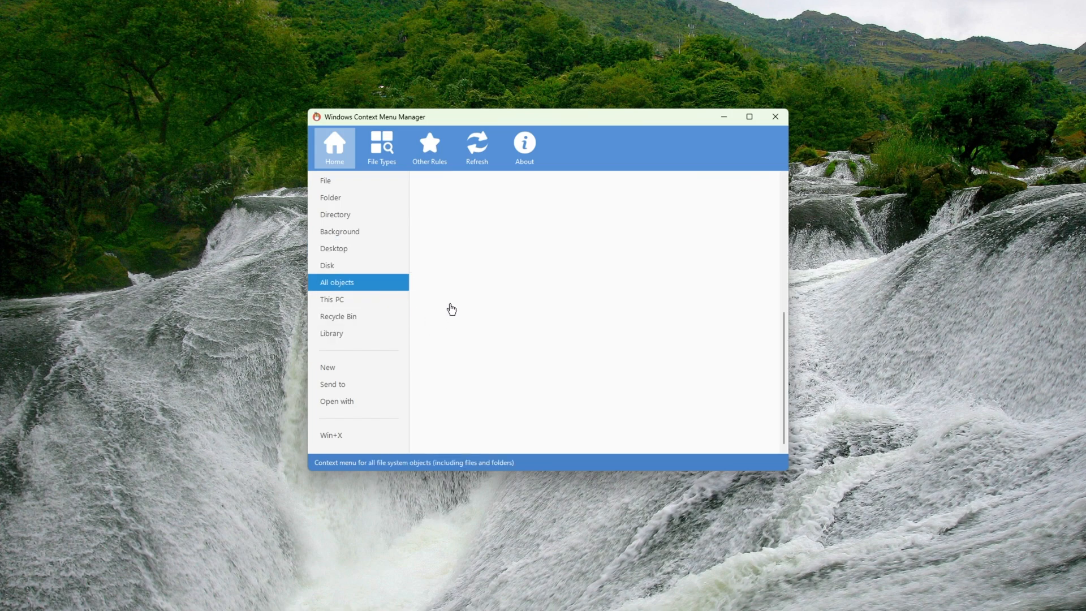
key(Down)
click(359, 319)
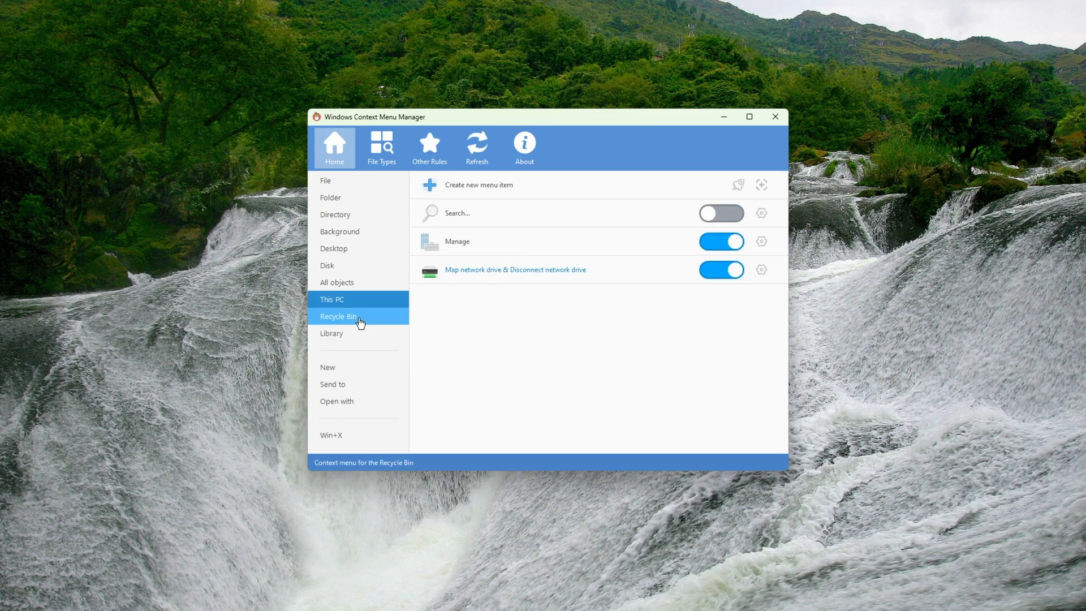
click(368, 335)
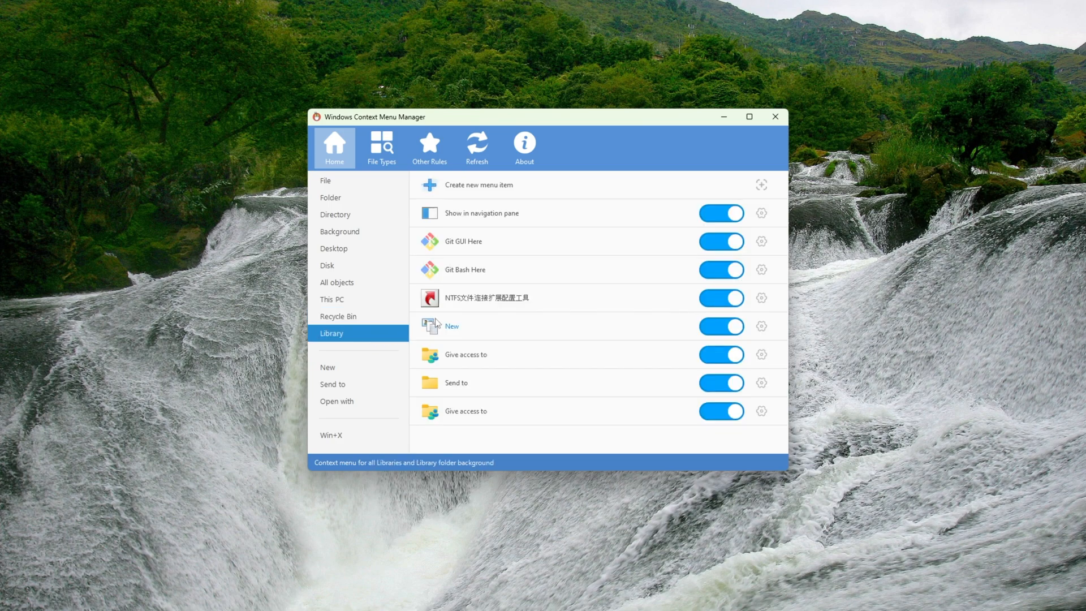
click(363, 369)
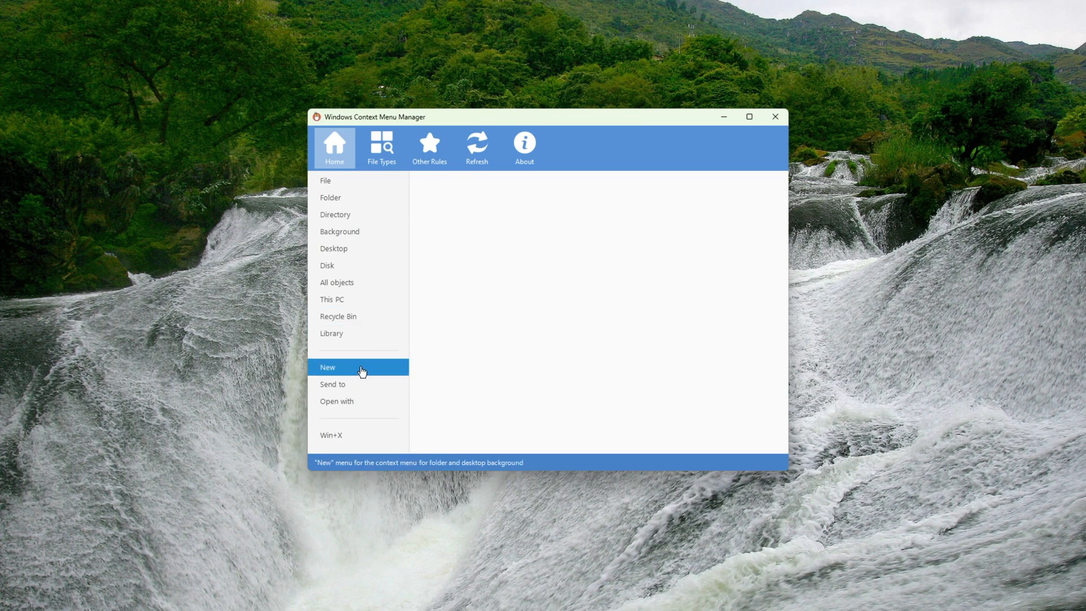
click(352, 386)
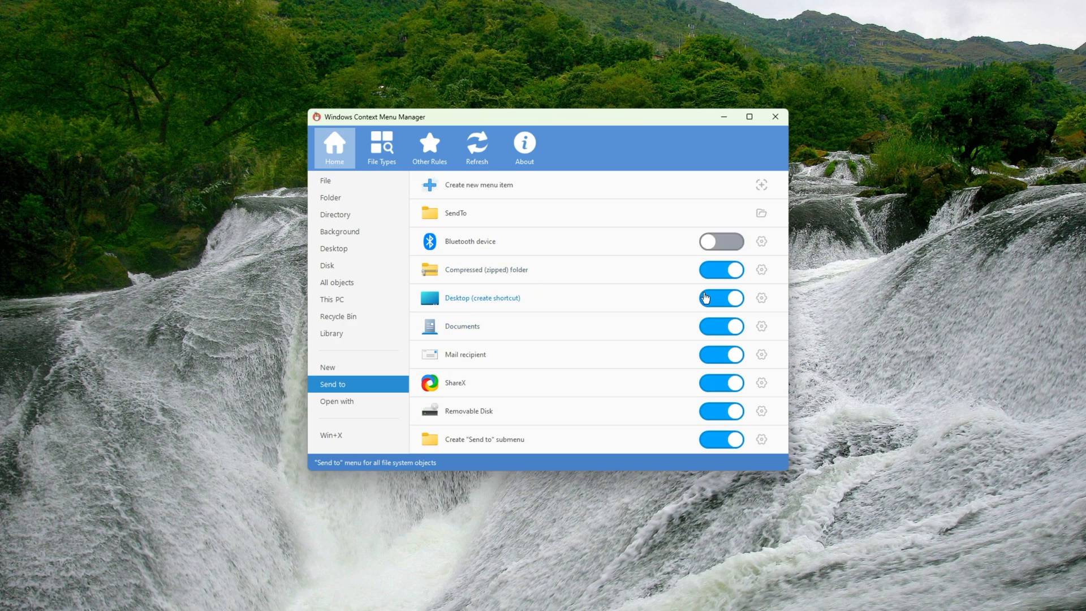
Look through the Open with programs and the Win+X menu entries.
click(359, 401)
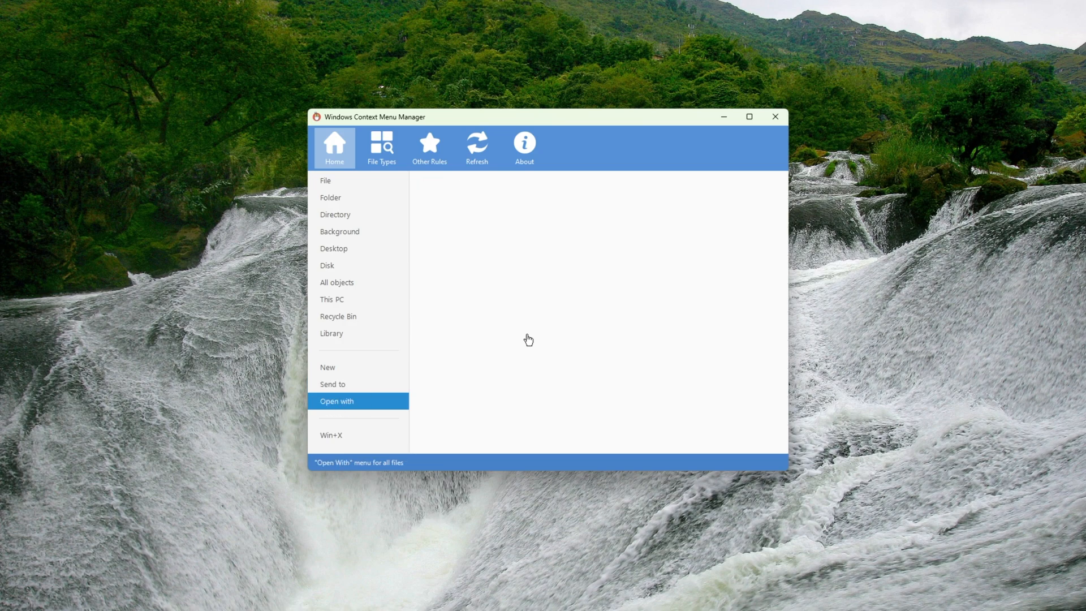
scroll(702, 396, down, 3)
click(729, 441)
scroll(727, 396, up, 3)
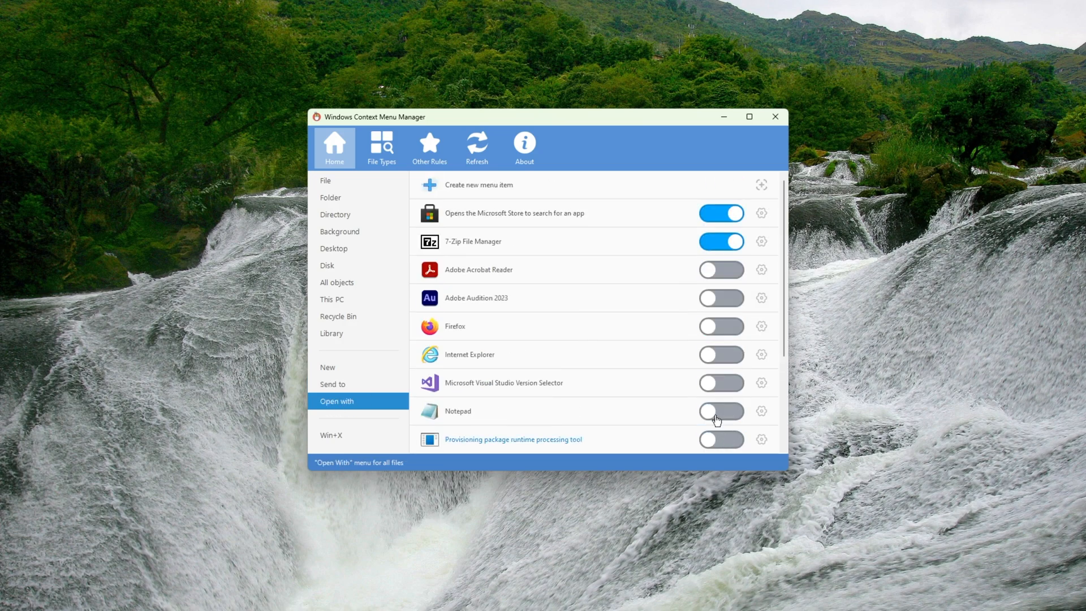
click(331, 435)
scroll(561, 306, down, 3)
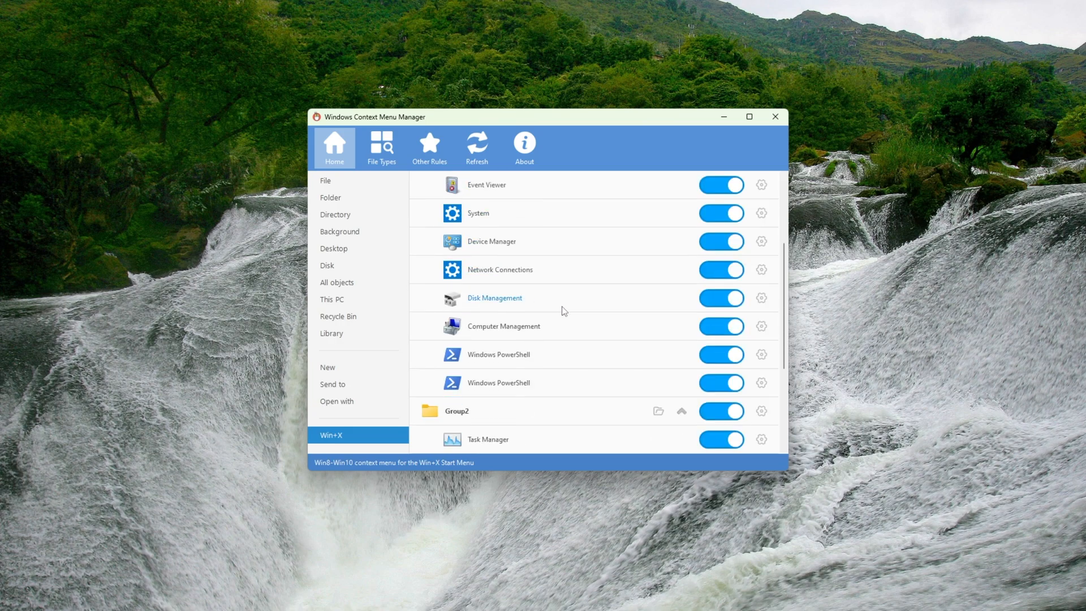
scroll(552, 340, up, 4)
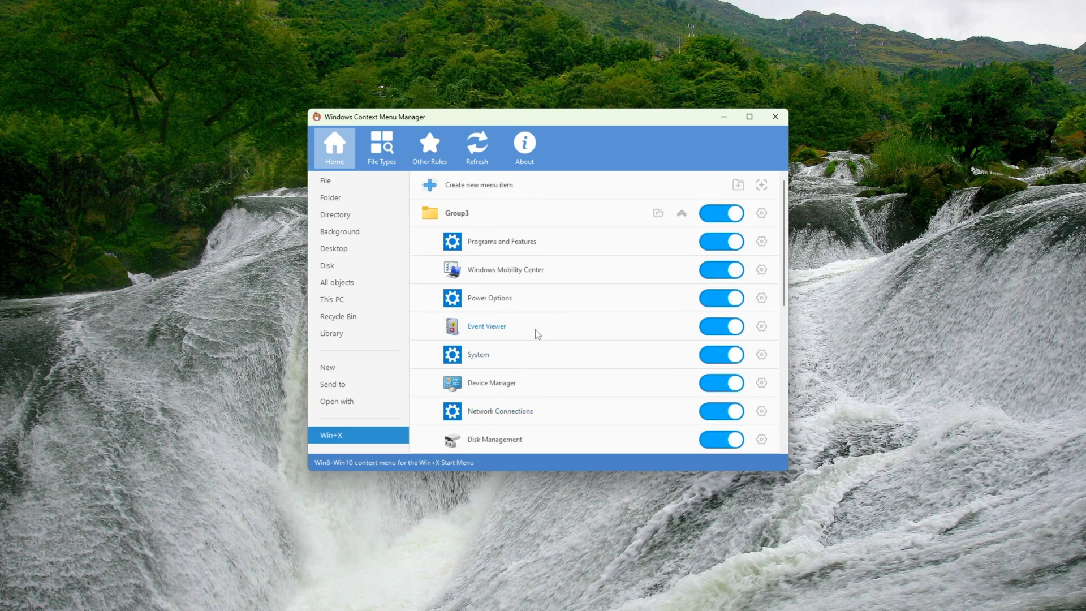
Look through the file-type menu entries for shortcuts, UWP shortcuts, .exe files, specific, perceived and unknown file types, and Menu Analysis.
click(381, 149)
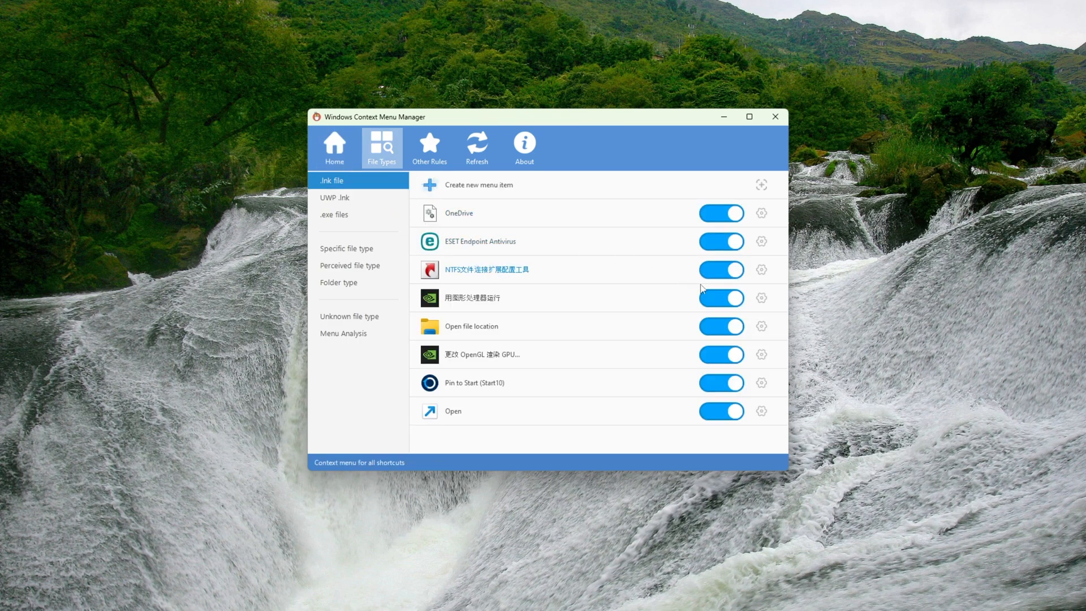
click(365, 198)
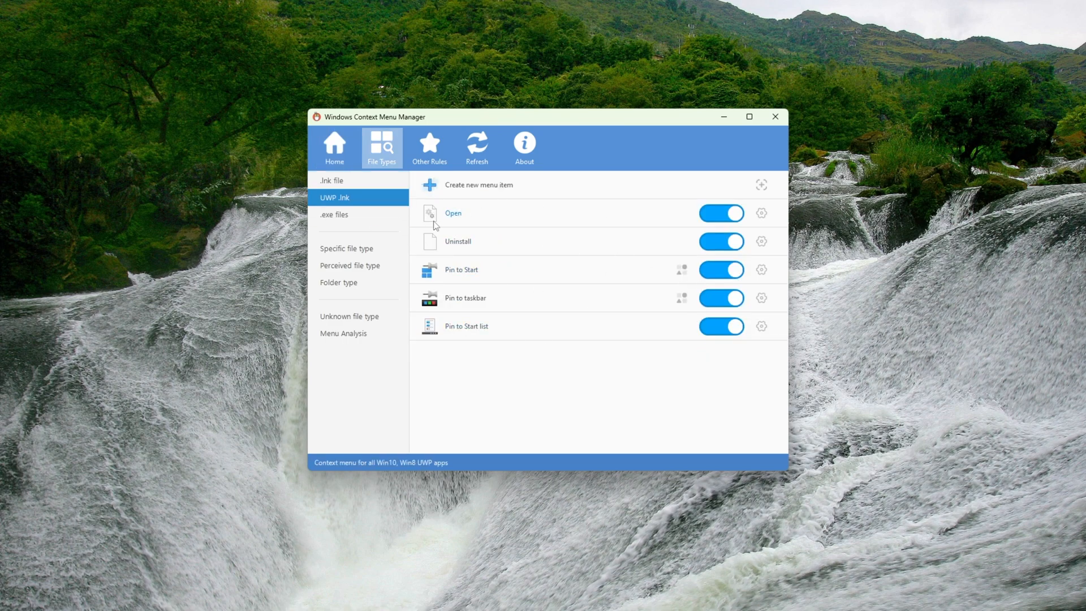
click(351, 217)
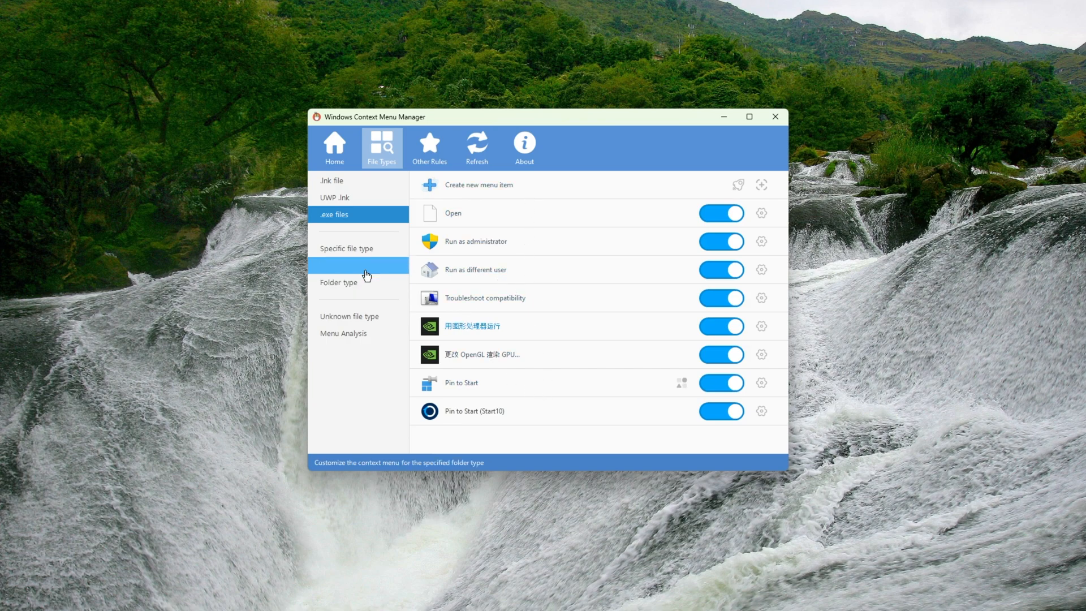
click(371, 252)
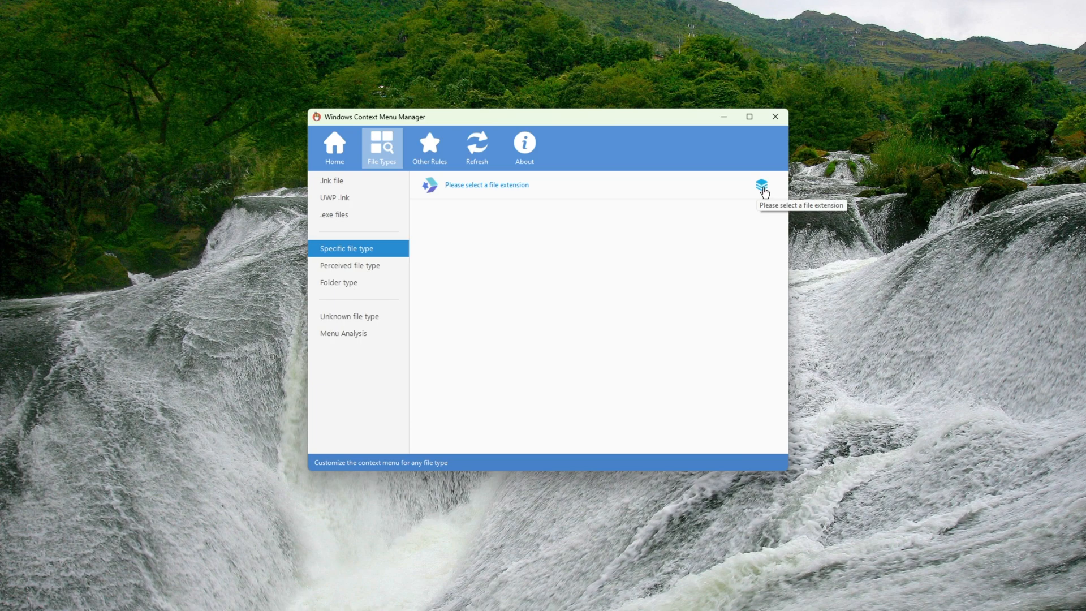
click(371, 267)
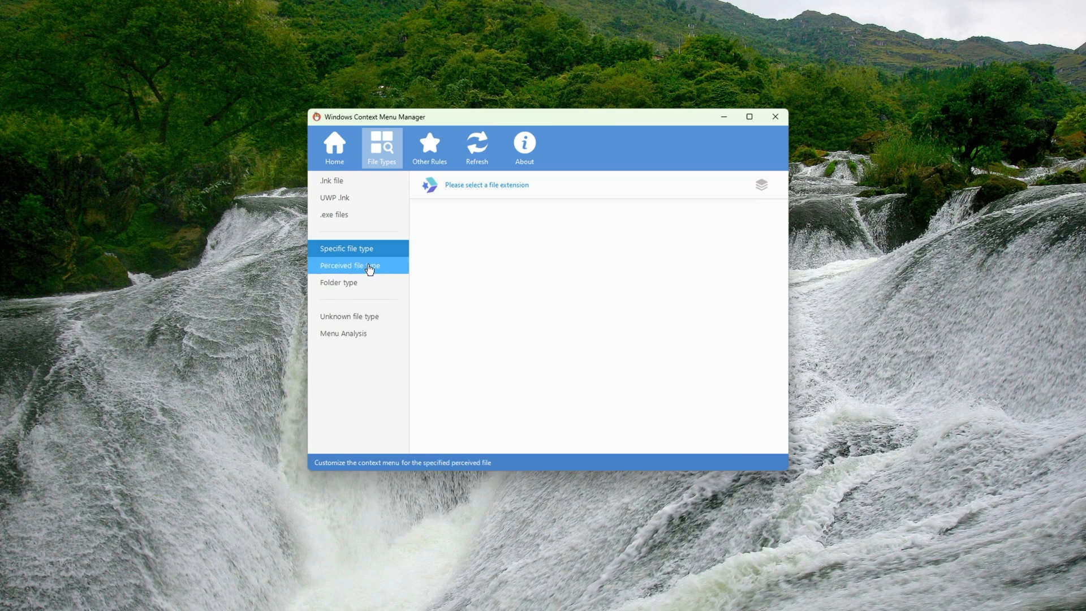
click(376, 317)
click(347, 334)
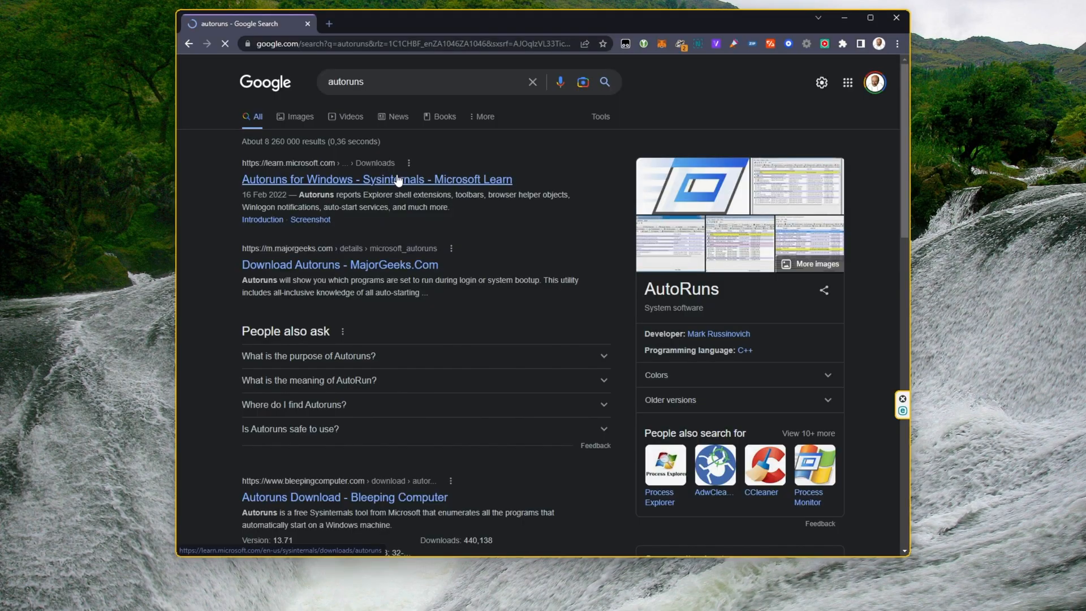
Download Autoruns from the Microsoft Sysinternals page in the browser and put Autoruns64.exe on the desktop.
click(399, 179)
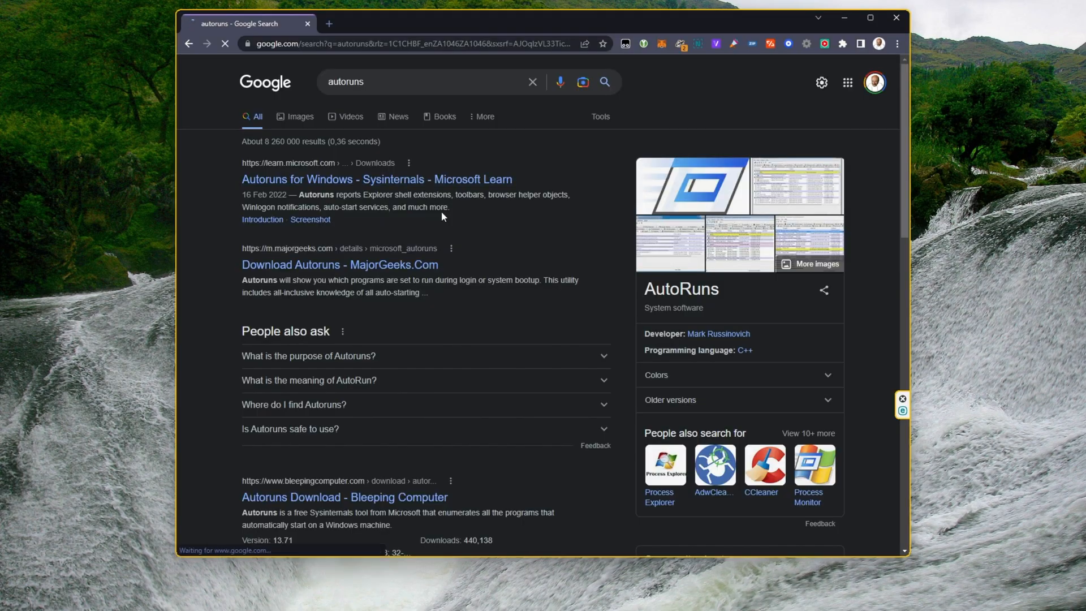
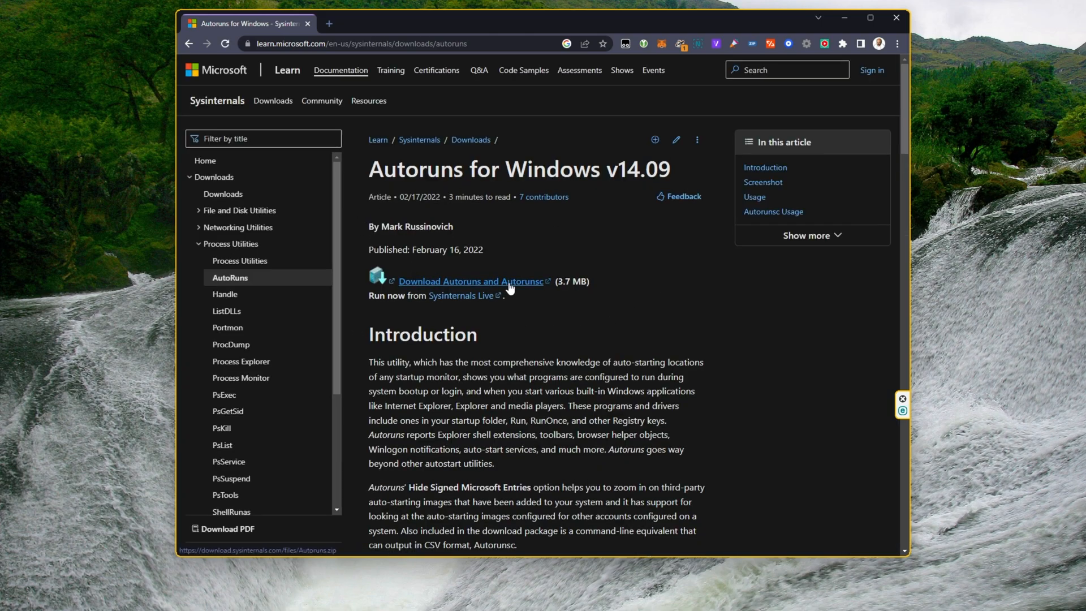
click(508, 283)
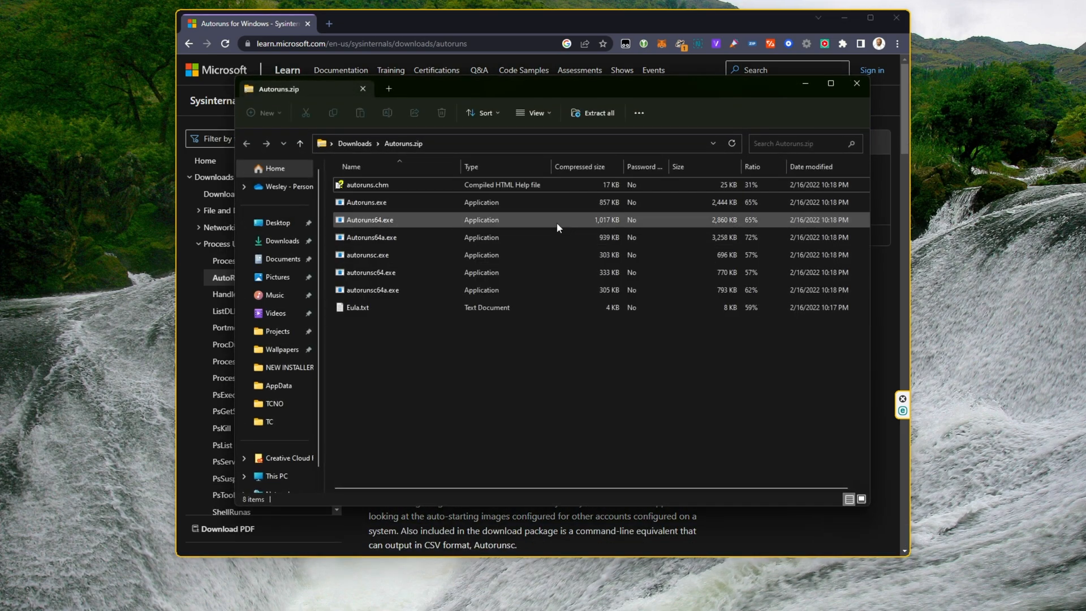
key(ctrl+a)
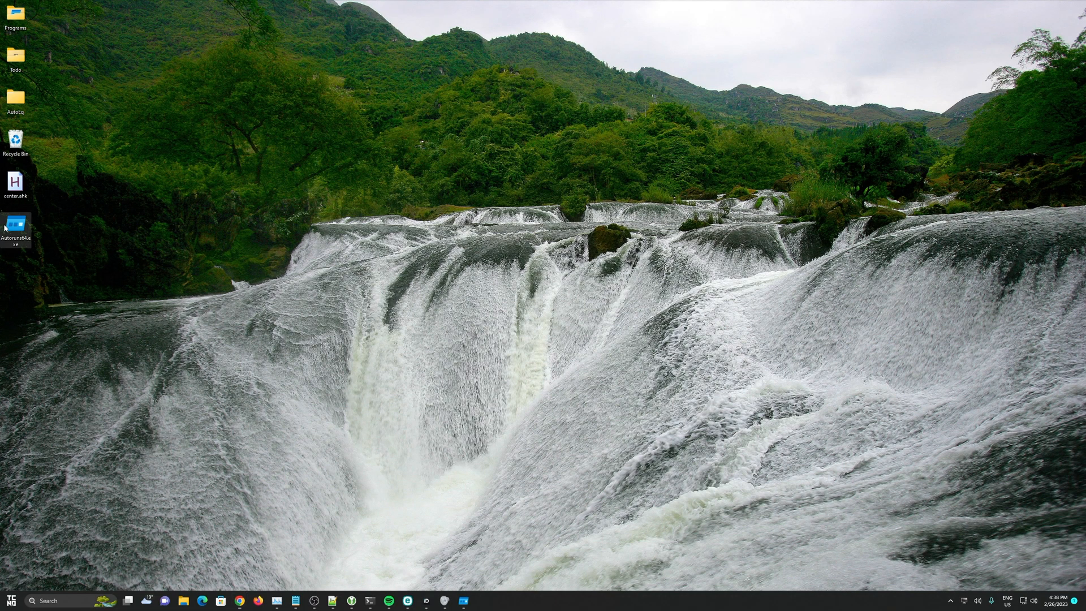
Run Autoruns64.exe as administrator and show only its Logon entries.
right_click(7, 226)
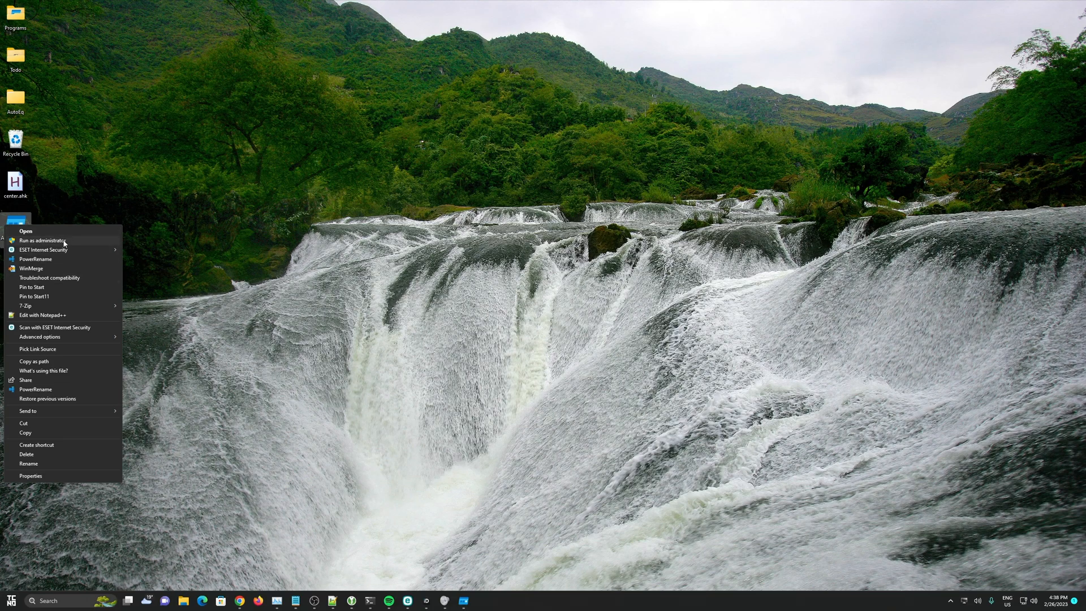
click(43, 241)
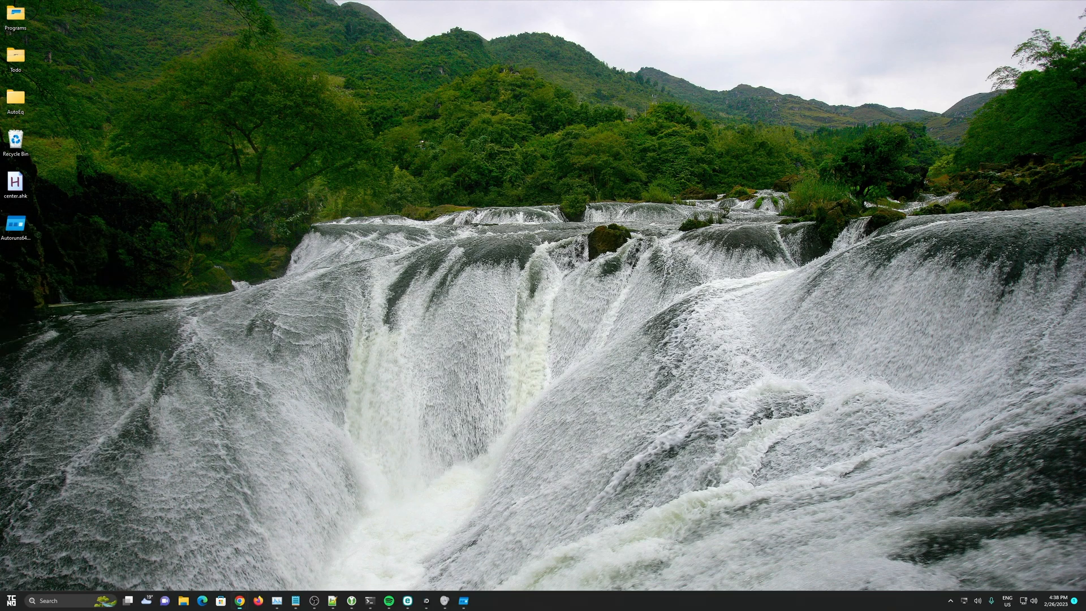
click(466, 600)
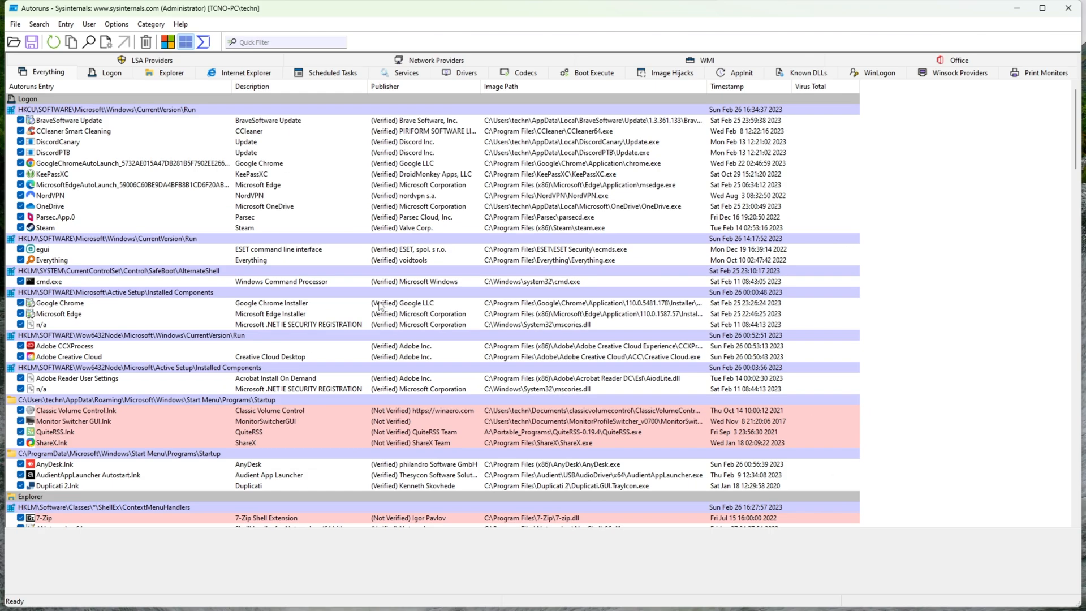
click(105, 77)
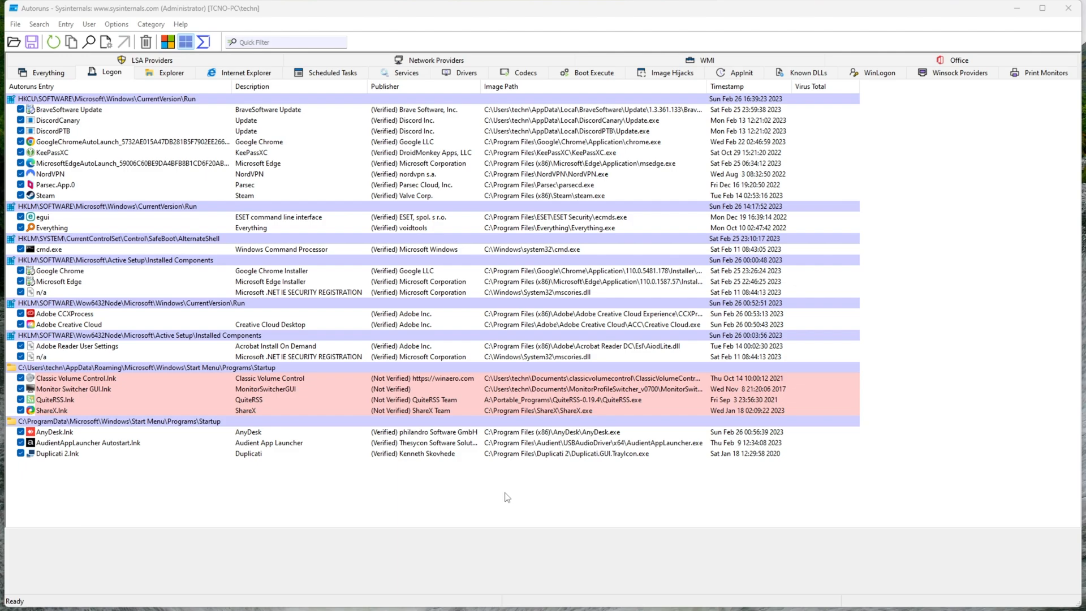
Switch to Task Manager's startup apps, sort them by status and look through the list.
key(ctrl+shift+Escape)
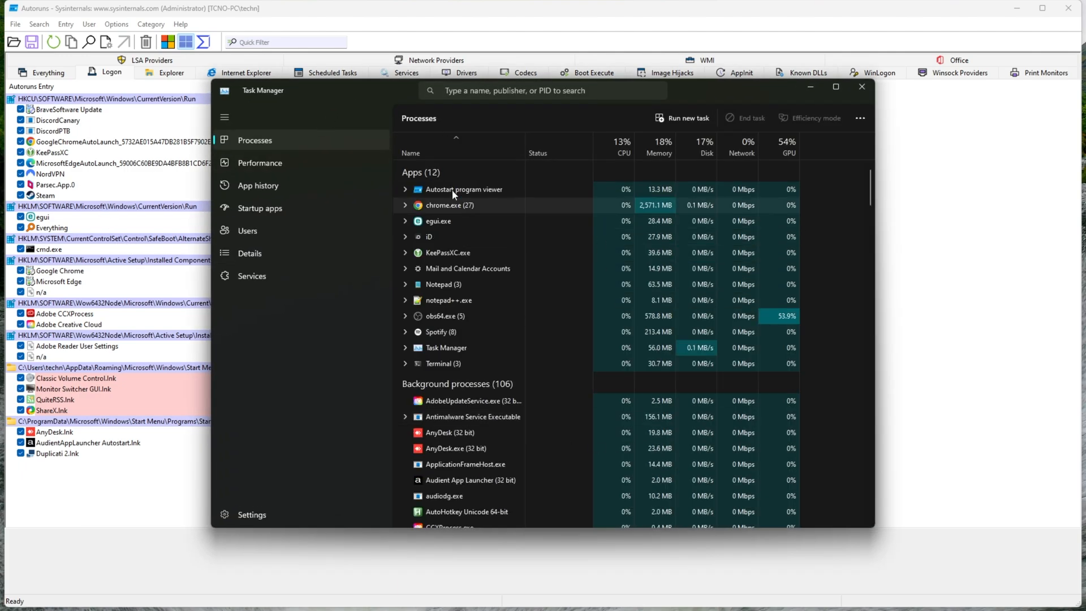
right_click(769, 148)
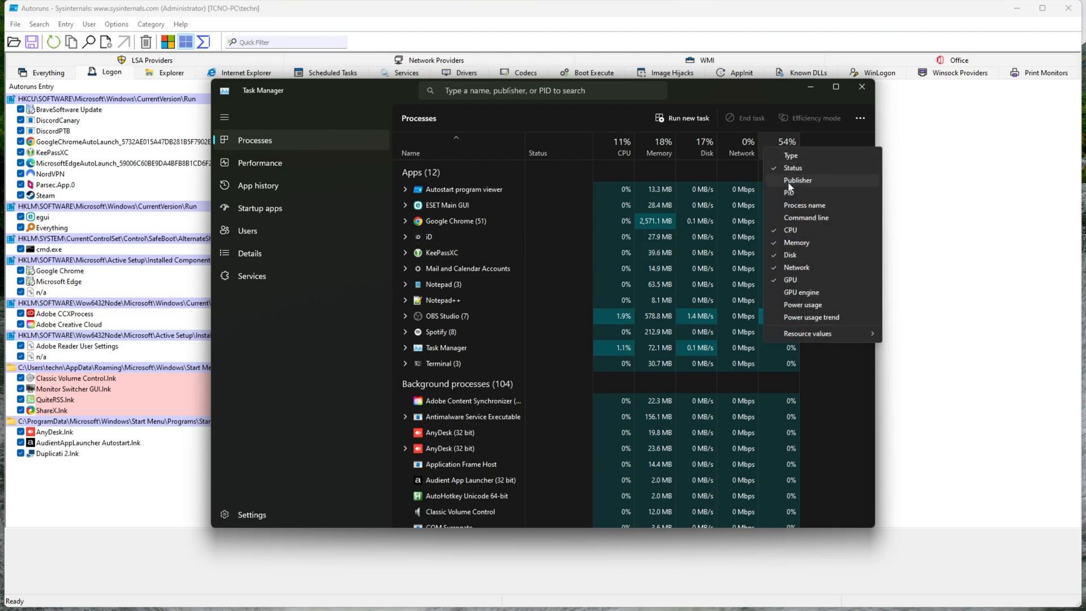
click(688, 240)
click(264, 211)
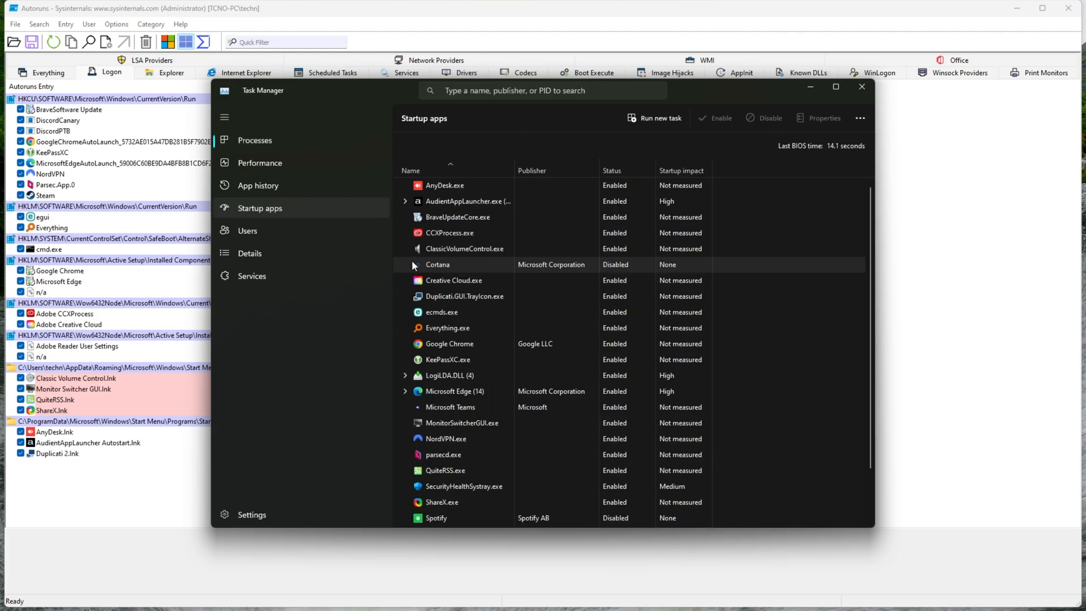
scroll(470, 263, down, 2)
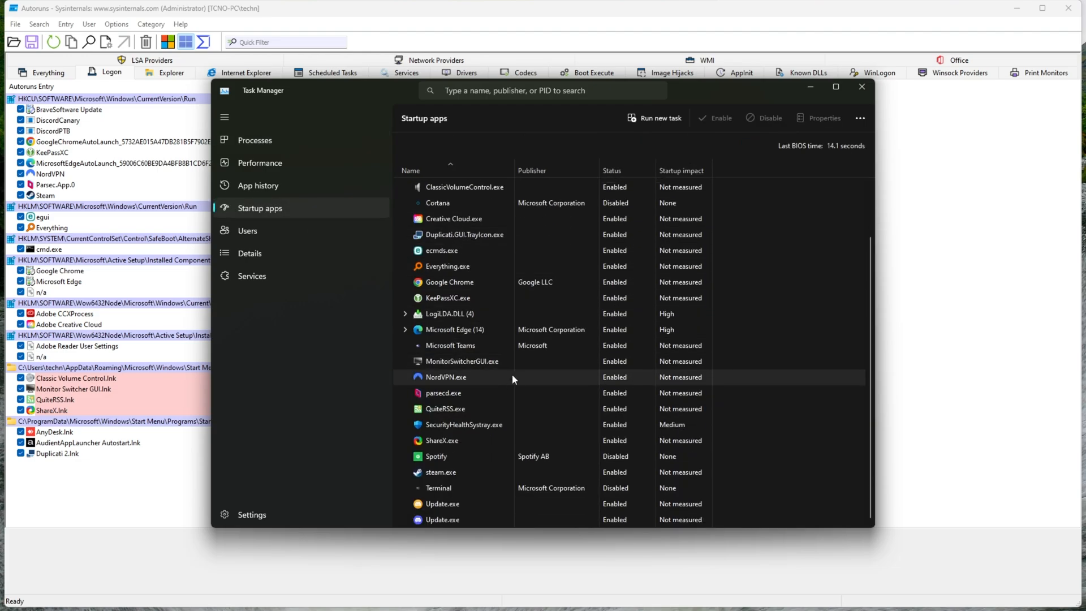
scroll(531, 340, up, 2)
click(622, 167)
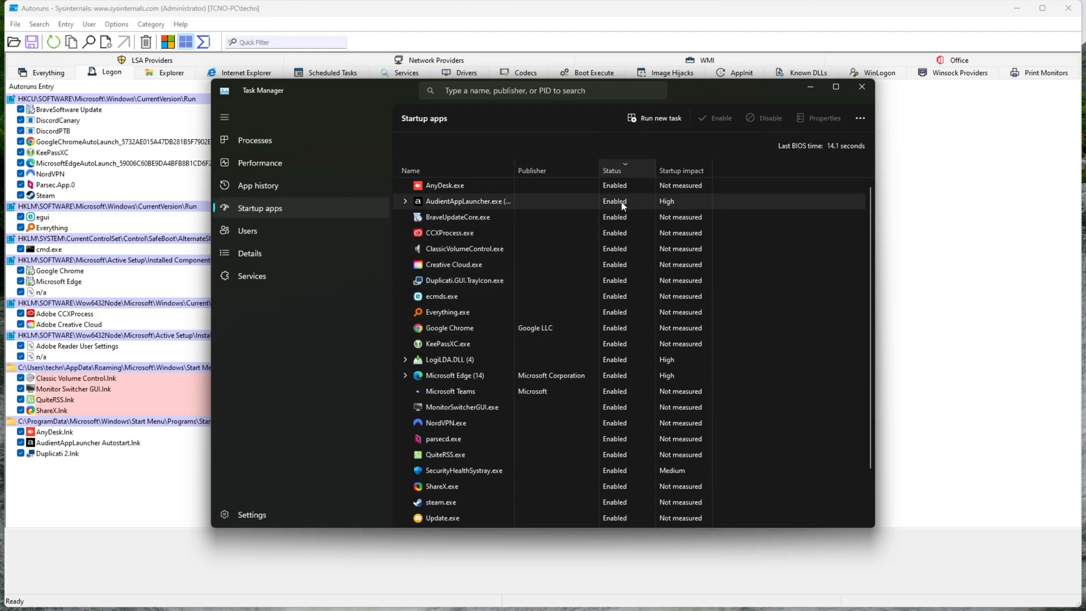
scroll(567, 273, down, 2)
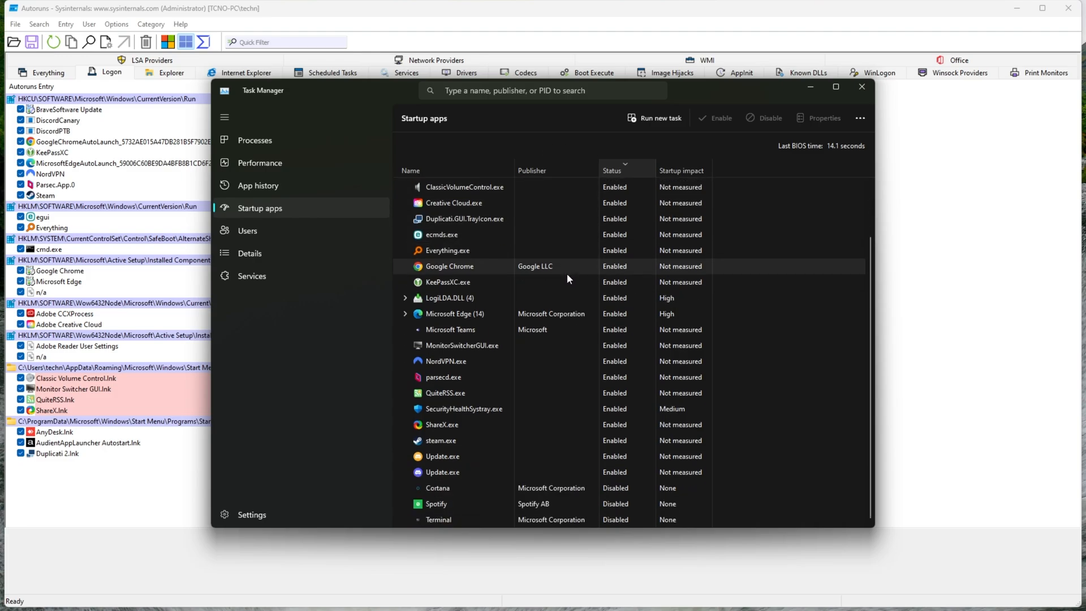
click(588, 490)
scroll(572, 452, up, 2)
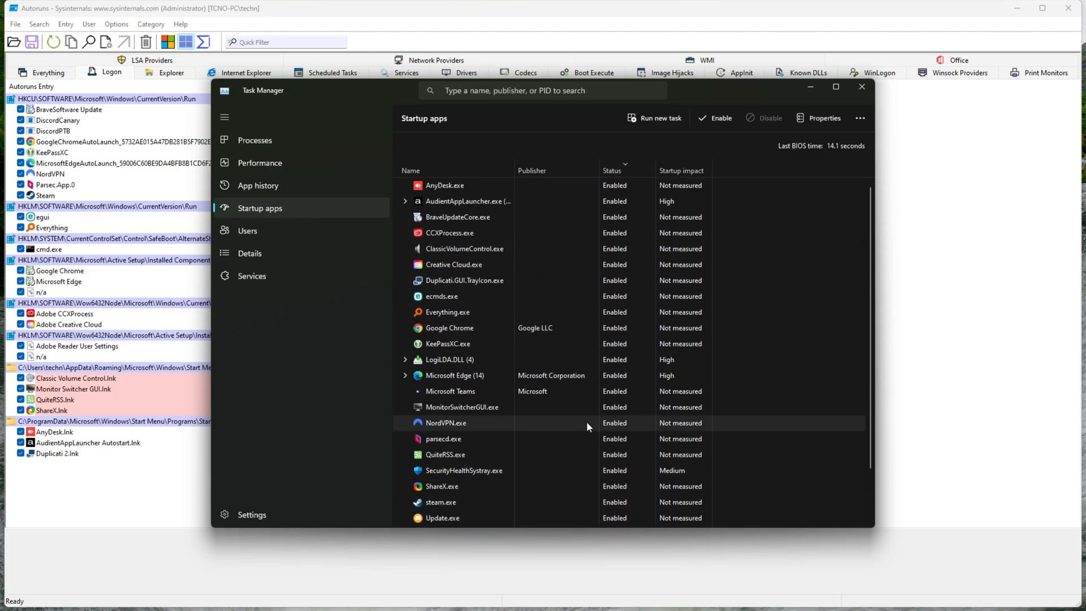
Disable the startup apps BraveUpdateCore.exe, CCXProcess.exe and Creative Cloud.exe.
click(503, 199)
right_click(491, 215)
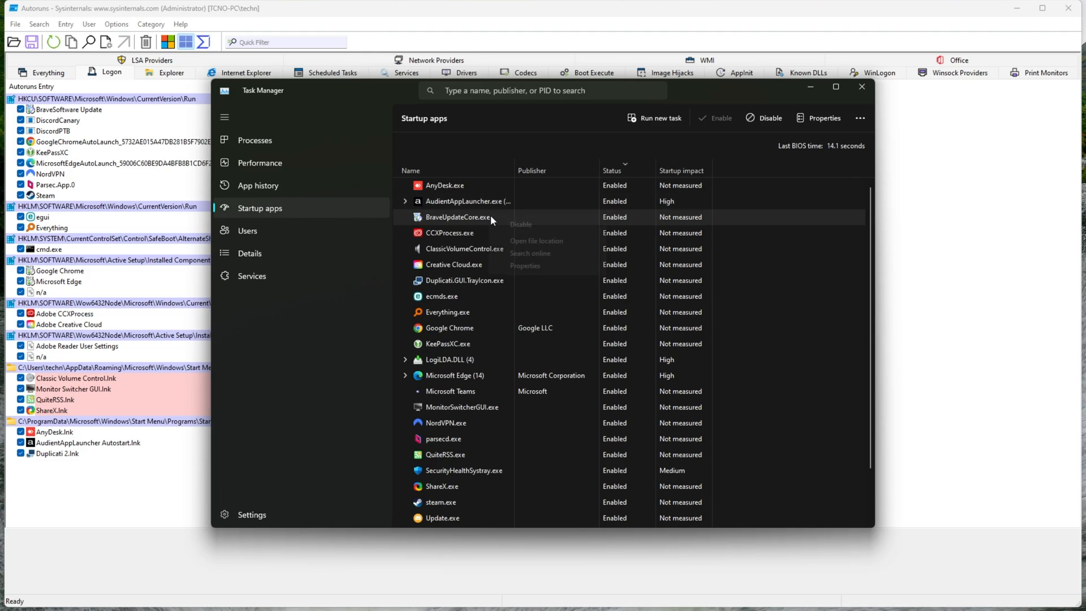
click(498, 223)
right_click(477, 223)
click(500, 237)
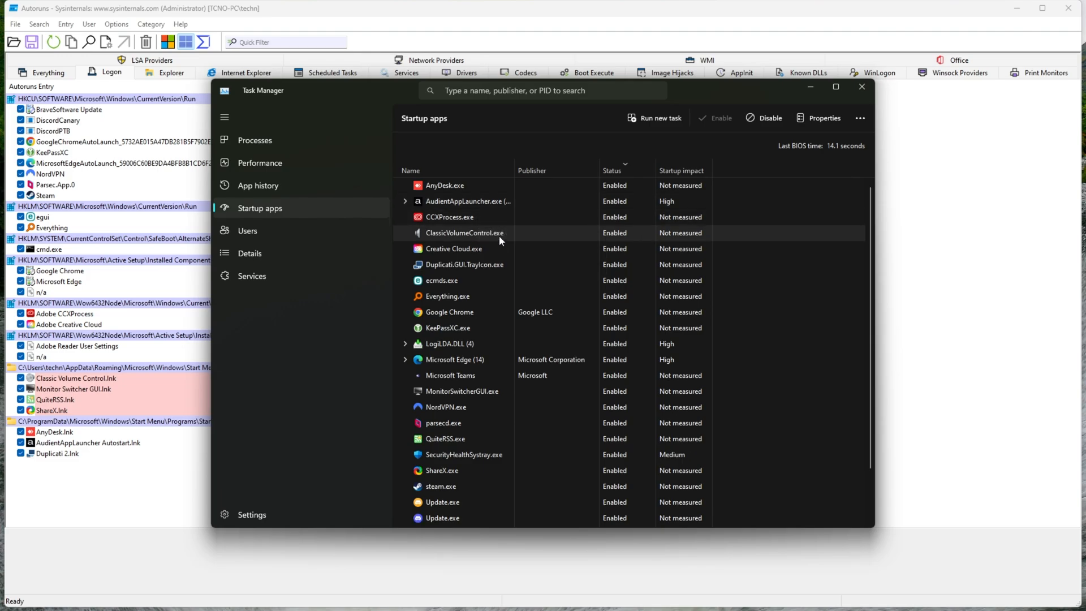
right_click(483, 231)
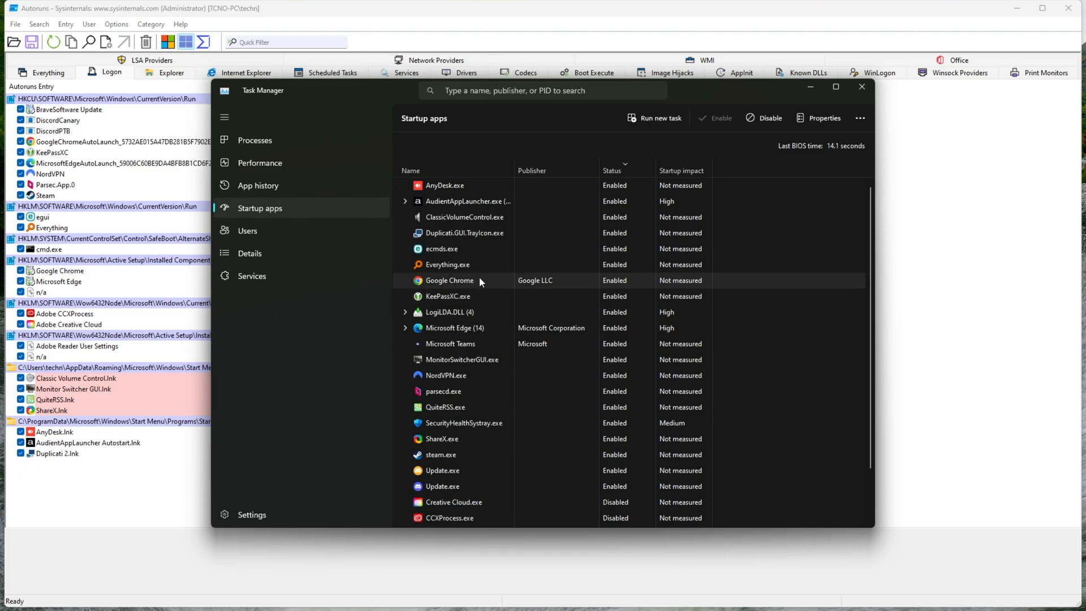
Disable the startup apps Google Chrome and LogiLDA.DLL, leaving the LogiLDA.DLL group collapsed.
right_click(480, 281)
click(484, 301)
right_click(480, 304)
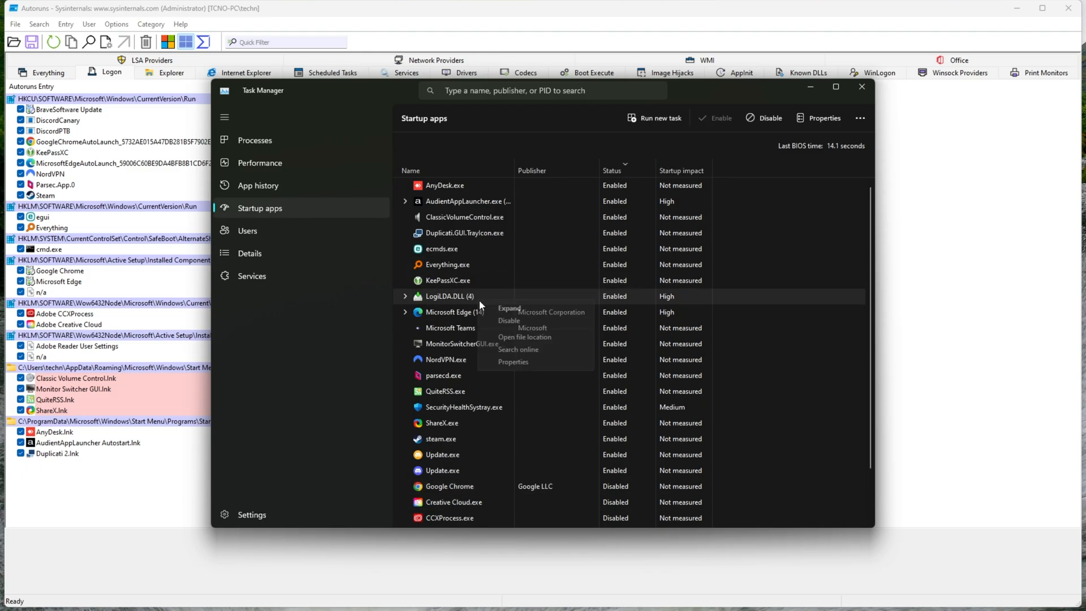
click(485, 308)
right_click(478, 296)
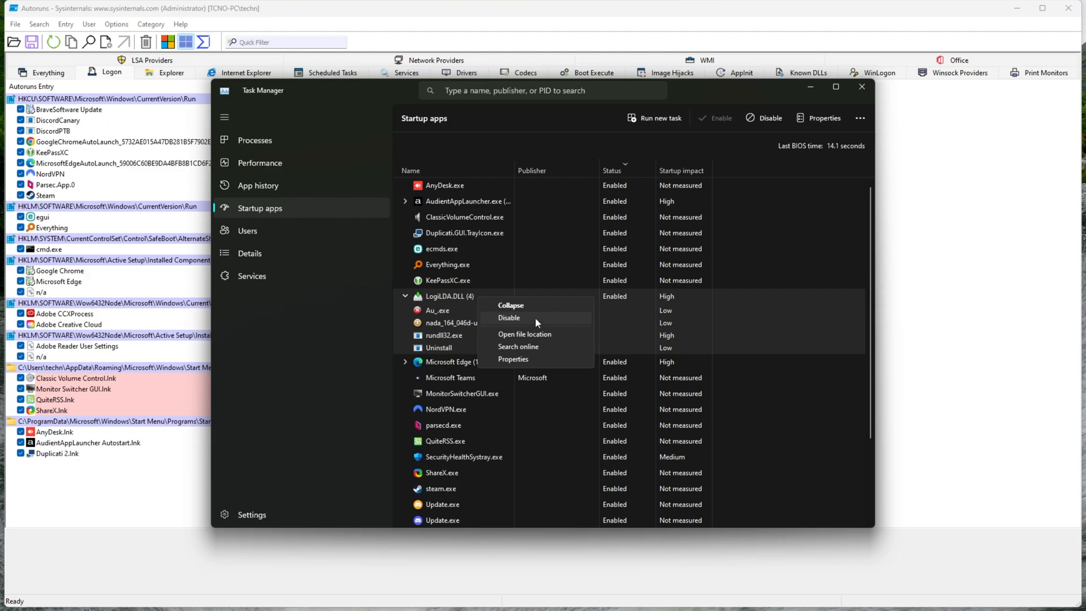
click(535, 317)
click(405, 470)
Disable the startup apps Microsoft Edge, Microsoft Teams and NordVPN.exe.
right_click(481, 296)
click(511, 313)
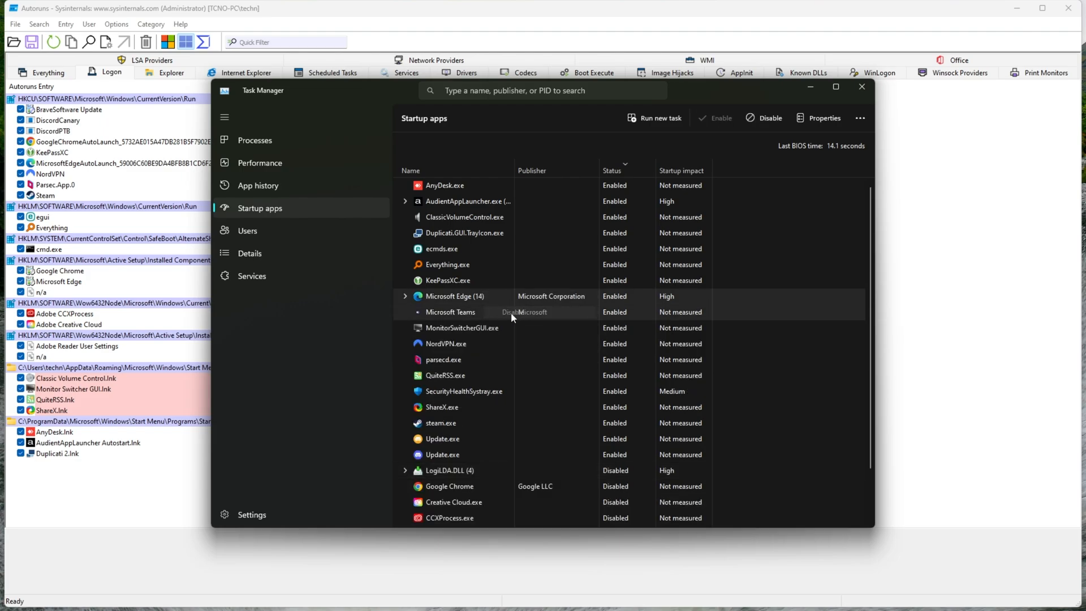
right_click(486, 300)
click(525, 307)
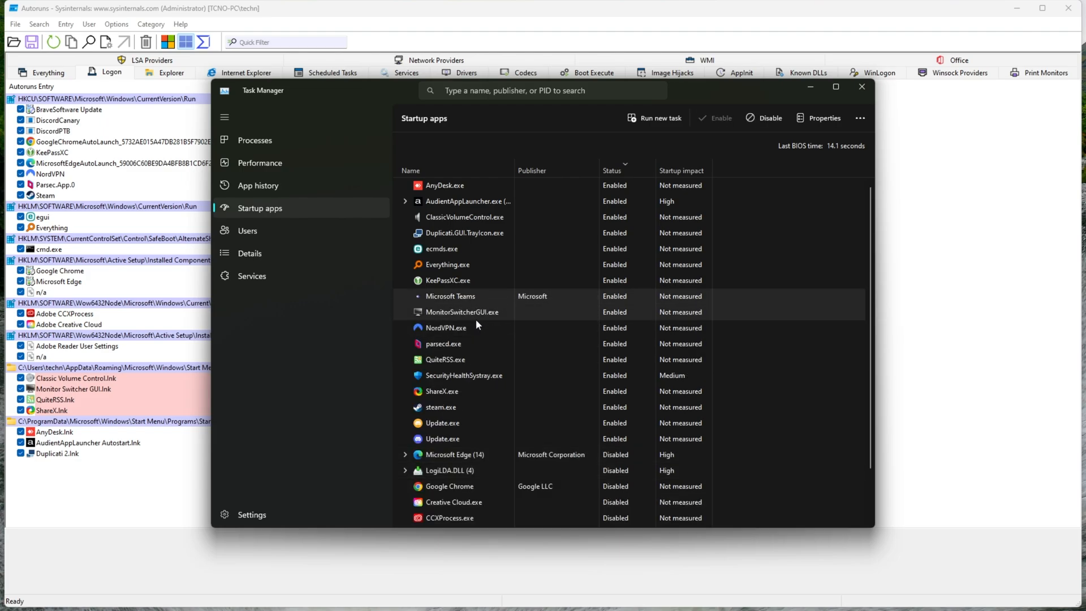
right_click(476, 319)
click(491, 327)
right_click(469, 311)
click(498, 323)
Disable the startup apps parsecd.exe, SecurityHealthSystray.exe and steam.exe.
right_click(478, 315)
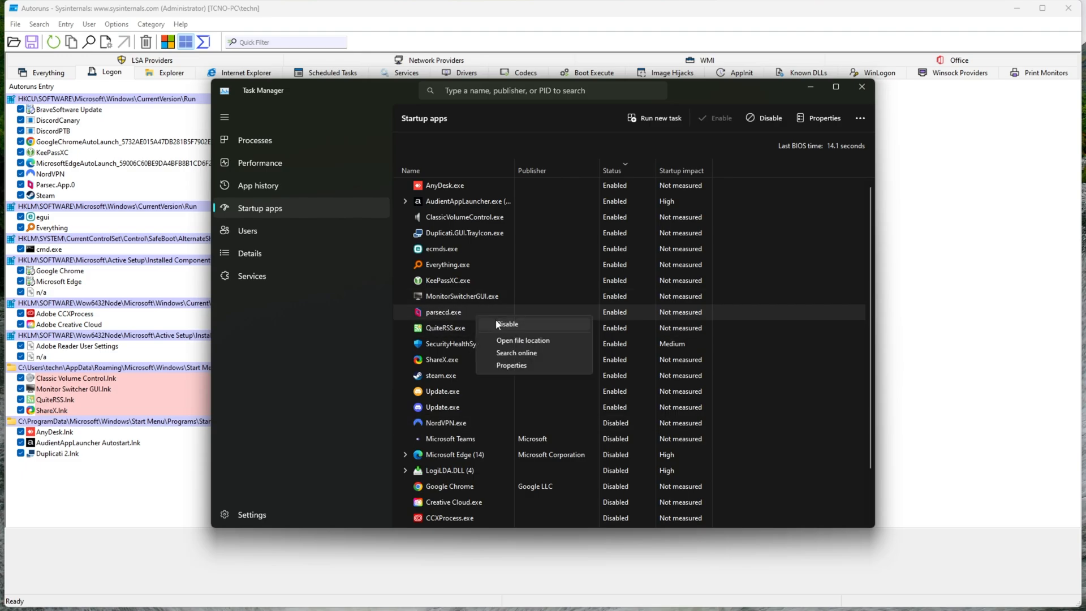
click(493, 326)
right_click(490, 329)
click(508, 336)
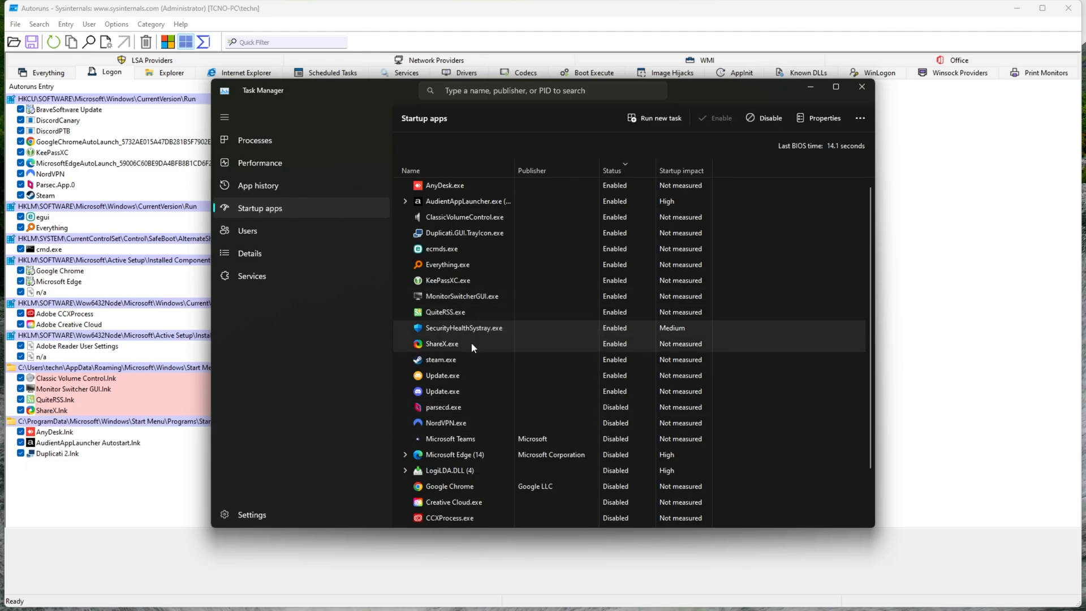
right_click(461, 351)
click(476, 362)
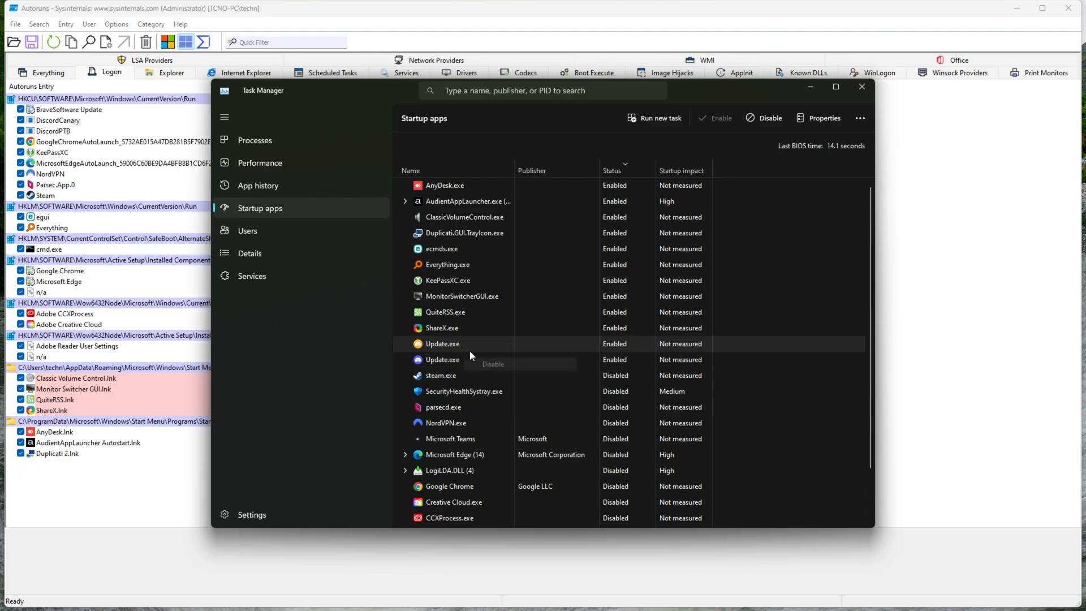
Disable both Discord Update.exe startup apps.
right_click(470, 350)
click(479, 359)
right_click(456, 357)
right_click(473, 345)
click(504, 353)
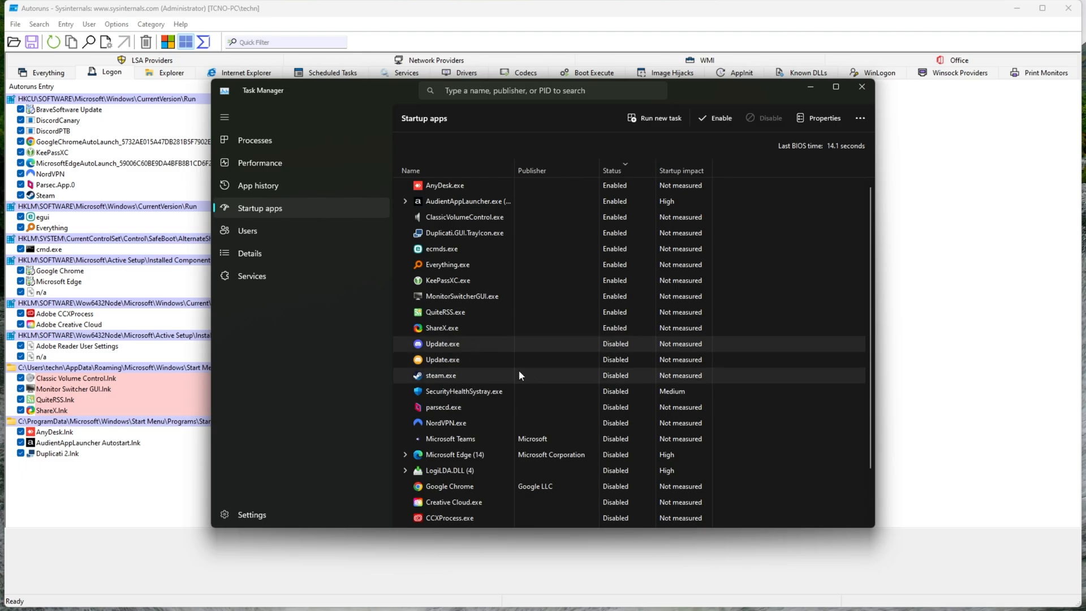
Return to Autoruns, refresh the entries and disable the Adobe CCXProcess and Adobe Creative Cloud logon entries.
click(219, 164)
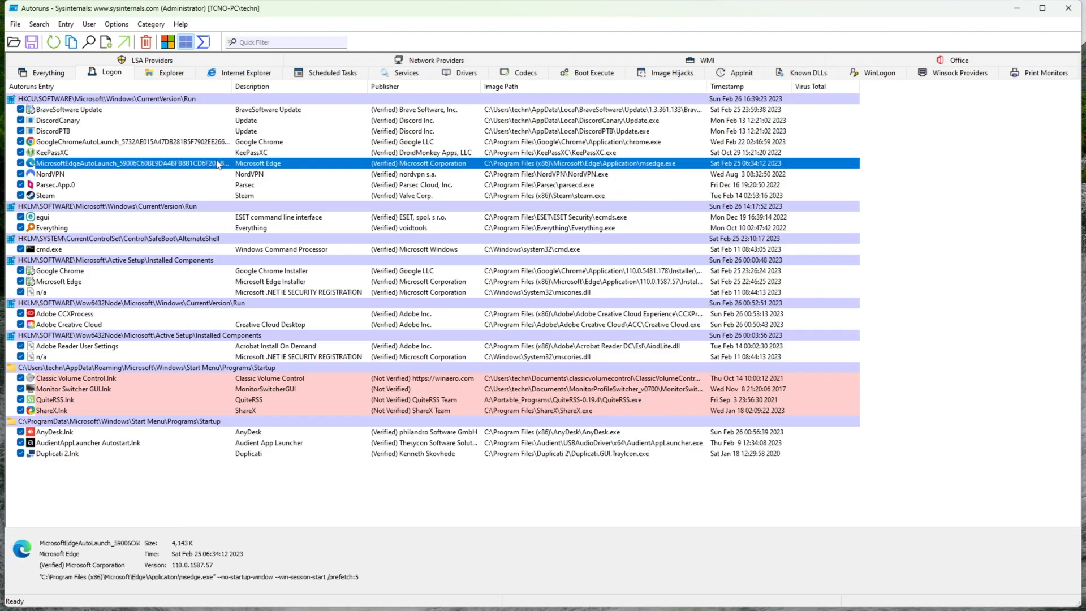
key(F5)
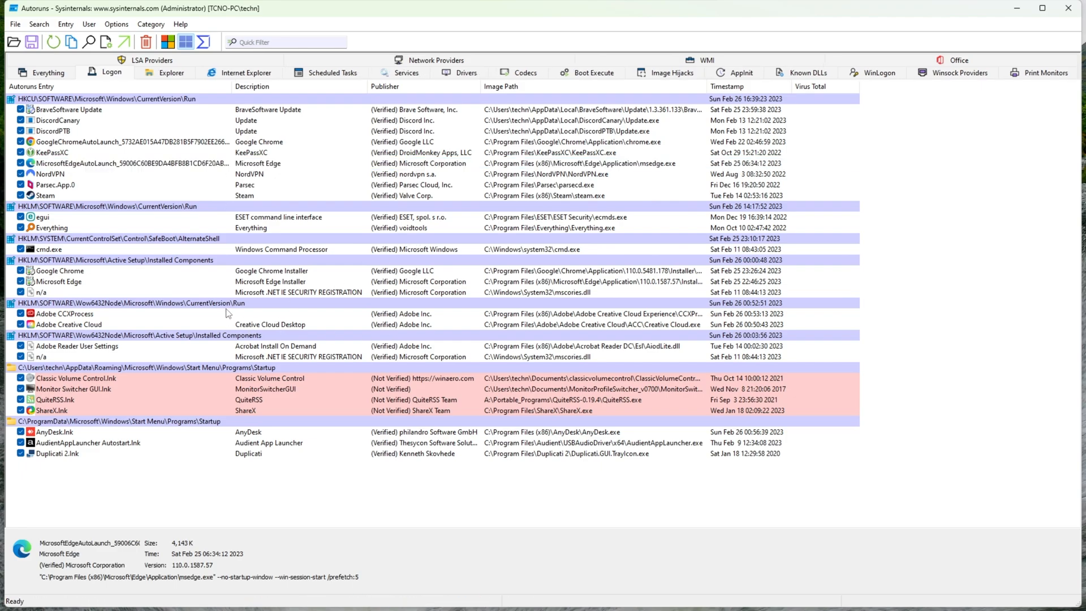
click(20, 314)
click(20, 325)
click(214, 262)
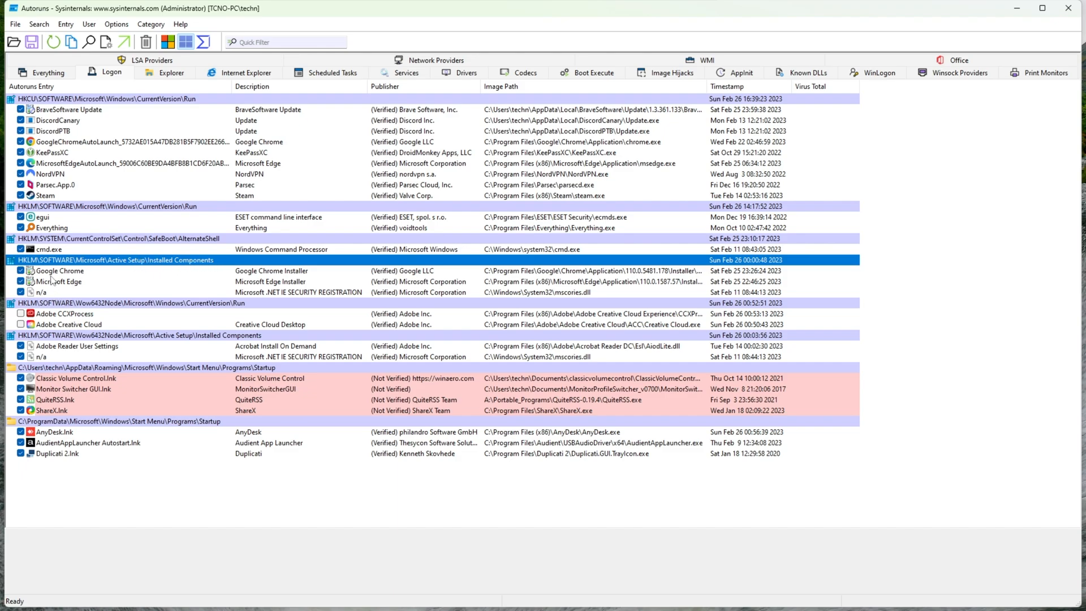
Disable the BraveSoftware Update, DiscordCanary, DiscordPTB, Google Chrome, Microsoft Edge, NordVPN, Parsec and Steam logon entries for the current user.
click(152, 100)
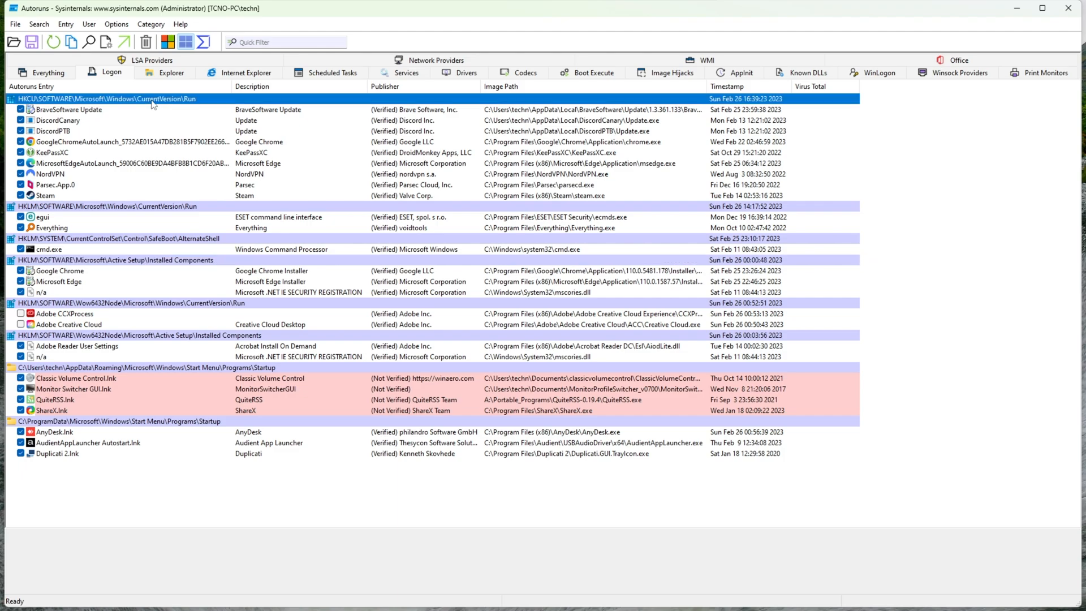
click(199, 304)
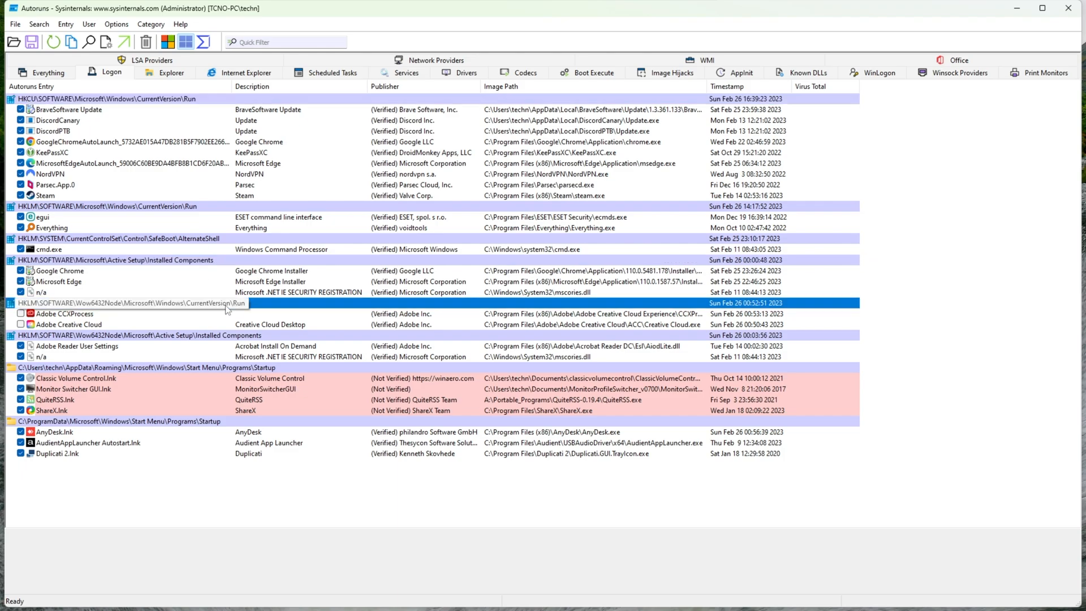
click(21, 121)
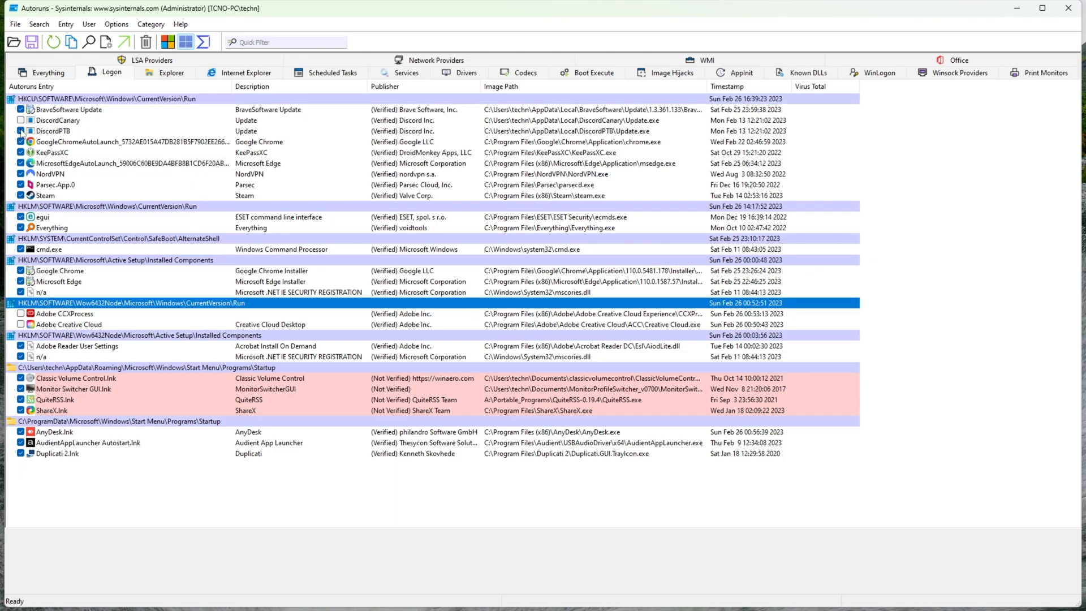
click(20, 110)
click(20, 142)
click(21, 174)
click(21, 185)
Disable the ANotepad++64 and PowerRenameExt context menu handlers among the Explorer autorun entries.
click(178, 73)
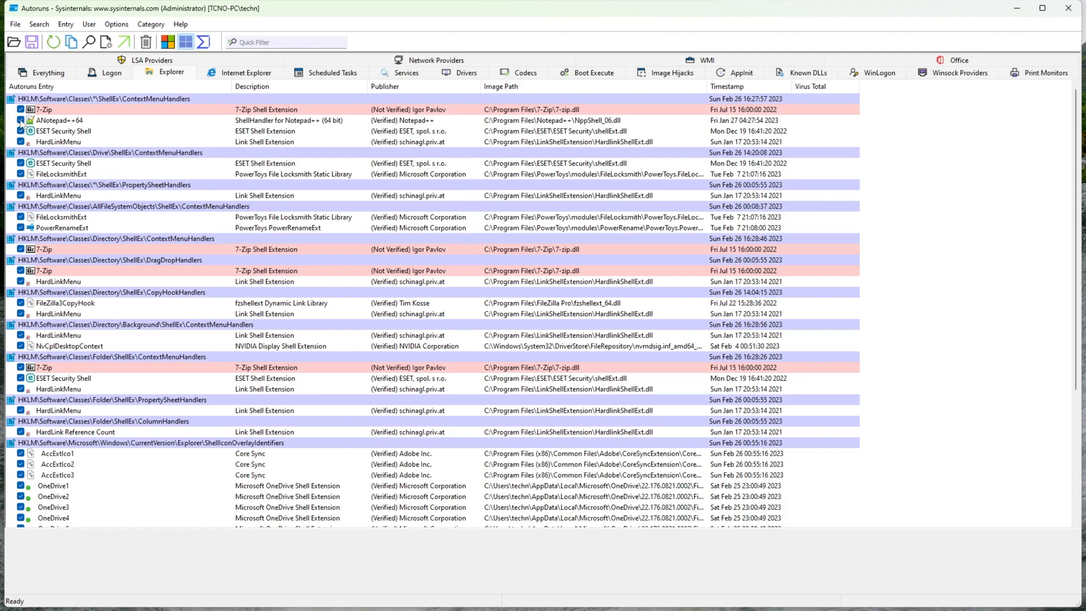
click(21, 227)
Look through the remaining Autoruns categories, including Internet Explorer, WinLogon and WMI, review the complete entry list and close Autoruns.
click(258, 73)
click(806, 73)
click(880, 74)
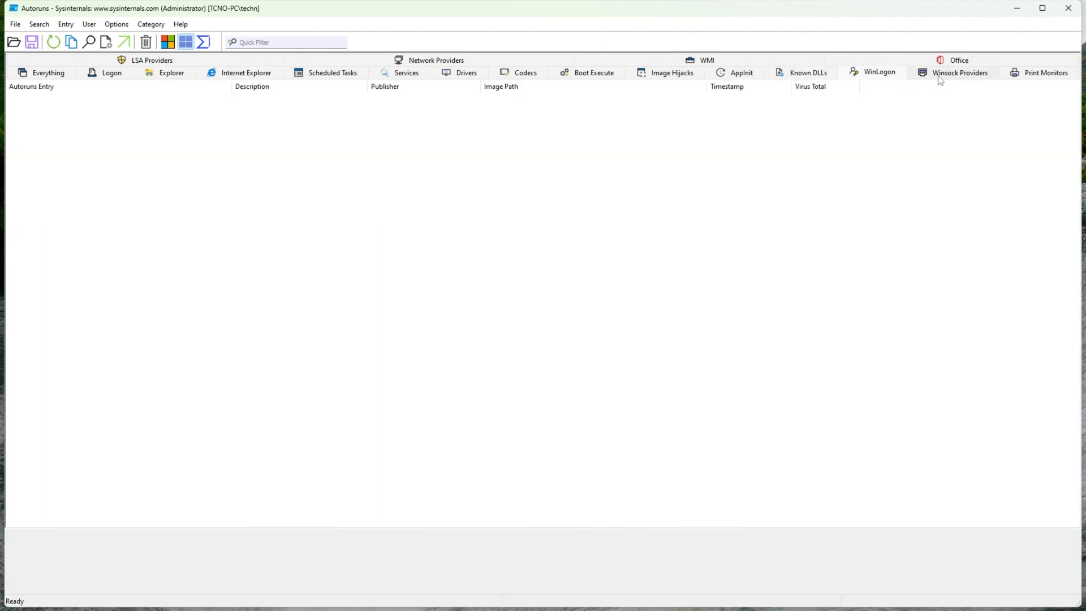
click(1036, 73)
click(936, 61)
click(707, 72)
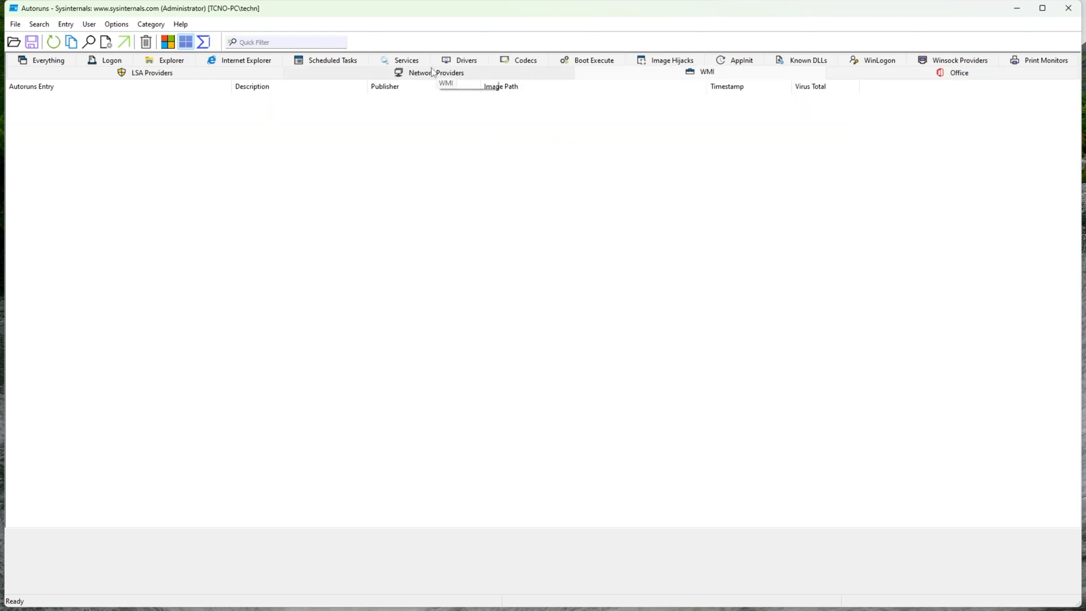
click(438, 76)
click(48, 60)
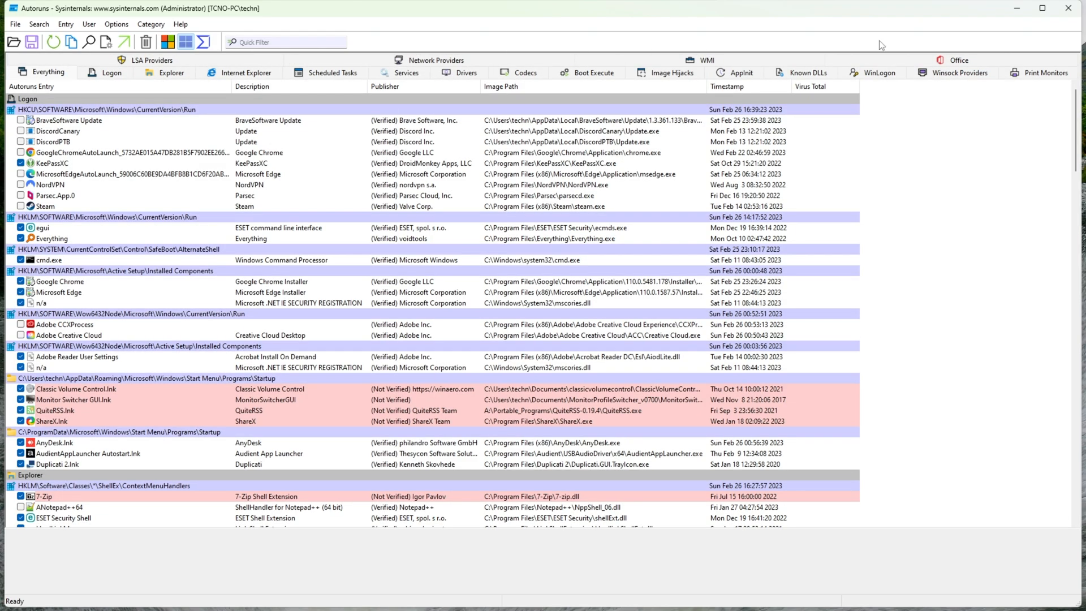
click(1068, 8)
Open Task Manager to review the startup apps, and show the GPU column in the process list.
key(ctrl+shift+Escape)
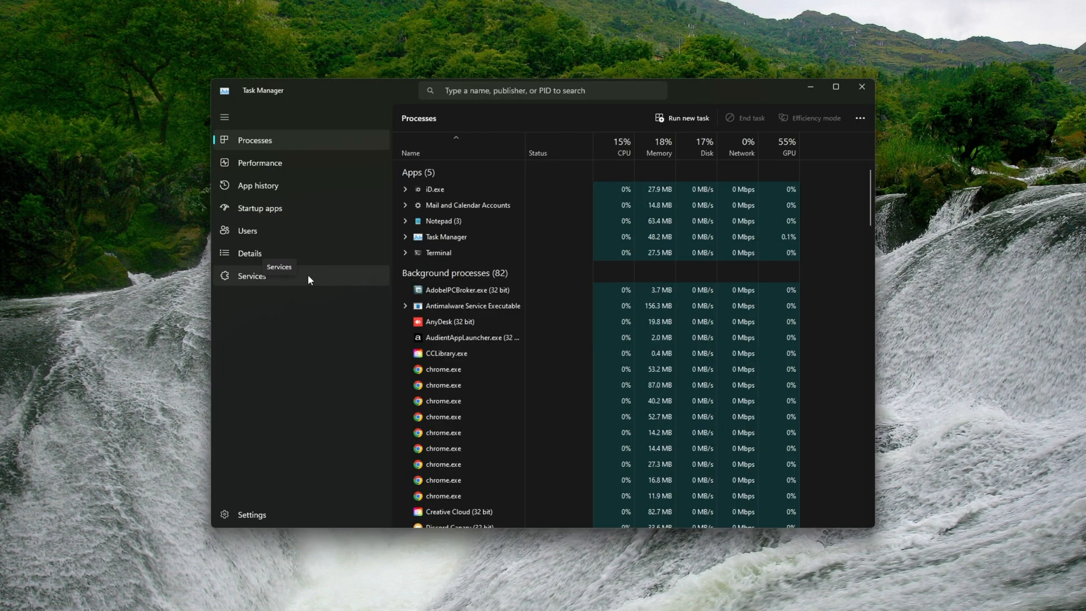
click(276, 211)
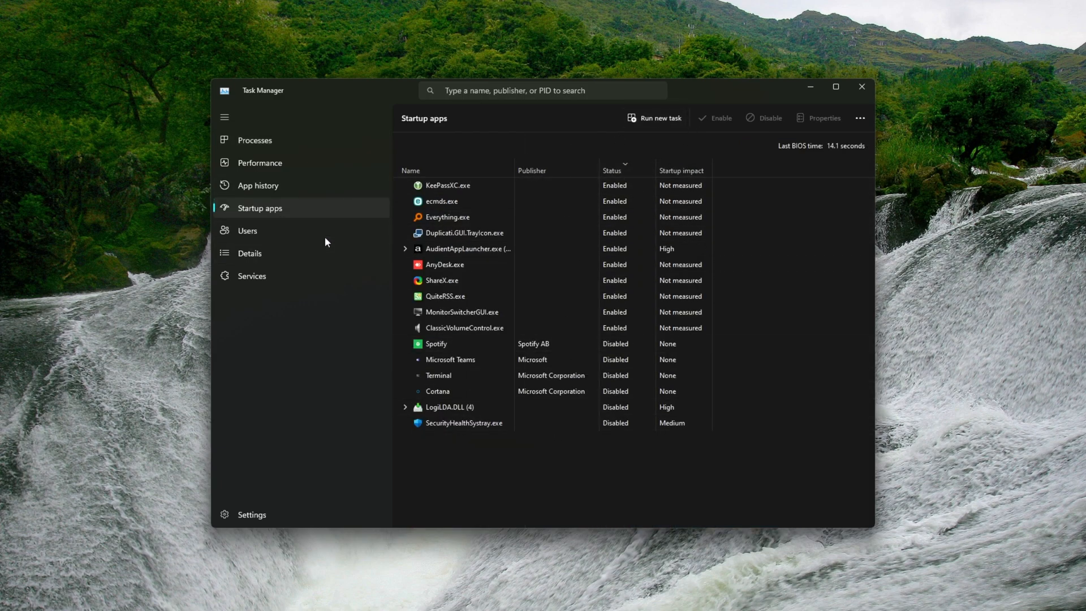
click(320, 139)
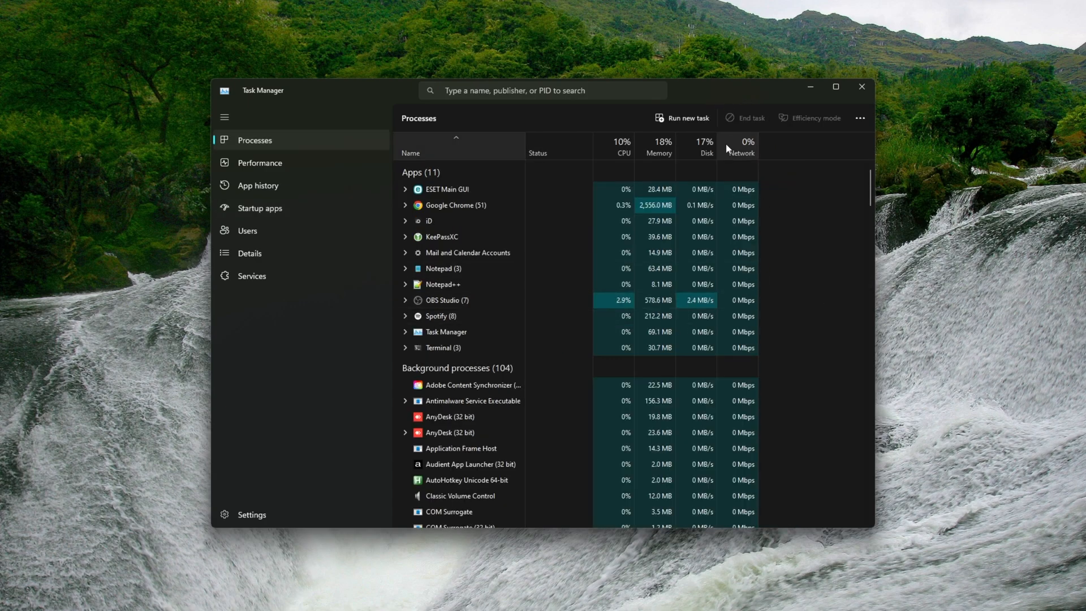
right_click(650, 148)
click(707, 284)
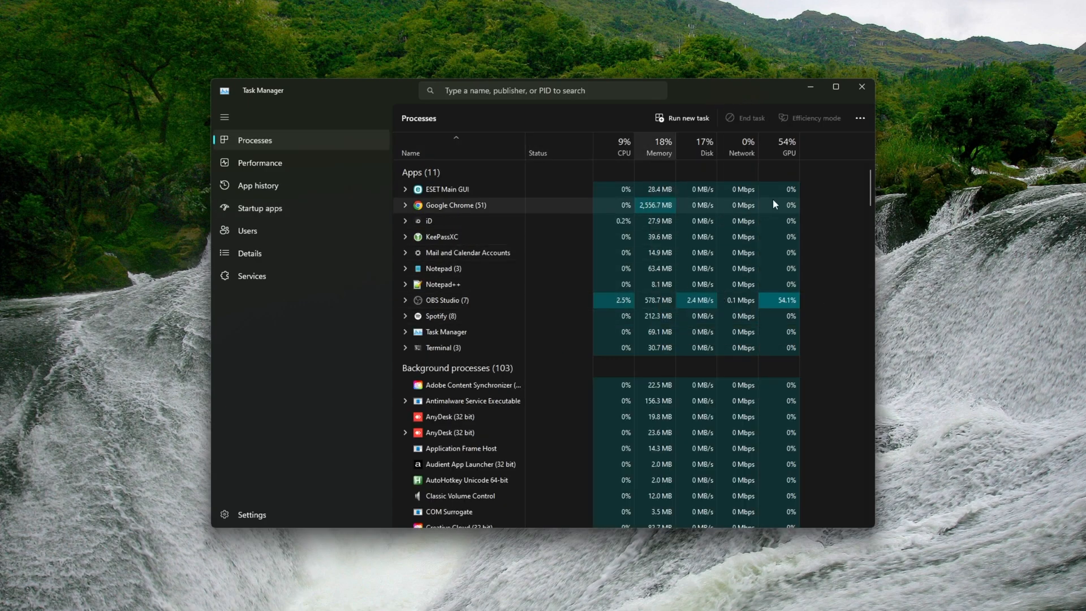
click(761, 304)
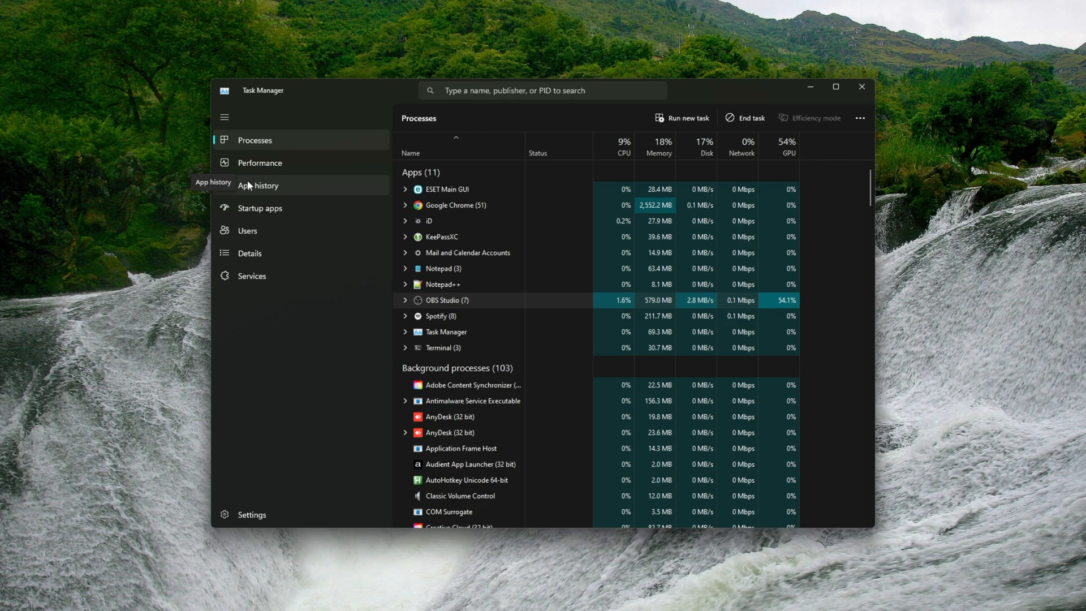
Examine the GPU performance graphs, and change the CPU graph to logical processors.
click(334, 162)
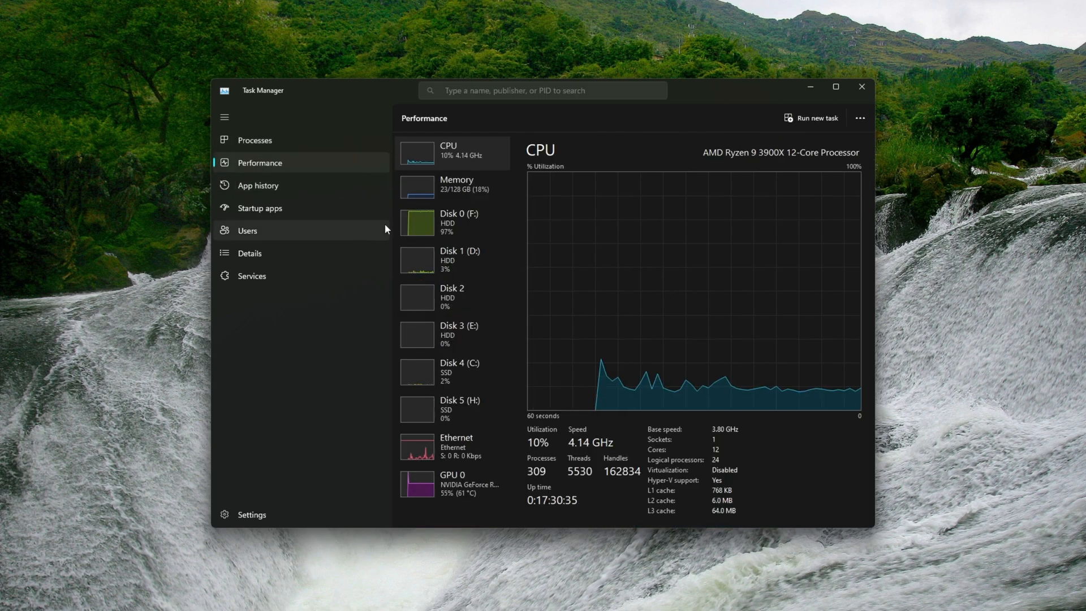
click(470, 484)
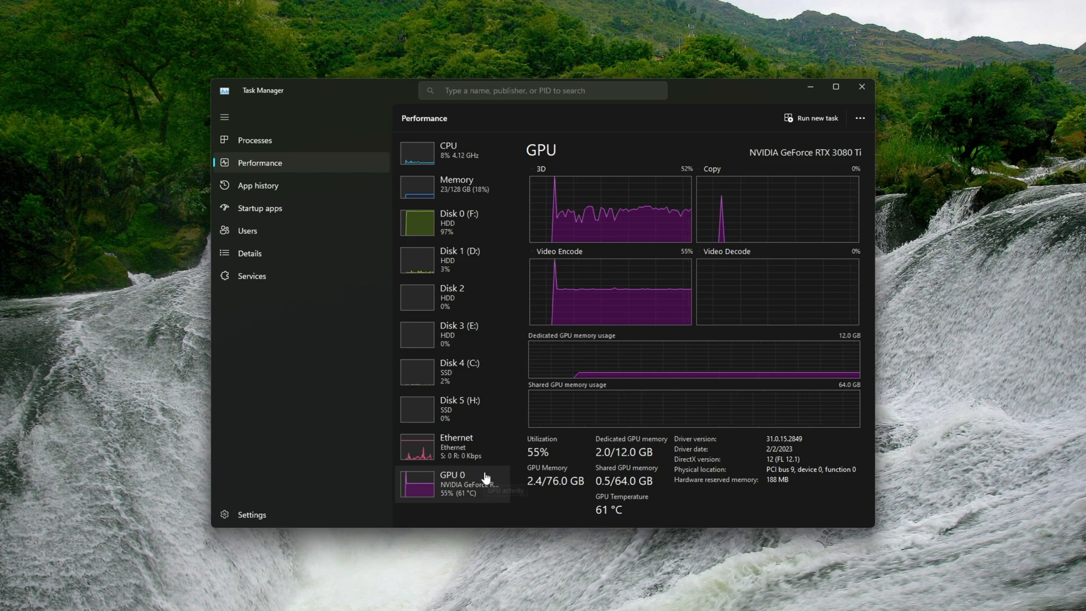
click(464, 160)
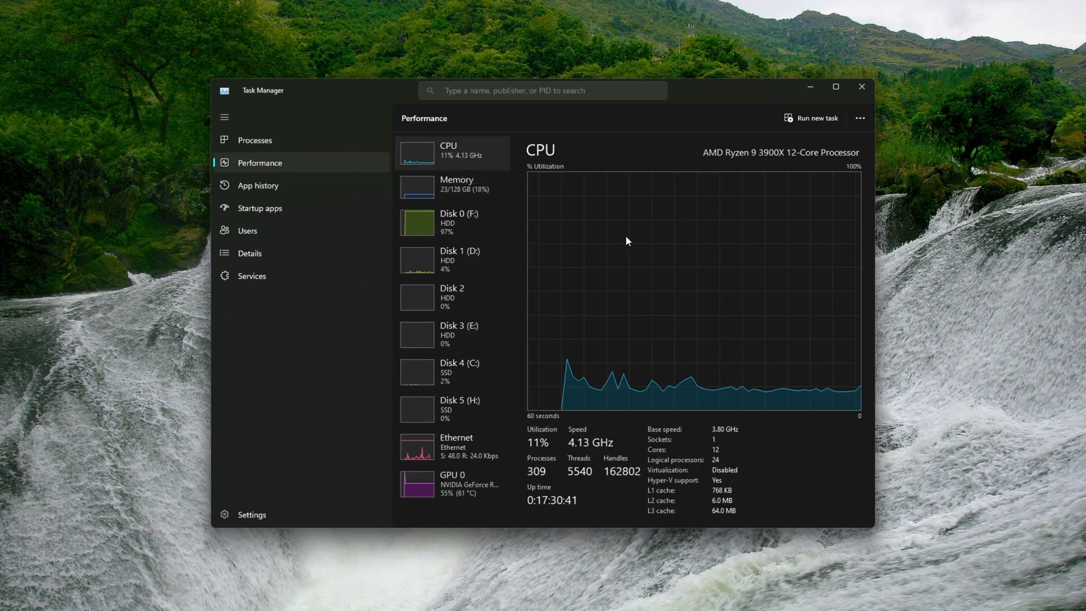
right_click(610, 217)
mouse_move(668, 223)
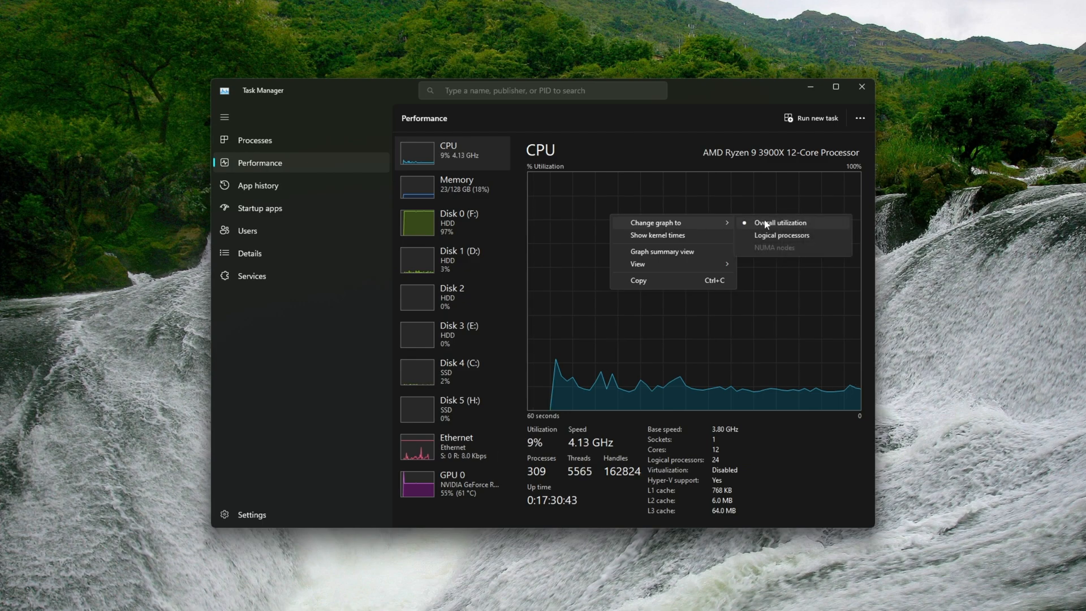
click(795, 240)
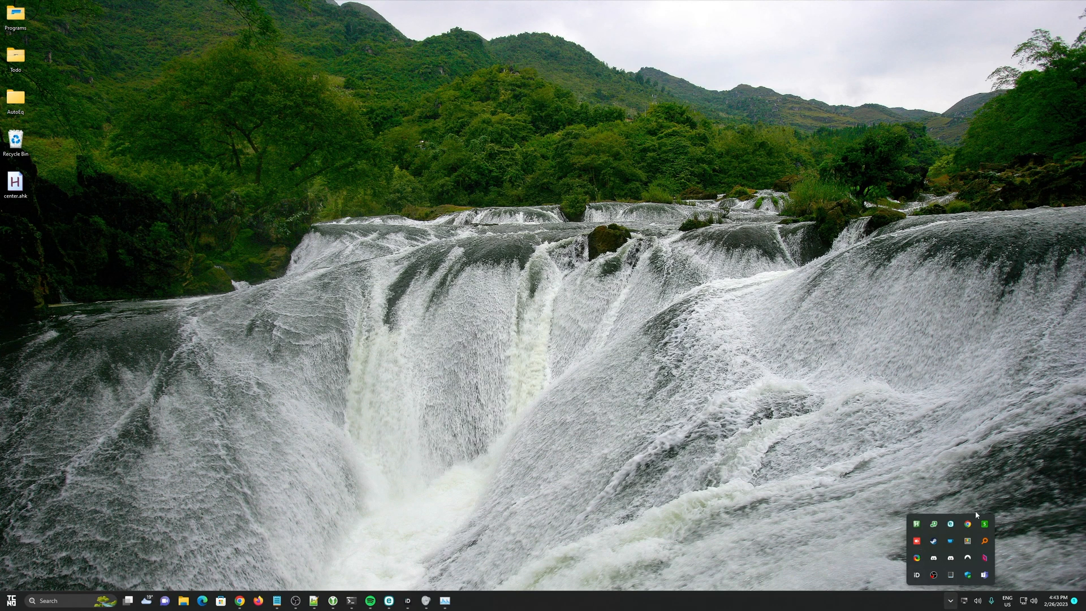
Open the Windows Update settings to check for pending updates, and return to the desktop.
click(767, 507)
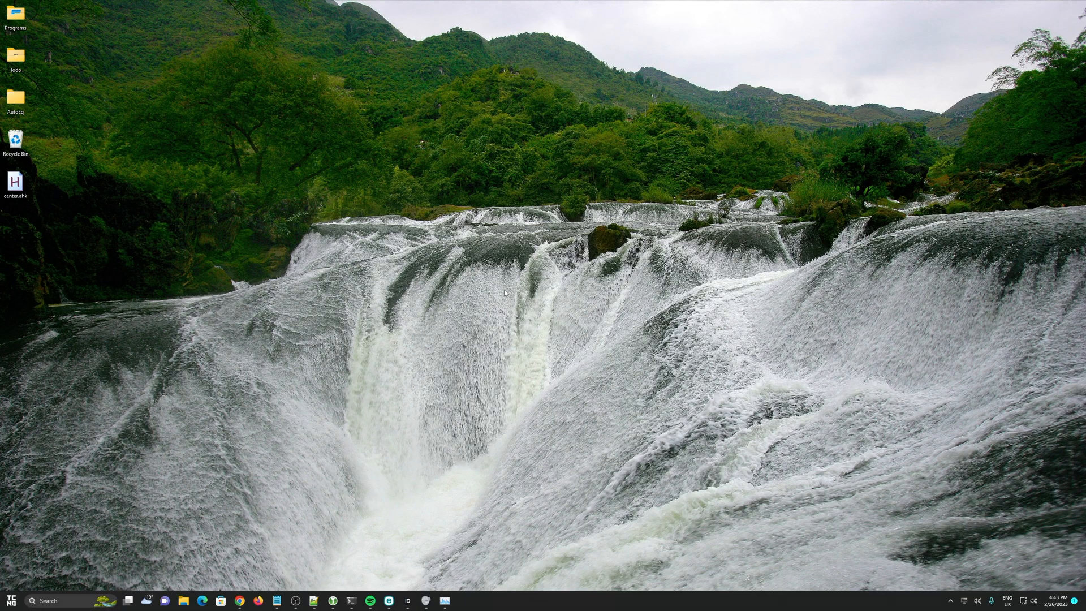
key(super)
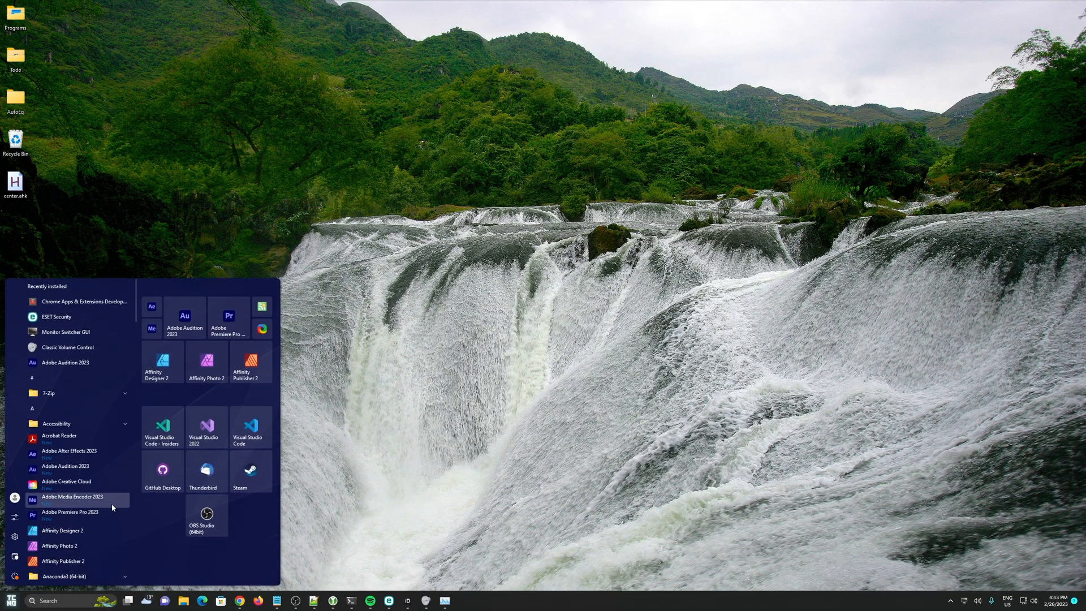
text(updates)
key(Return)
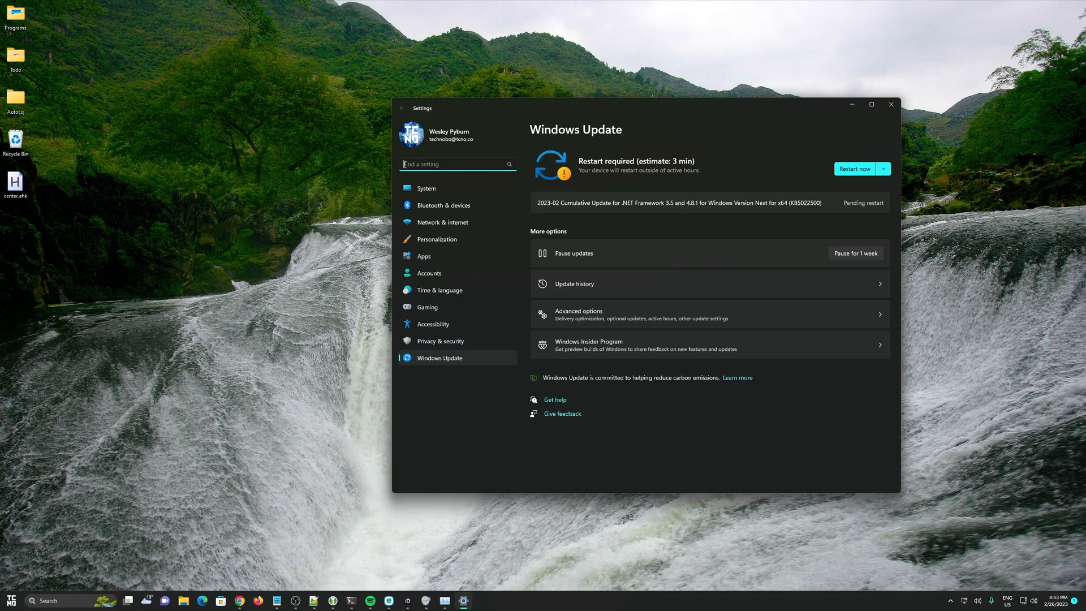
key(alt+Tab)
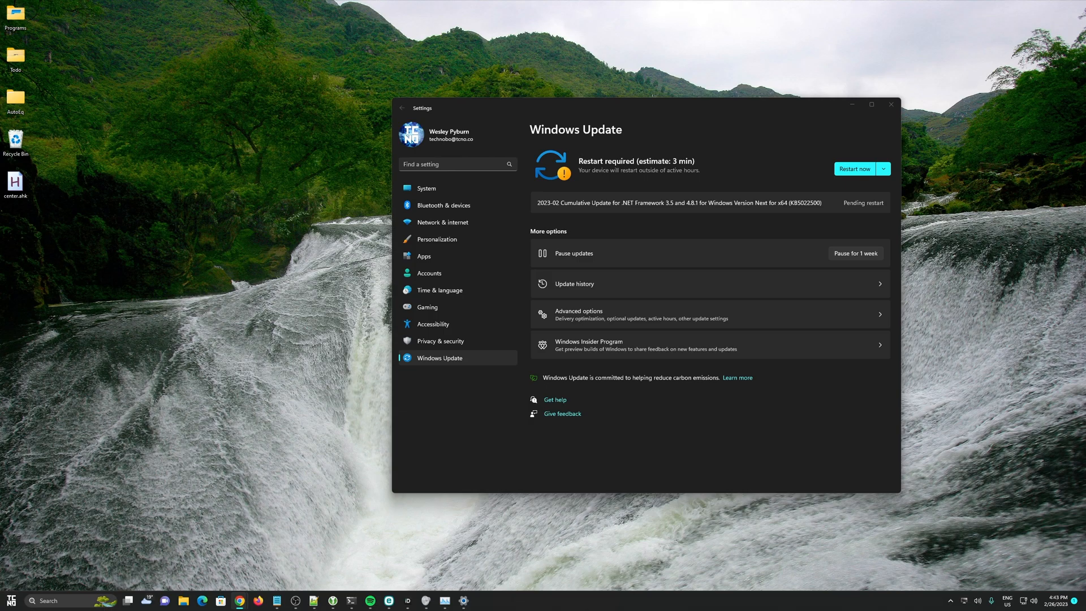
key(super+d)
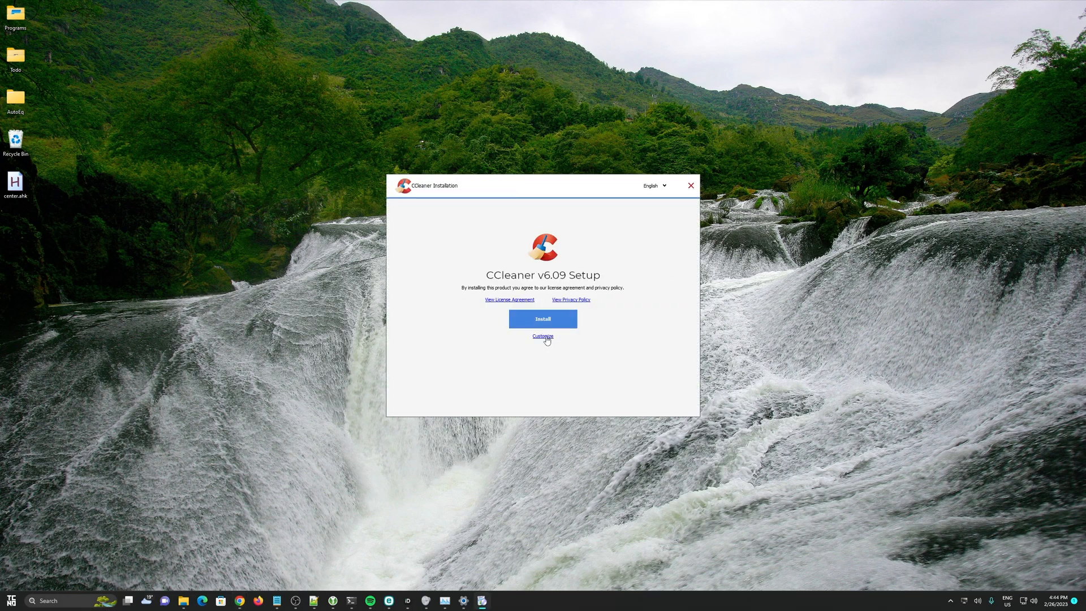
Install CCleaner v6.09 for anyone using this computer in C:\Program Files\CCleaner, and start it without accepting the CCleaner Browser offer.
click(543, 337)
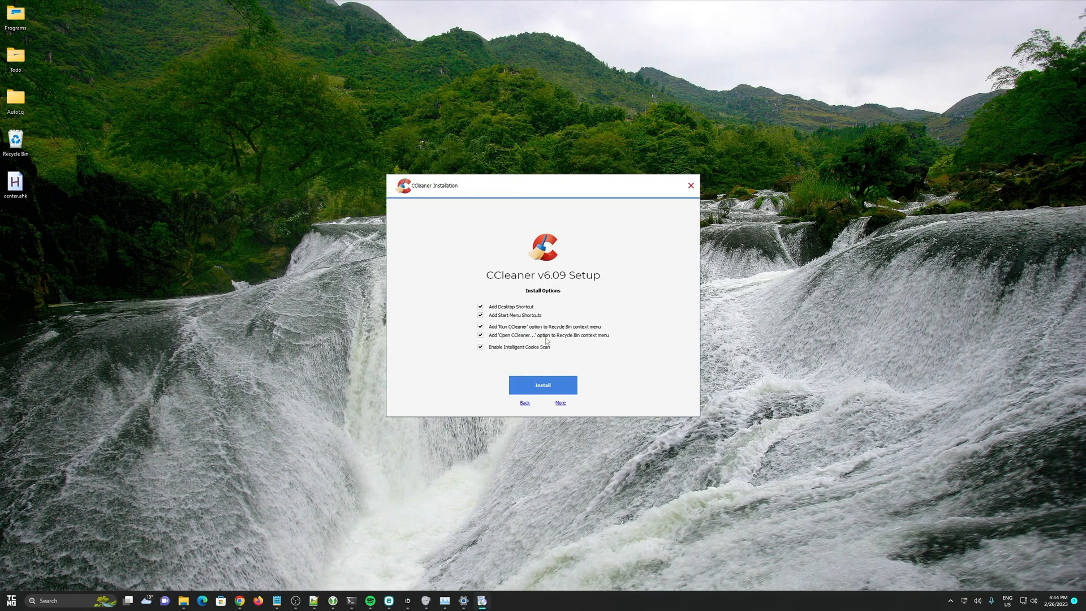
click(560, 404)
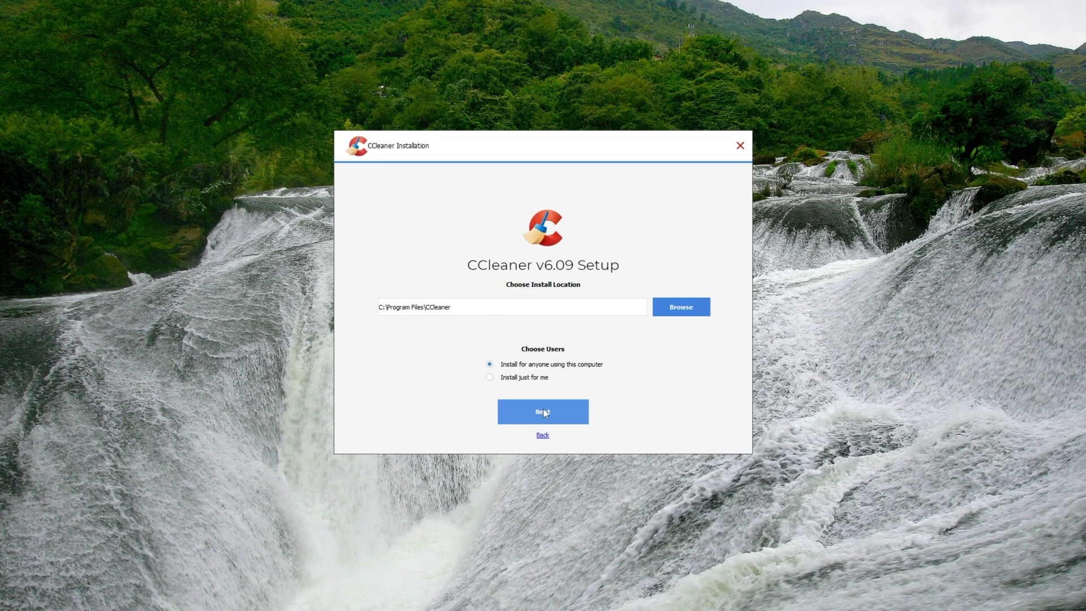
click(543, 385)
click(550, 417)
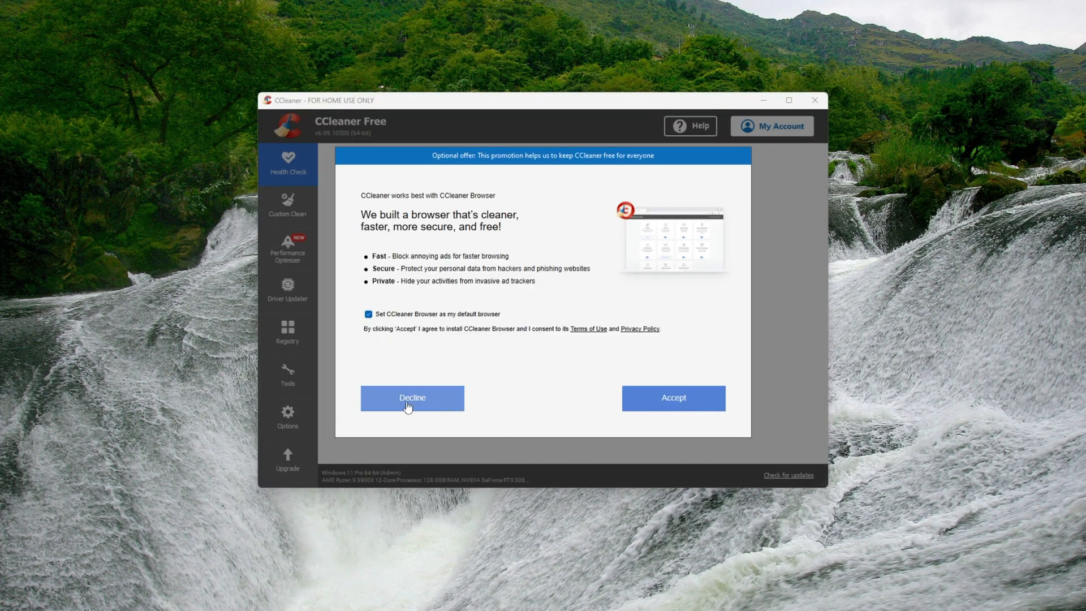
click(428, 401)
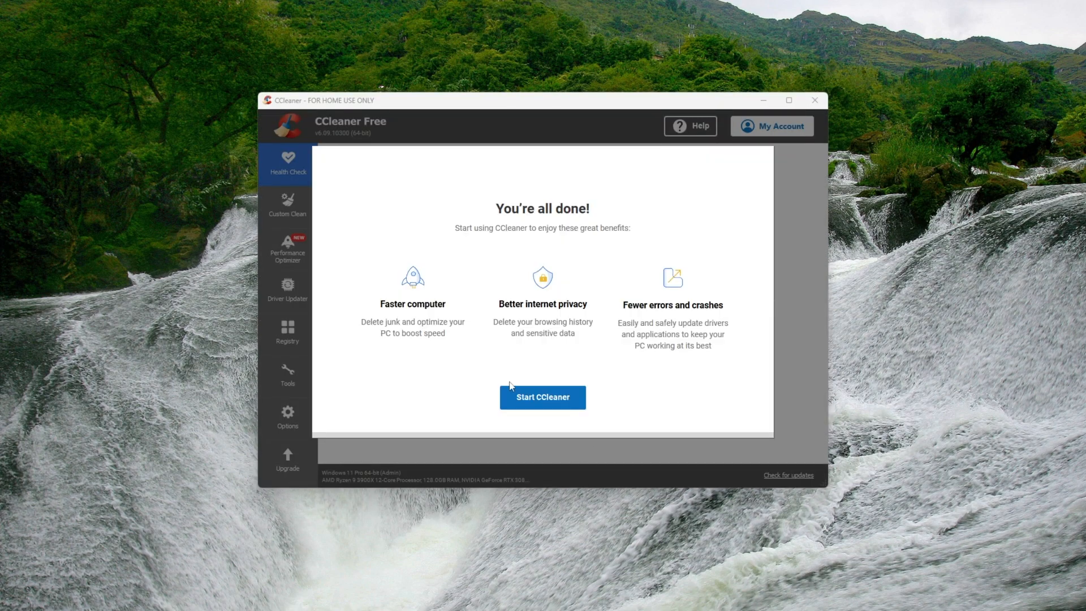
click(574, 398)
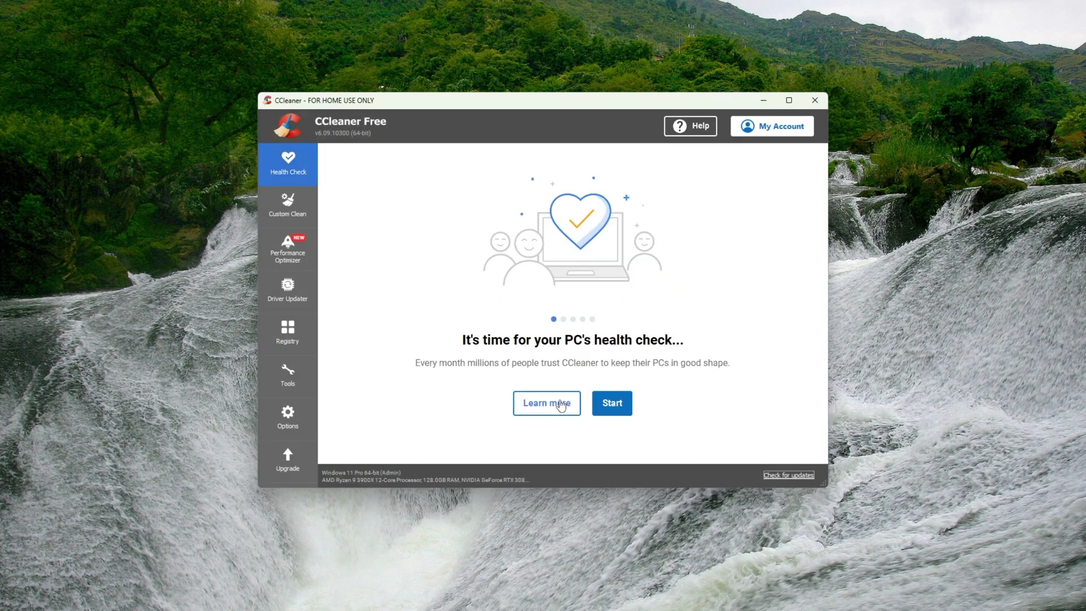
Examine CCleaner's list of programs set to run at Windows startup, such as AnyDesk, Audient, Classic Volume Control and ShareX.
click(297, 382)
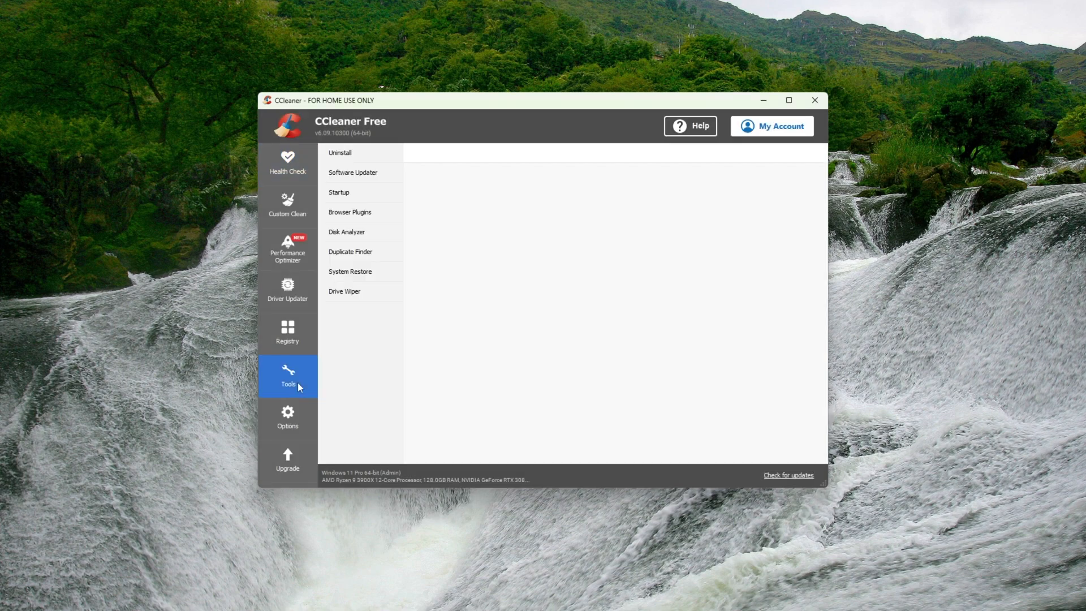
click(368, 198)
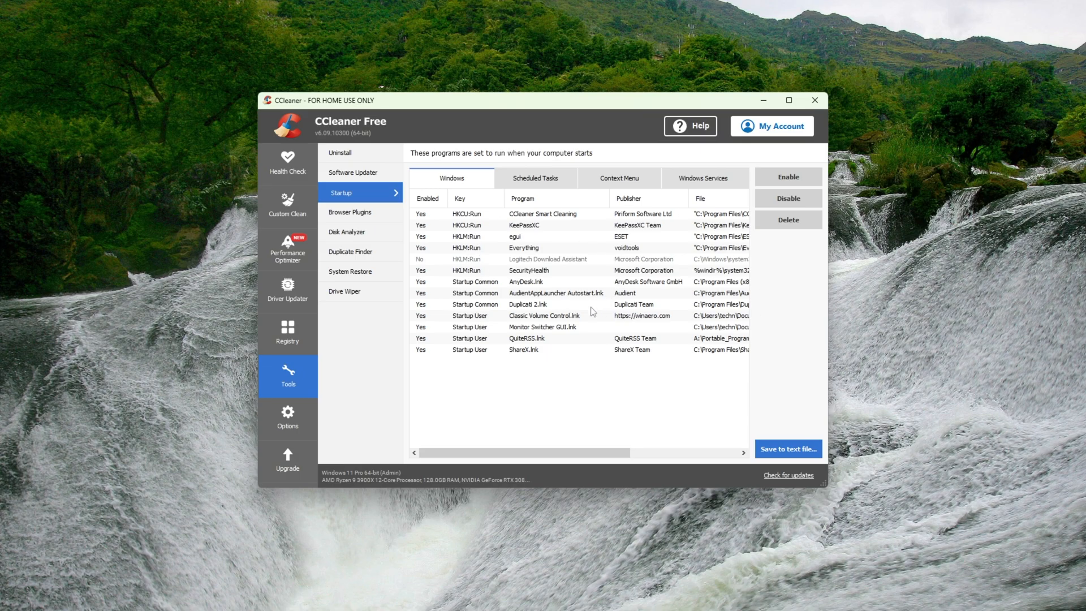
click(558, 283)
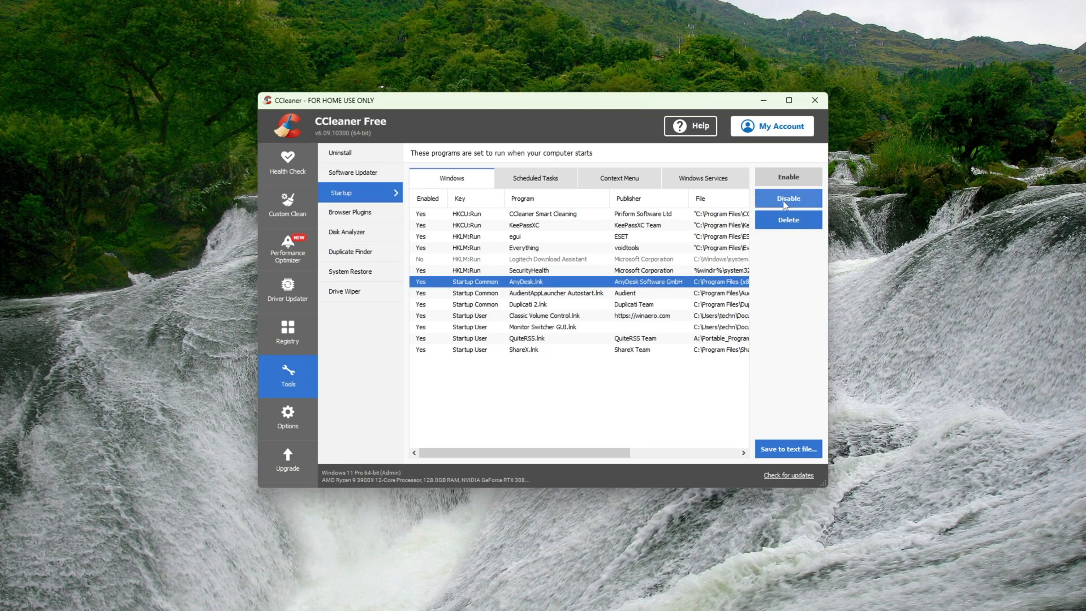
click(576, 294)
click(565, 317)
click(553, 349)
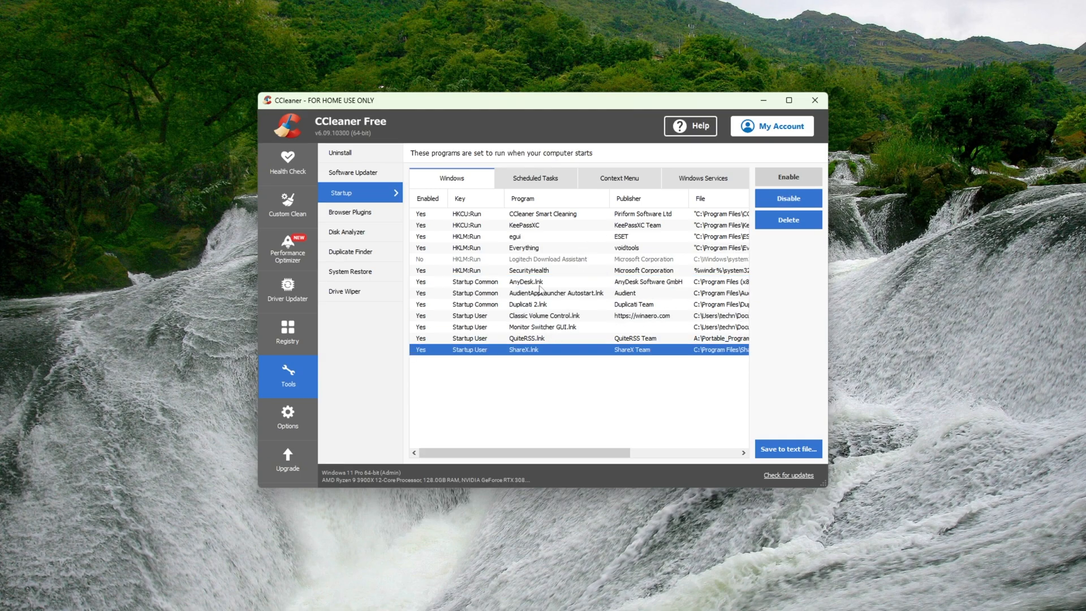
Examine CCleaner's scheduled task, context menu and Windows service startup lists, and open the browser plugins list.
click(525, 179)
click(609, 180)
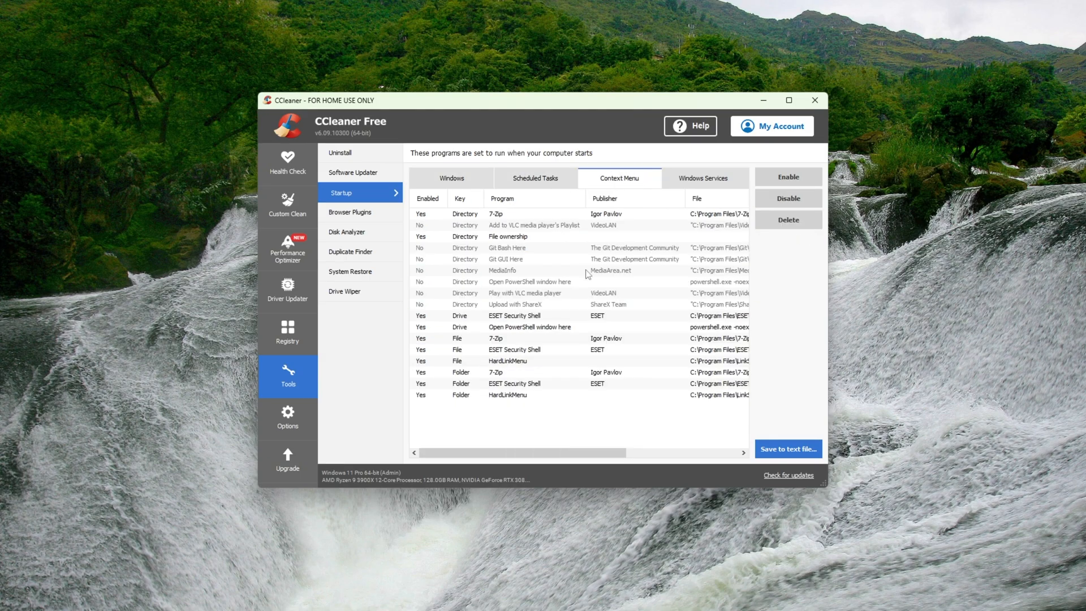
click(703, 178)
scroll(685, 294, down, 1)
scroll(643, 305, up, 1)
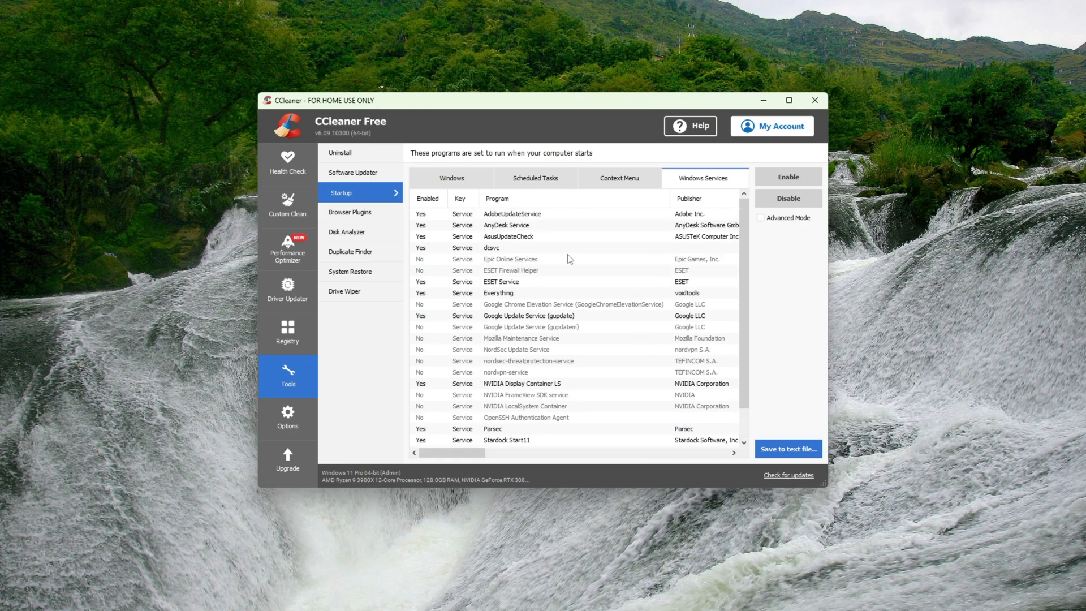
click(464, 180)
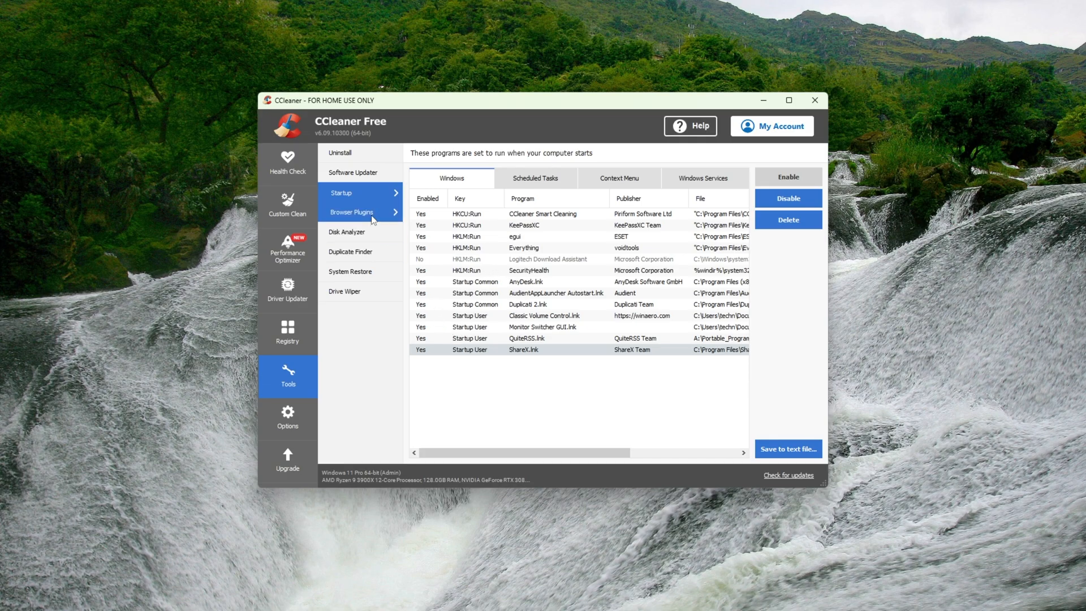
click(374, 218)
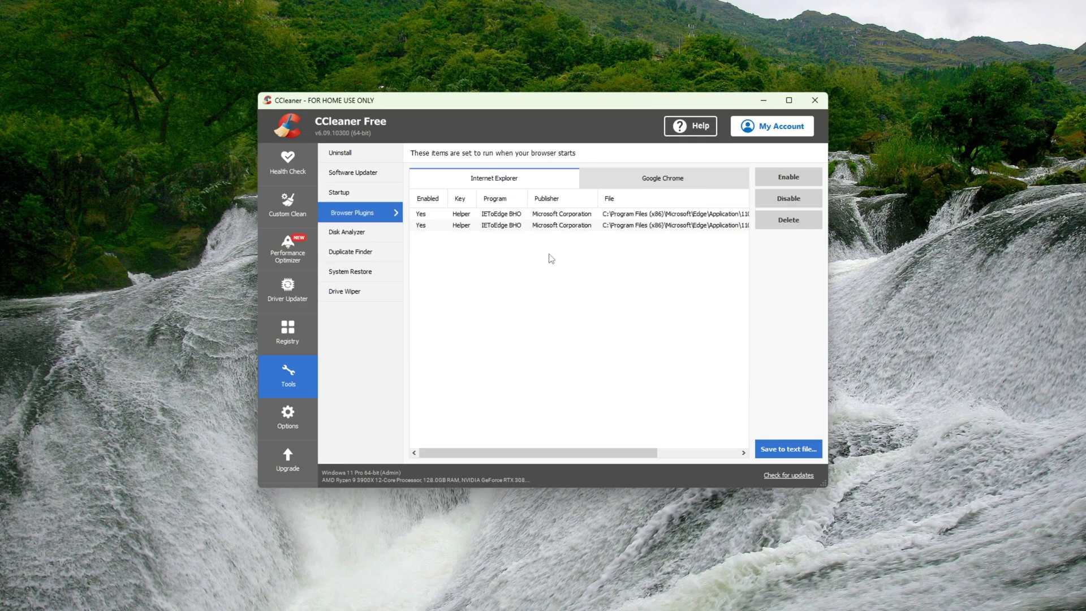
Examine CCleaner's list of programs that can be uninstalled and the Windows items offered in Custom Clean.
click(348, 153)
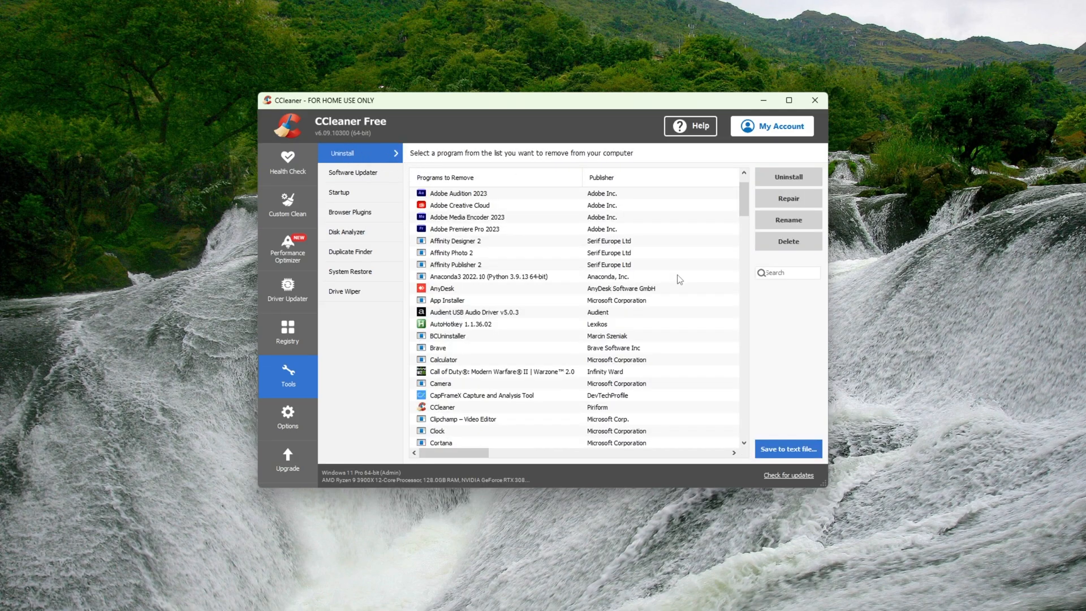
scroll(674, 277, down, 4)
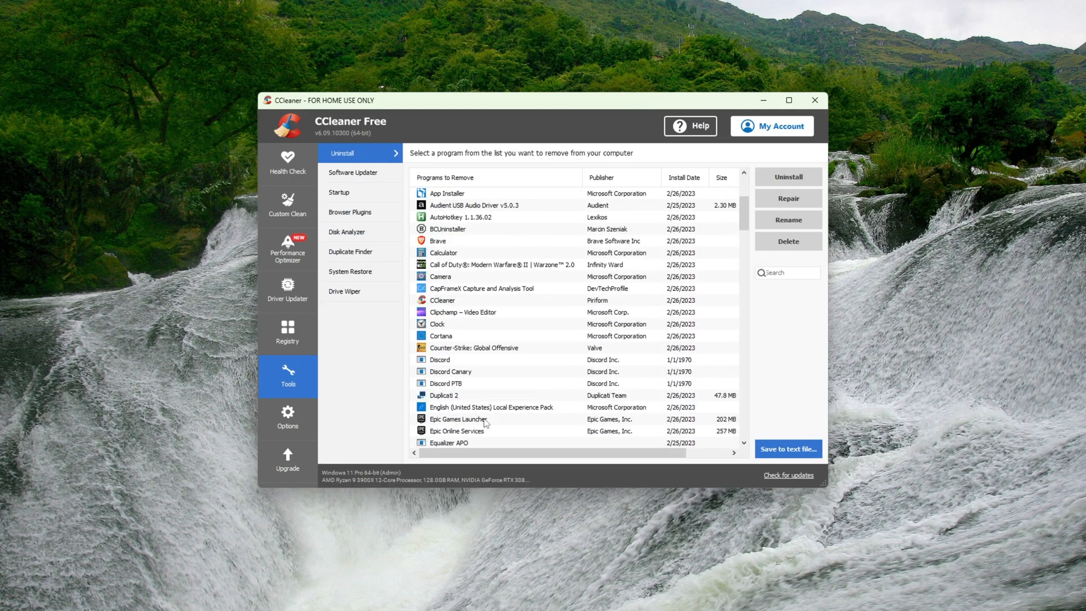
scroll(450, 327, up, 2)
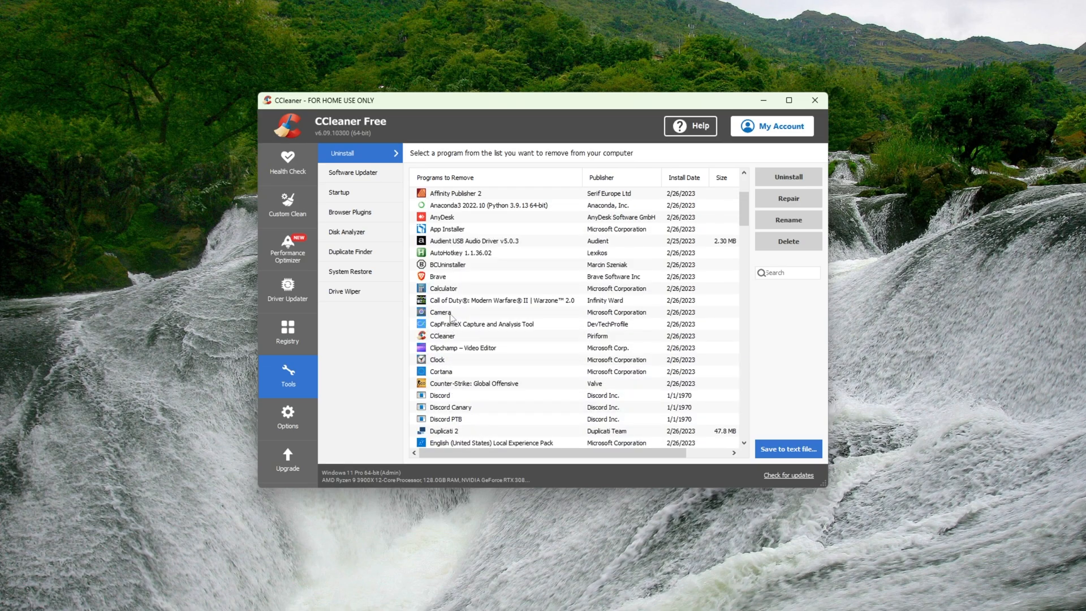
click(508, 266)
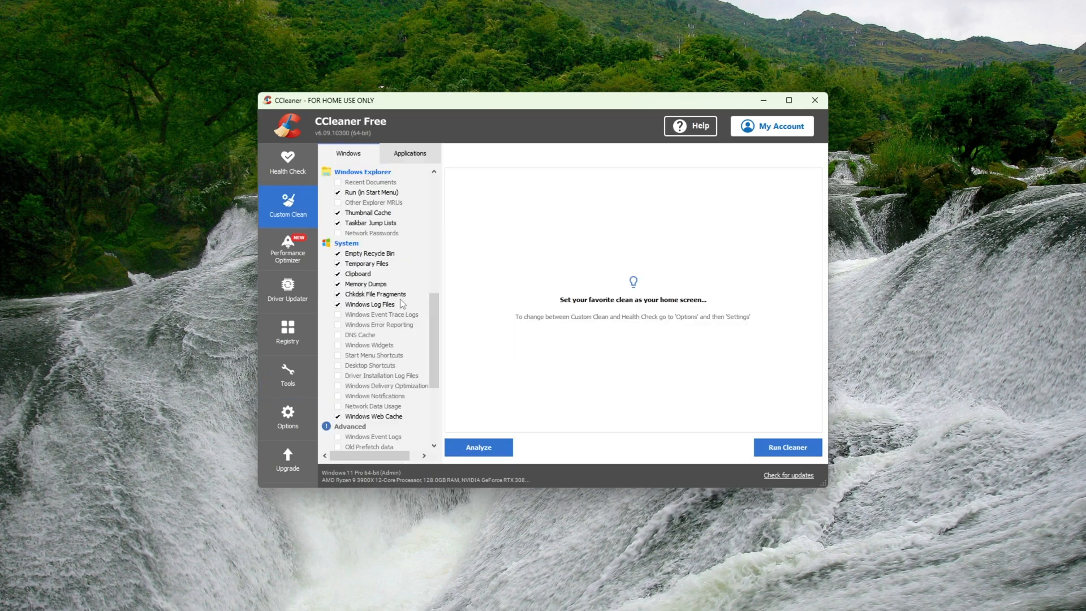
scroll(388, 301, down, 3)
scroll(388, 300, up, 5)
scroll(390, 300, up, 8)
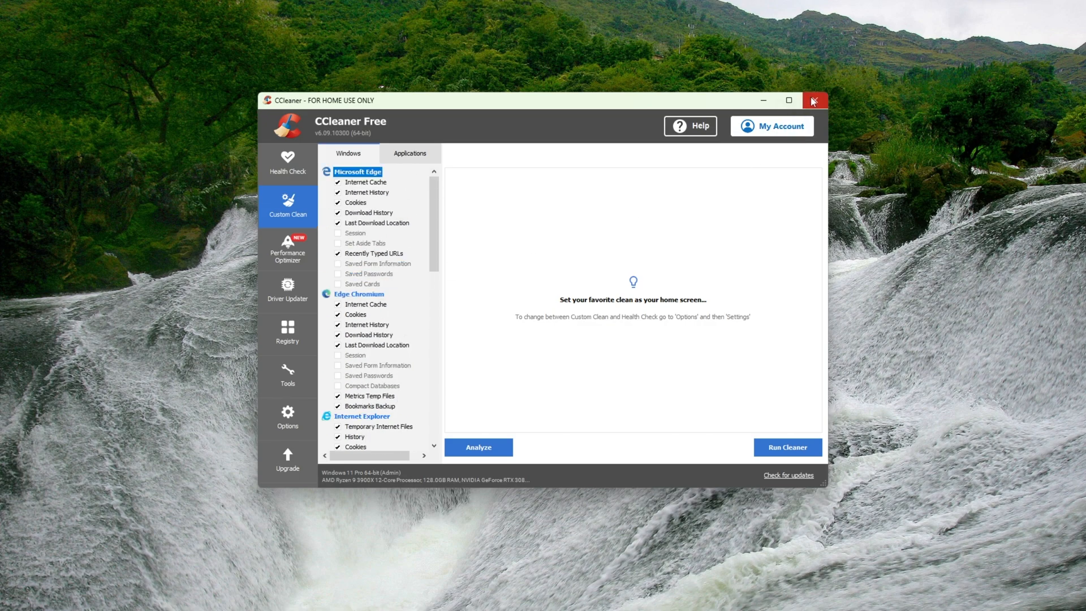
Exclude all Microsoft Edge, Edge Chromium and Internet Explorer items from the Custom Clean and review the remaining Windows items.
click(362, 175)
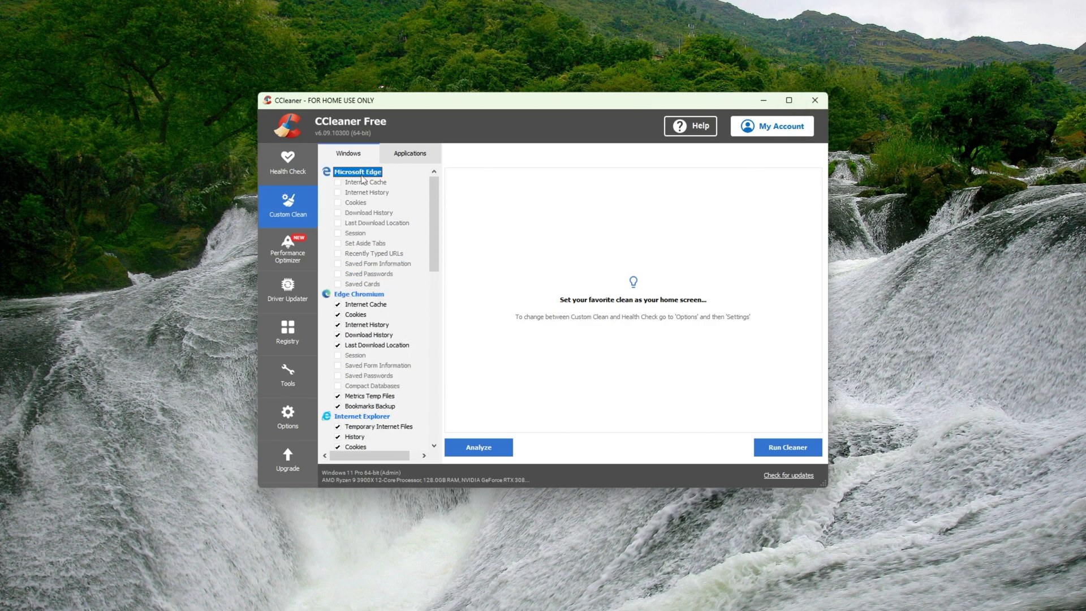
click(362, 293)
click(380, 418)
scroll(383, 397, down, 3)
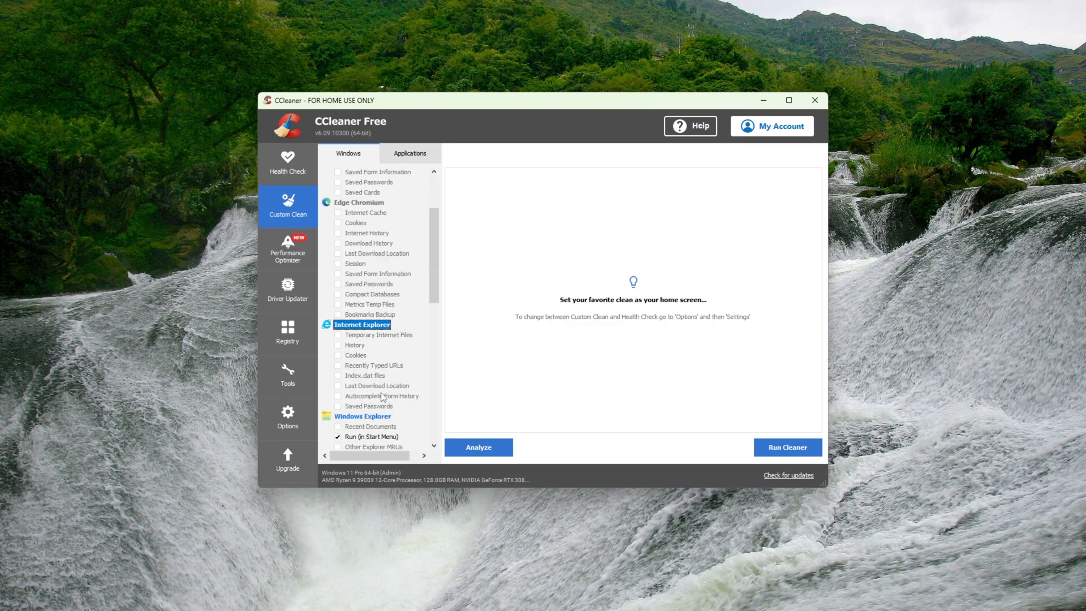
scroll(382, 397, down, 9)
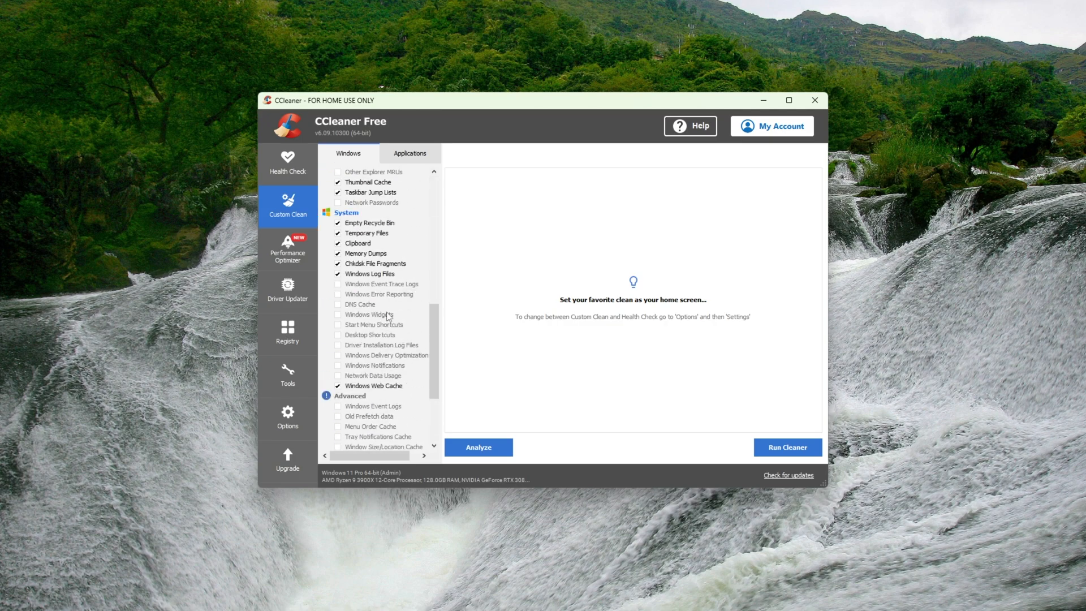
scroll(402, 294, up, 12)
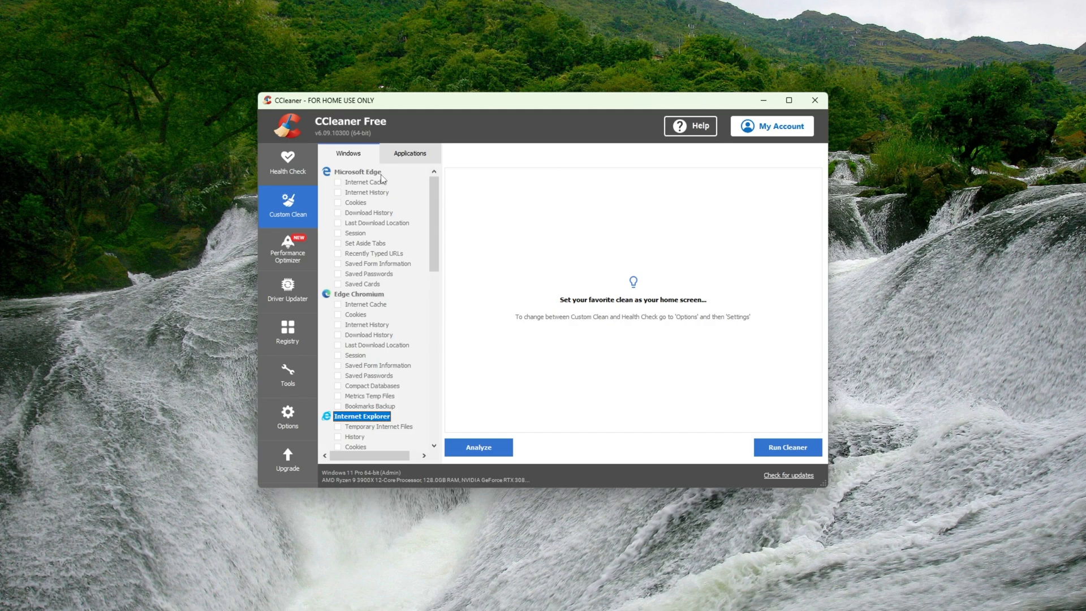
click(374, 297)
click(380, 418)
Exclude all Thunderbird, Google Chrome and Brave items from the application cleaning list, review the rest and close CCleaner.
click(422, 154)
click(364, 173)
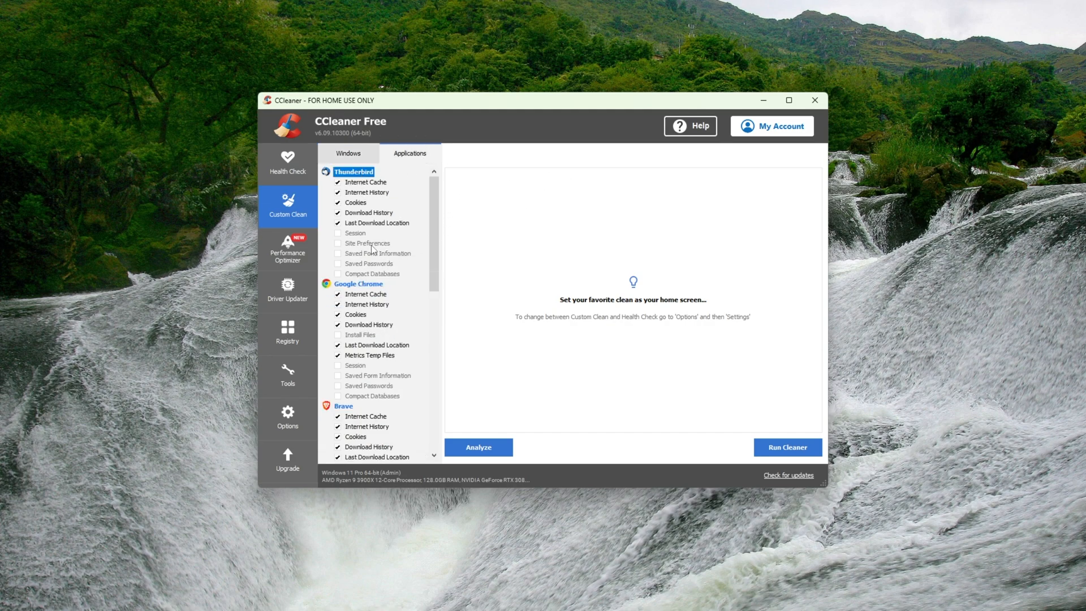
click(368, 285)
click(343, 406)
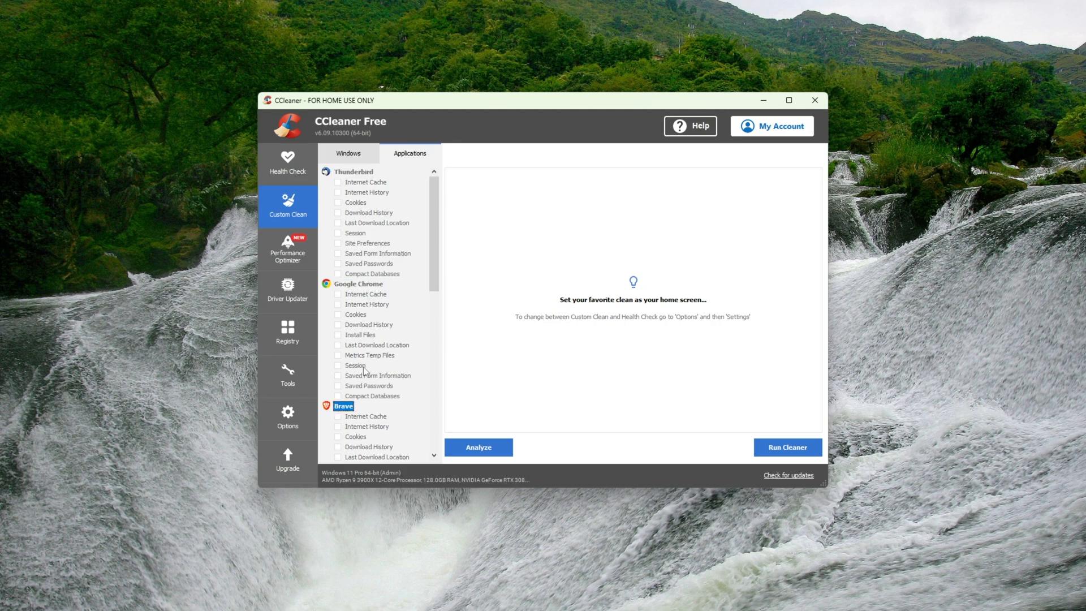
scroll(365, 368, down, 5)
scroll(365, 368, down, 7)
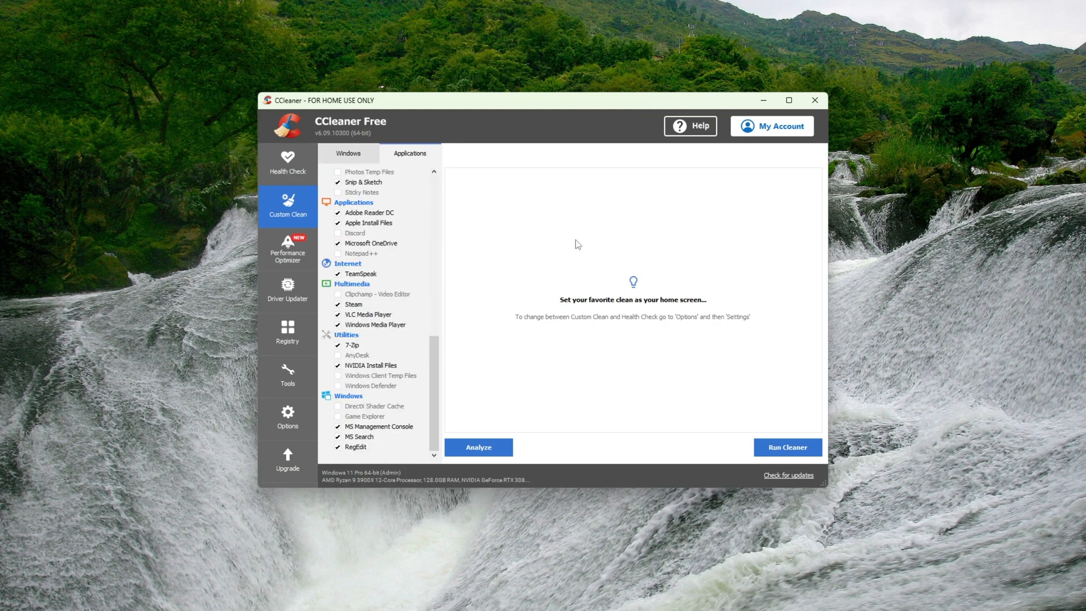
click(359, 254)
click(811, 107)
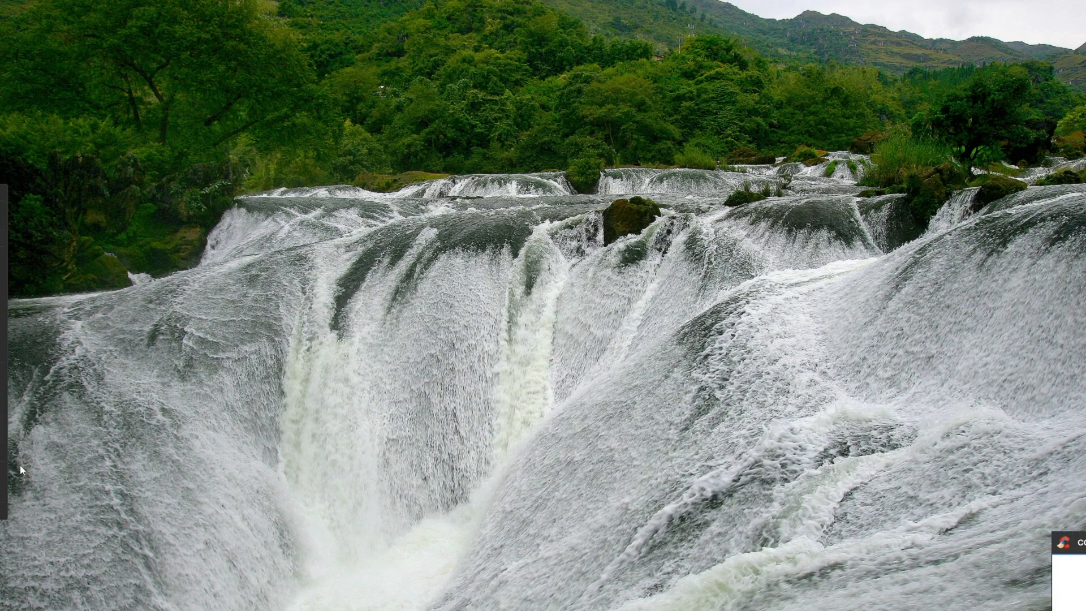
Uninstall CCleaner v6.09 through Programs and Features in Control Panel, and close the finished uninstaller.
key(super)
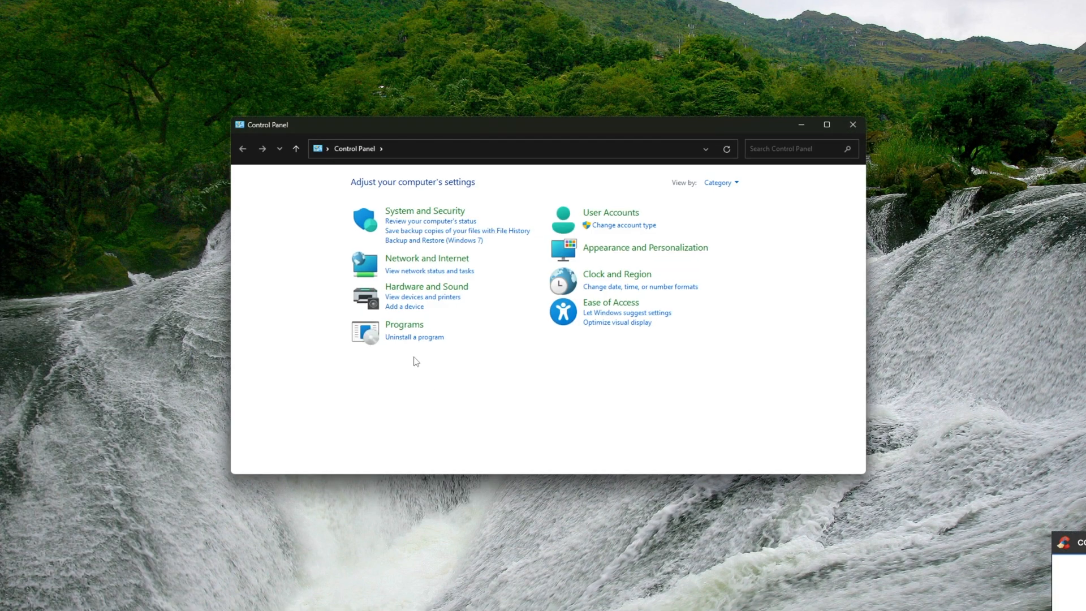
click(423, 337)
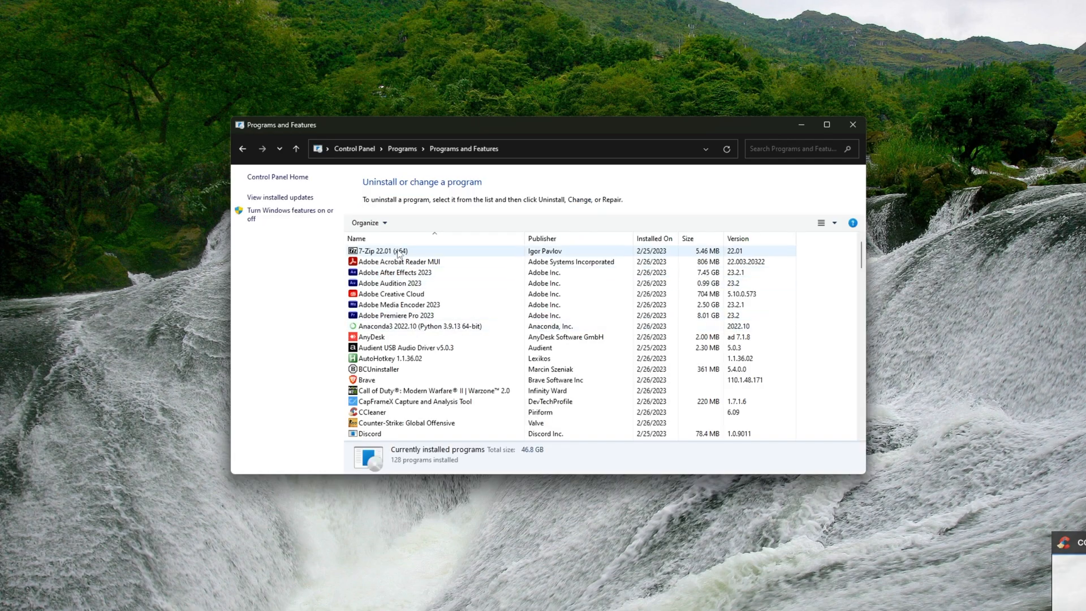
double_click(373, 412)
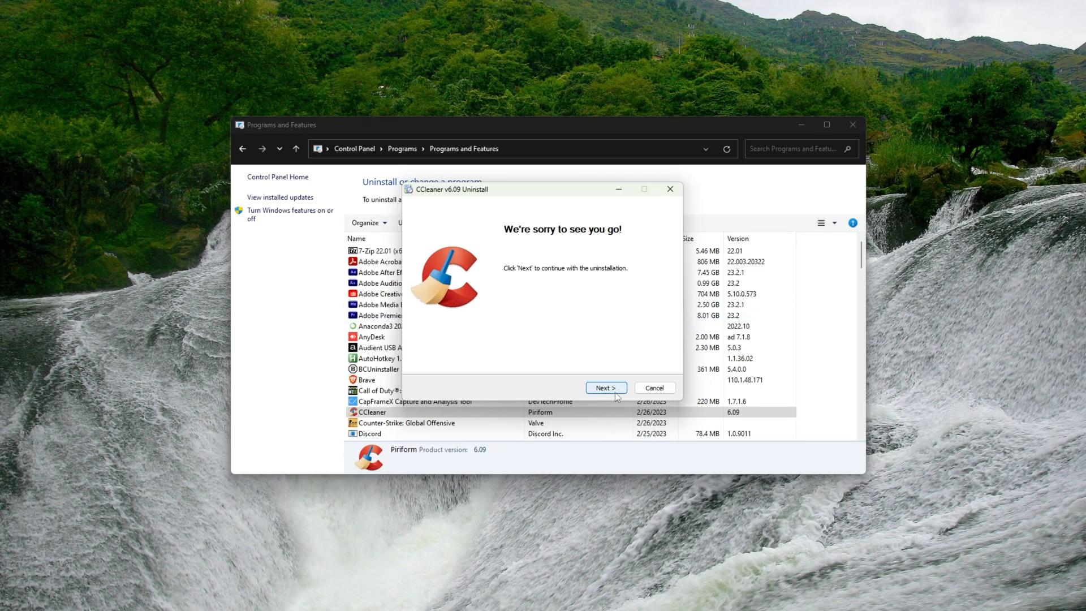
click(615, 392)
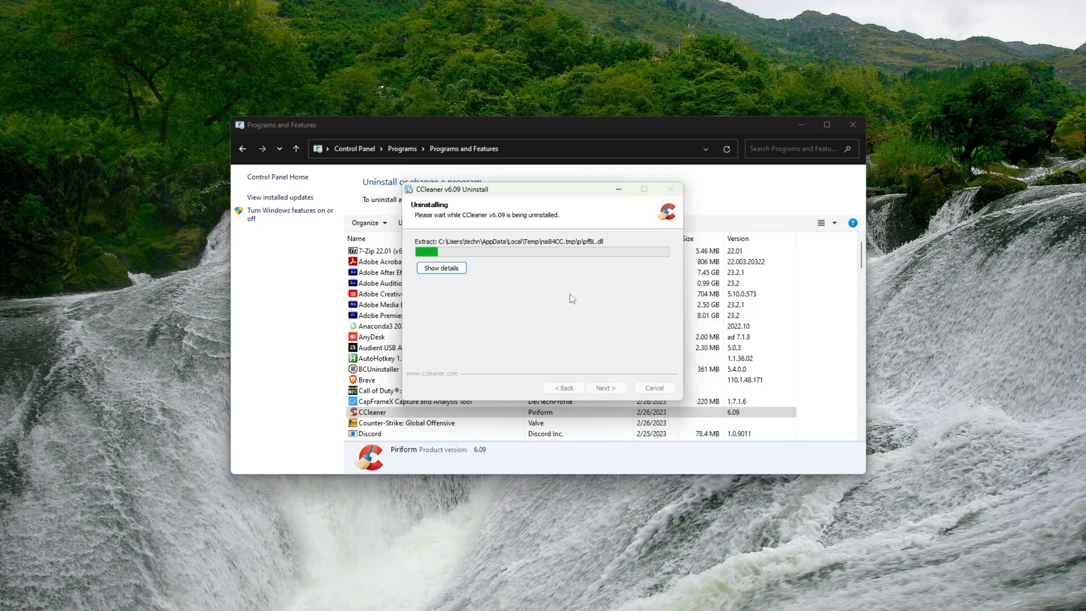
click(852, 125)
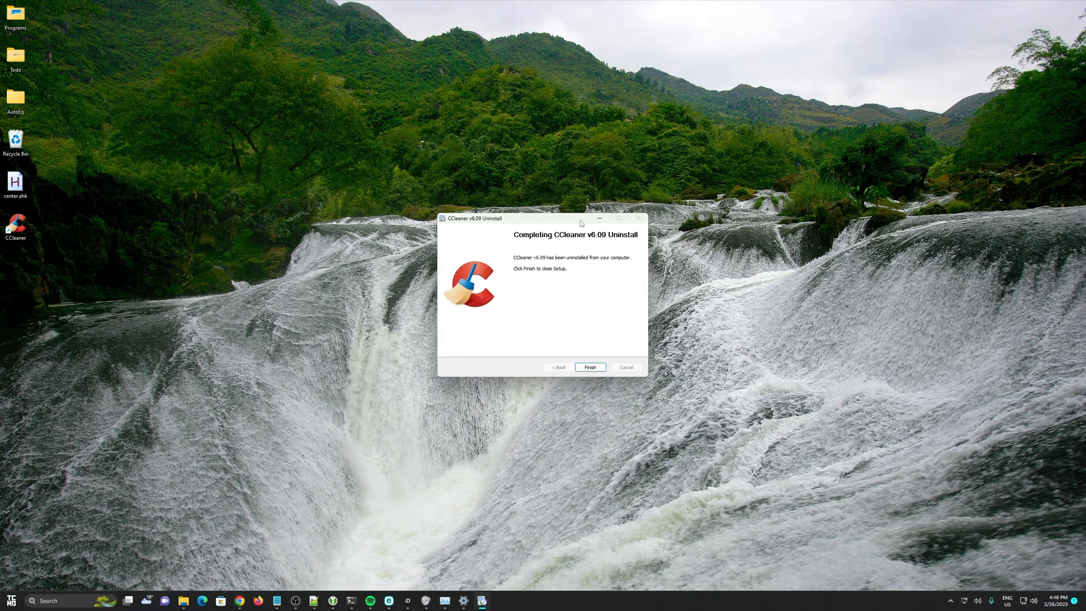
click(608, 387)
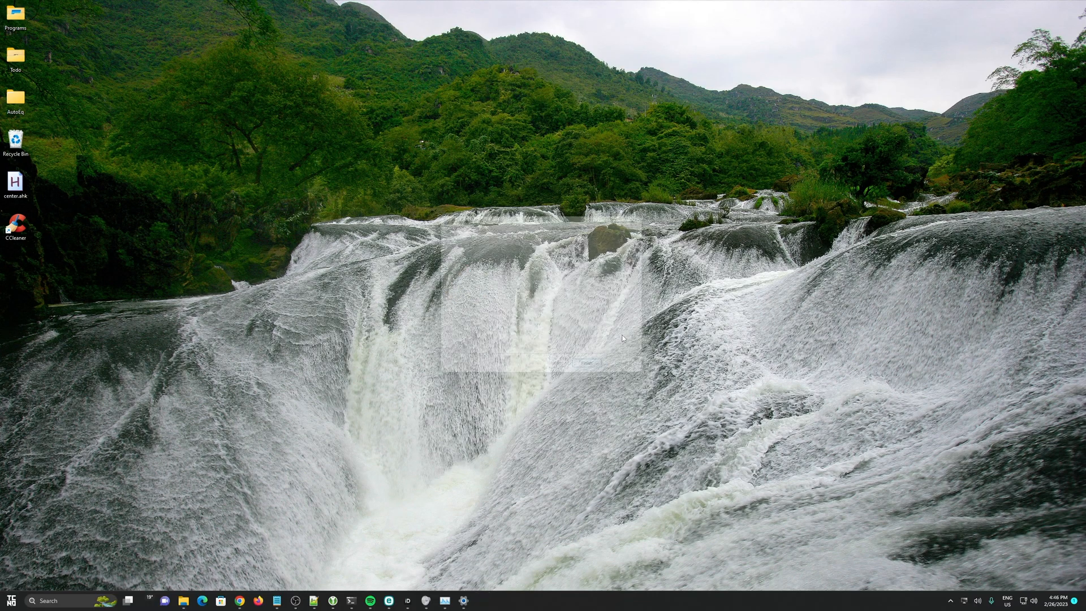
Run Disk Cleanup as administrator and let it scan drive C:.
key(super)
text(cleanup)
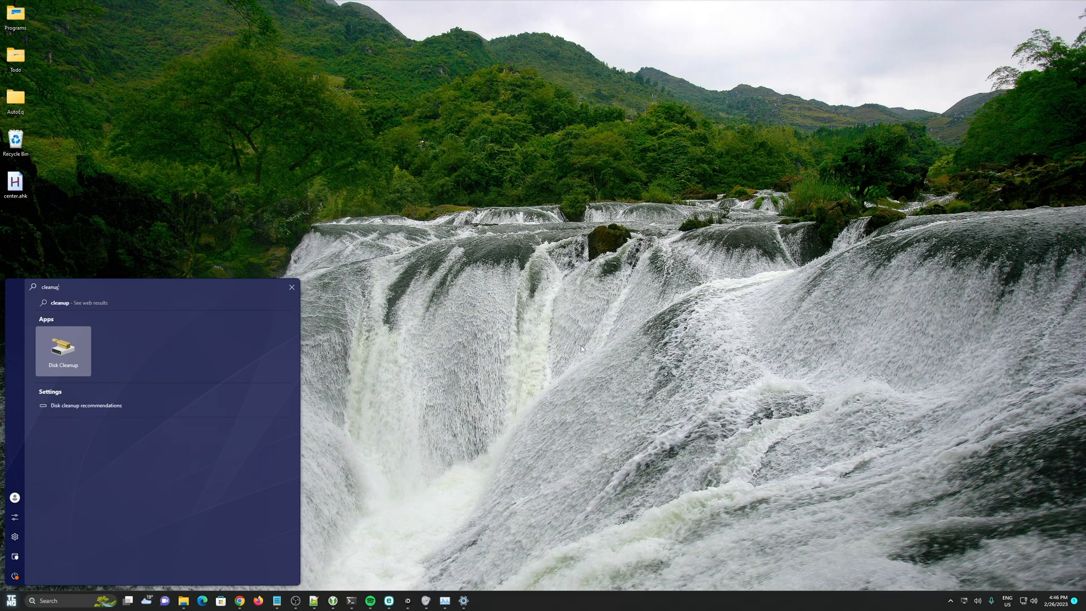
right_click(82, 367)
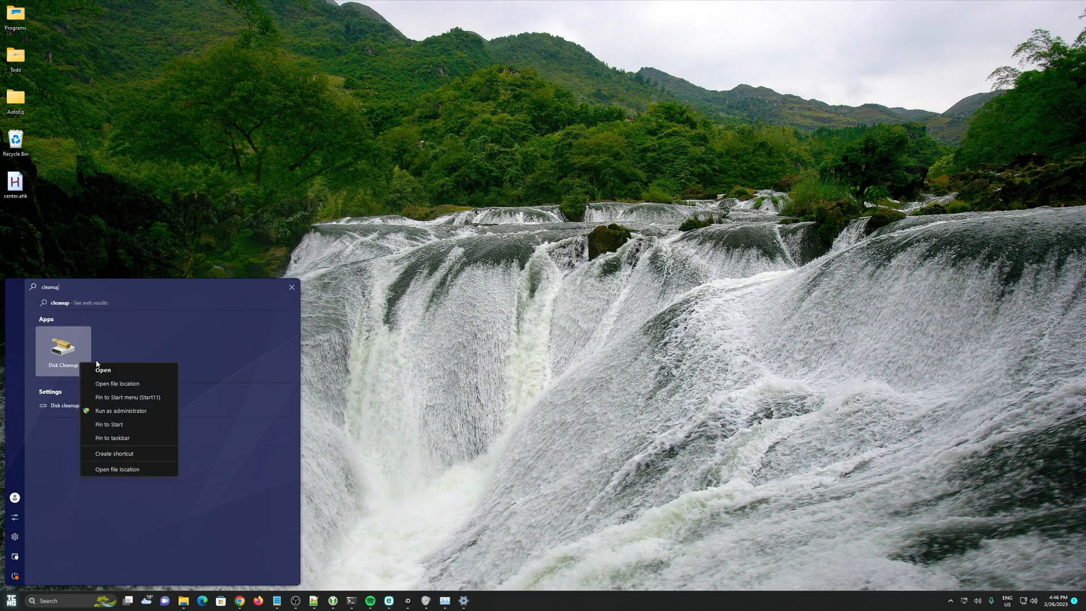
click(142, 411)
click(522, 299)
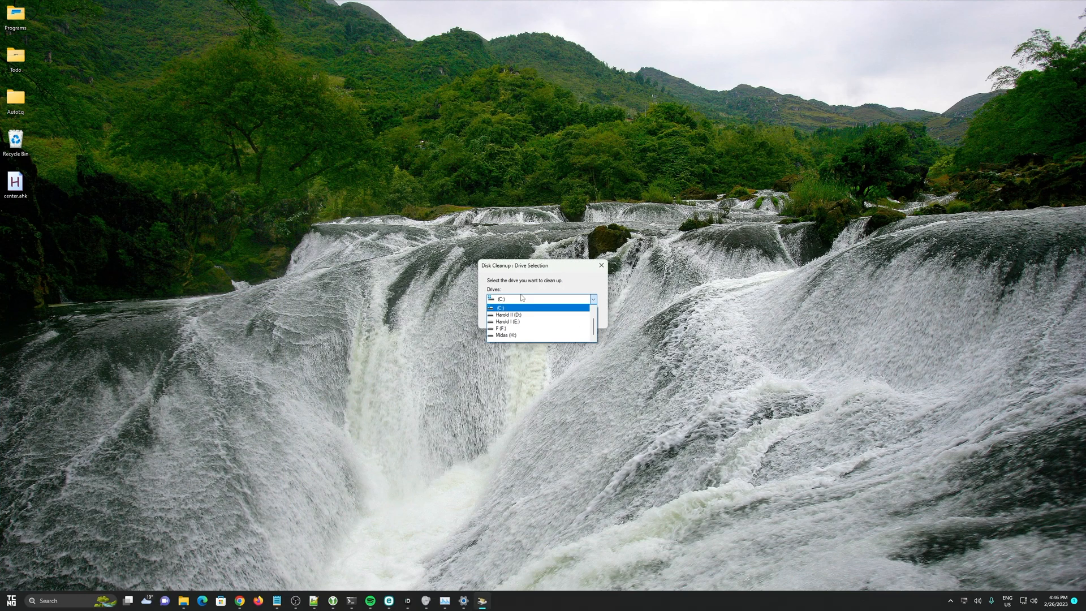
click(531, 308)
click(527, 317)
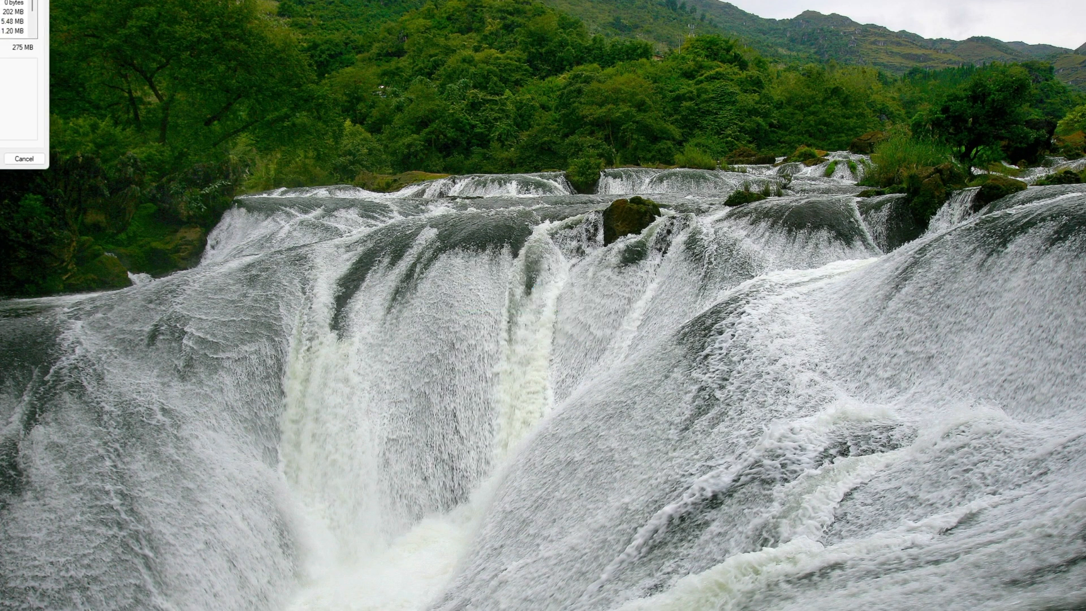
Include Microsoft Defender Antivirus, Windows error reports, DirectX Shader Cache, Delivery Optimization Files, Language Resource Files and Recycle Bin in the cleanup.
click(453, 237)
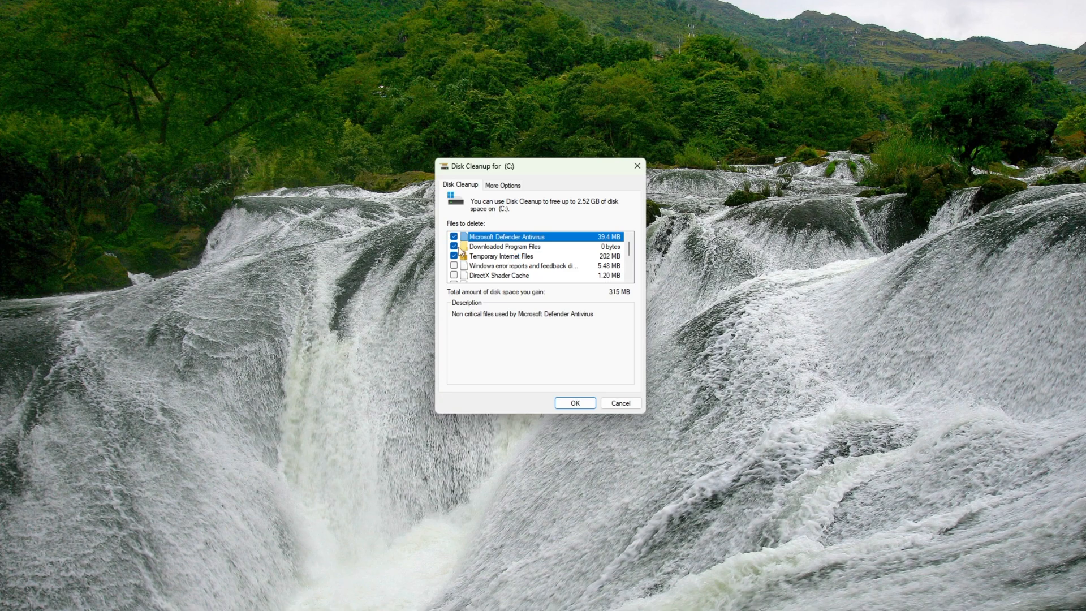
click(454, 265)
click(454, 275)
scroll(457, 277, down, 1)
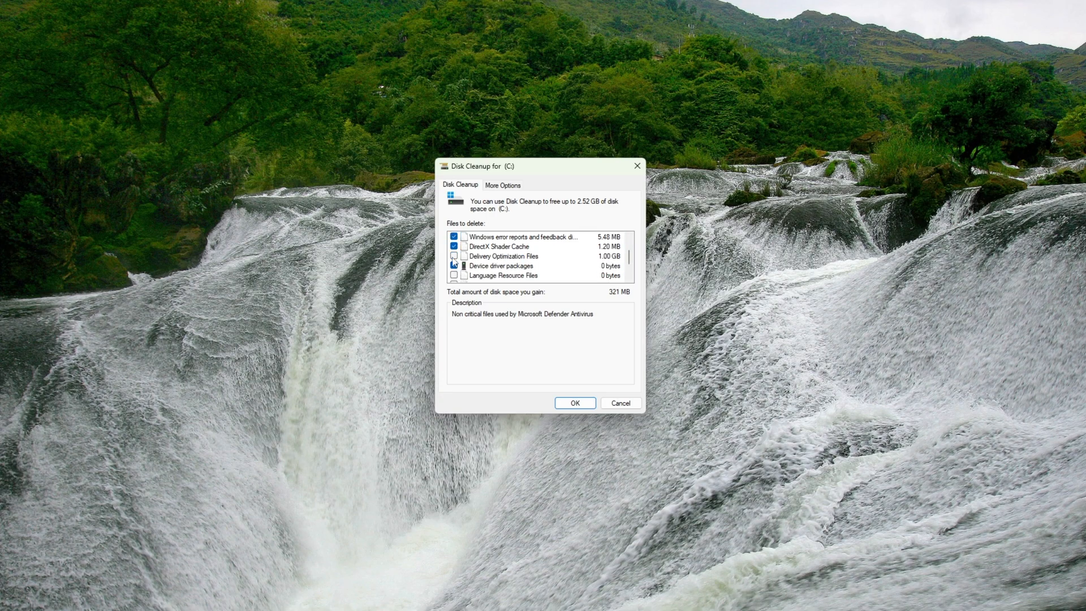
click(454, 256)
click(455, 275)
scroll(455, 276, down, 1)
click(455, 256)
Review the Recycle Bin and Thumbnails descriptions and the selected categories, and start the cleanup of drive C:.
click(515, 259)
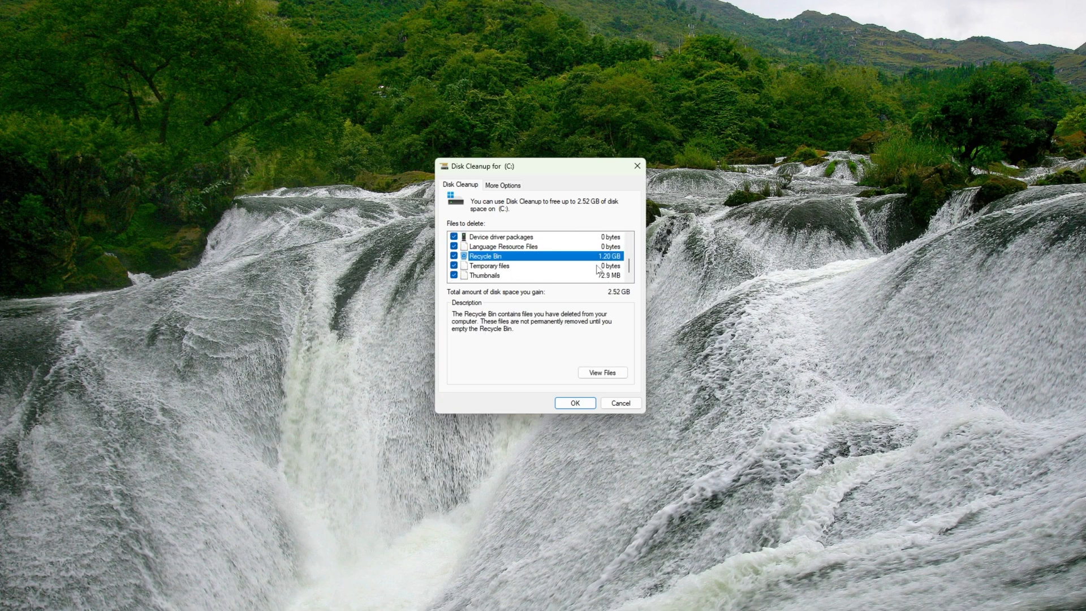
click(510, 277)
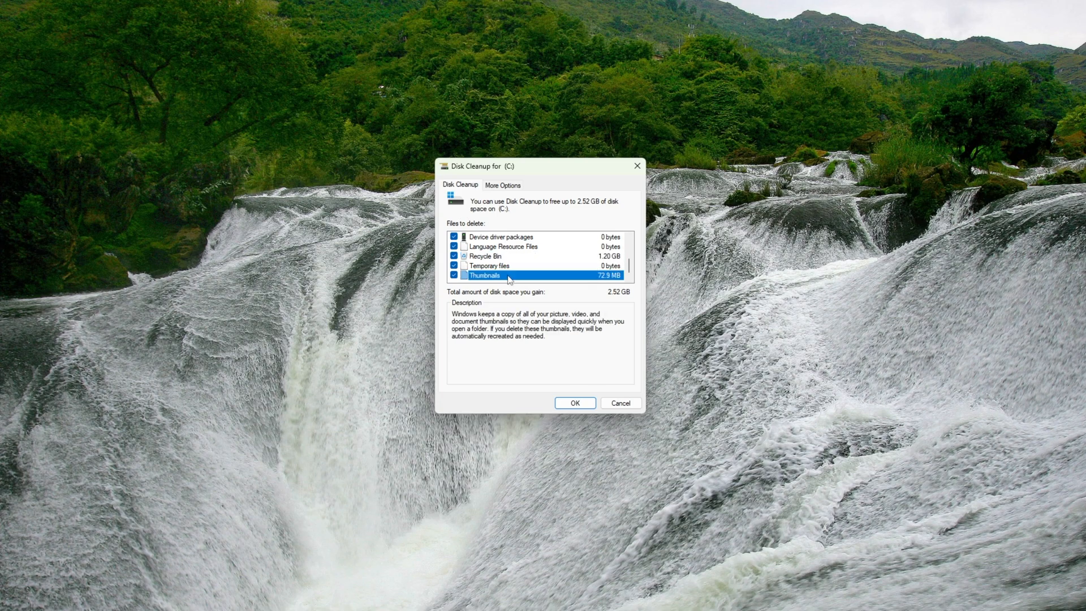
scroll(516, 277, up, 2)
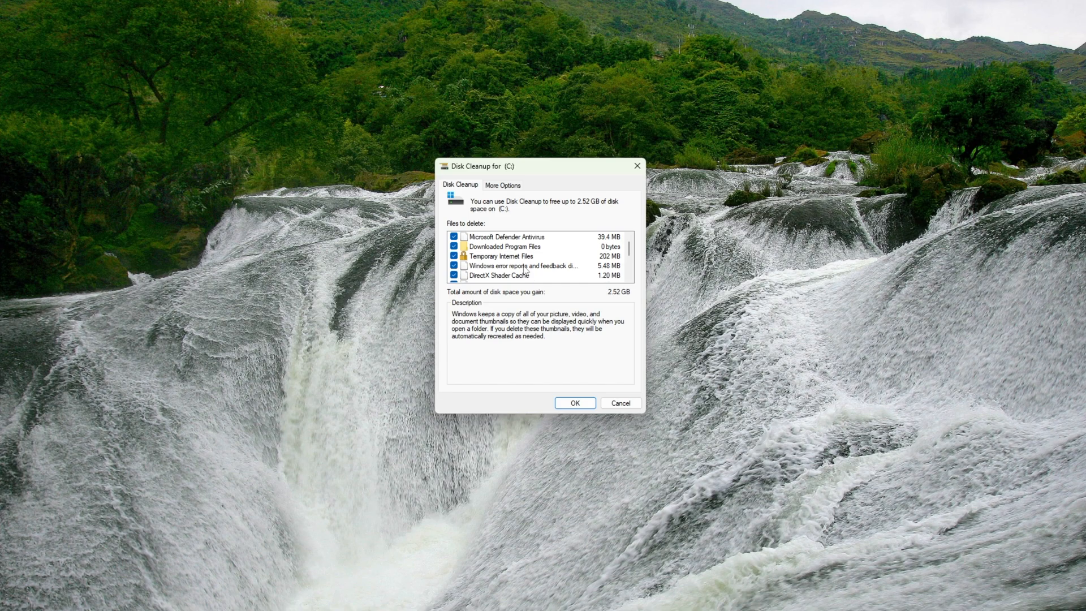
scroll(524, 261, down, 2)
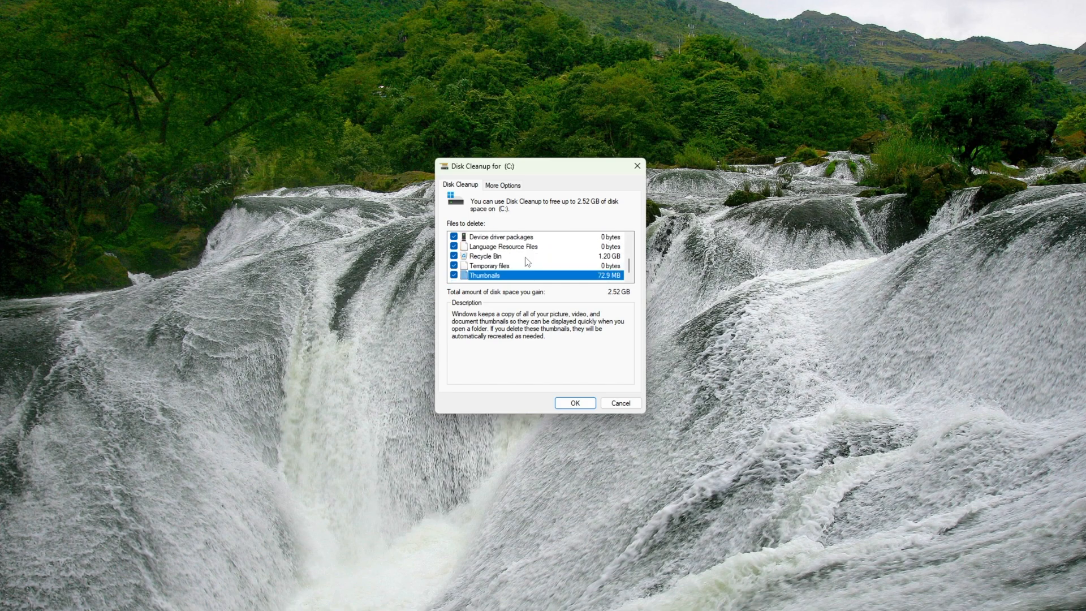
scroll(526, 263, up, 2)
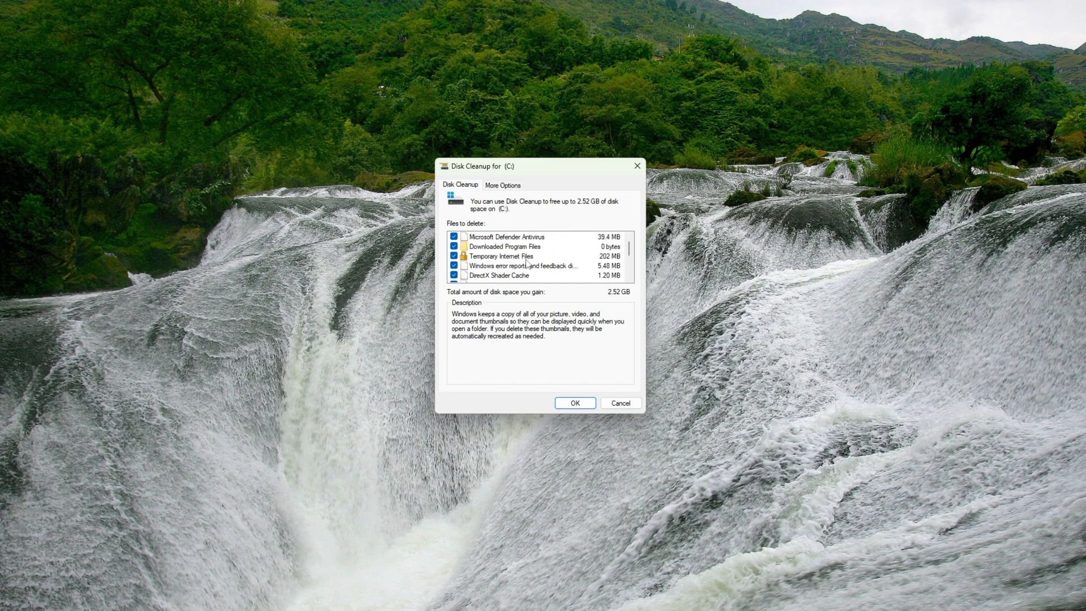
click(563, 403)
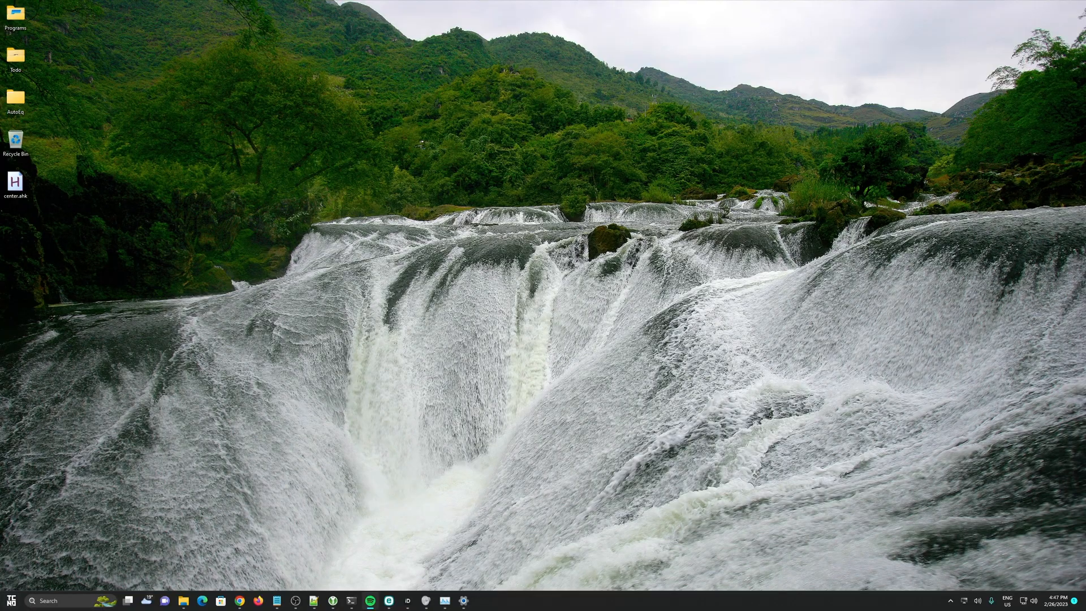
Open Defragment and Optimize Drives and start optimizing the solid state drive C:.
key(super)
text(defrag)
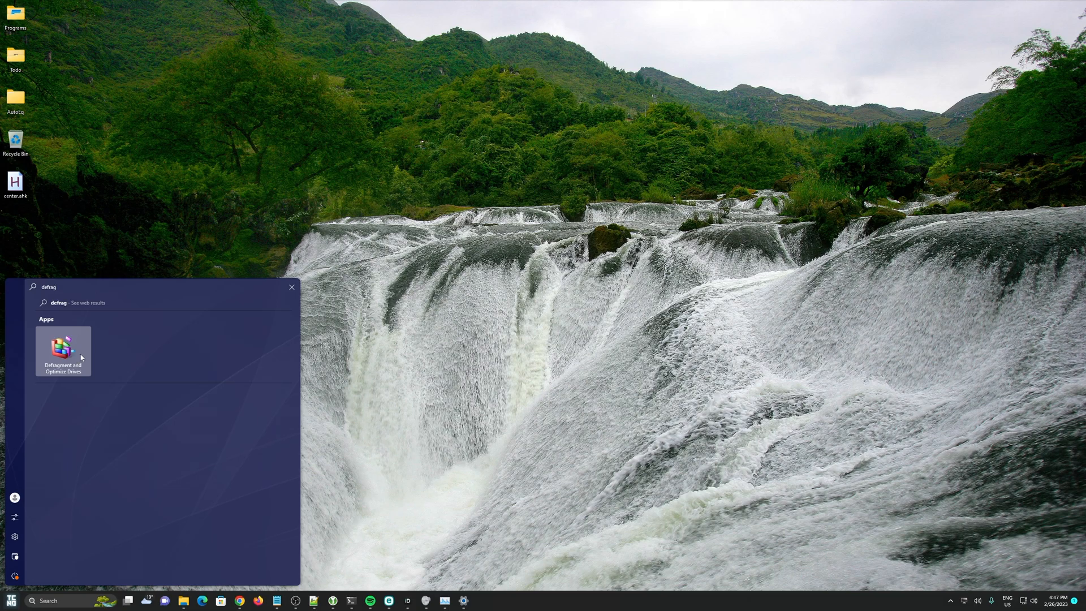
click(81, 358)
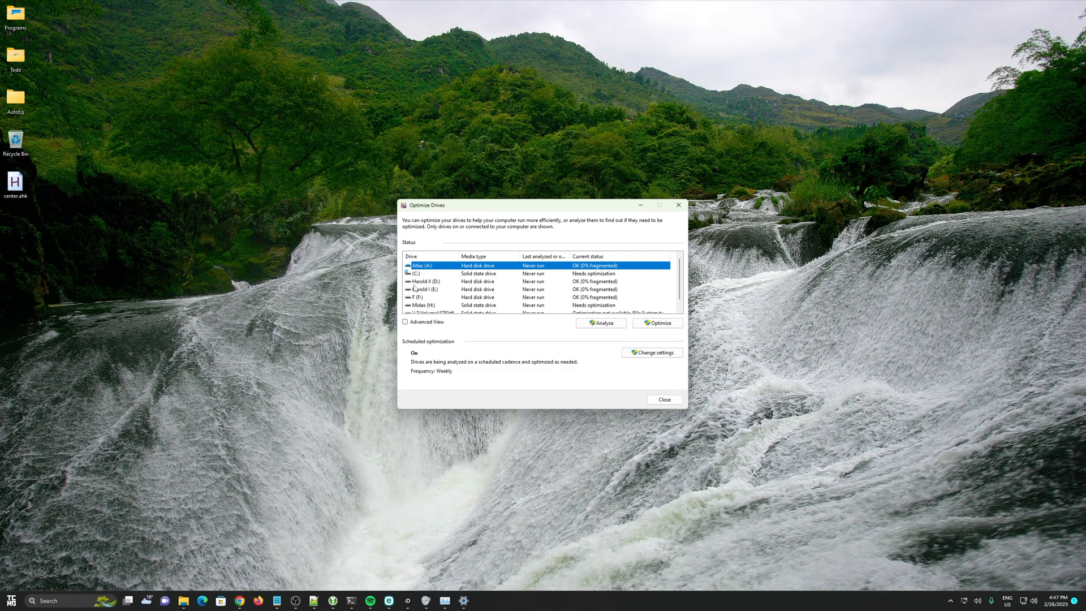
click(561, 273)
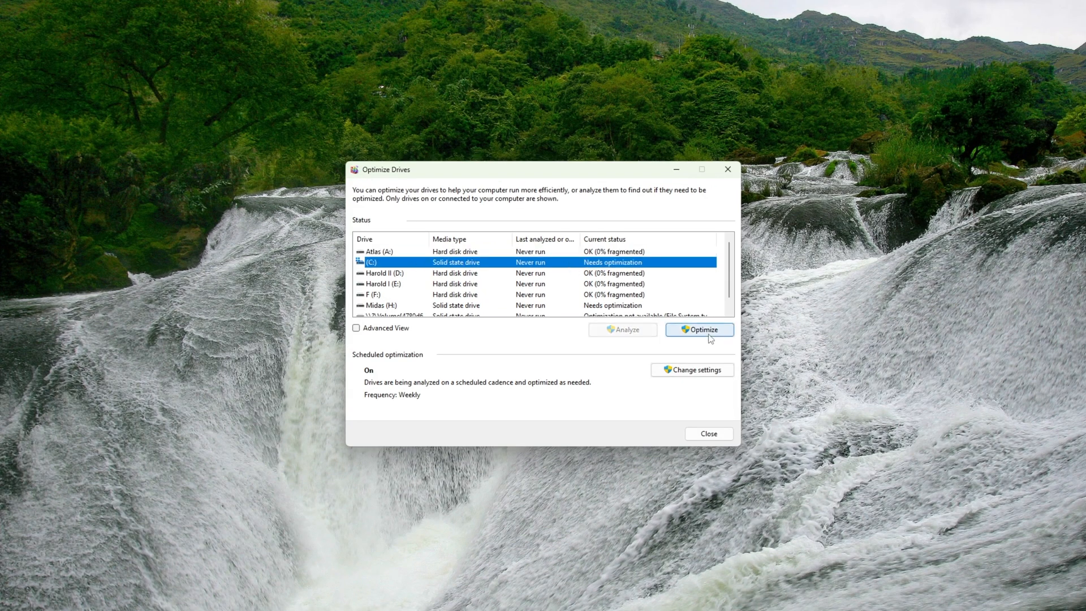
click(710, 335)
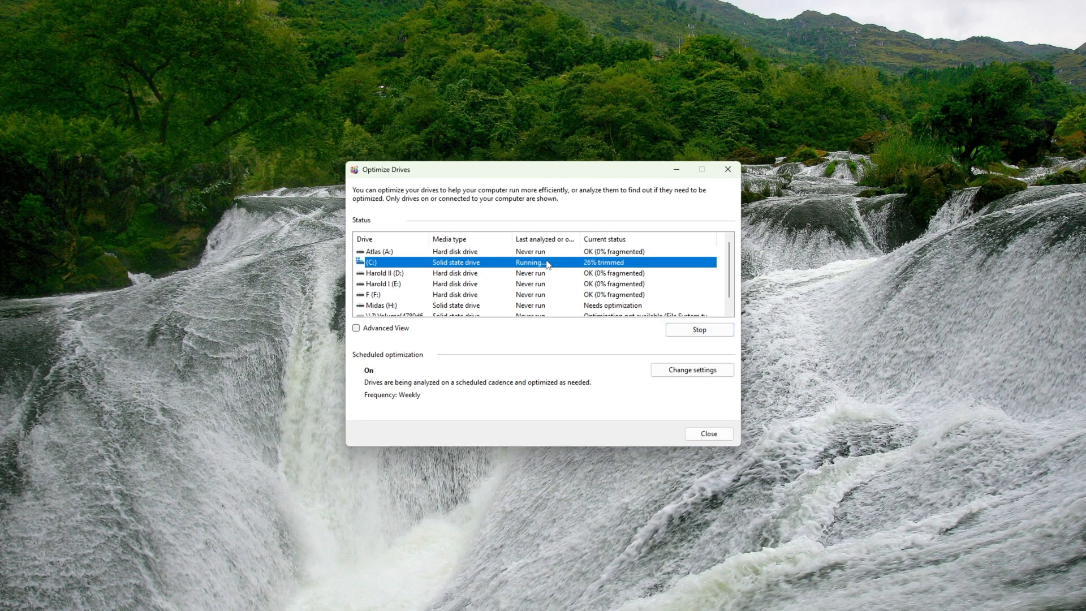
Let the trim of drive C: finish and optimize the solid state drive Midas (H:).
click(565, 254)
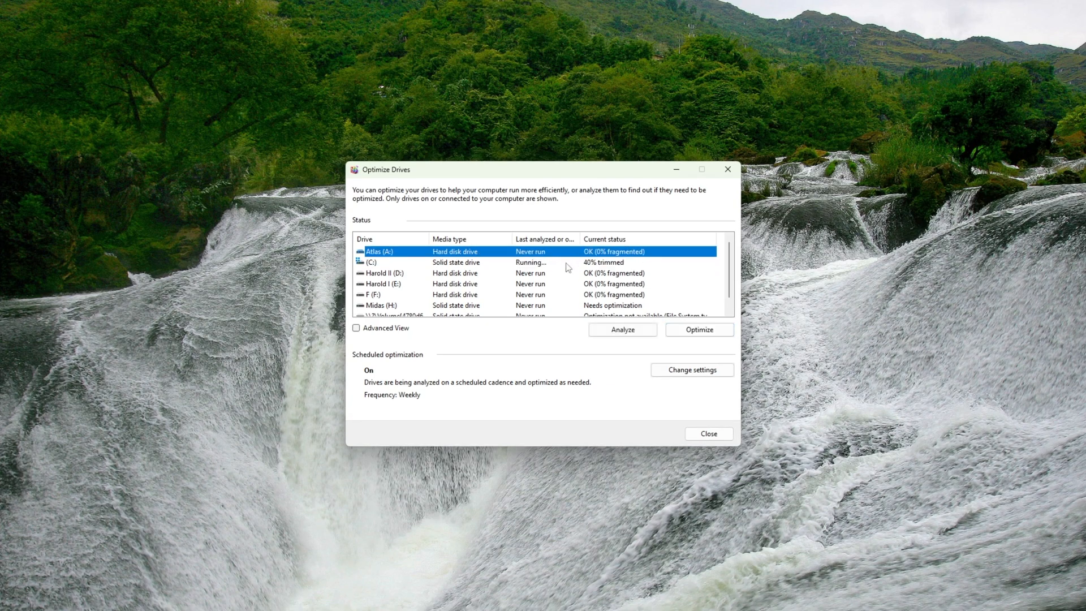
click(563, 264)
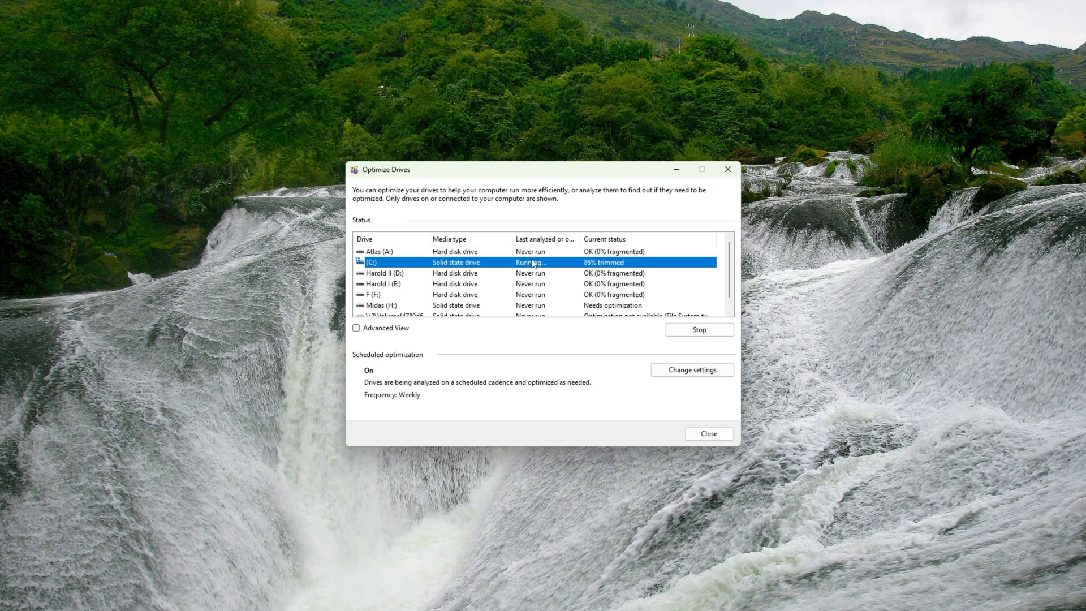
click(494, 253)
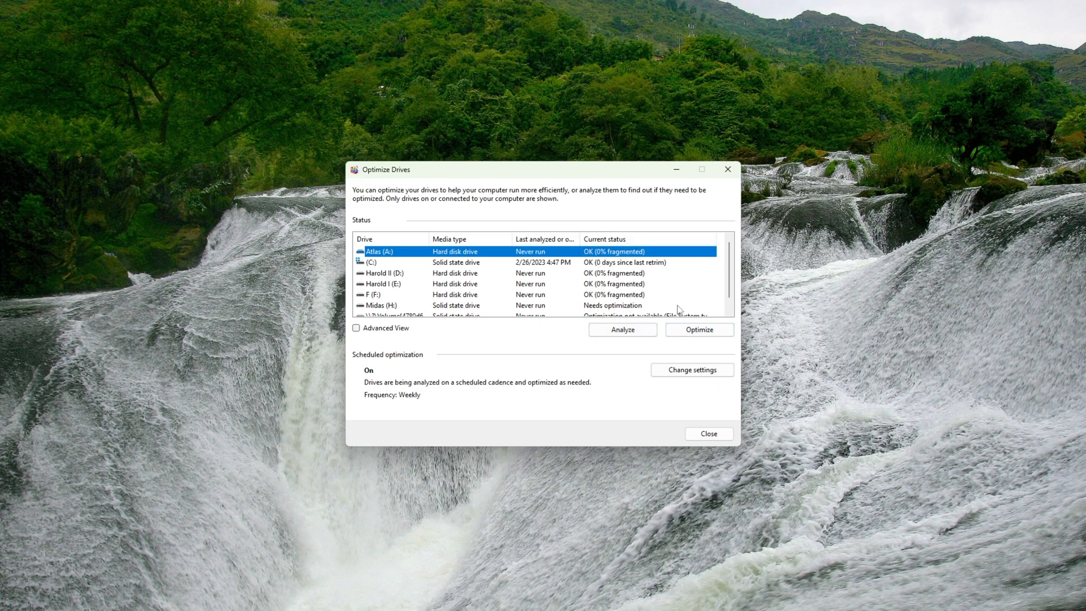
click(616, 307)
click(699, 331)
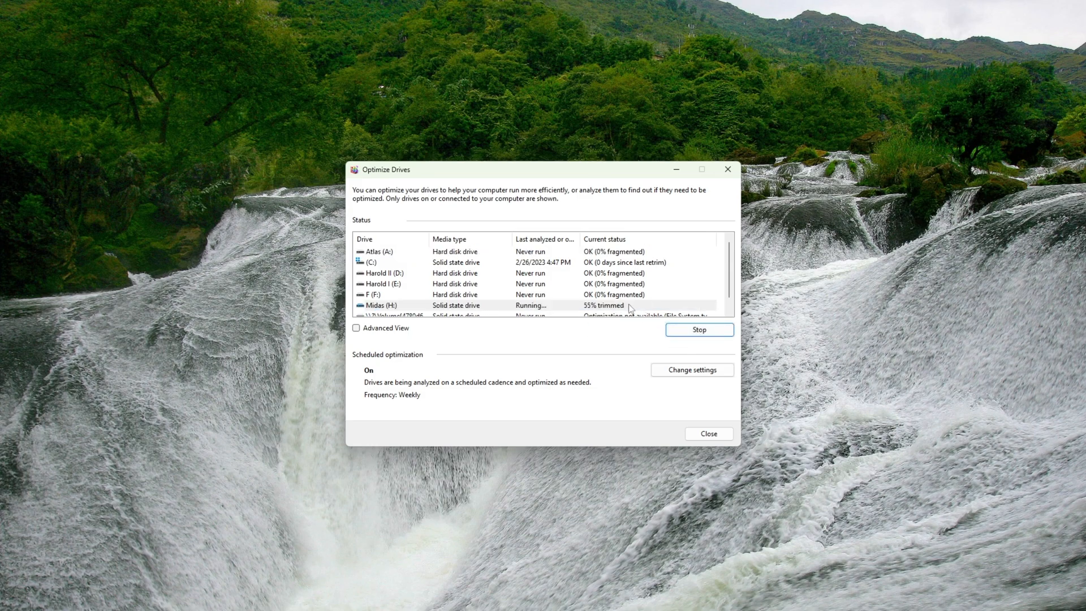
scroll(631, 305, down, 1)
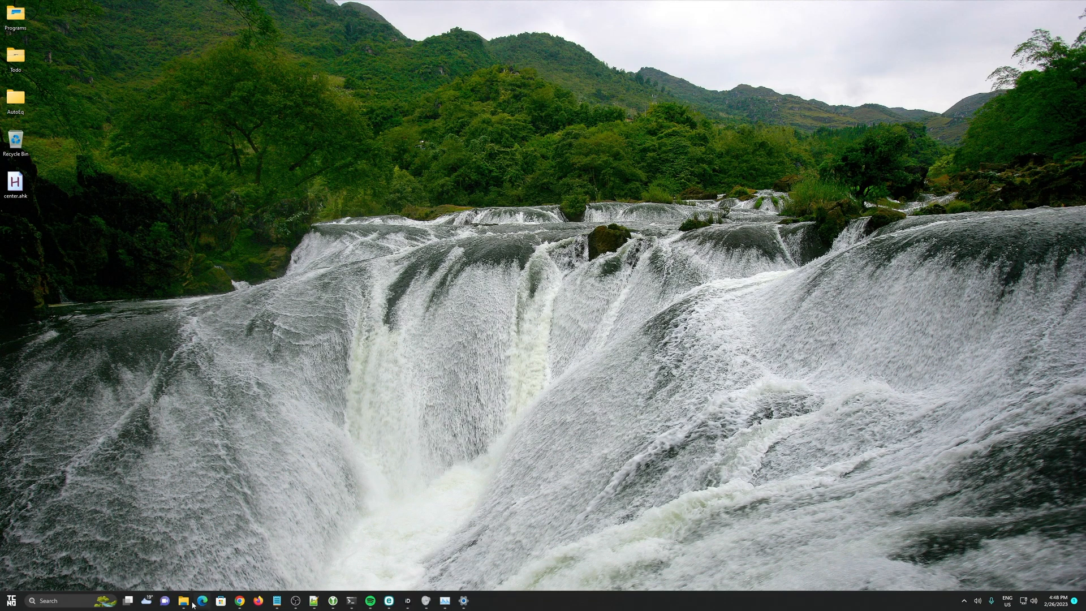
Open File Explorer, move its window into view and examine the Recent files listed on the Home page.
mouse_move(190, 607)
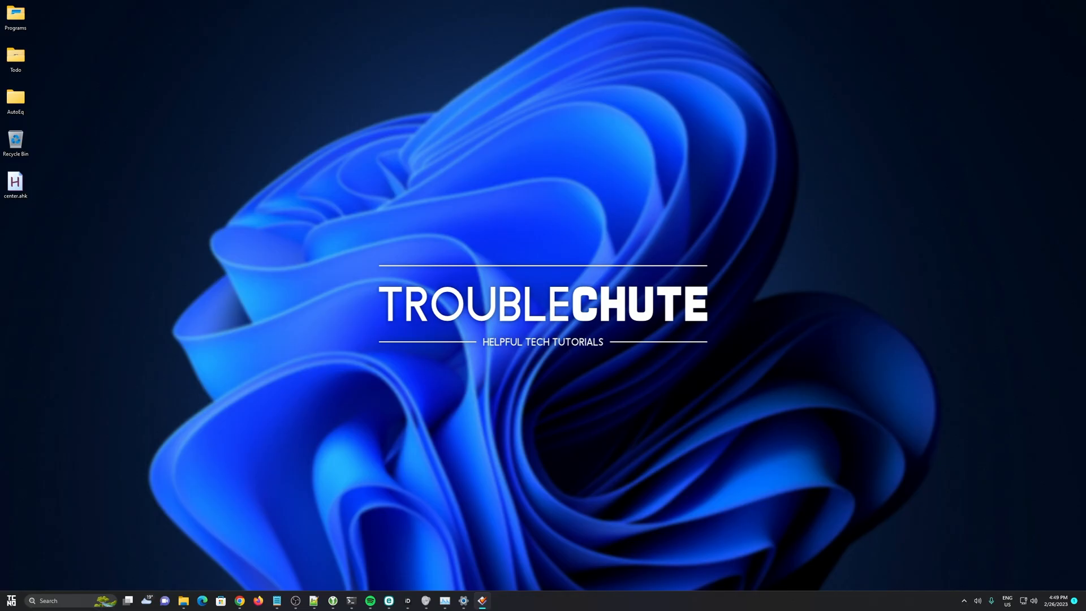
key(super+e)
drag(148, 194, 630, 149)
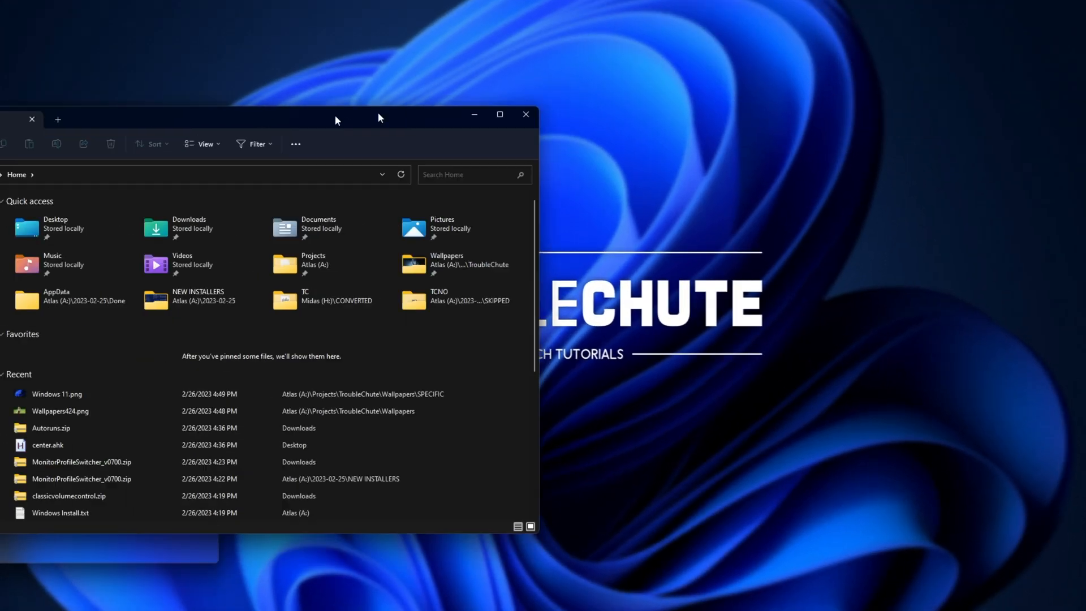
drag(656, 94, 655, 100)
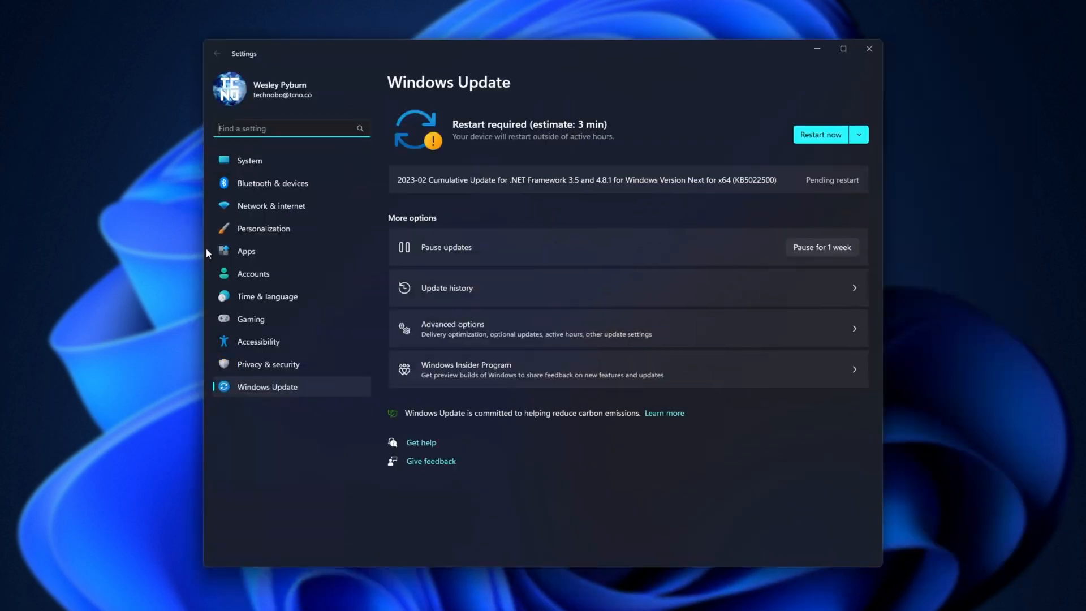
In the Start personalization settings, turn off recently added apps and recently opened items in Start, Jump Lists and File Explorer.
click(286, 230)
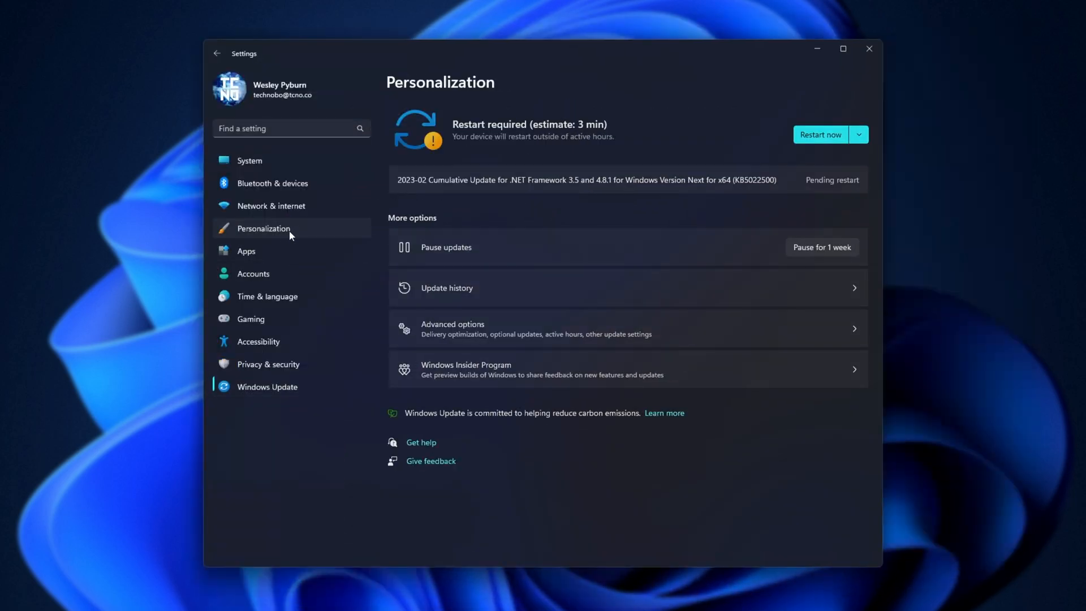
click(498, 464)
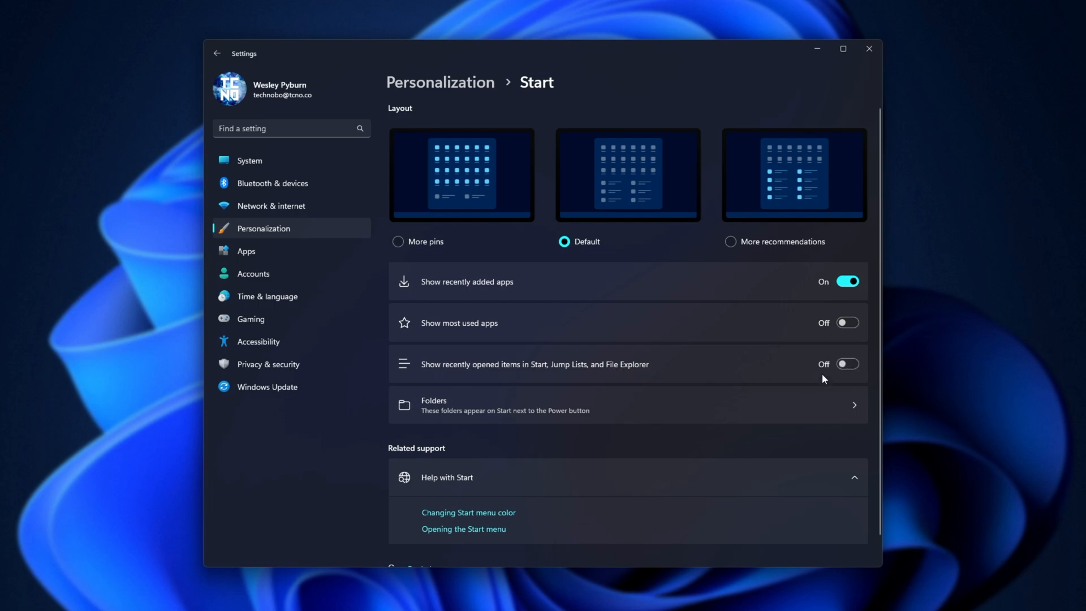
click(843, 283)
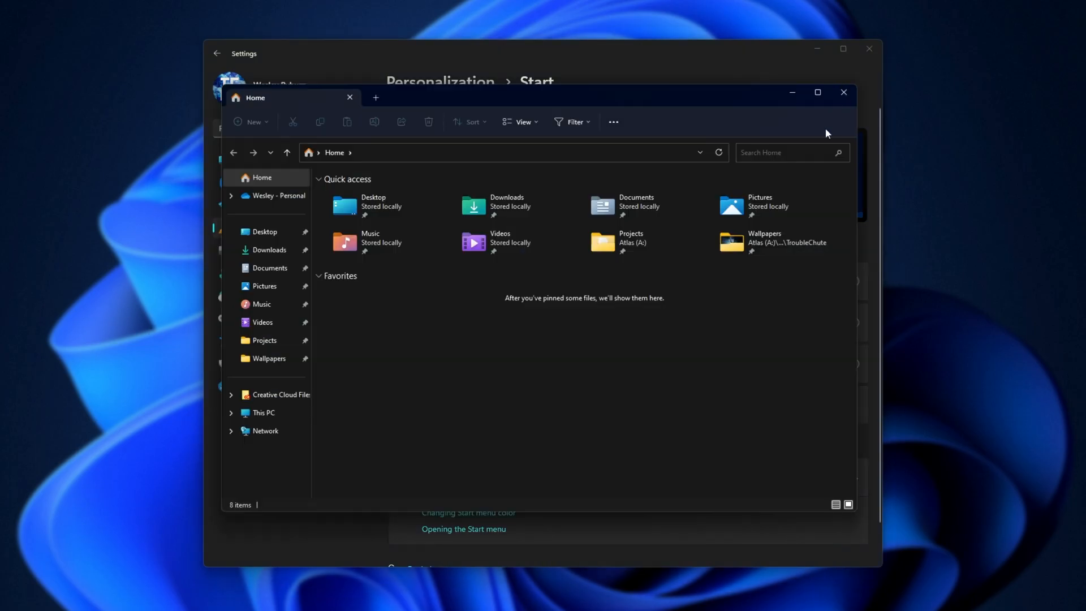
Check File Explorer's Home page for recent files, view the drives in This PC, and close the window.
drag(596, 458, 498, 317)
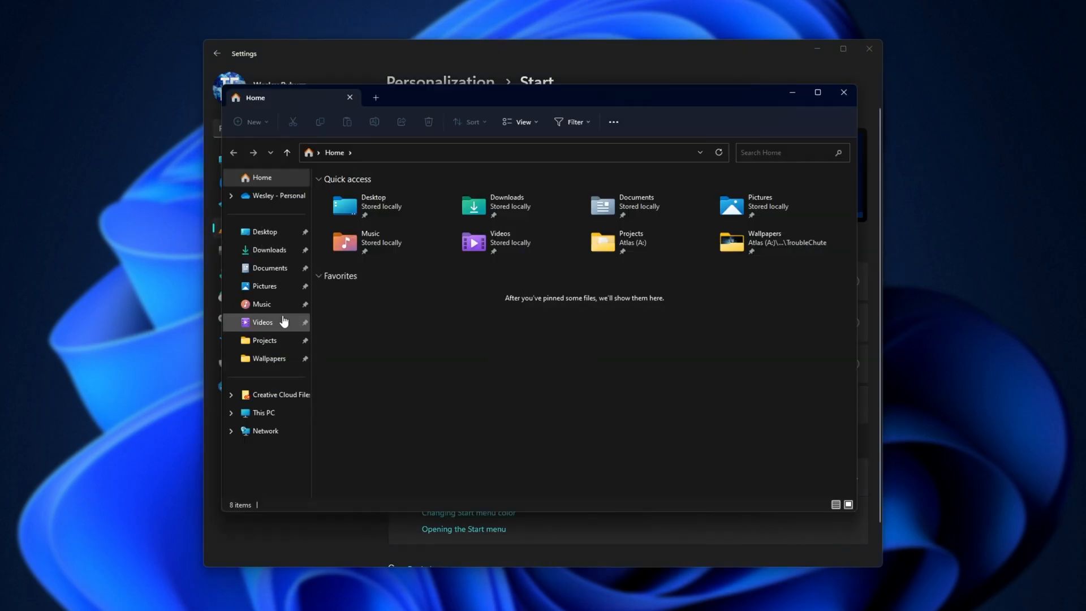
click(270, 414)
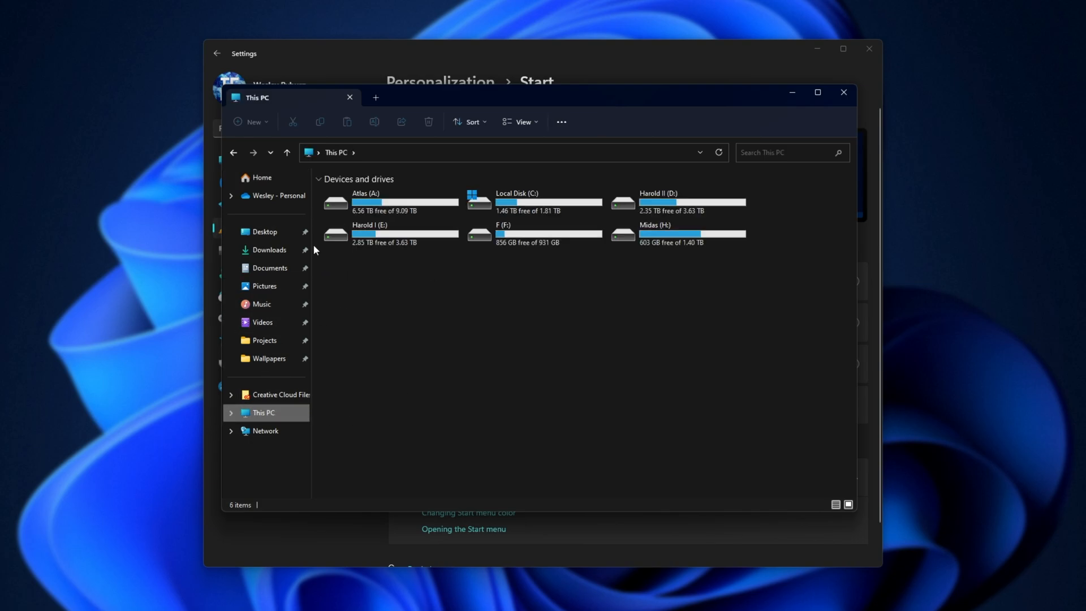
click(844, 92)
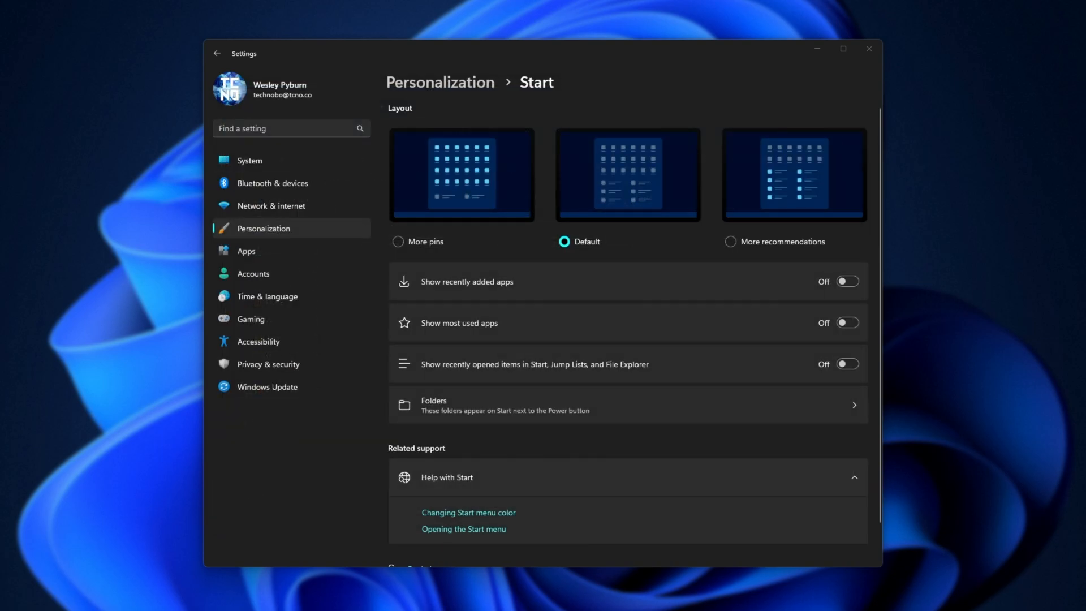
Open the Run dialog, enter "s" to check its autocomplete suggestions, and close the dialog.
key(super+r)
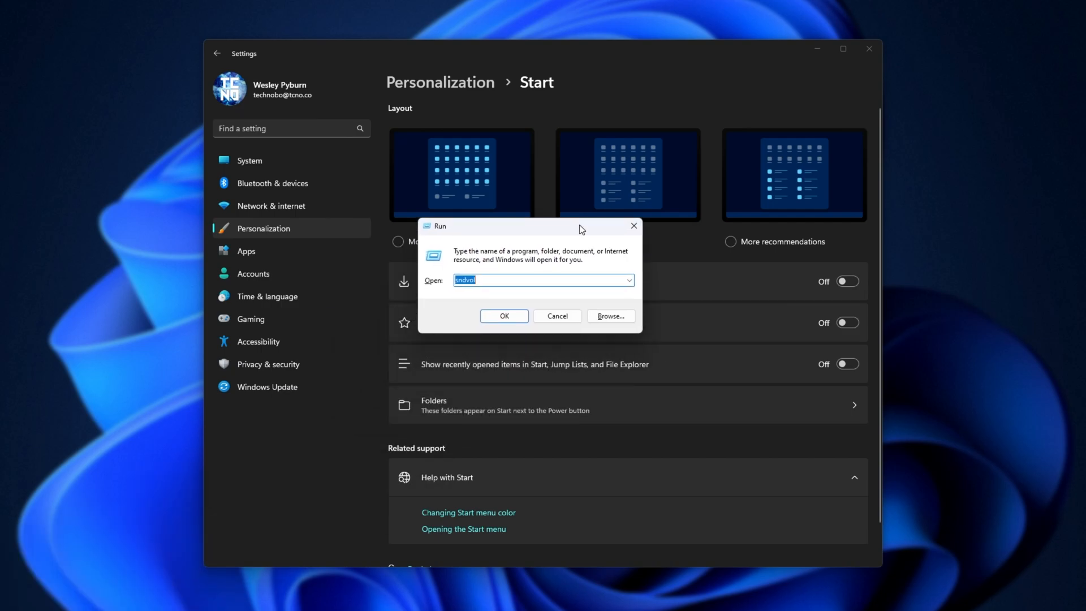
text(s)
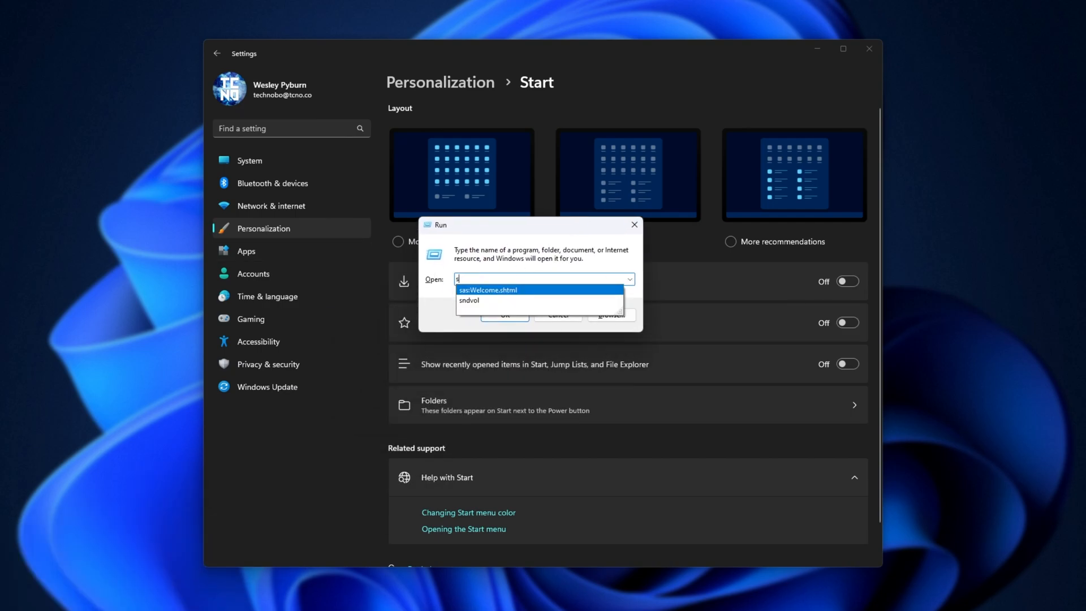
click(120, 263)
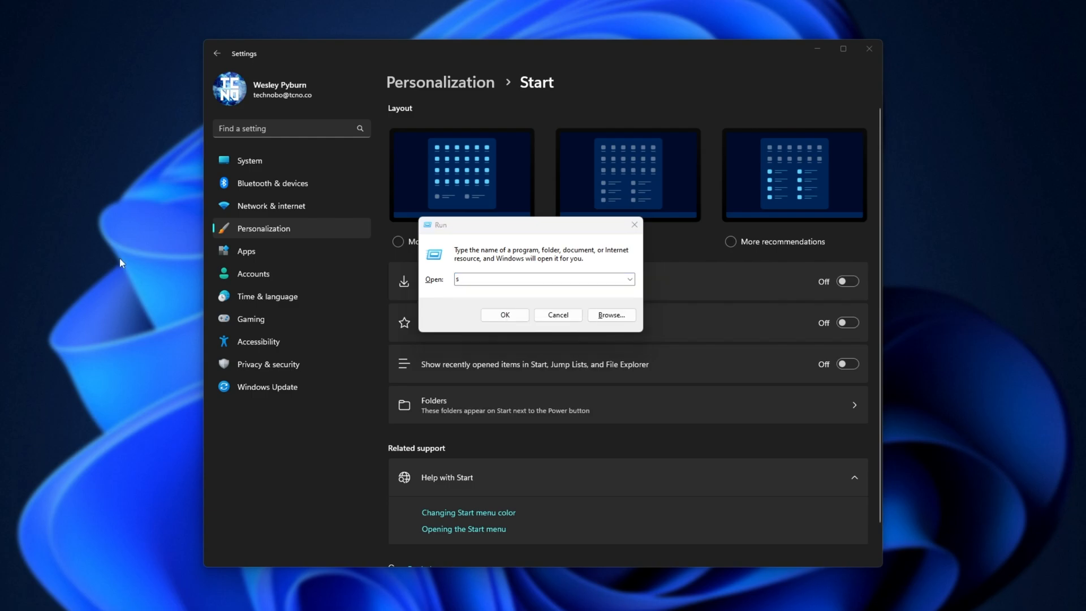
click(634, 224)
Find and open Registry Editor, and expand HKEY_CURRENT_USER.
key(super)
text(rege)
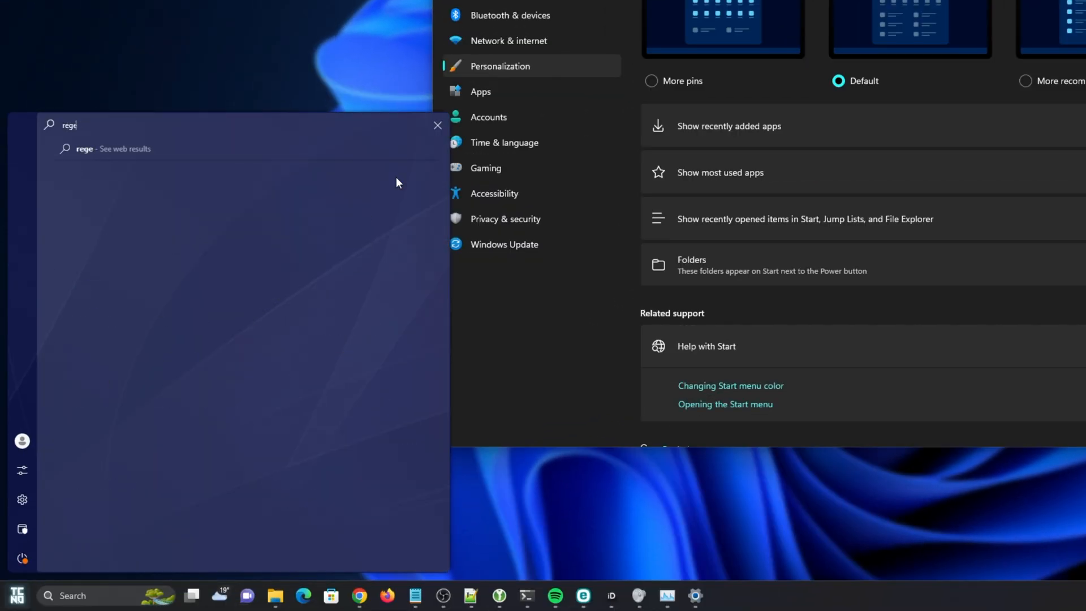
key(BackSpace)
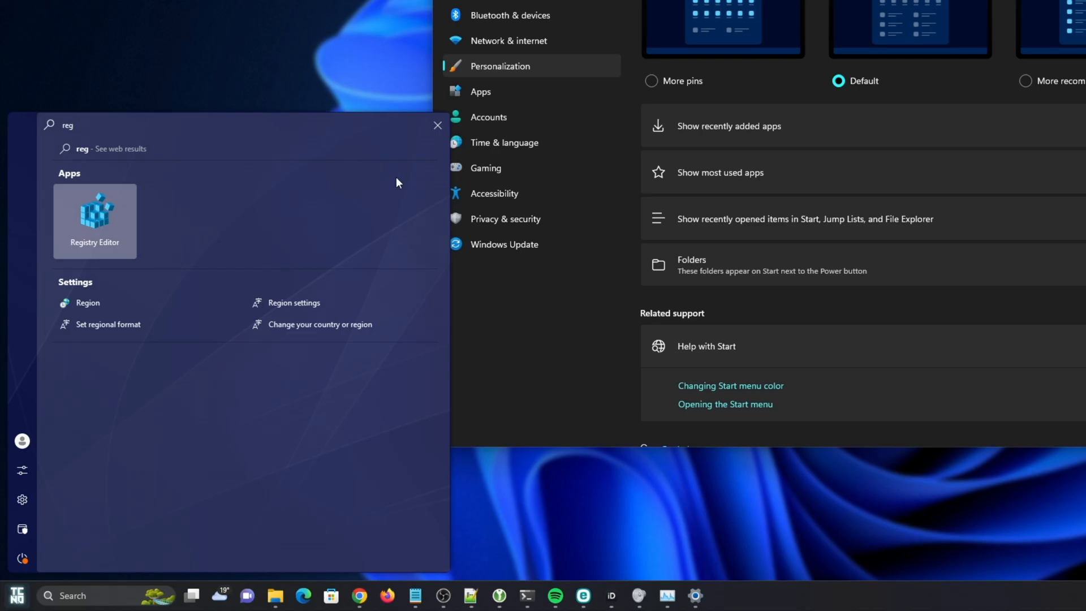
key(Return)
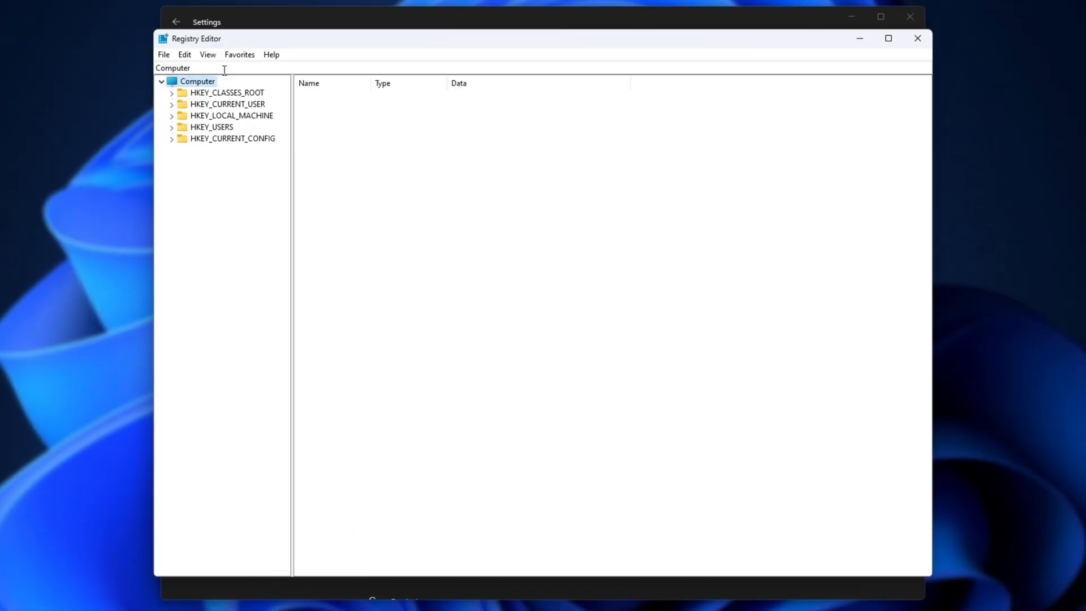
click(234, 107)
double_click(235, 109)
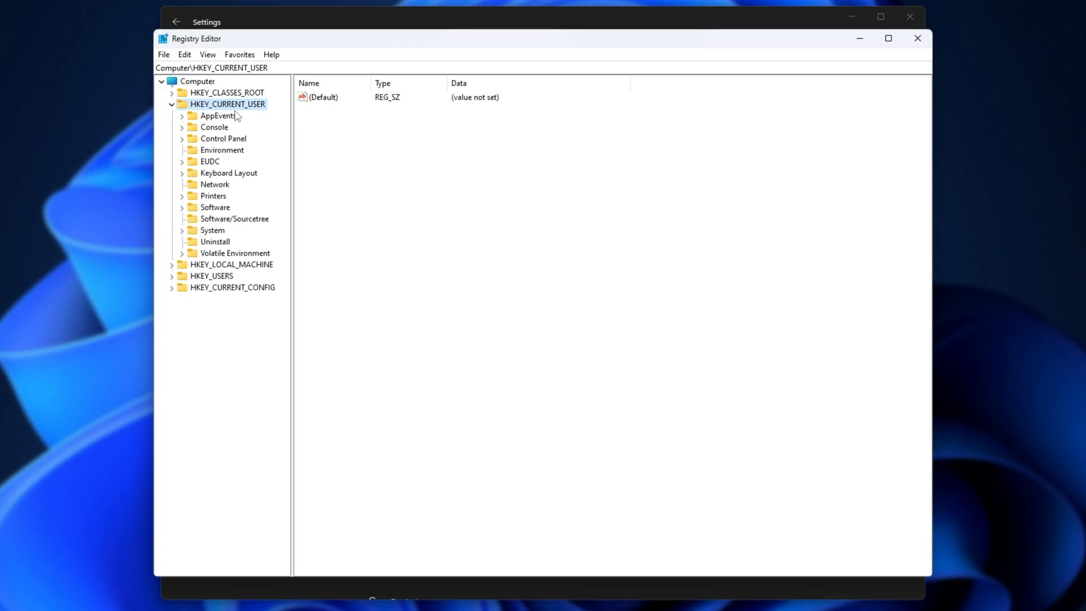
Navigate from HKEY_CURRENT_USER to Software\Microsoft\Windows\CurrentVersion\Explorer and expand the Explorer key.
key(s)
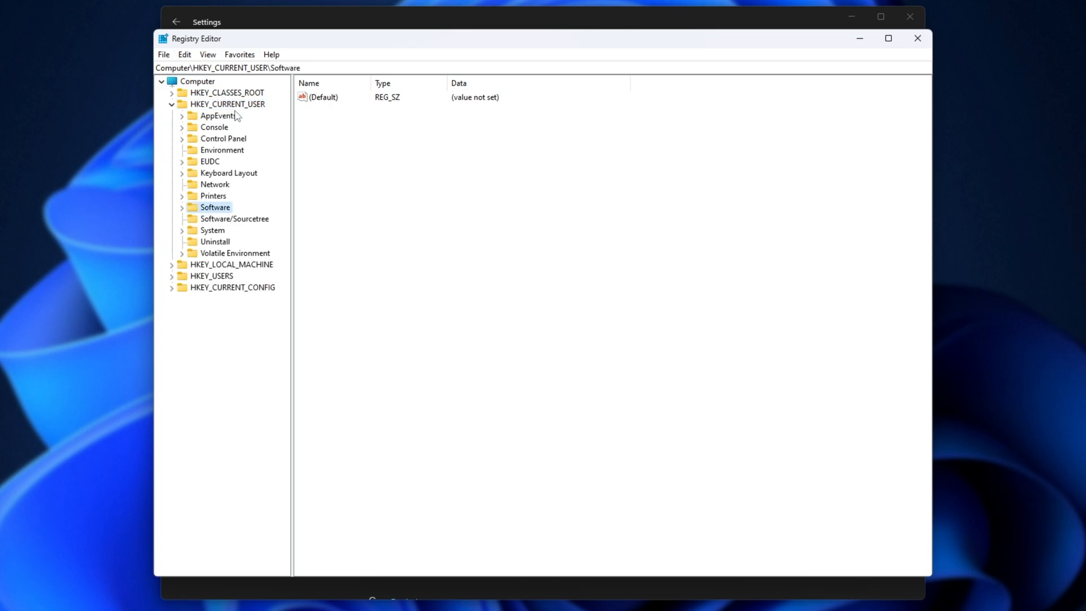
key(Right)
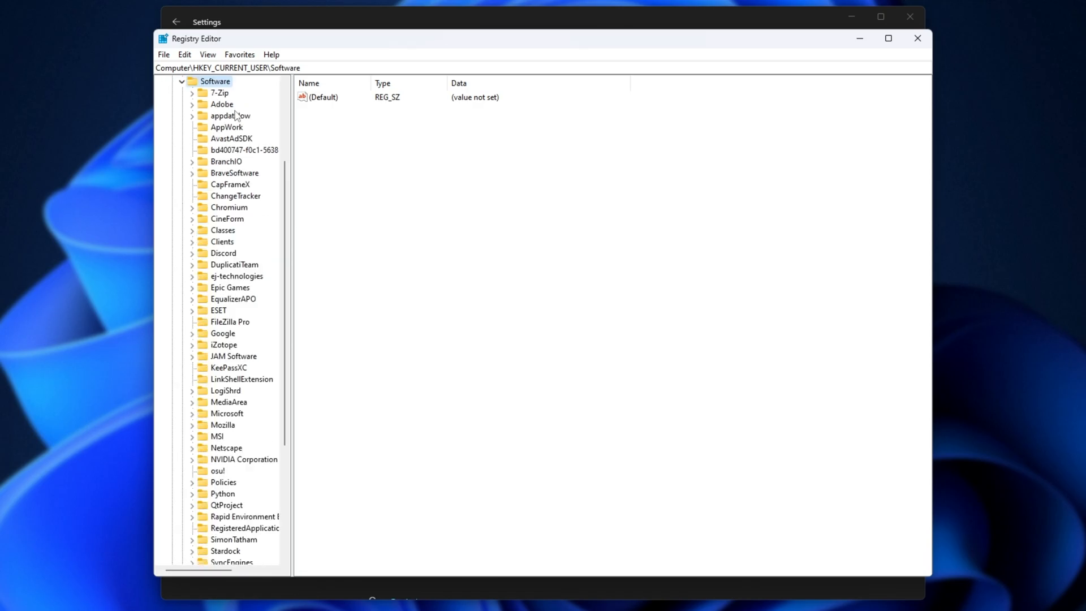
key(m)
key(i)
key(Right)
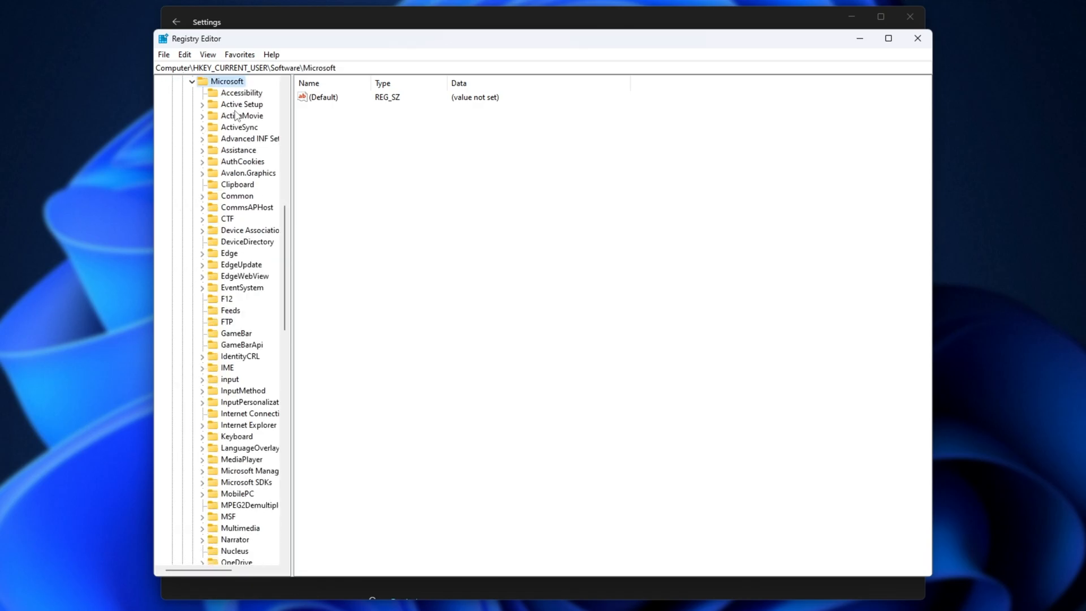
key(w)
key(i)
key(Right)
key(c)
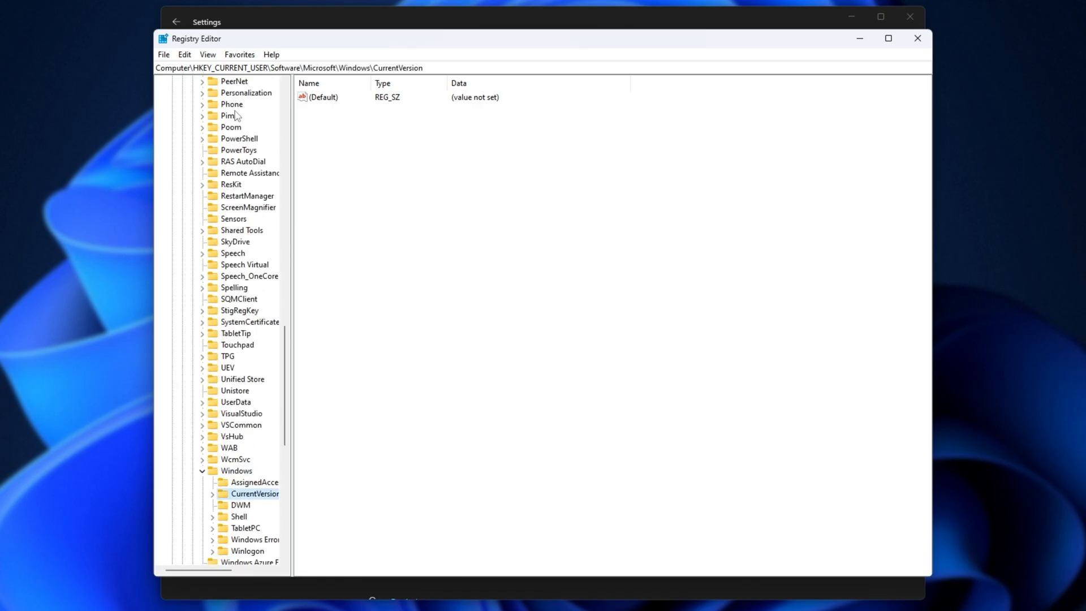
key(Right)
key(e)
key(Right)
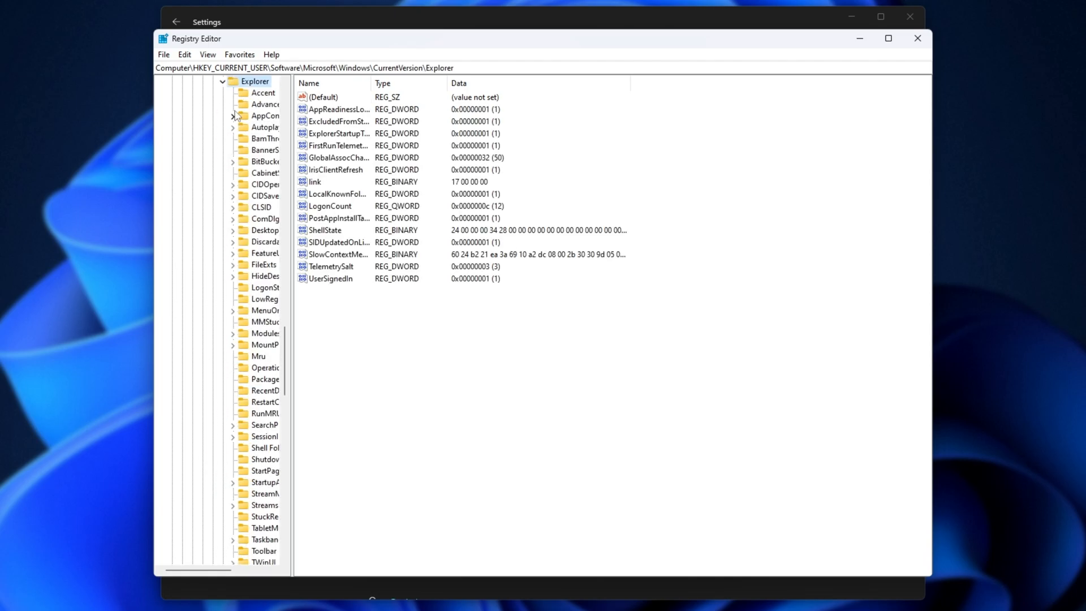
Widen the key tree and create a new key named AutoComplete under Explorer.
drag(292, 112, 368, 113)
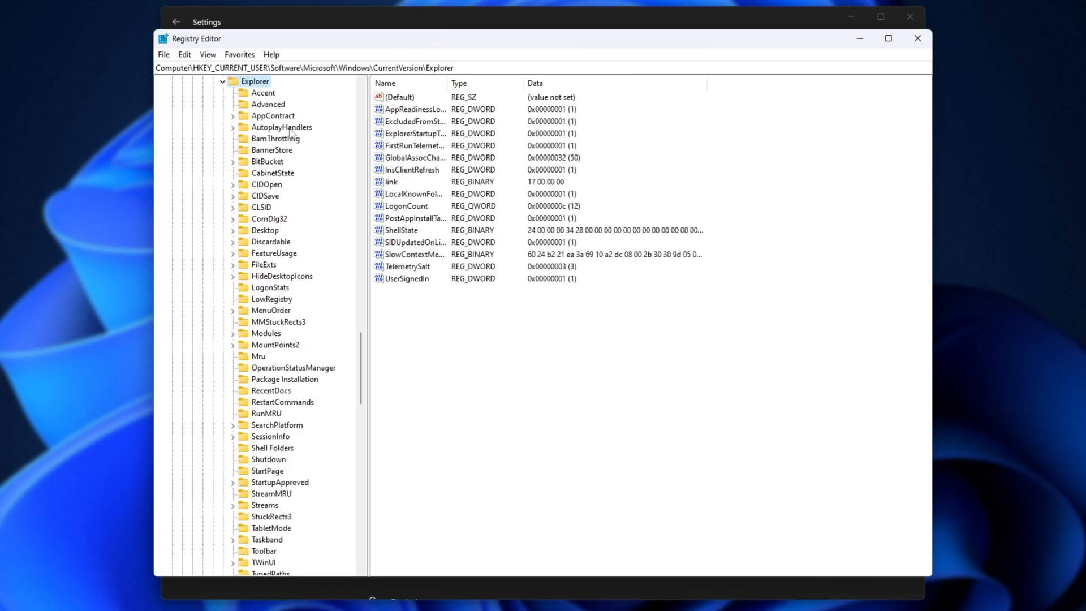
scroll(271, 130, up, 1)
right_click(246, 120)
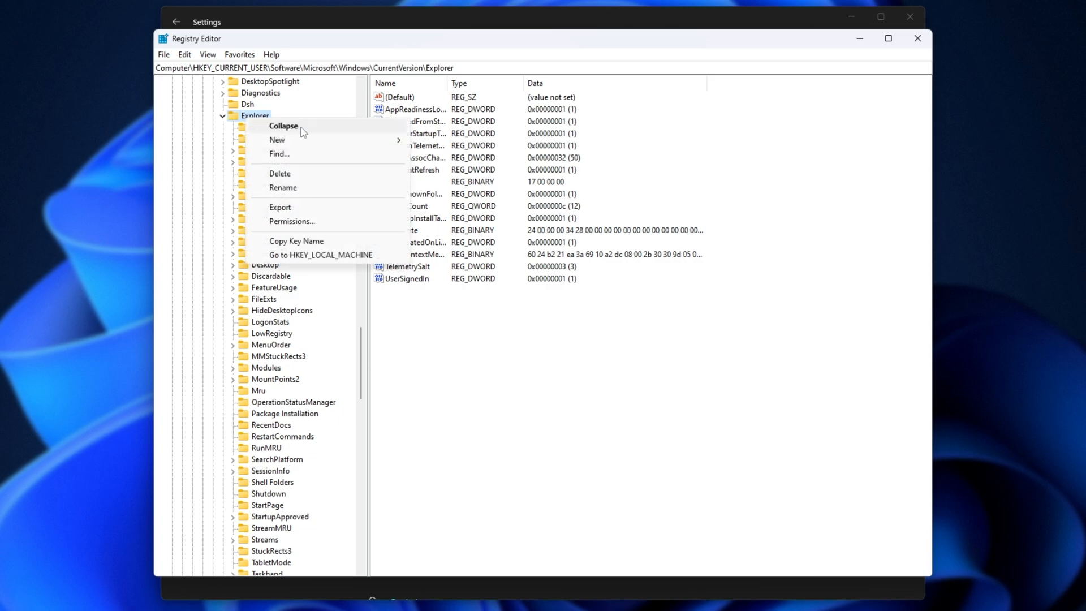
mouse_move(308, 141)
click(437, 140)
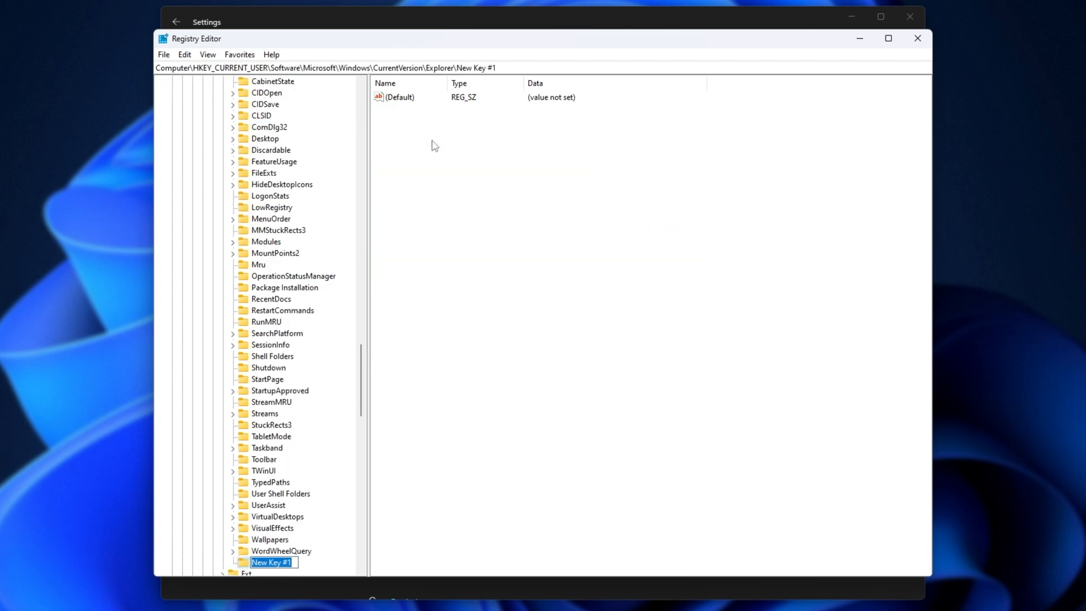
text(AutoComplete)
key(Return)
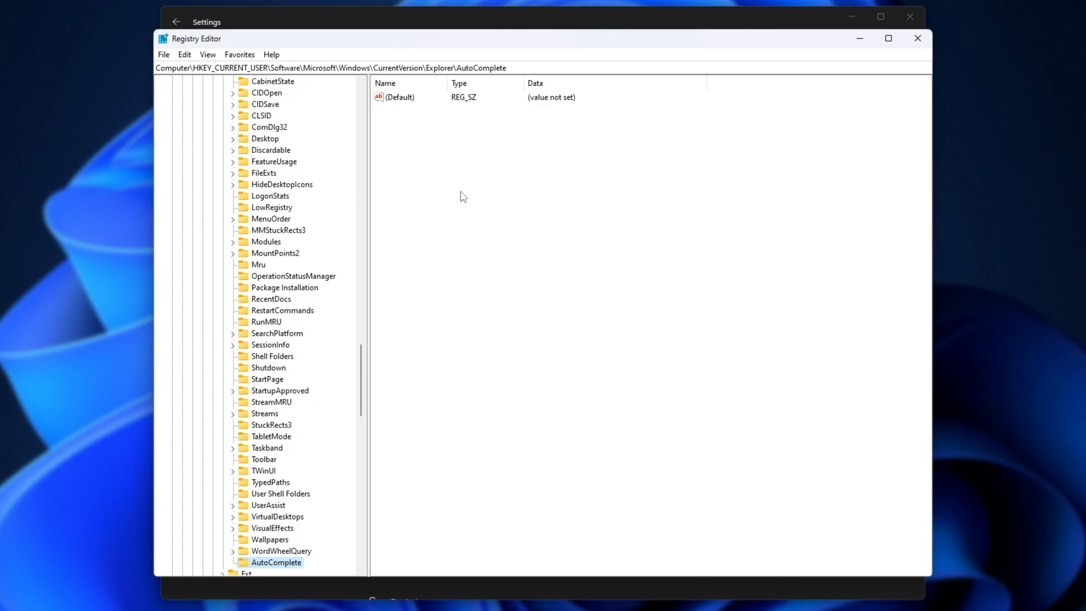
Add a string value named AutoSuggest to the AutoComplete key.
right_click(458, 137)
mouse_move(504, 145)
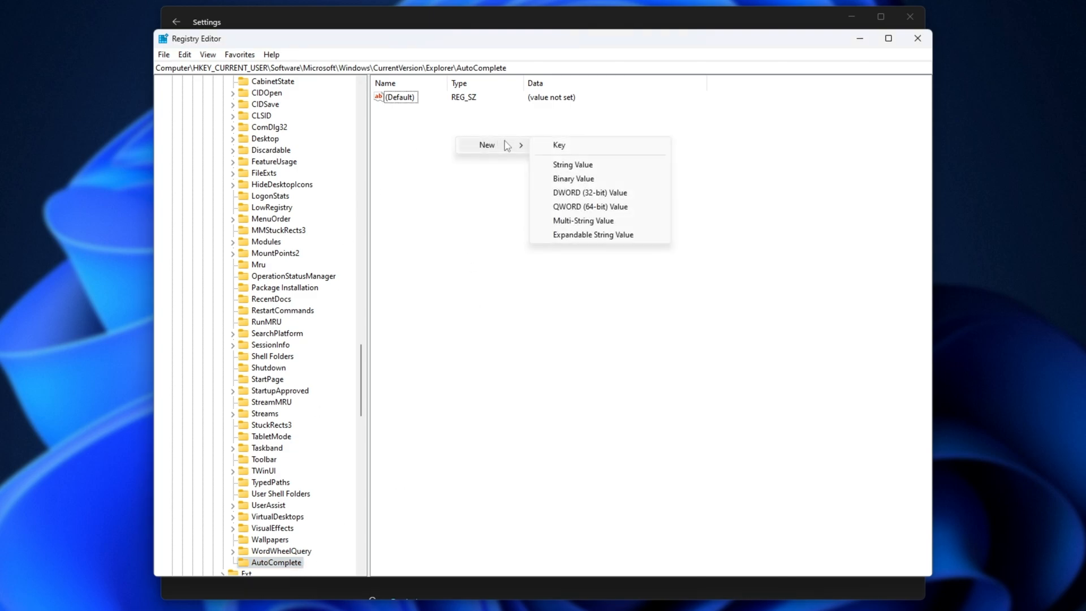
click(577, 165)
text(A)
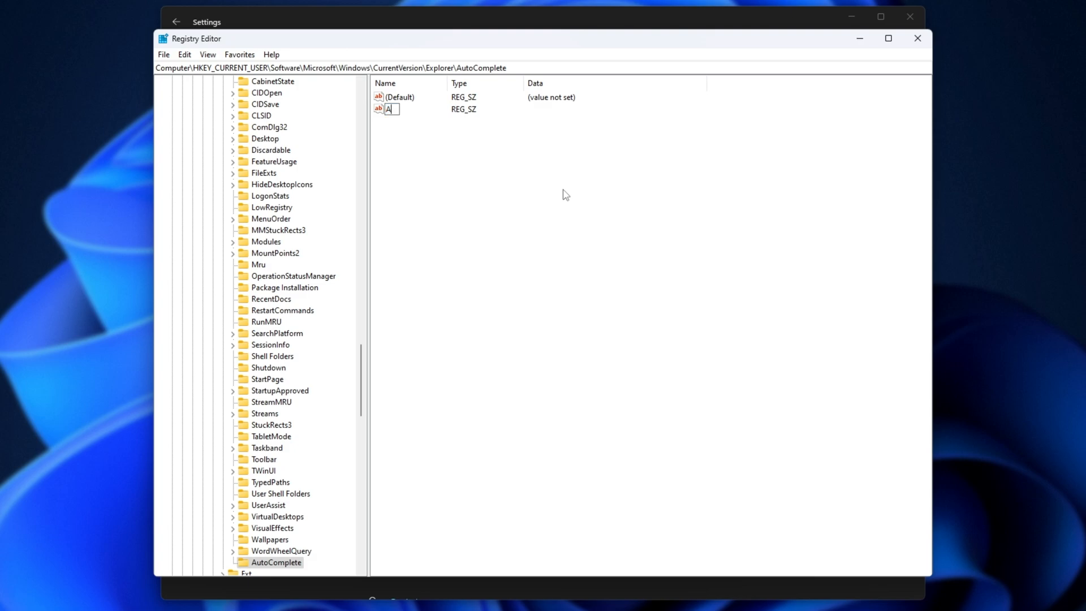
text(utoSuggest)
key(Return)
Set the value data of AutoSuggest to "no".
key(Return)
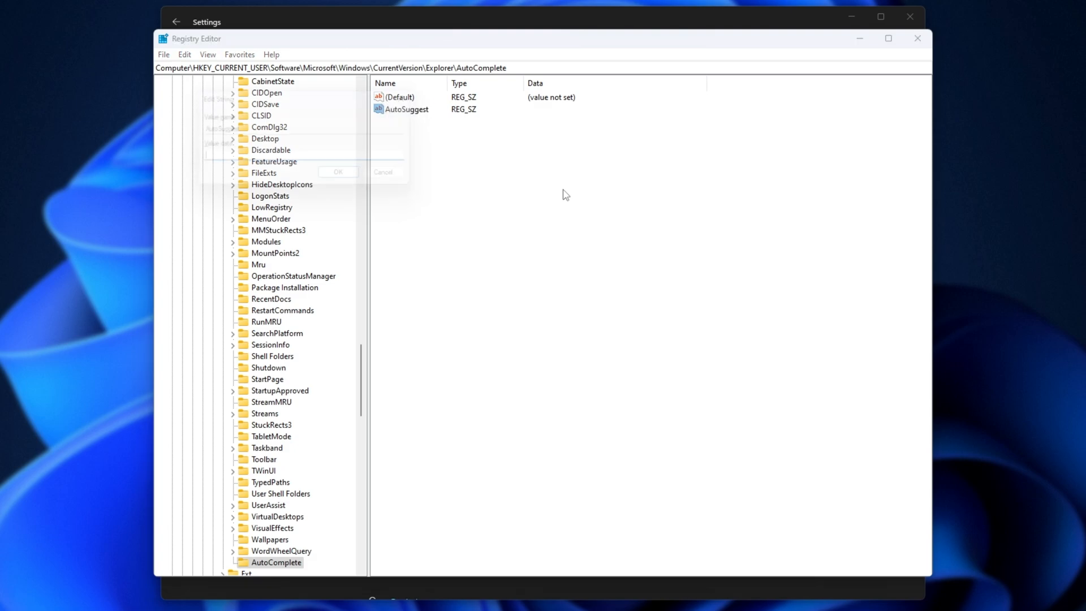
text(no)
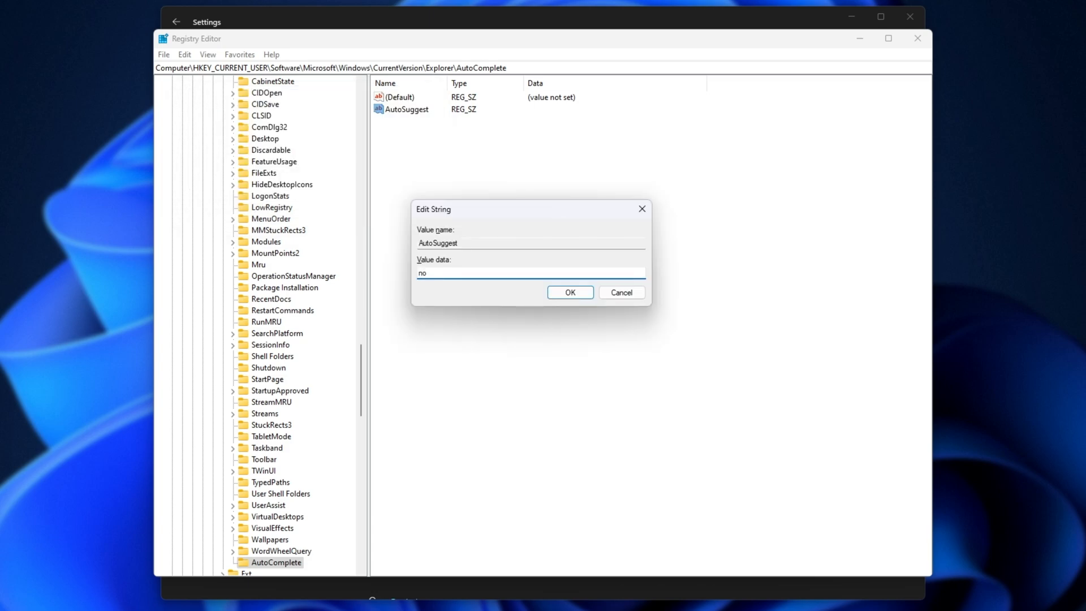
key(Return)
click(726, 262)
key(super)
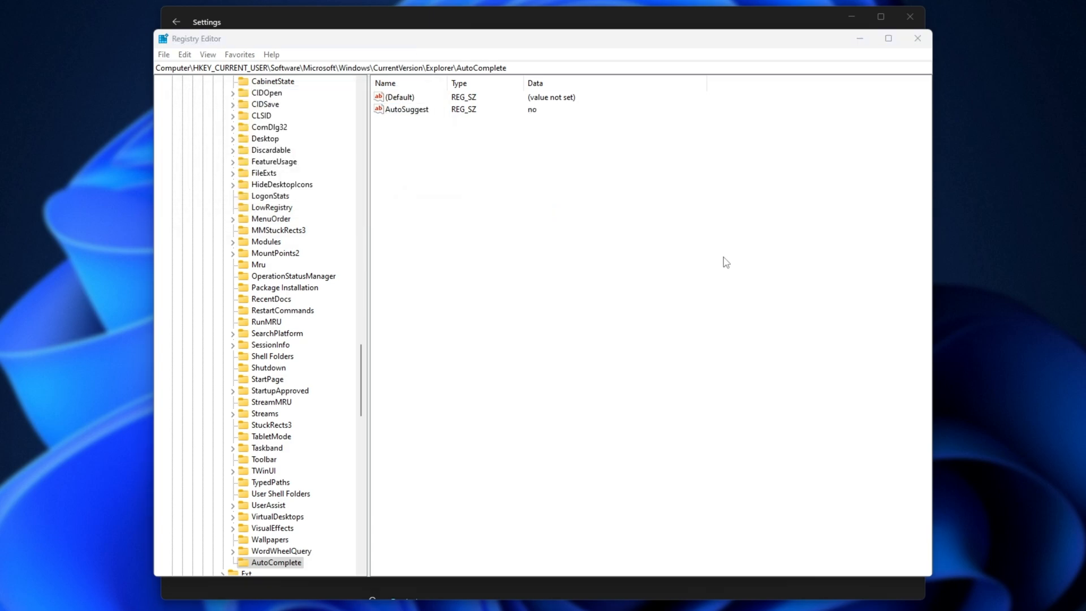
Test the Run dialog for suggestions with "s", and close it together with the Registry Editor.
key(super+r)
text(s)
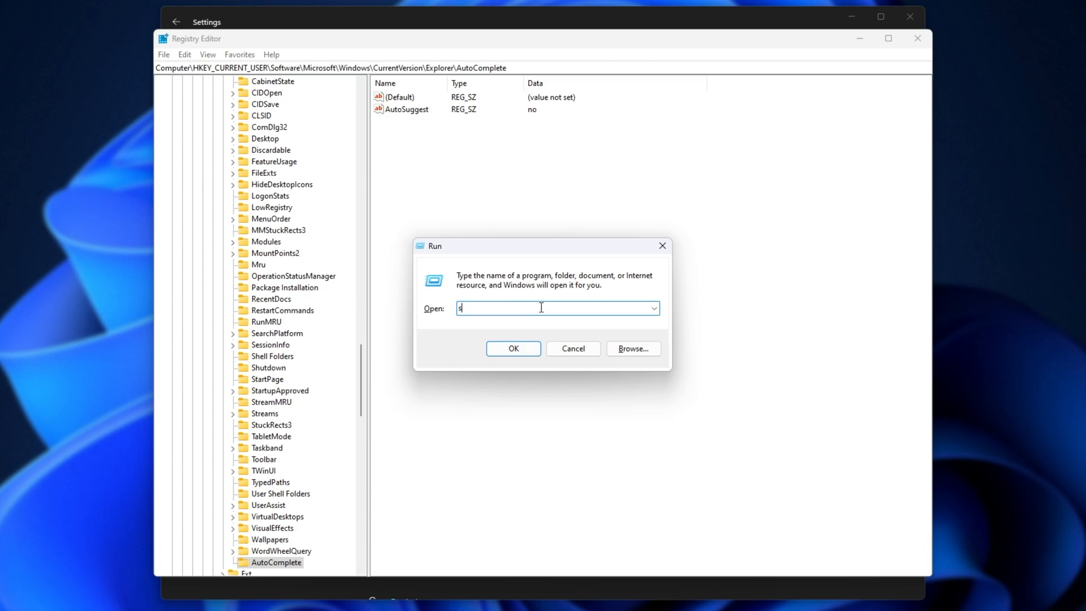
drag(574, 310, 360, 310)
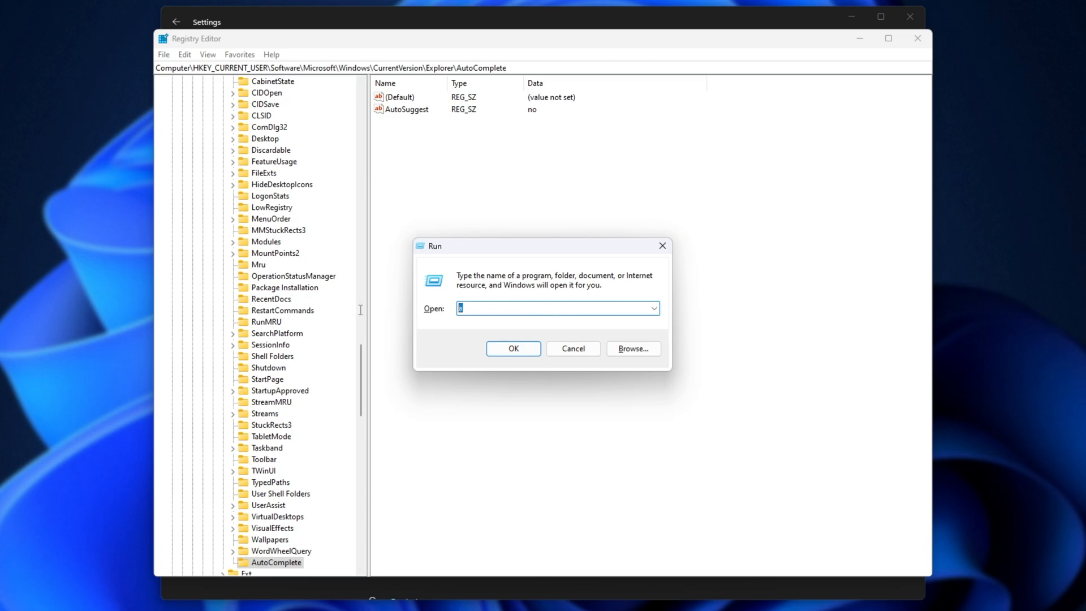
click(663, 245)
click(918, 37)
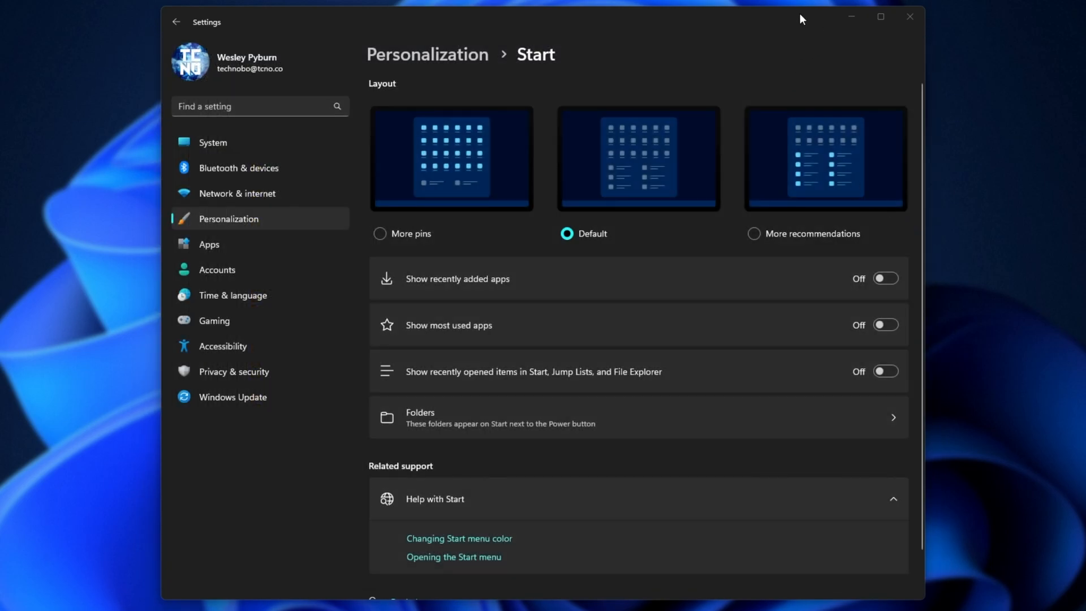
Open a File Explorer window, search Home for "sasdads" to check for search suggestions, and return to Home.
key(super+e)
click(815, 138)
text(s)
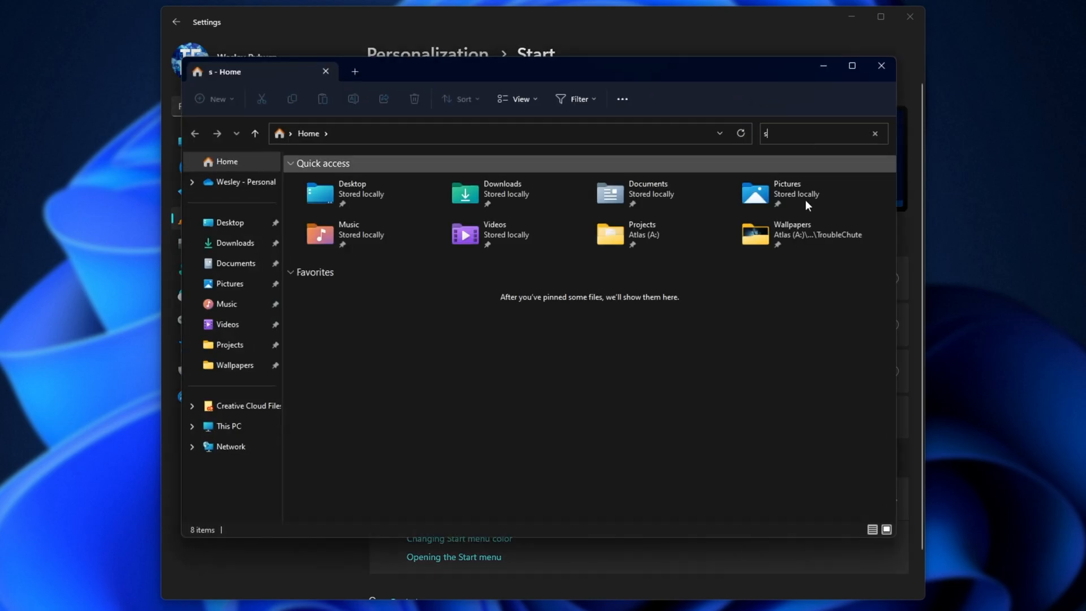
text(asdads)
key(Return)
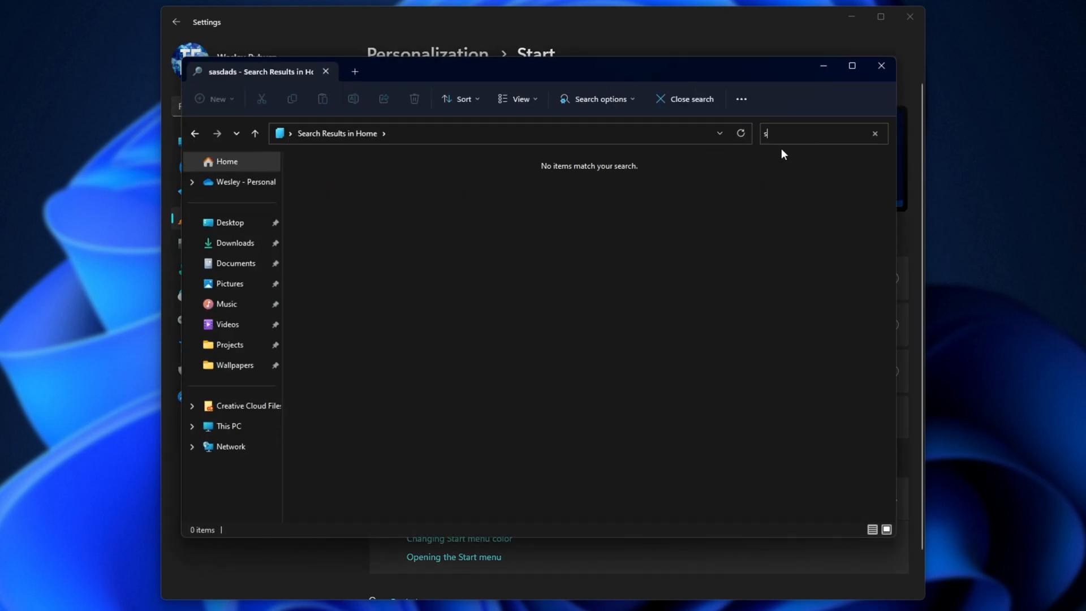
key(alt+Left)
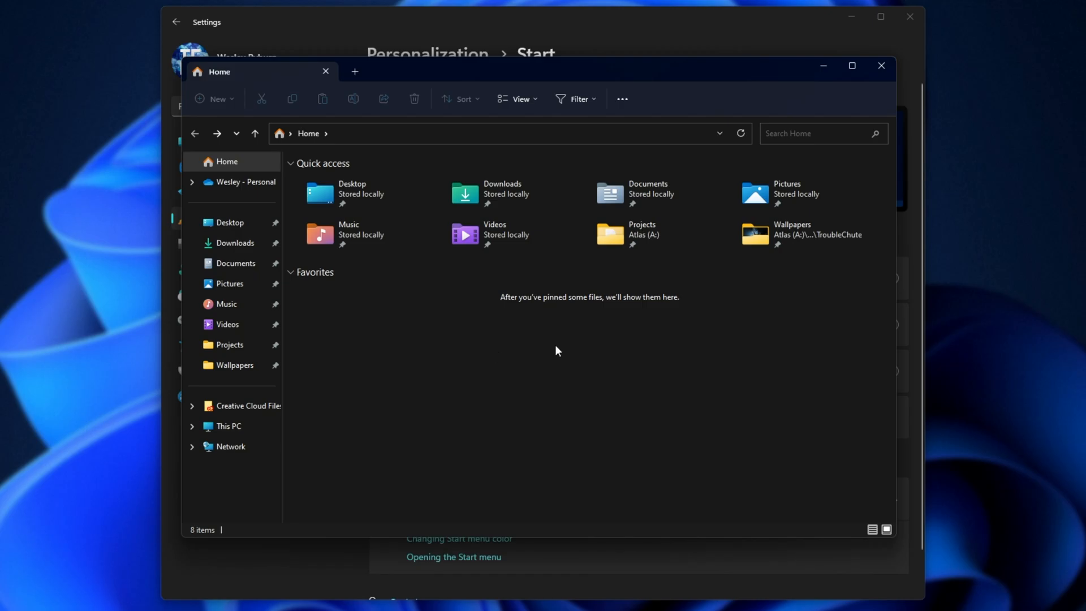
Look up "steam" in the Start menu search and dismiss the results without launching anything.
key(super)
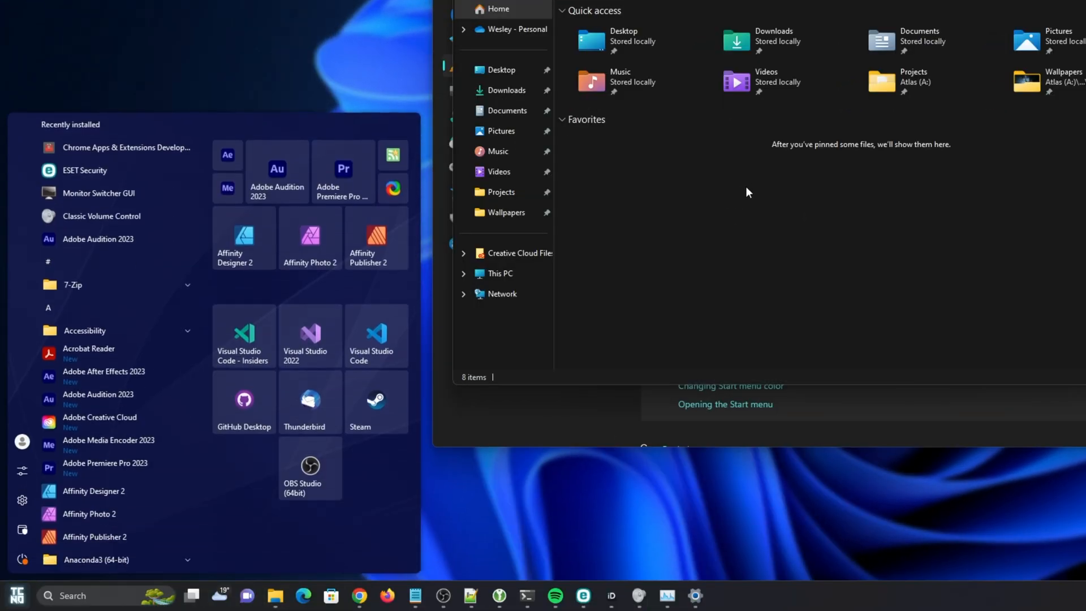
text(steam)
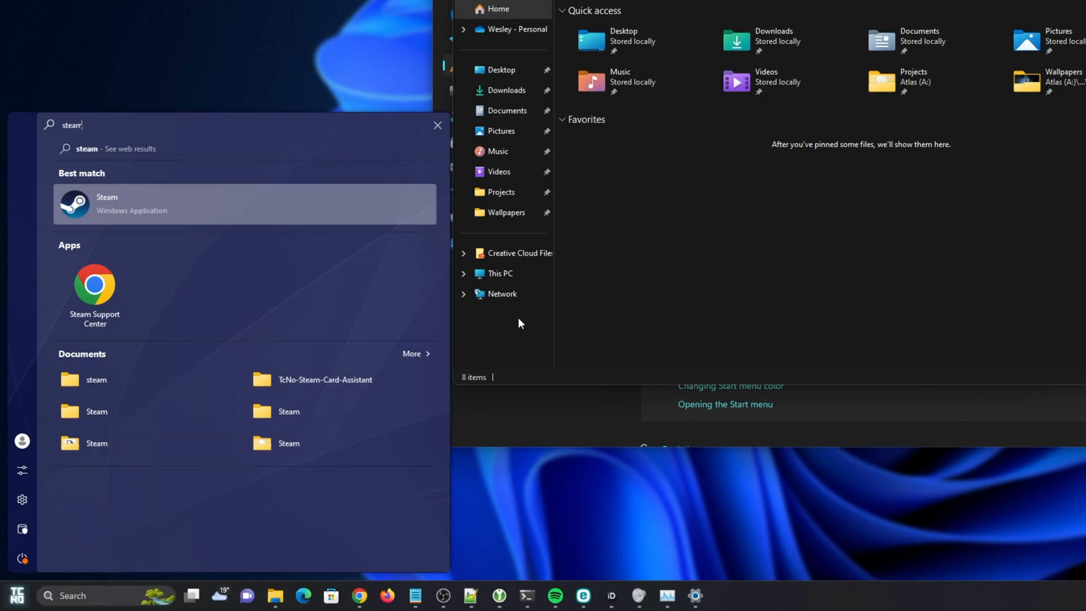
click(675, 267)
Find Indexing Options by searching for "index" and open its indexed locations for modification.
key(super)
text(index)
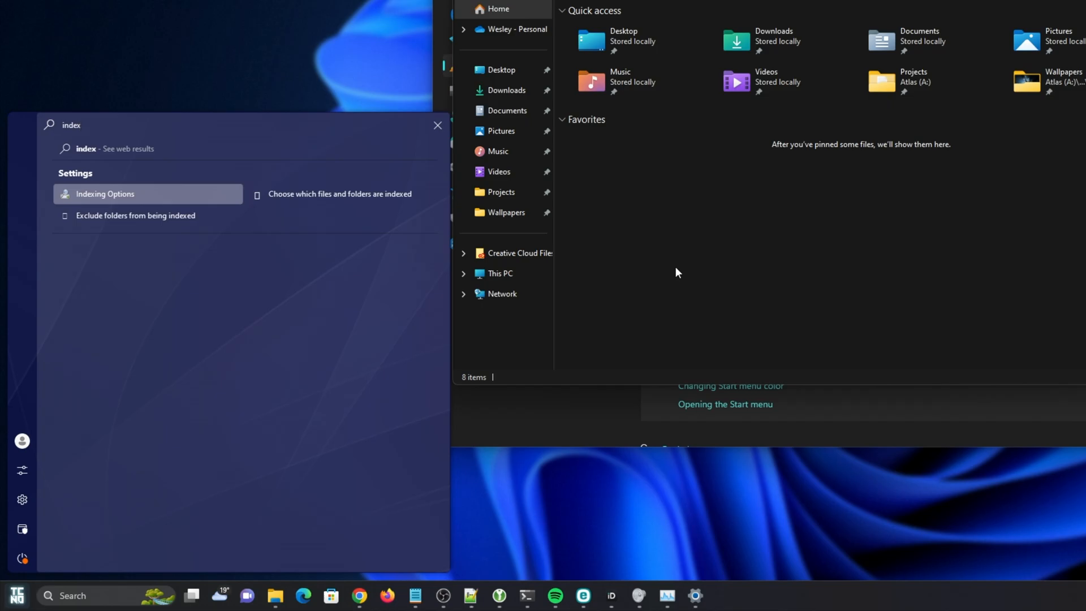
key(Return)
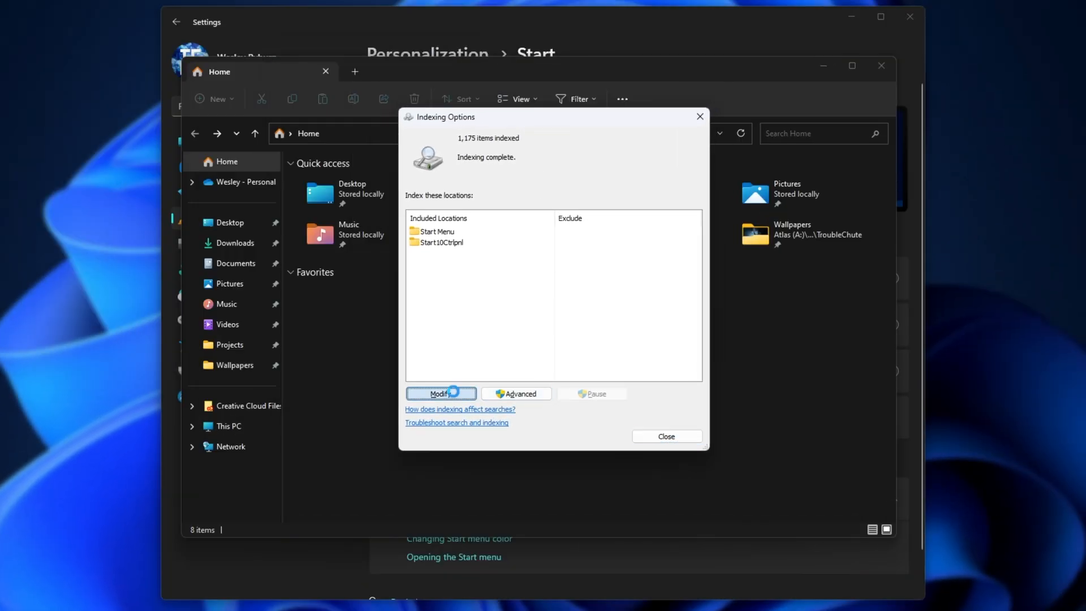
click(444, 393)
Try including Local Disk (C:) and the personal profile folder under Users in the indexed locations, and clear those selections again.
click(447, 207)
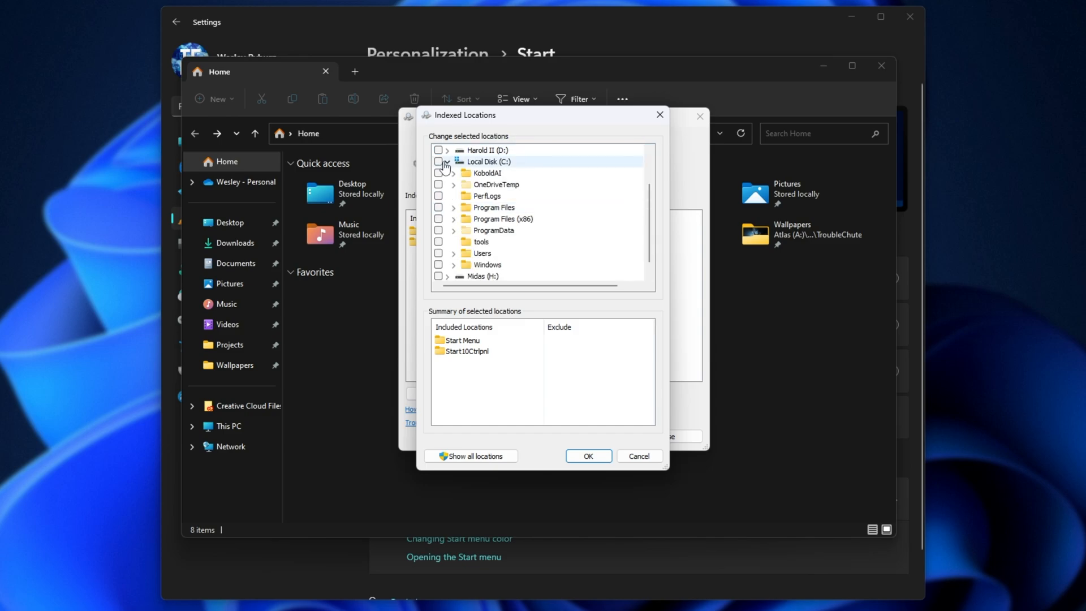
click(438, 161)
click(454, 253)
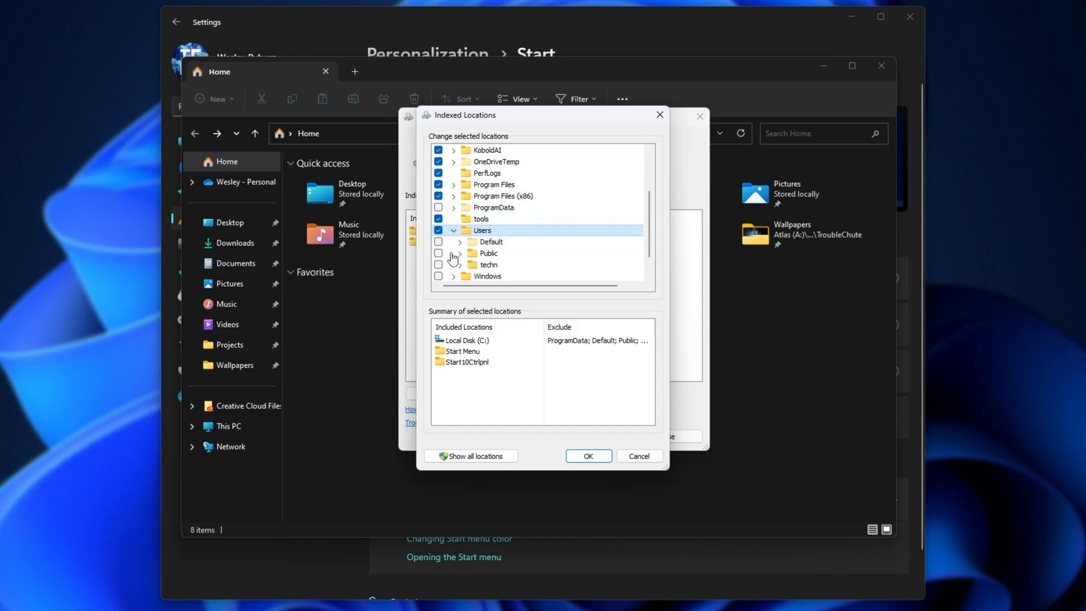
click(438, 264)
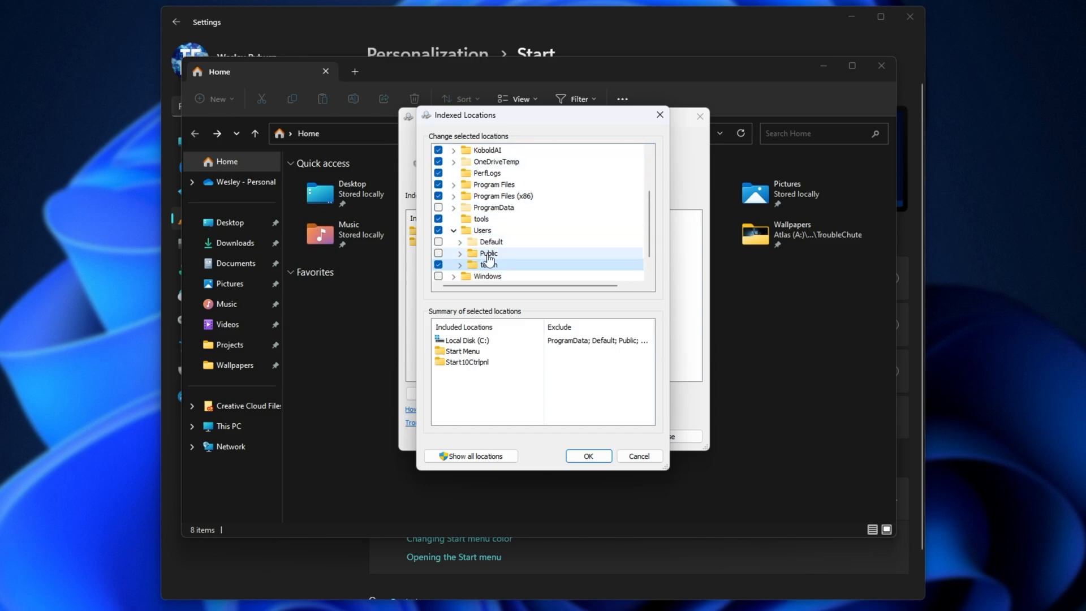
scroll(458, 255, up, 2)
click(439, 207)
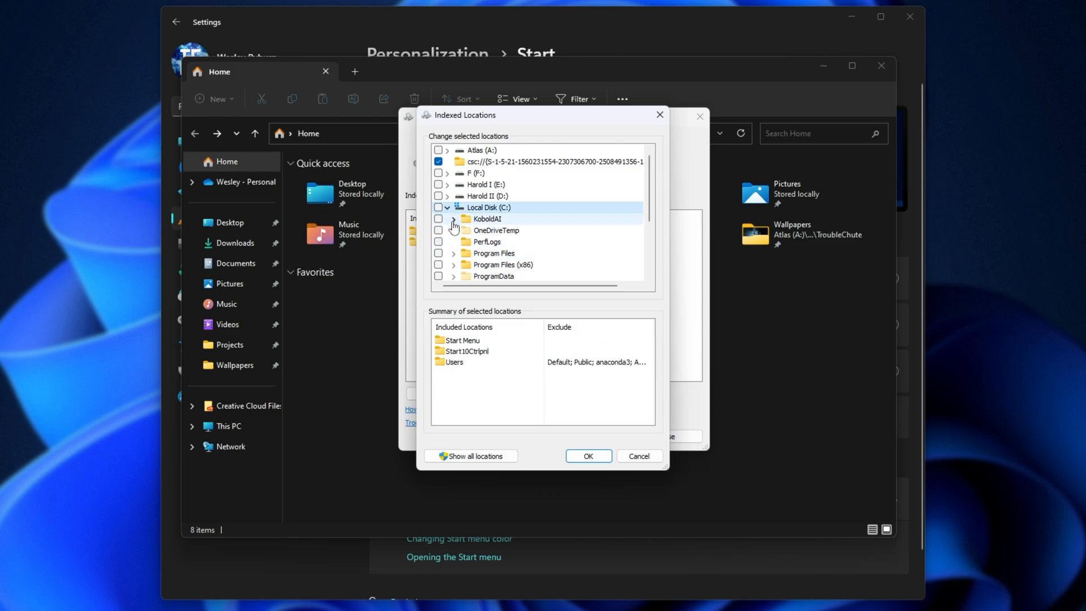
scroll(447, 226, down, 2)
click(454, 242)
click(438, 241)
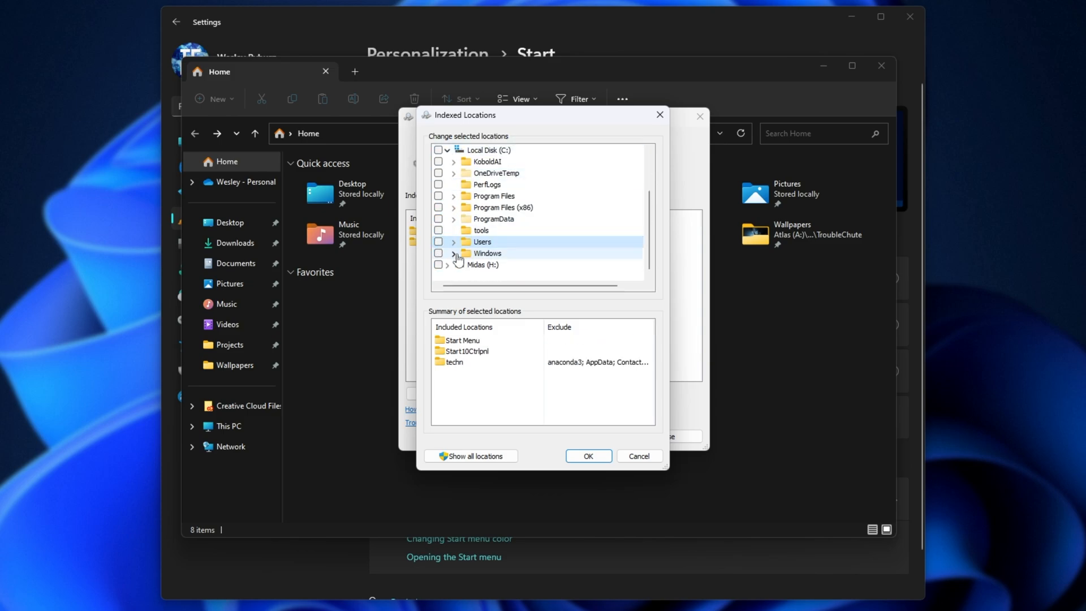
Inspect where the included Start Menu and Start10Ctrlpnl locations sit in the folder tree and collapse Local Disk (C:).
click(478, 340)
click(485, 351)
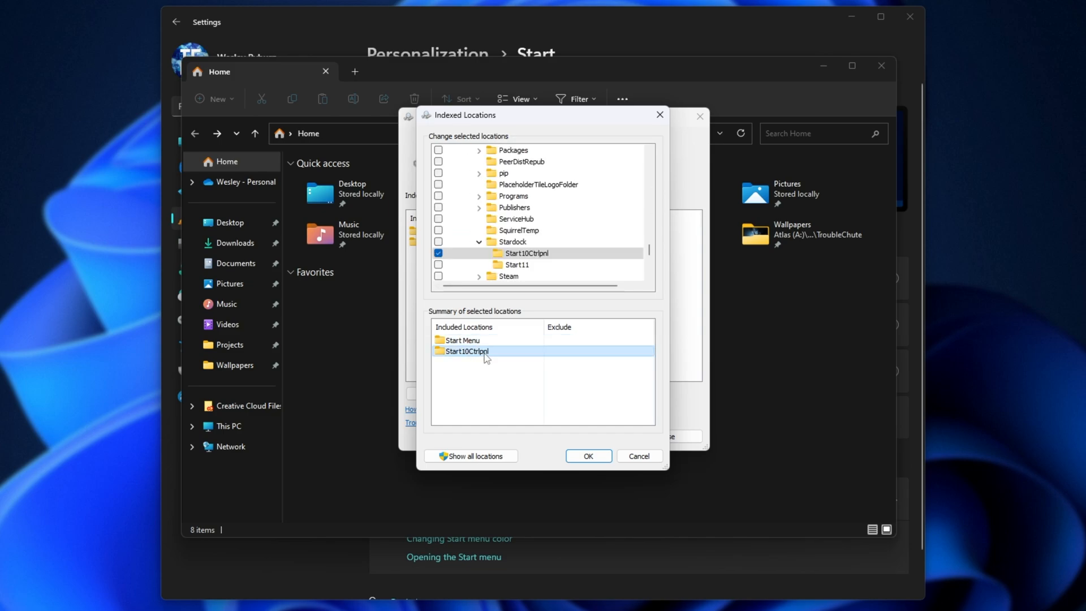
click(448, 208)
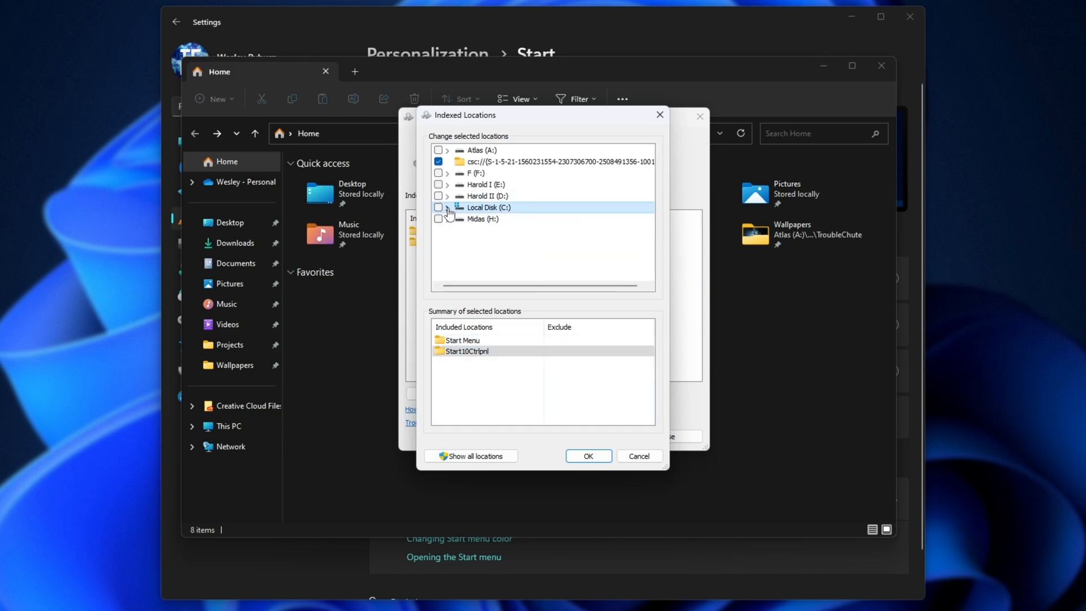
key(super)
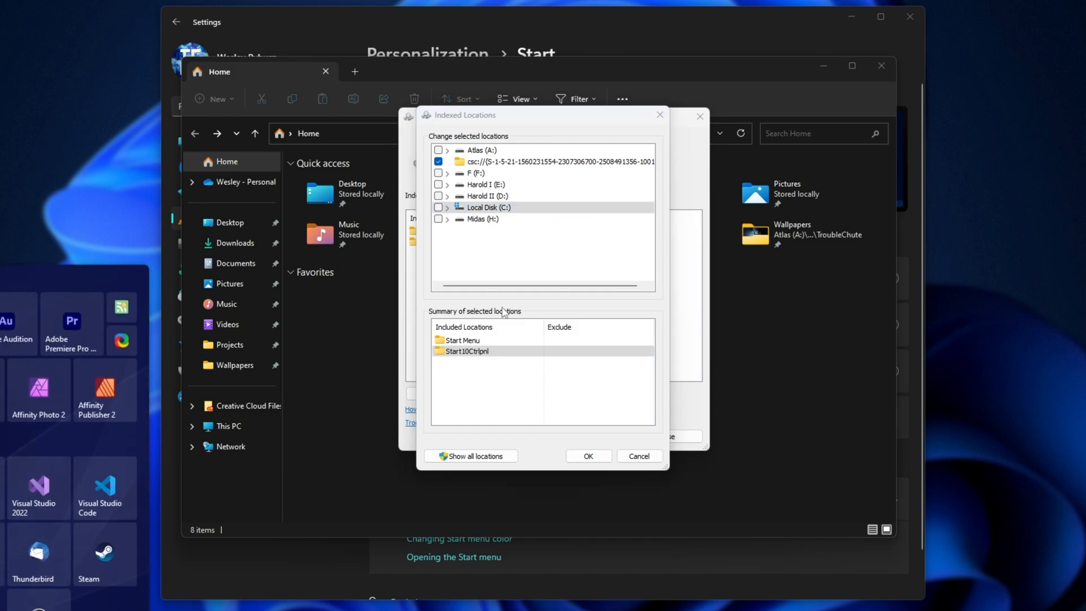
click(536, 428)
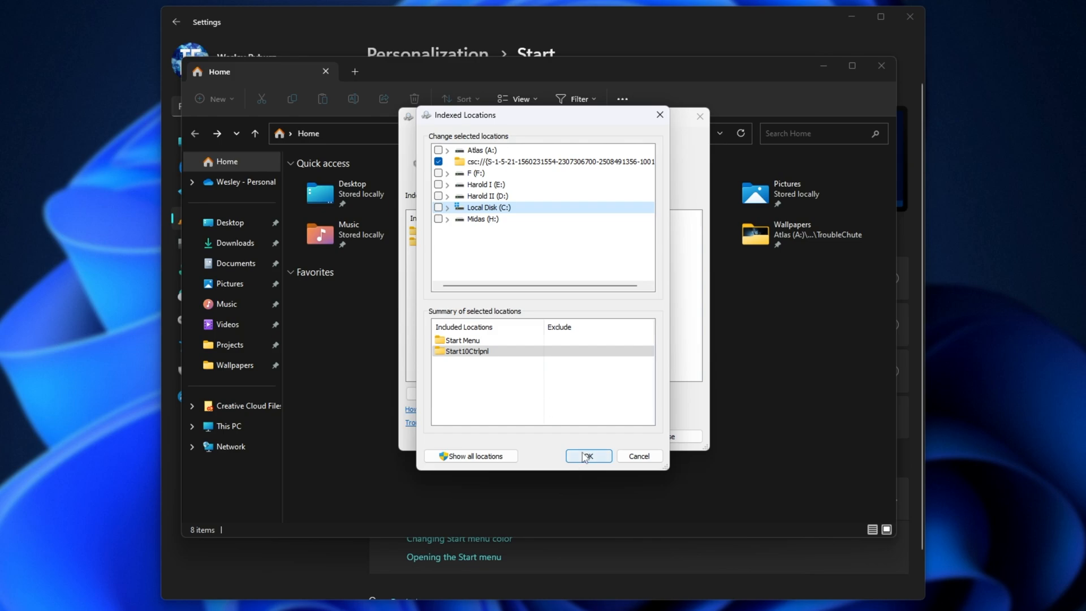
Examine the folders available for indexing in the personal profile under Users on Local Disk (C:), and accept the current locations.
click(447, 207)
click(454, 219)
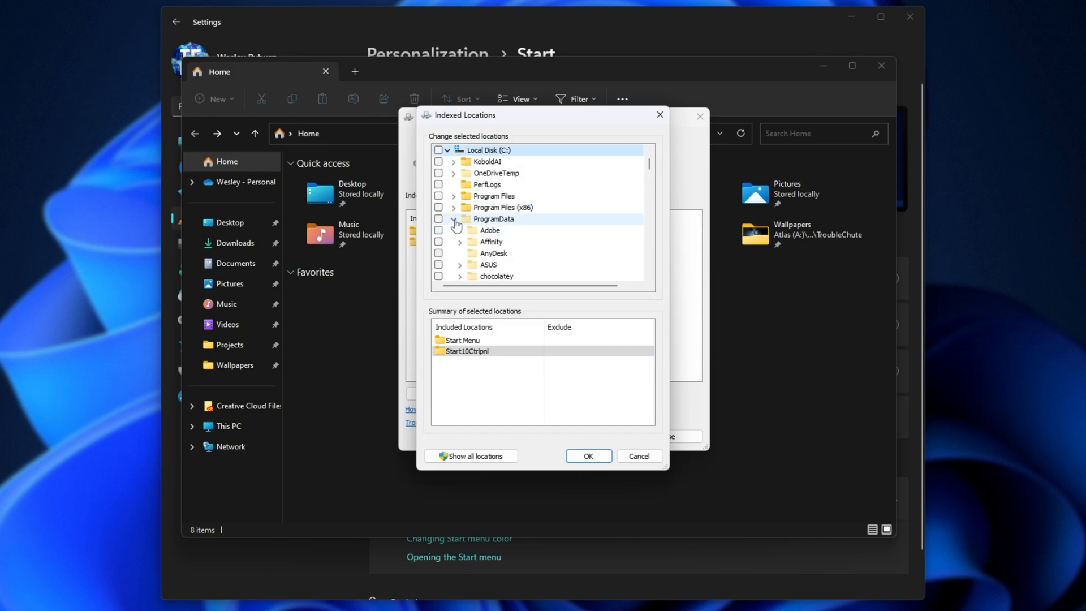
click(455, 218)
click(455, 242)
scroll(461, 244, down, 1)
click(462, 242)
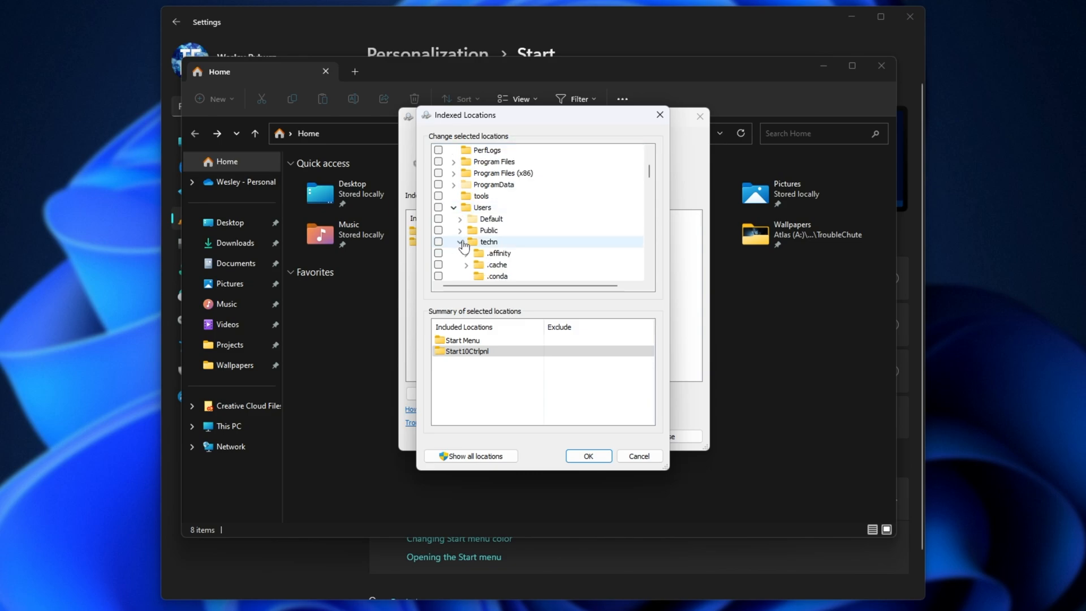
scroll(463, 245, down, 7)
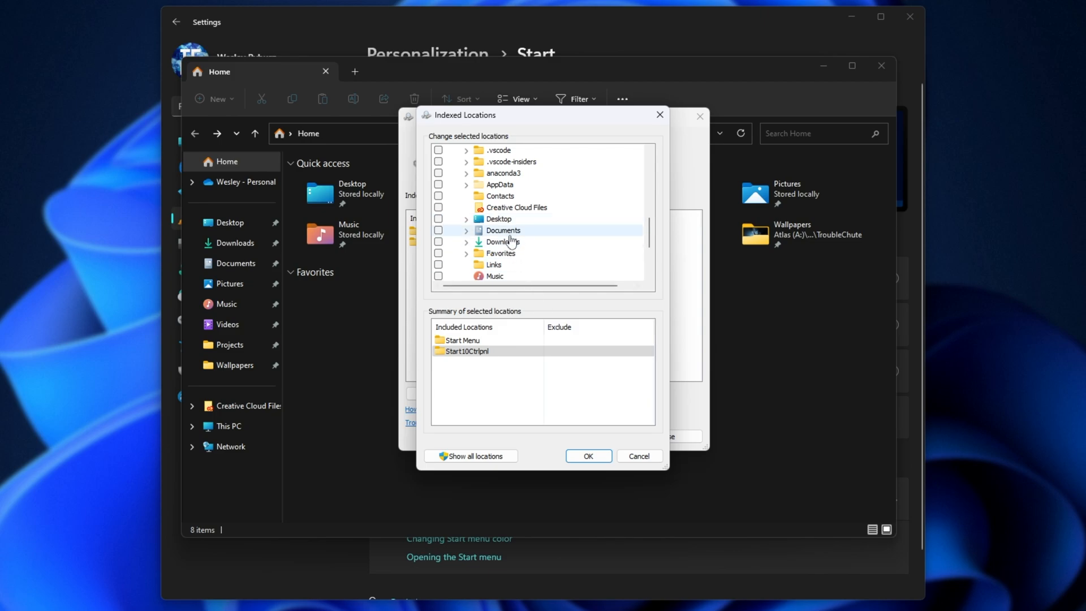
click(589, 456)
Start deleting and rebuilding the search index from the advanced indexing options and answer the prompt.
click(510, 394)
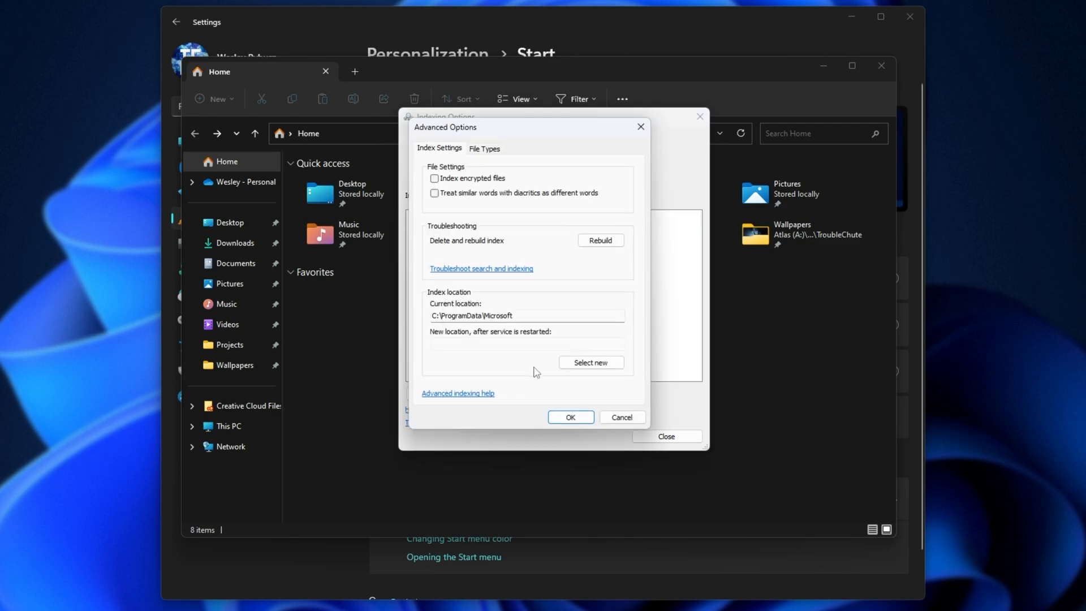
click(601, 240)
click(591, 343)
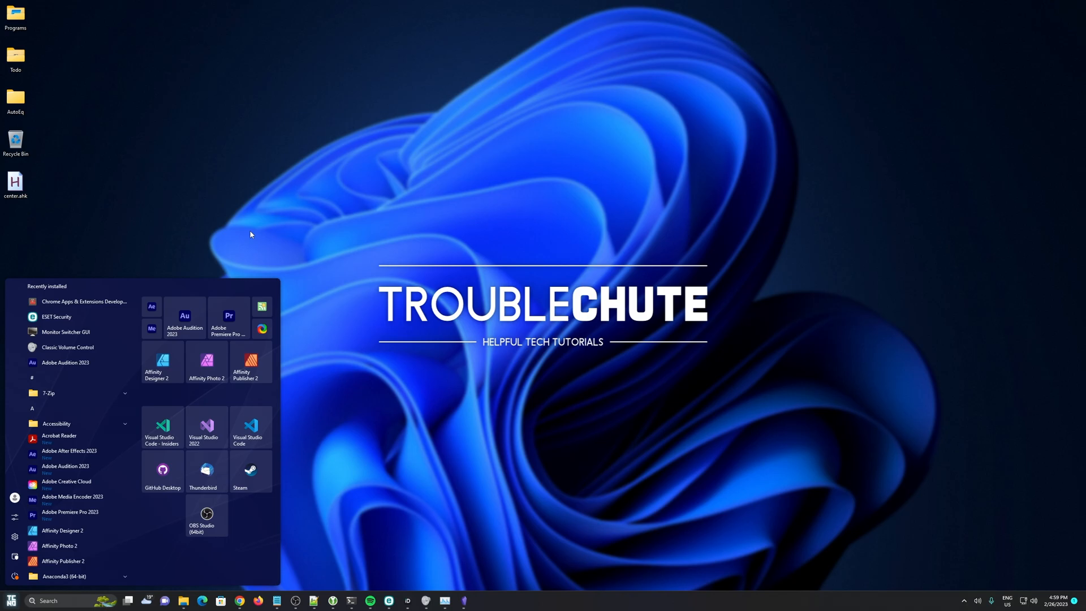
text(snap)
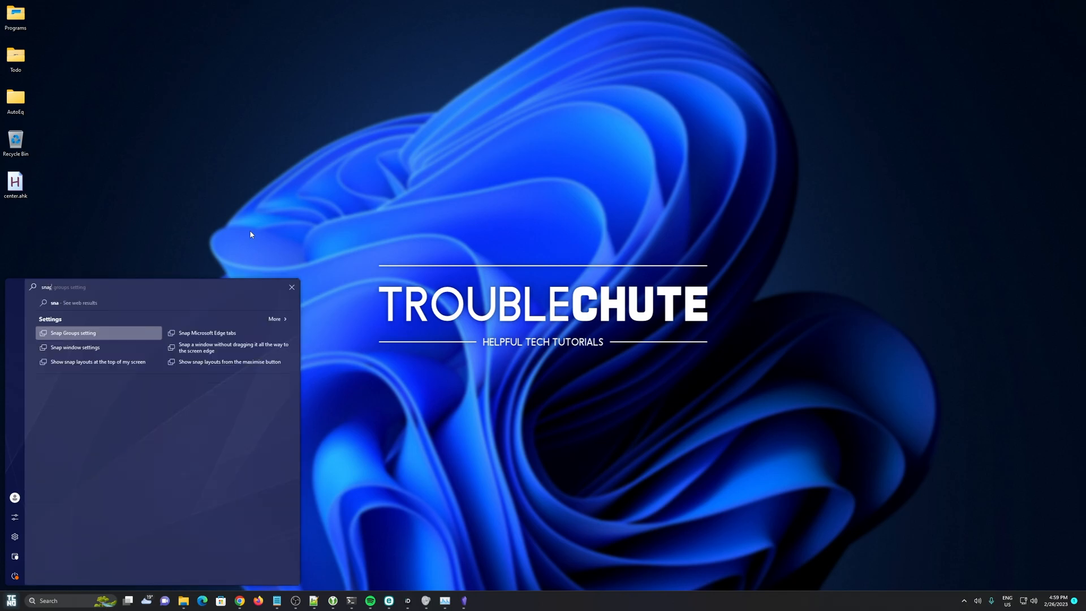
text(pt)
key(BackSpace)
text(ing)
key(Escape)
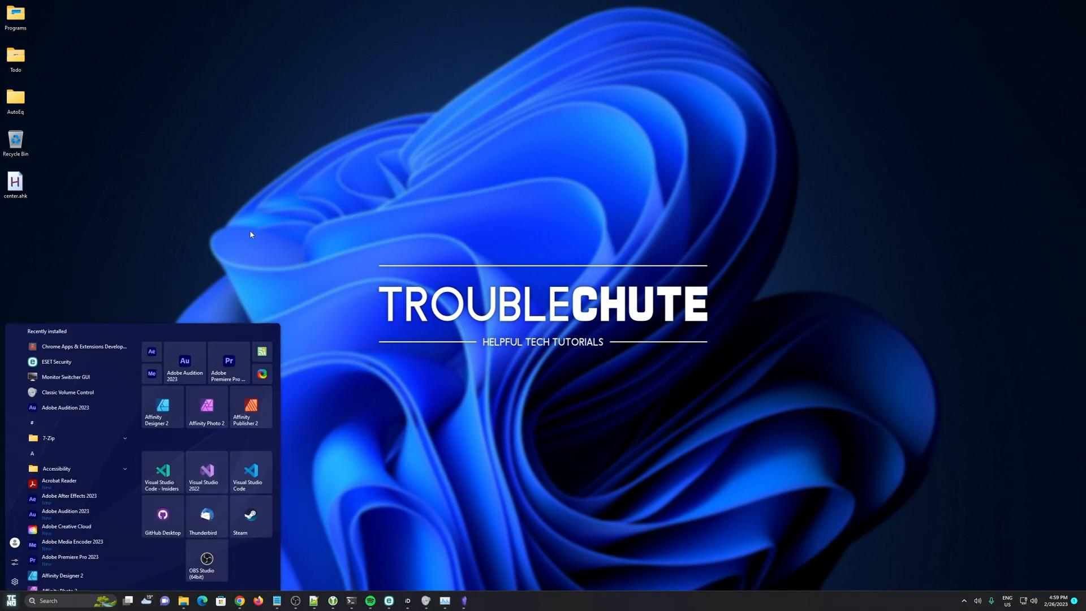
Search Settings for "snap", open the Multitasking snap options, and disable suggesting what can be snapped next to a snapped window.
key(super+i)
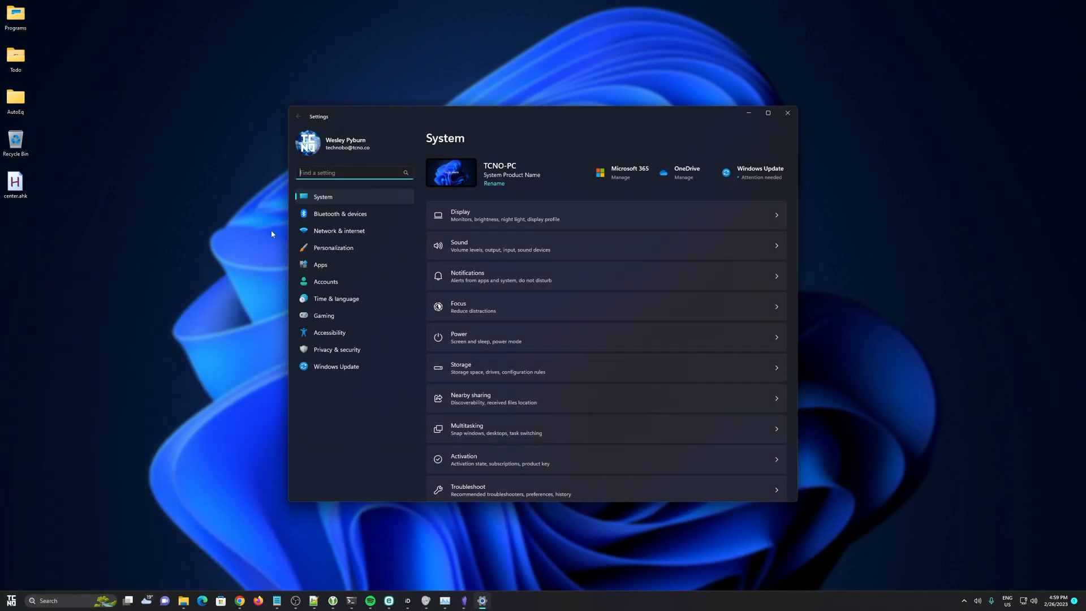
text(snap)
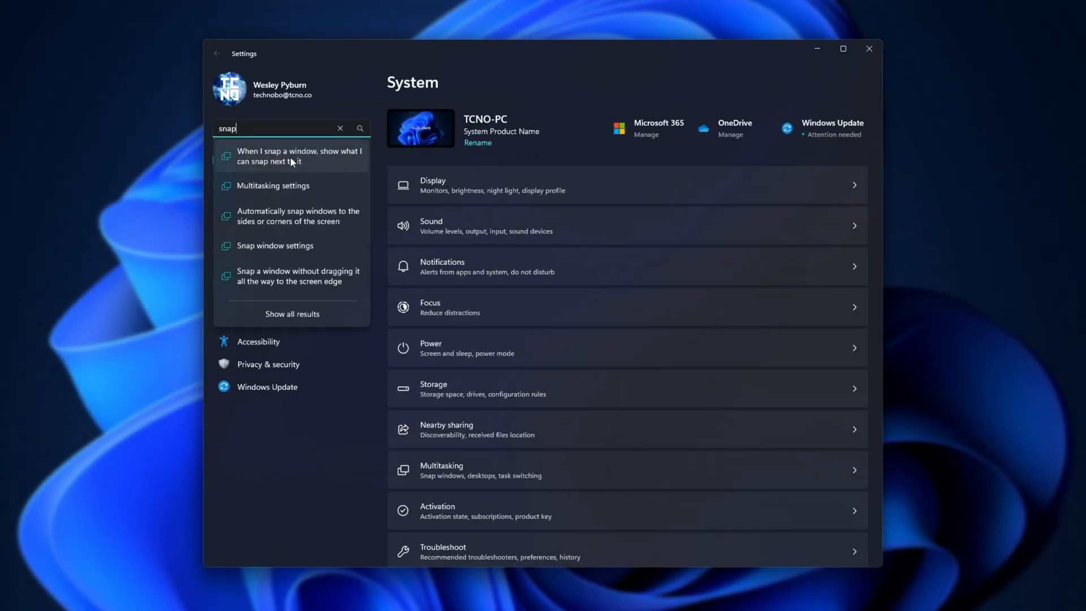
click(291, 157)
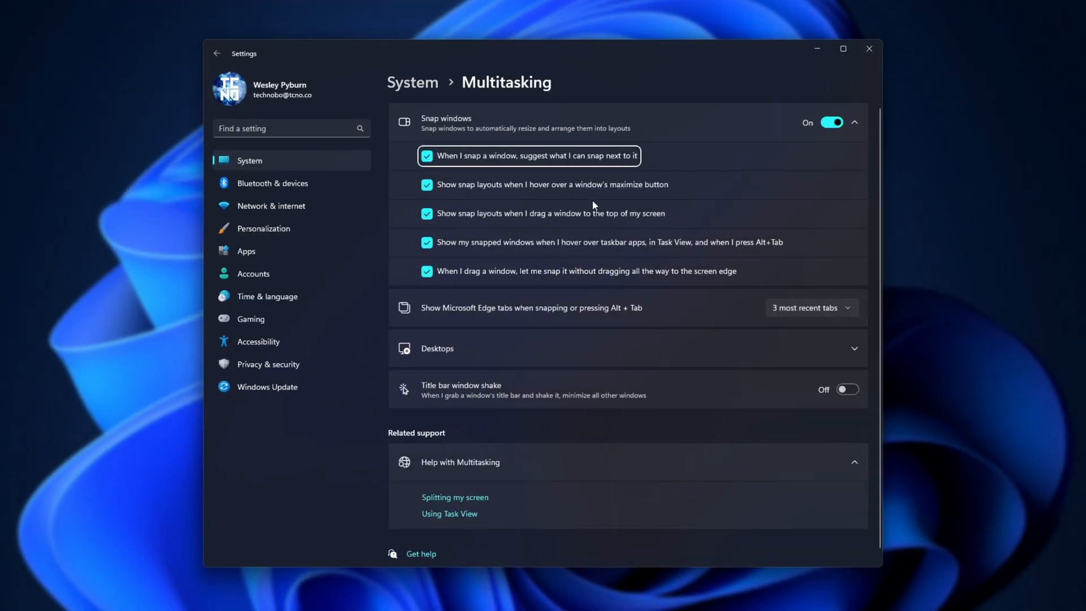
click(464, 157)
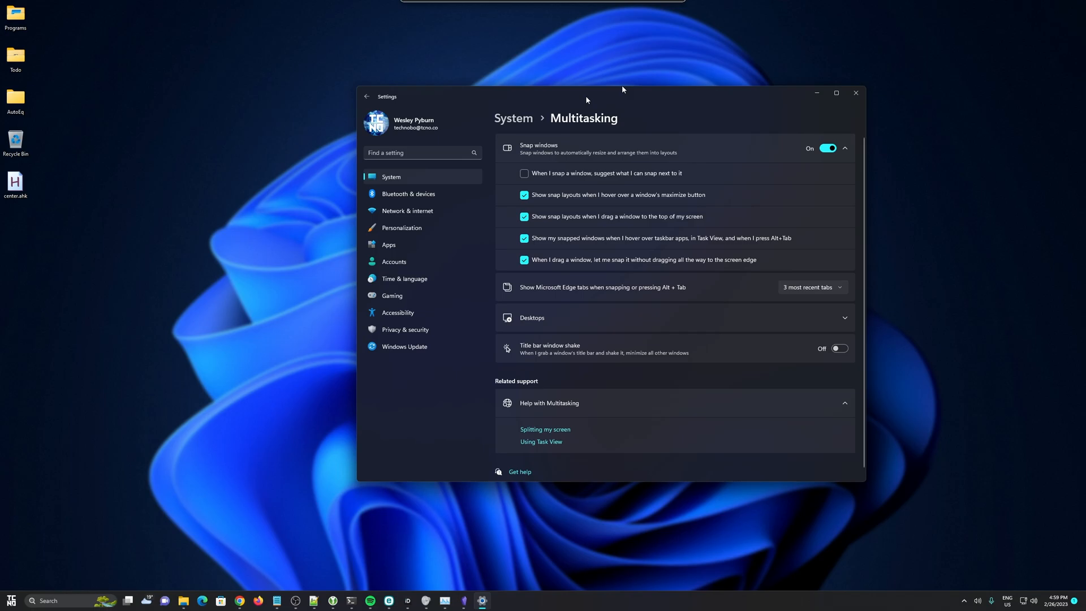
Compare snapping the Settings window into the desktop's upper-right corner without and with suggestions, and bring it back to the middle.
drag(586, 96, 1085, 1)
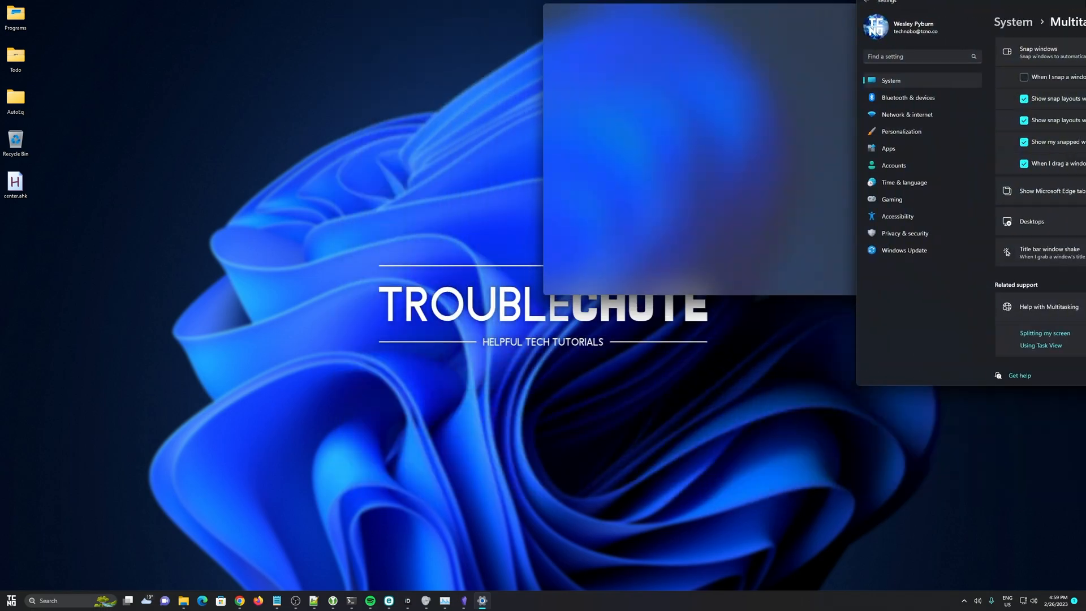
drag(770, 12, 1084, 1)
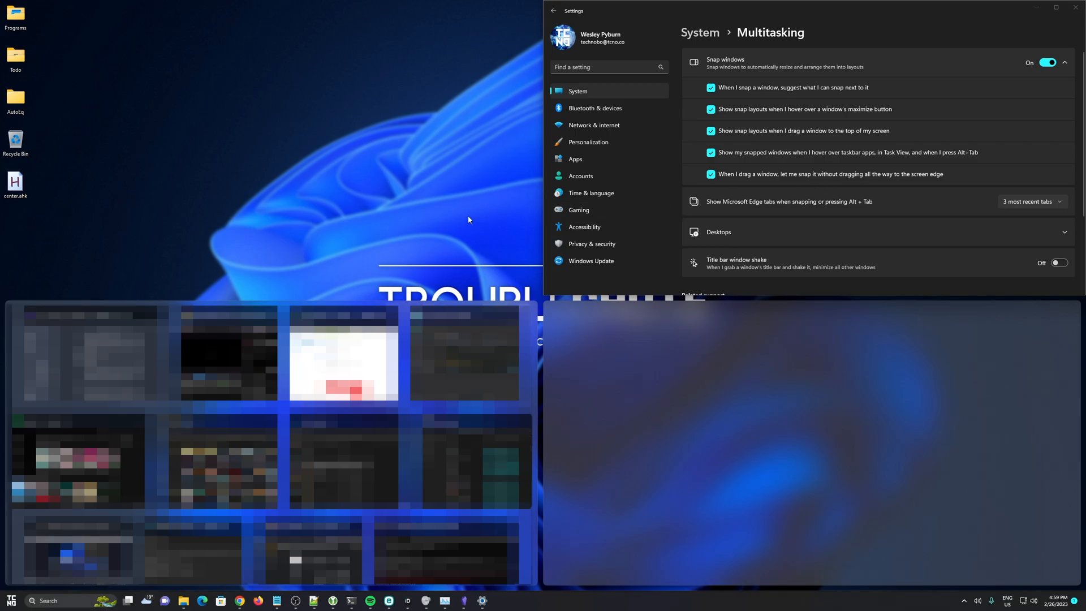
click(470, 215)
drag(725, 5, 471, 96)
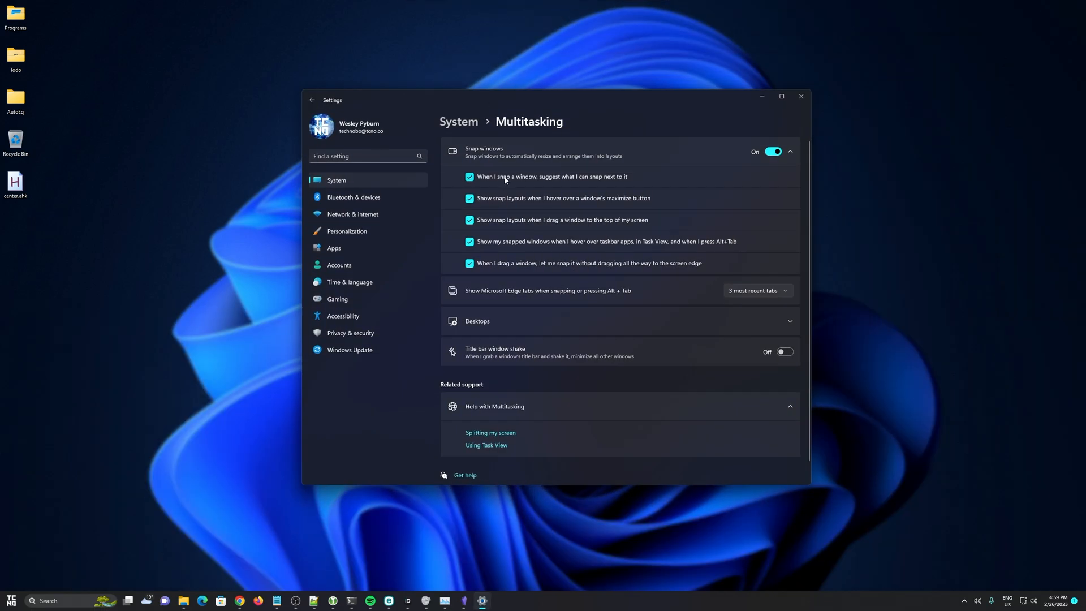
Turn "When I snap a window, suggest what I can snap next to it" off again and move Settings away from the desktop corner.
click(506, 180)
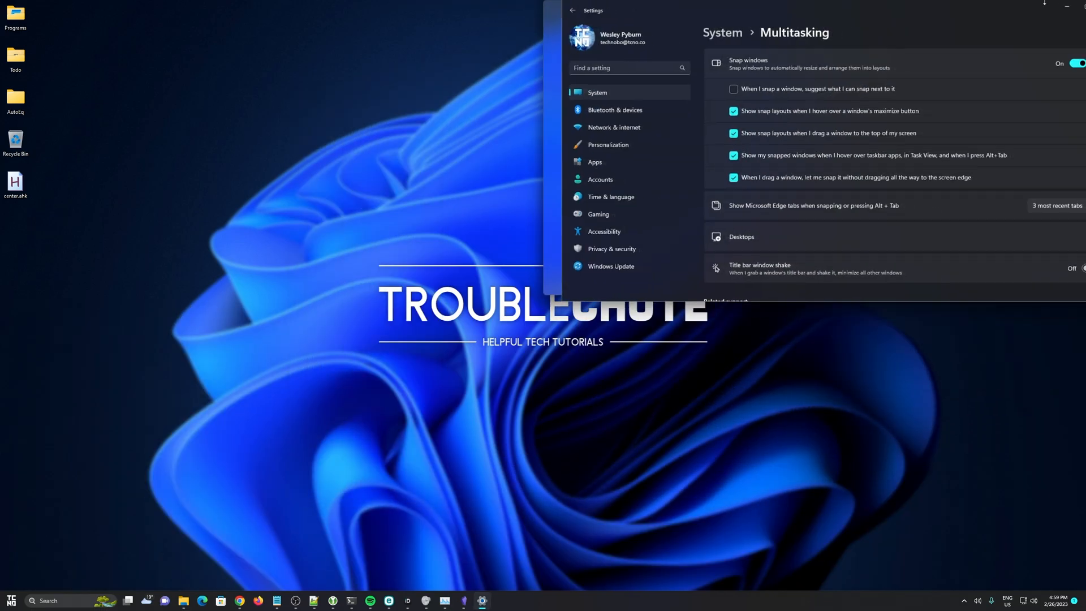
drag(735, 6, 518, 107)
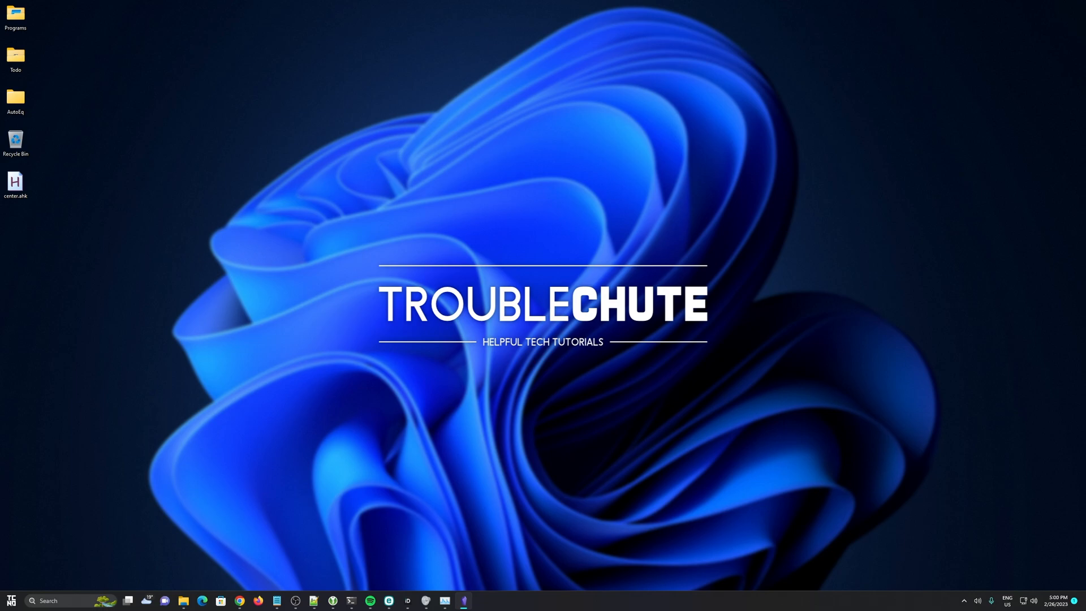
key(alt+Tab)
key(alt+Tab)
key(alt+Tab)
key(super)
text(power plan)
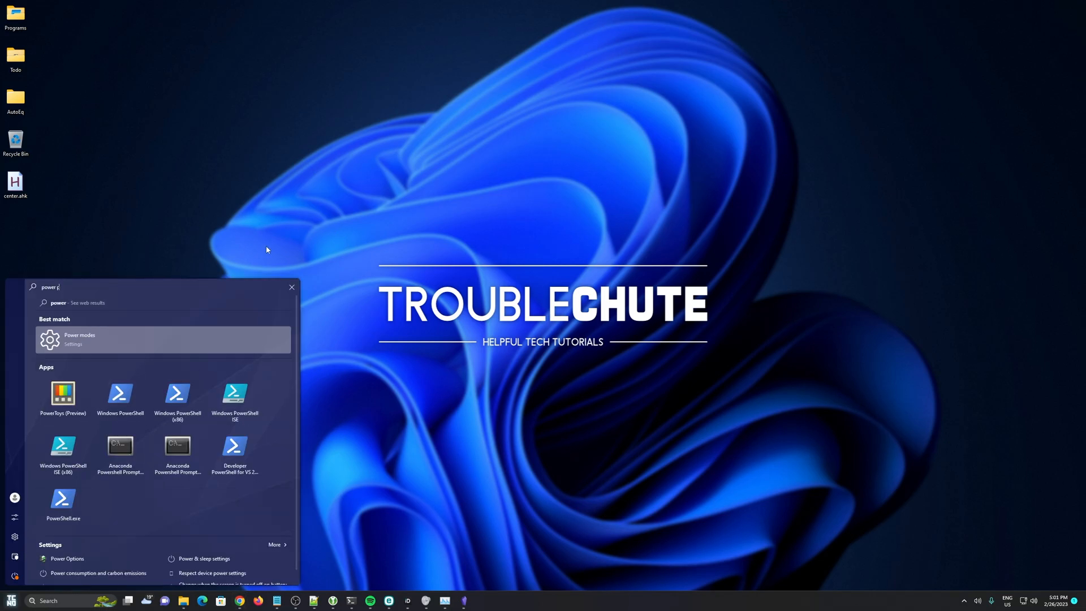
key(Escape)
Search Windows for "power", open Power Options, show the additional plans and choose the High performance plan.
key(super)
text(power)
key(Down)
key(Down)
key(Down)
key(Down)
key(Return)
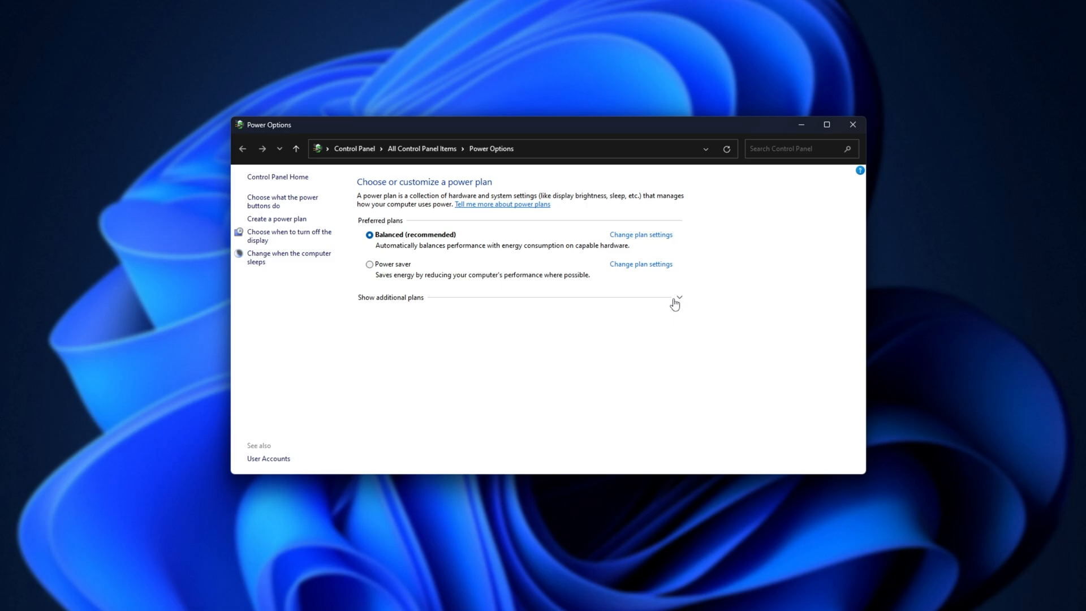
click(643, 300)
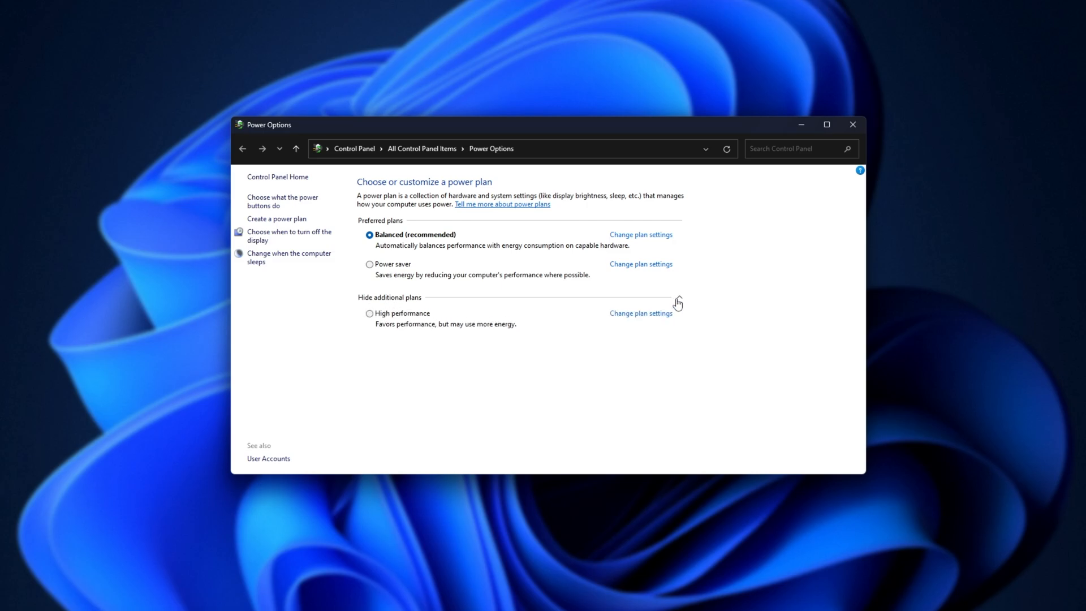
click(391, 314)
Open Terminal as administrator and run "powercfg -duplicatescheme e9a42b02-d5df-448d-aa00-03f14749eb61" to add the Ultimate Performance plan.
key(super)
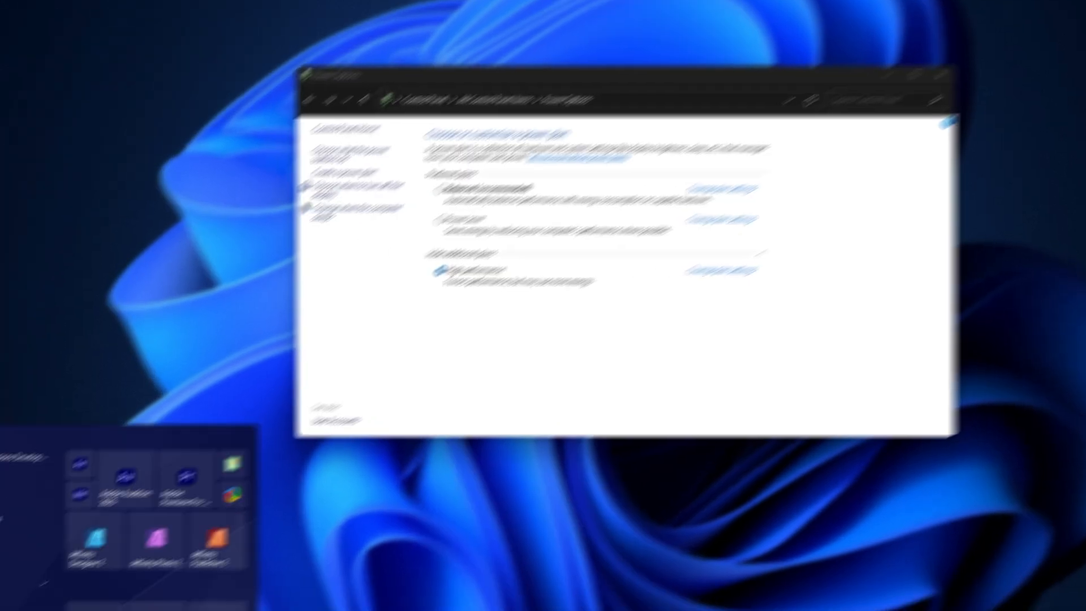
text(termina)
right_click(95, 220)
click(108, 213)
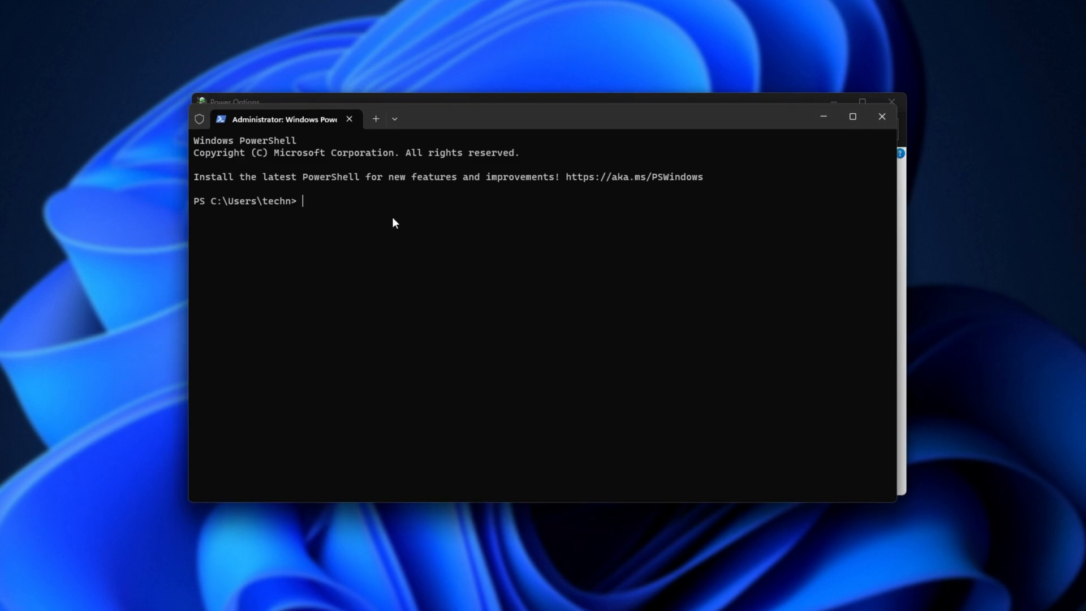
text(powercfg -duplicatescheme e9a42b02-d5df-448d-aa00-03f14749eb61)
key(Return)
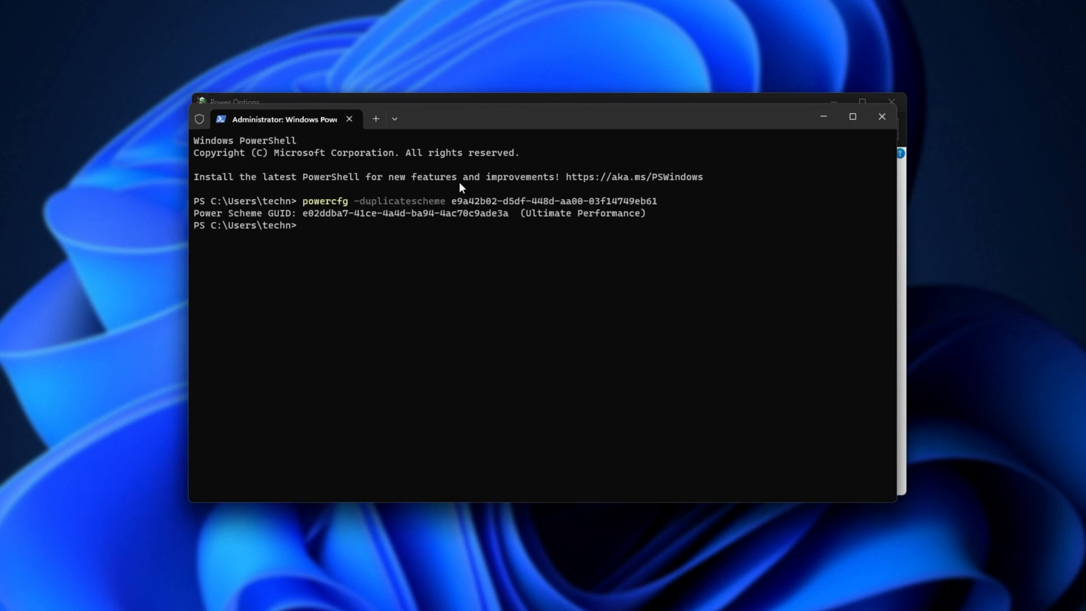
Return to the Power Options window, refresh its list of plans and select the Ultimate Performance plan.
drag(448, 122, 450, 146)
click(453, 107)
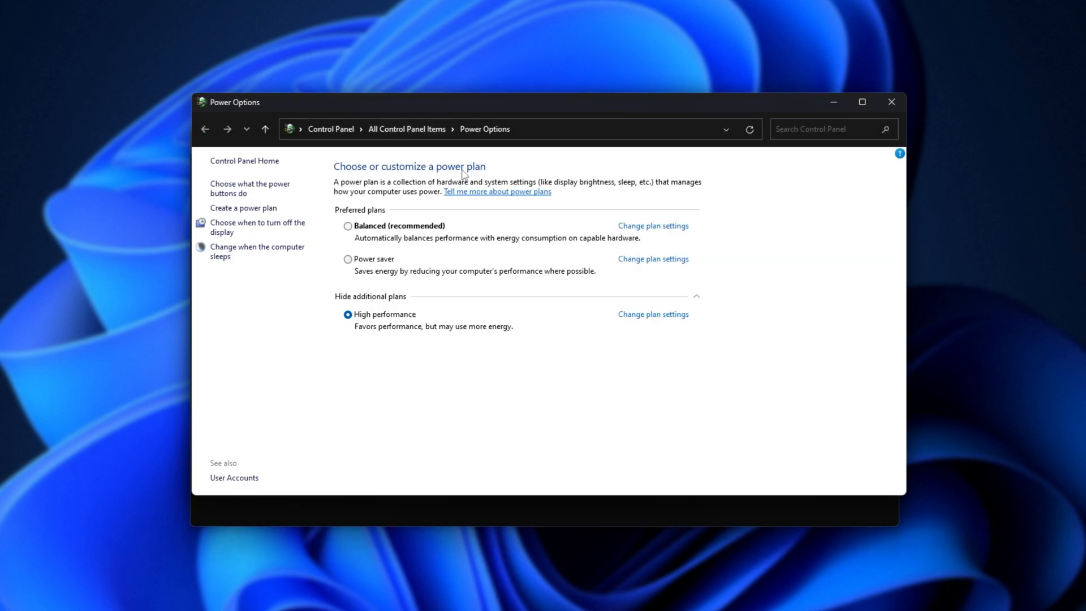
click(749, 131)
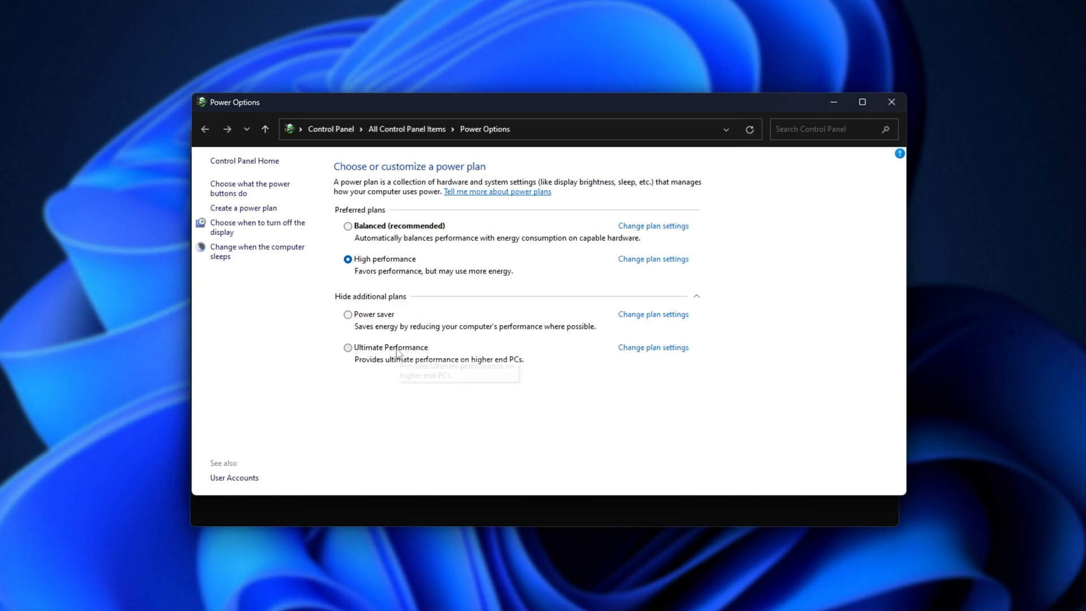
click(397, 351)
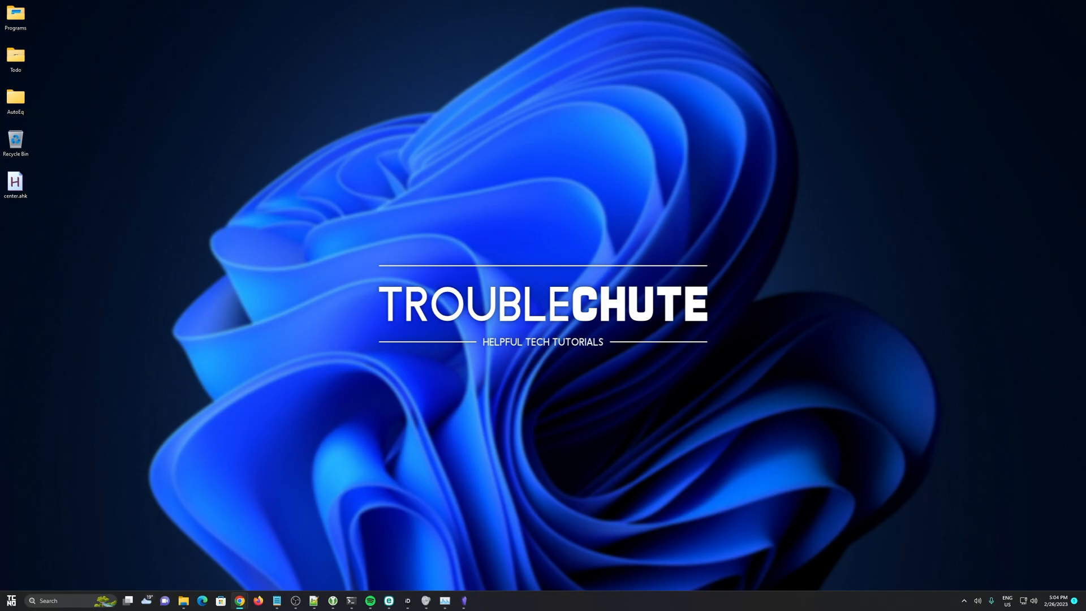
click(321, 292)
drag(496, 328, 843, 402)
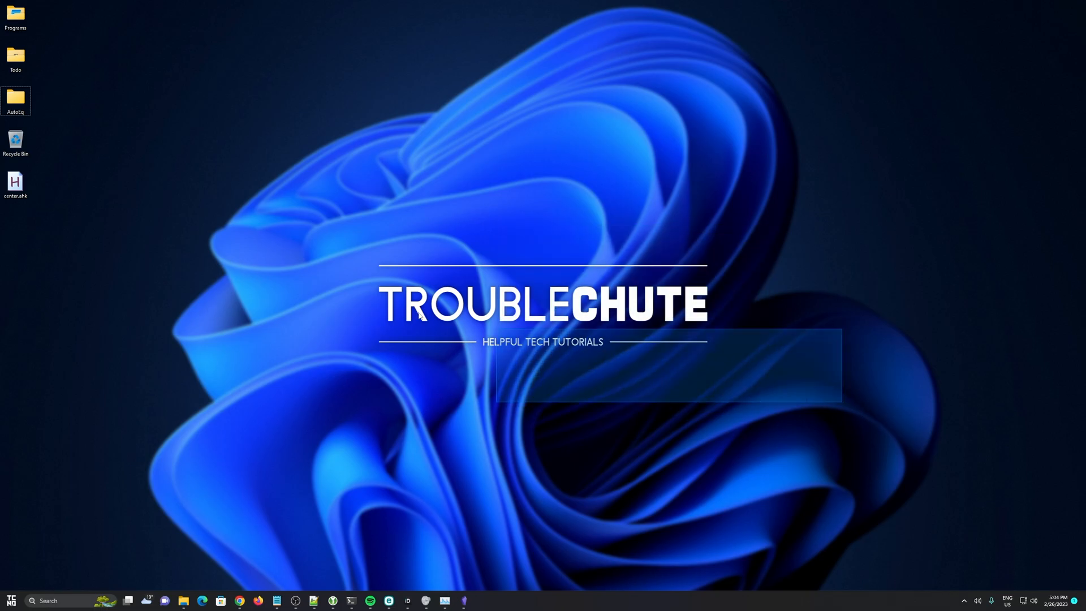